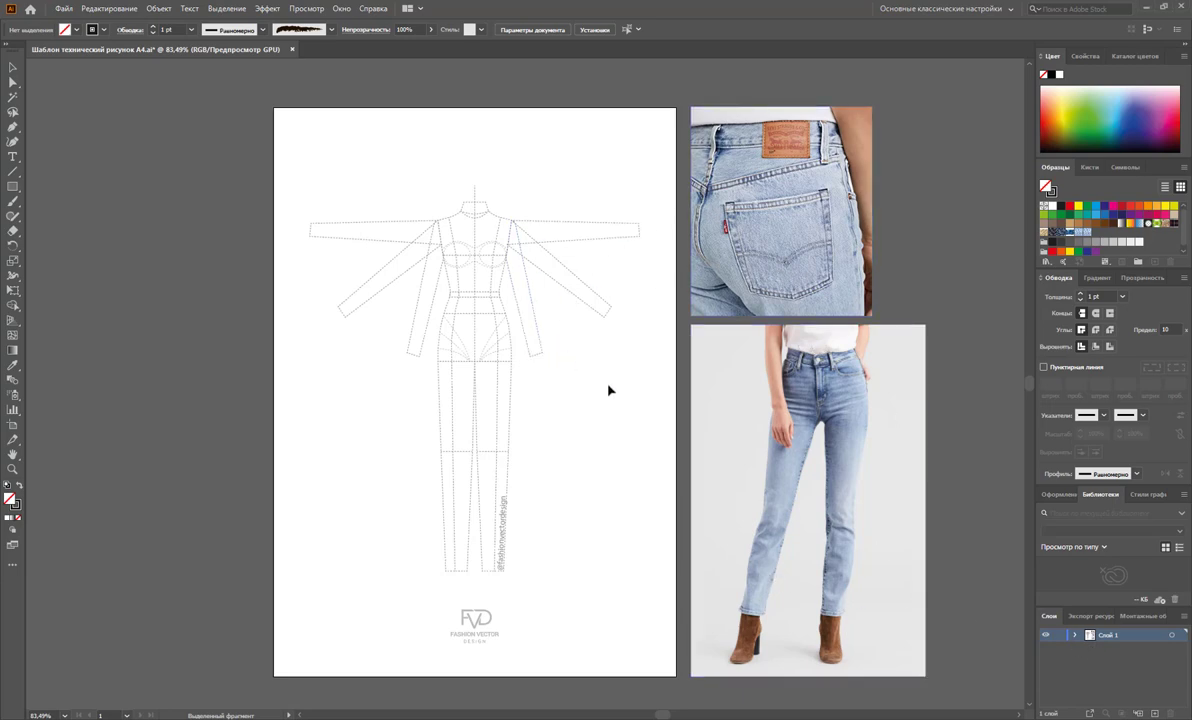
Step: Delete the left and right sleeves from the croquis, then select the whole armless figure
left_click(13, 82)
left_click_drag(296, 163, 416, 364)
key("Delete")
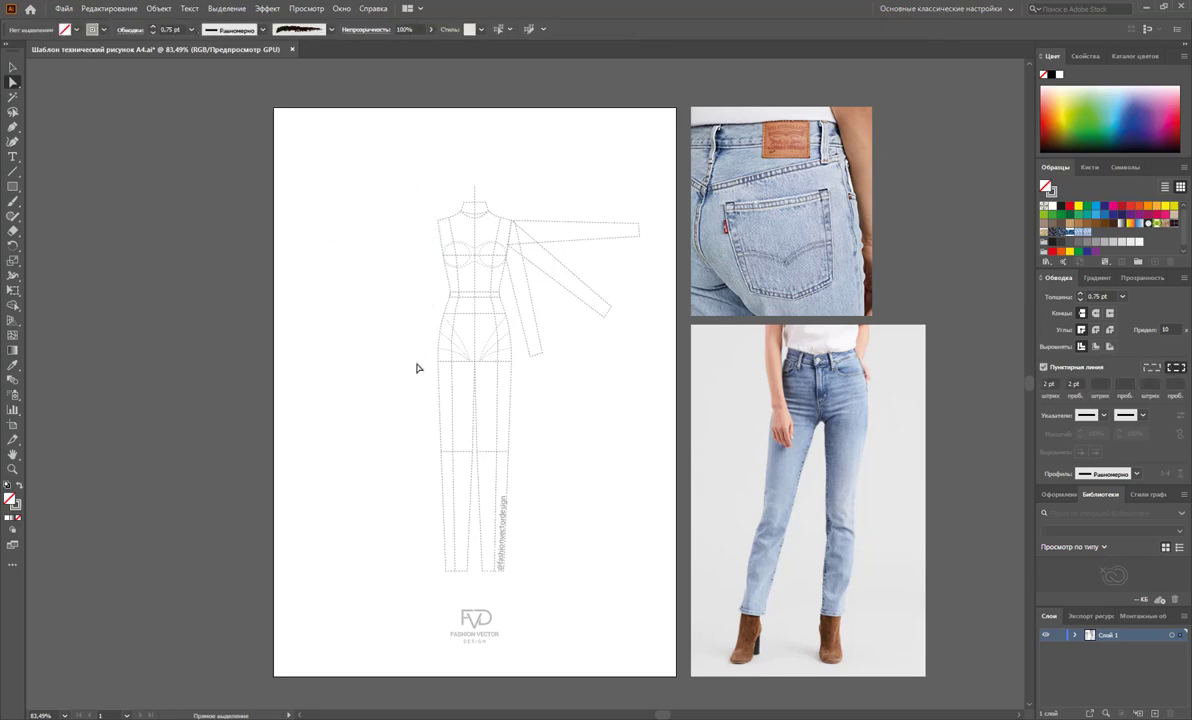
left_click_drag(684, 150, 538, 382)
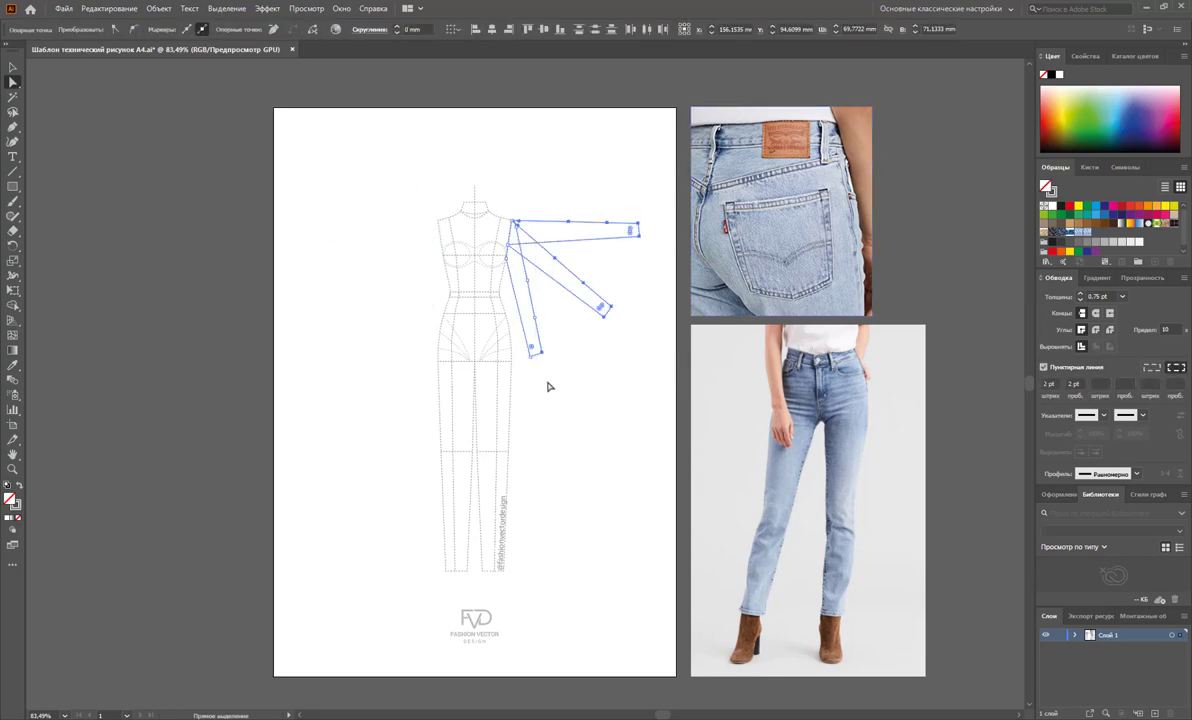
key("Delete")
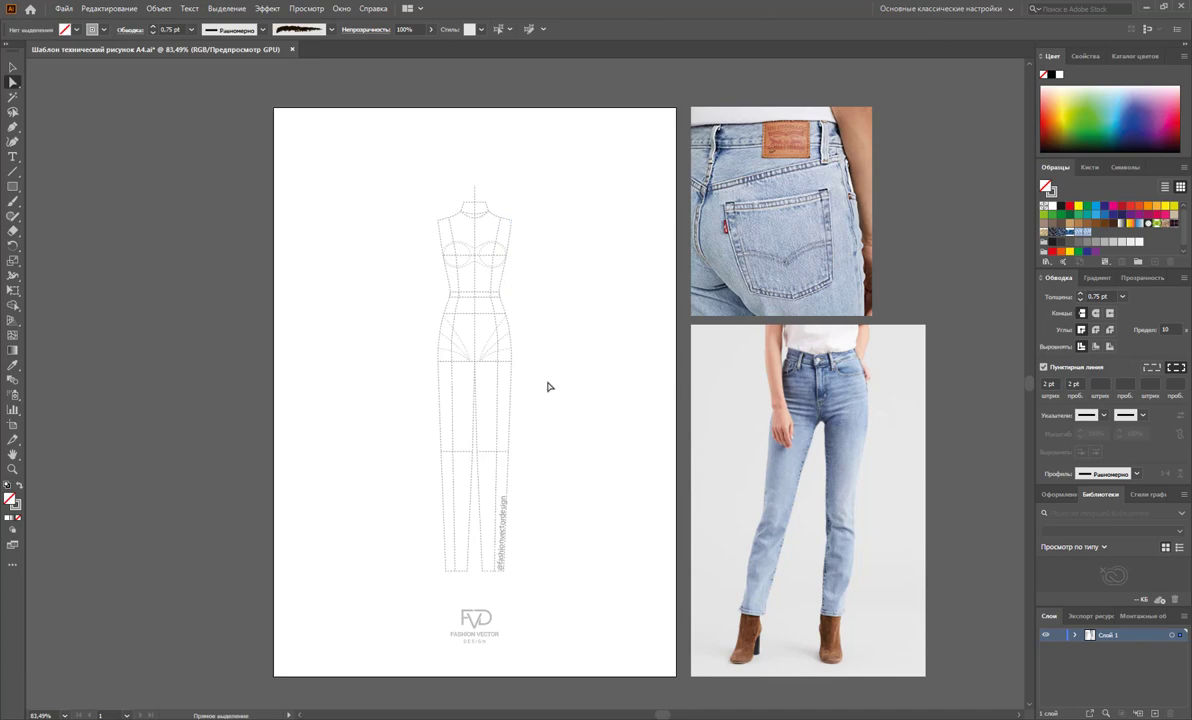
left_click(13, 67)
mouse_move(310, 147)
left_mouse_down()
mouse_move(485, 502)
mouse_move(567, 580)
left_mouse_up()
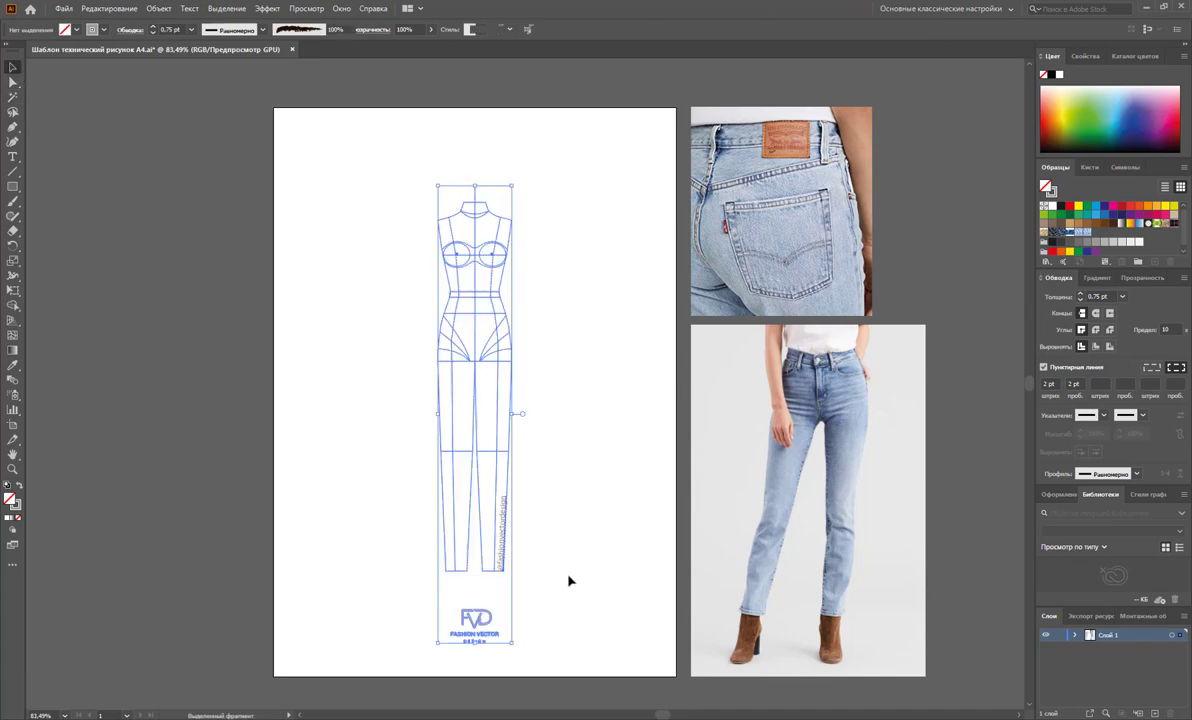
Step: Inside the isolated croquis group, Alt-drag a duplicate figure to the right of the original
left_click(553, 407)
left_click(492, 357)
double_click(492, 357)
left_click_drag(523, 165, 352, 549)
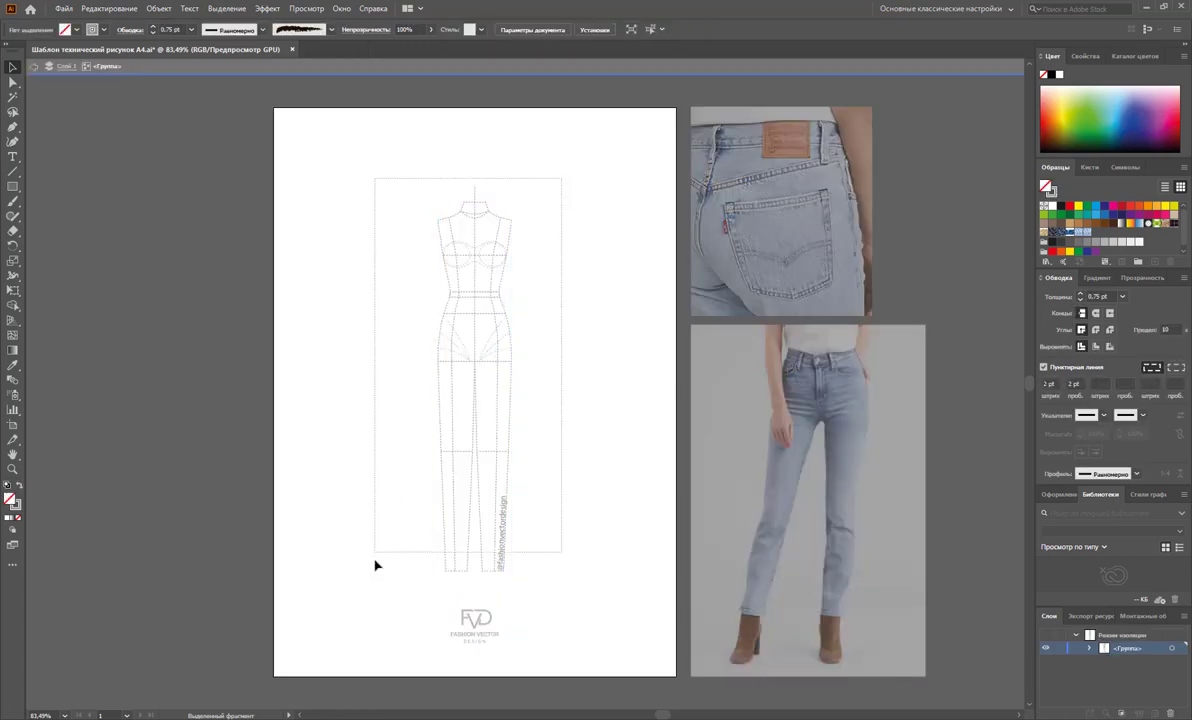
left_click_drag(479, 366, 407, 381)
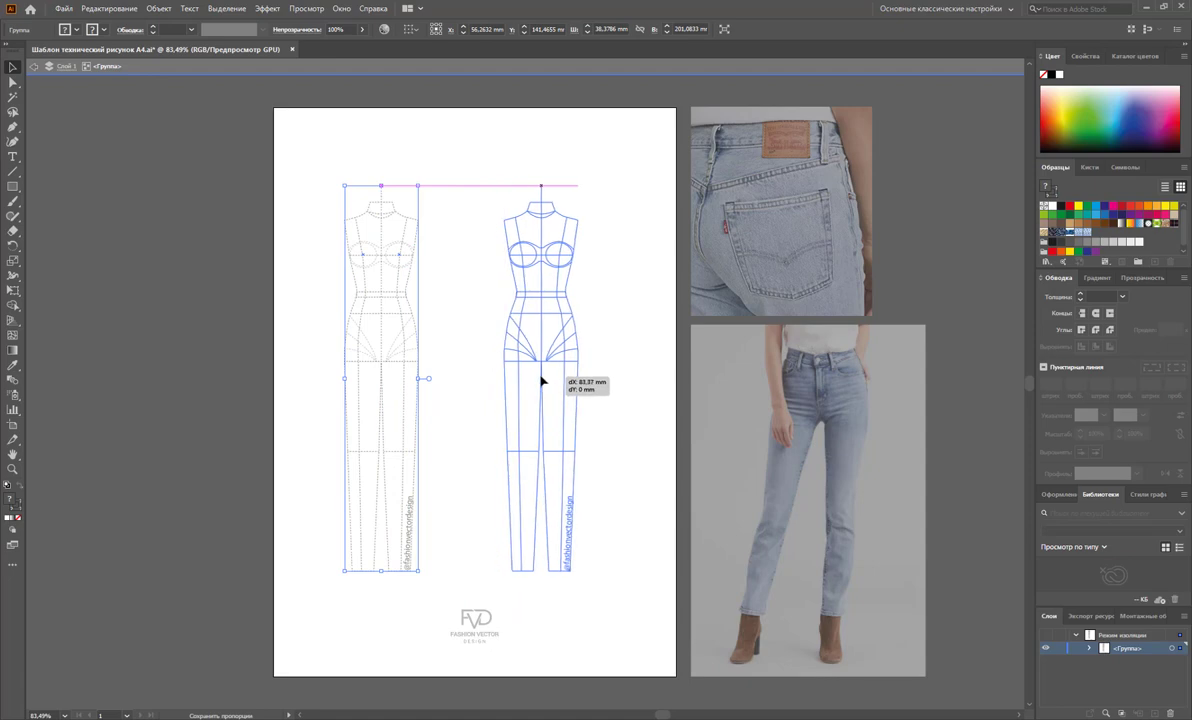
left_click_drag(407, 381, 540, 380)
Step: Select both croquis figures and shift them slightly right to centre them on the page
left_click(641, 158)
left_click_drag(595, 142, 310, 547)
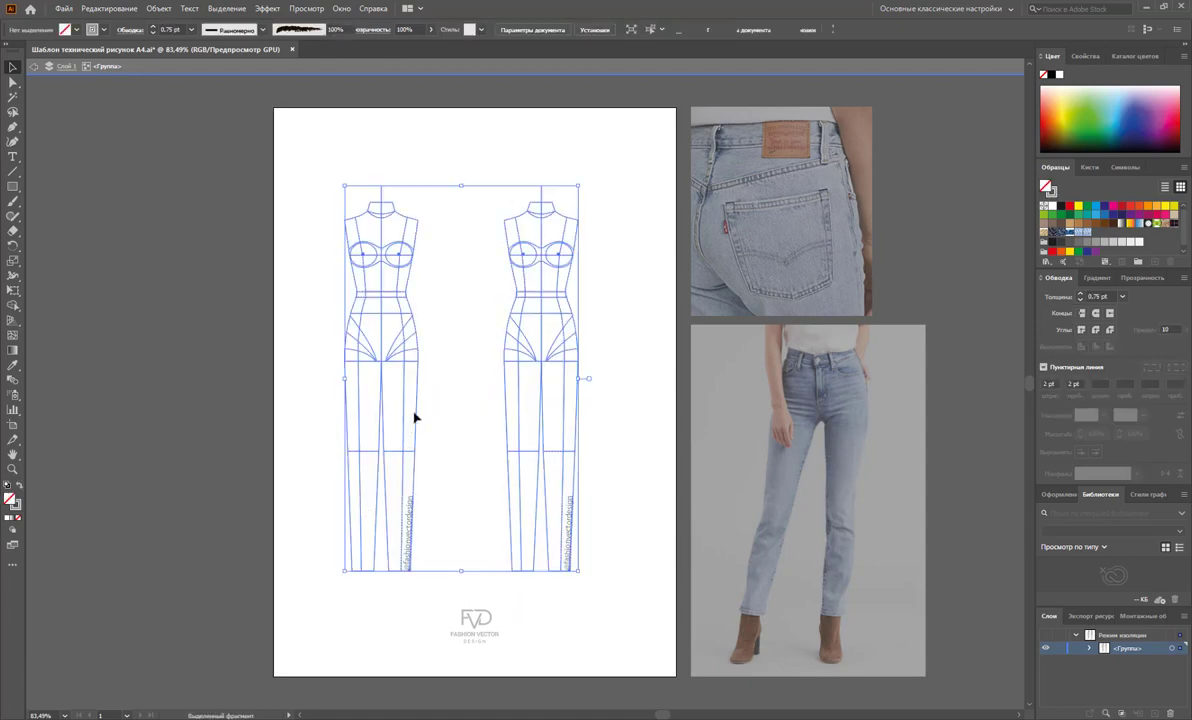
left_click_drag(385, 437, 397, 433)
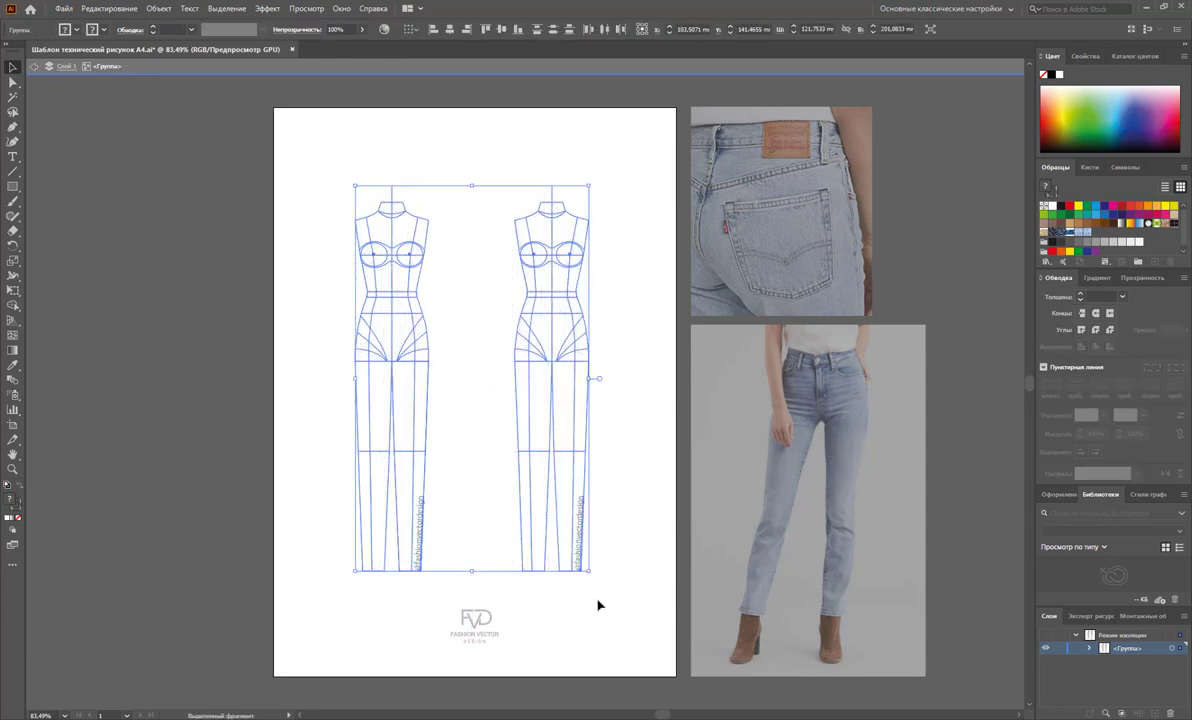
left_click(605, 615)
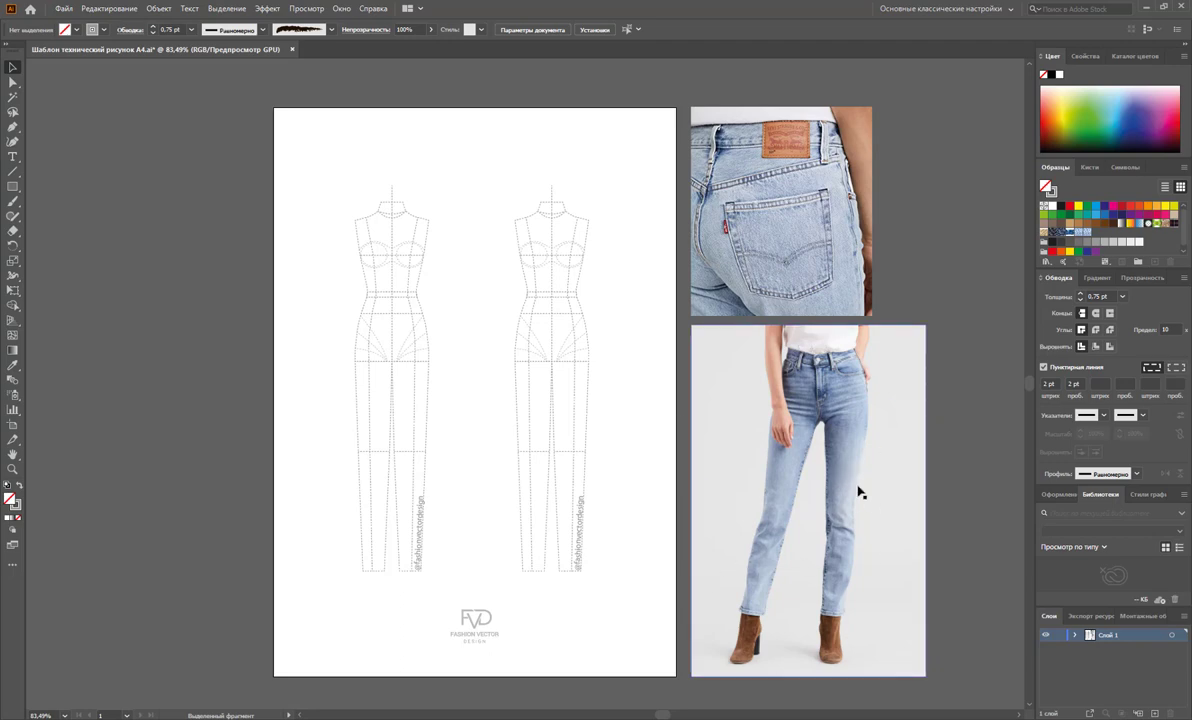
Step: Move the full-length jeans photo to the left of the page and zoom in on it
mouse_move(858, 492)
left_mouse_down()
mouse_move(249, 397)
mouse_move(268, 419)
left_mouse_up()
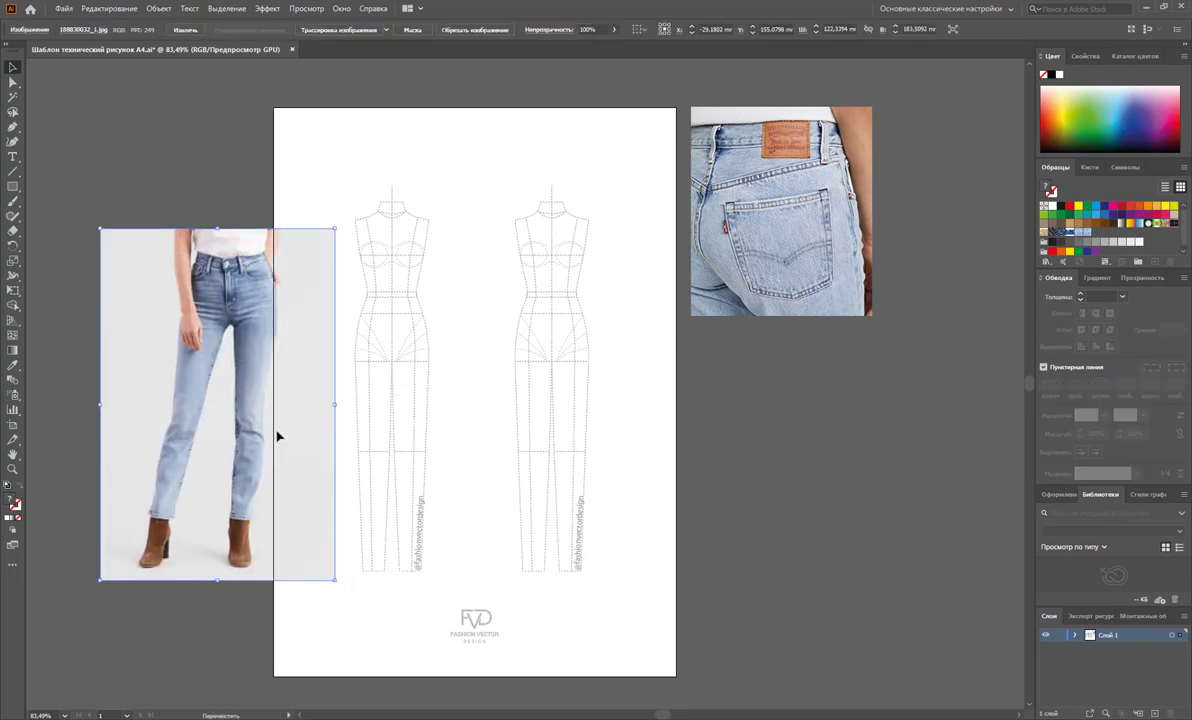
left_click_drag(279, 436, 292, 436)
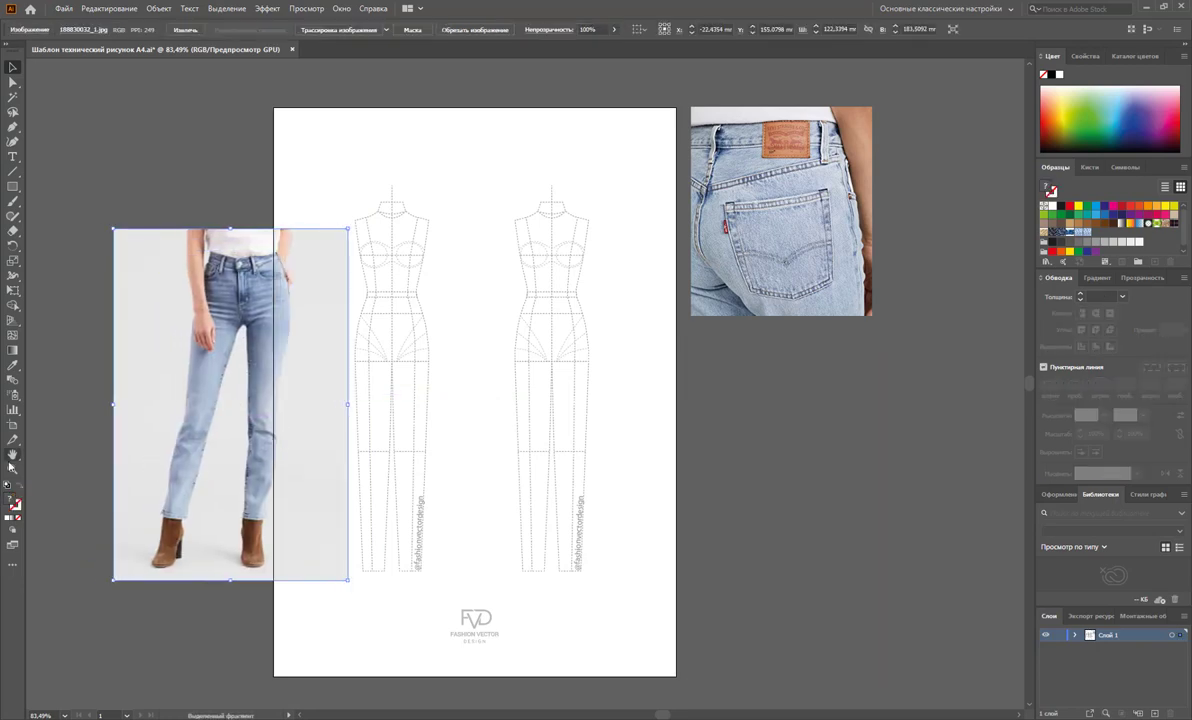
left_click(12, 468)
left_click_drag(270, 382, 406, 444)
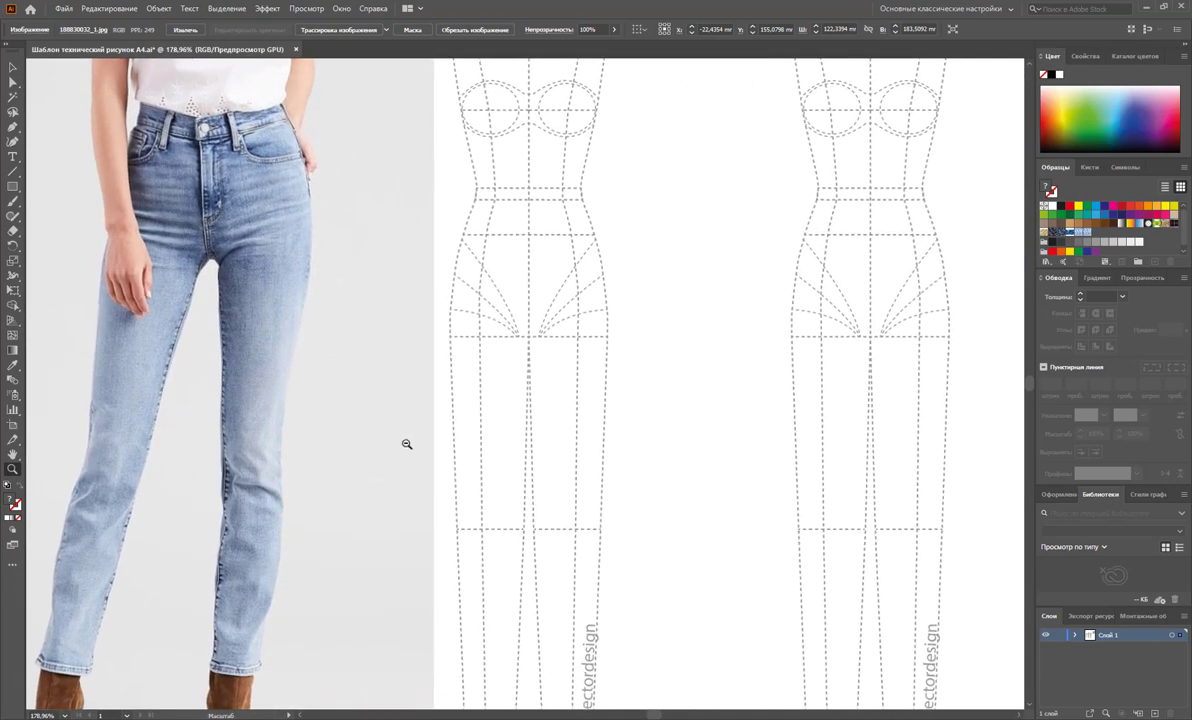
Step: Zoom and scroll back out so both croquis figures are in view
left_click(395, 438, "alt")
left_click(358, 410, "alt")
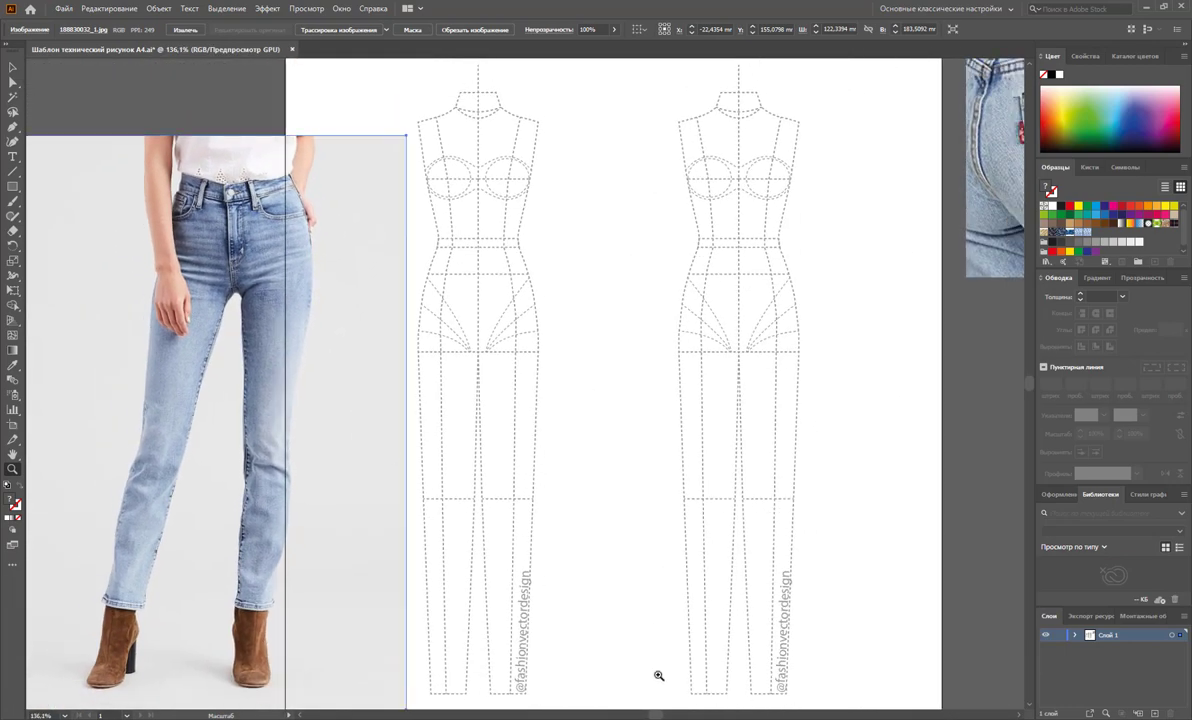
left_click_drag(662, 716, 656, 716)
scroll(670, 643, "down", 1)
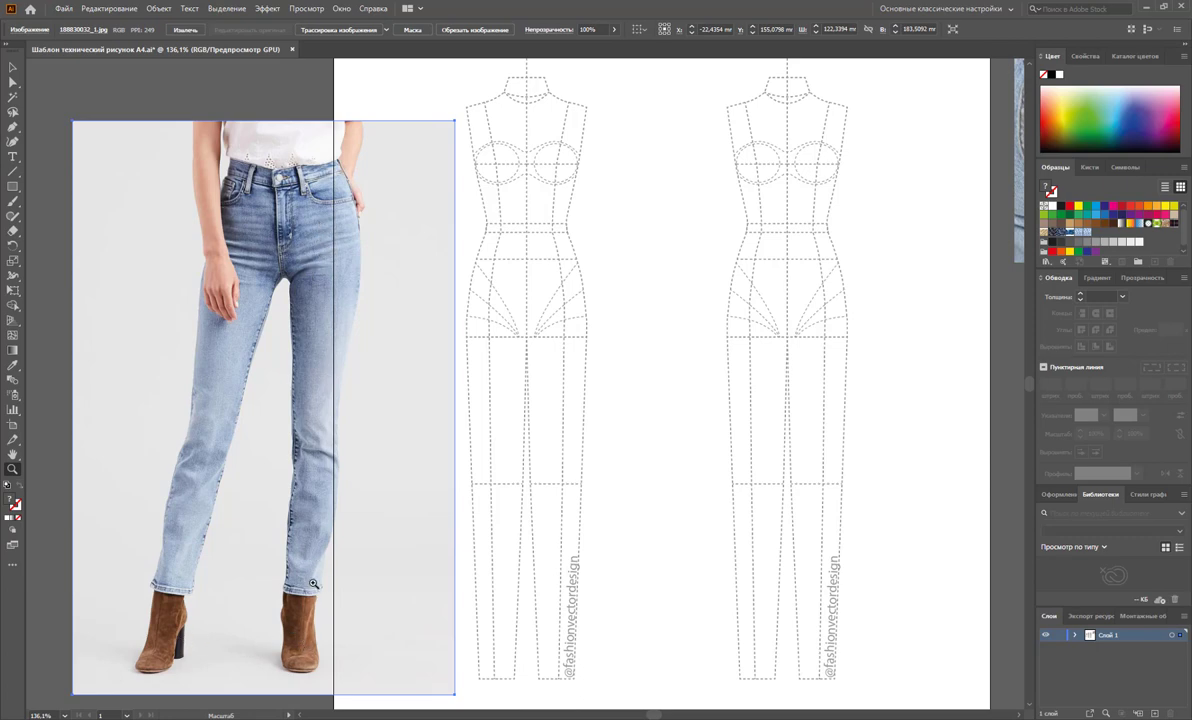
left_click(12, 126)
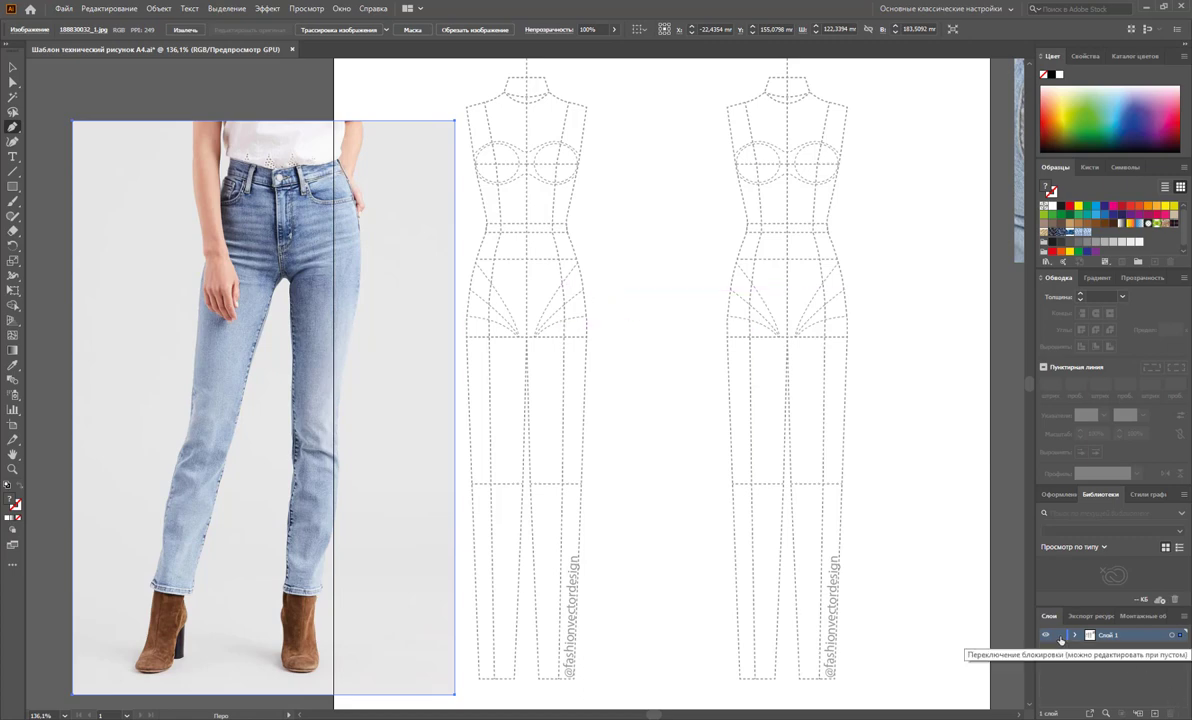
Step: Lock Layer 1 with the croquis and photos, create a new layer, and use black 1 pt stroke
left_click(1060, 636)
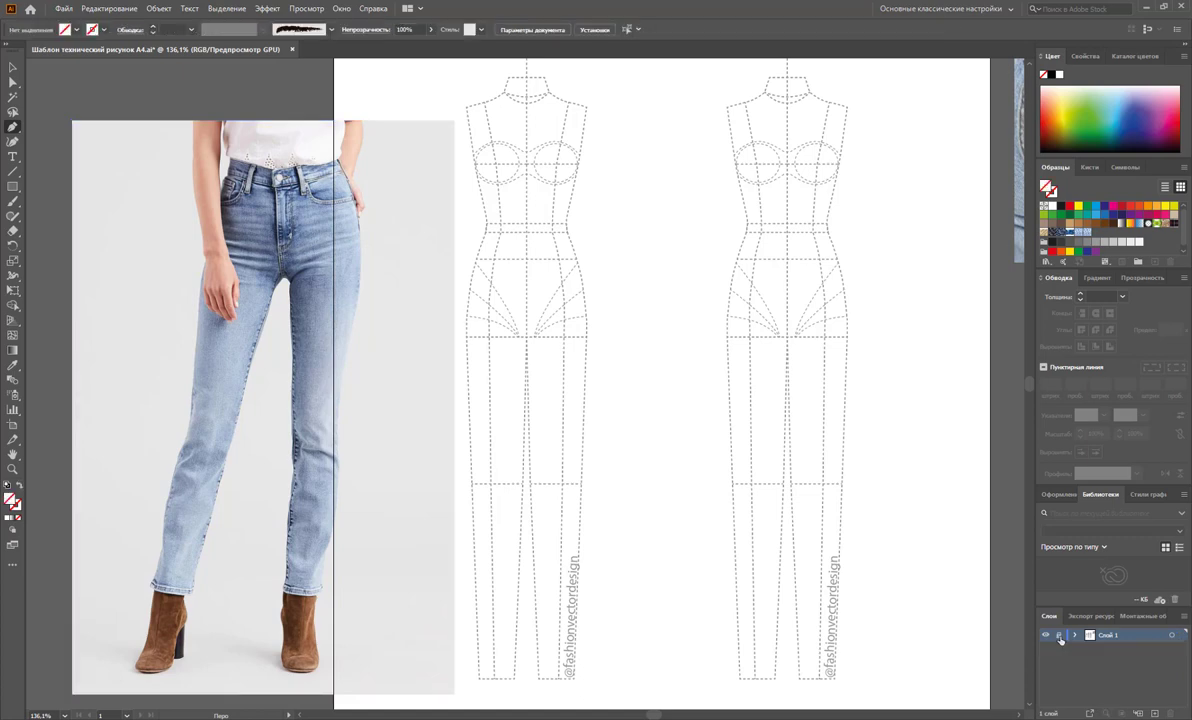
left_click(1155, 713)
left_click(1052, 205)
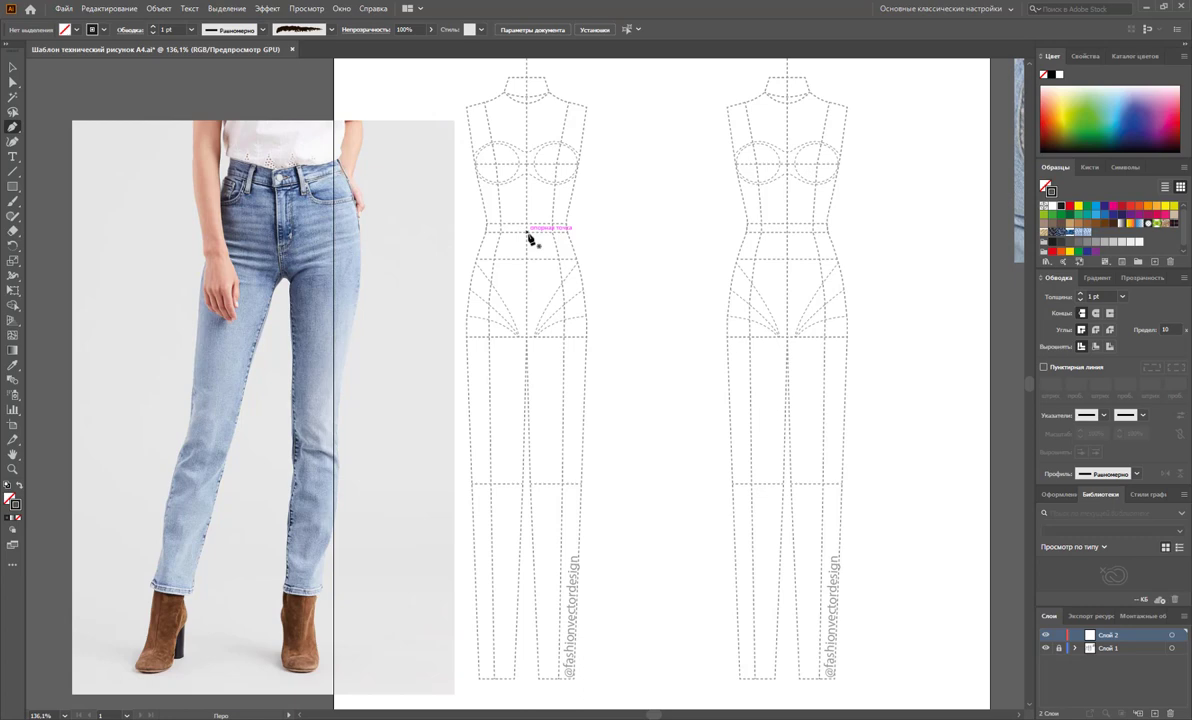
Step: Trace the waistband top from centre waist outward and curve the outline over the hip
left_click(527, 232)
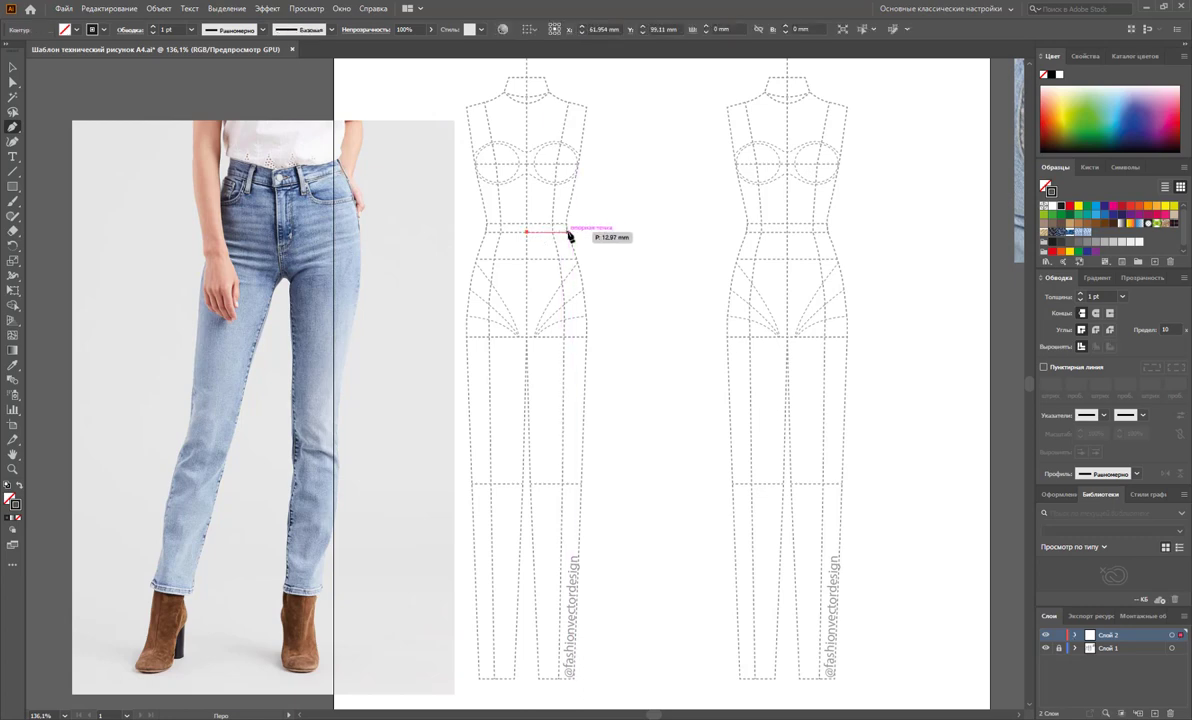
left_click(567, 232)
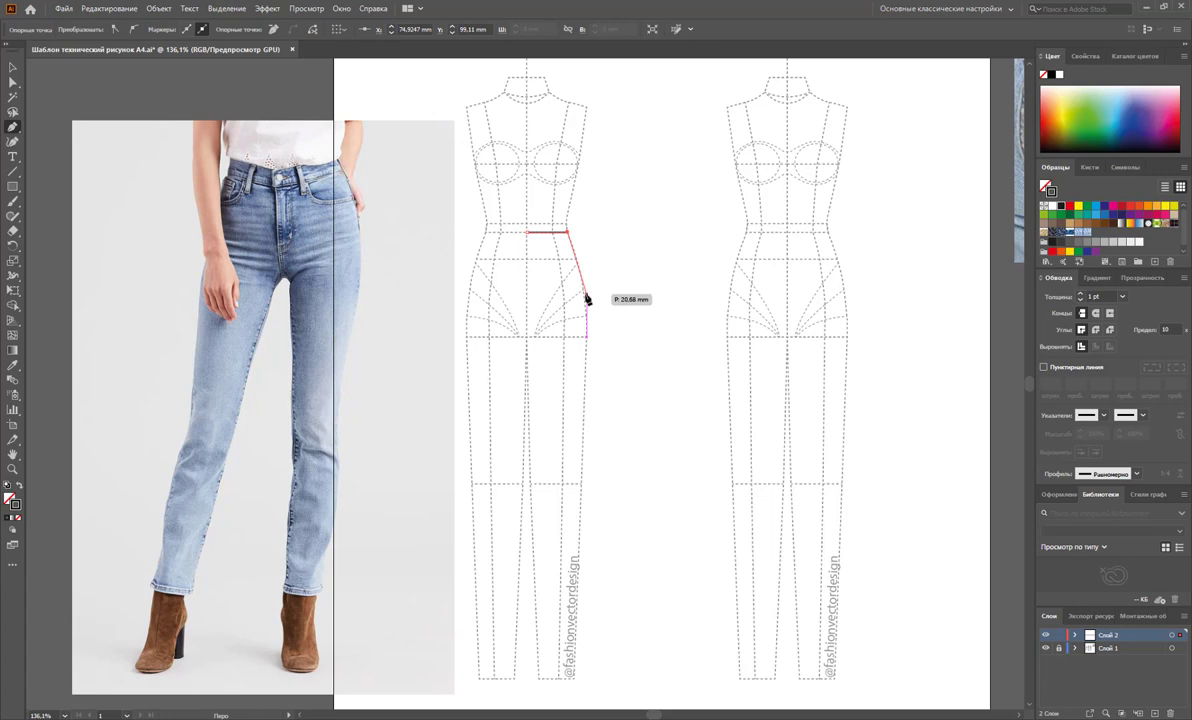
left_click_drag(587, 299, 591, 334)
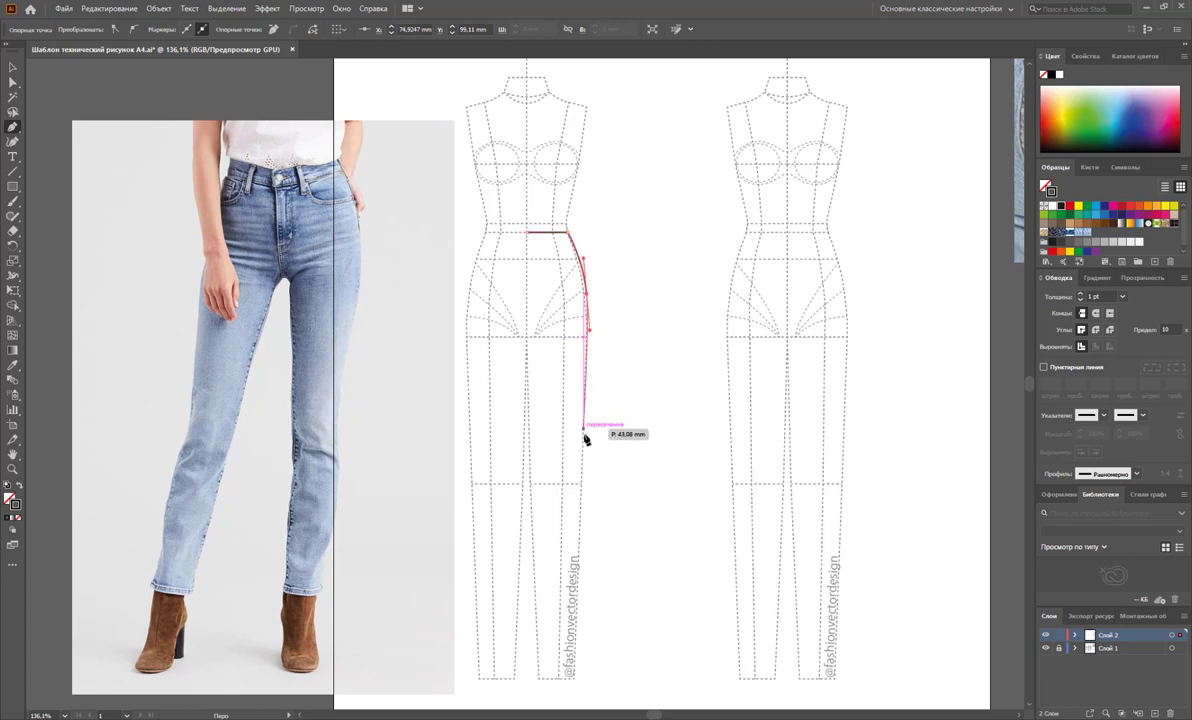
left_click(583, 485)
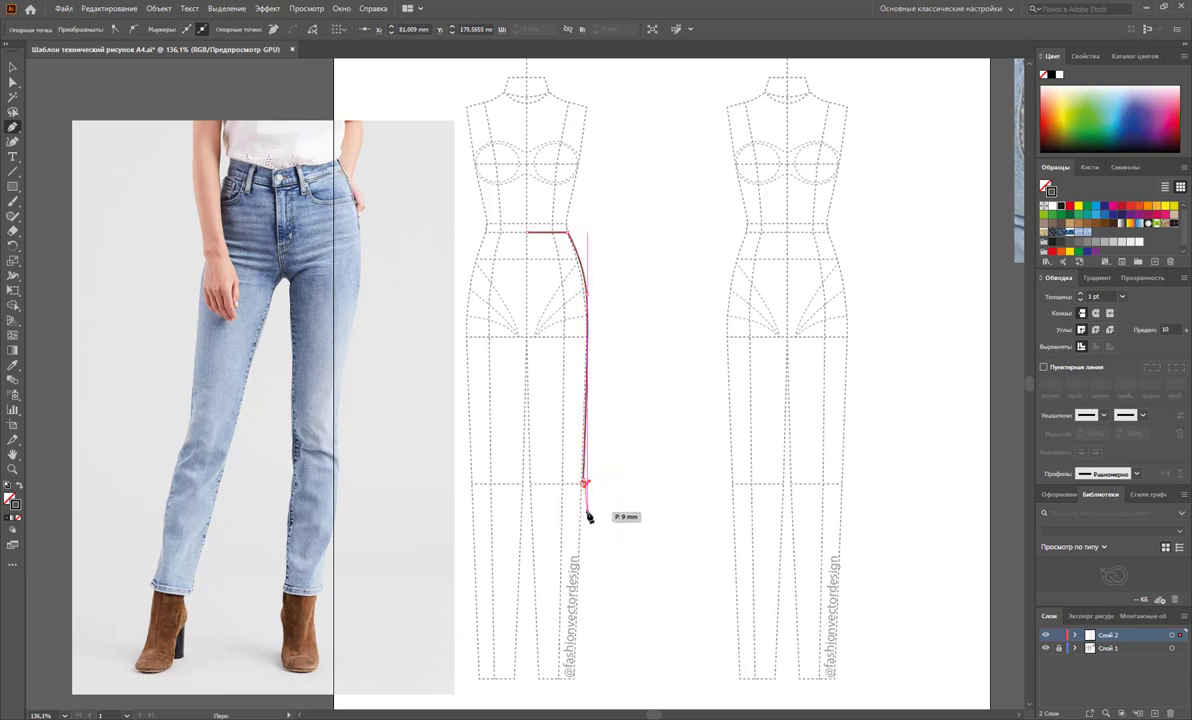
left_click(583, 494, "ctrl")
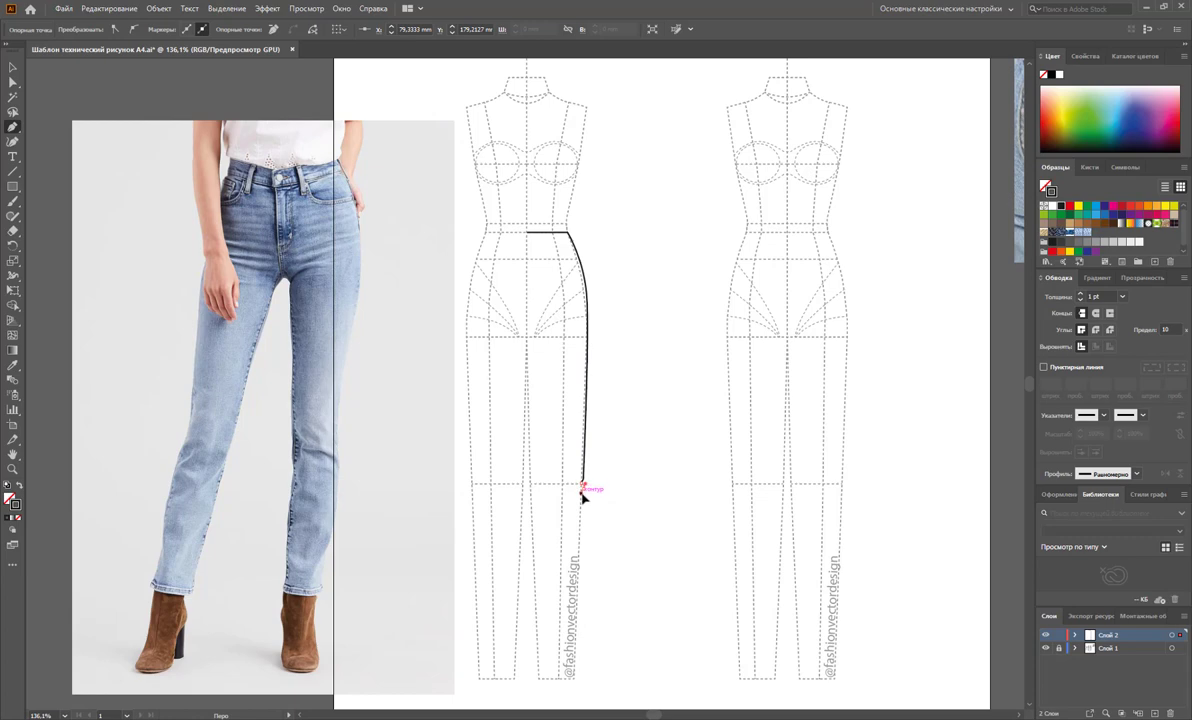
left_click(583, 489)
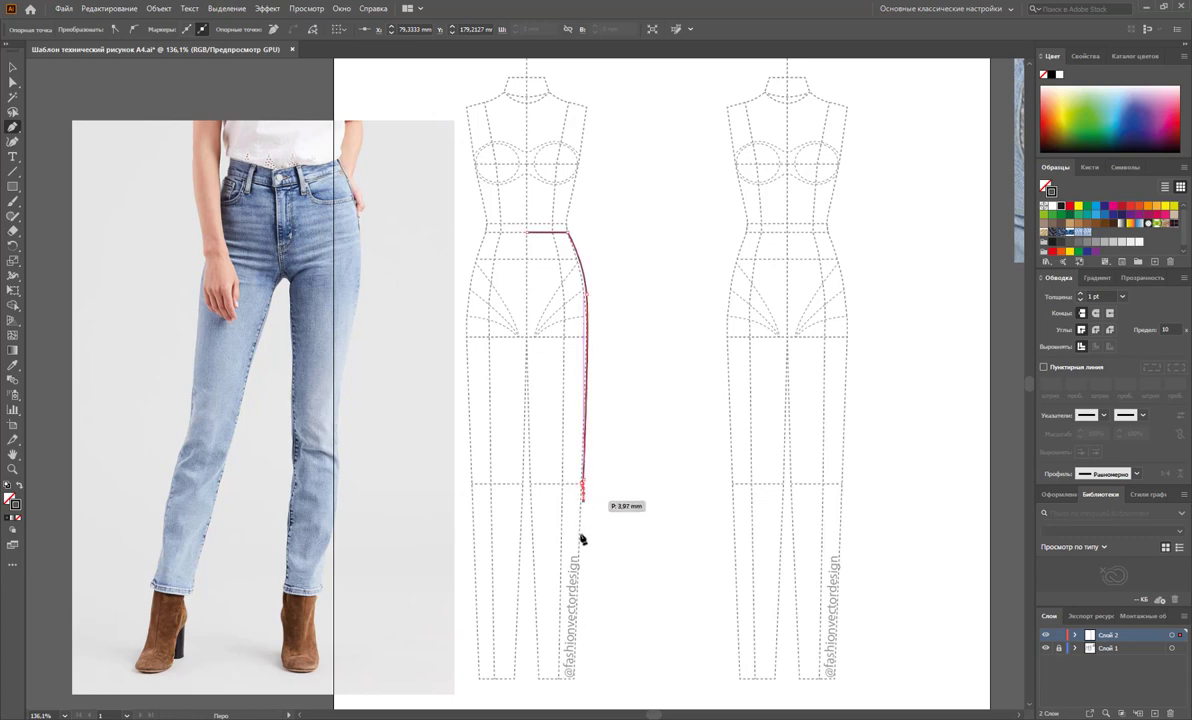
Step: Continue the leg outline down the side seam, across the hem, up the inseam, closing at the waist
left_click(580, 678)
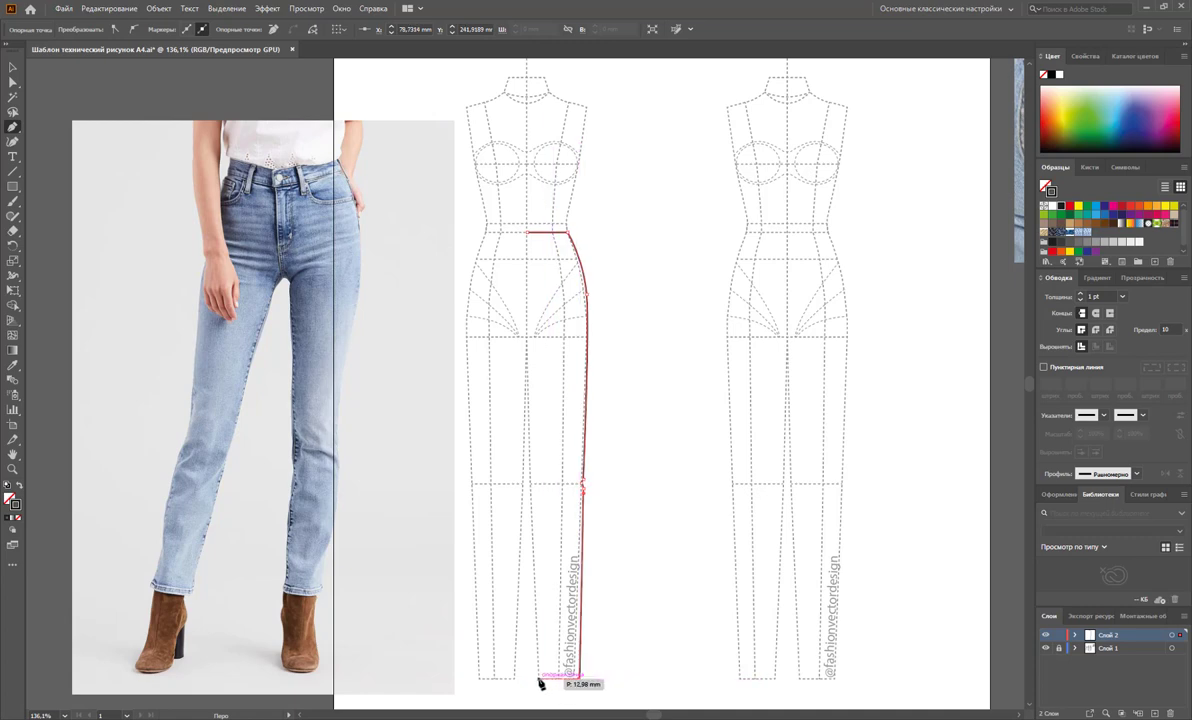
left_click(536, 678)
left_click(531, 487)
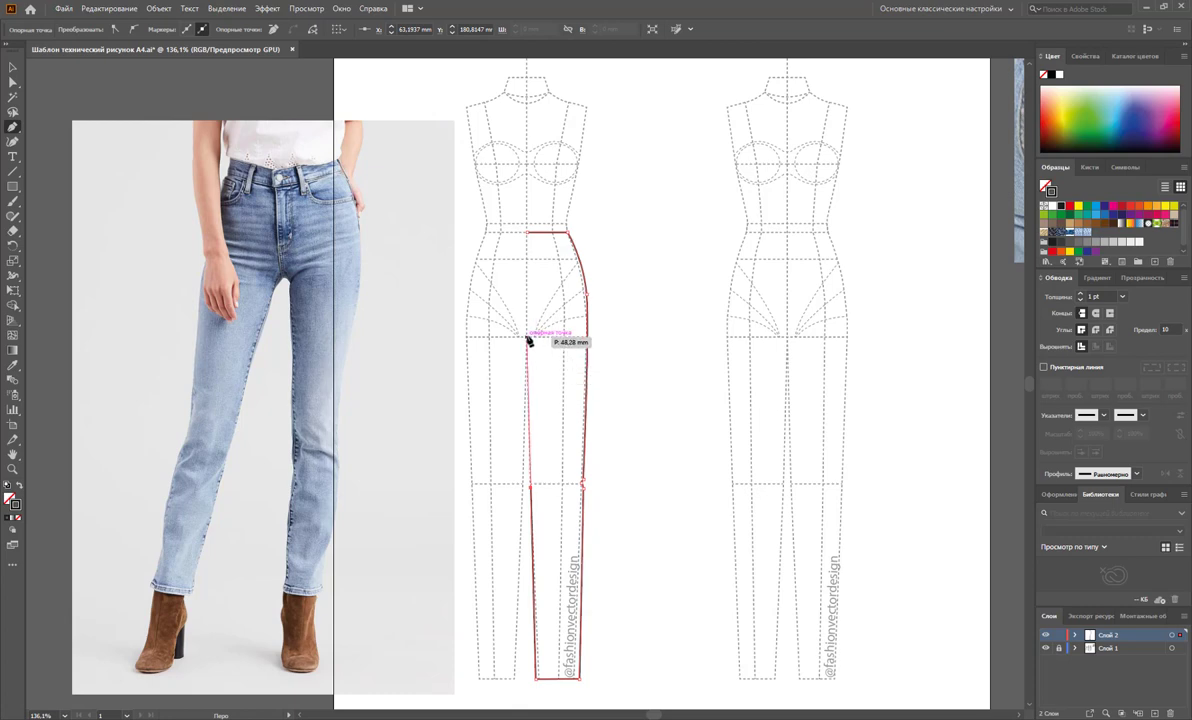
left_click(529, 341)
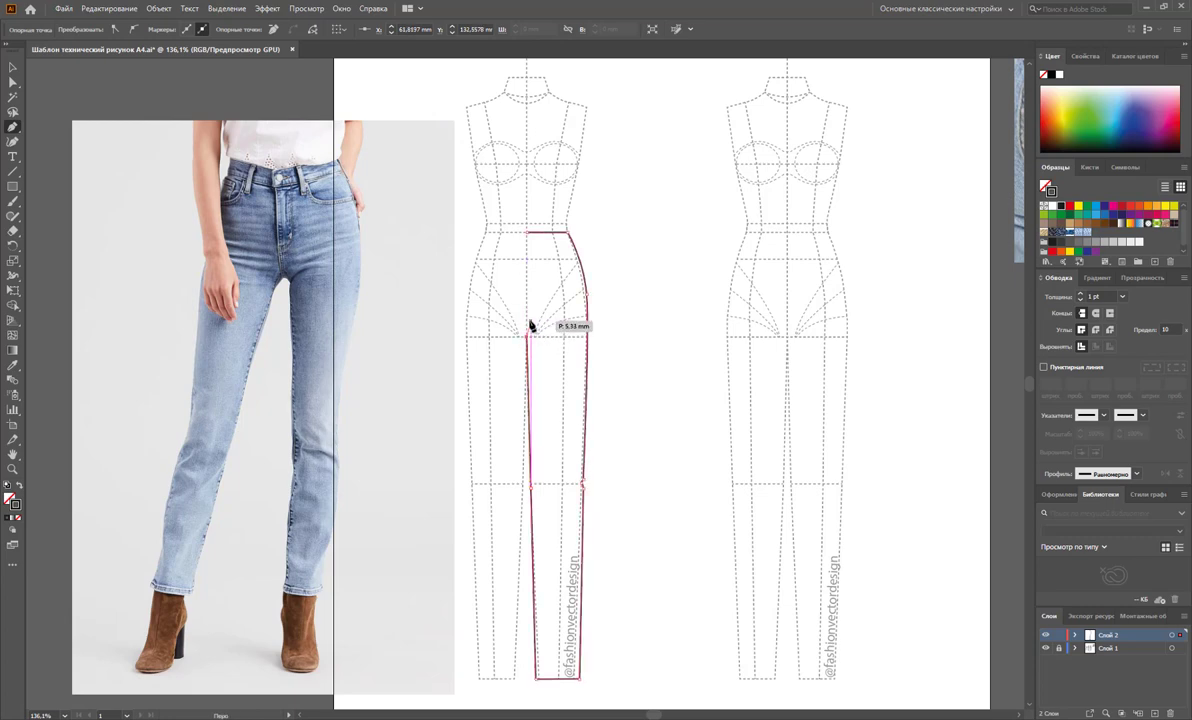
left_click(528, 232)
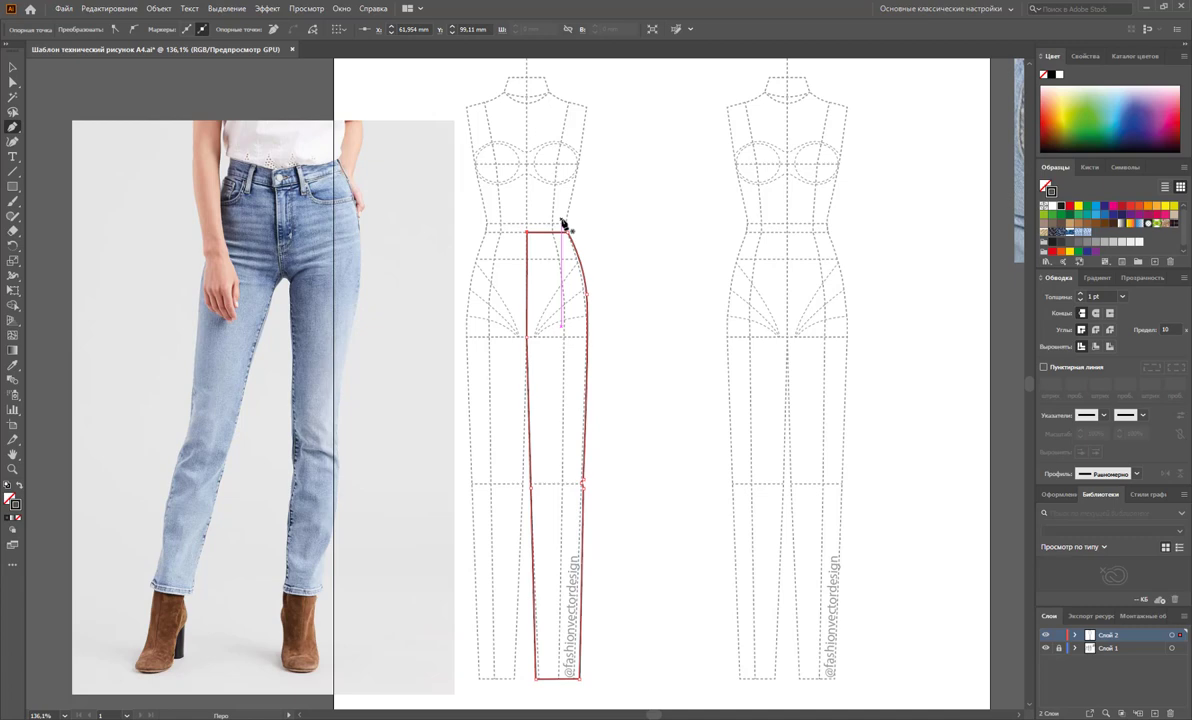
left_click(560, 228)
key("v")
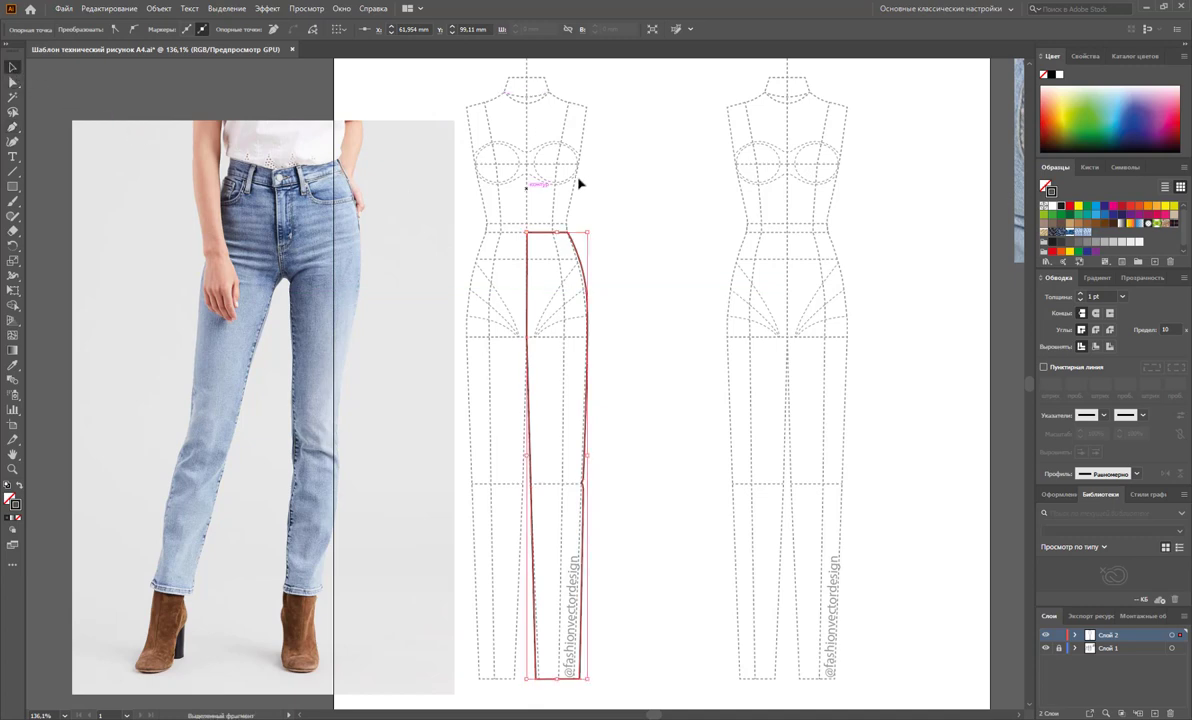
left_click(619, 195)
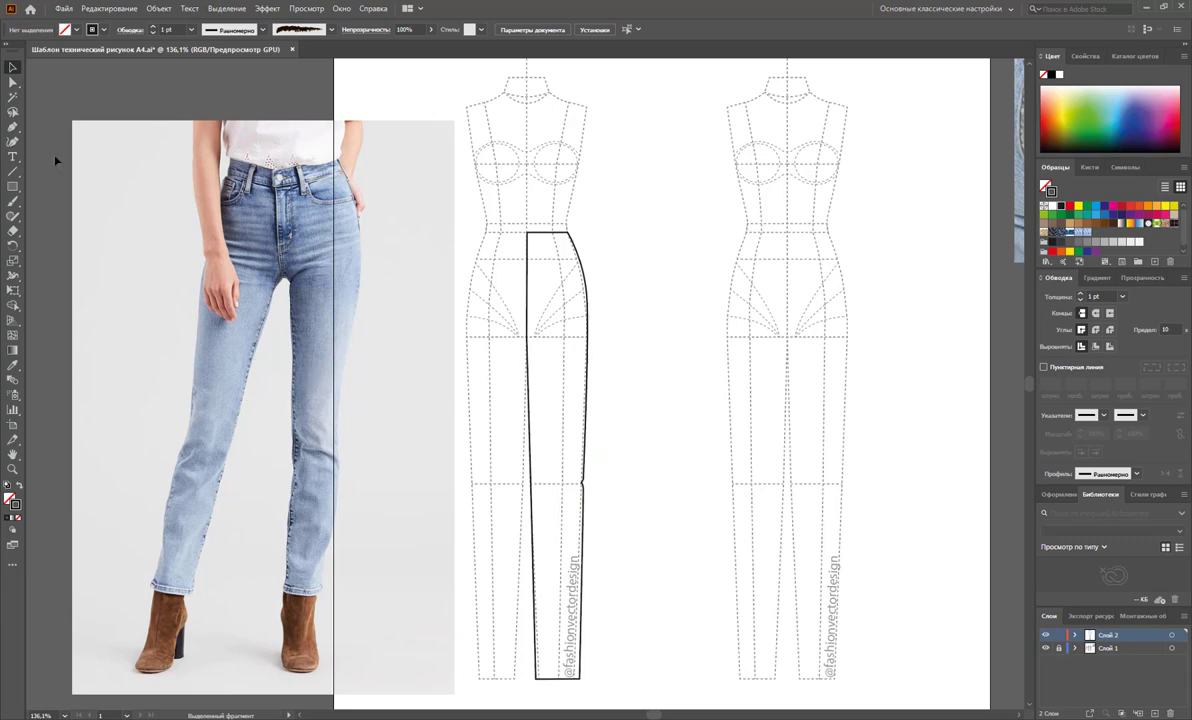
Step: Draw a three-point inseam line from the crotch to the leg's bottom corner, then zoom in
left_click(12, 126)
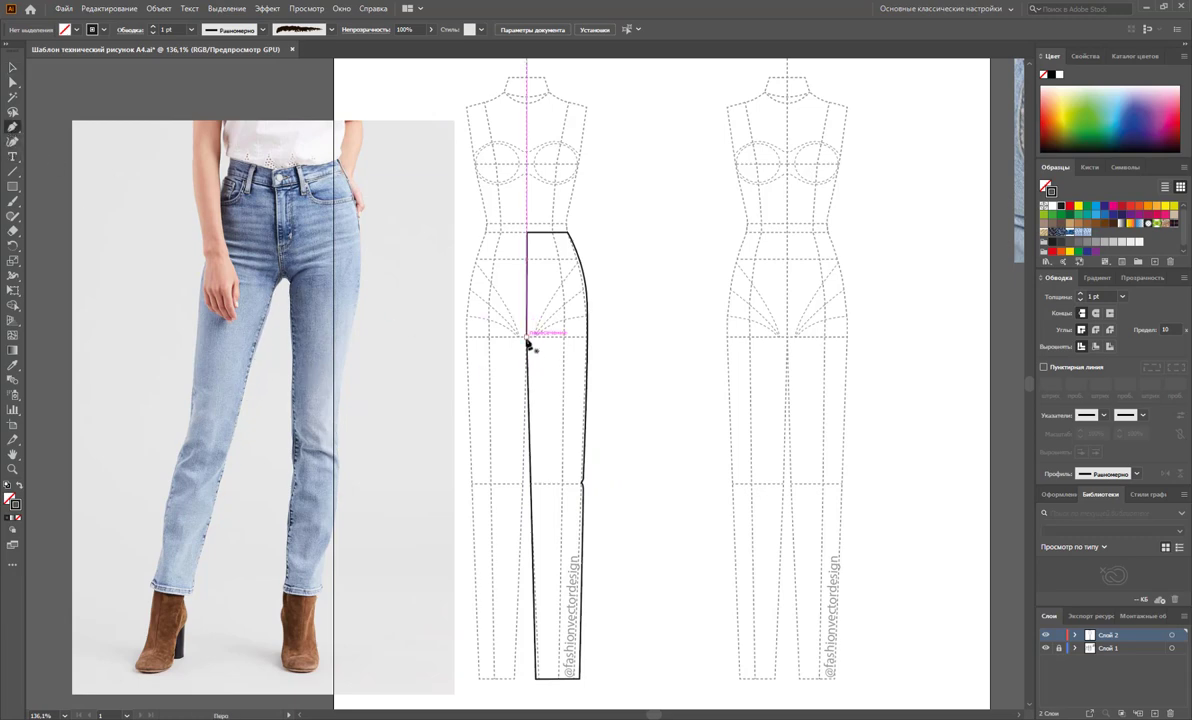
left_click(536, 487)
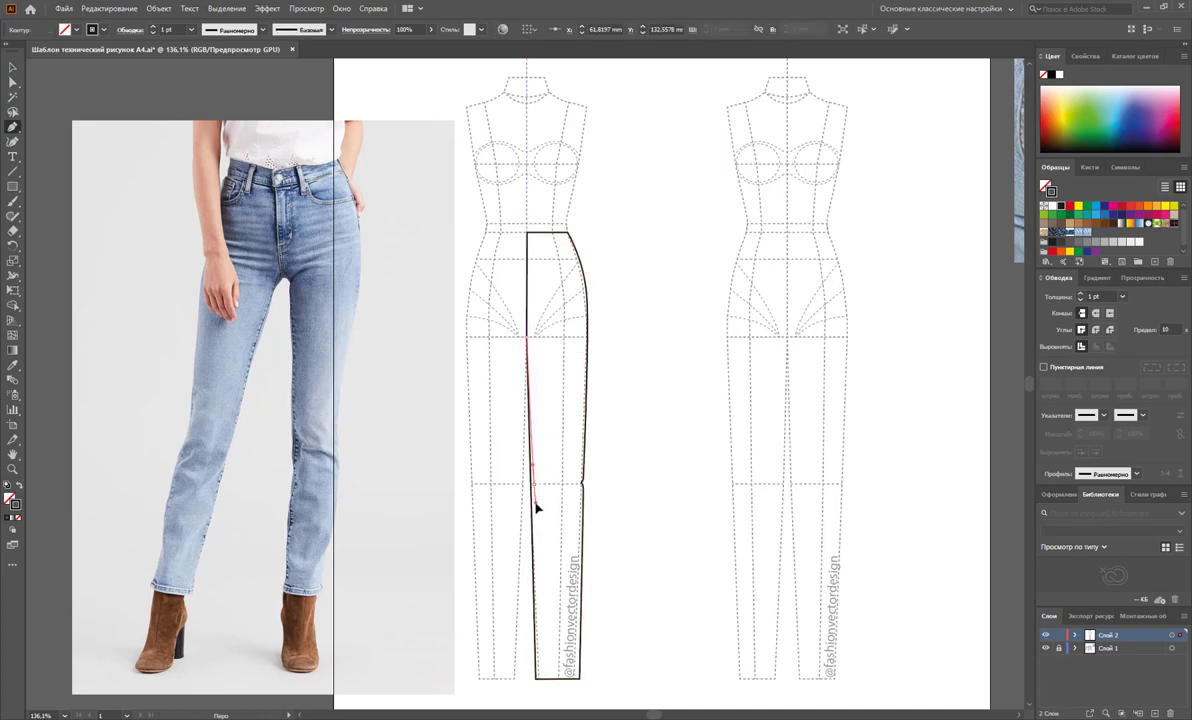
left_click(535, 531)
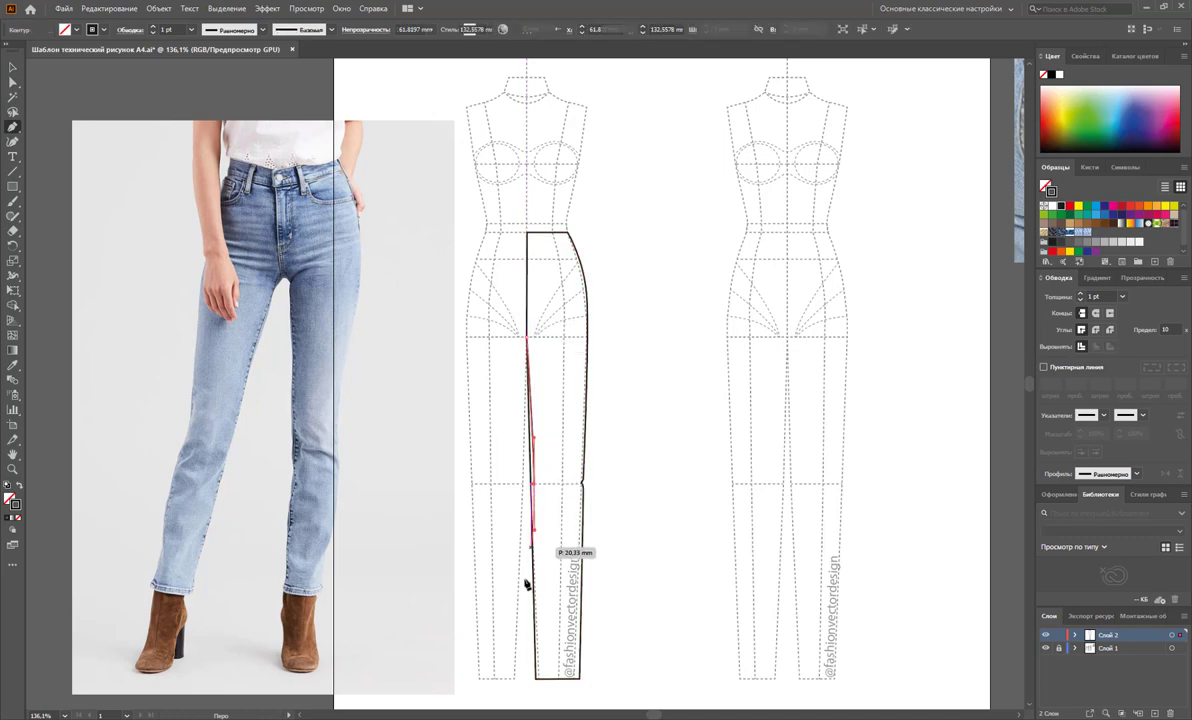
left_click(540, 680)
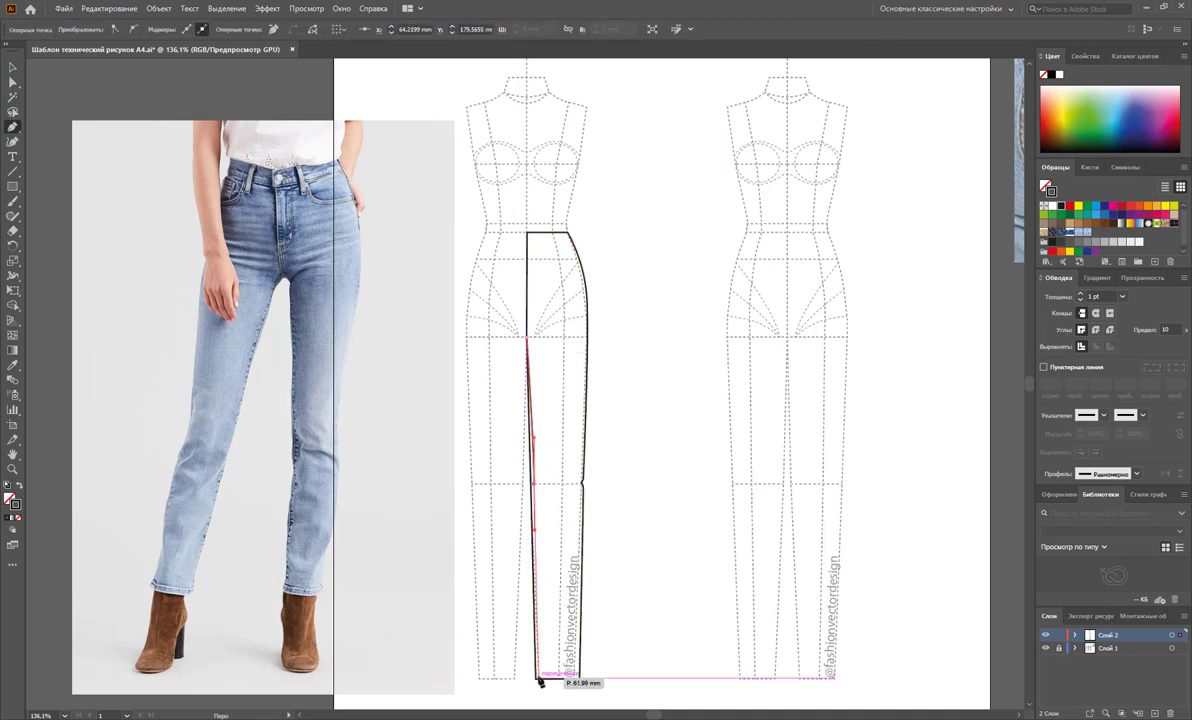
left_click(625, 657, "ctrl")
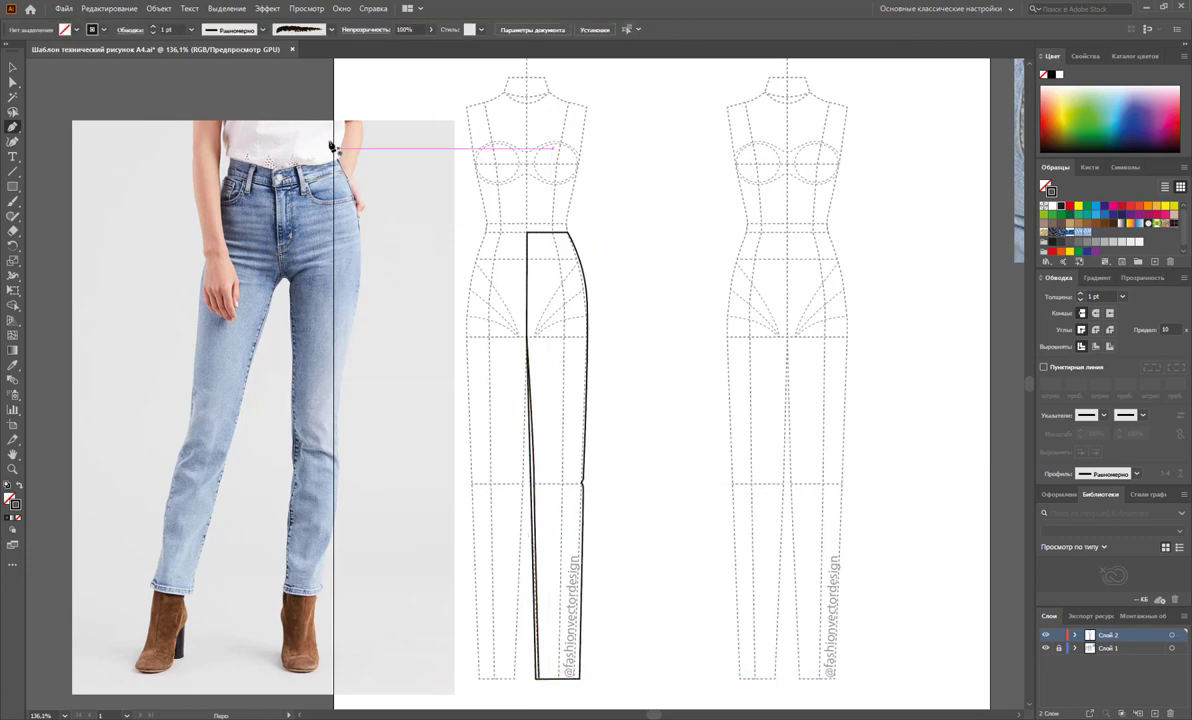
left_click(11, 470)
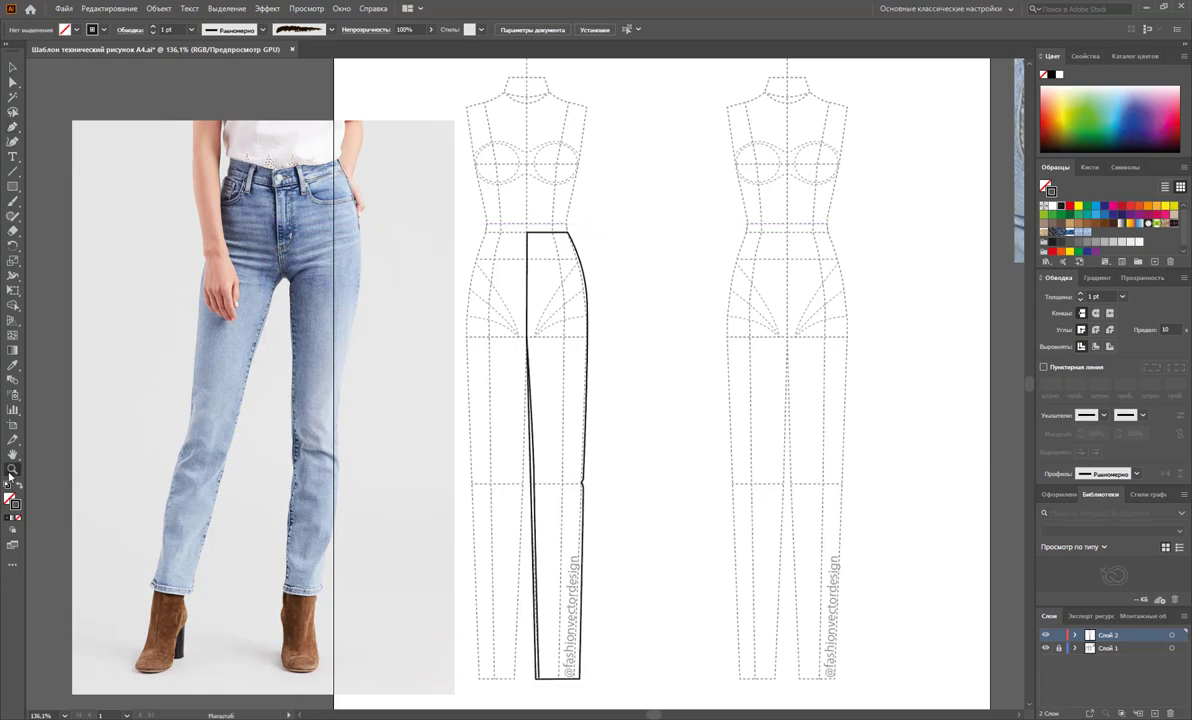
left_click(389, 286)
Step: Zoom in on the waist and draw the waistband's top edge above the trouser top
scroll(545, 367, "up", 2)
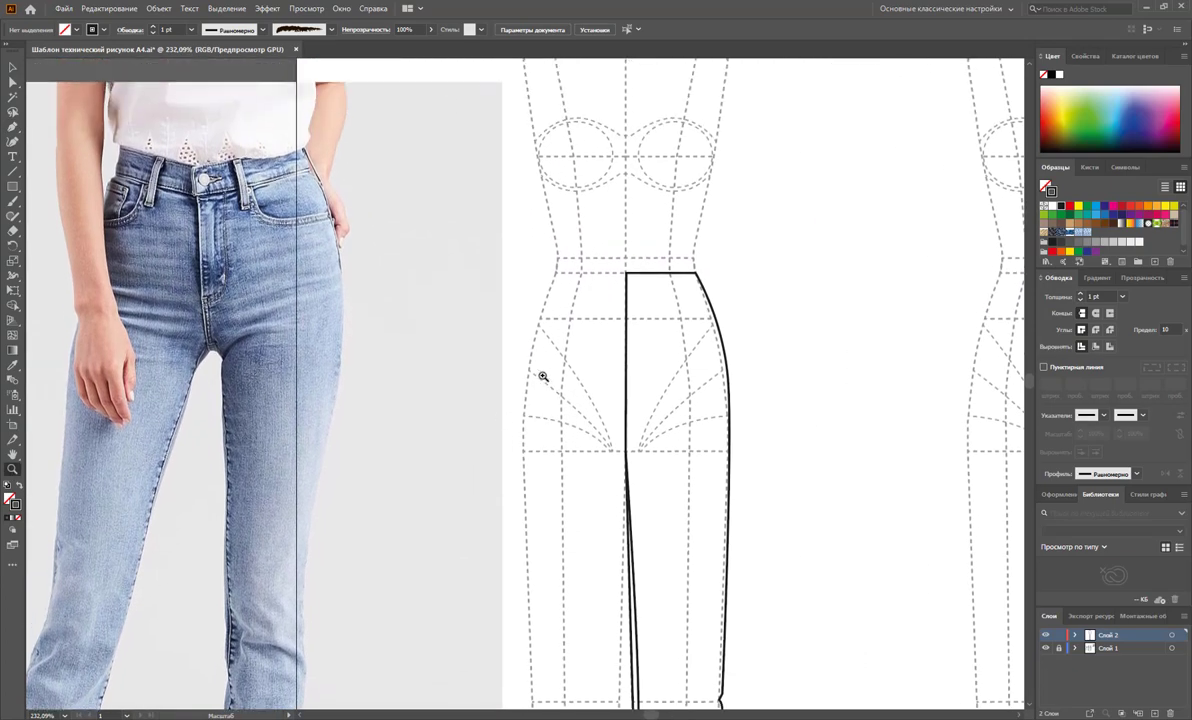
scroll(545, 375, "up", 1)
left_click_drag(564, 368, 596, 406)
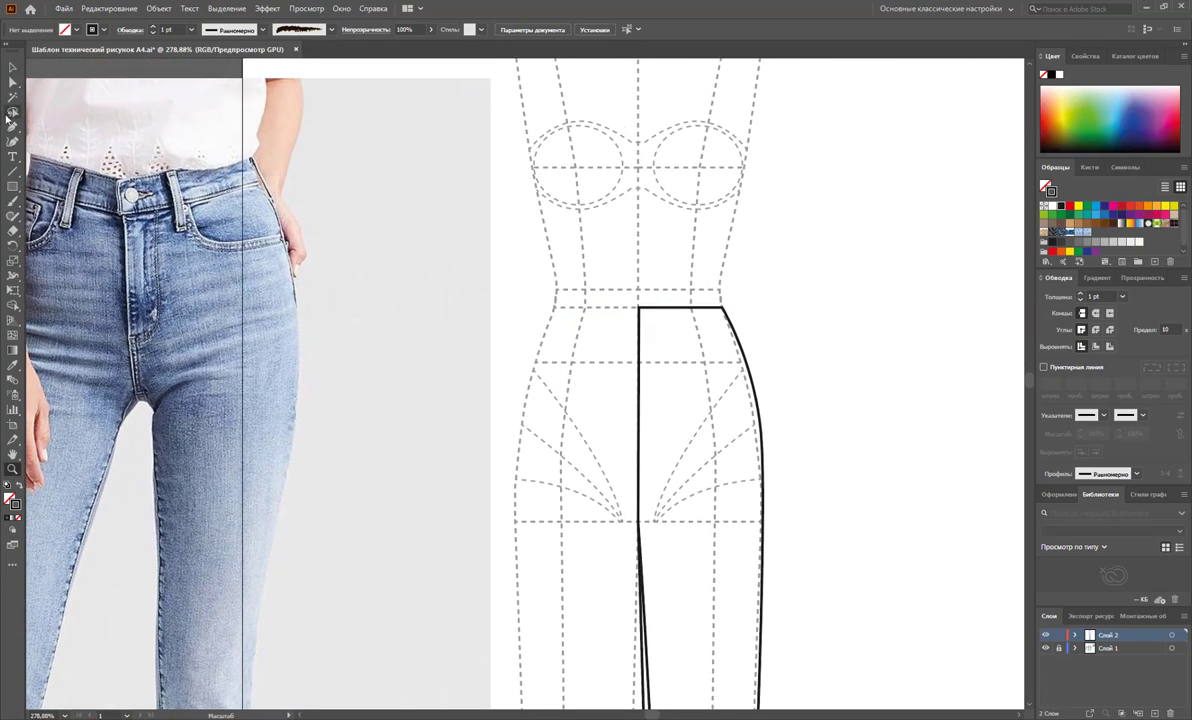
left_click(13, 127)
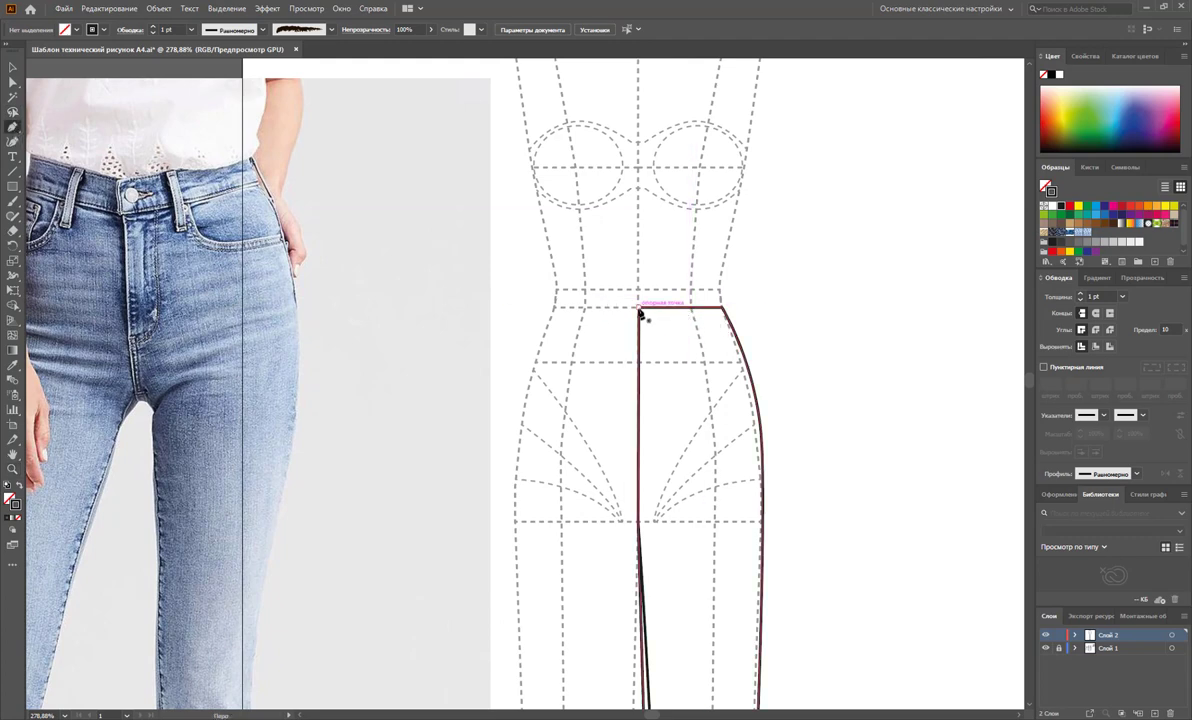
left_click_drag(639, 305, 640, 290)
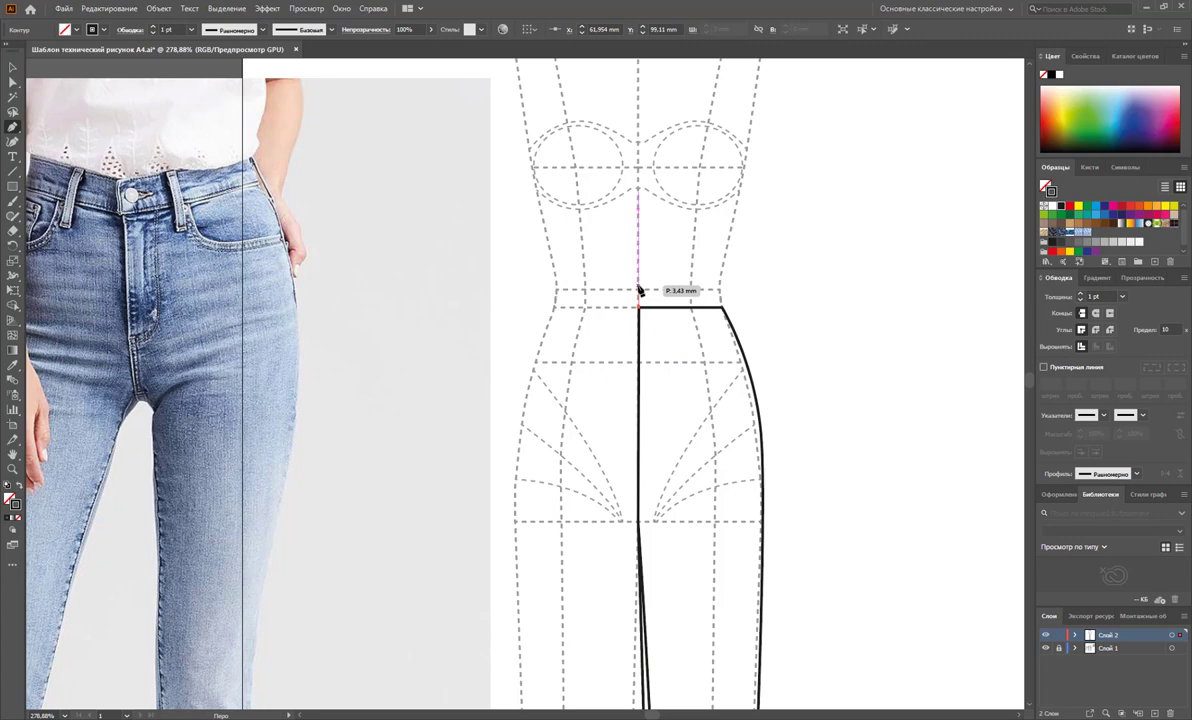
left_click(640, 289)
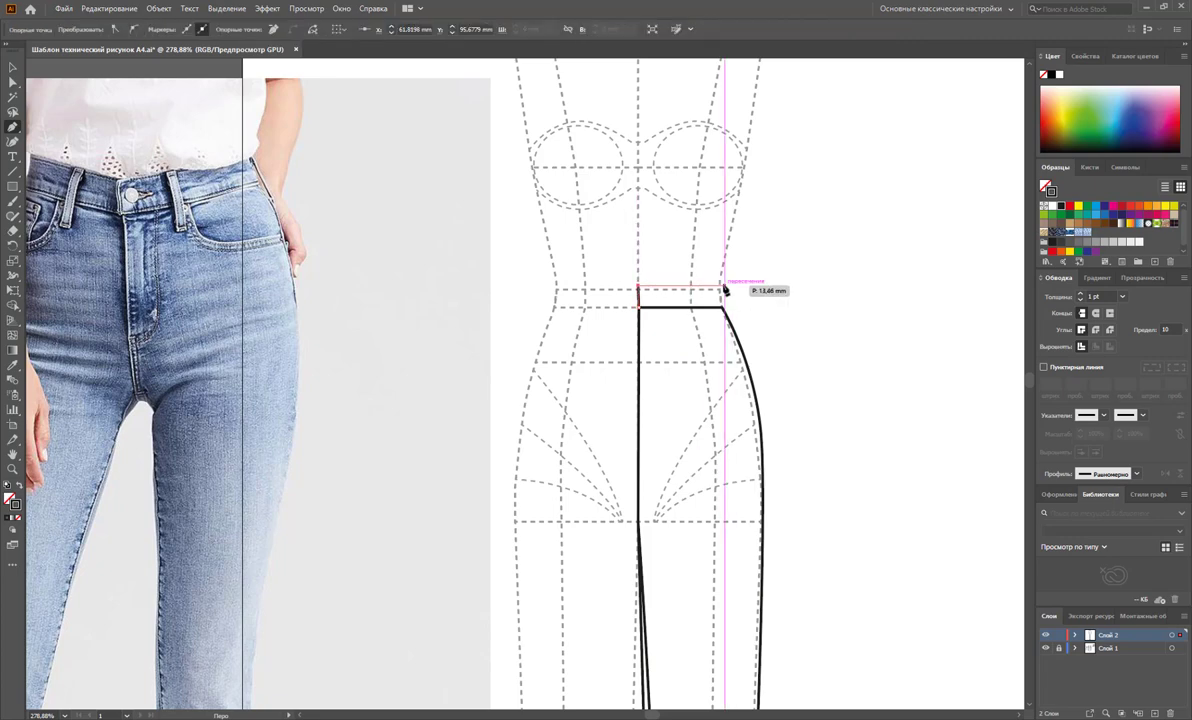
left_click(722, 288)
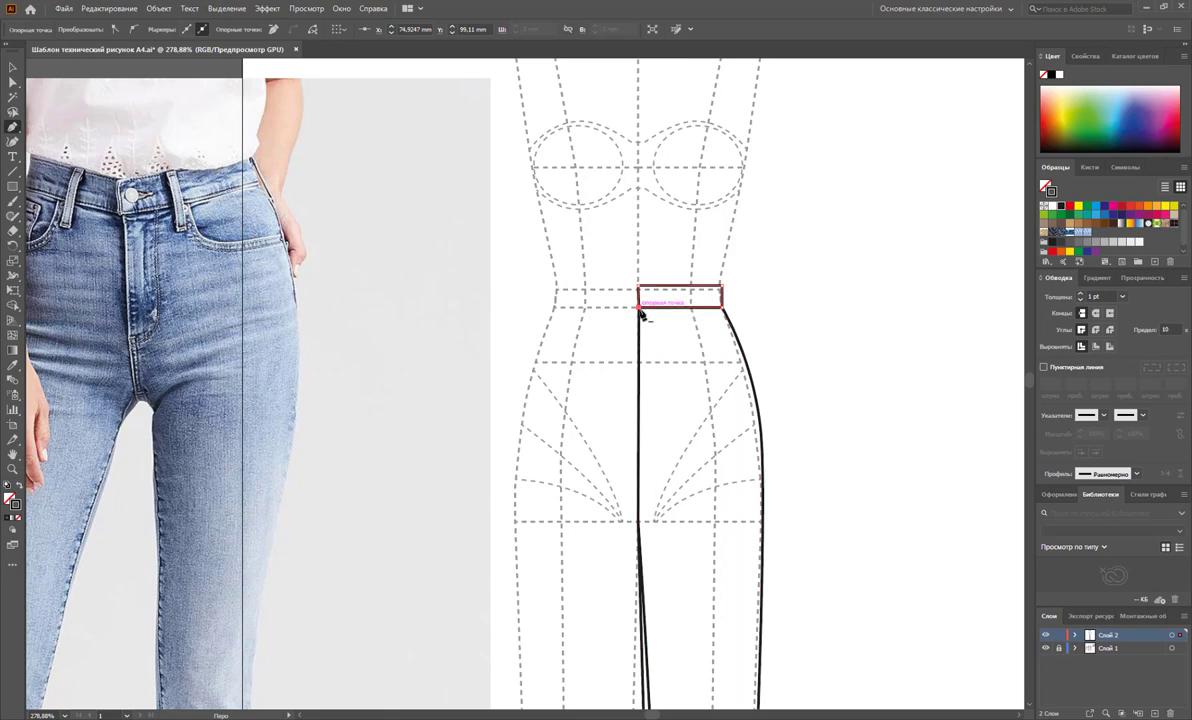
Step: Nudge the waistband's left edge outward with the Left arrow key
left_click(12, 83)
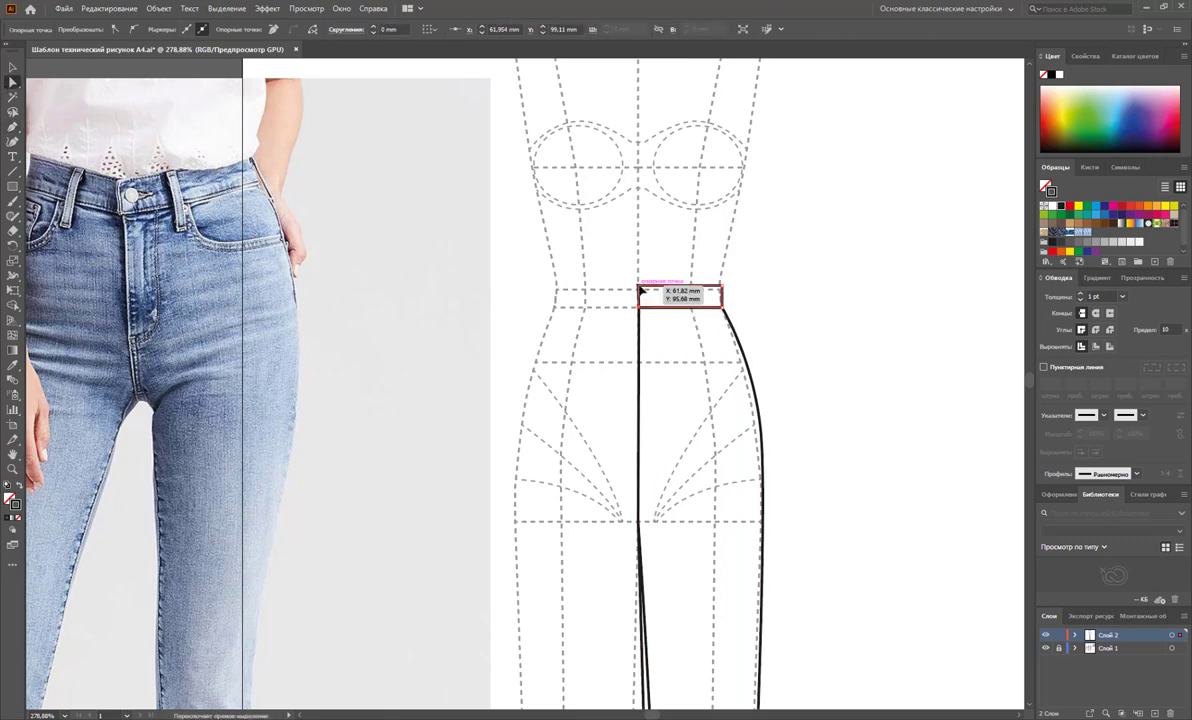
left_click(668, 308)
key("Left")
key("Left")
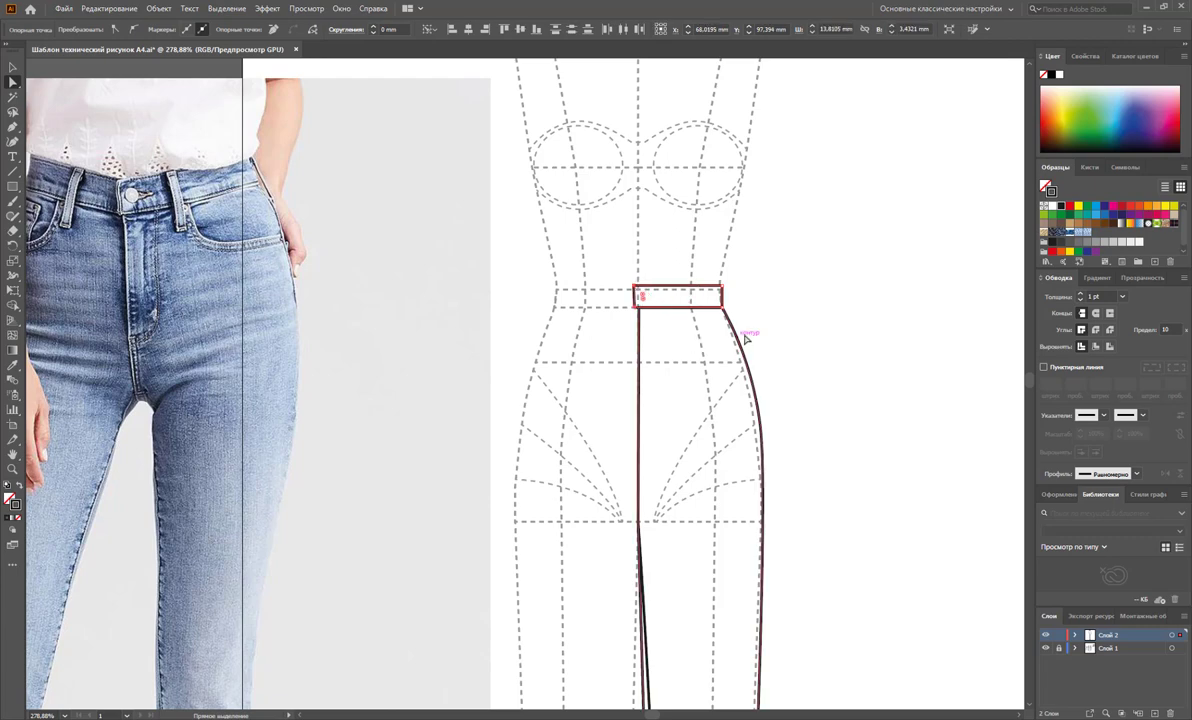
left_click(753, 335)
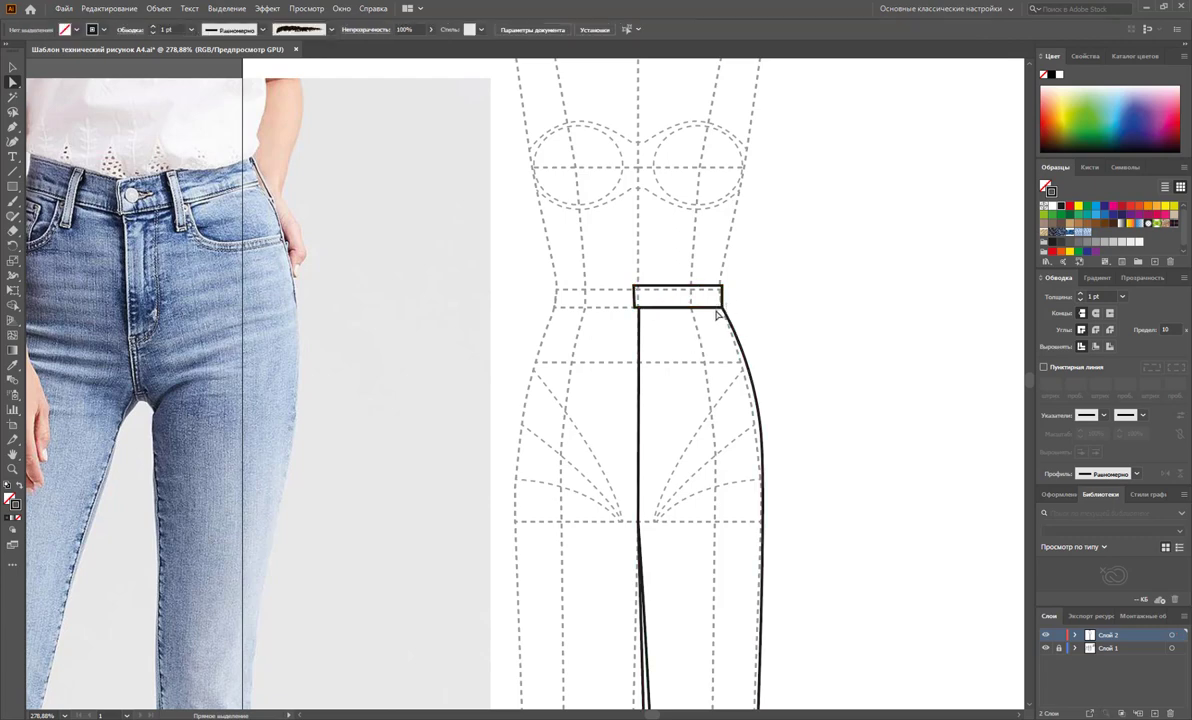
Step: Try deleting an anchor from the trouser outline, dismiss the warning, and cancel the stray path
left_click(726, 319)
key("minus")
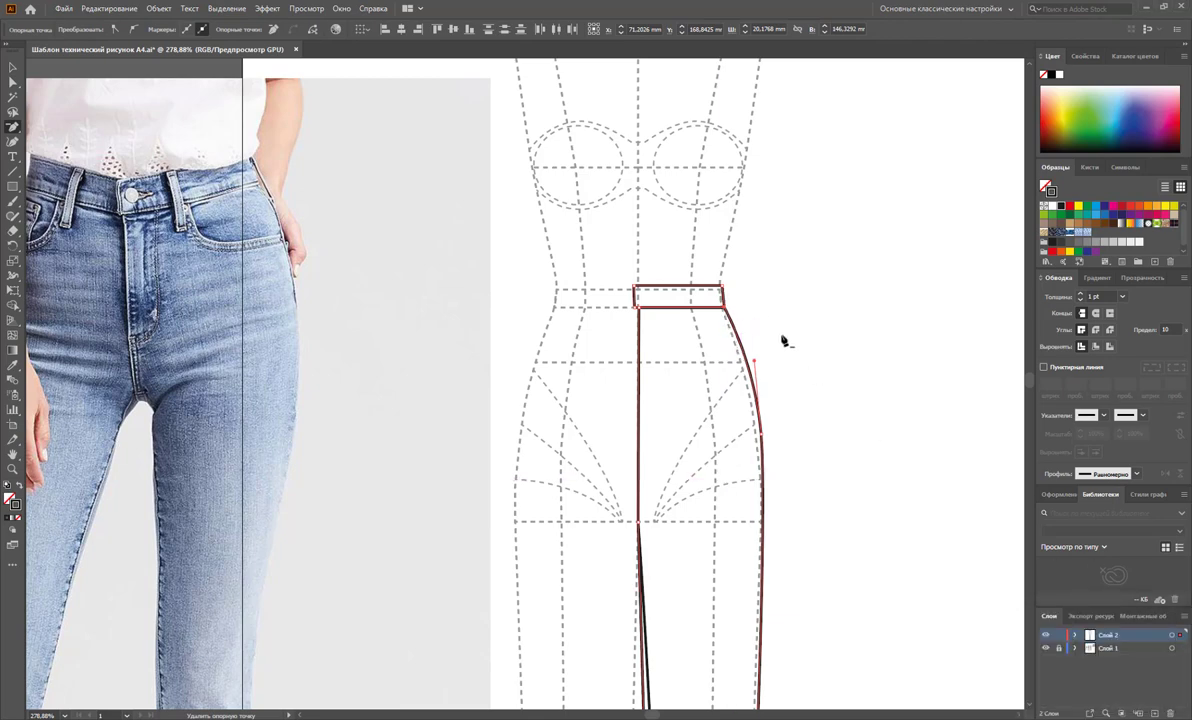
left_click(785, 343)
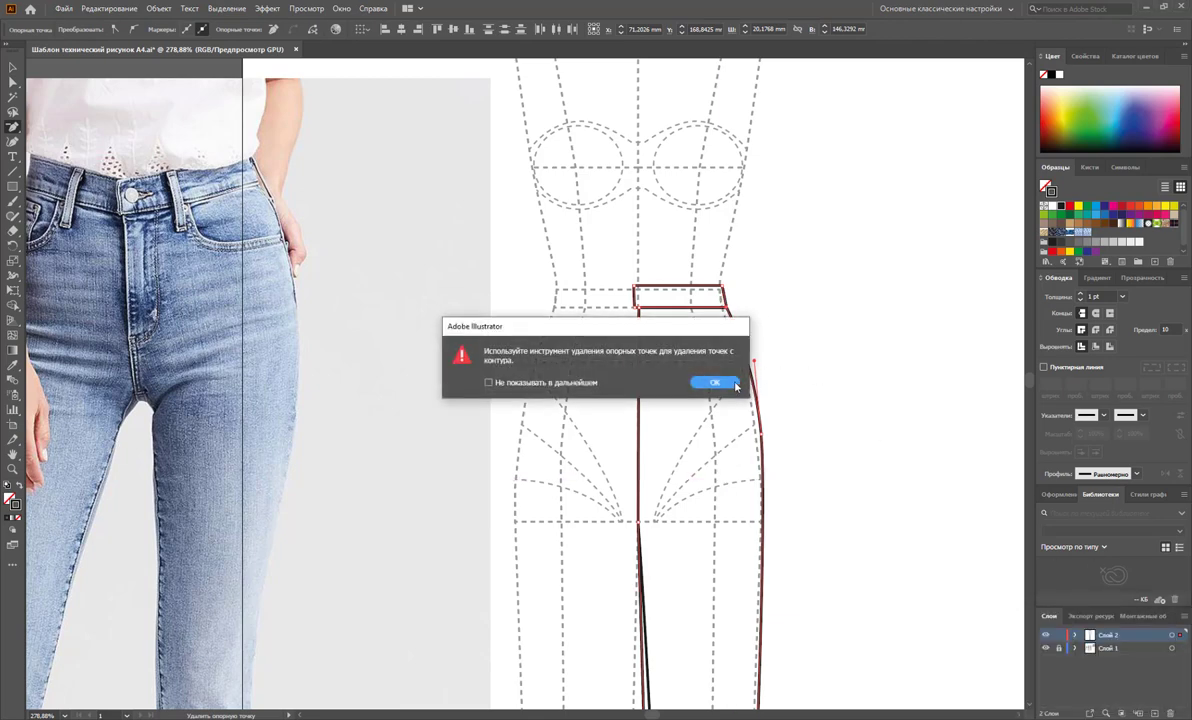
left_click(713, 380)
left_click(13, 68)
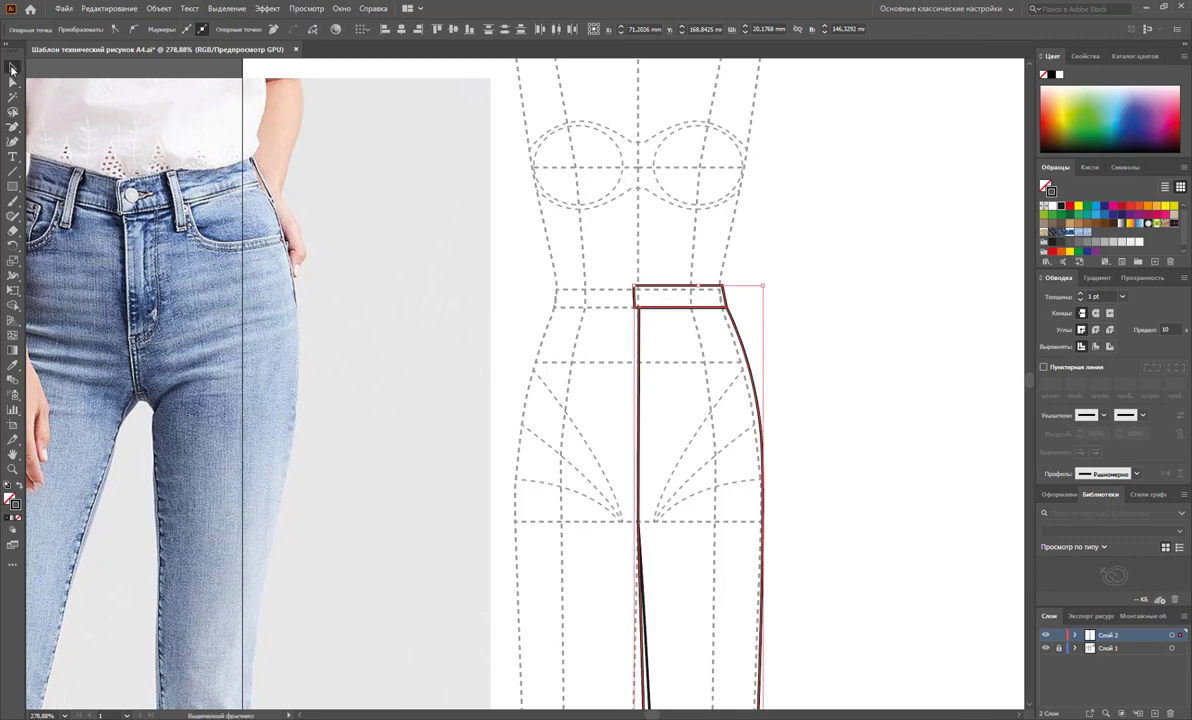
left_click(820, 339)
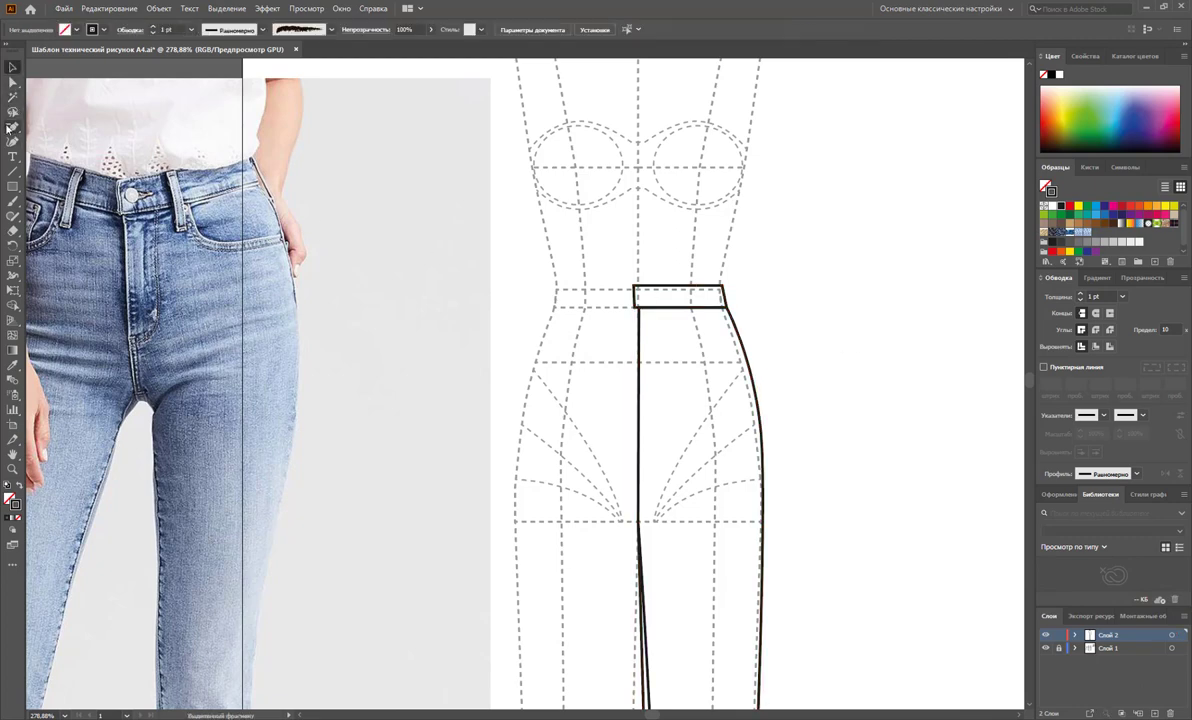
left_click_drag(13, 128, 60, 125)
left_click(73, 120)
left_click(13, 128)
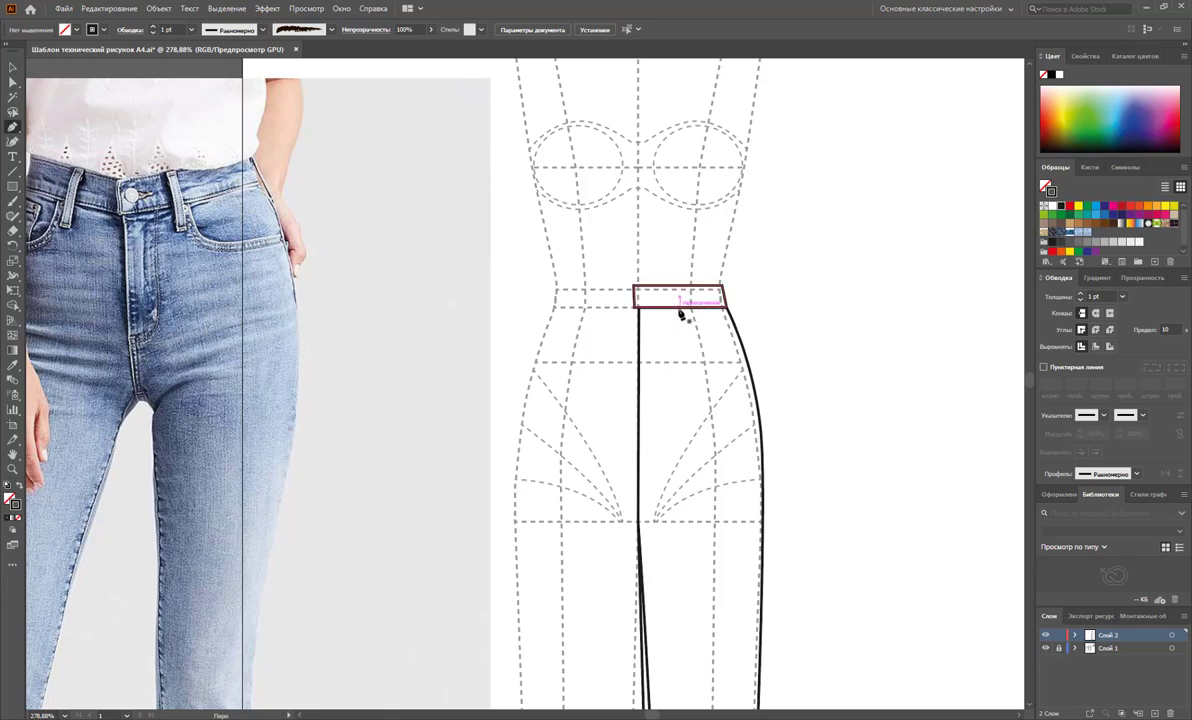
Step: Draw a curved pocket loop from the waistband's lower edge out toward the hip
left_click(680, 307)
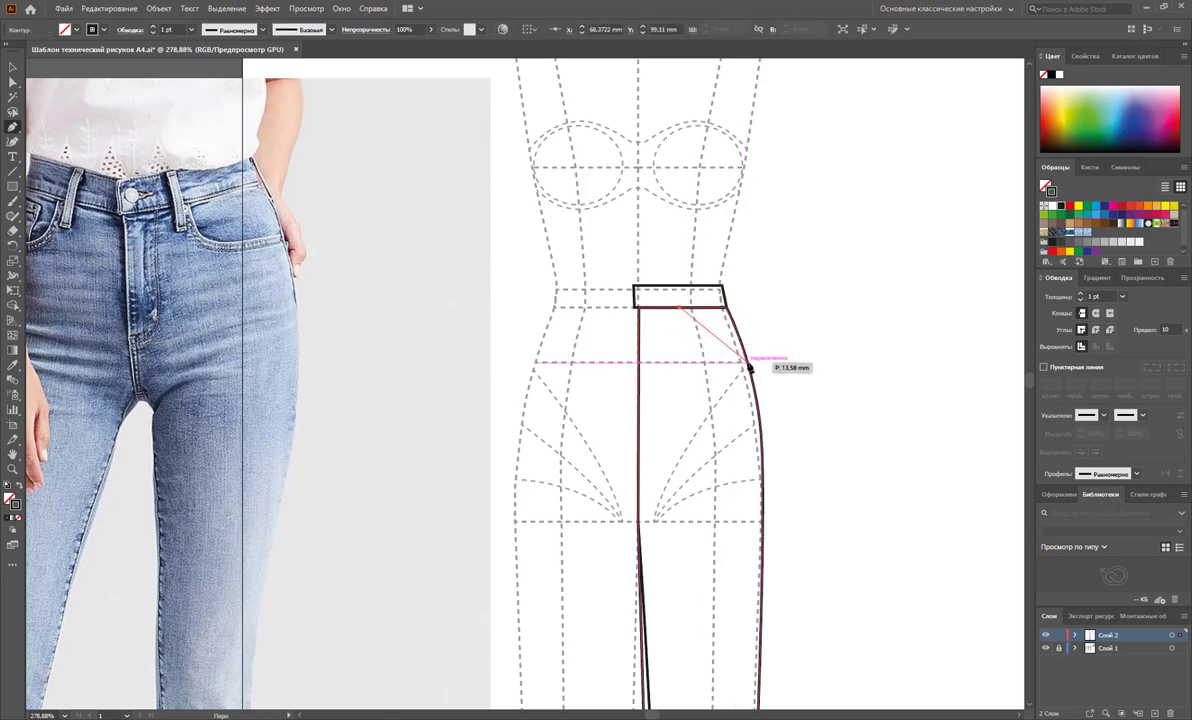
left_click_drag(748, 364, 824, 358)
left_click(729, 310)
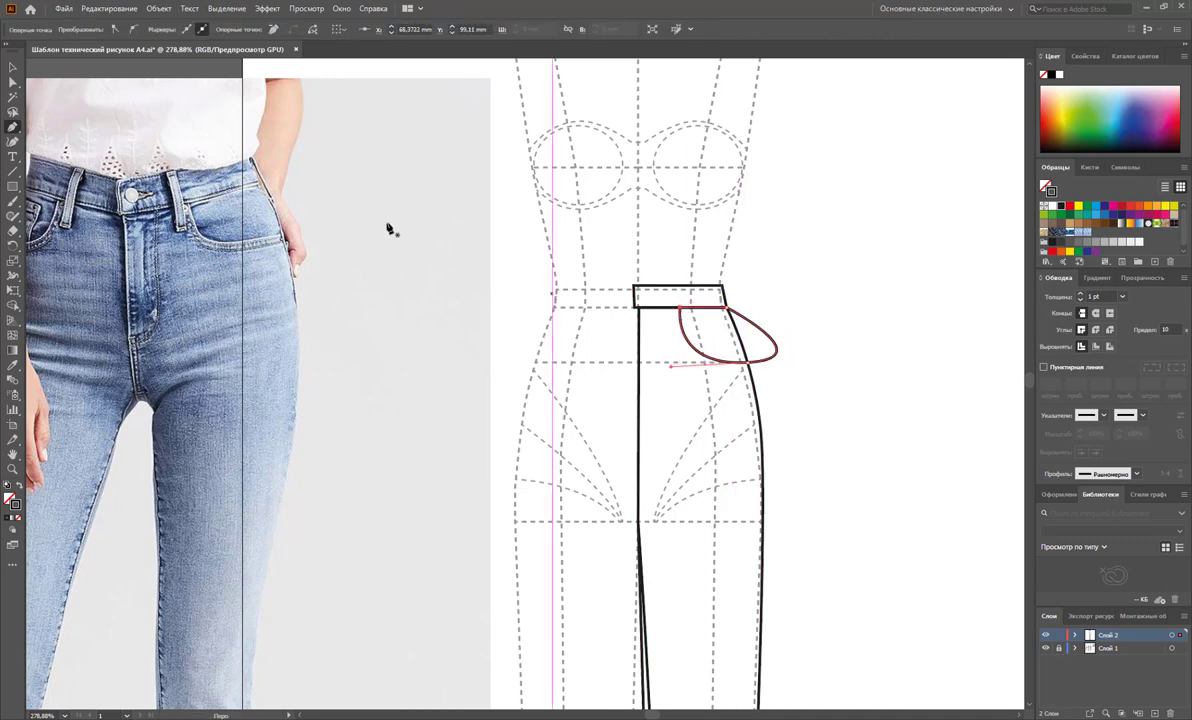
Step: Reshape the pocket loop by dragging its anchors and direction handles
key("a")
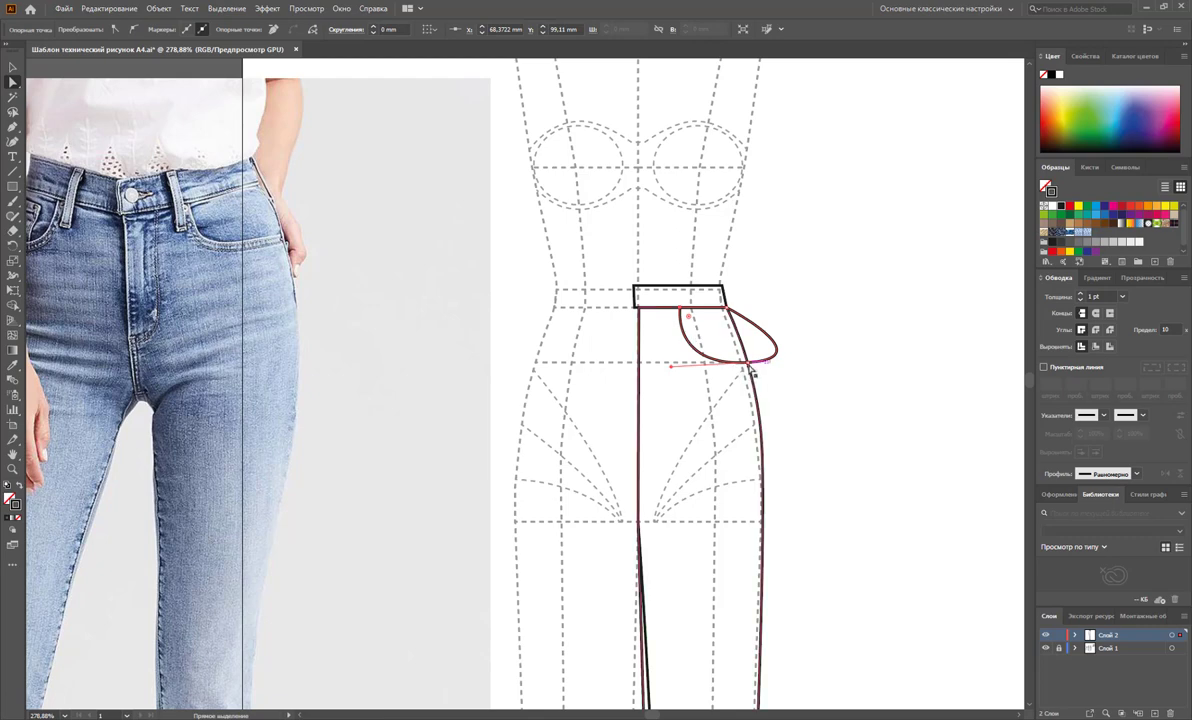
left_click_drag(746, 363, 742, 340)
left_click_drag(678, 312, 673, 314)
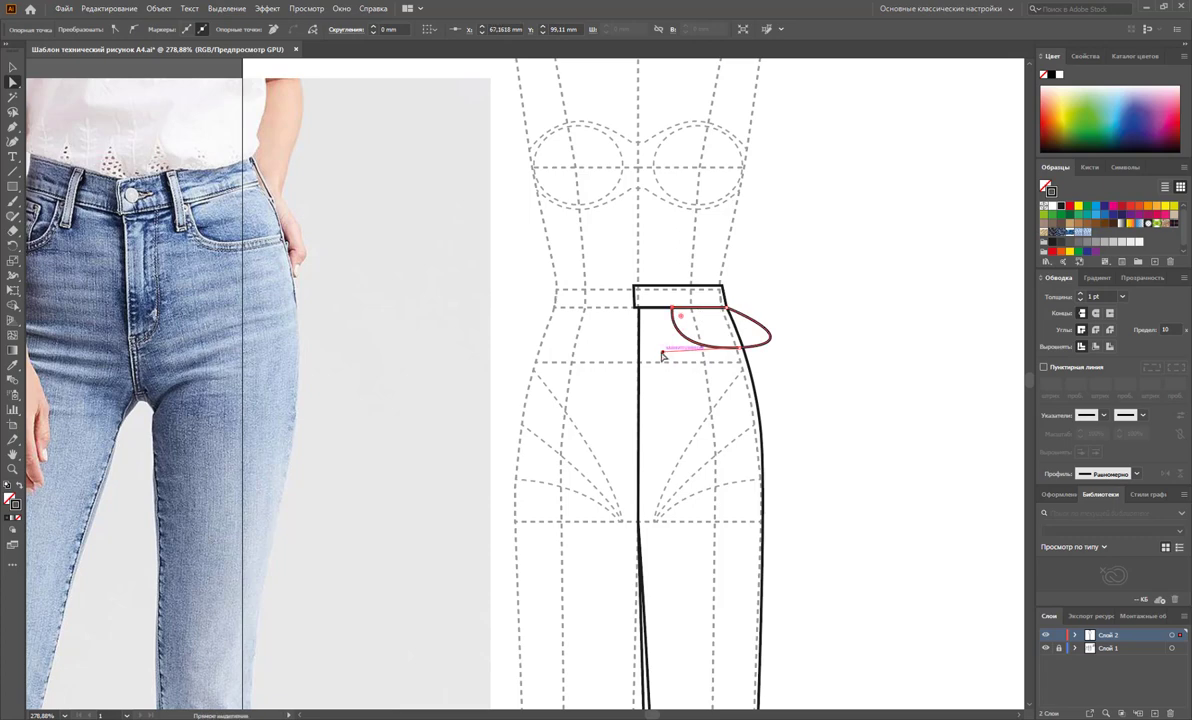
left_click_drag(663, 351, 666, 370)
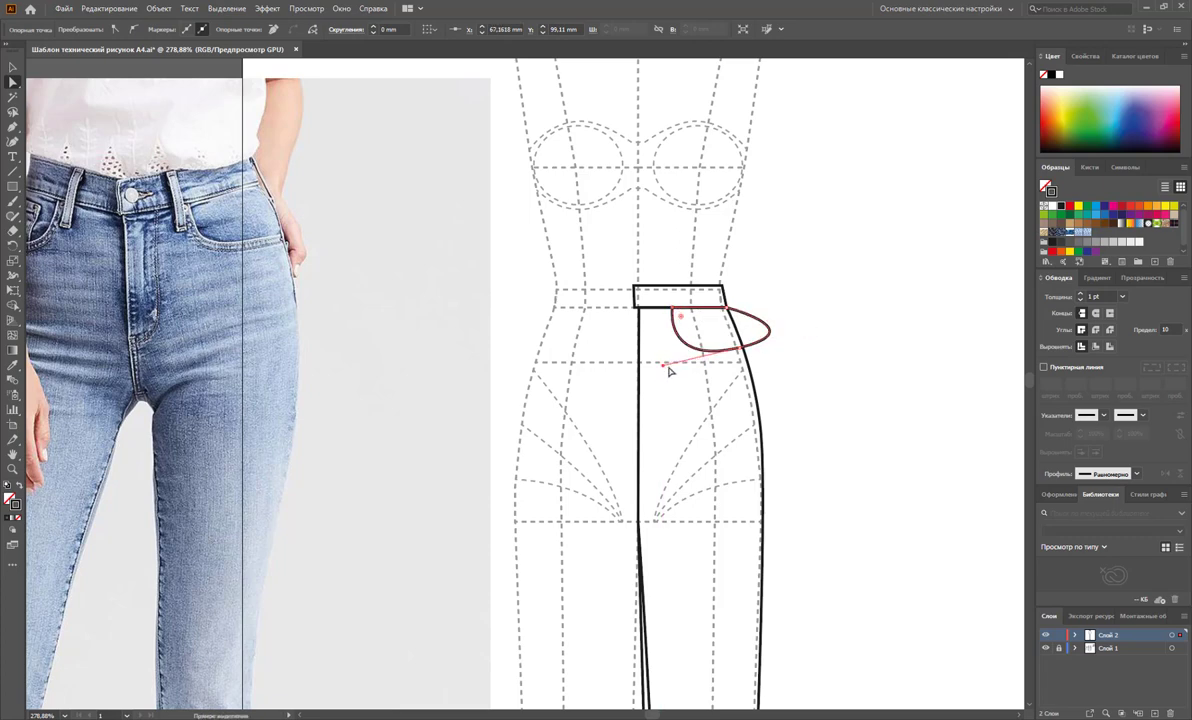
left_click_drag(666, 370, 671, 368)
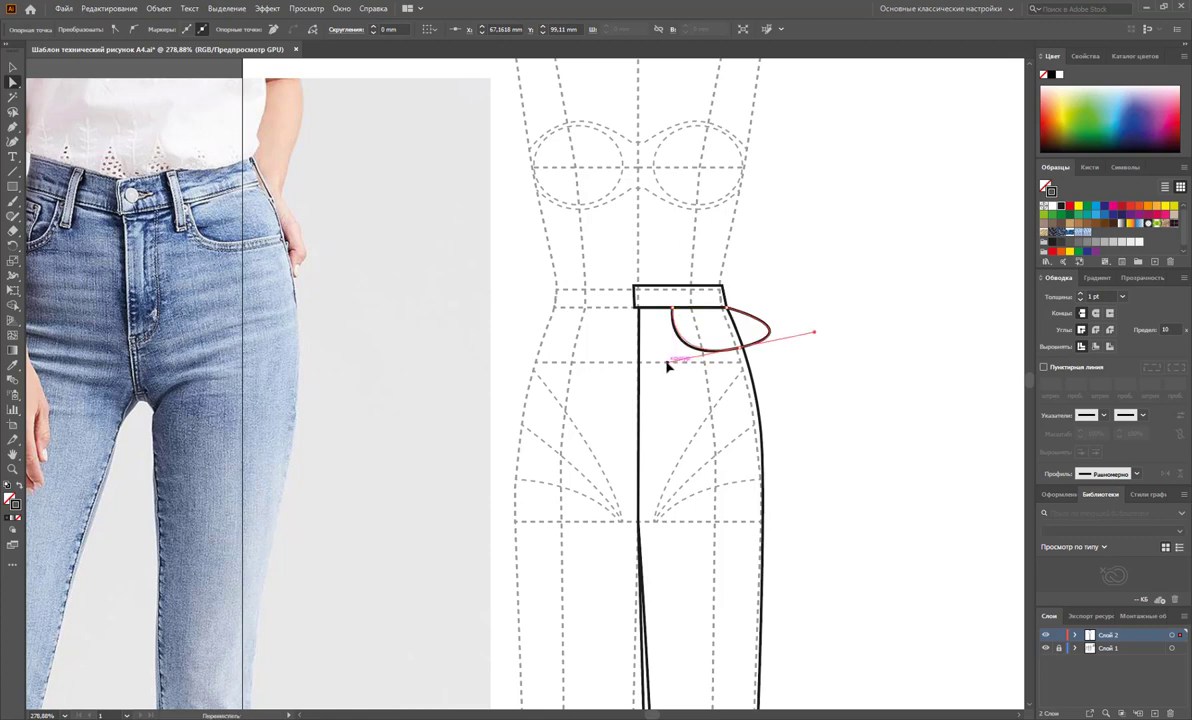
left_click_drag(733, 341, 749, 349)
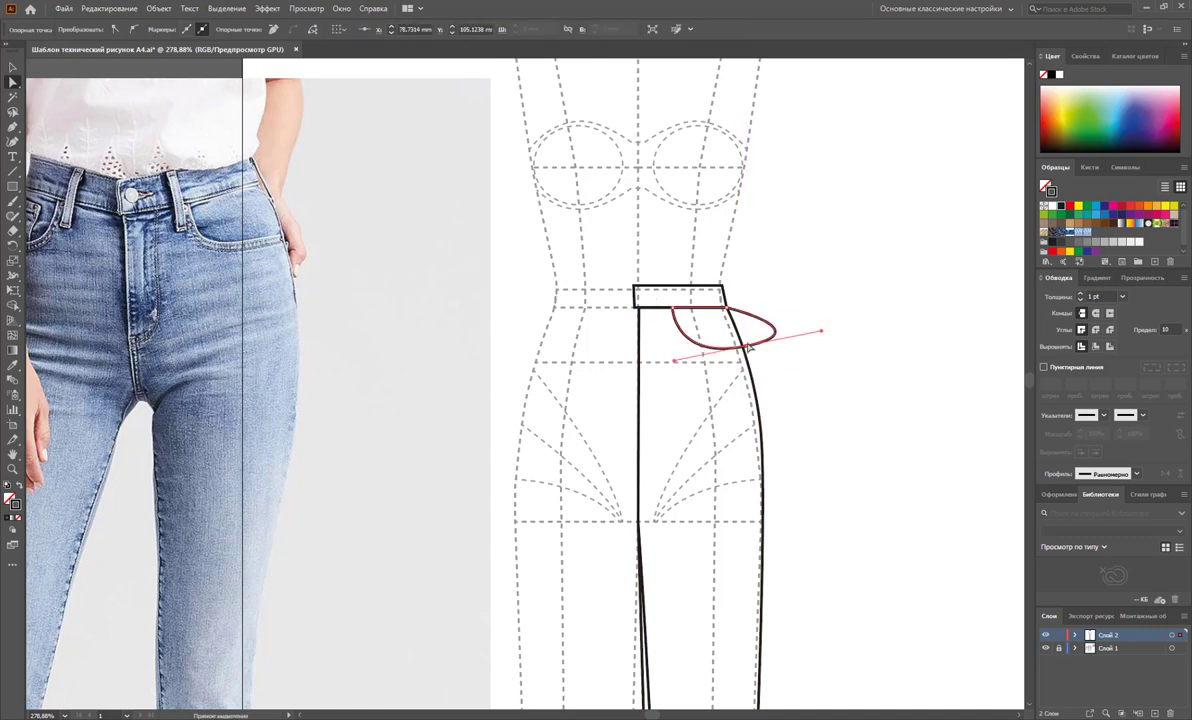
Step: Tear off the pen tools into a floating panel and add an anchor point on the pocket curve
left_click(12, 127)
left_click_drag(13, 131, 193, 129)
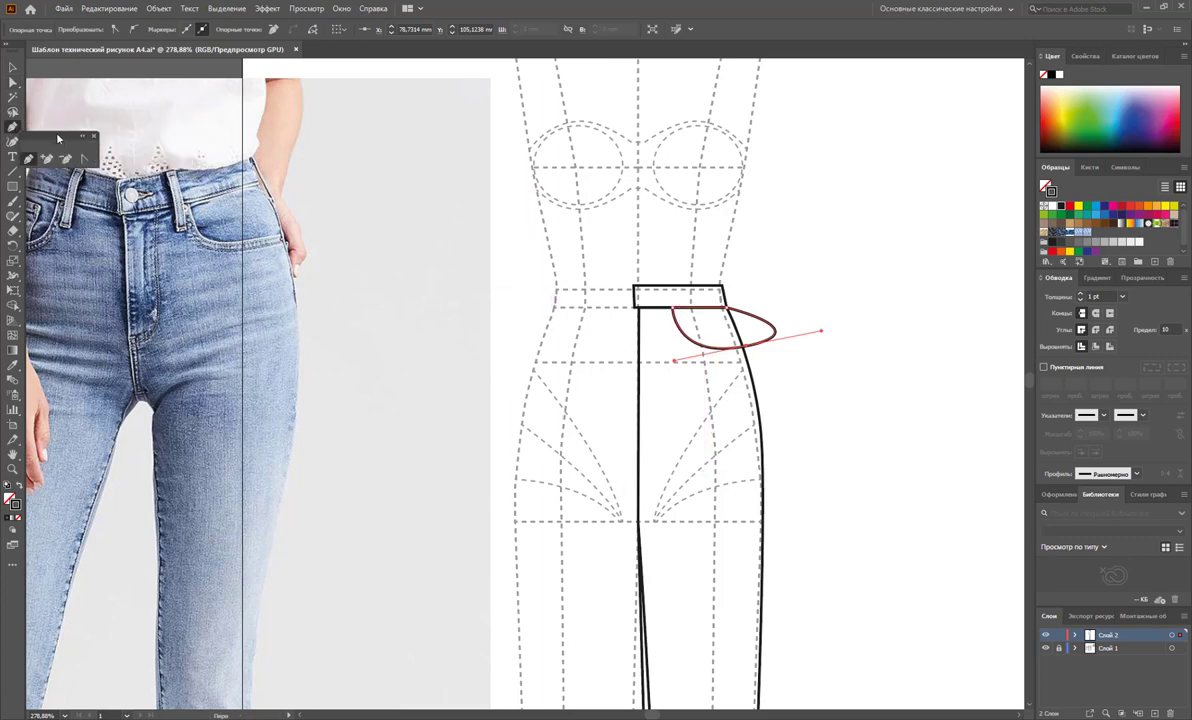
left_click_drag(58, 138, 80, 115)
left_click(76, 134)
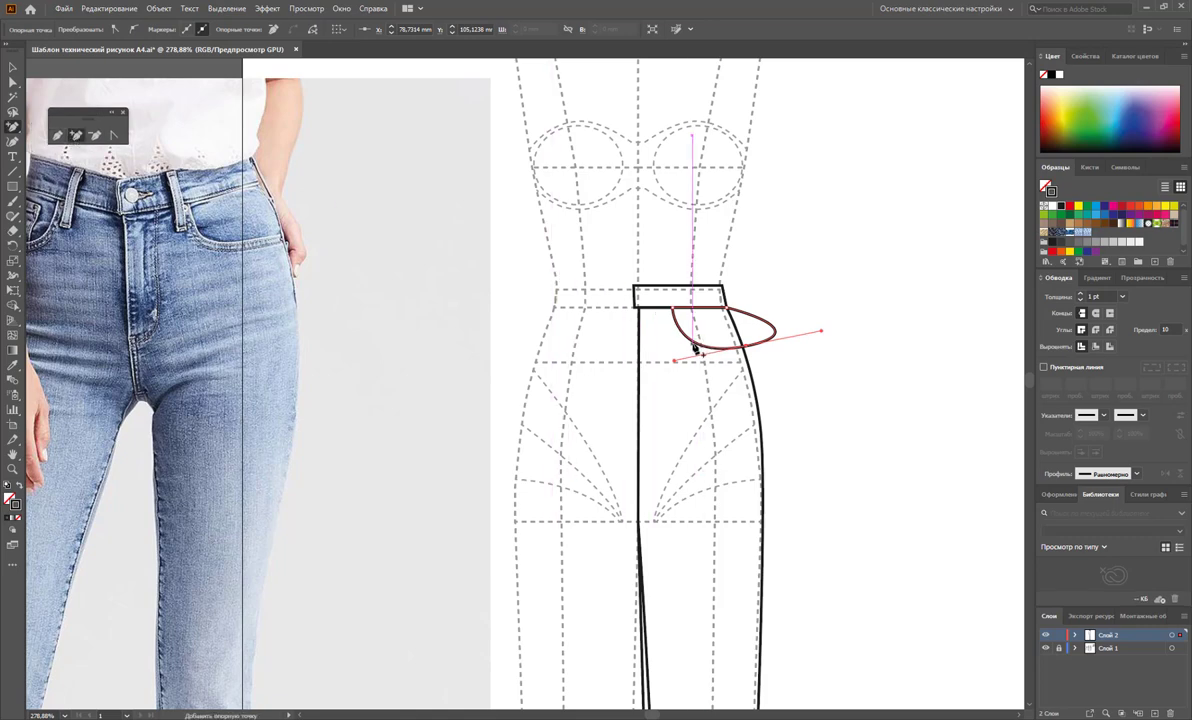
left_click(695, 347)
Step: Drag the pocket's lower anchors and handles to smooth its lower curve
key("v")
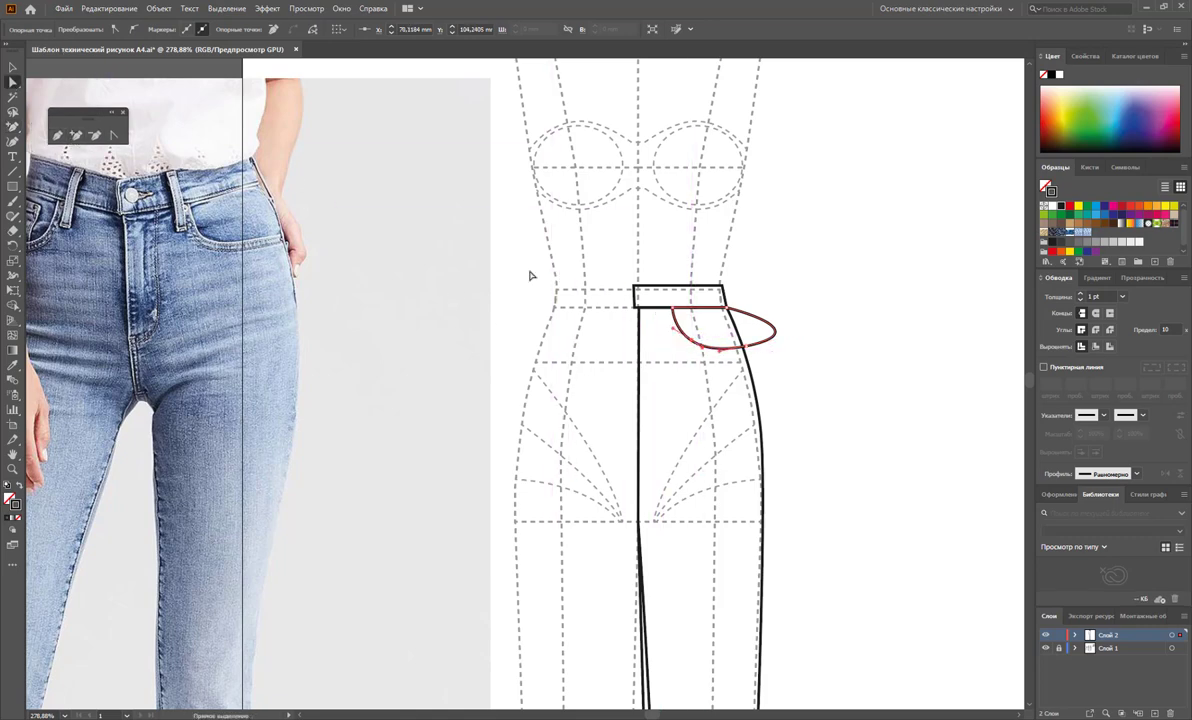
mouse_move(680, 343)
left_mouse_down()
mouse_move(669, 334)
mouse_move(706, 360)
left_mouse_up()
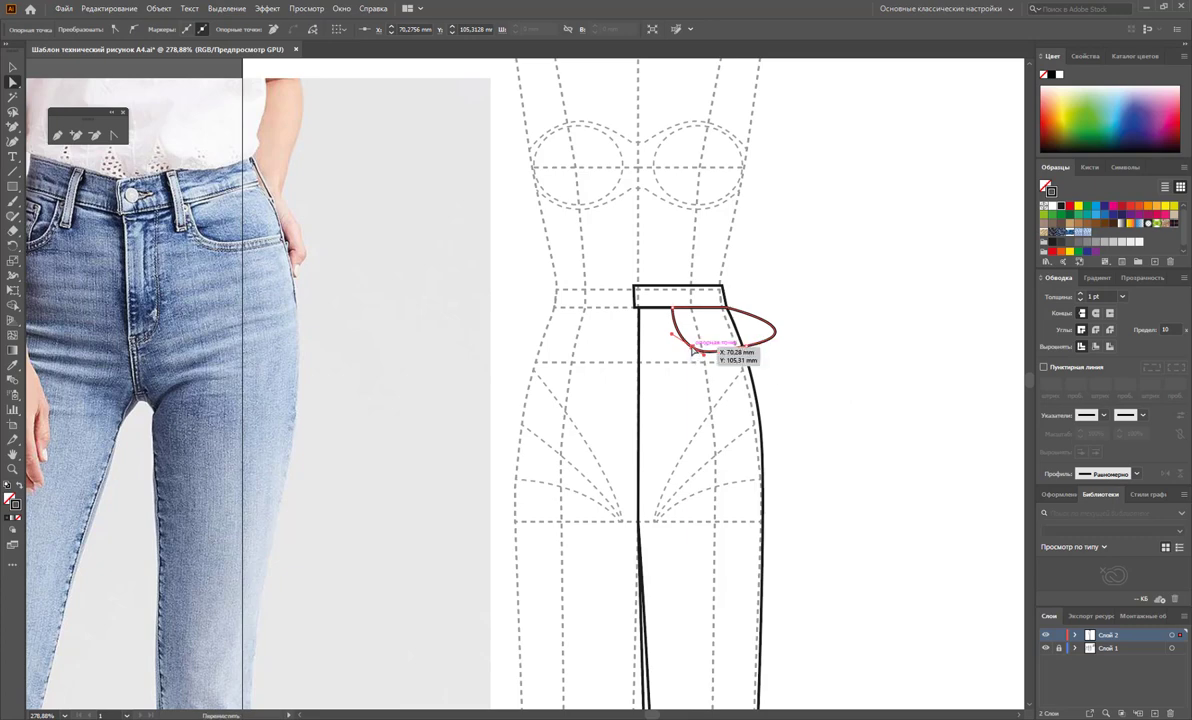
left_click_drag(693, 349, 697, 349)
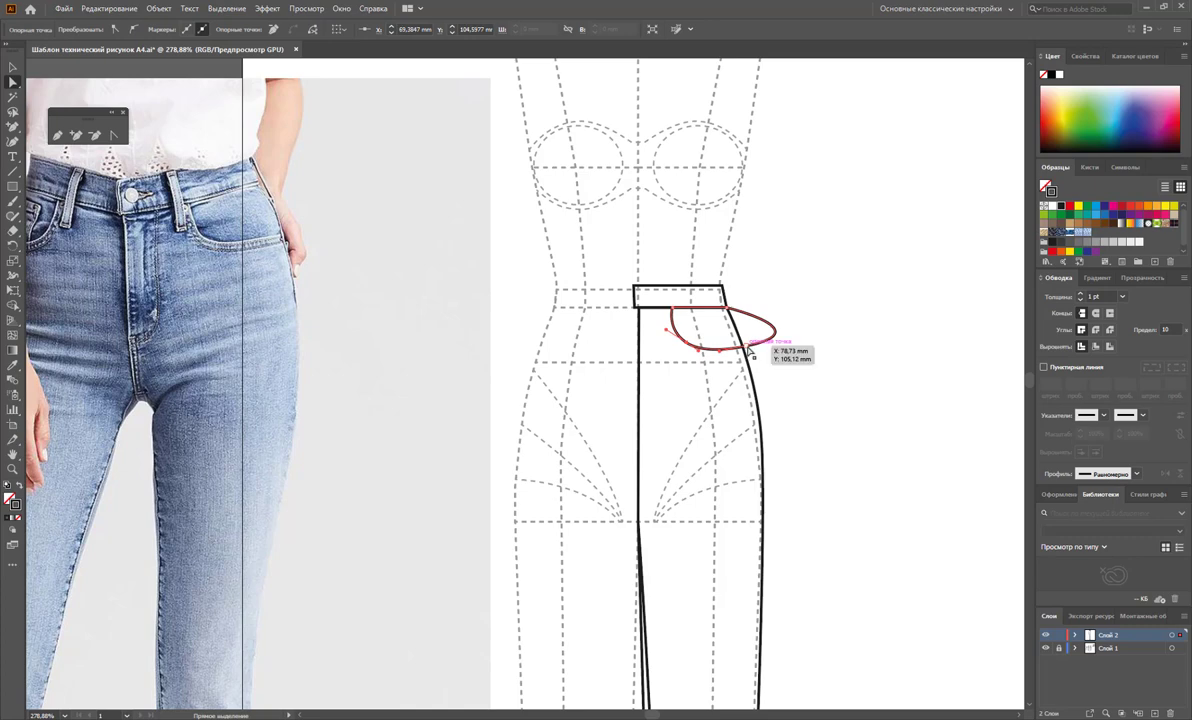
left_click(750, 350)
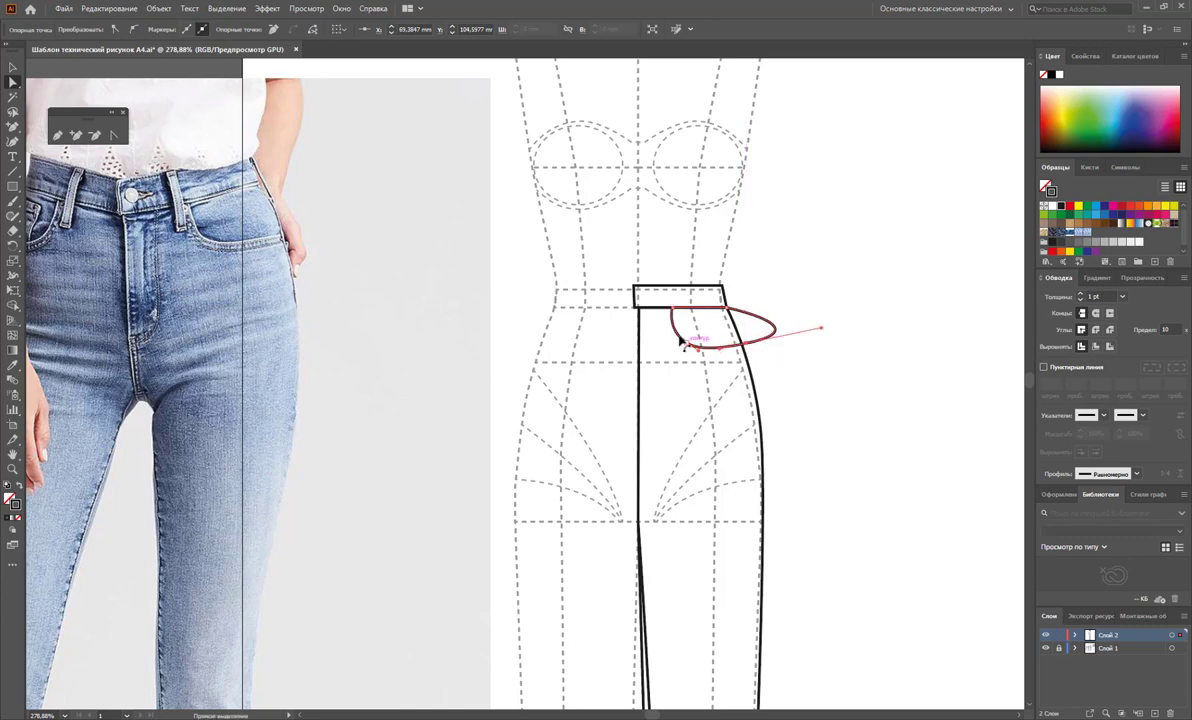
left_click_drag(683, 343, 675, 338)
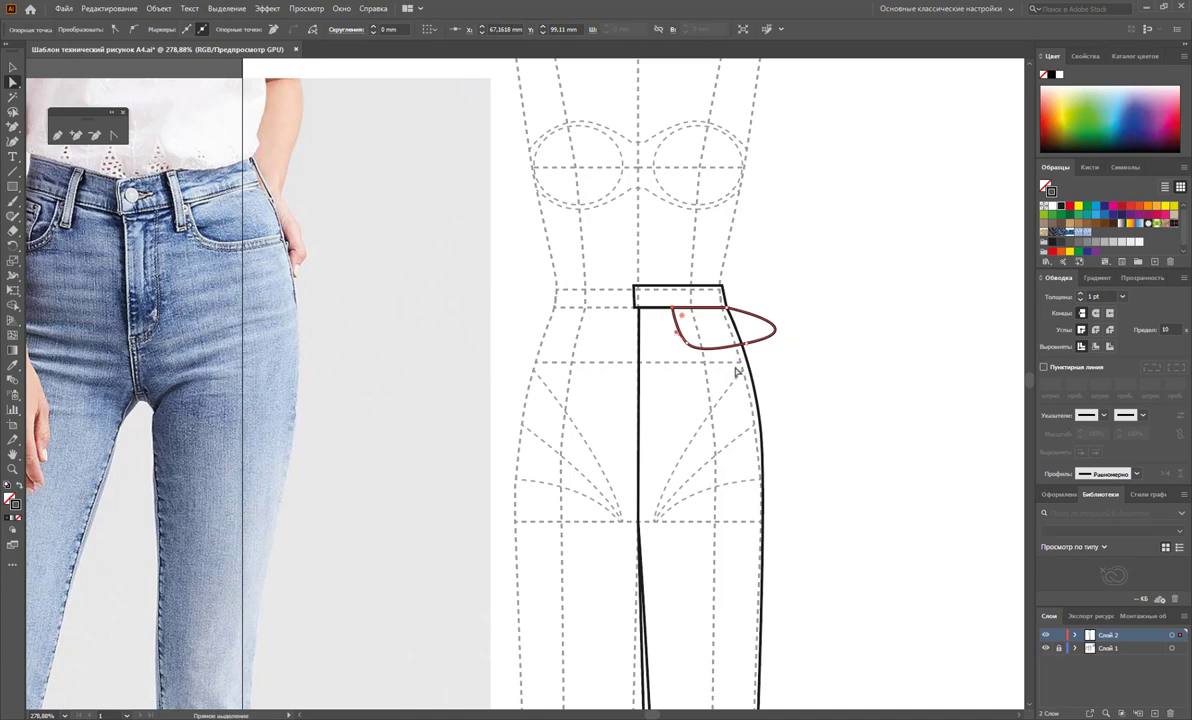
left_click(12, 67)
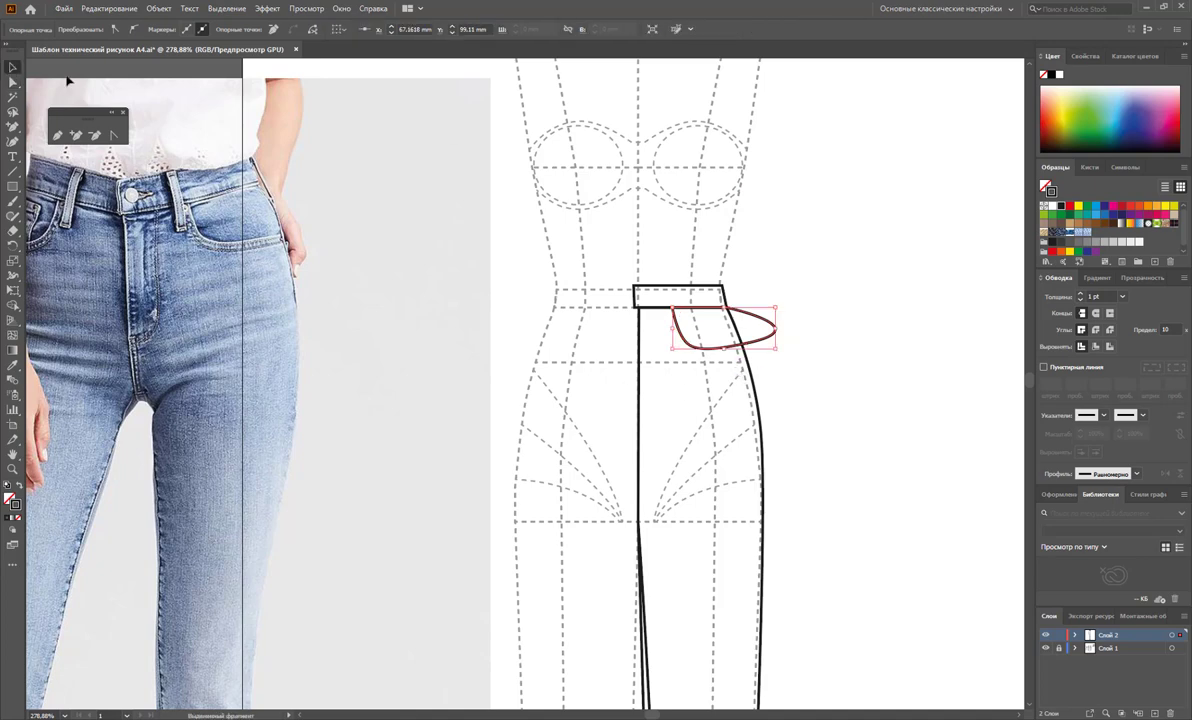
Step: Open Pathfinder, Alt-drag a copy of the leg and pocket aside, and Divide it
left_click(808, 198)
left_click(341, 8)
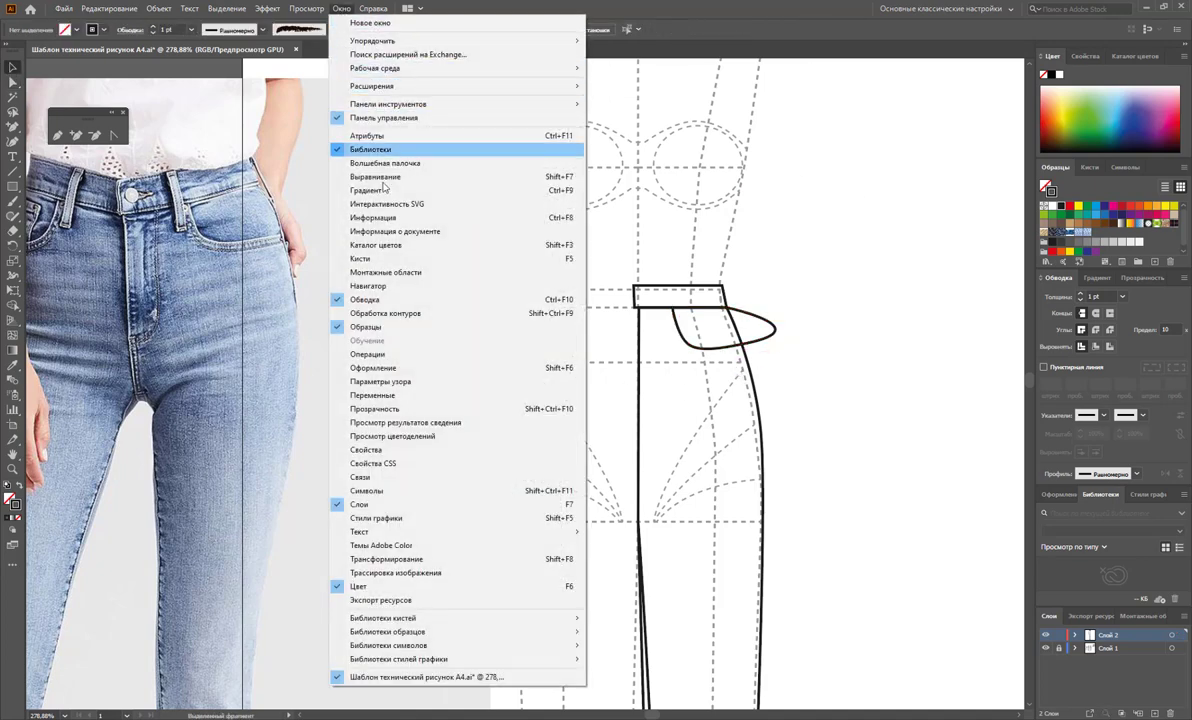
left_click(400, 313)
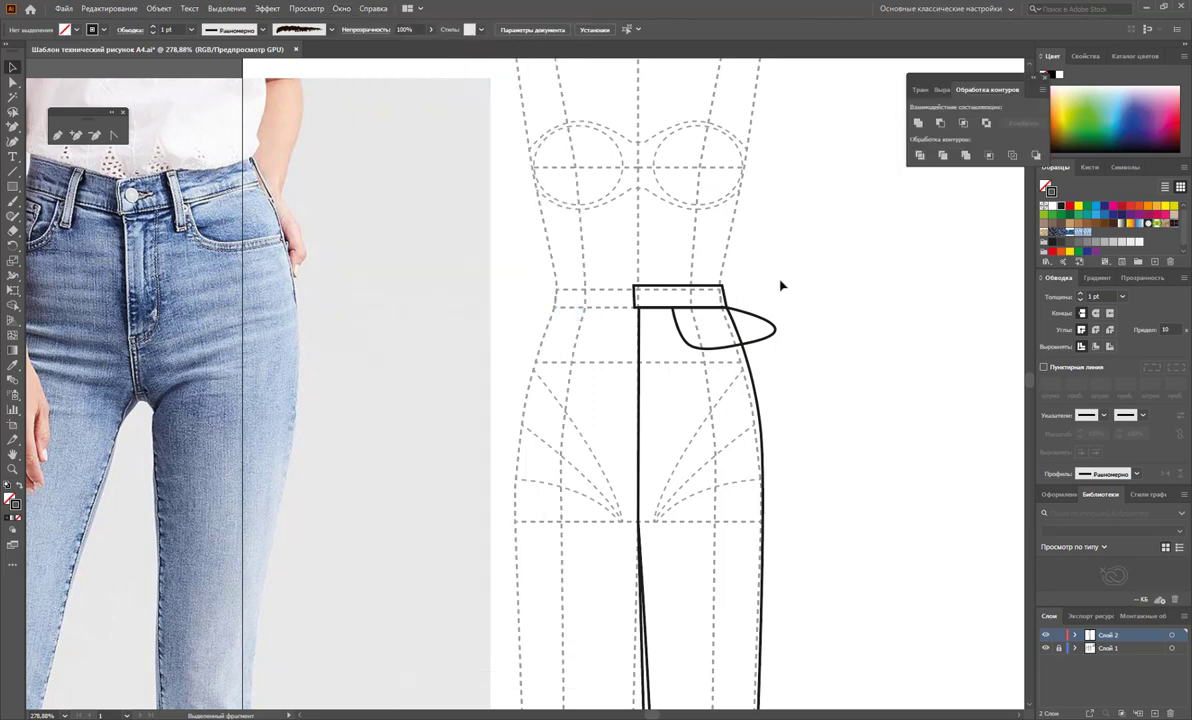
left_click_drag(693, 345, 884, 345)
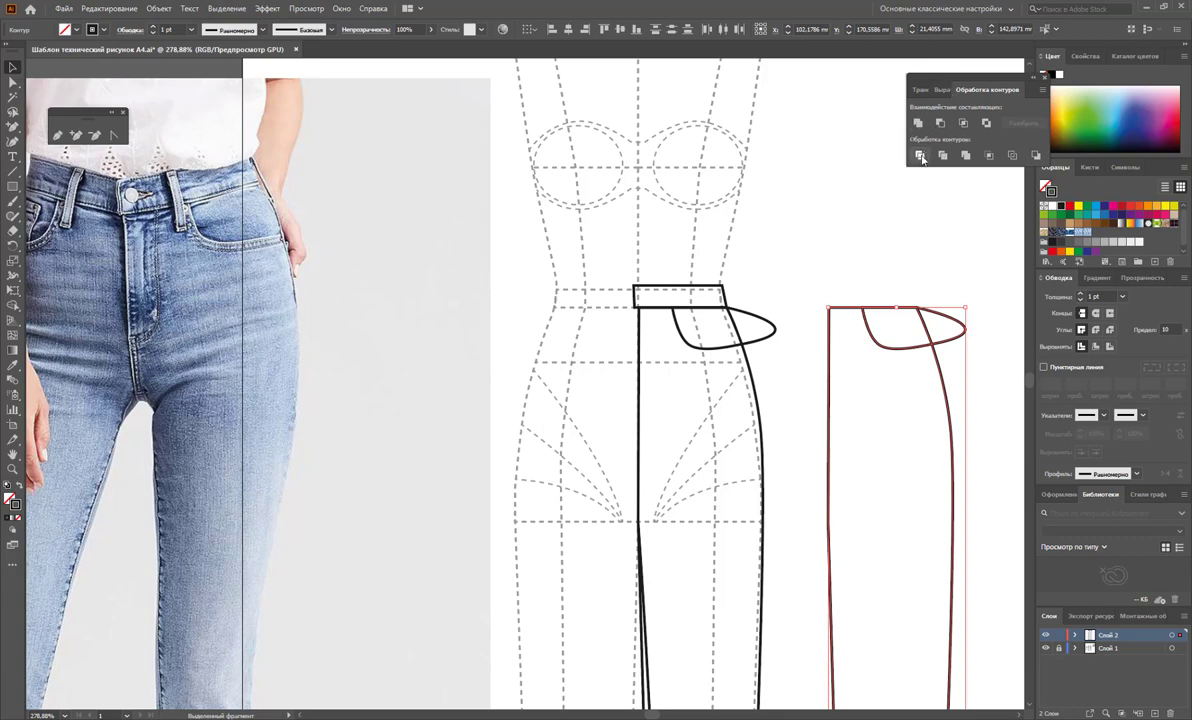
left_click(919, 155)
Step: Ungroup the divided pieces, deleting the protruding pocket part, copied leg, and original untrimmed pocket
left_click(985, 298)
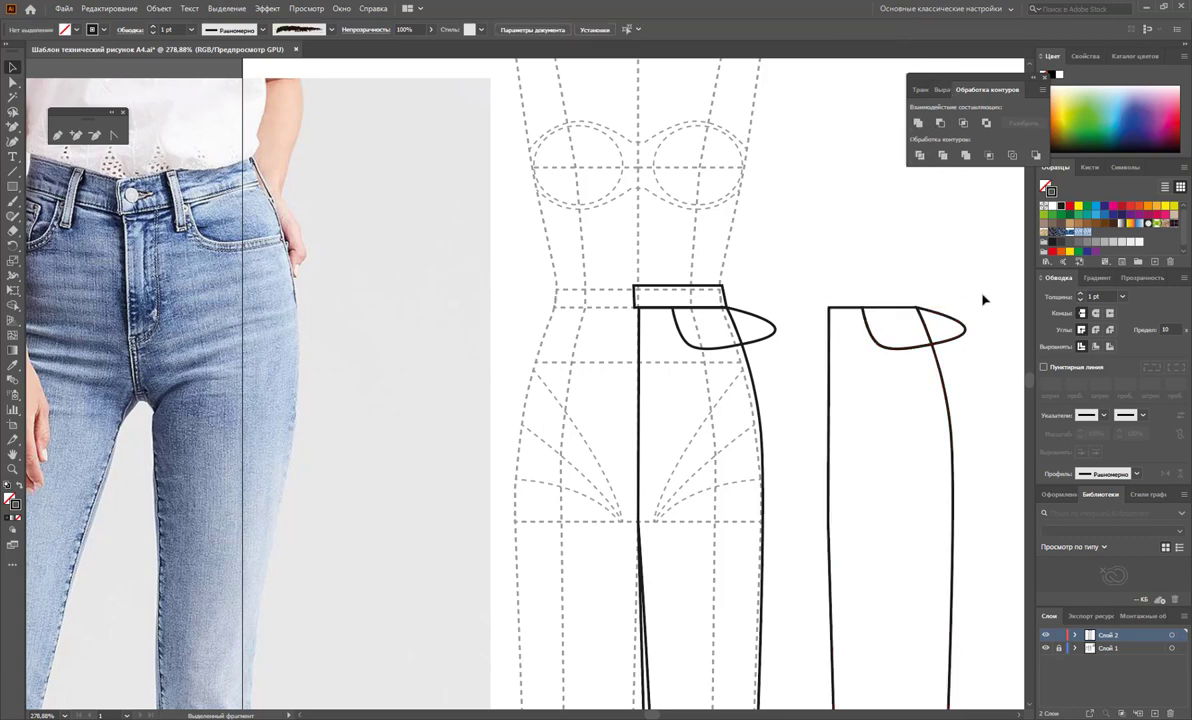
left_click(953, 346)
right_click(928, 335)
left_click(986, 456)
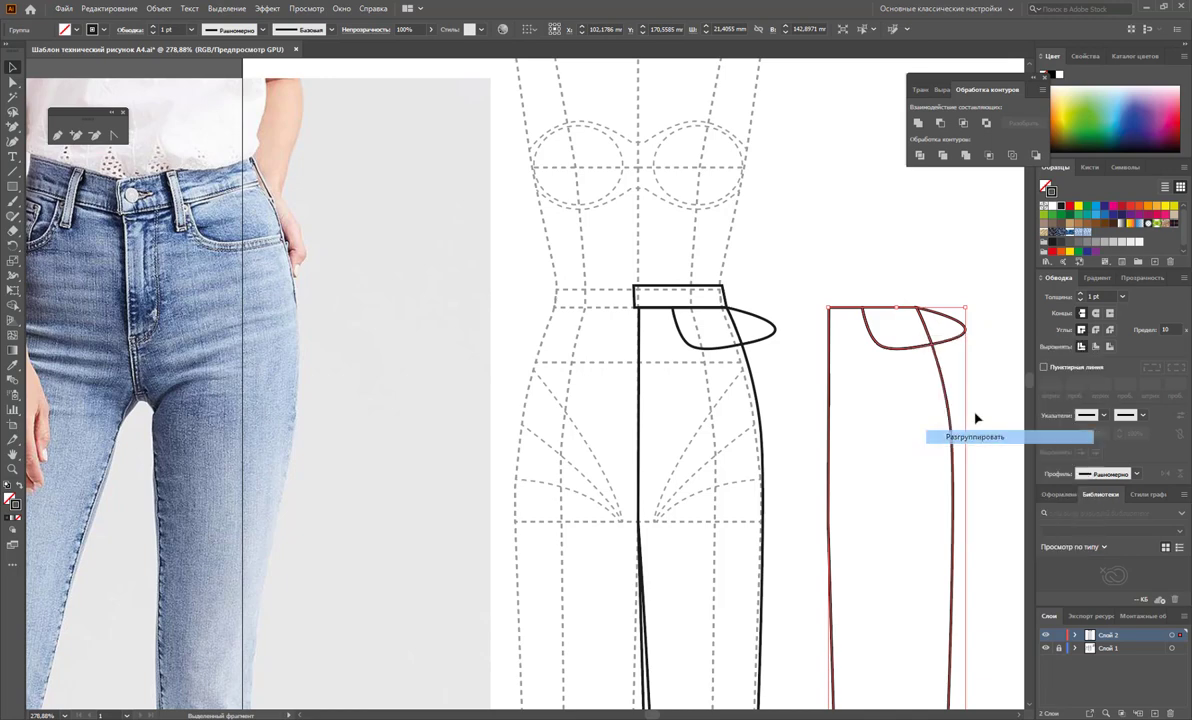
left_click(975, 280)
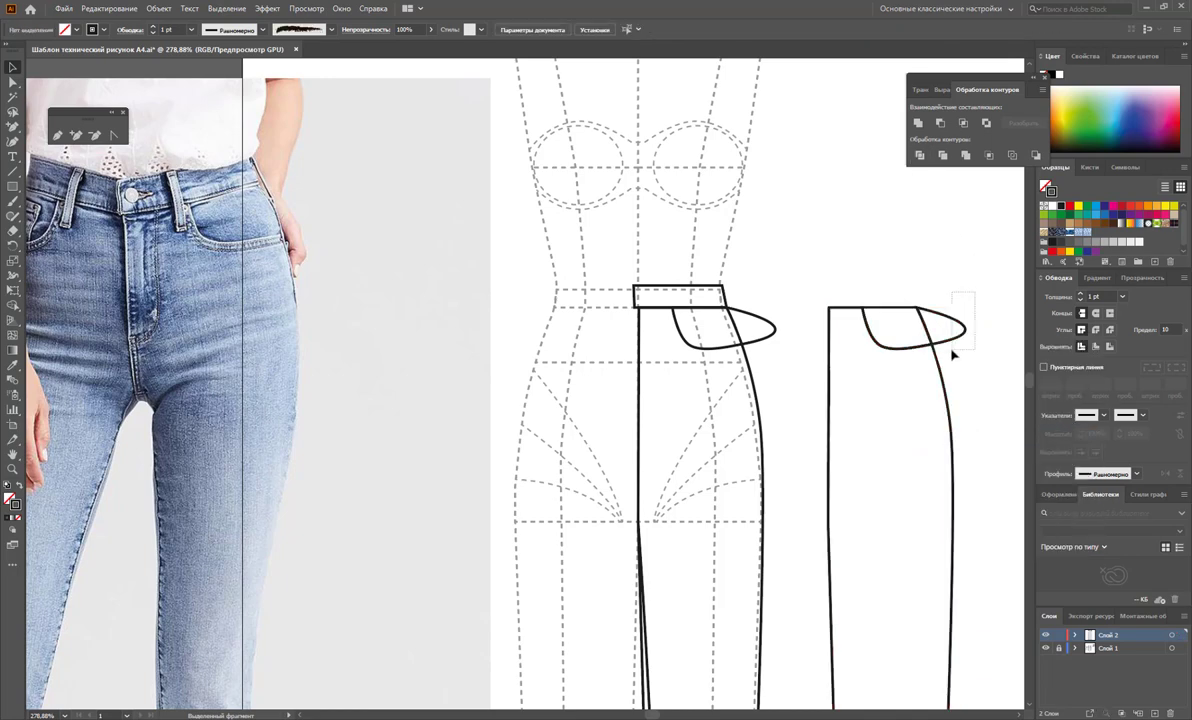
left_click(952, 338)
key("Delete")
left_click(946, 444)
key("Delete")
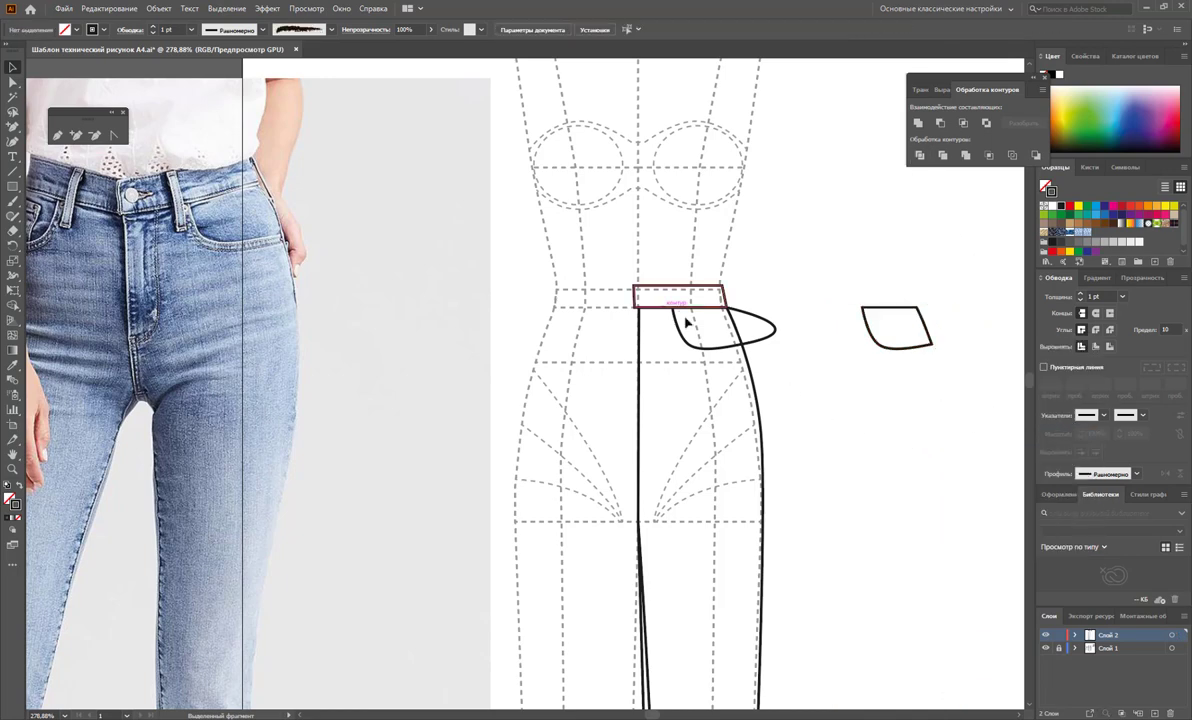
left_click(700, 330)
key("Delete")
Step: Move the trimmed pocket back onto the trouser front and nudge it into alignment
left_click_drag(897, 345, 710, 370)
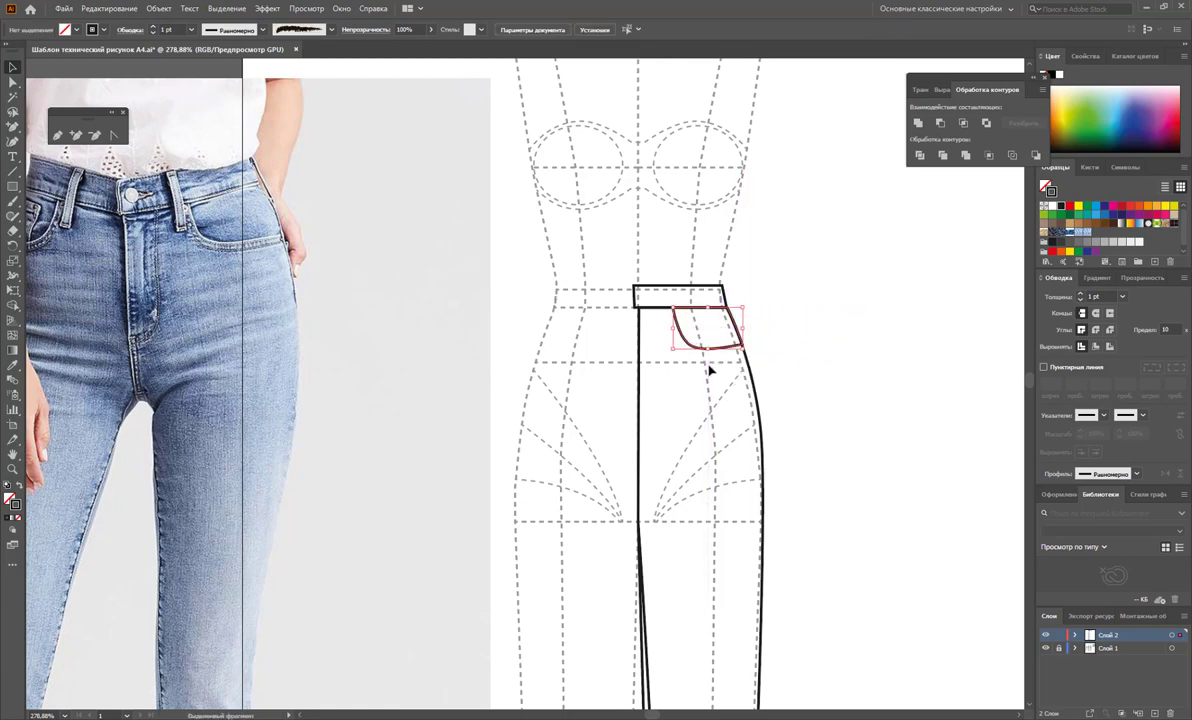
left_click(790, 373)
left_click(726, 355)
left_click(838, 356)
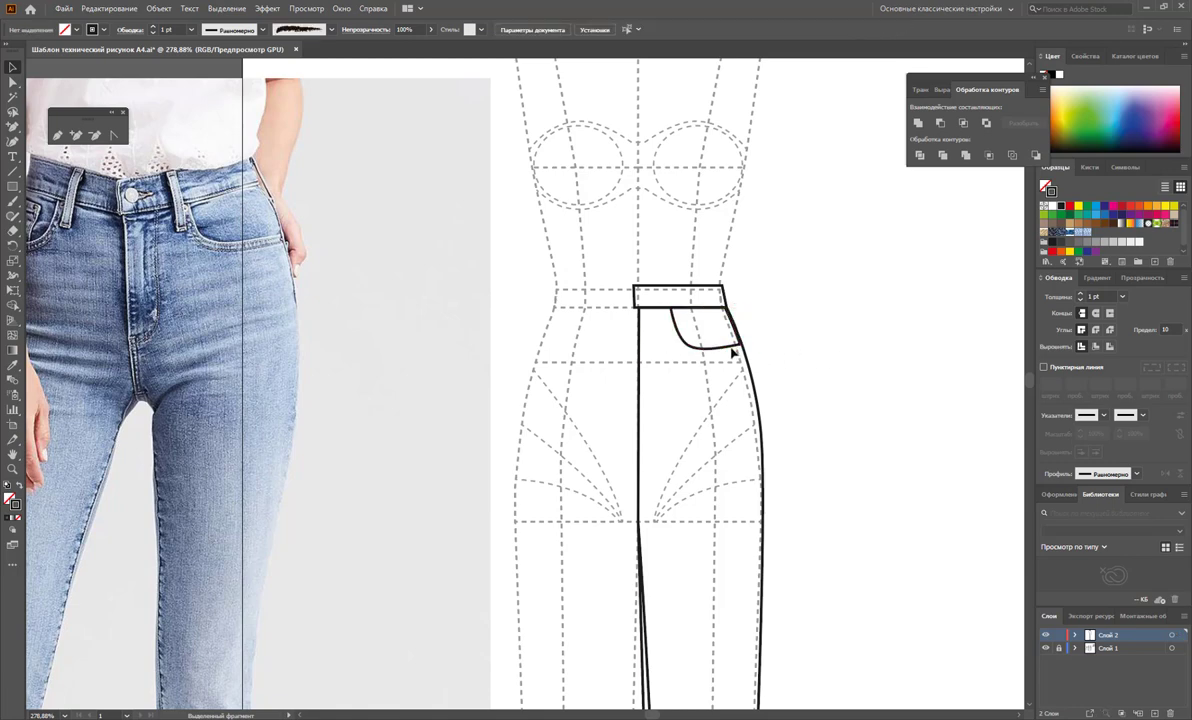
left_click_drag(731, 349, 734, 350)
left_click(795, 348)
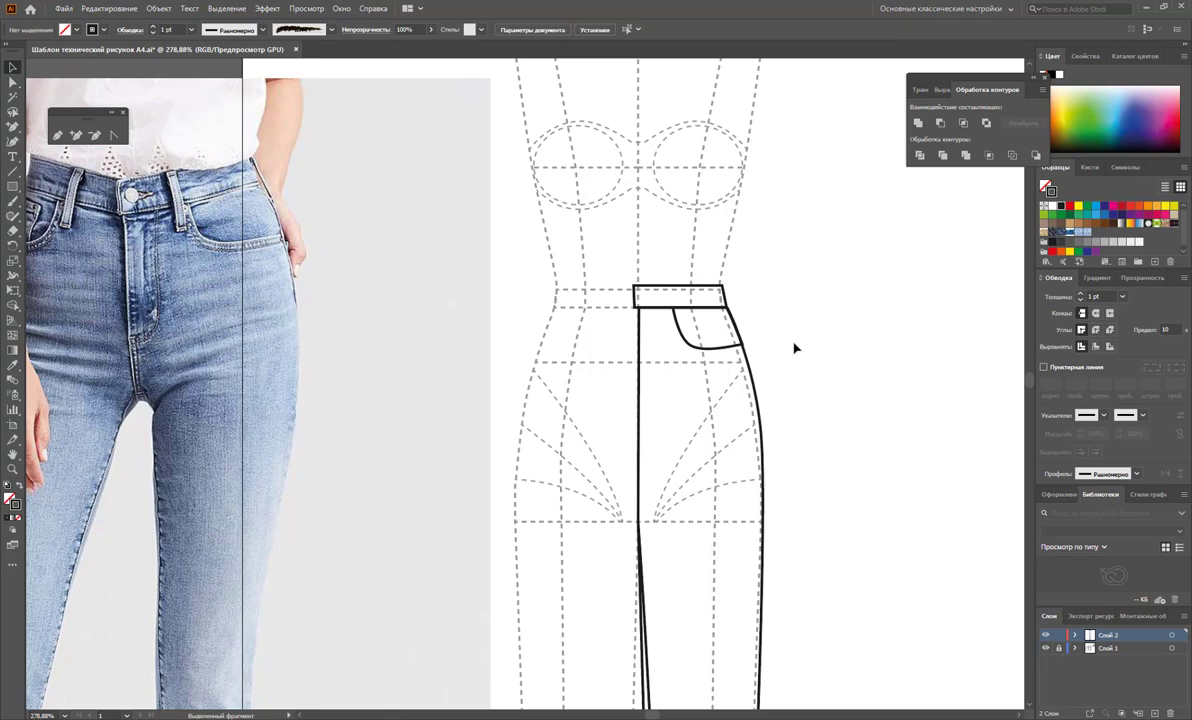
left_click(740, 345)
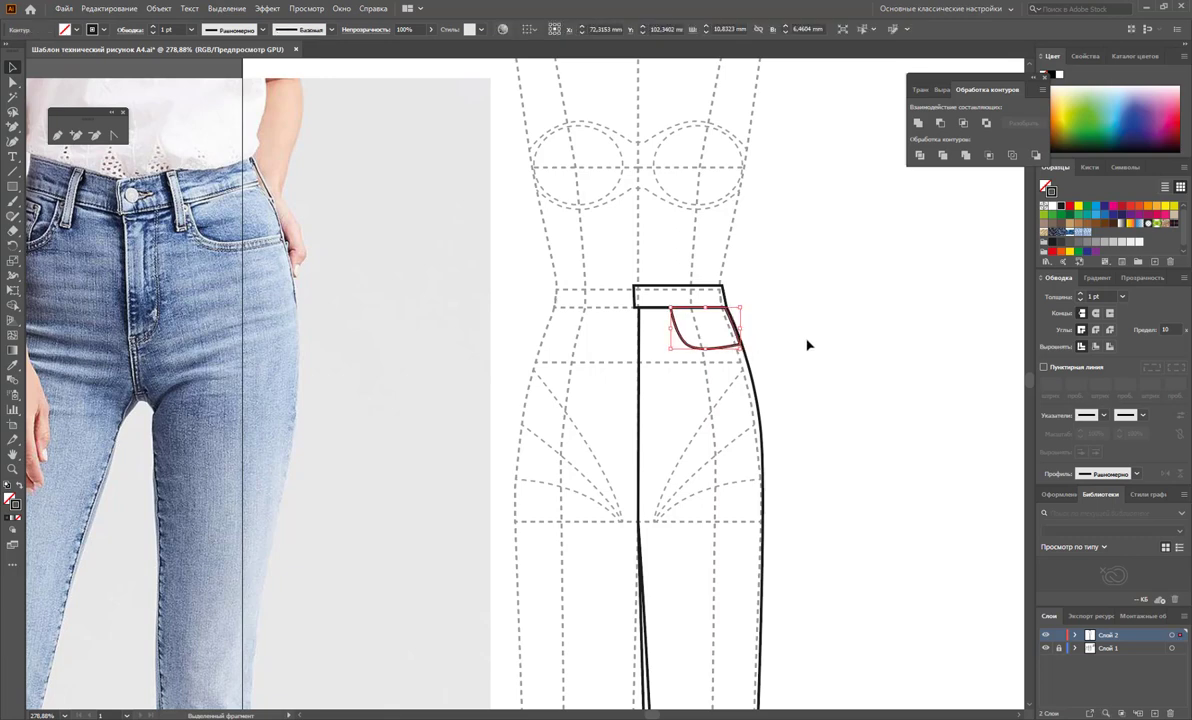
left_click(822, 358)
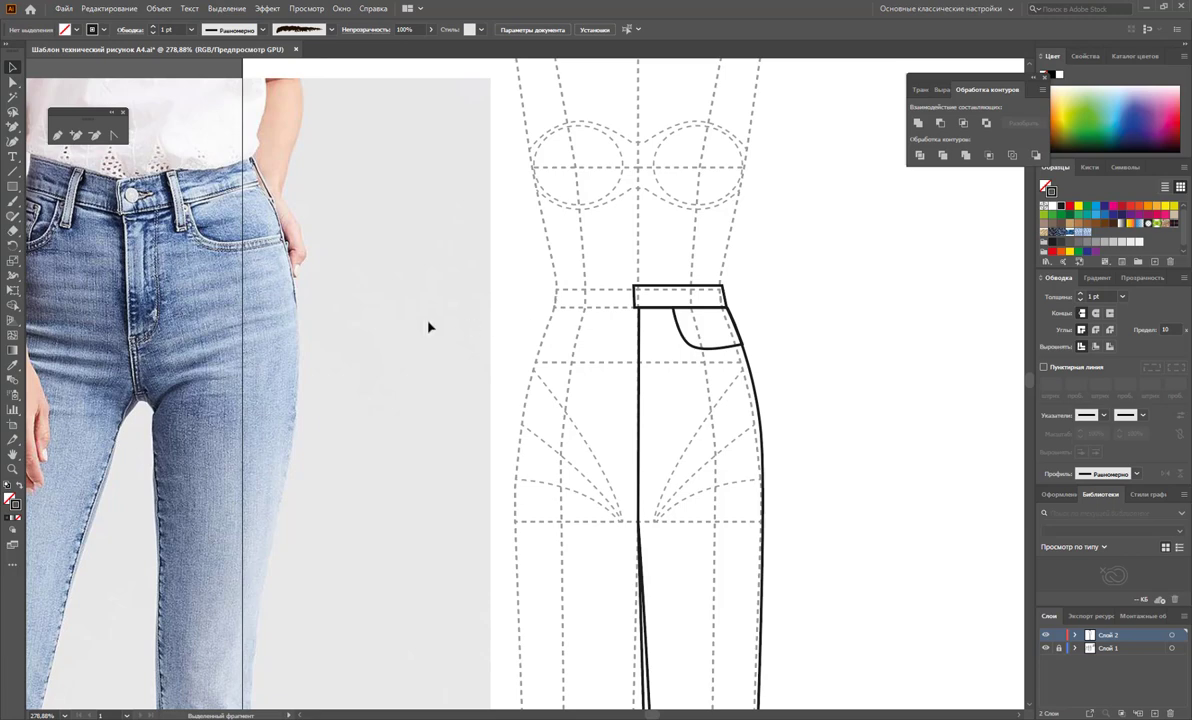
left_click(60, 146)
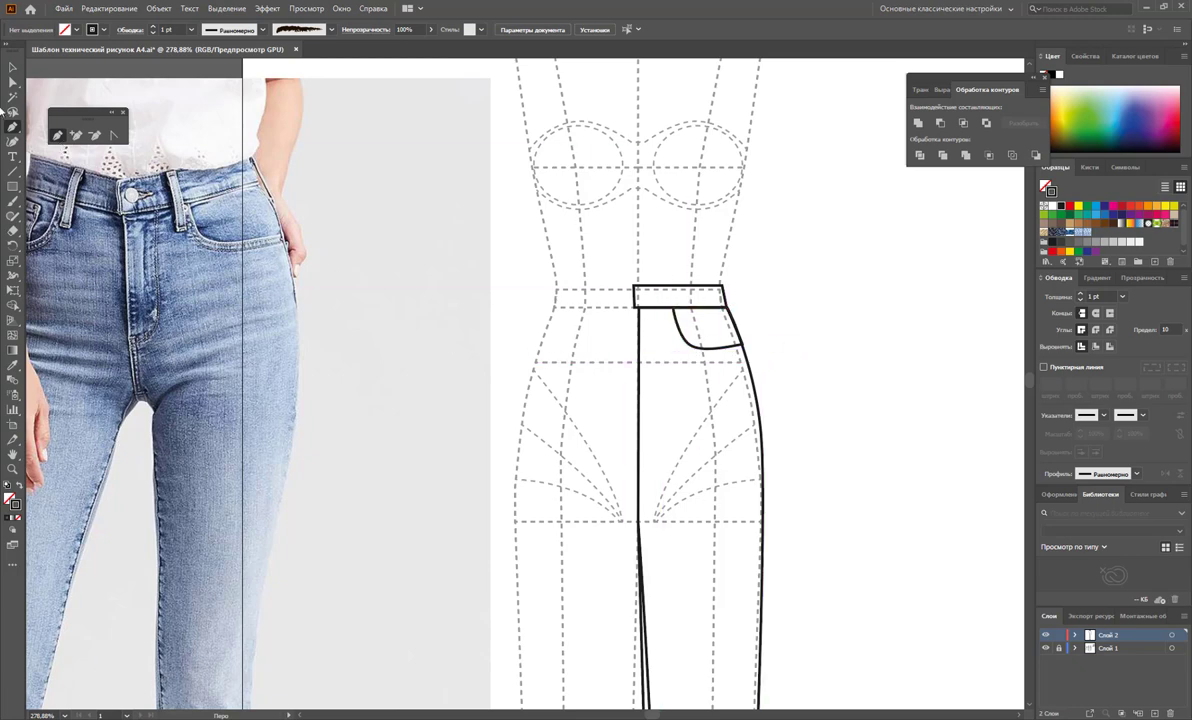
Step: Alt-drag a copy of the front pocket to the right and cut it at its lower-right corner with Scissors
left_click(13, 67)
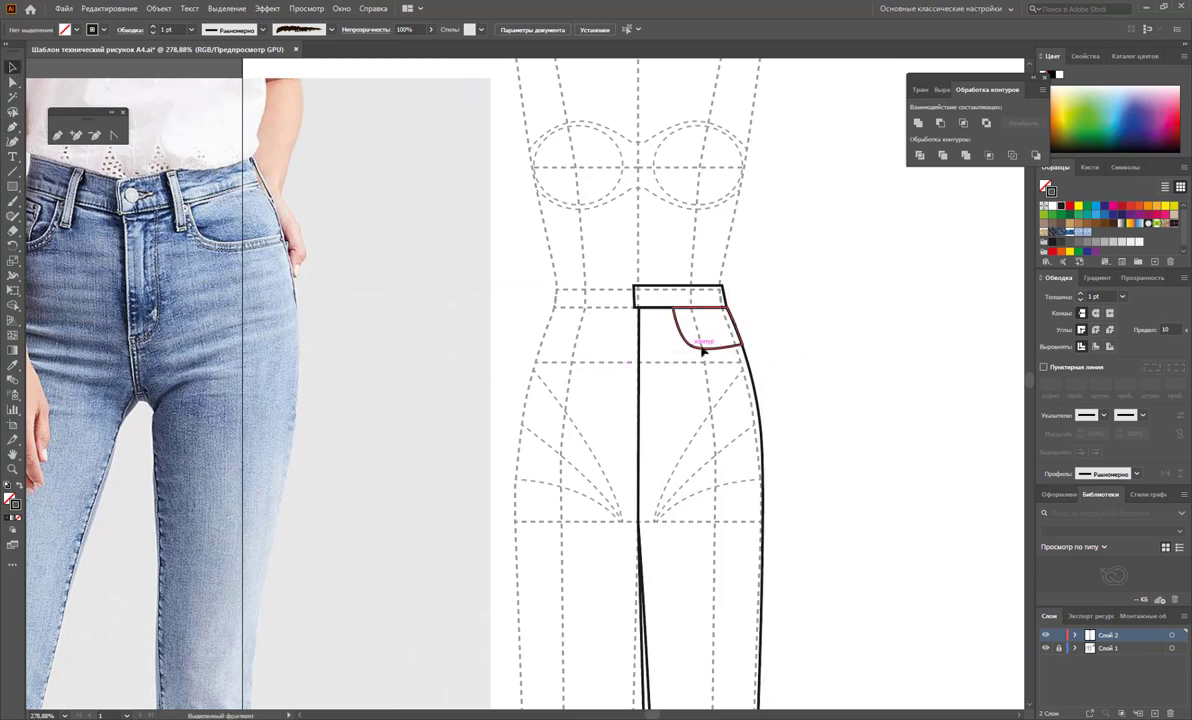
left_click_drag(703, 349, 853, 346, "alt")
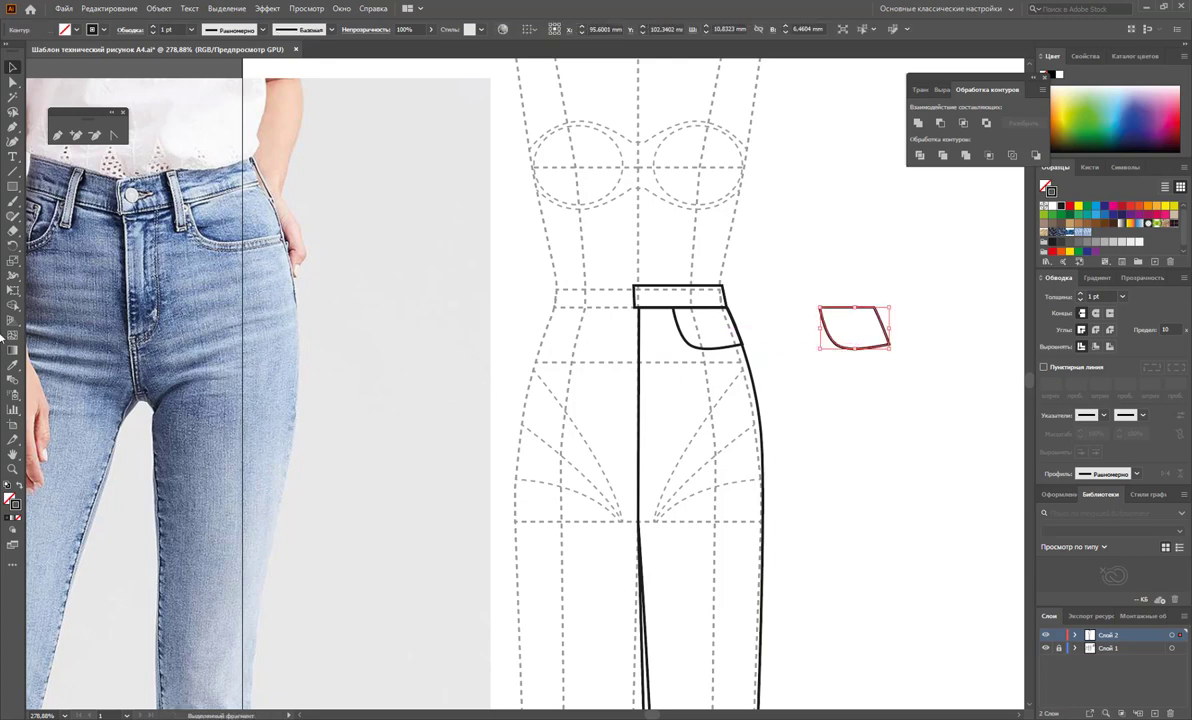
left_click_drag(13, 229, 86, 247)
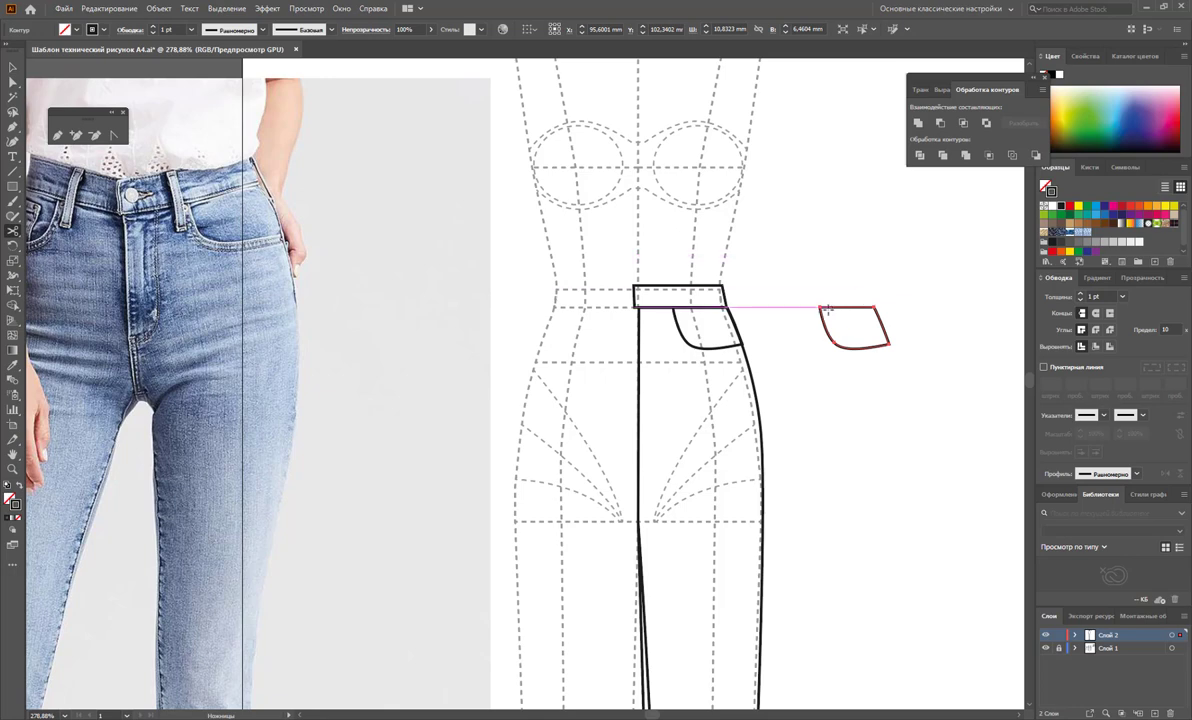
left_click(888, 348)
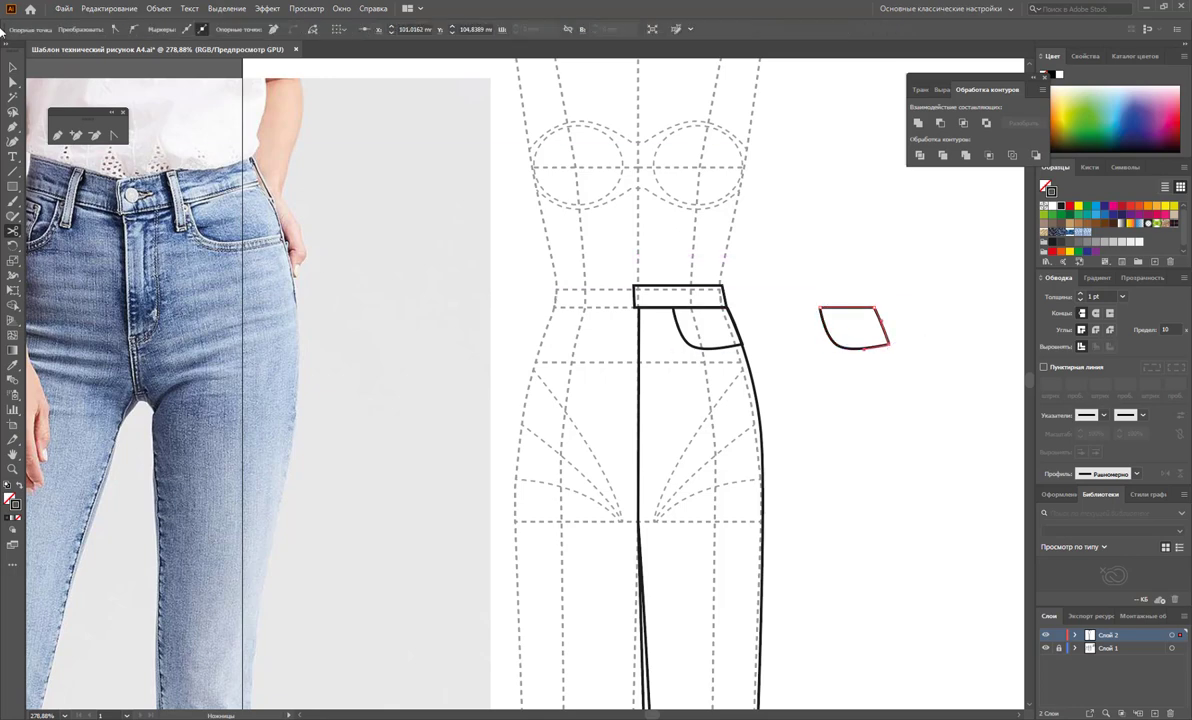
Step: Delete the copy's top and side edges and move the remaining curve inside the pocket opening
left_click(12, 68)
left_click(855, 307)
key("Delete")
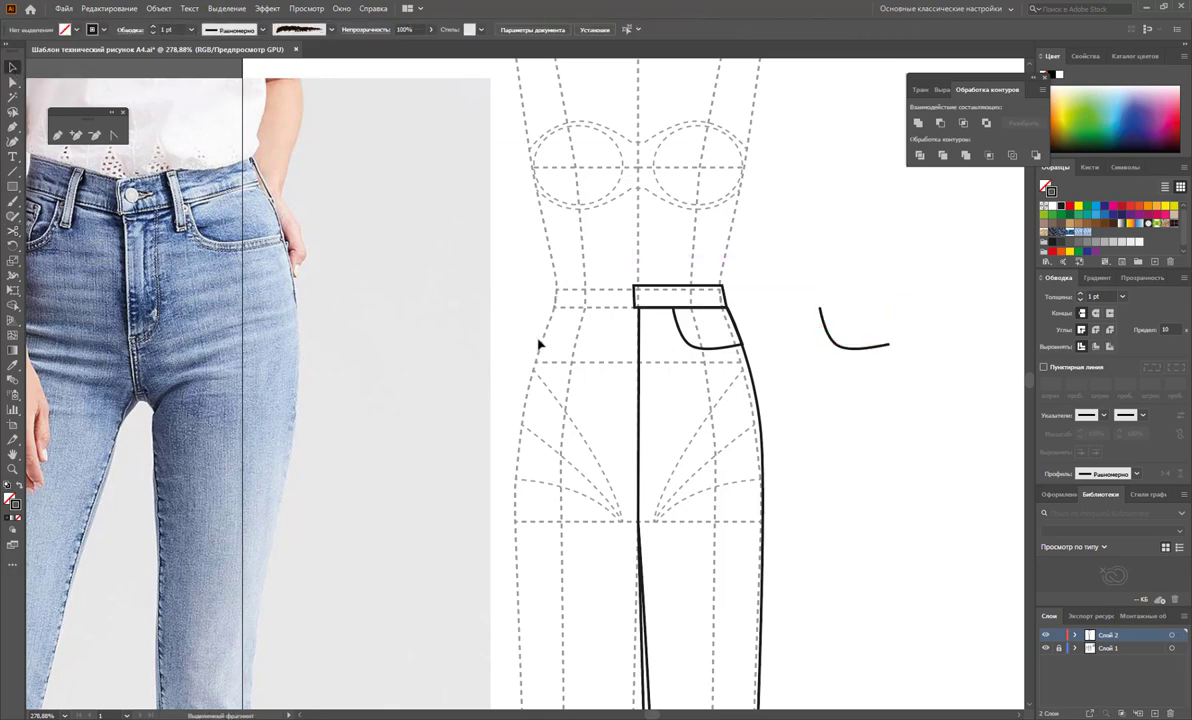
left_click_drag(840, 353, 693, 358)
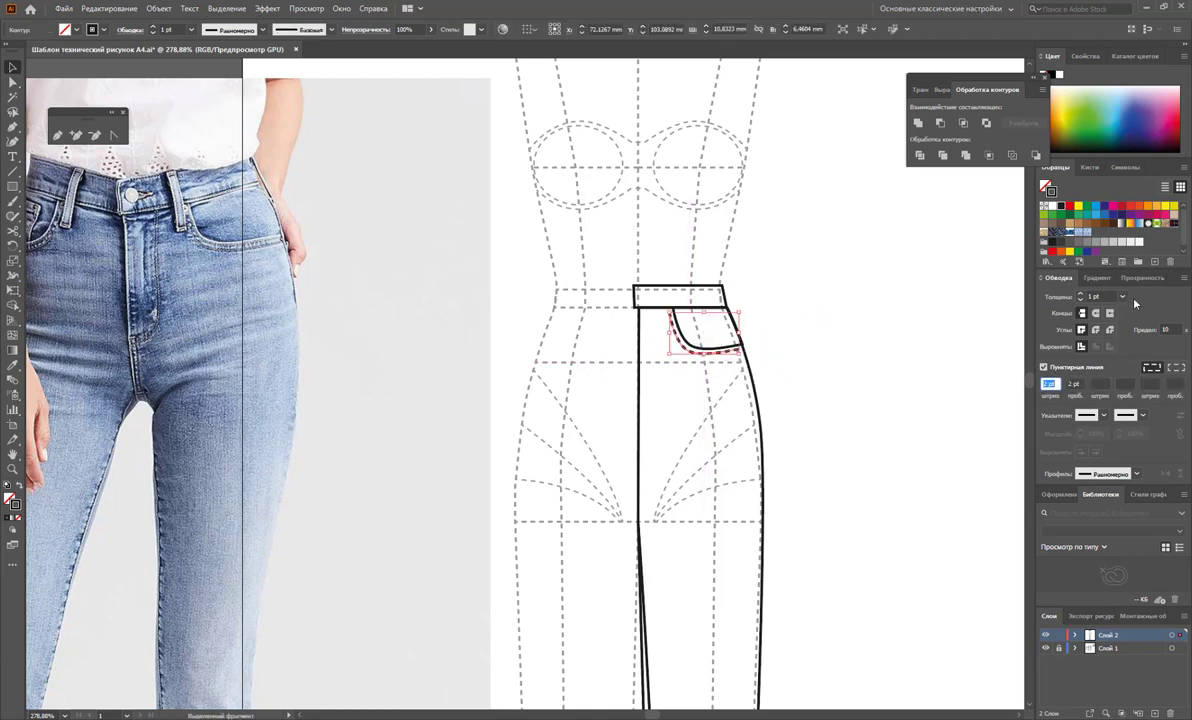
Step: Make the stitch curve a dashed 0.25 pt line and nudge it up slightly
left_click(1044, 368)
left_click(622, 408)
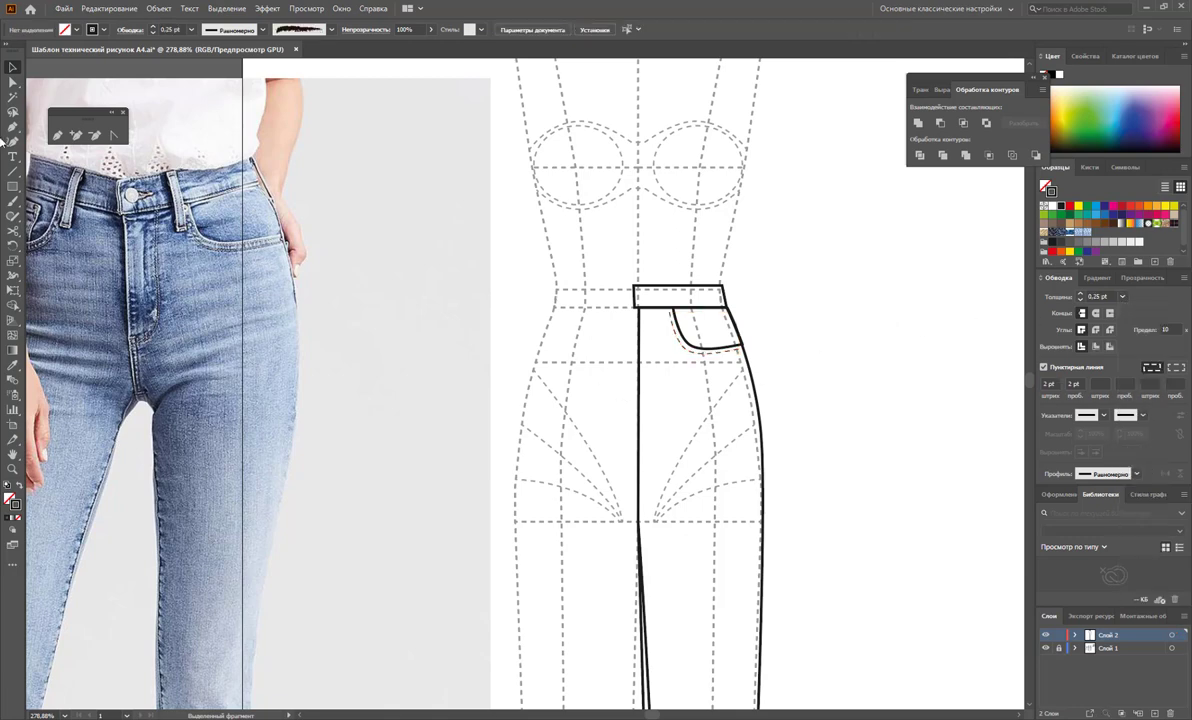
left_click_drag(689, 355, 687, 351)
Step: Select the dashed stitch curve and its end anchor with Direct Selection
left_click(13, 81)
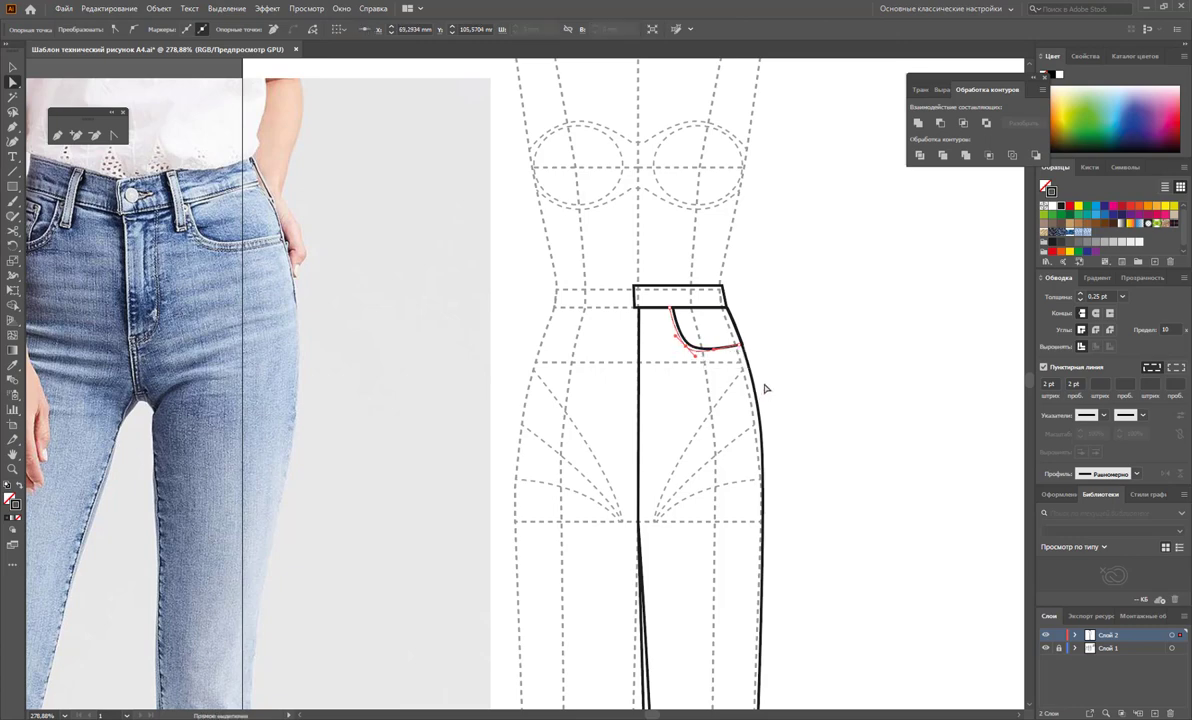
left_click(712, 348)
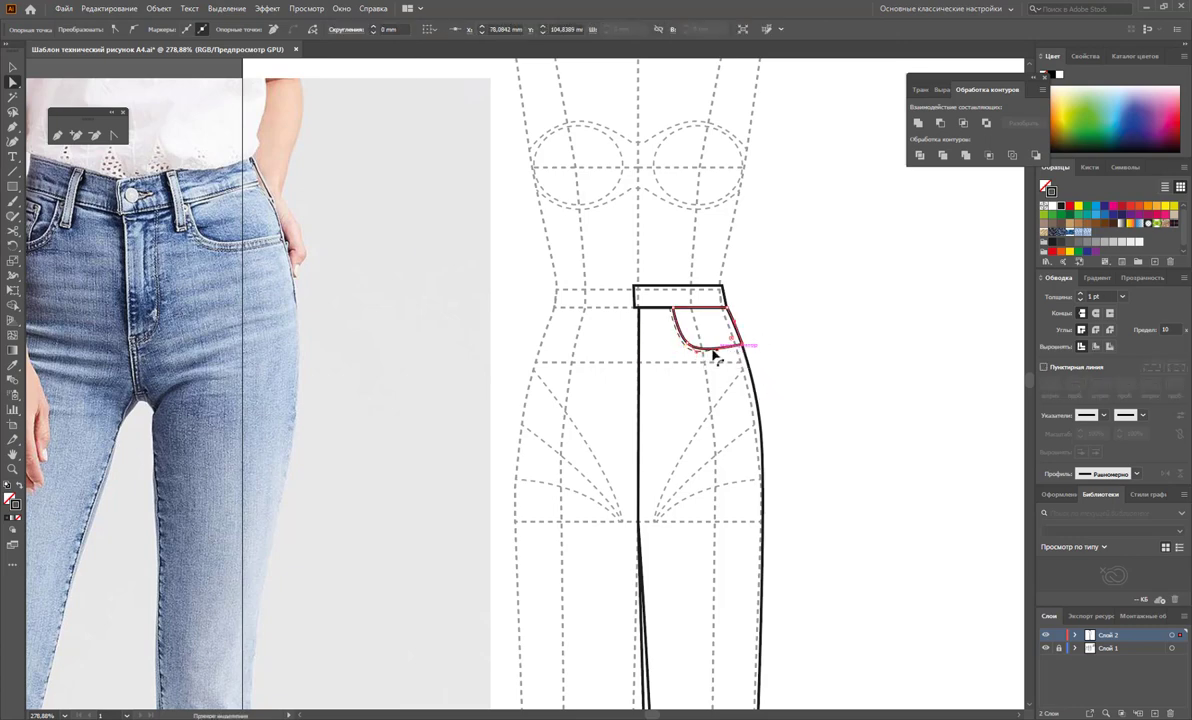
left_click(740, 349)
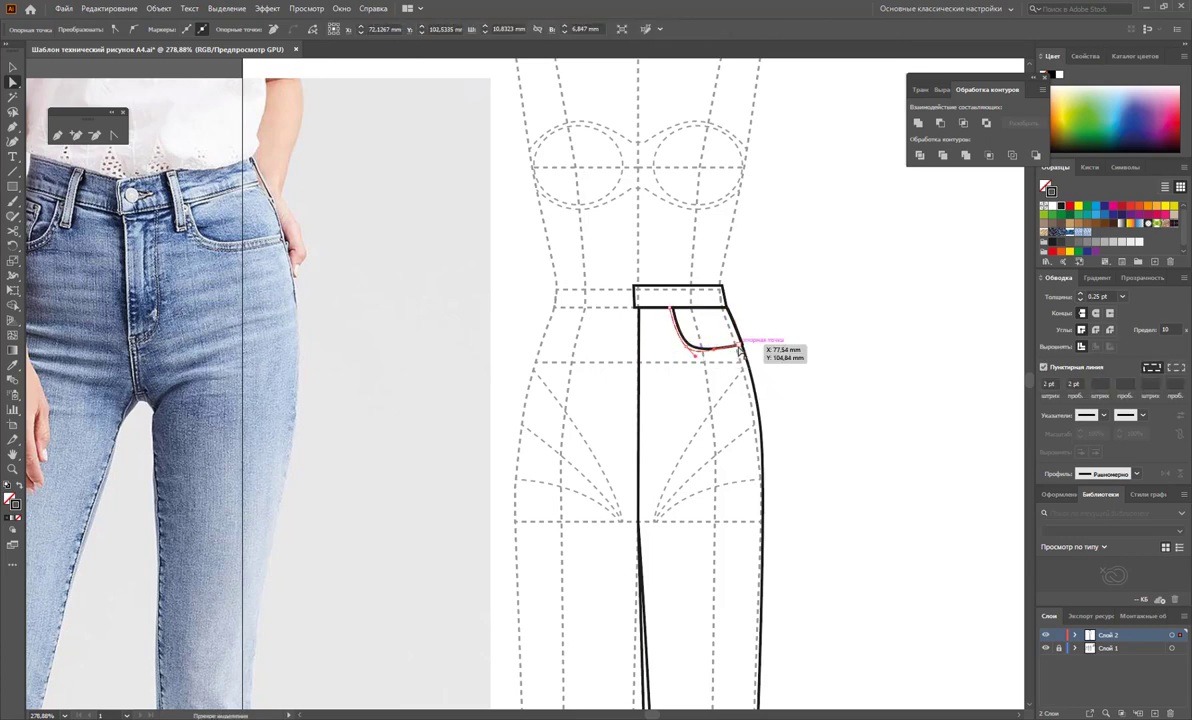
left_click(740, 349)
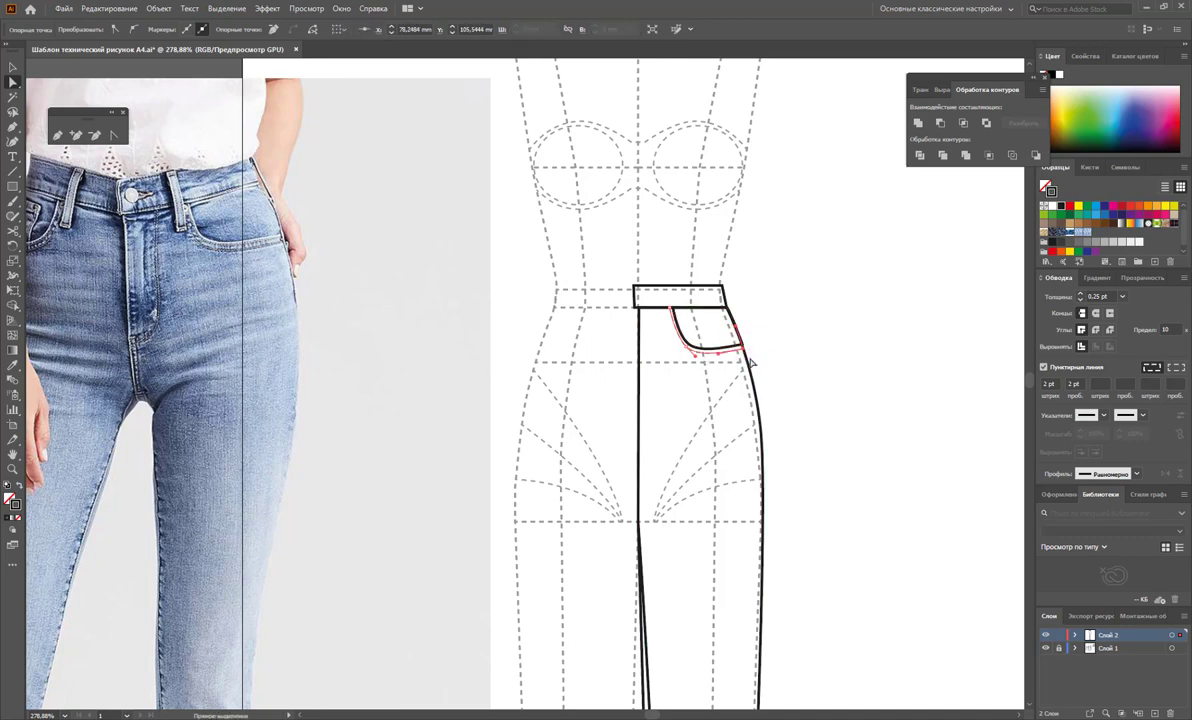
left_click(770, 372)
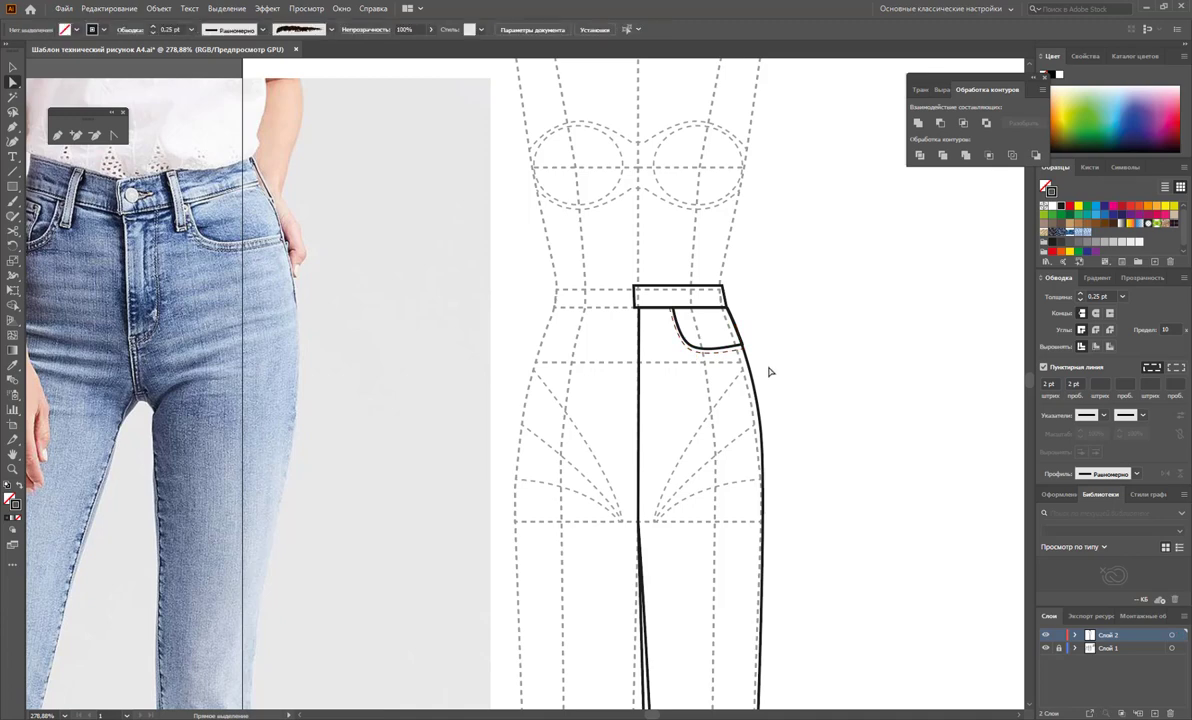
left_click(733, 354)
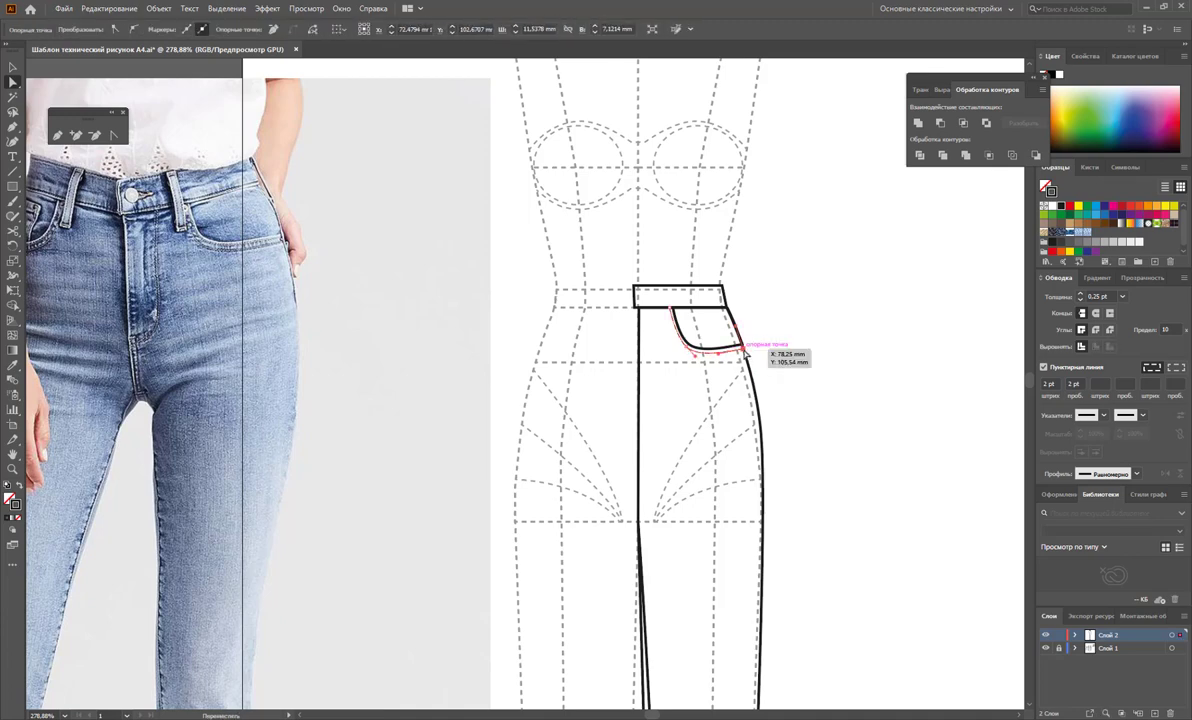
left_click(505, 380)
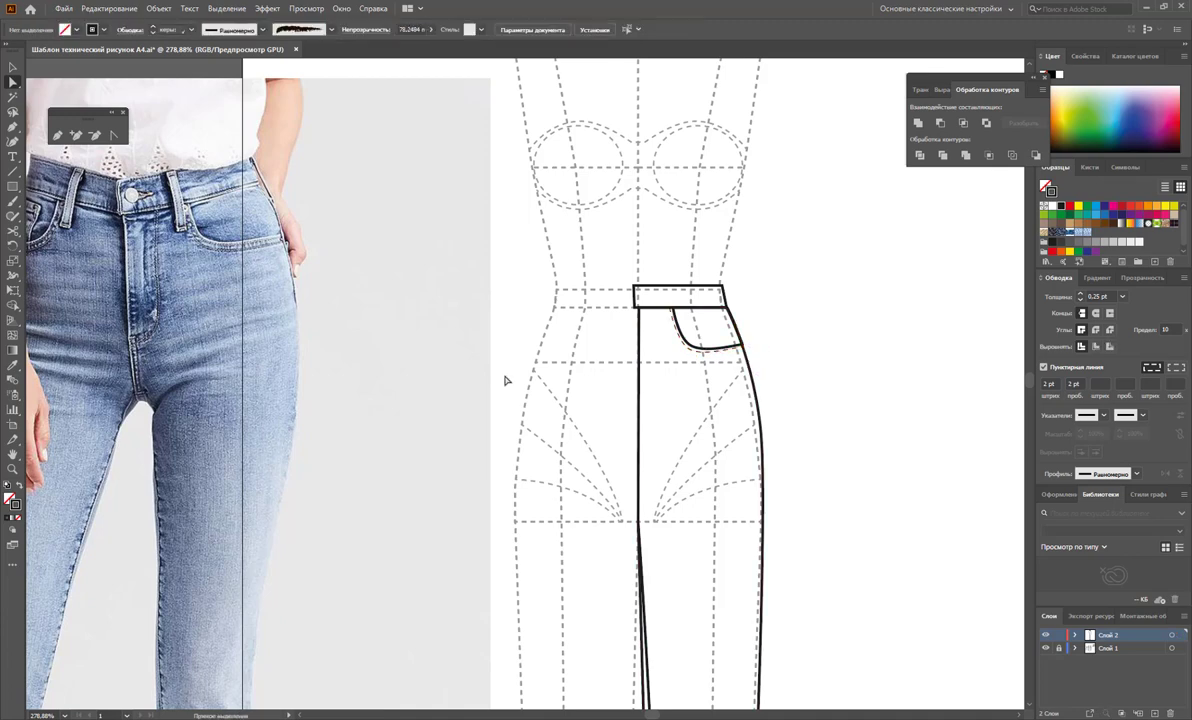
Step: Zoom in on the pocket and reshape the stitch curve's anchors to follow the pocket edge
left_click(12, 467)
left_click_drag(637, 308, 720, 310)
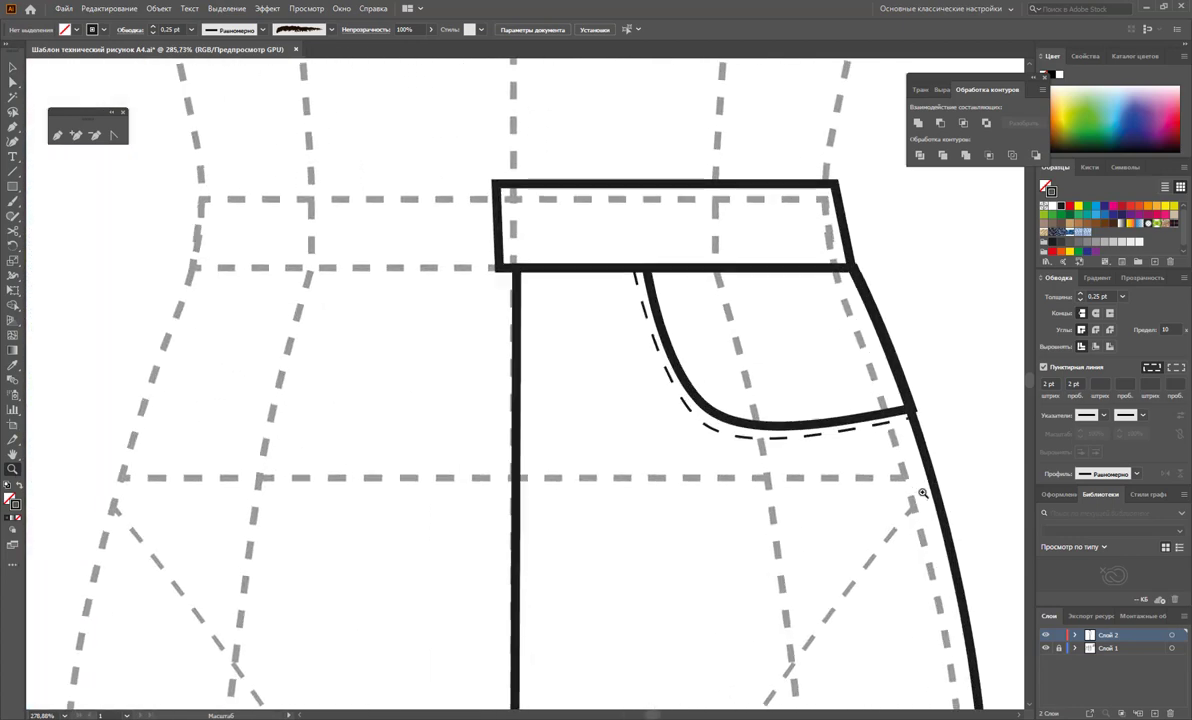
left_click(13, 82)
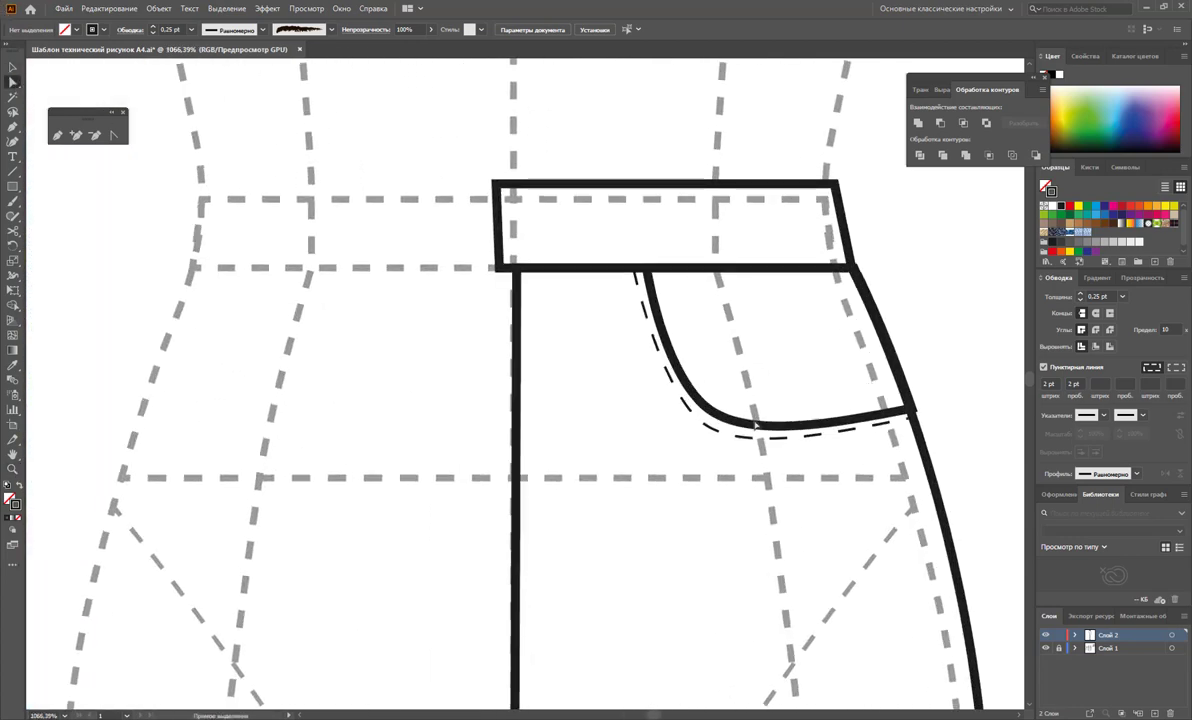
left_click(700, 415)
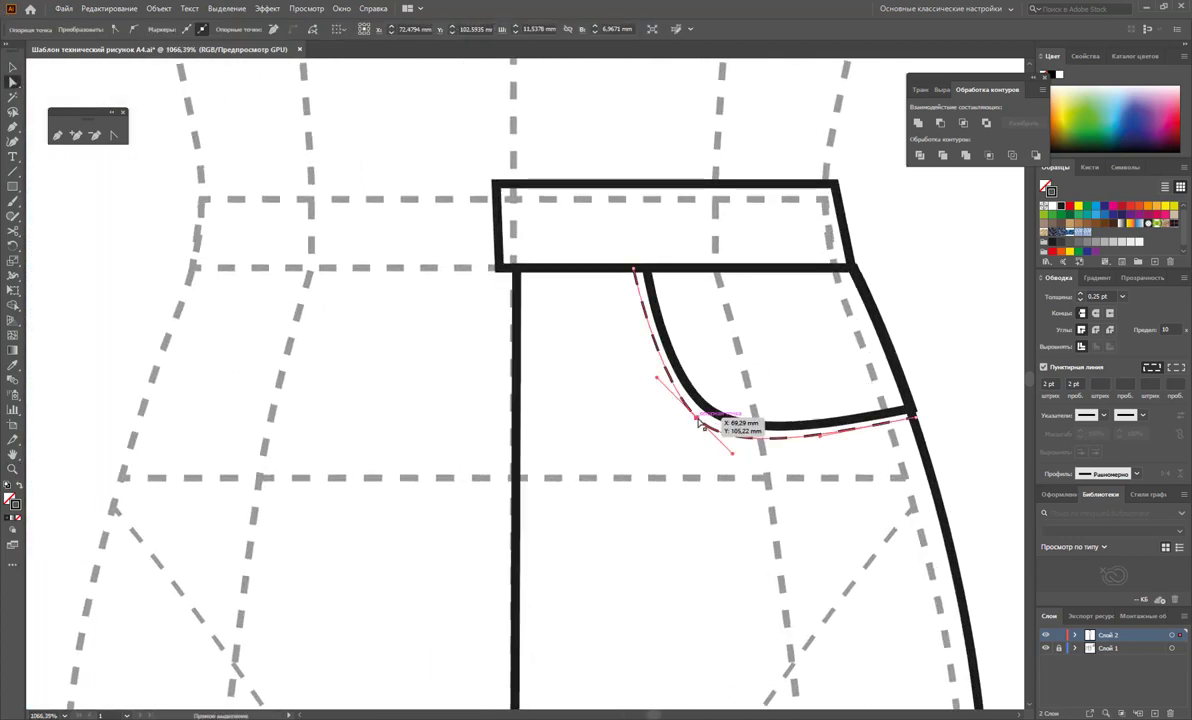
left_click_drag(699, 422, 699, 421)
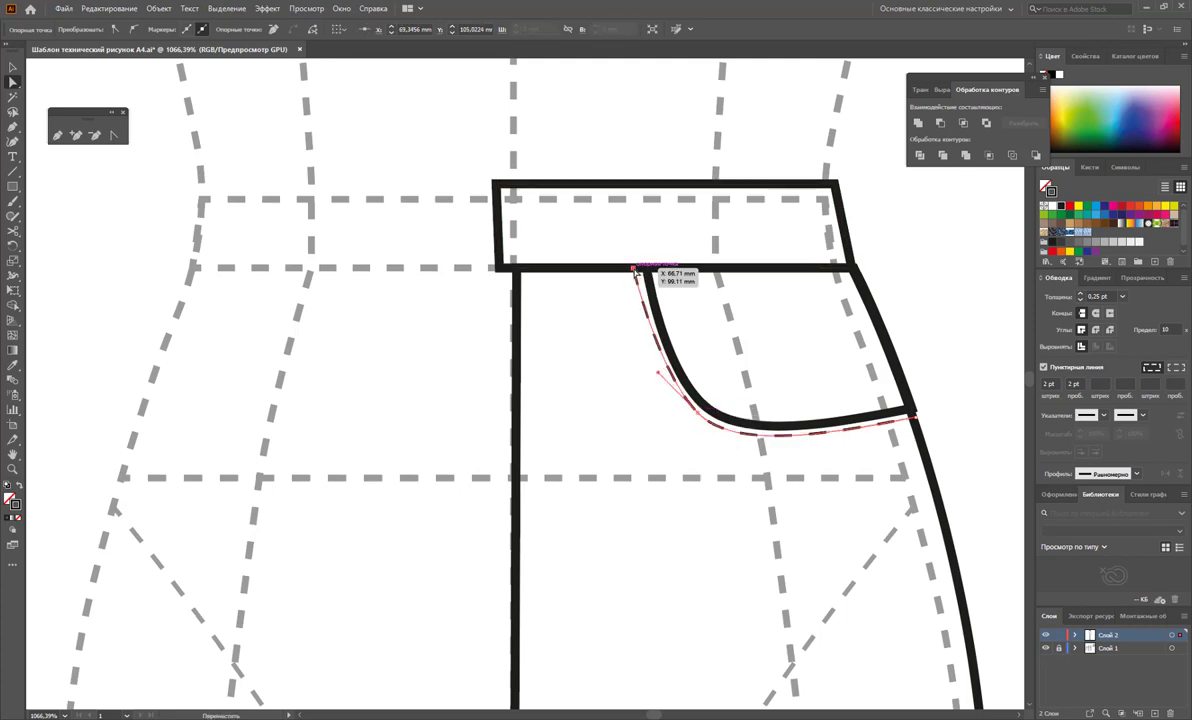
left_click_drag(636, 271, 642, 270)
left_click(885, 289)
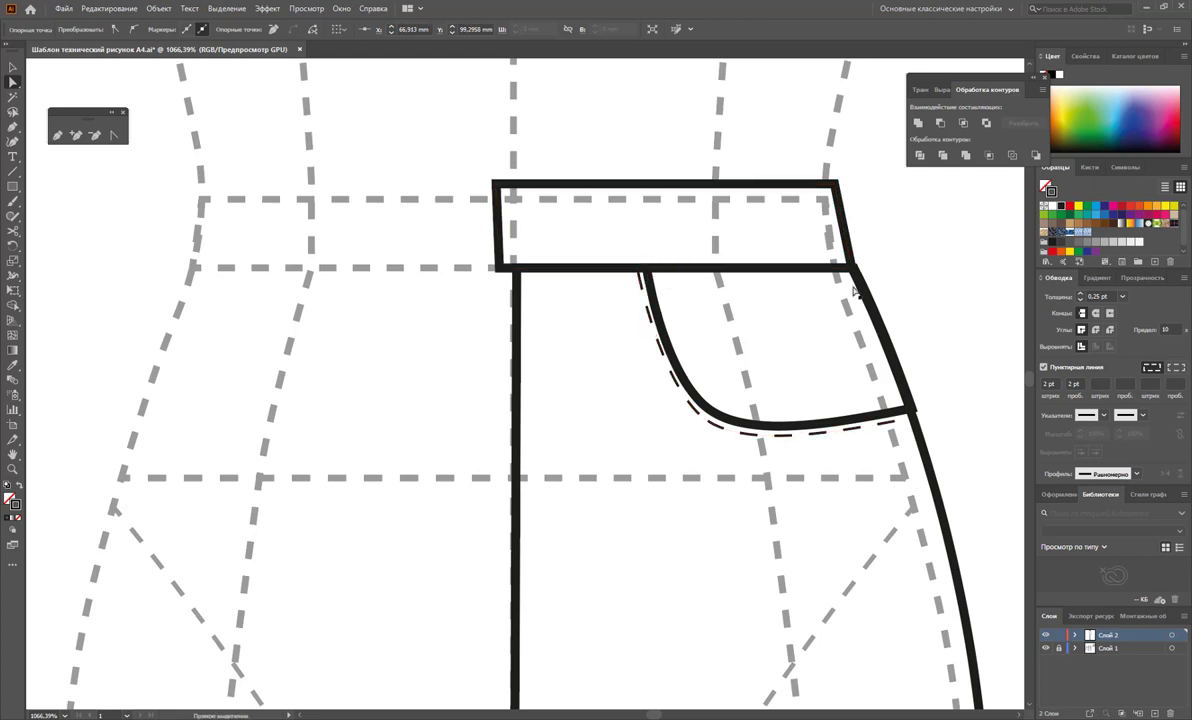
Step: Alt-drag a second parallel row of dashed stitching and adjust its anchor to follow the pocket
key("v")
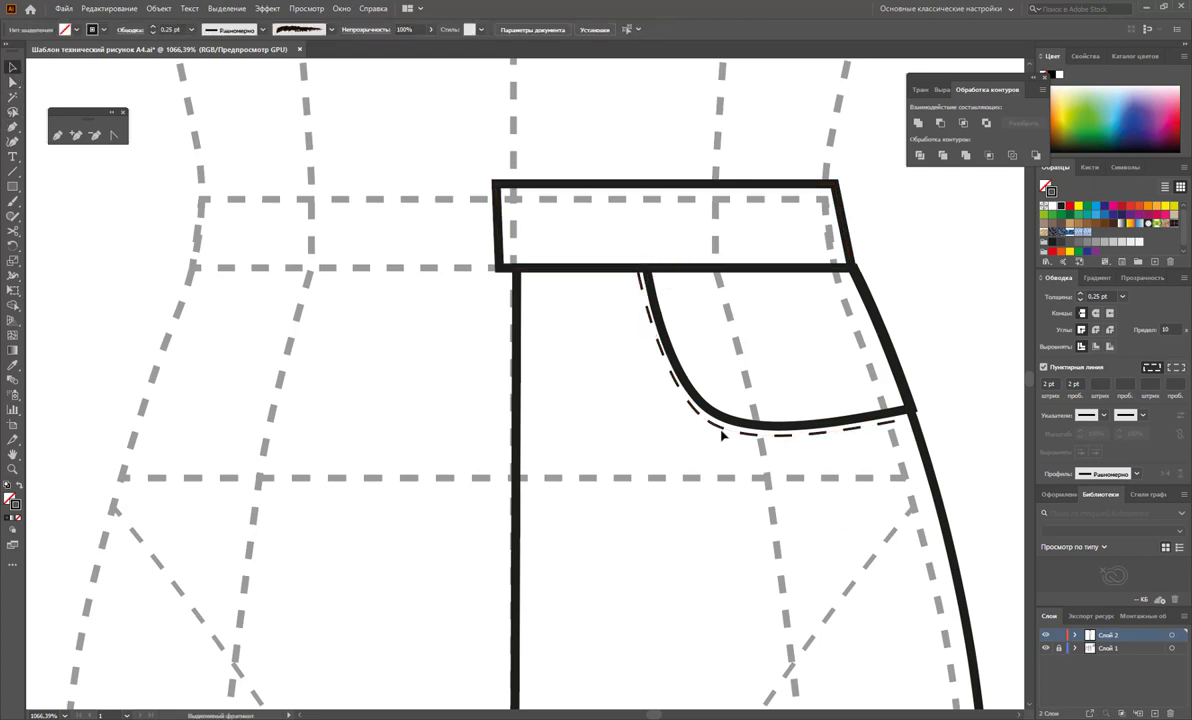
left_click_drag(722, 433, 711, 441)
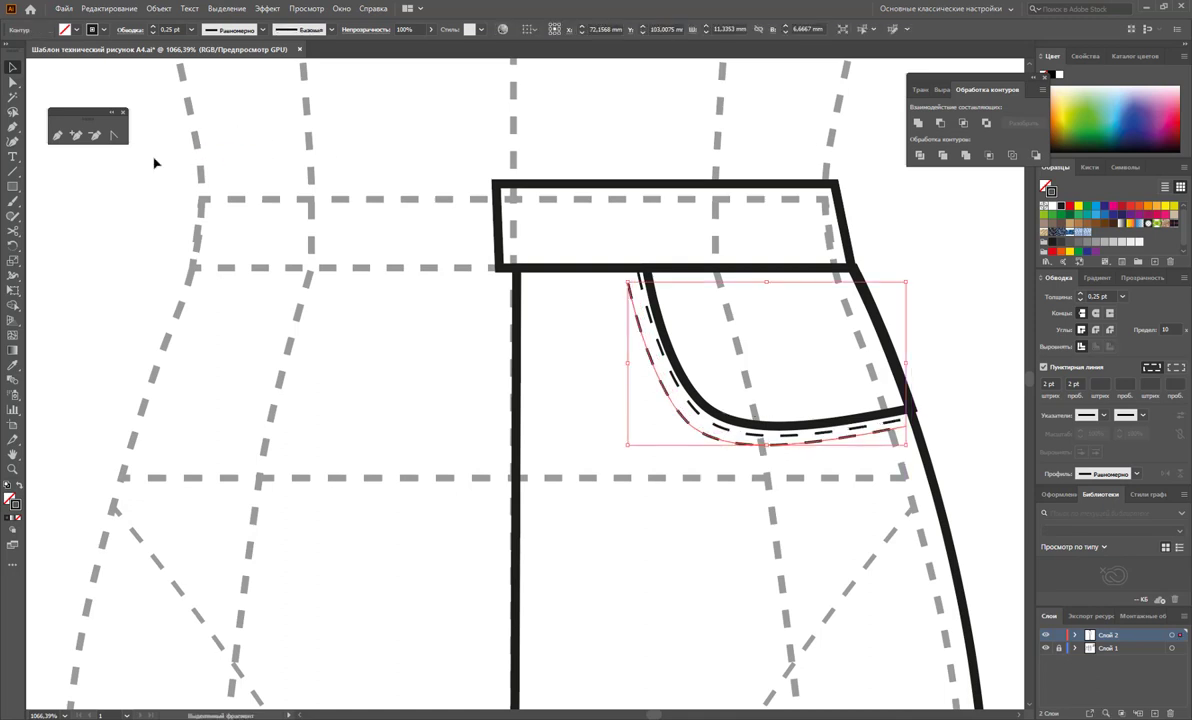
key("a")
left_click_drag(623, 284, 631, 273)
left_click(688, 421)
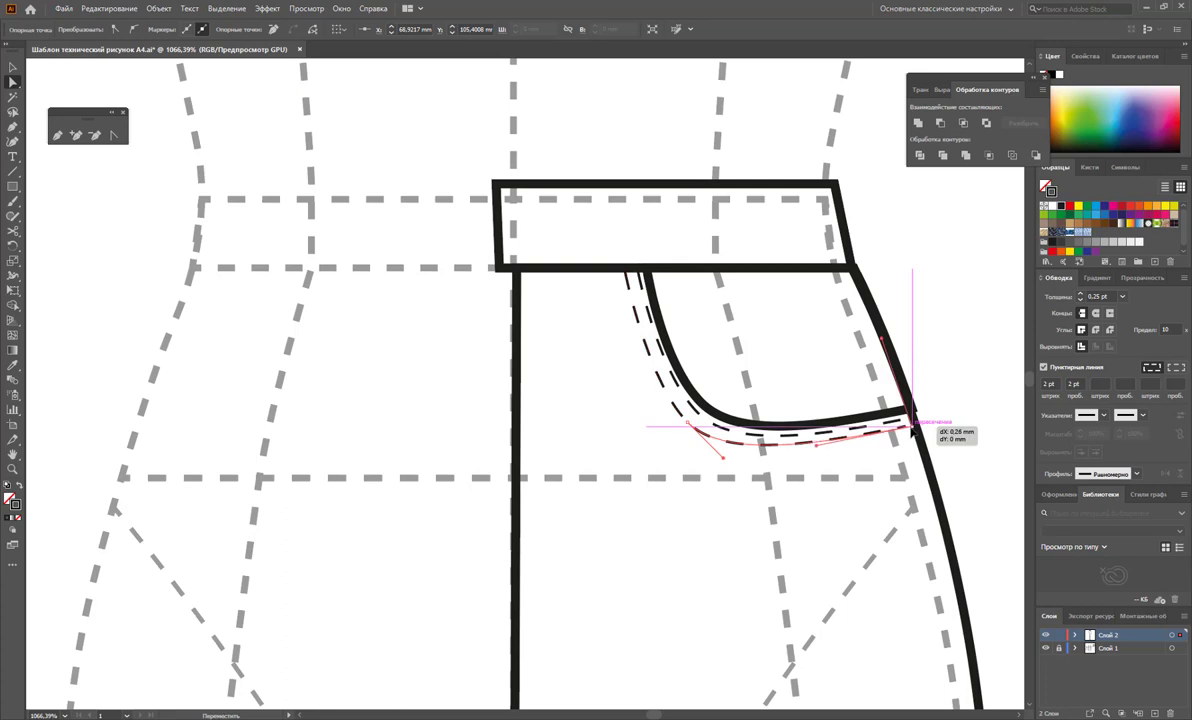
Step: Nudge the pocket outline's top-right and bottom-right corner anchors into place
left_click(911, 413)
left_click(907, 408)
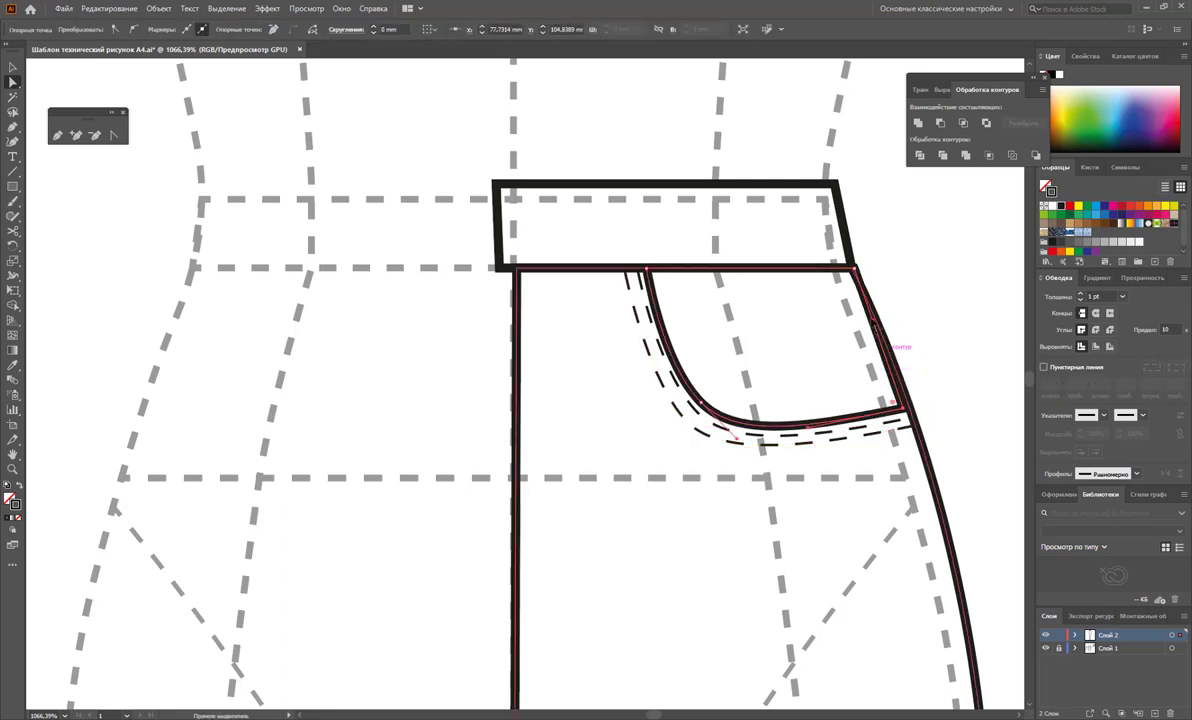
left_click_drag(857, 268, 851, 268)
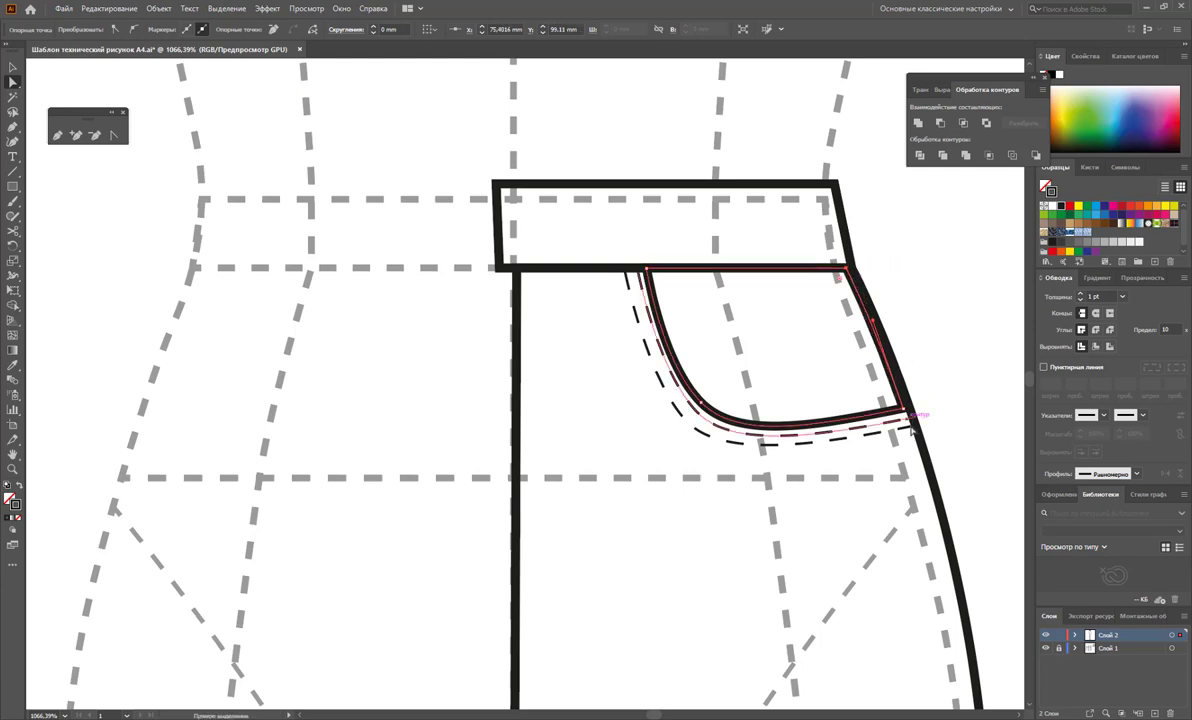
left_click_drag(904, 410, 907, 405)
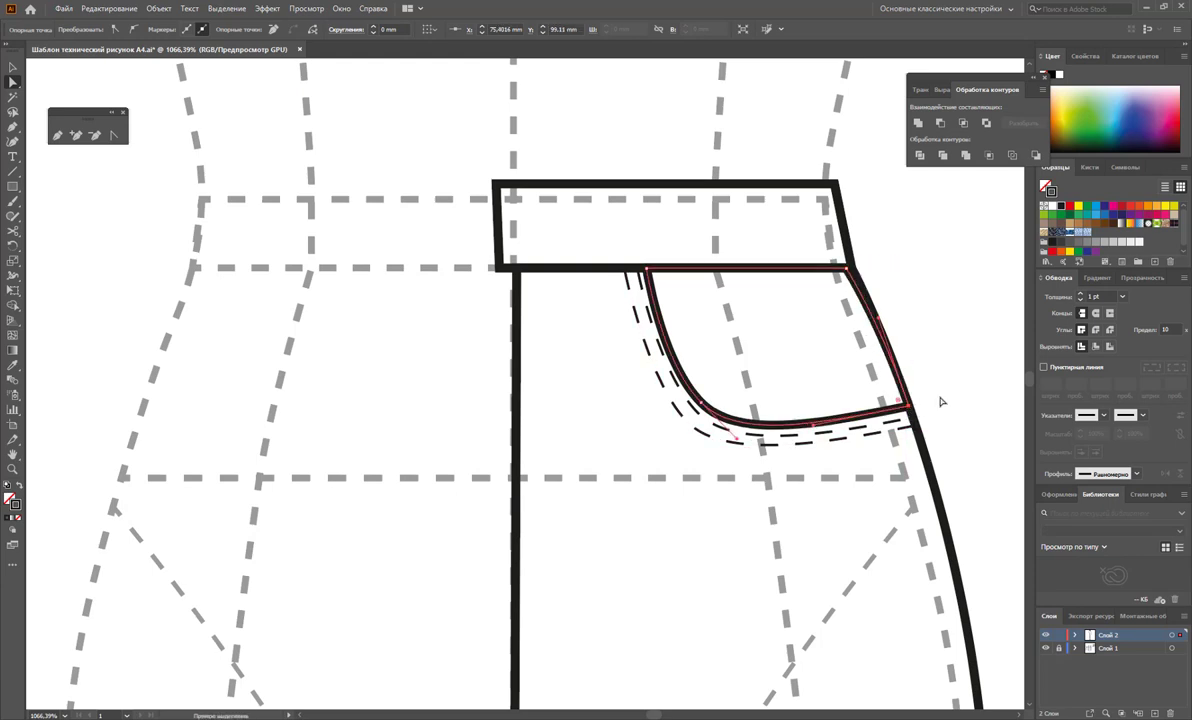
left_click(940, 401)
Step: Zoom out to view the whole figure, then zoom back in on the waistband
key("z")
left_click(380, 411, "alt")
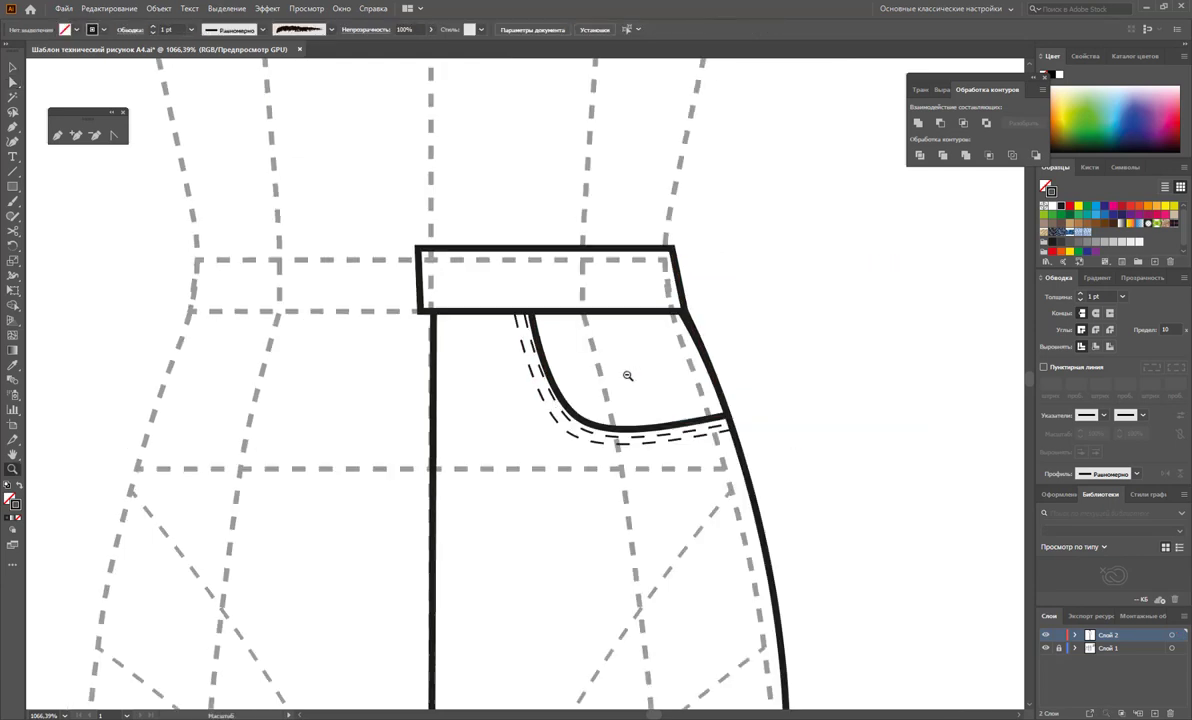
left_click(380, 411, "alt")
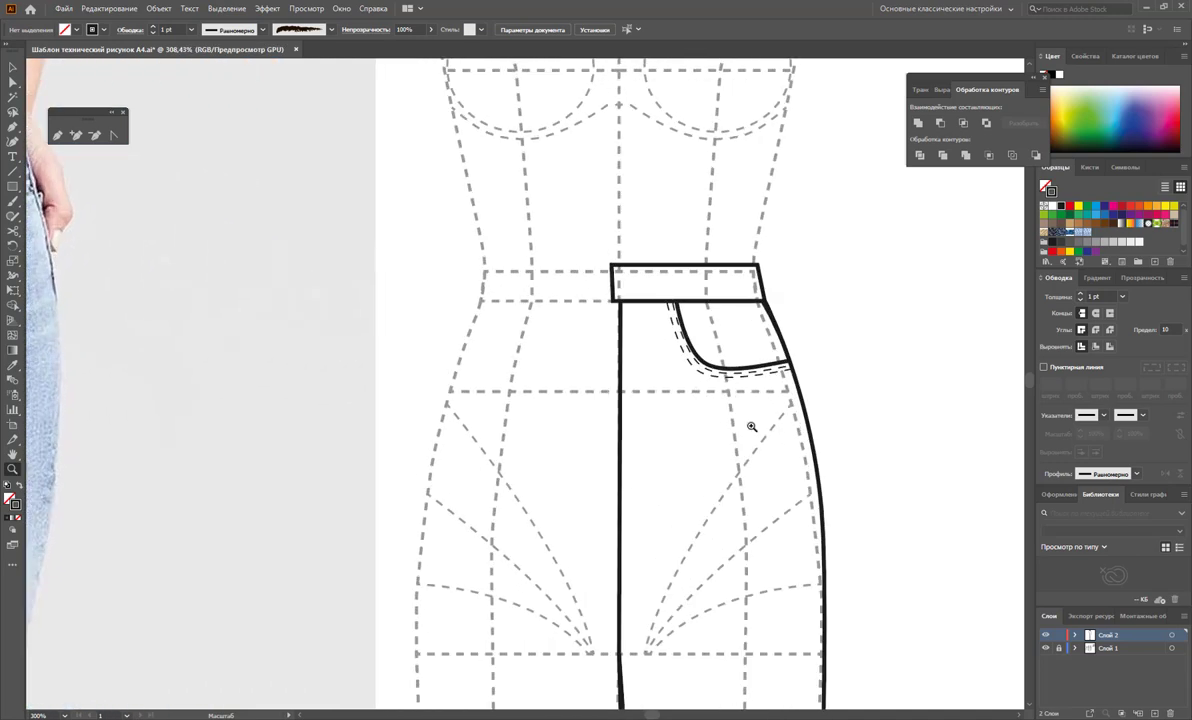
left_click_drag(652, 289, 790, 420)
left_click(58, 137)
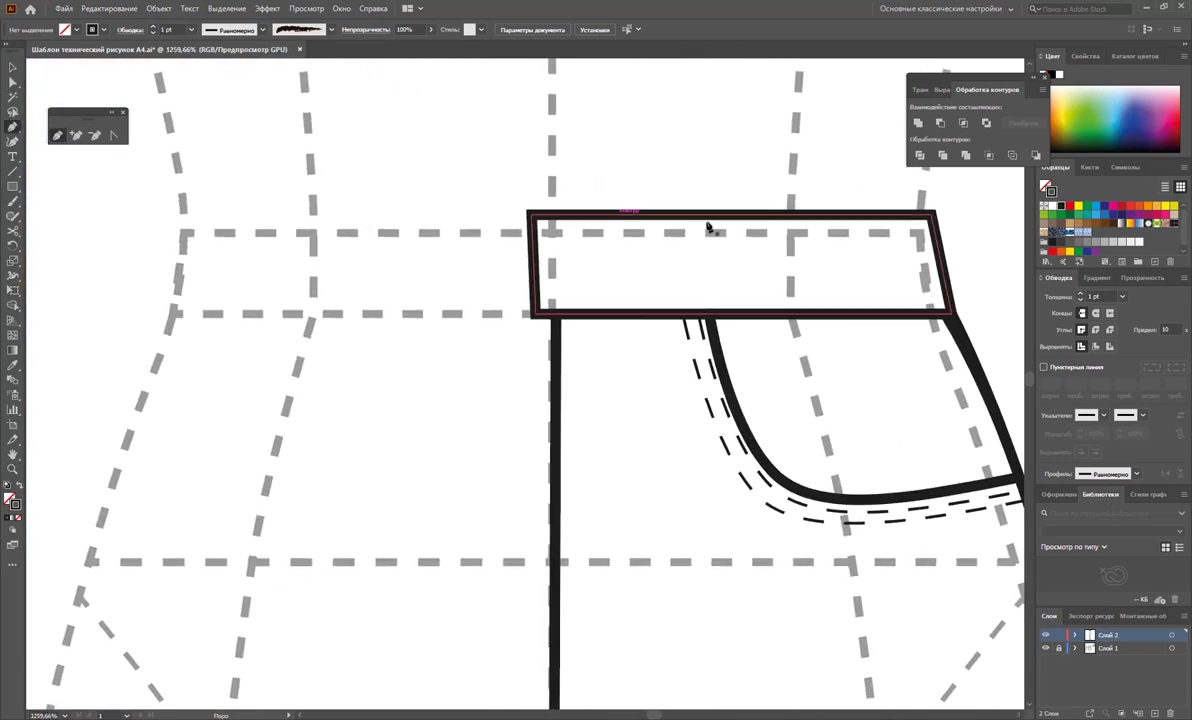
Step: Draw a Pen path just inside the waistband's top, lower-left and bottom edges
left_click(540, 222)
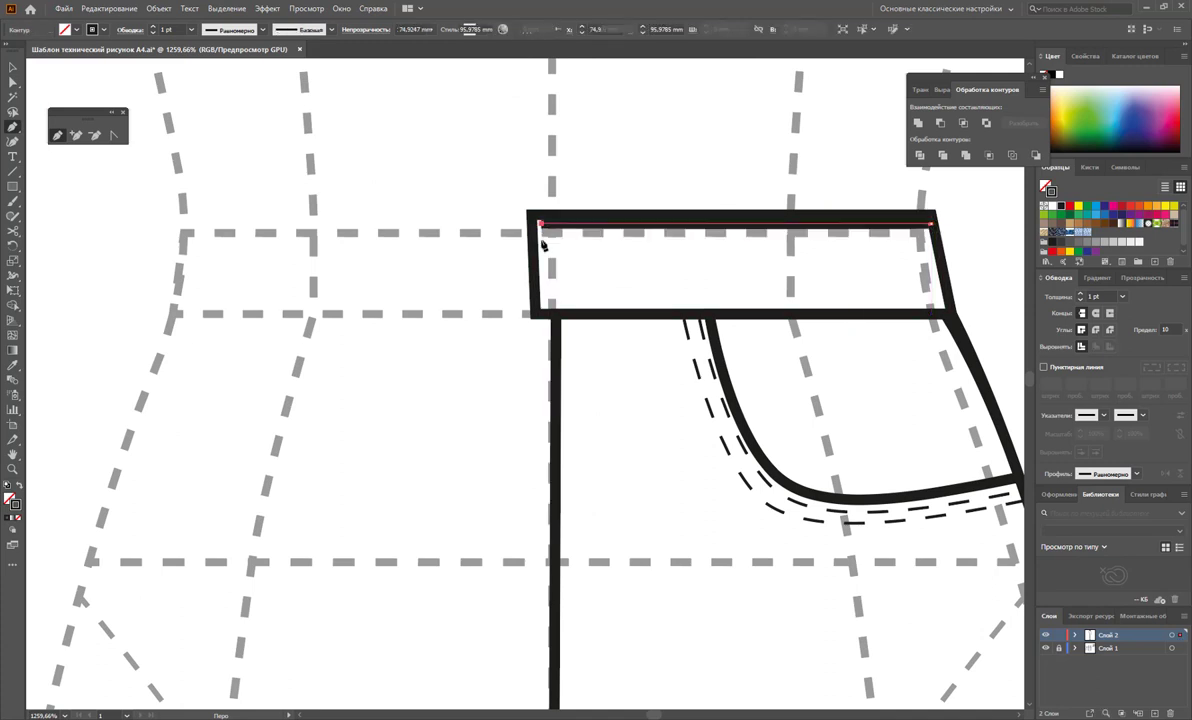
left_click(546, 305)
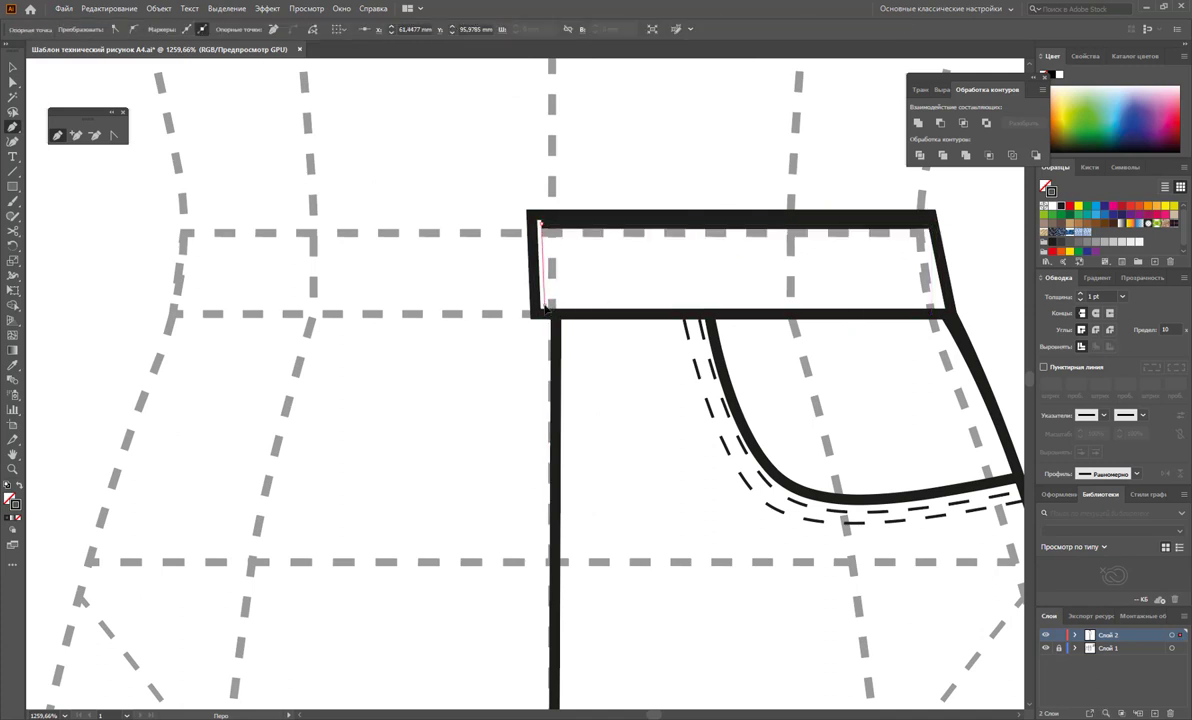
left_click(950, 305)
key("Escape")
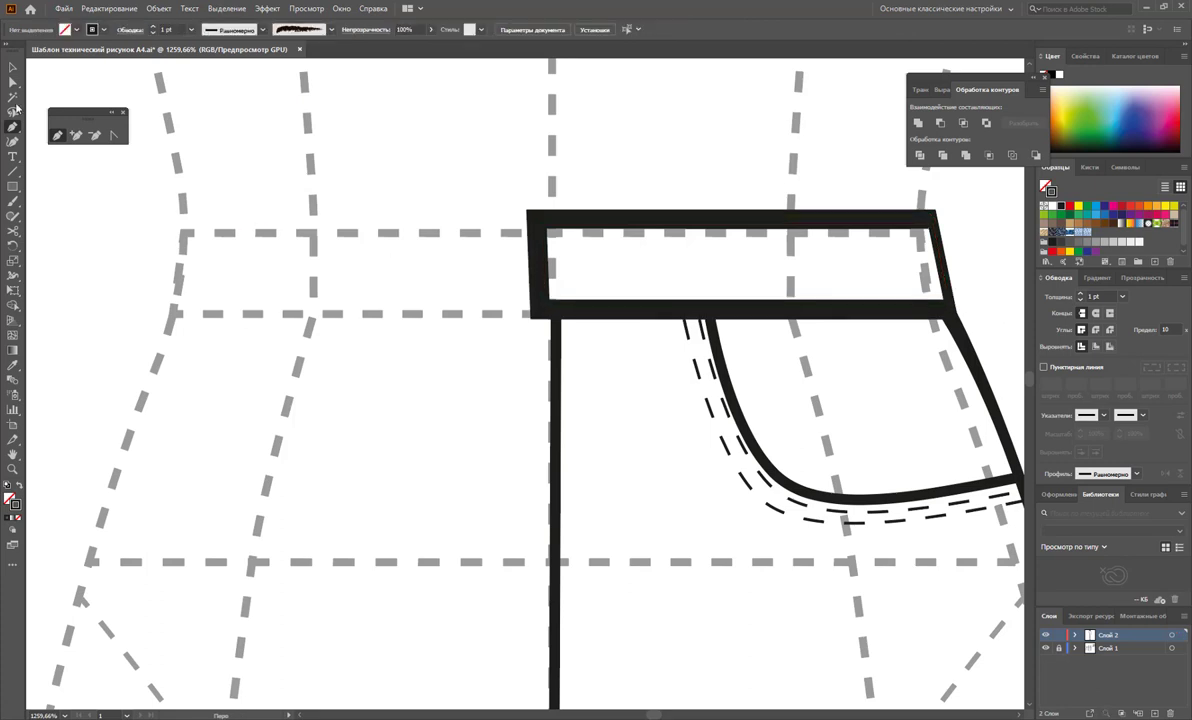
Step: Eyedrop the pocket's dashed 0.25 pt stitch style onto the waistband line, then zoom out
left_click(13, 67)
left_click(718, 233)
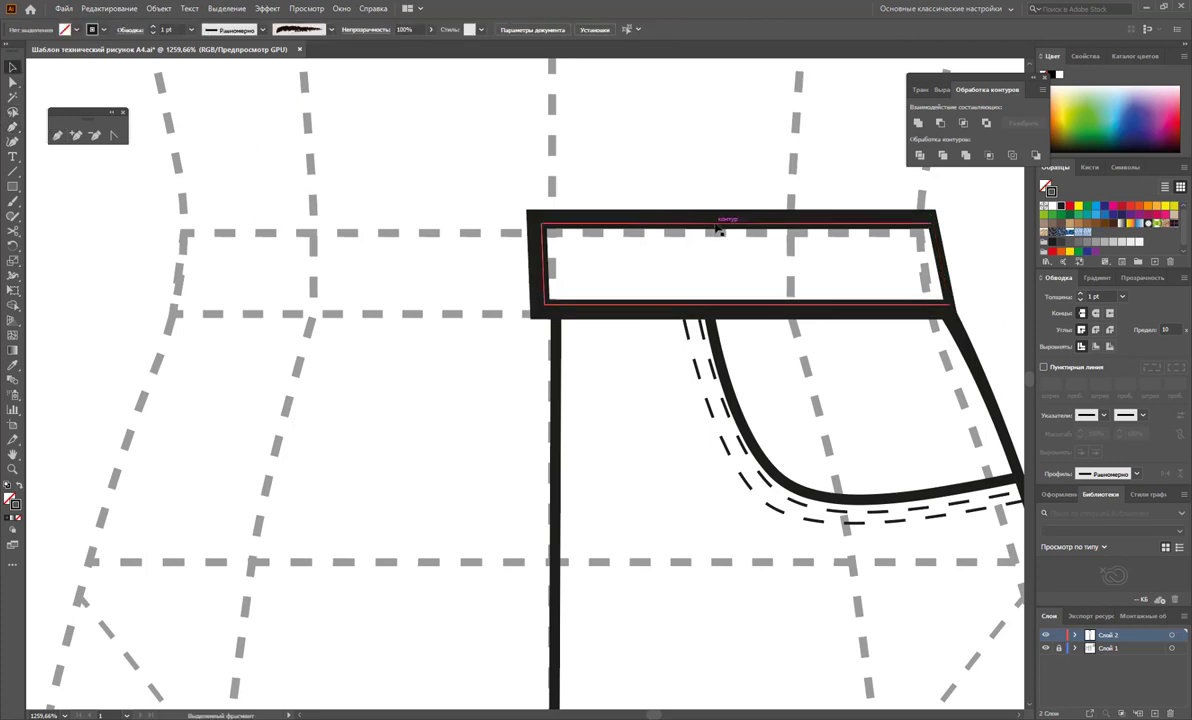
left_click(12, 367)
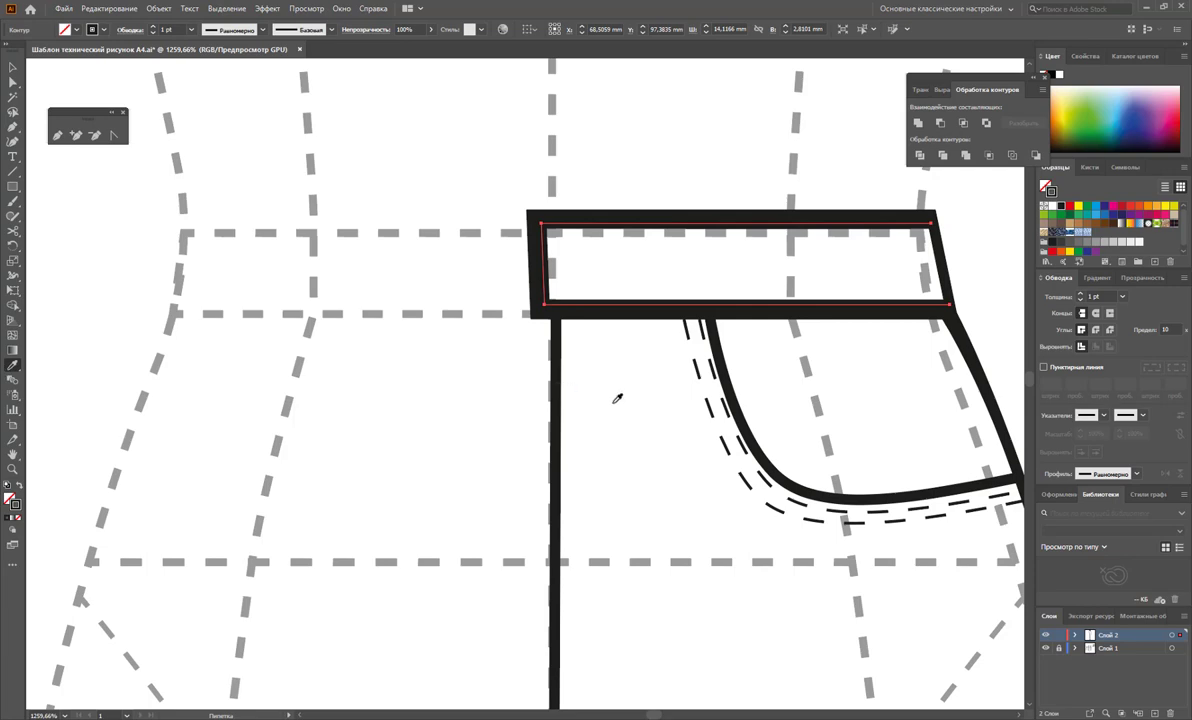
left_click(743, 478)
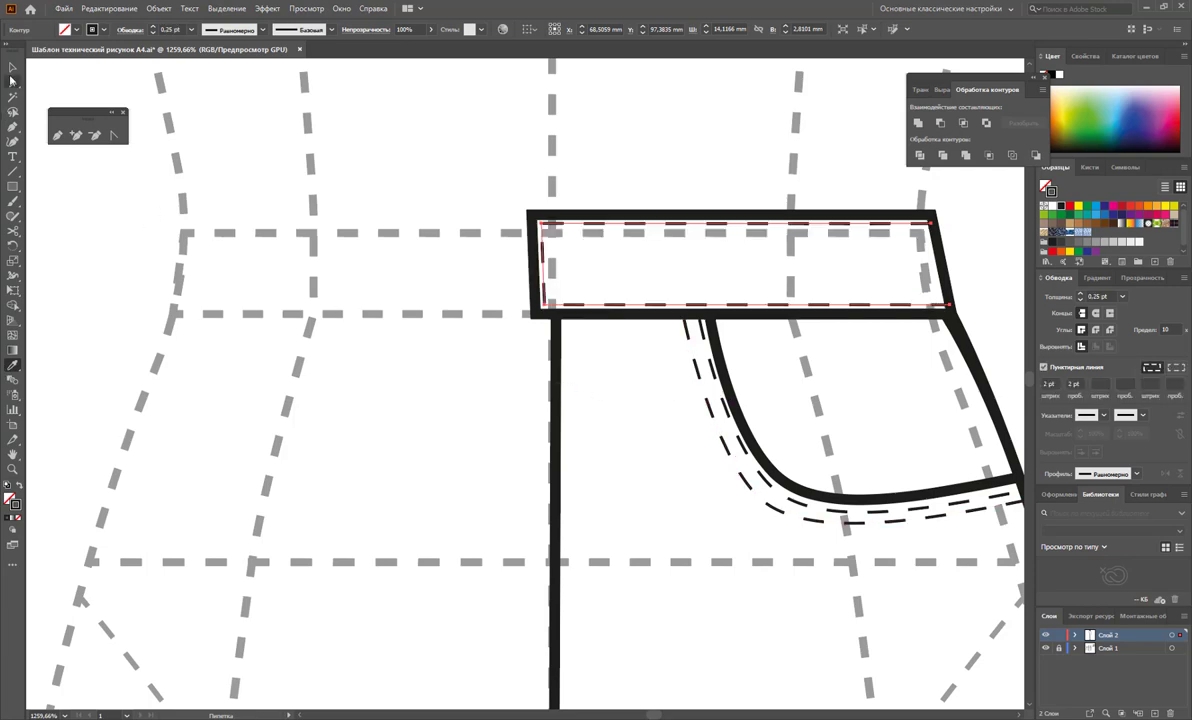
left_click(375, 162)
key("z")
left_click(450, 440, "alt")
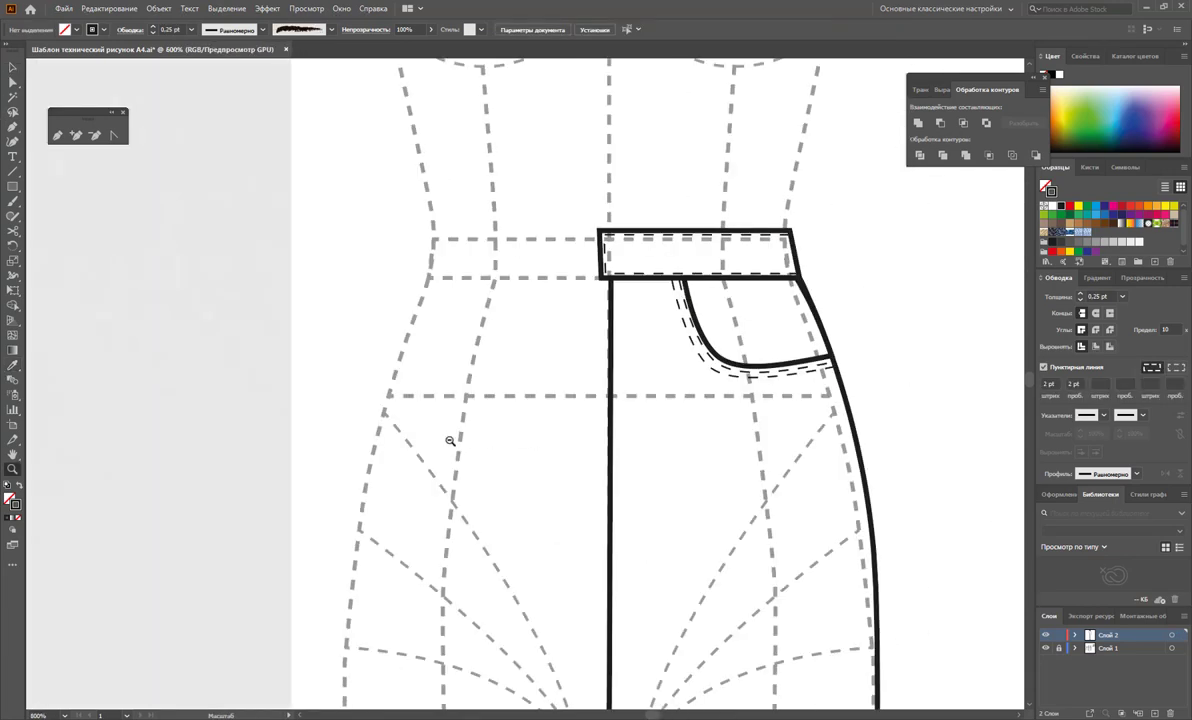
left_click(404, 437, "alt")
Step: Dismiss the GeForce overlay with Alt+Z and draw a vertical line down from the waistband's left corner
left_click(507, 414, "alt")
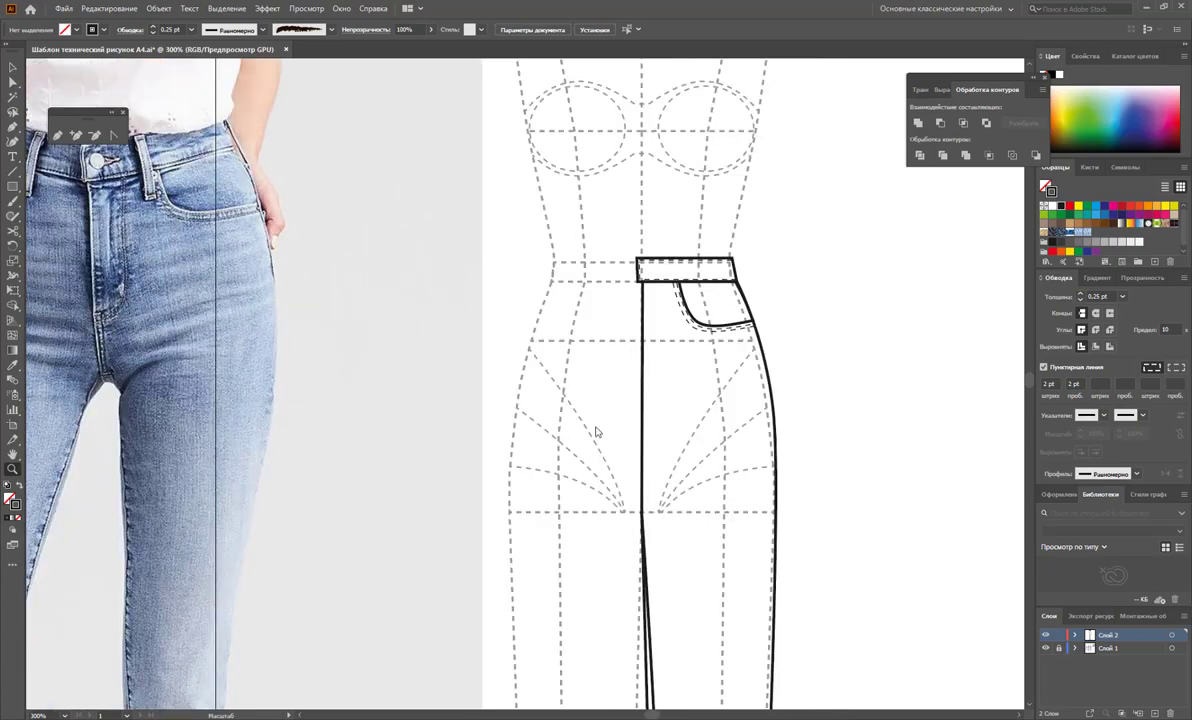
key("alt+z")
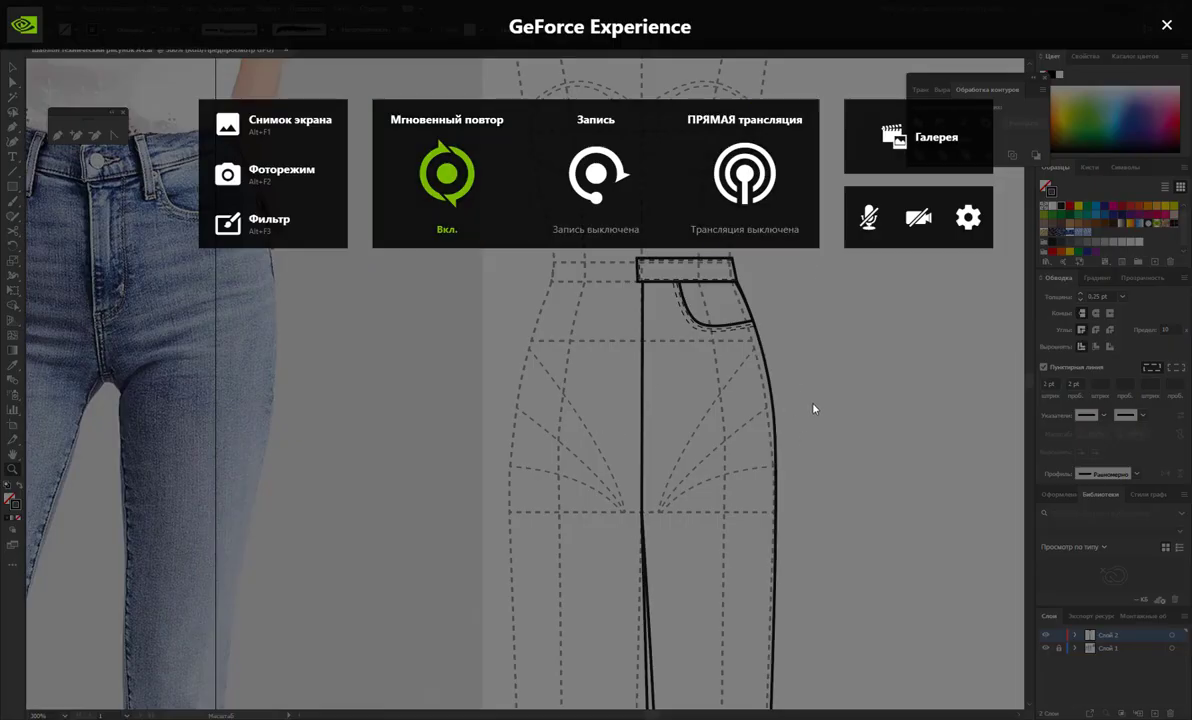
key("alt+z")
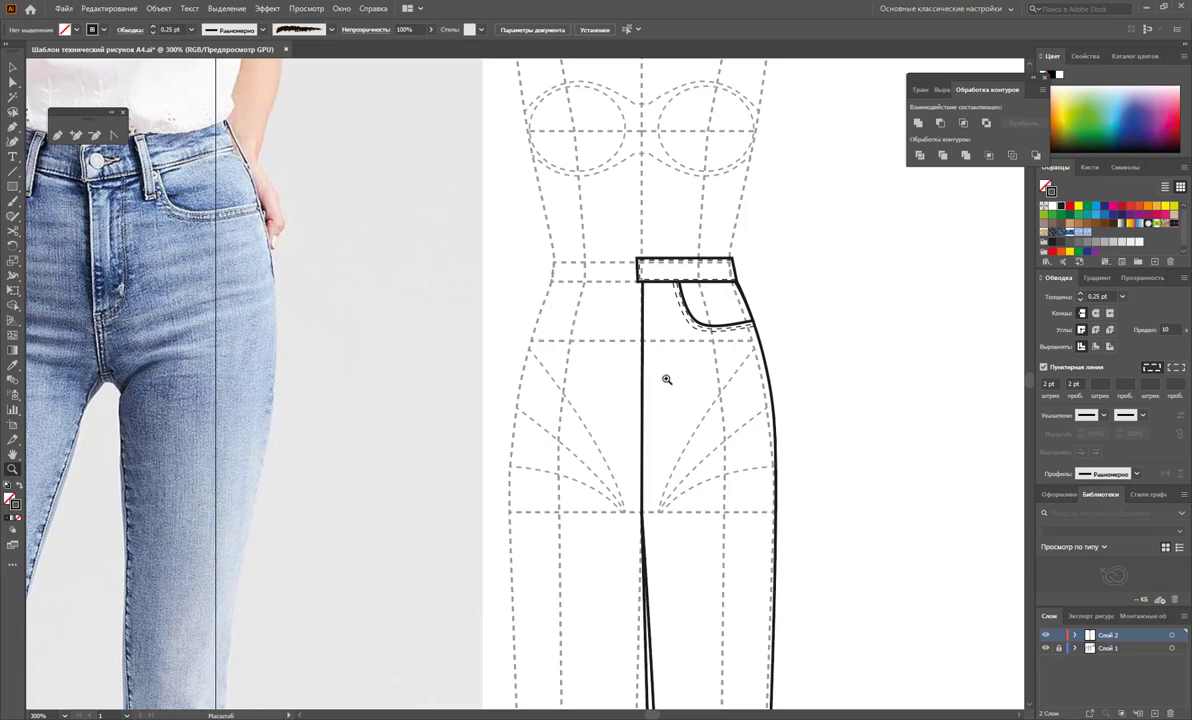
left_click(12, 171)
left_click_drag(638, 261, 641, 512)
Step: Nudge the new vertical line slightly to the right
left_click(12, 67)
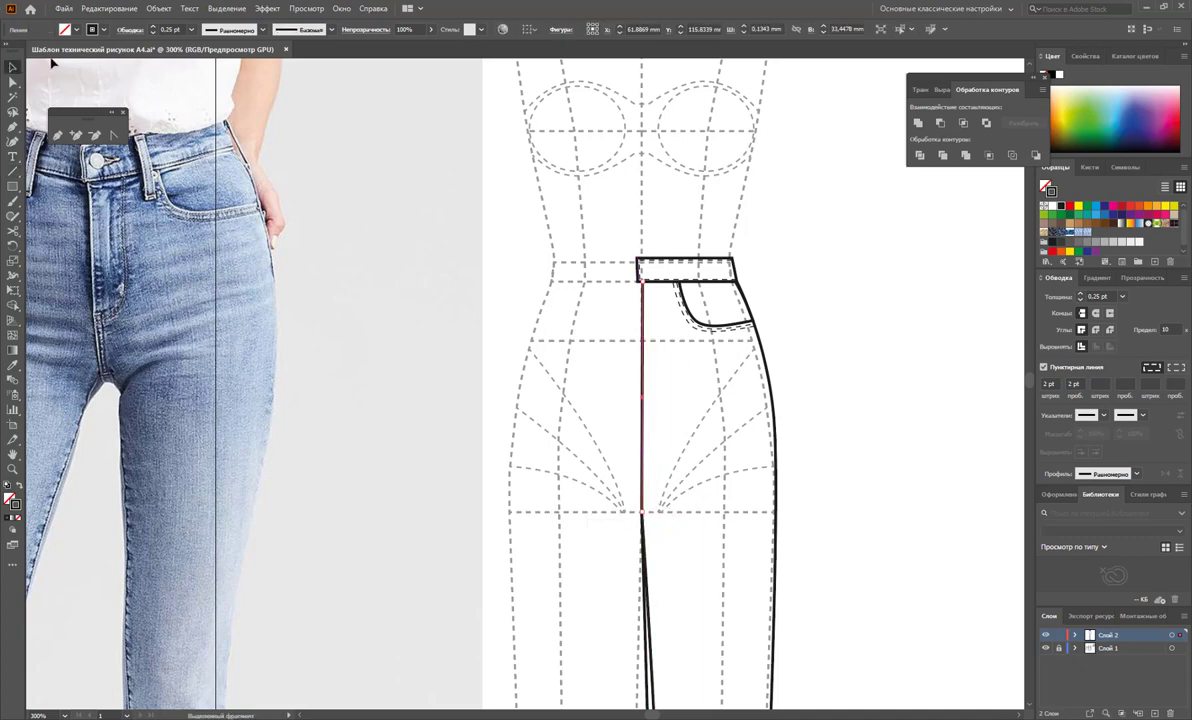
key("Right")
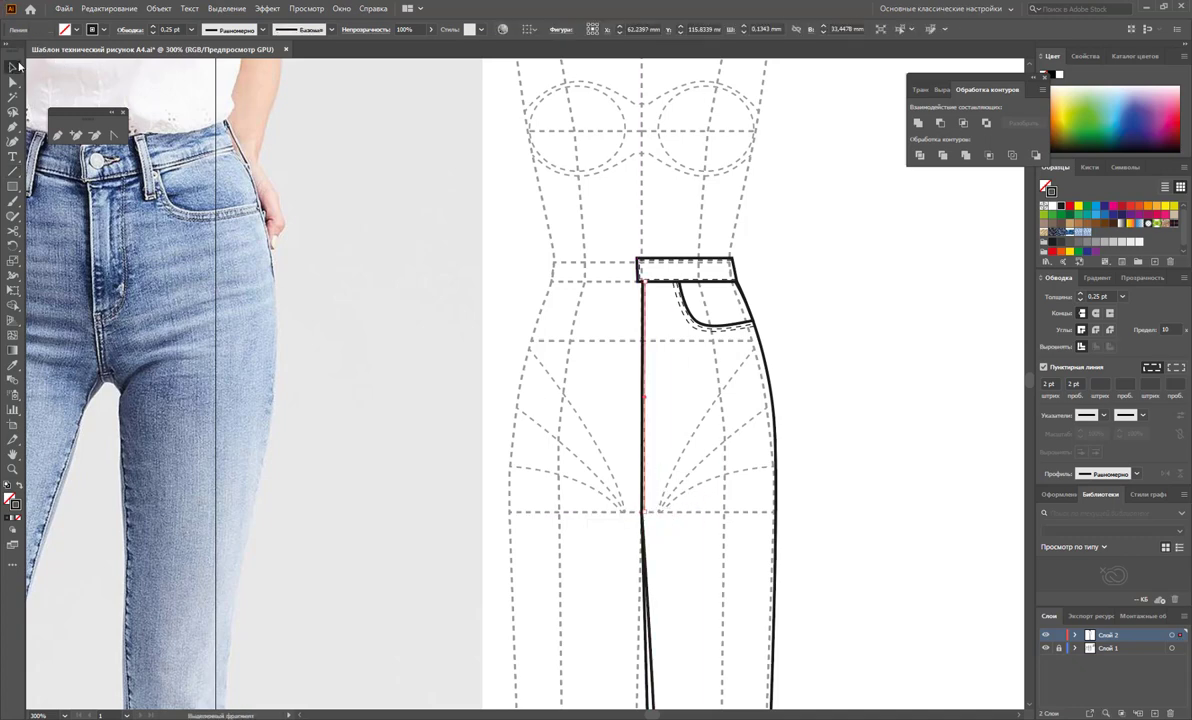
left_click(750, 345)
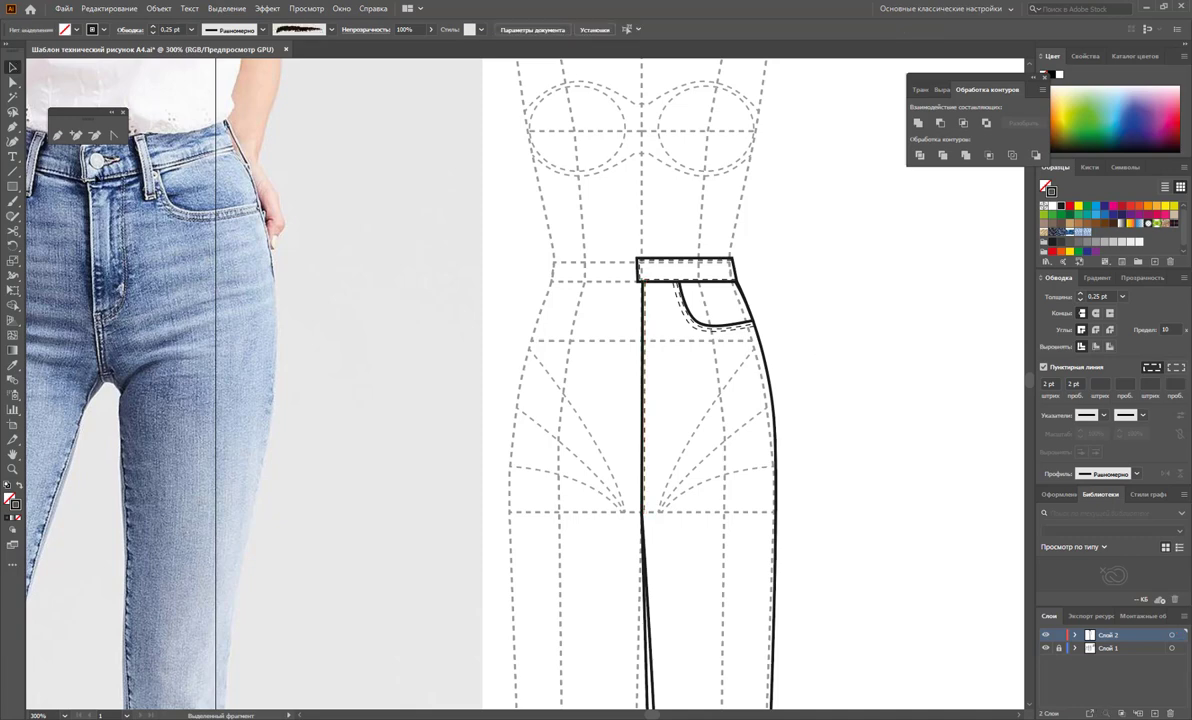
Step: Draw the fly stitch path below the waistband, hooking back toward centre front at the bottom
left_click(57, 134)
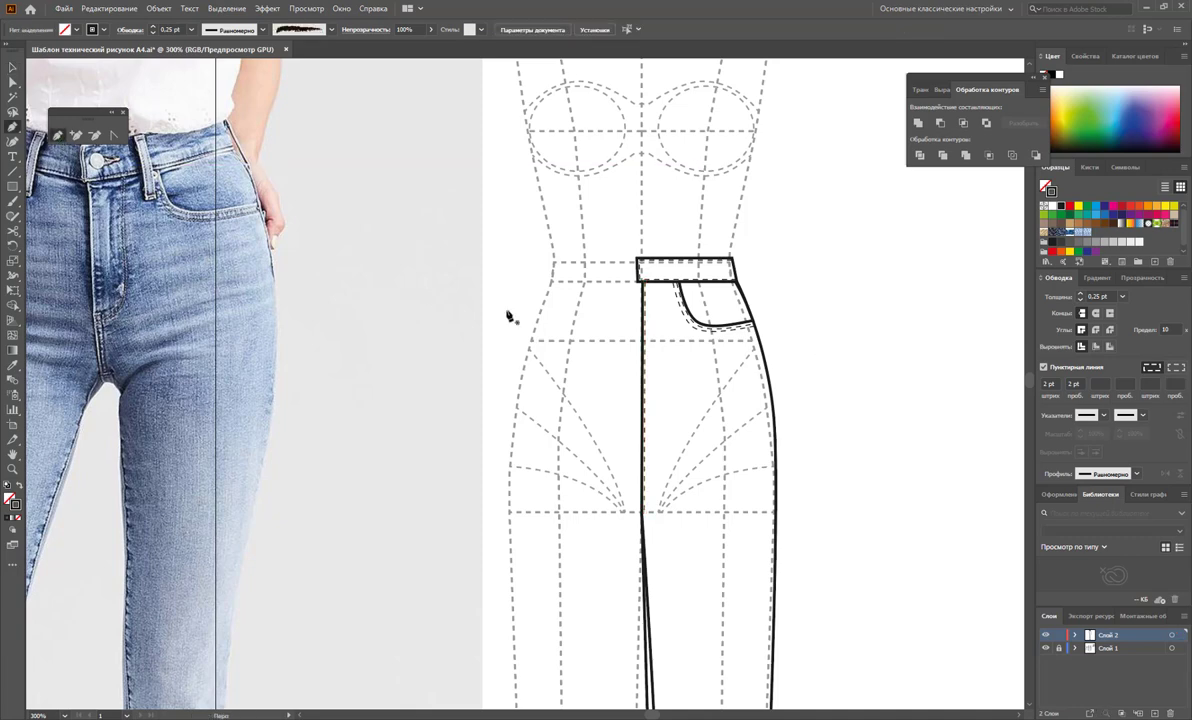
left_click(665, 283)
left_click(665, 420)
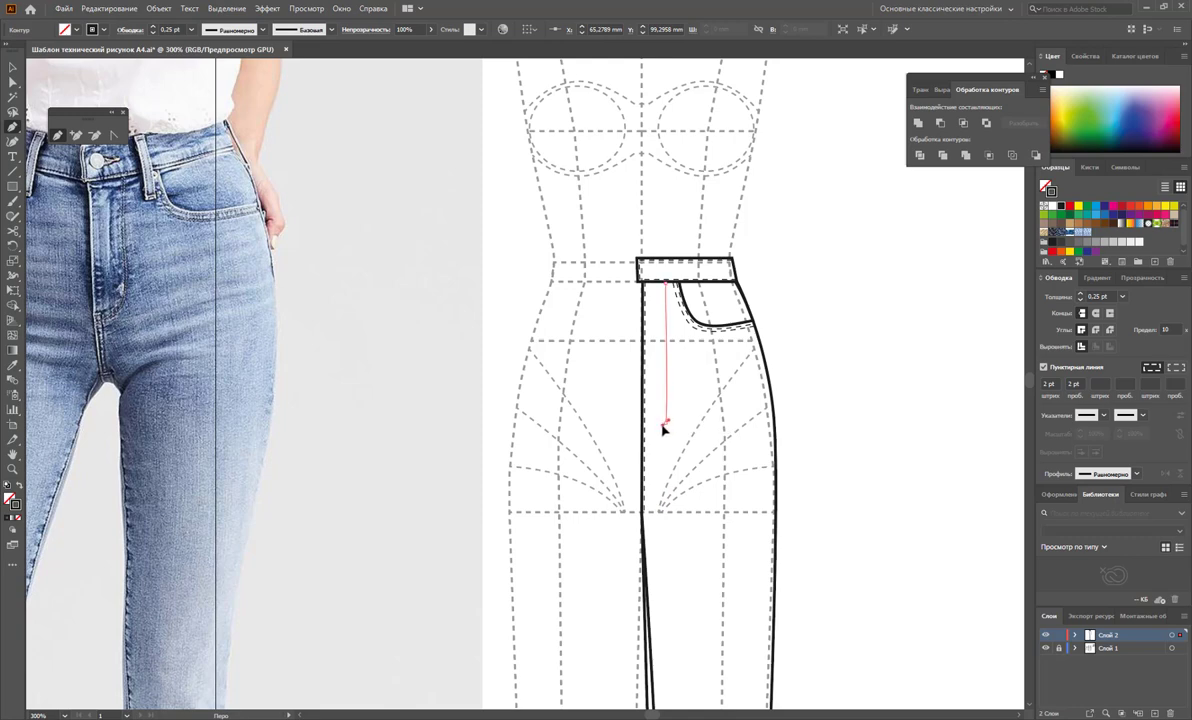
left_click(645, 427)
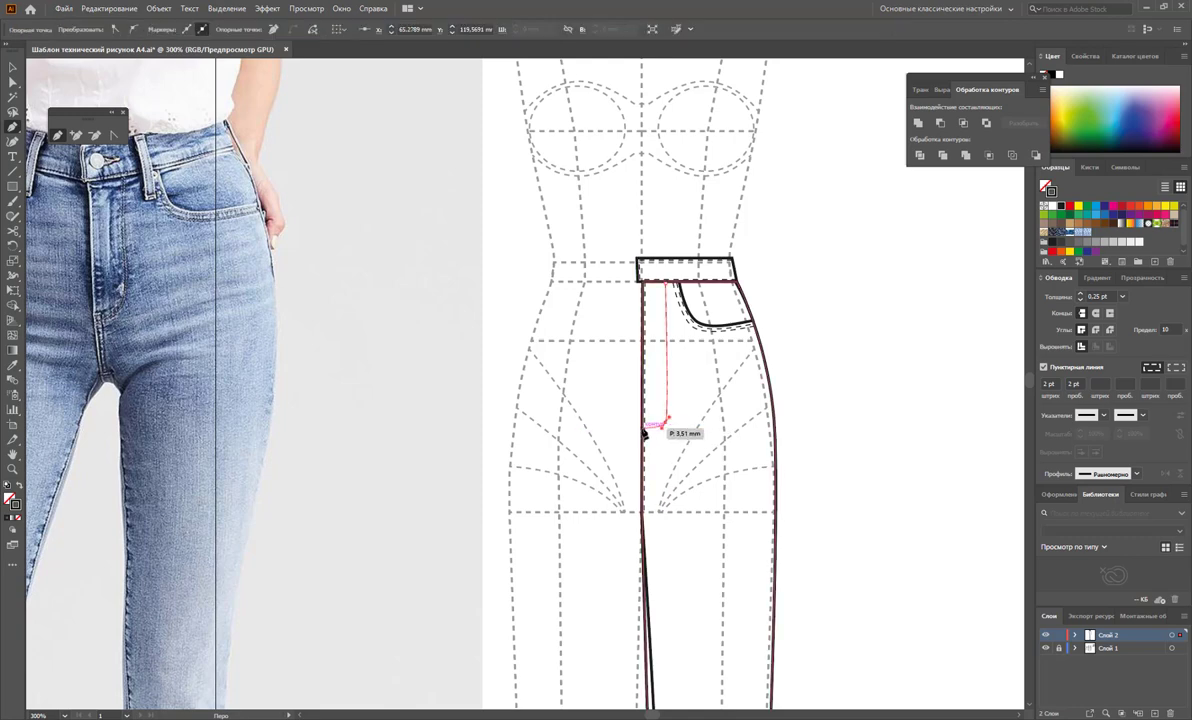
left_click(673, 442, "ctrl")
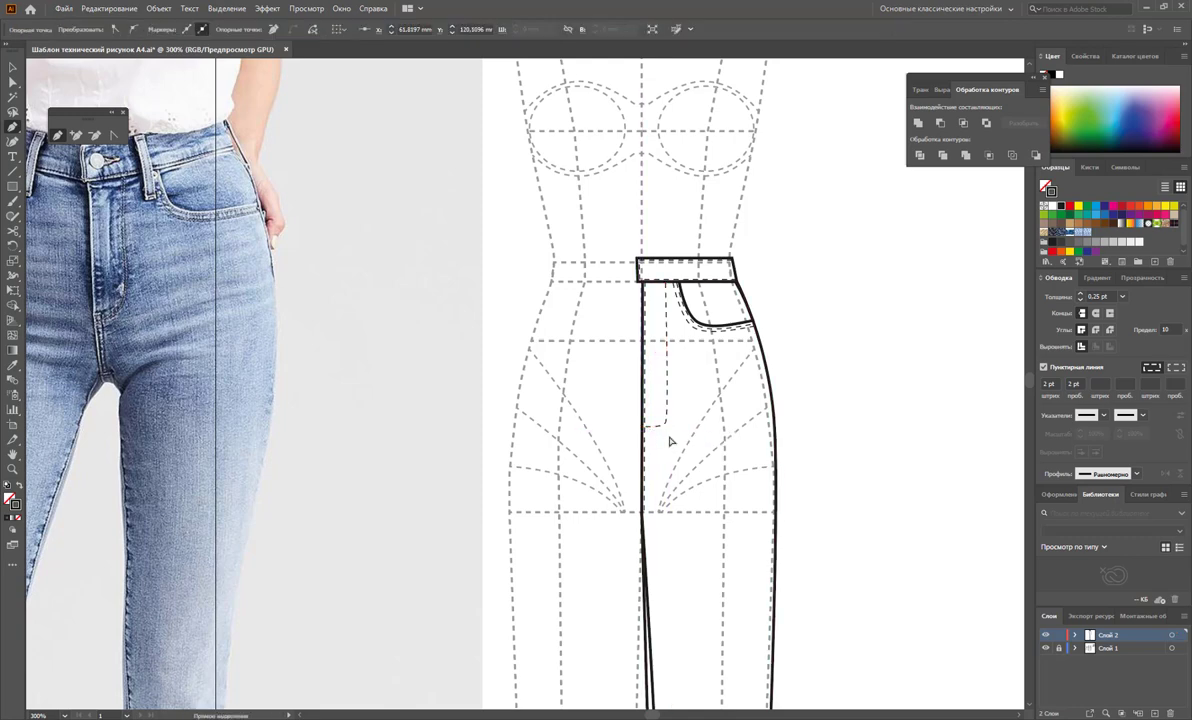
Step: Move the dashed fly line into position, nudging it slightly right and down
left_click(12, 68)
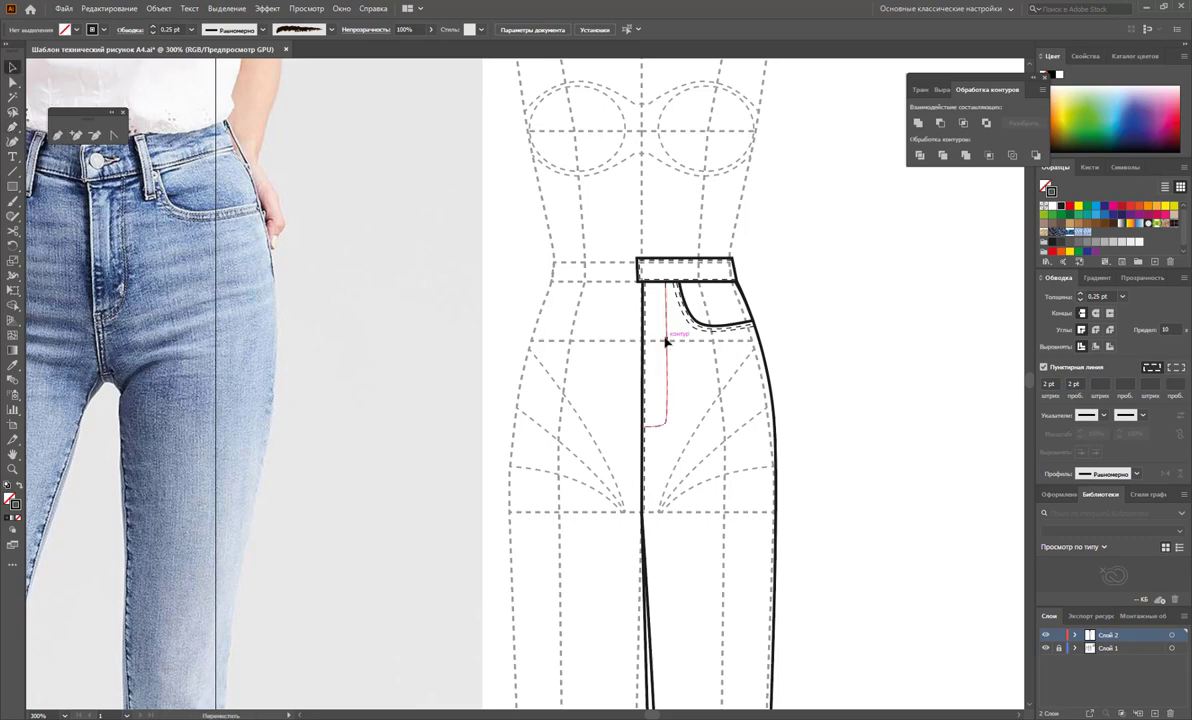
left_click_drag(664, 338, 663, 340)
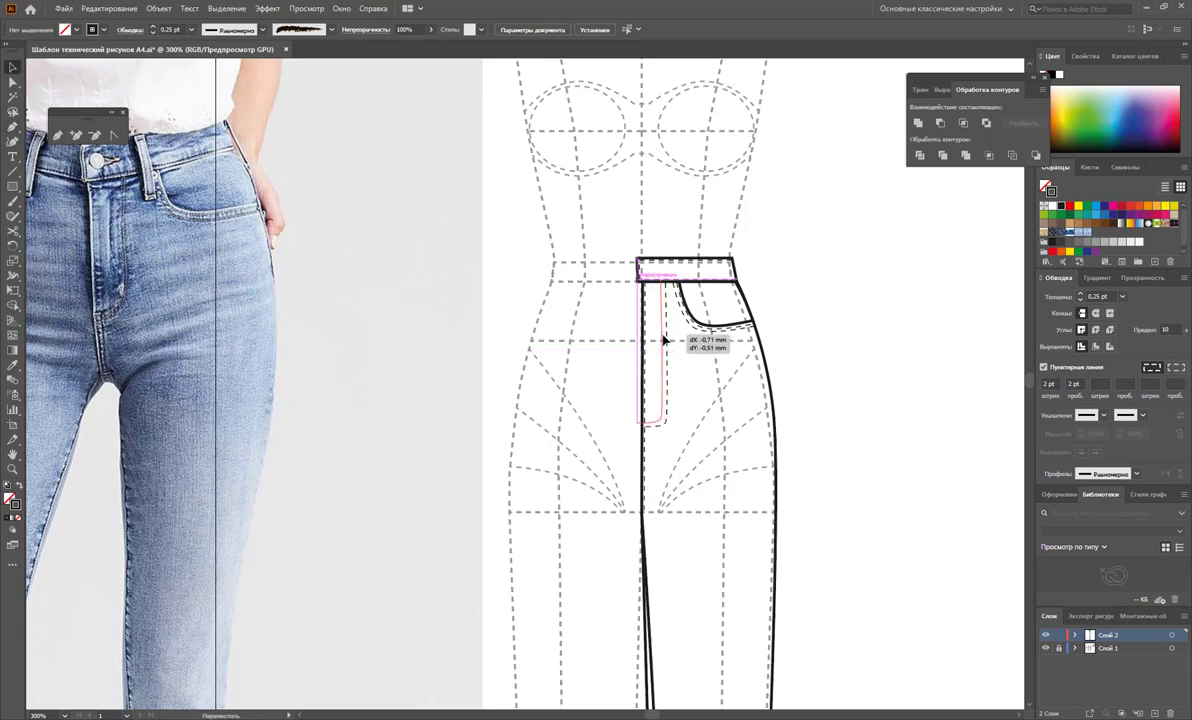
left_click_drag(663, 340, 665, 341)
key("Down")
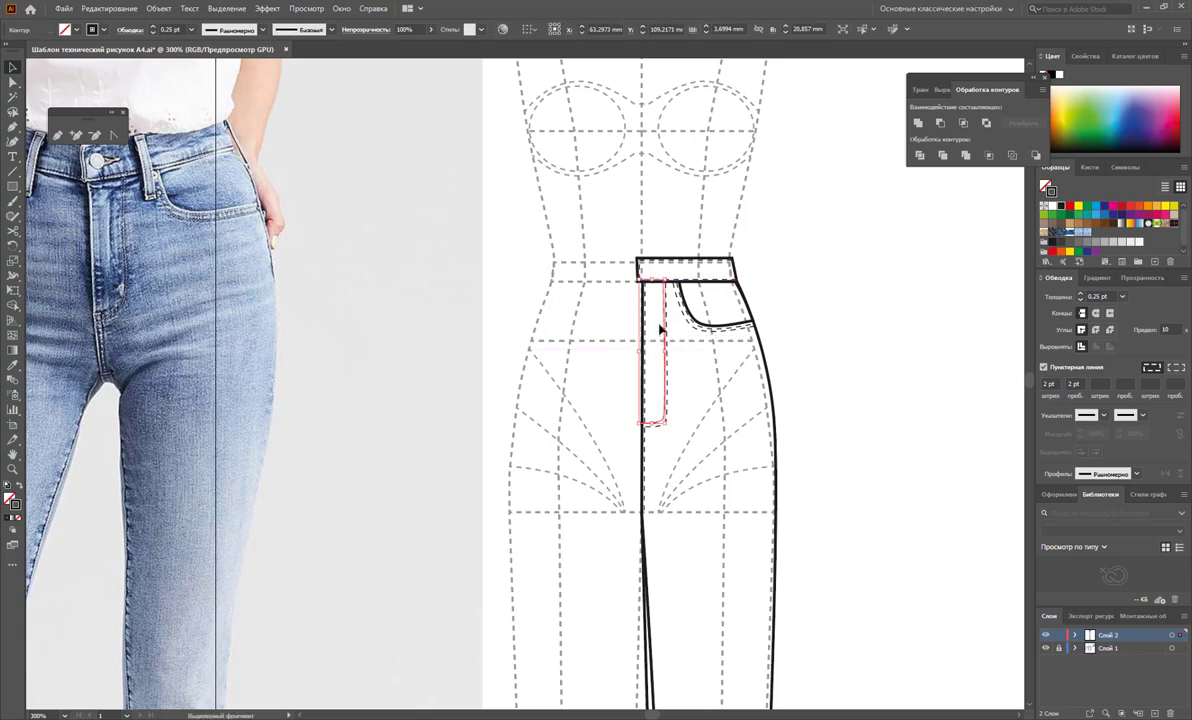
left_click(908, 408)
left_click(663, 314)
left_click(17, 86)
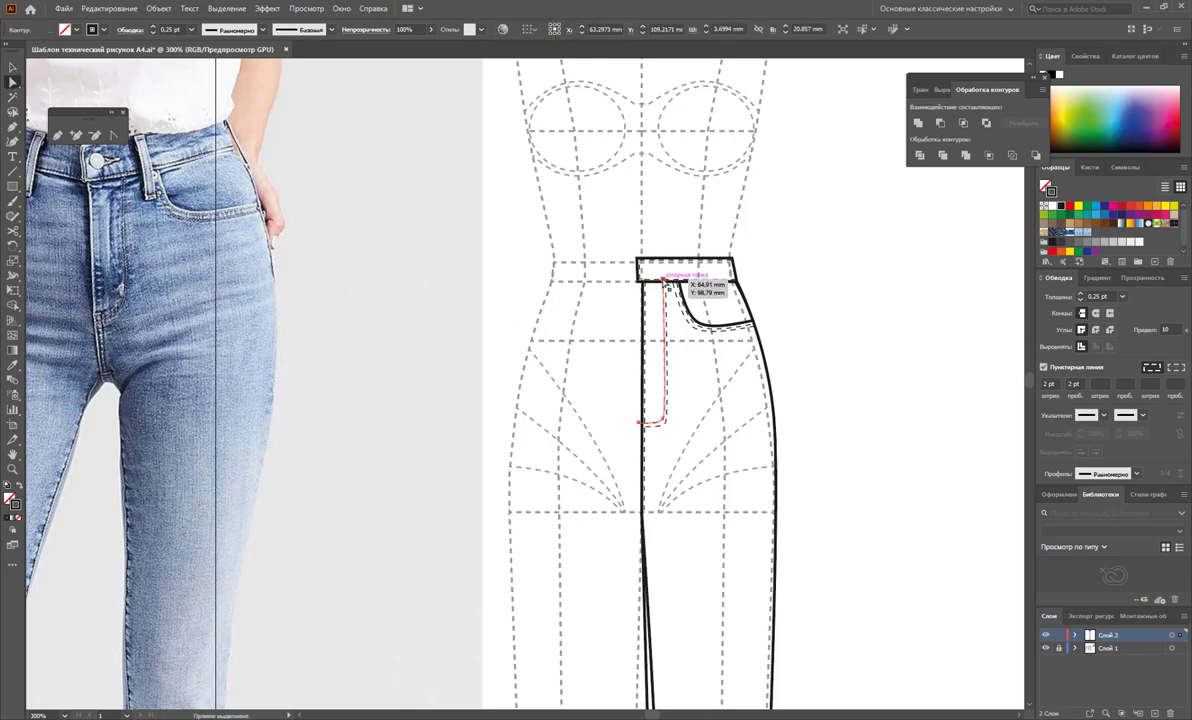
left_click(846, 323)
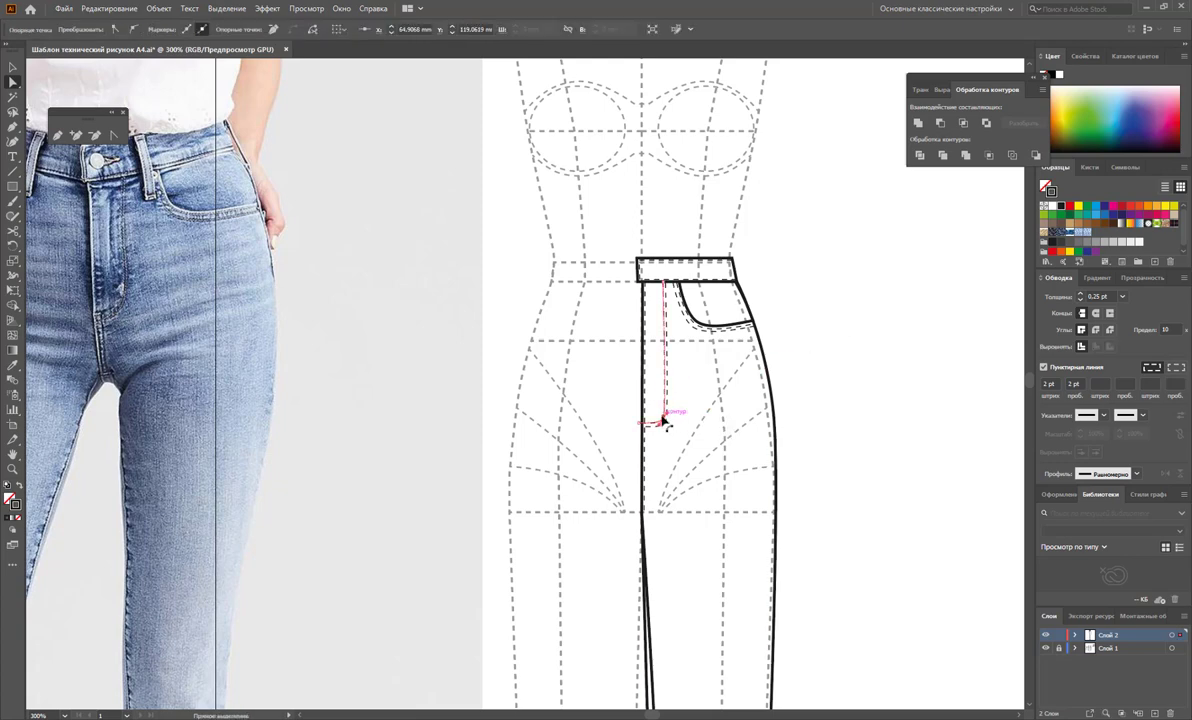
Step: Reshape the fly stitching's bottom corner, adjust its size and position, then zoom in
left_click_drag(663, 419, 668, 427)
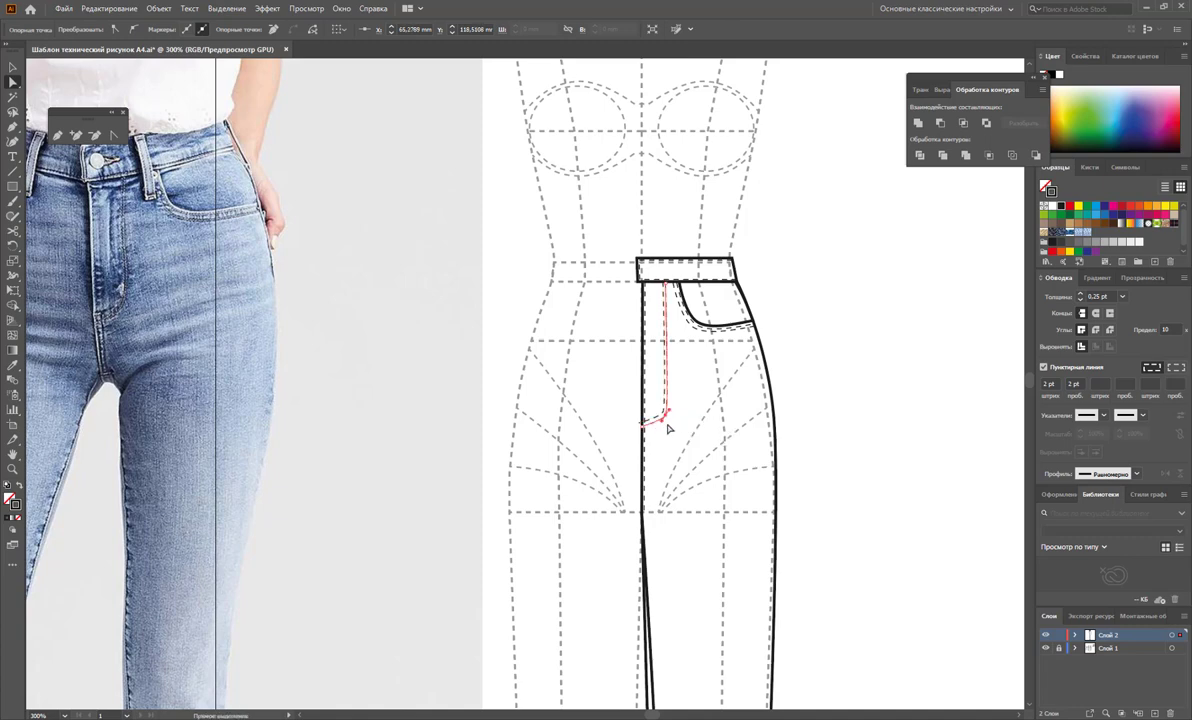
left_click(11, 67)
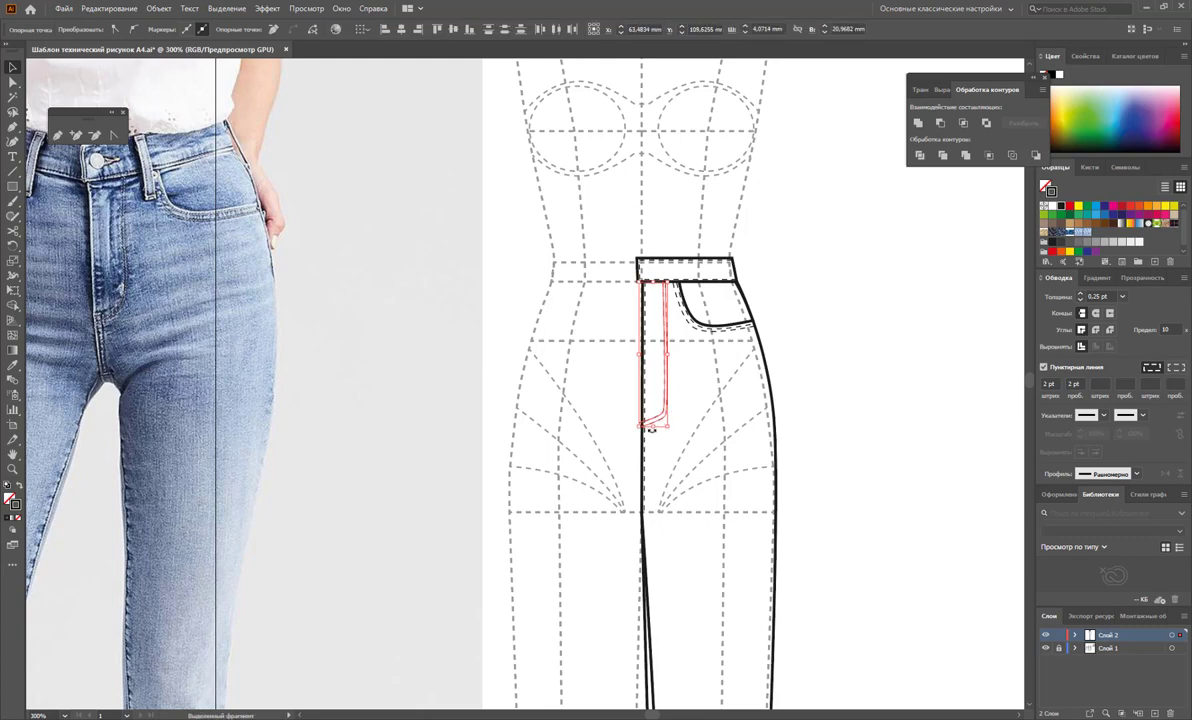
left_click_drag(648, 424, 652, 417)
left_click_drag(639, 353, 642, 352)
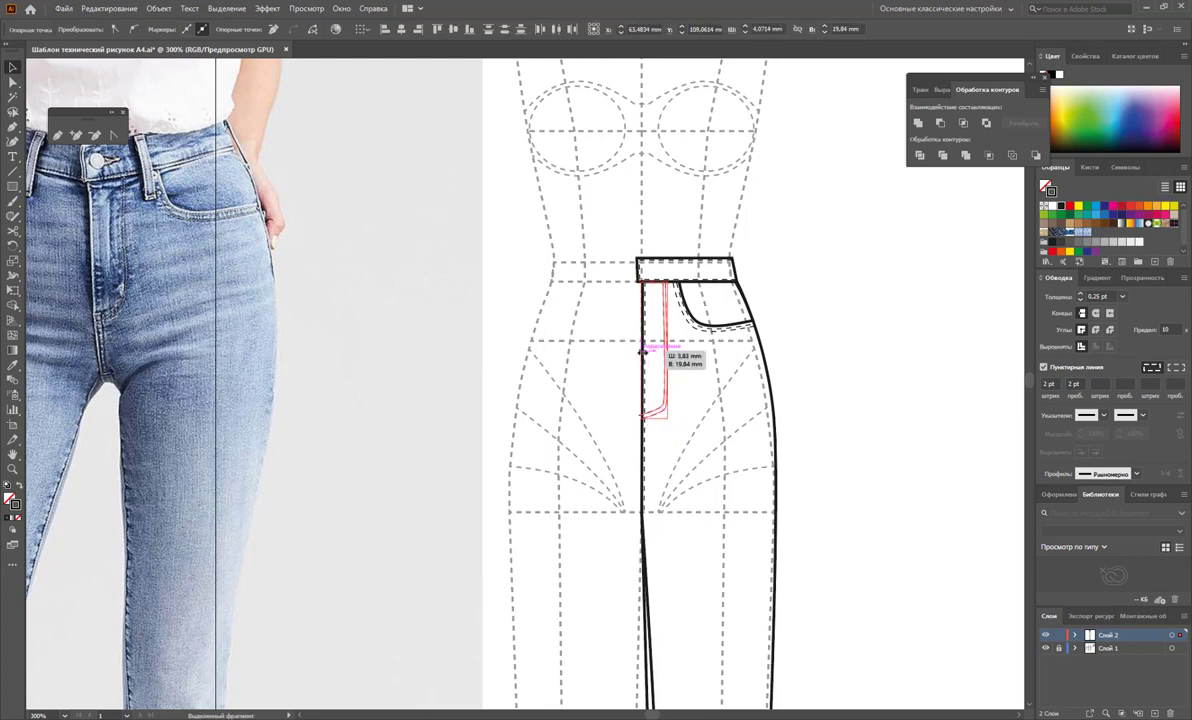
left_click(835, 397)
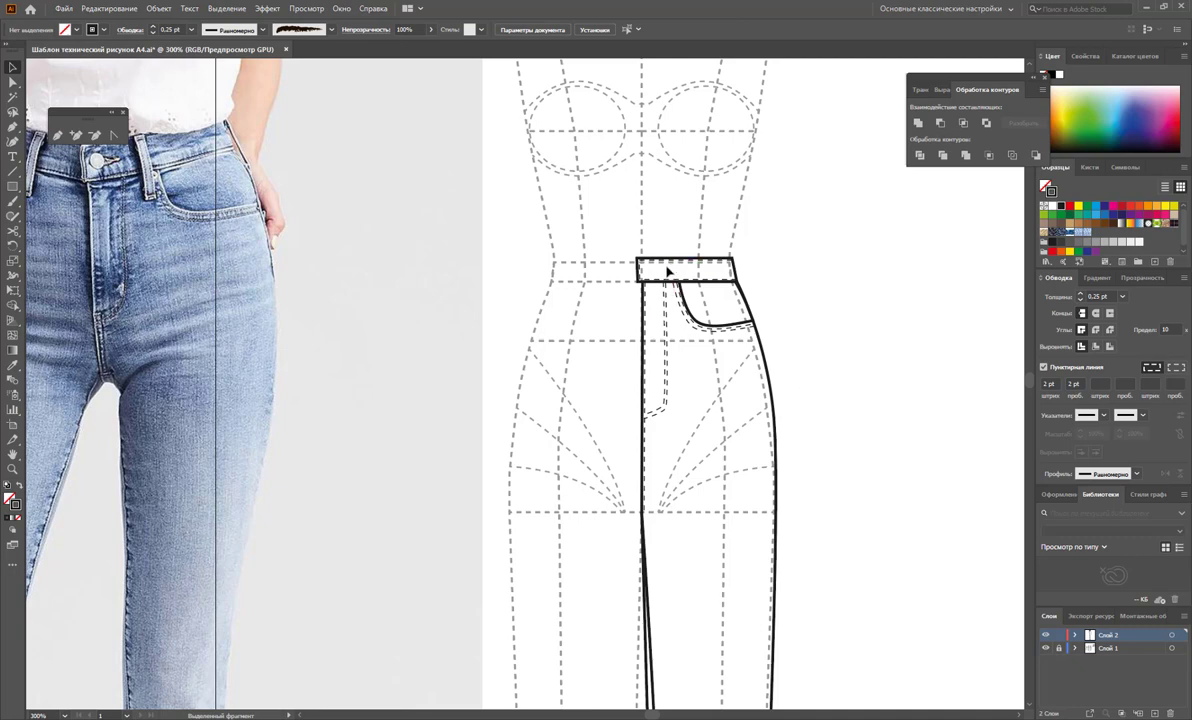
left_click(13, 468)
left_click(686, 290)
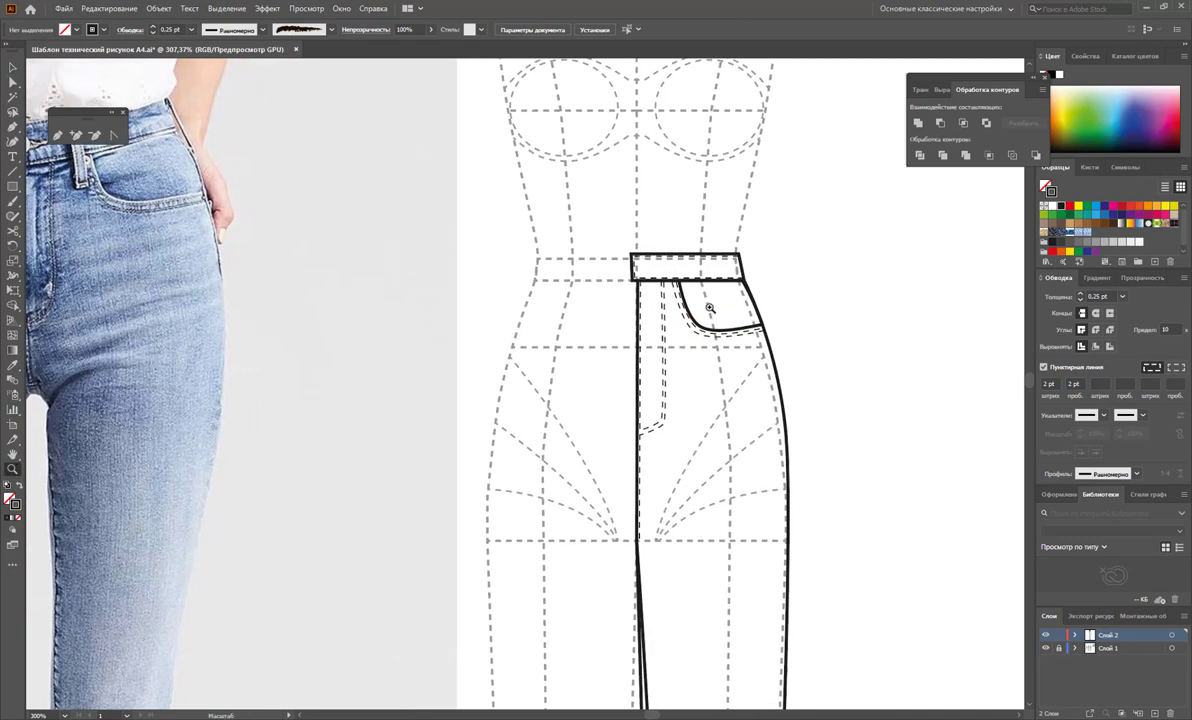
Step: Draw a closed narrow belt-loop outline from the waistband top down past its lower edge
left_click(57, 135)
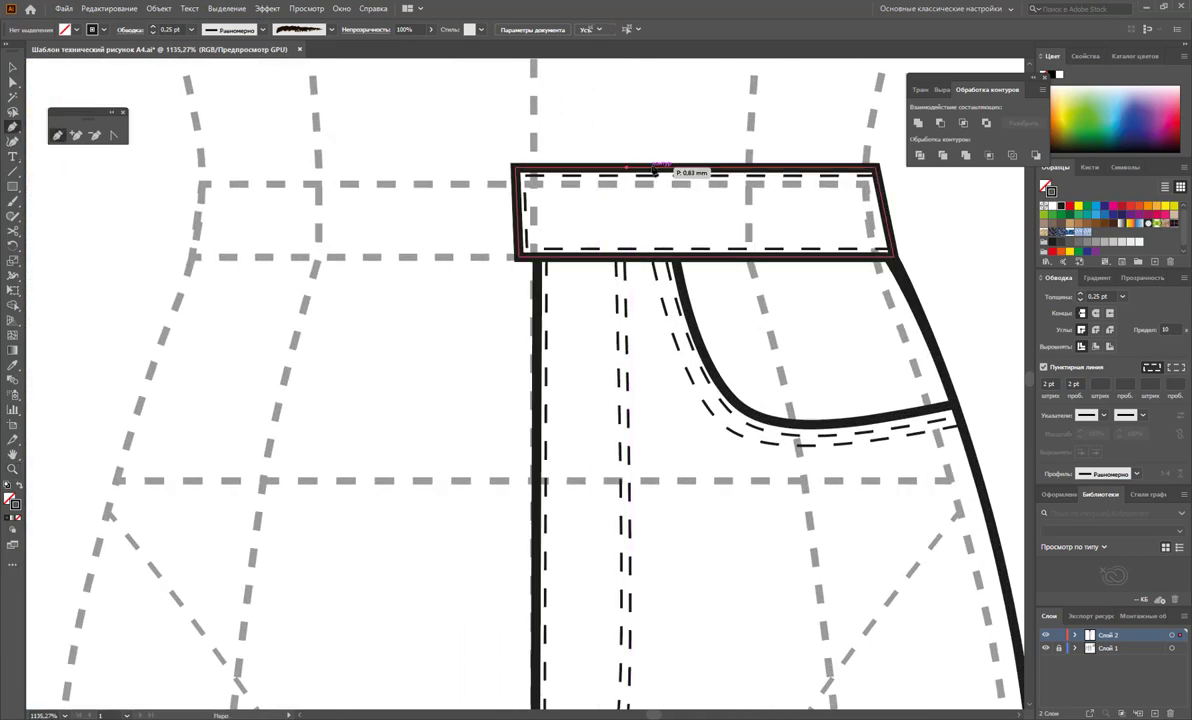
left_click(627, 168)
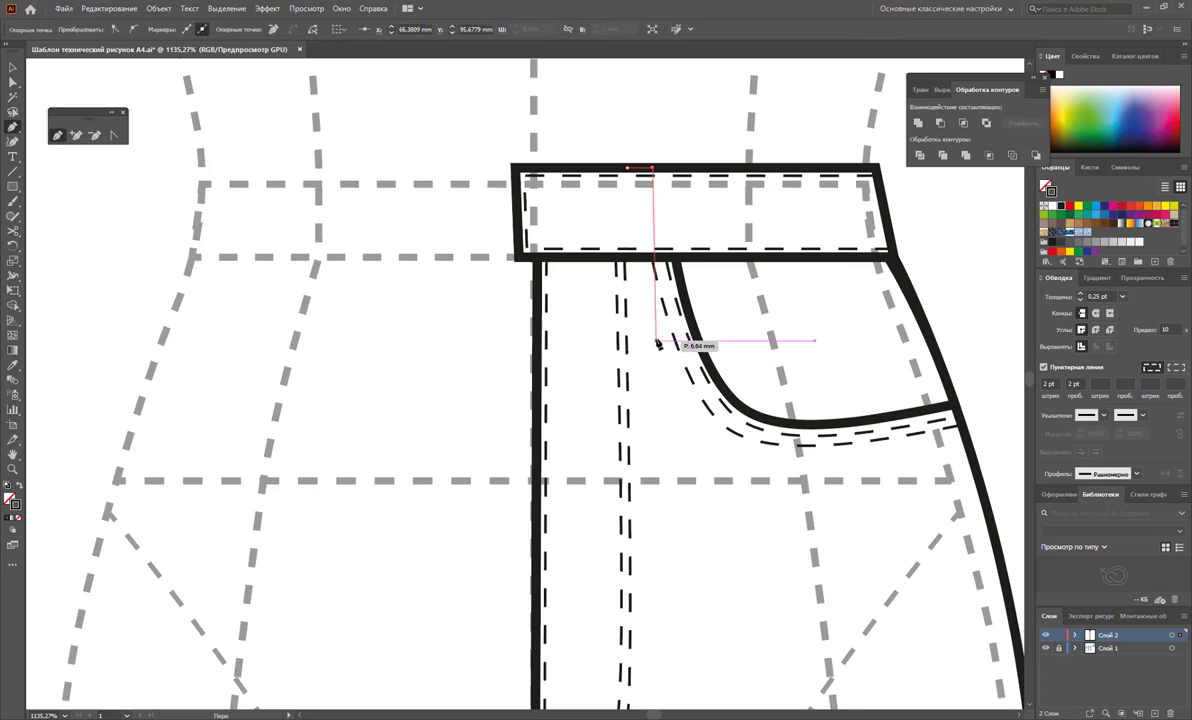
left_click(657, 300)
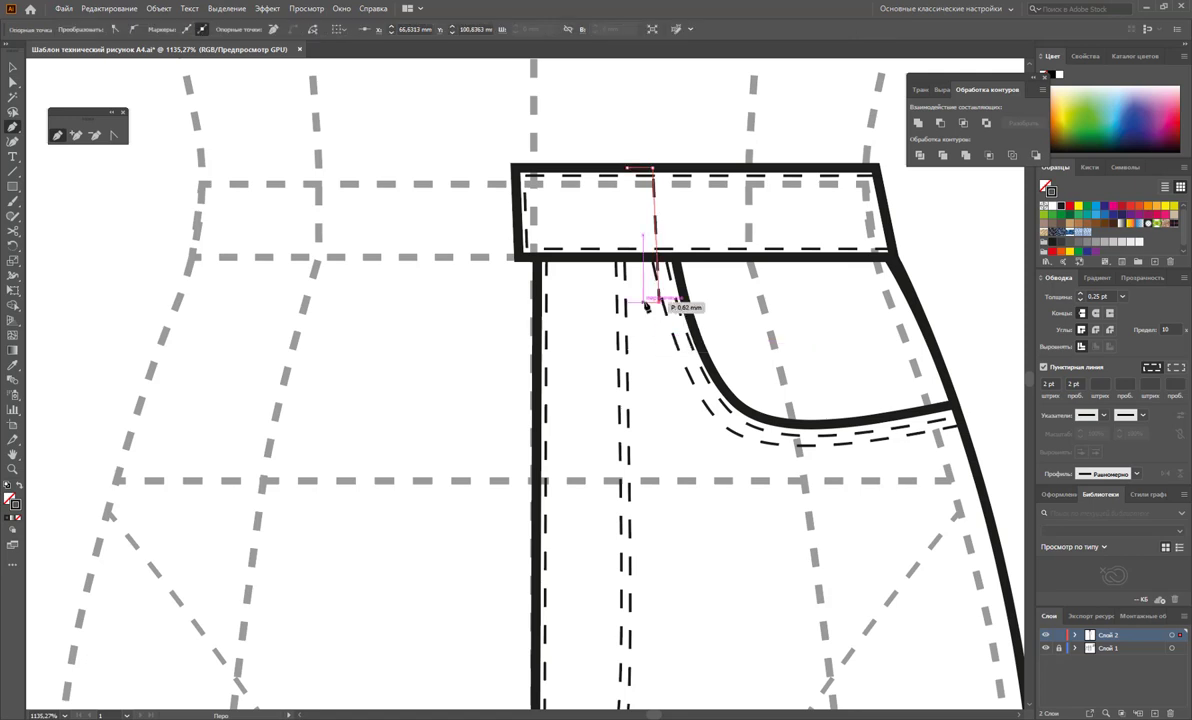
left_click(633, 300)
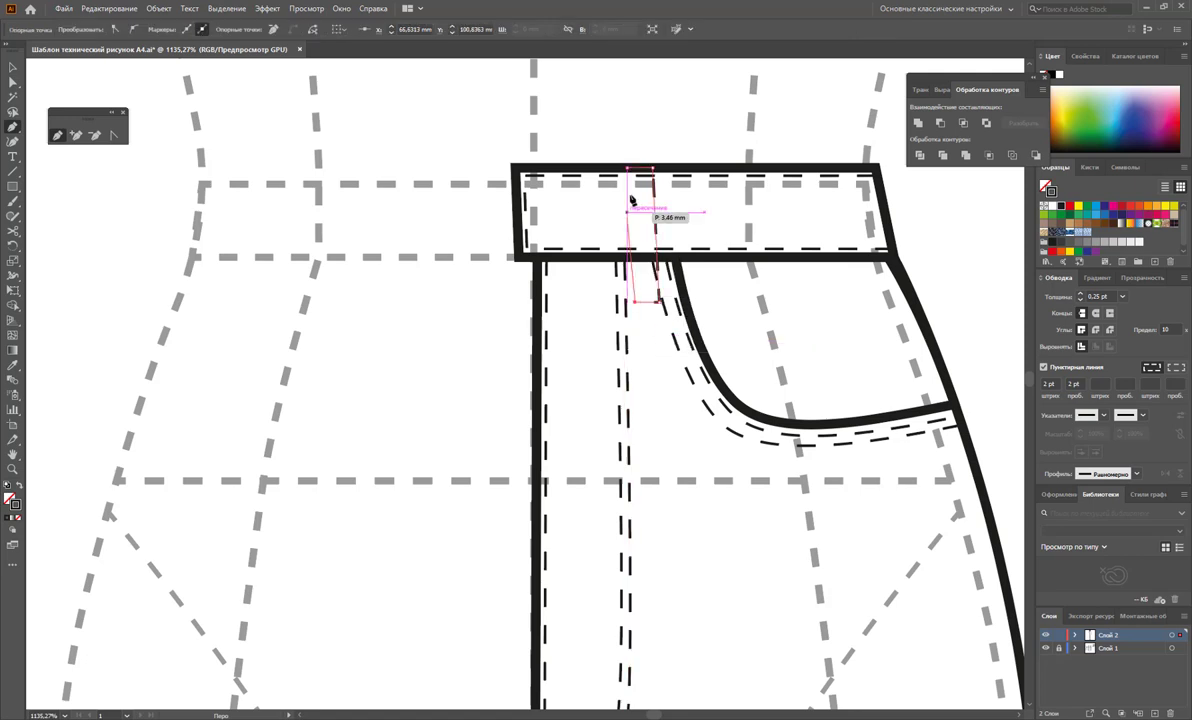
left_click(627, 168)
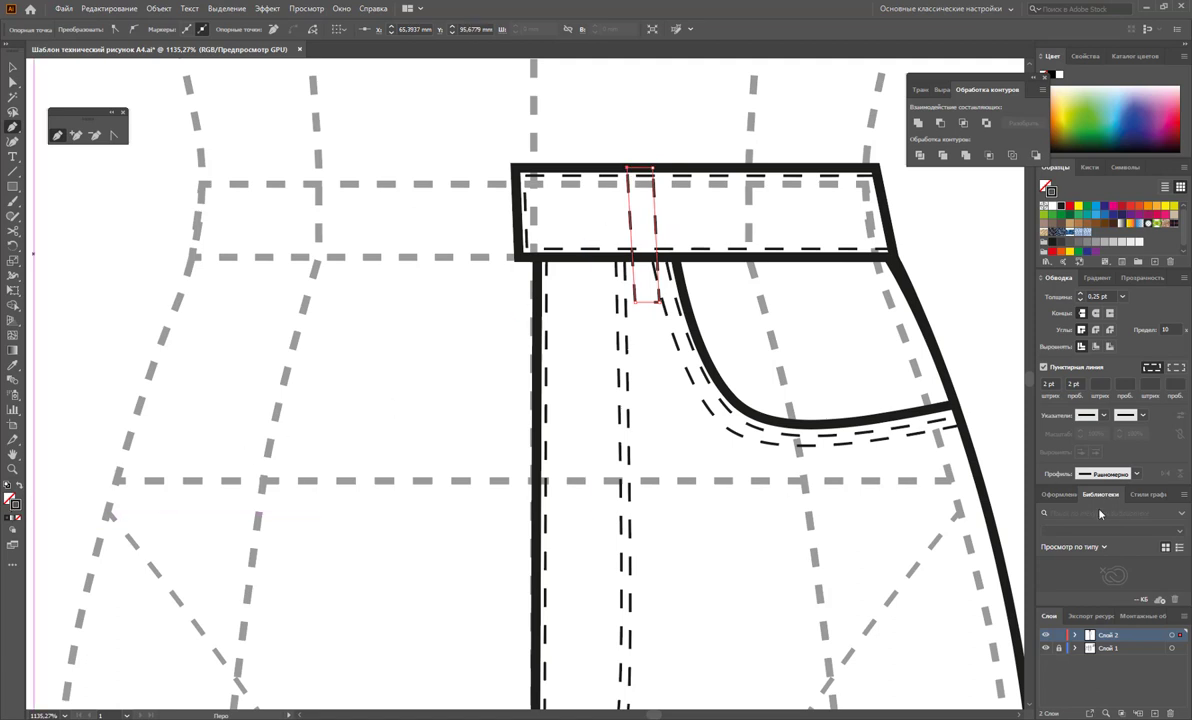
Step: Make the belt loop outline a solid 1 pt stroke
left_click(1043, 368)
left_click(1122, 296)
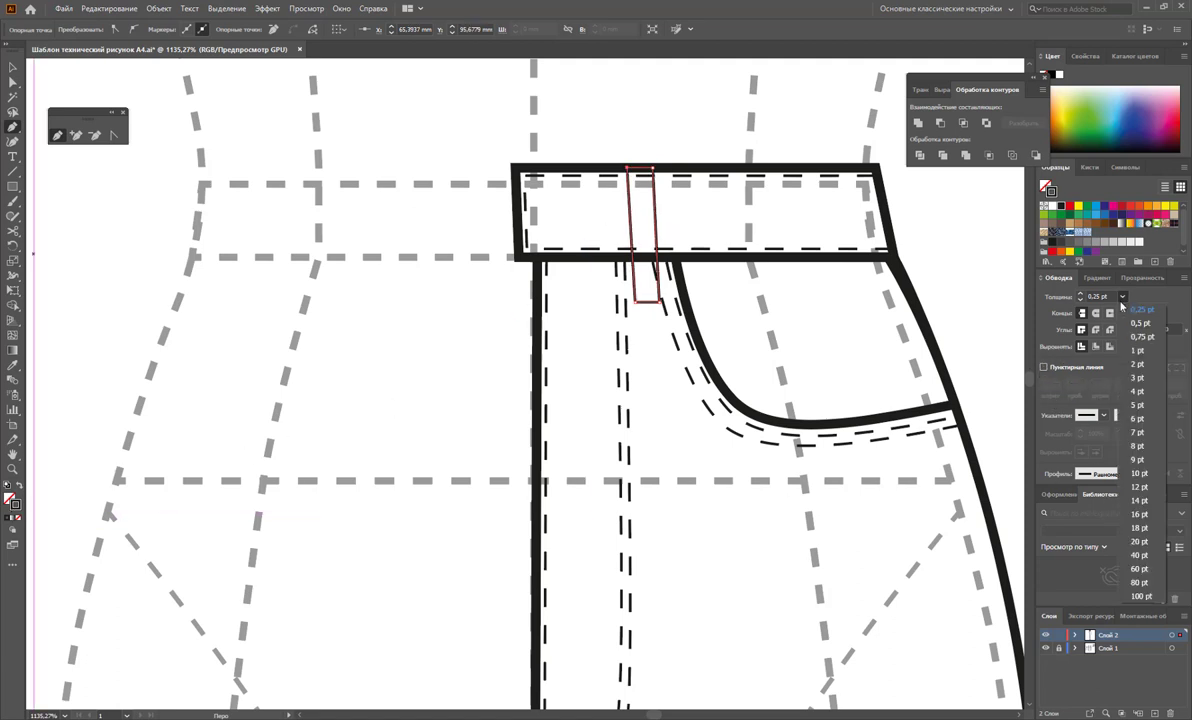
left_click(1136, 351)
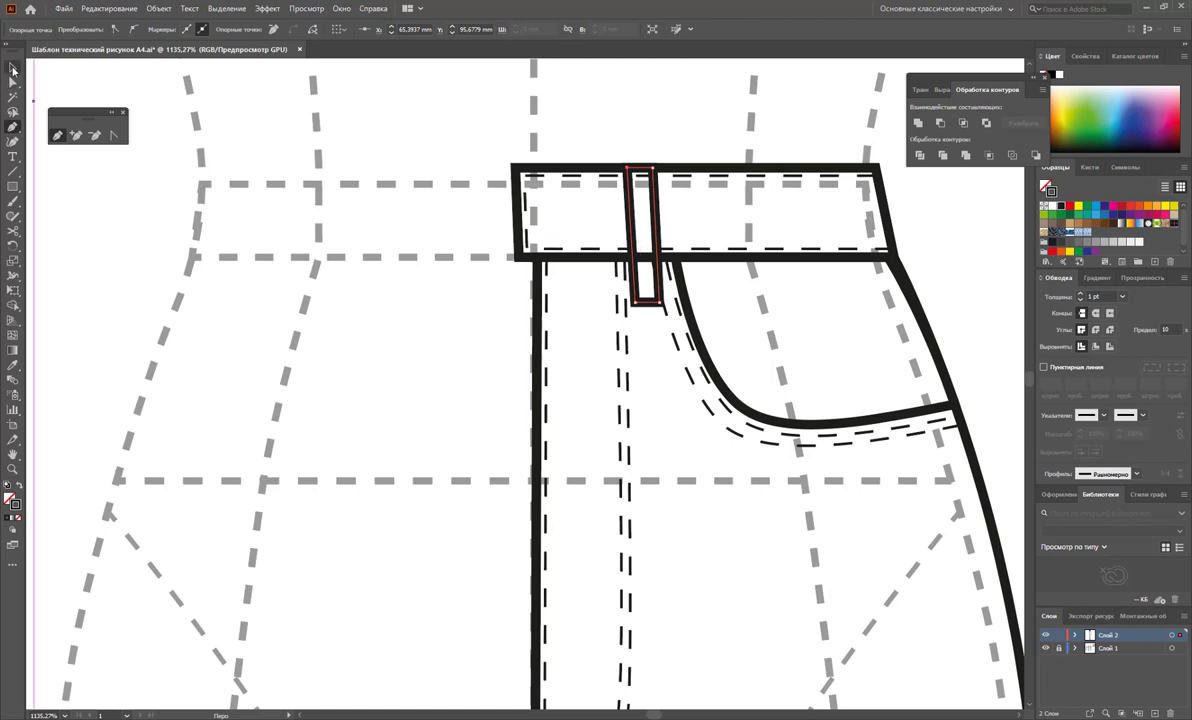
key("ctrl+shift+a")
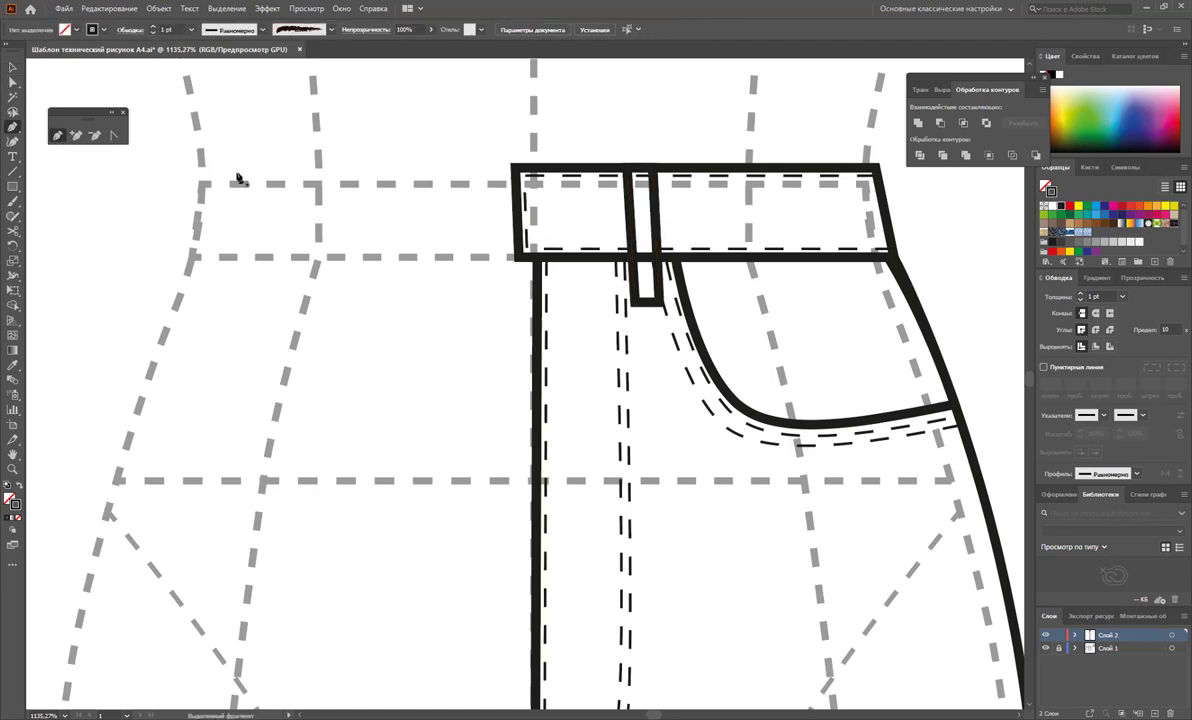
Step: Draw a line down the belt loop and eyedrop the dashed stitch style onto it
left_click(633, 174)
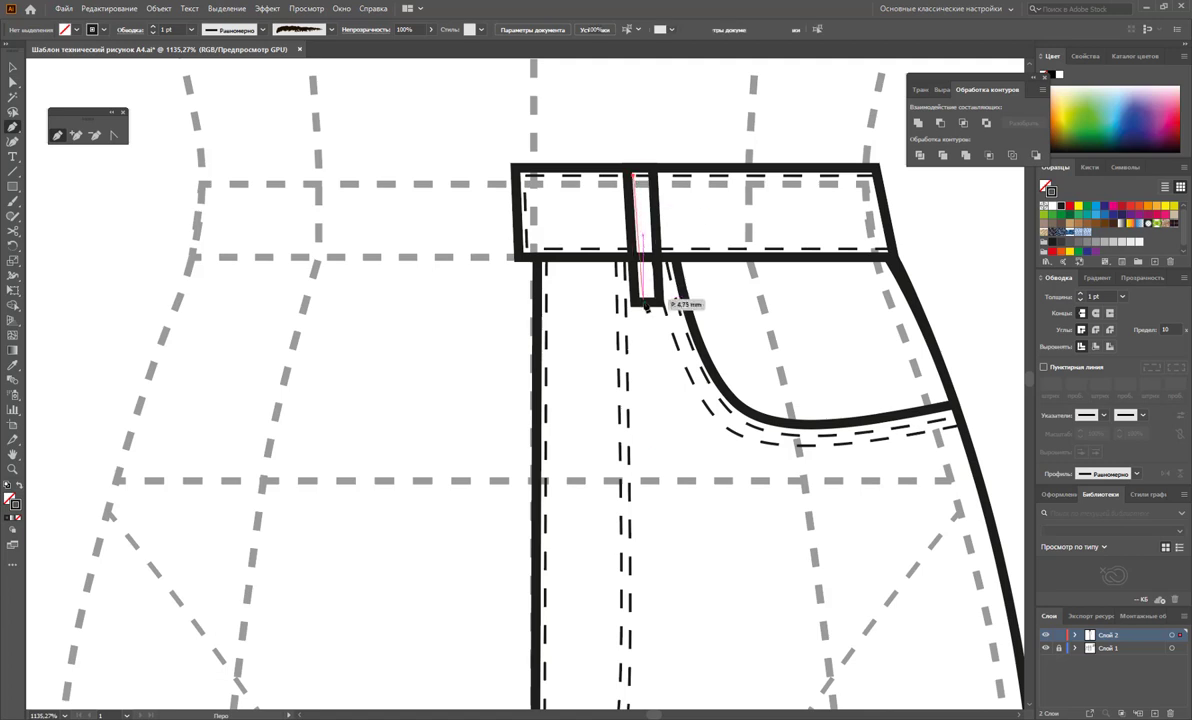
left_click(638, 298)
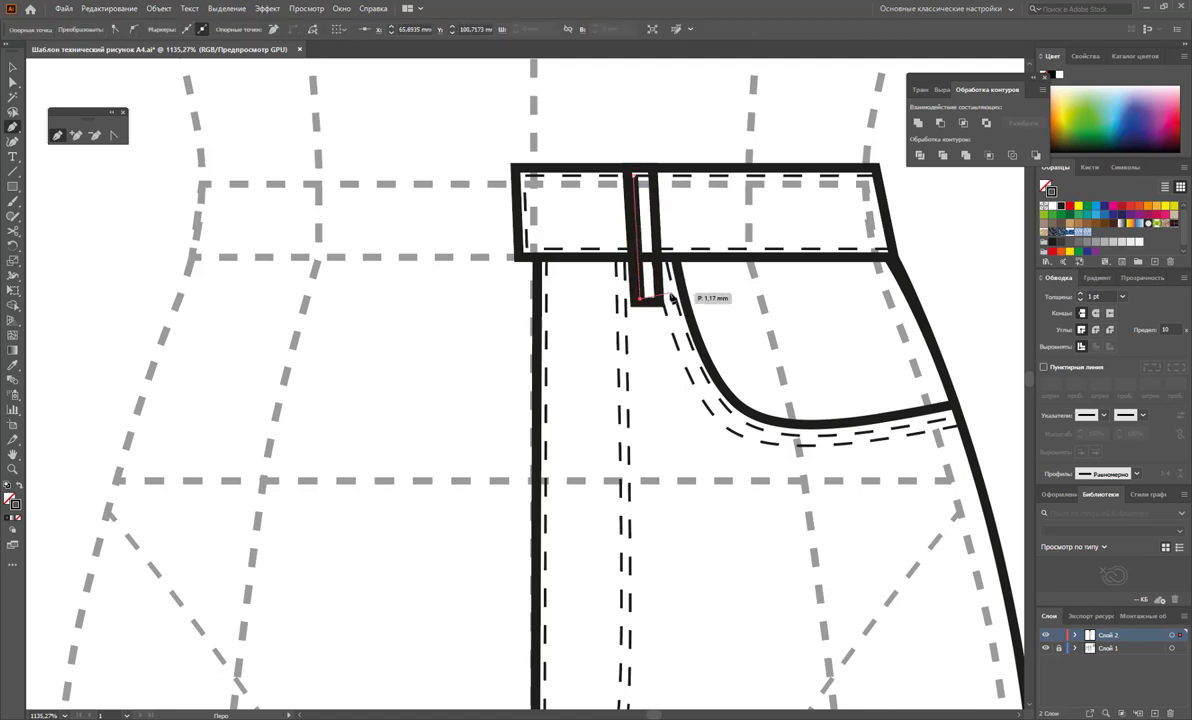
key("ctrl+shift+a")
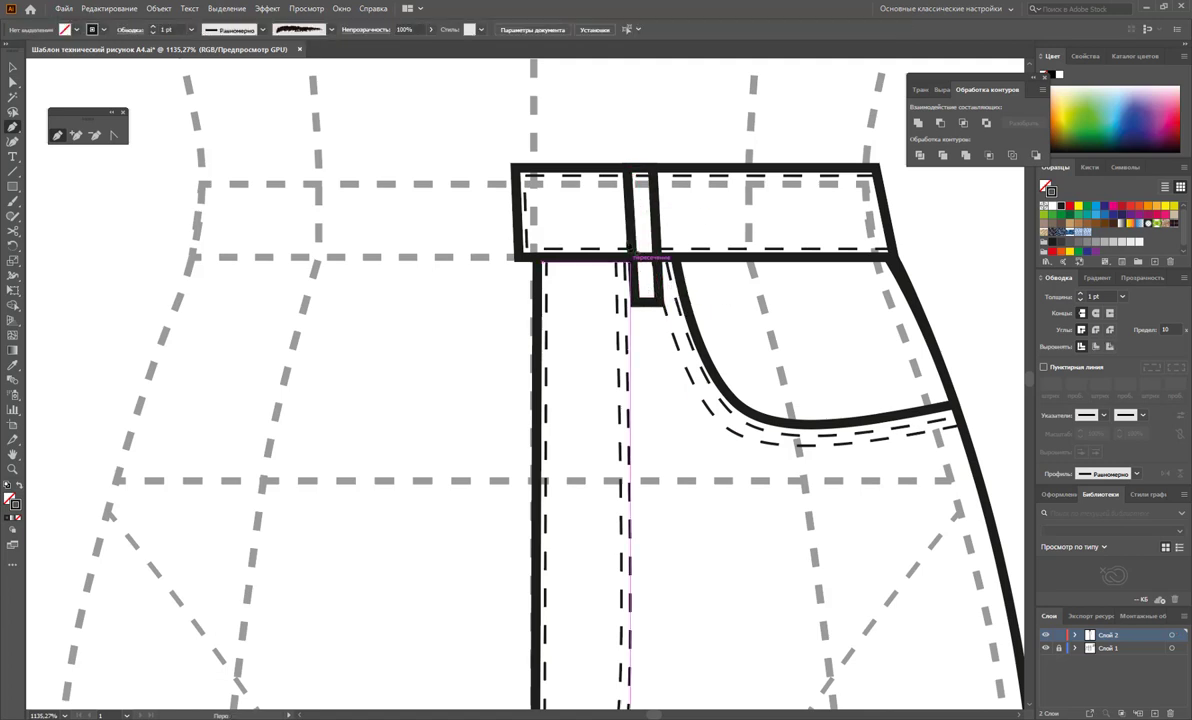
key("backslash")
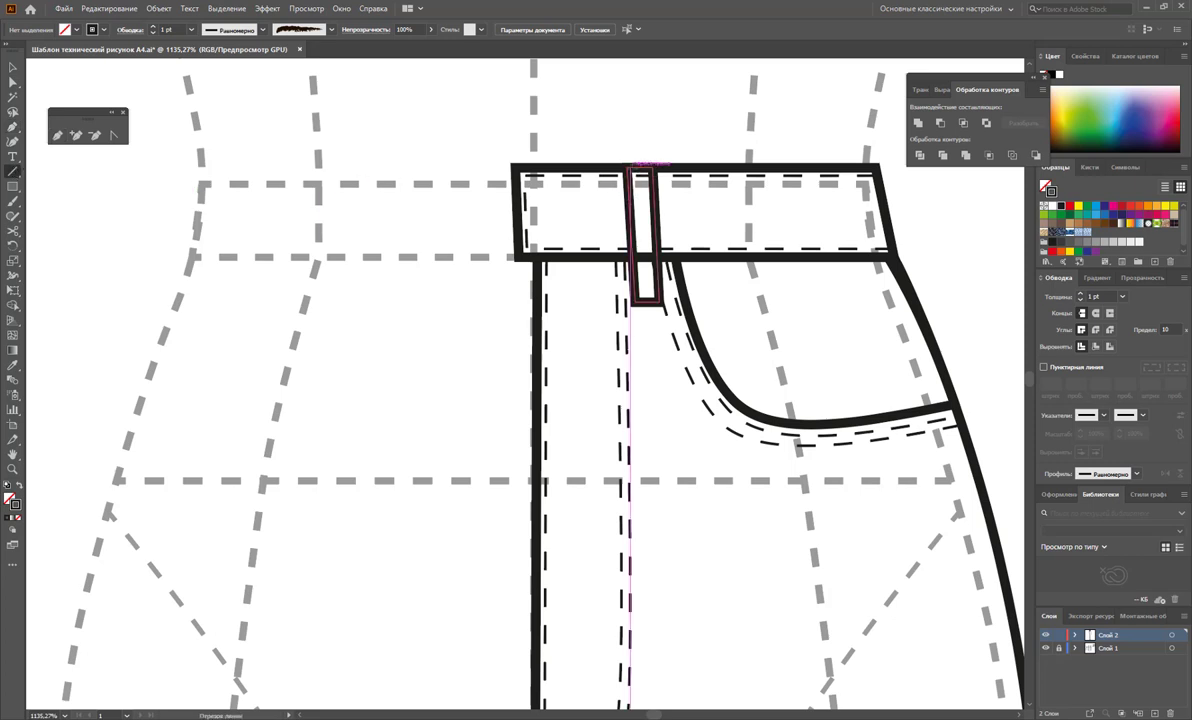
left_click_drag(640, 167, 640, 300)
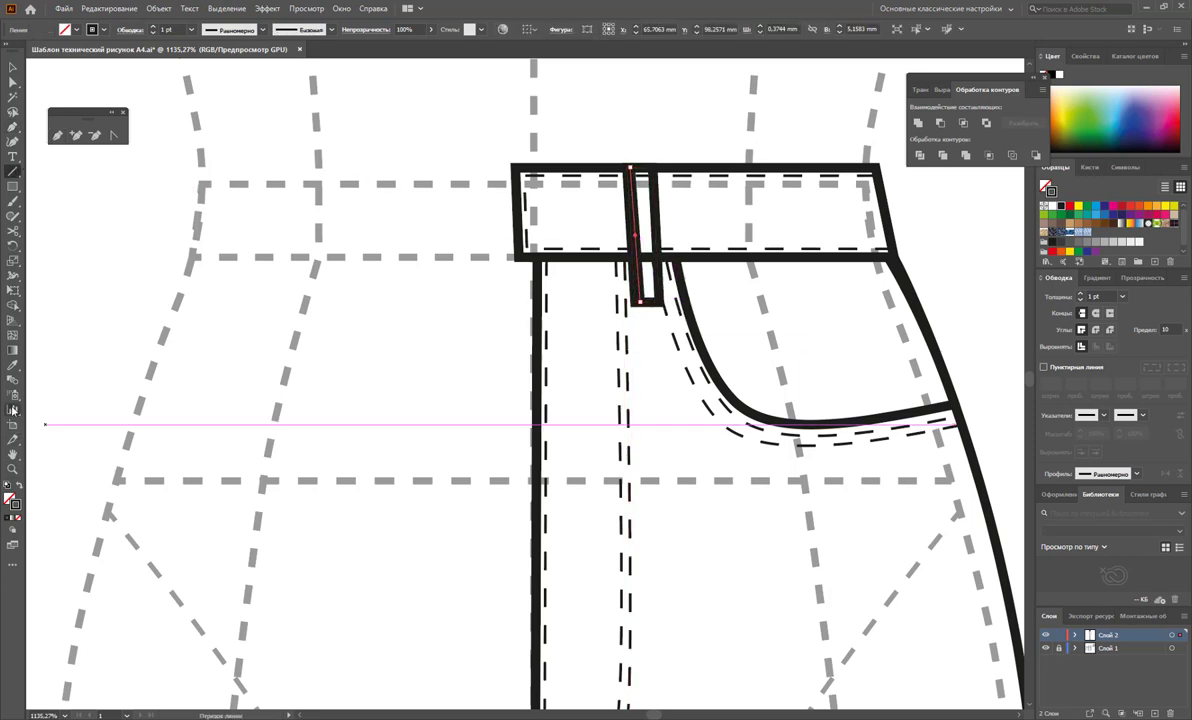
left_click(14, 367)
left_click(689, 378)
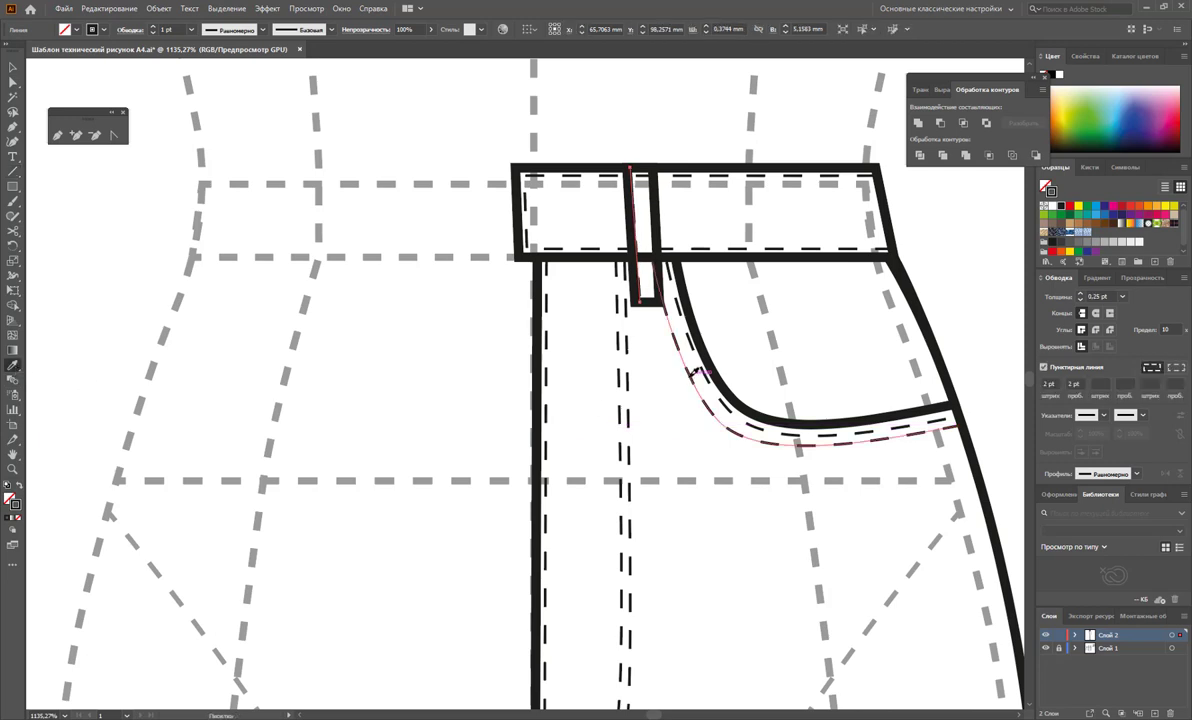
Step: Draw a second stitch line down the belt loop and deselect it
left_click(13, 170)
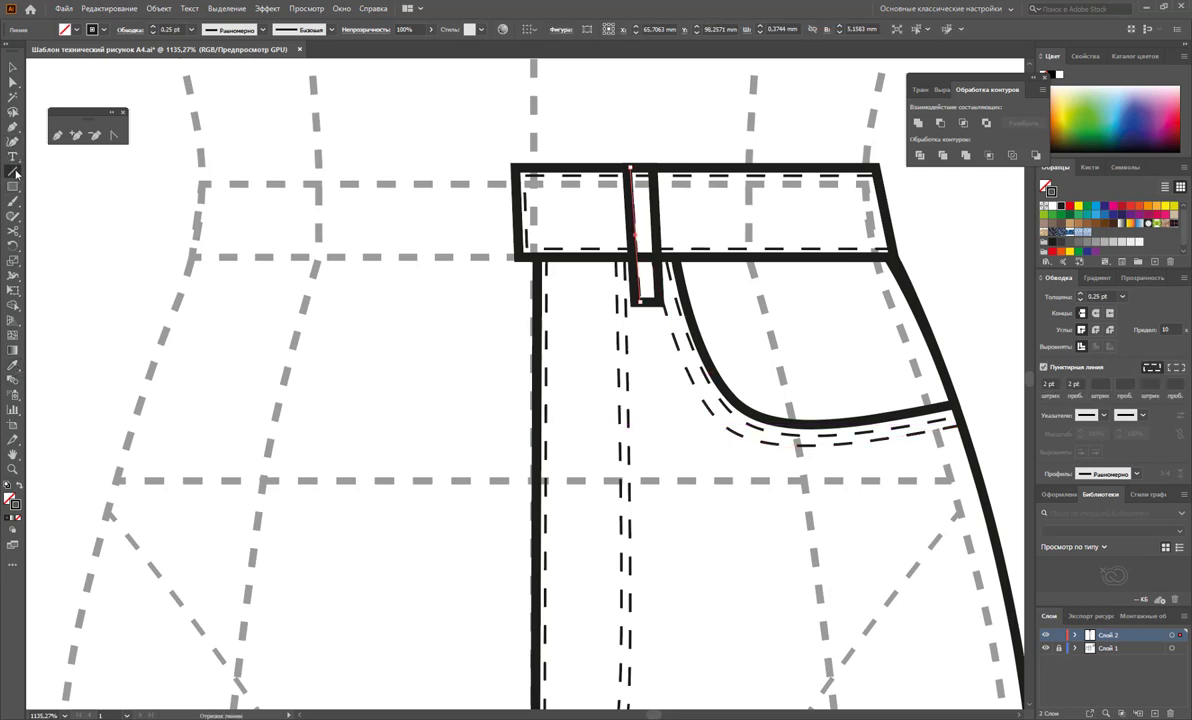
left_click_drag(629, 167, 656, 301)
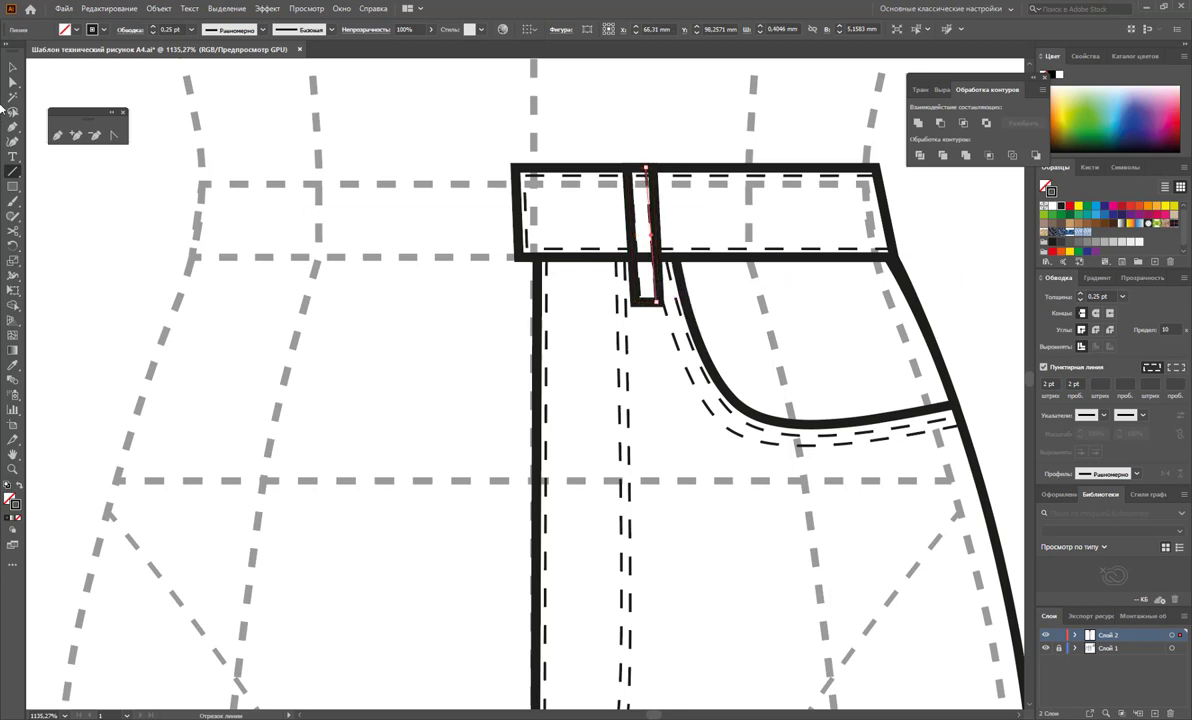
left_click(13, 67)
left_click(932, 237)
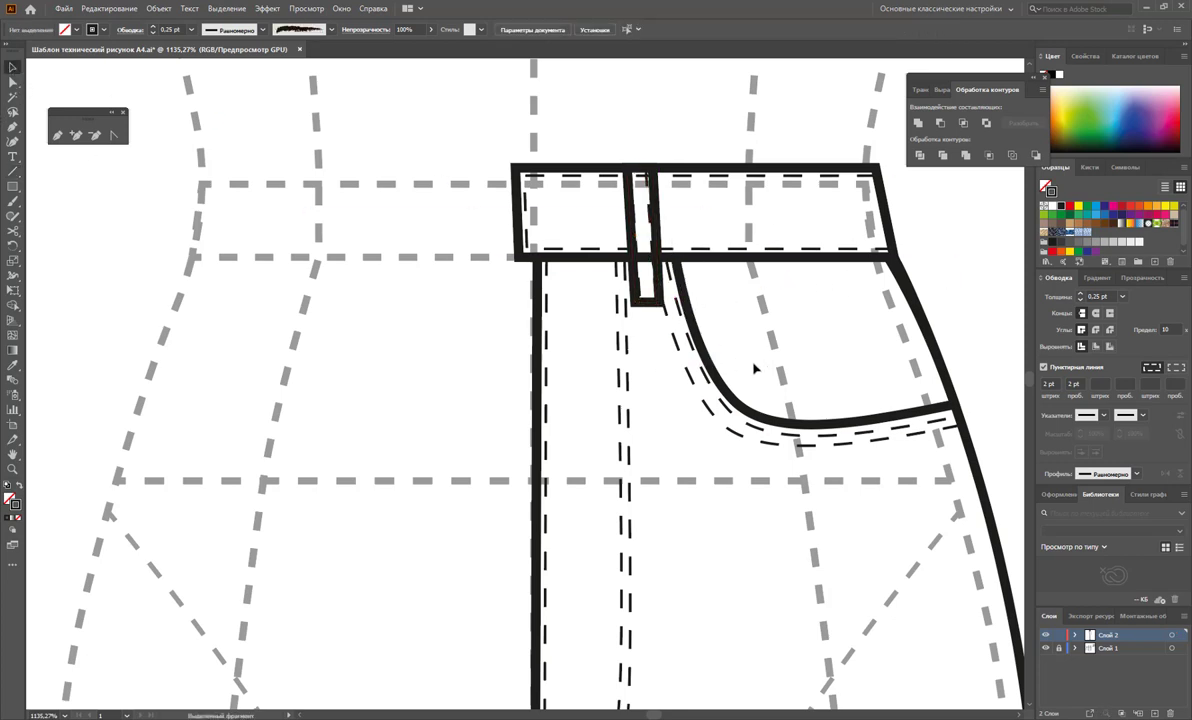
key("z")
scroll(418, 404, "down", 2)
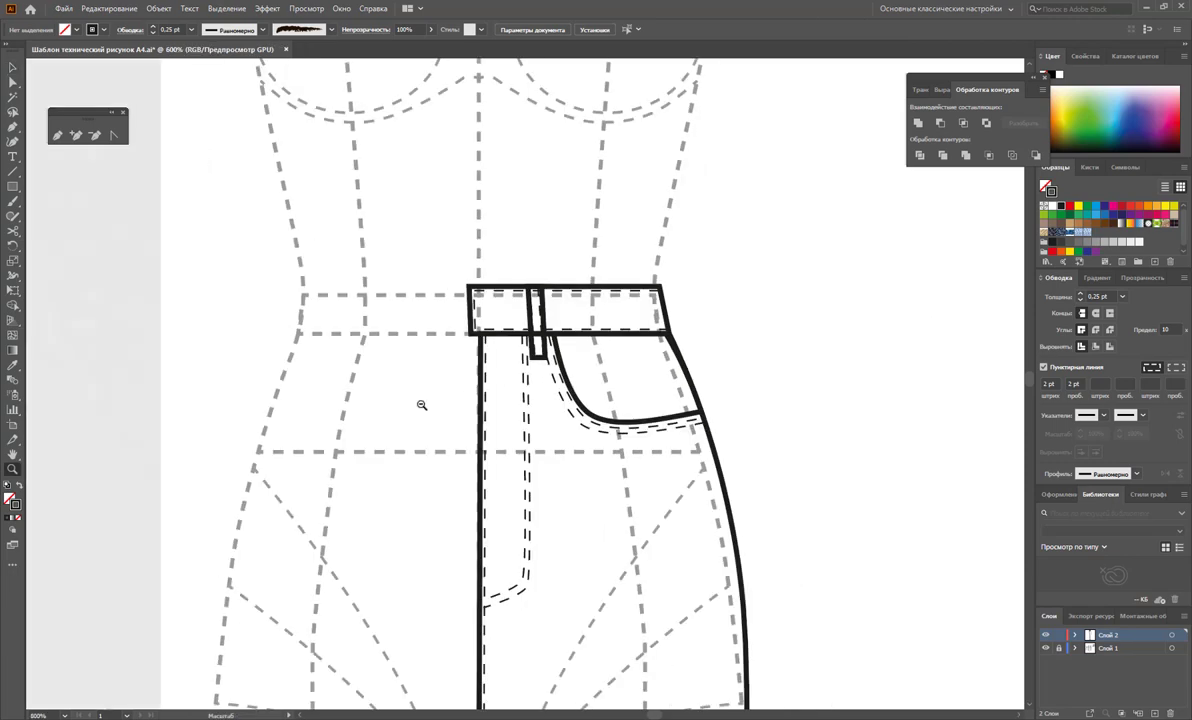
scroll(404, 439, "up", 1)
scroll(352, 388, "down", 1)
scroll(352, 388, "down", 10)
scroll(200, 412, "down", 1)
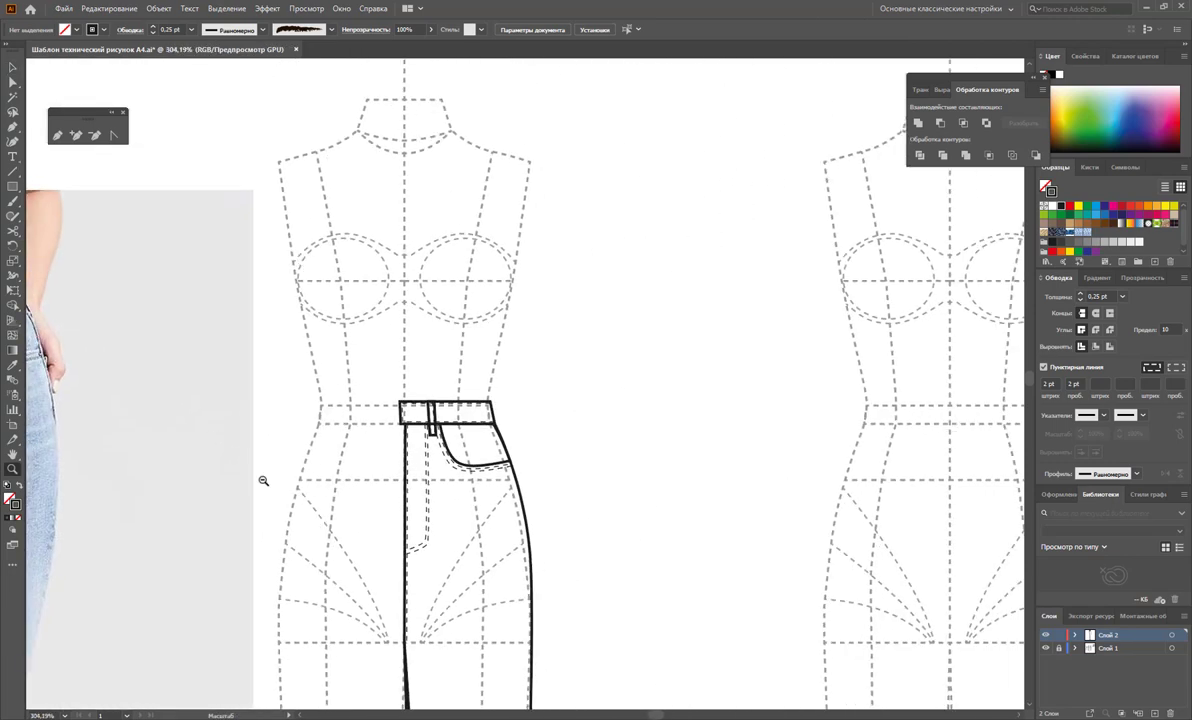
scroll(346, 487, "down", 3)
scroll(657, 716, "left", 3)
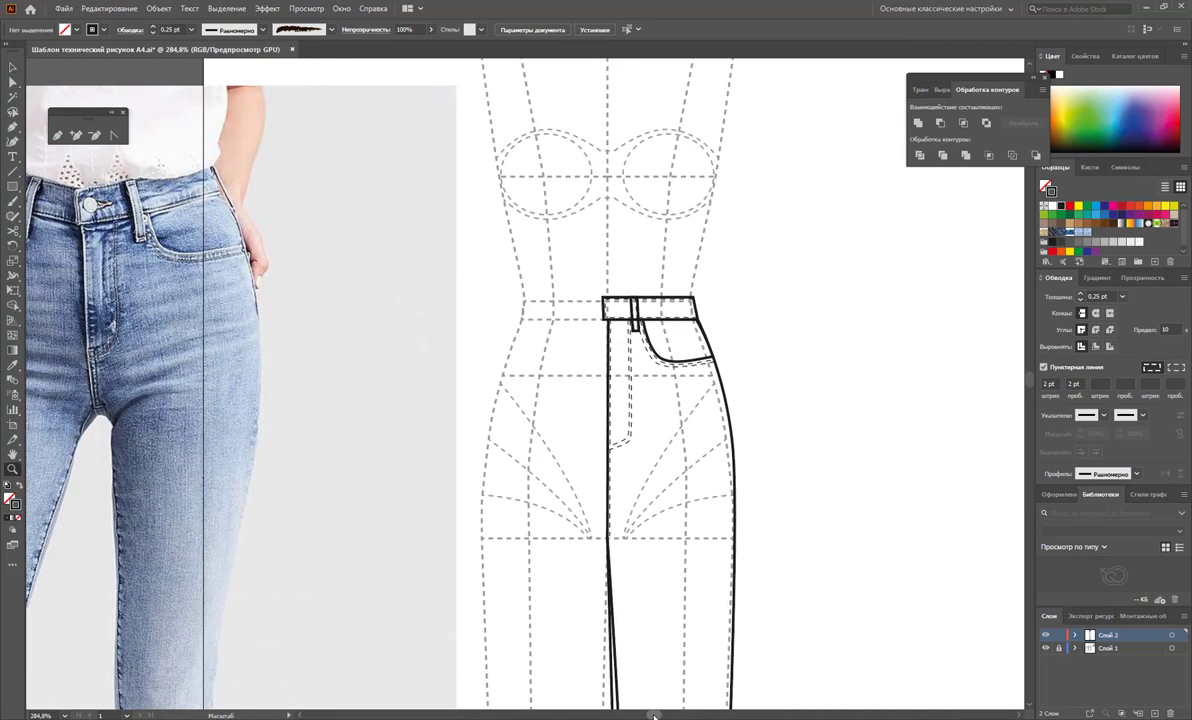
scroll(651, 716, "left", 3)
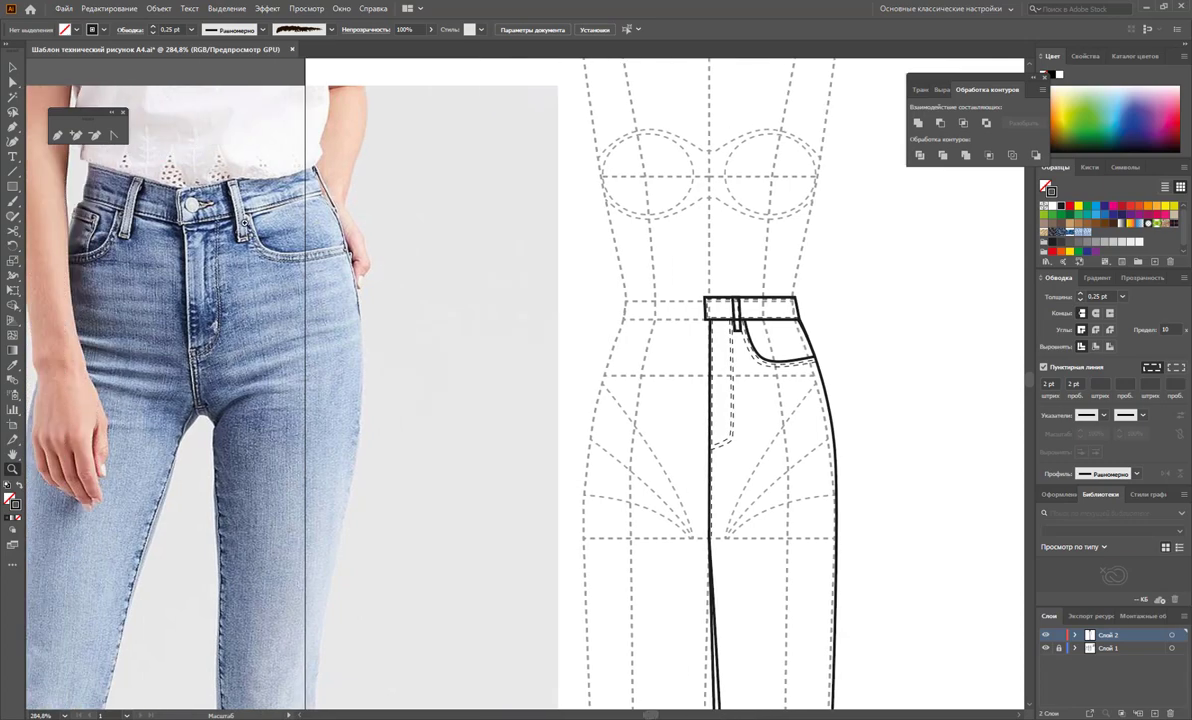
scroll(716, 314, "up", 2)
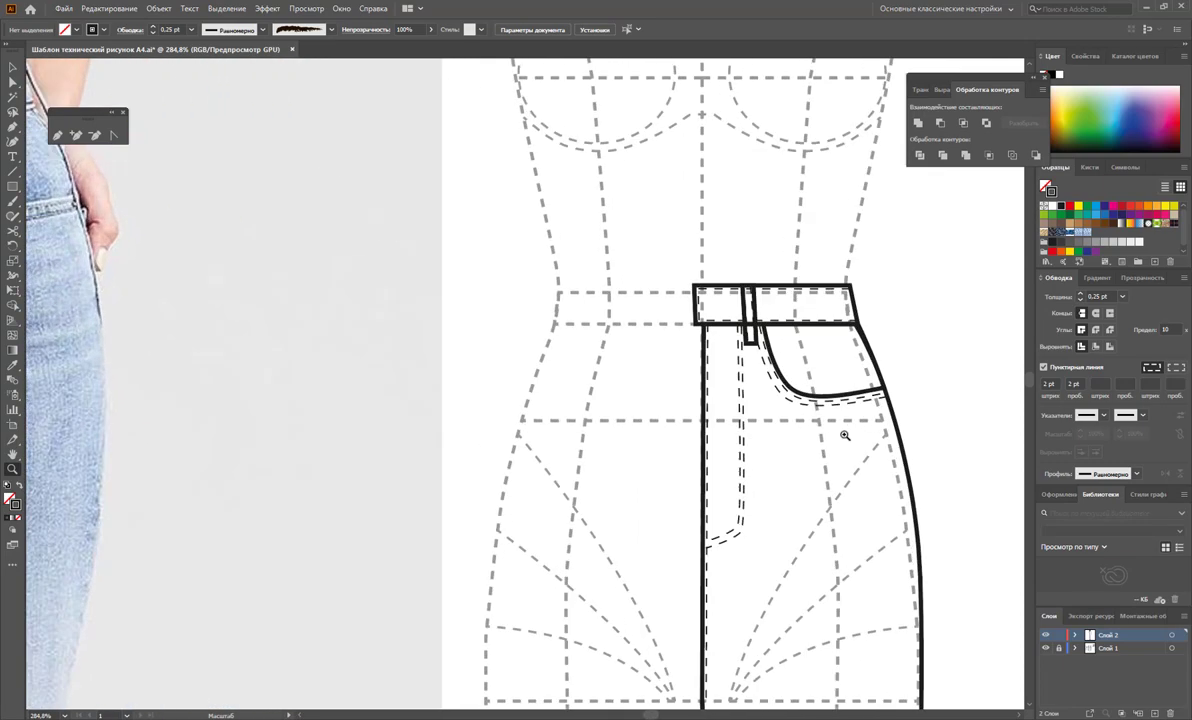
scroll(716, 314, "up", 1)
scroll(716, 314, "up", 1)
scroll(716, 314, "up", 1)
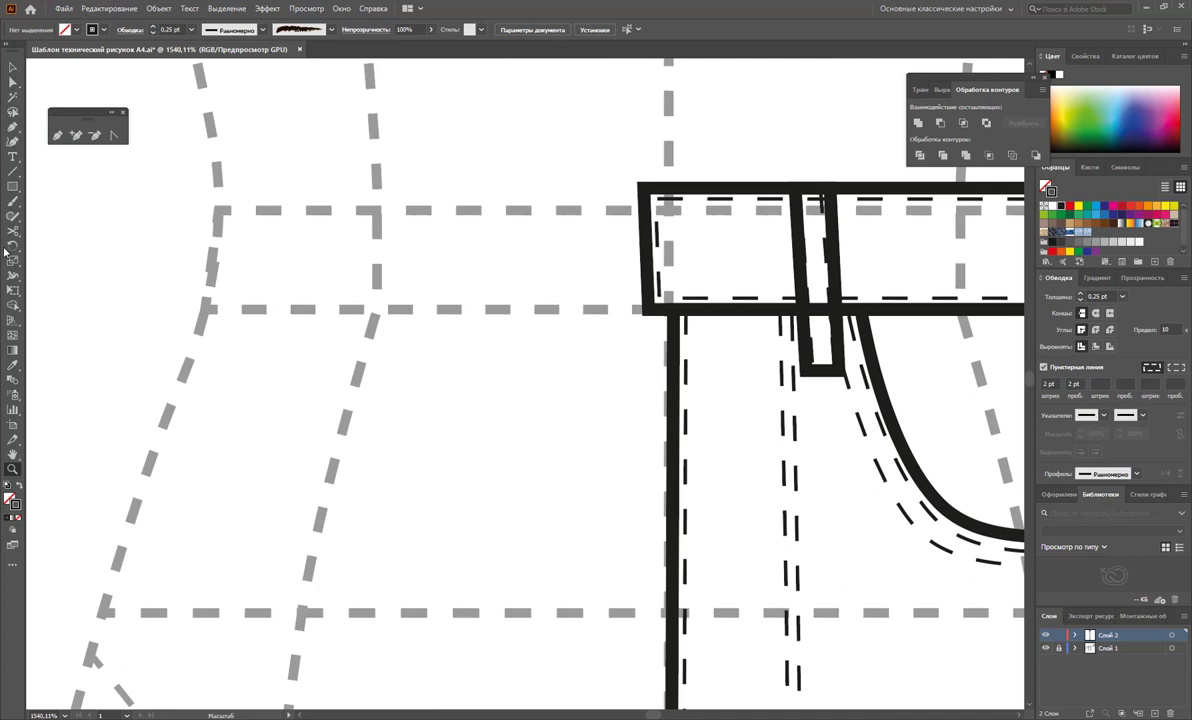
Step: Draw a small teardrop path on the waistband with a solid 0.75 pt outline and a circle over it
left_click(57, 135)
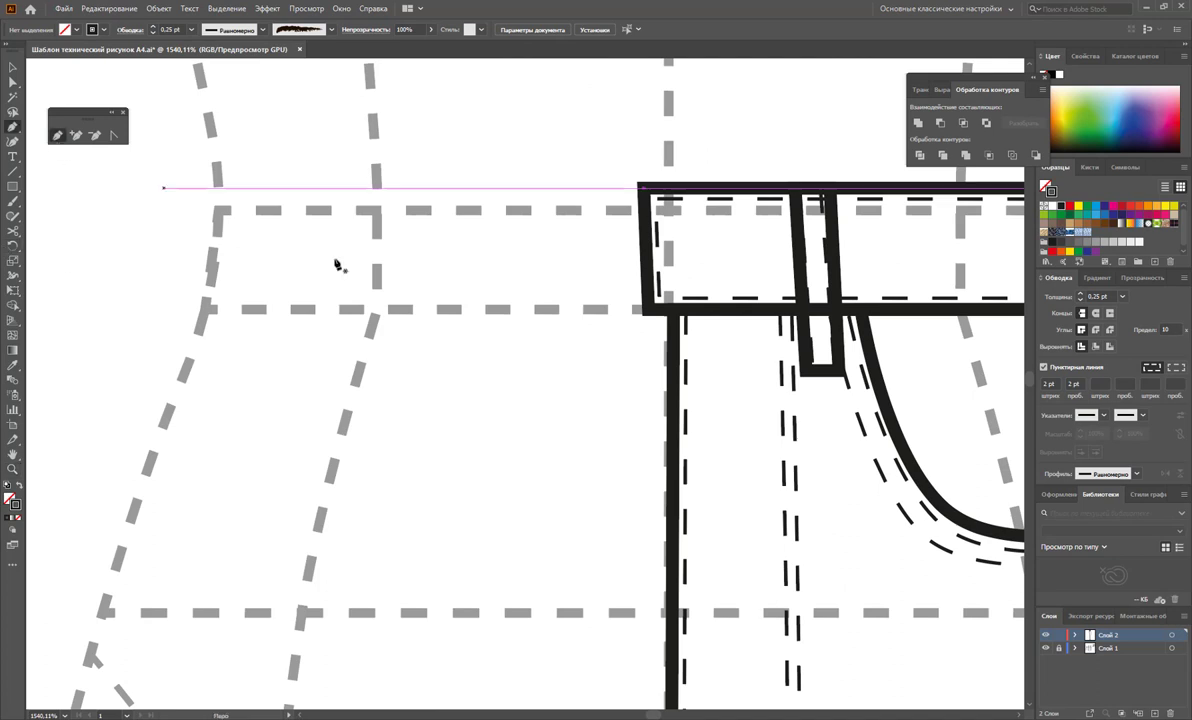
left_click(683, 241)
left_click(757, 248)
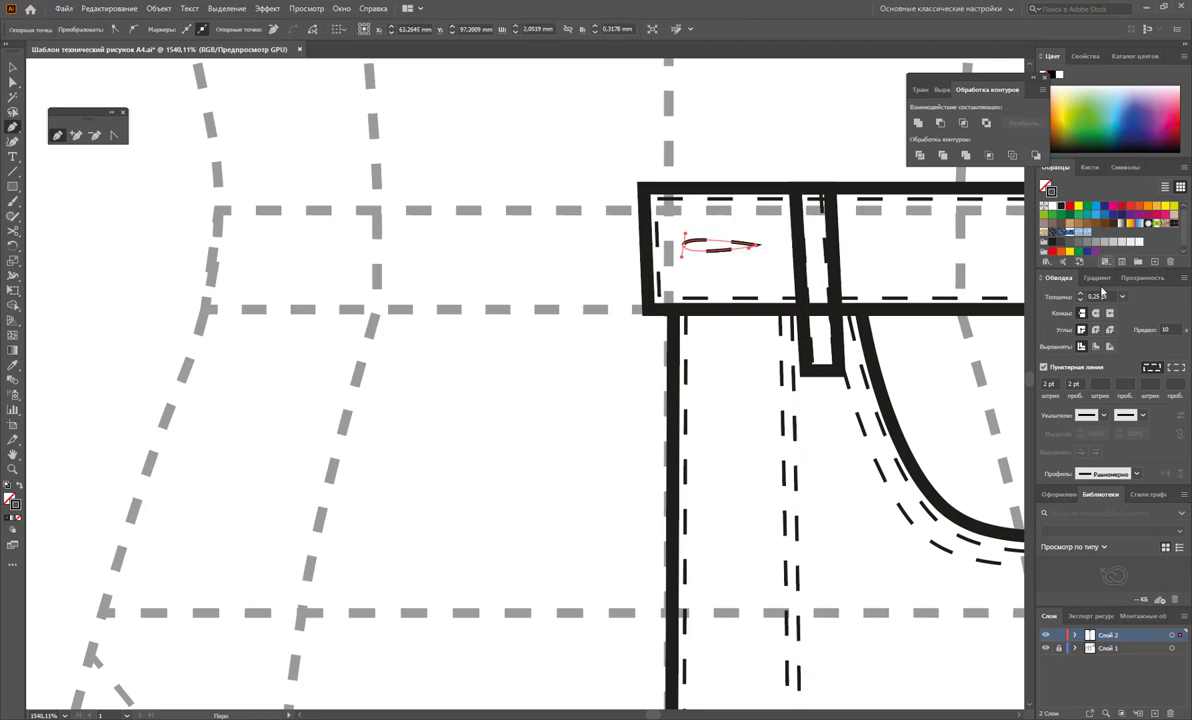
left_click(1123, 298)
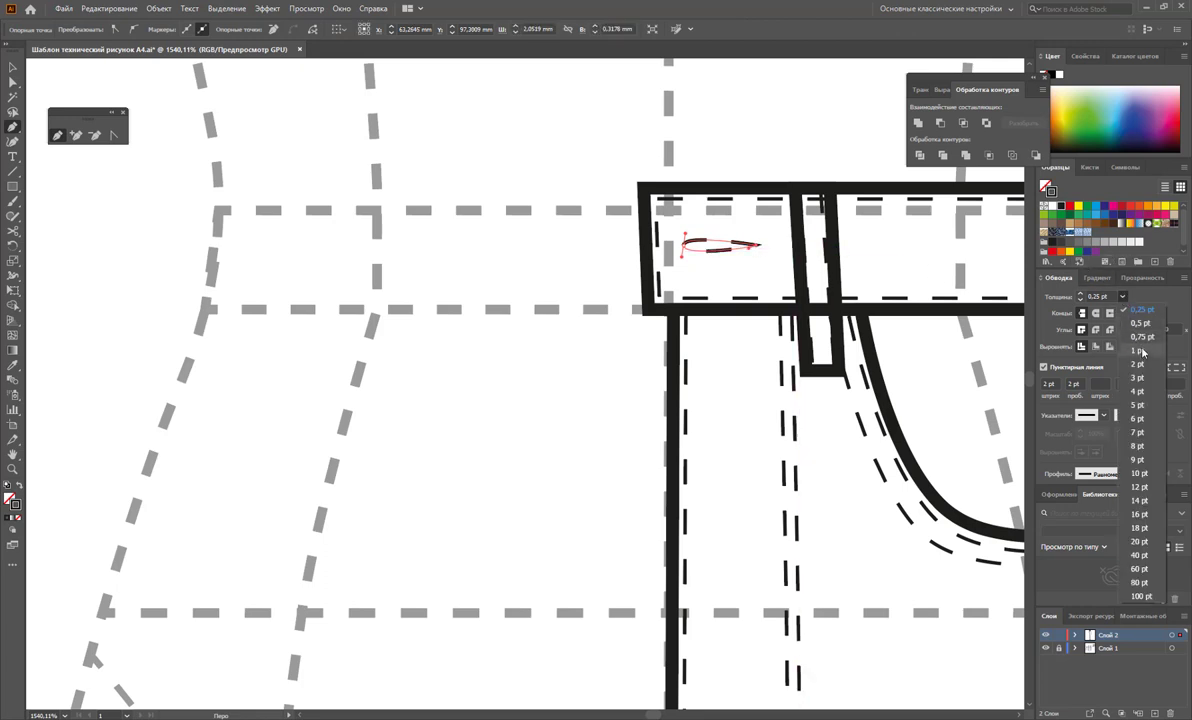
left_click(1135, 339)
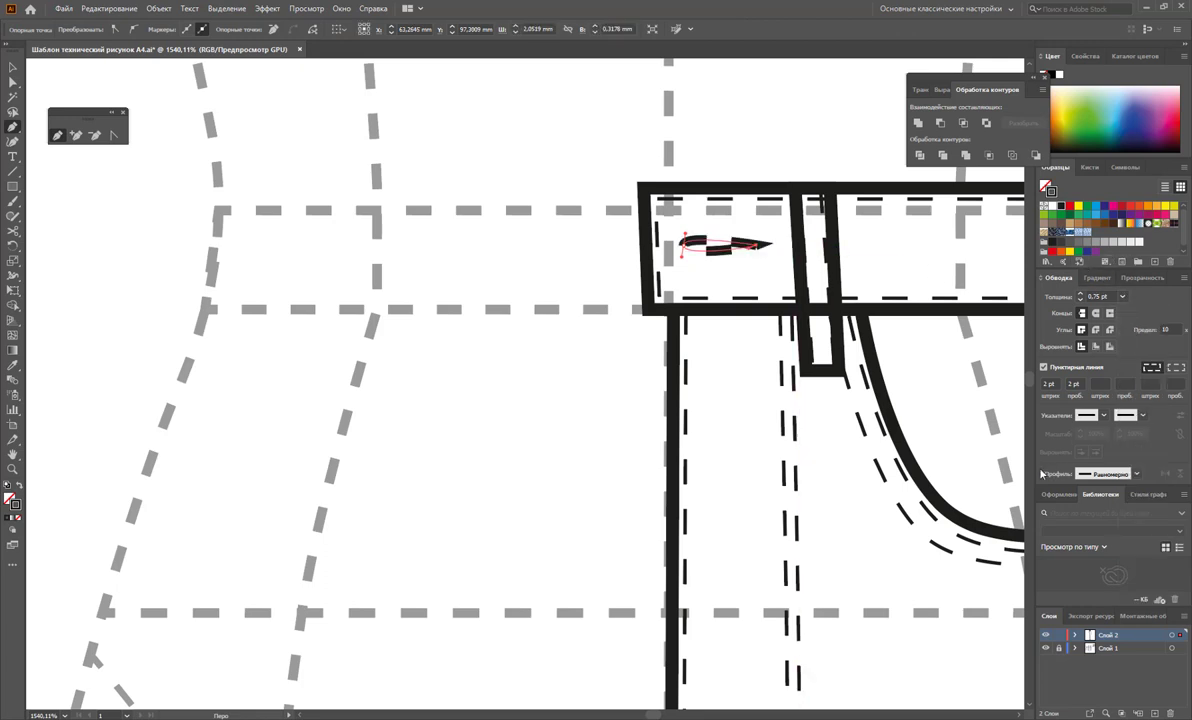
left_click(1044, 368)
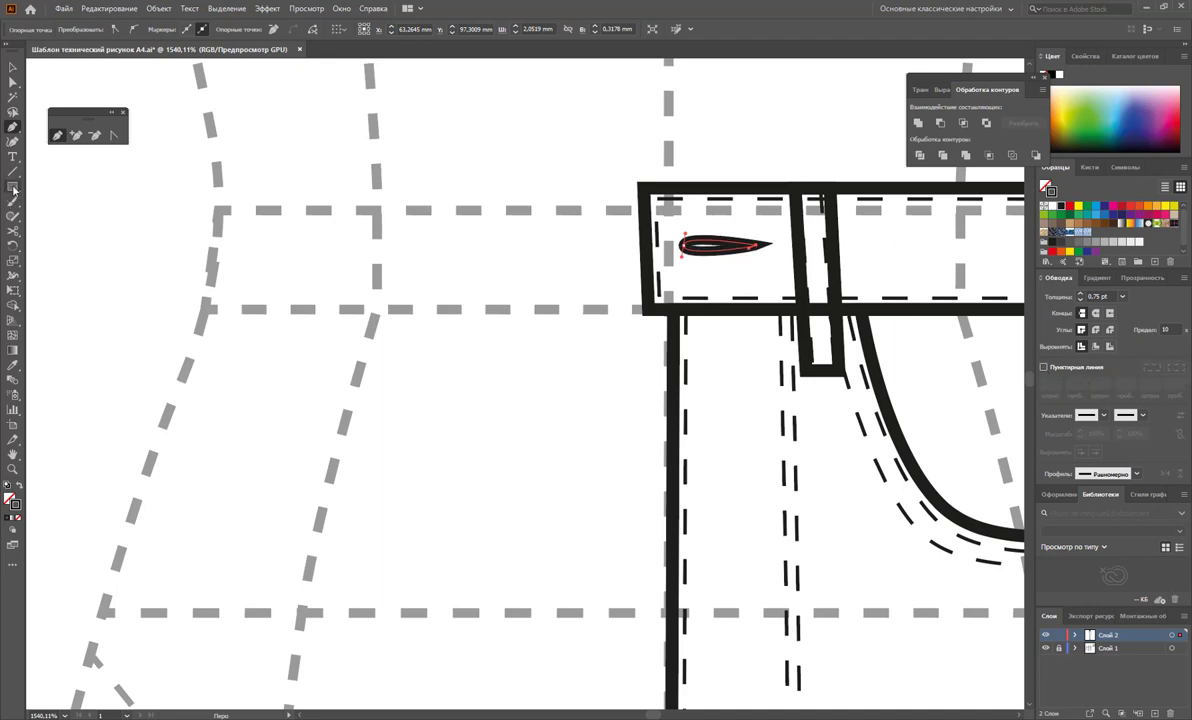
left_click_drag(13, 188, 60, 202)
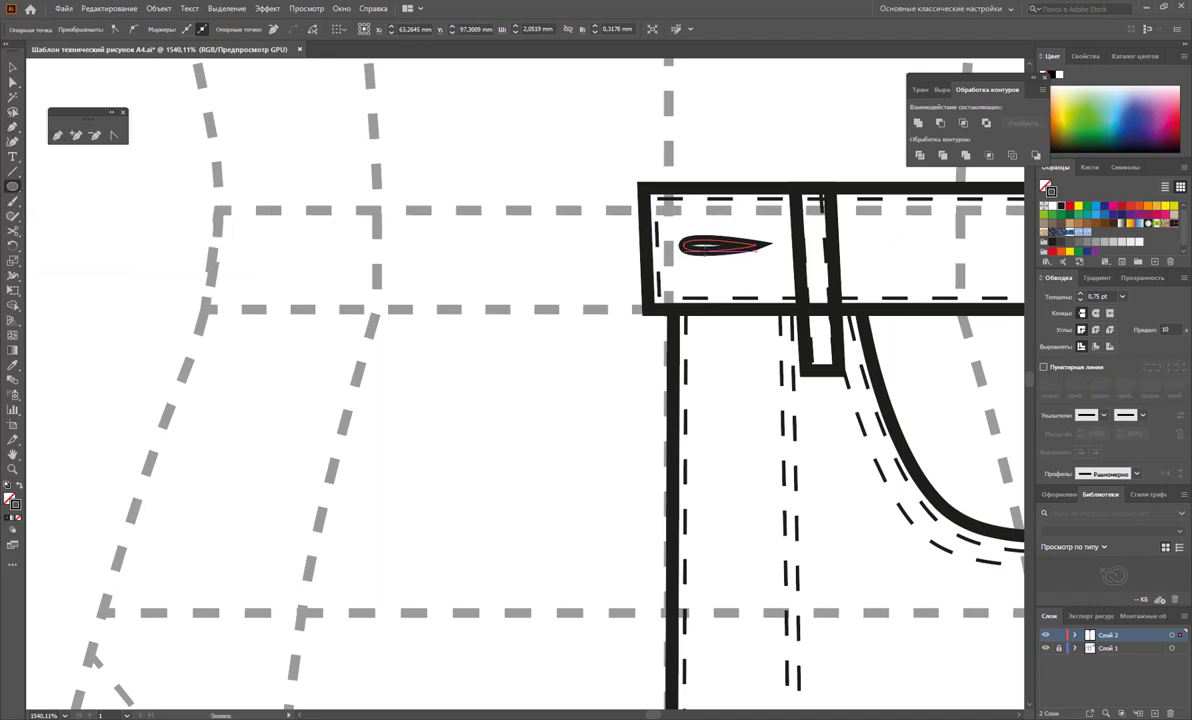
left_click_drag(700, 245, 728, 272)
Step: Give the circle a grey gradient fill and a black 0.5 pt outline
left_click(13, 67)
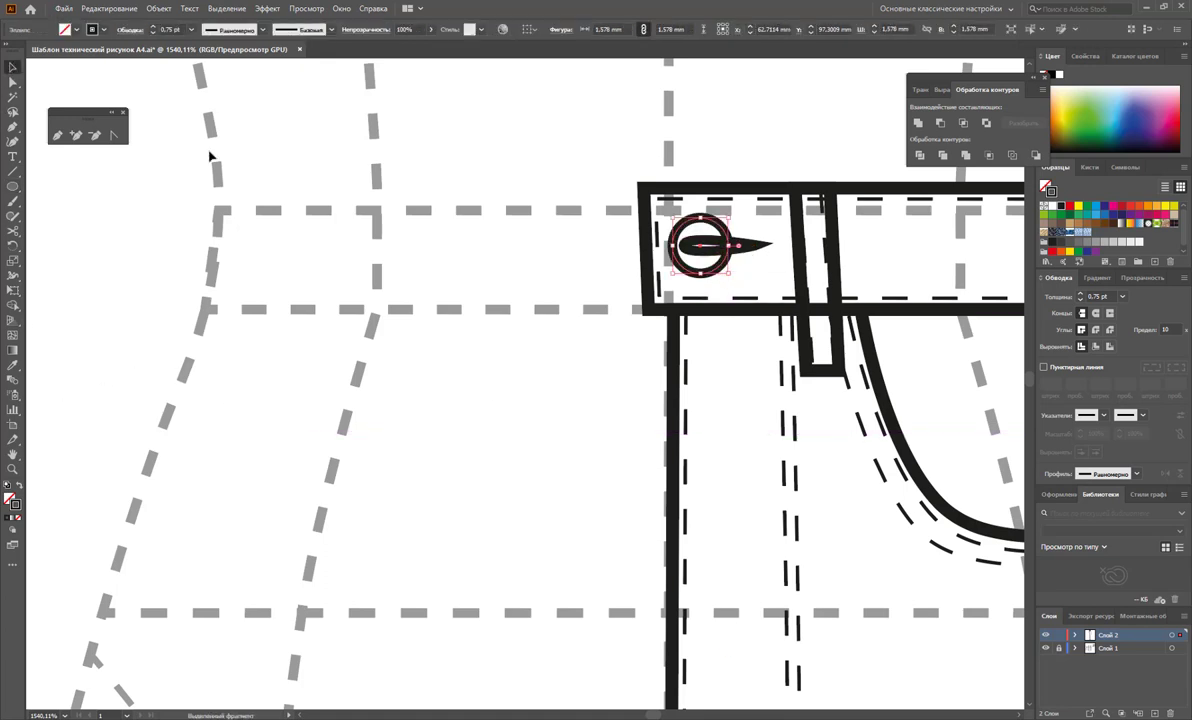
left_click(1121, 224)
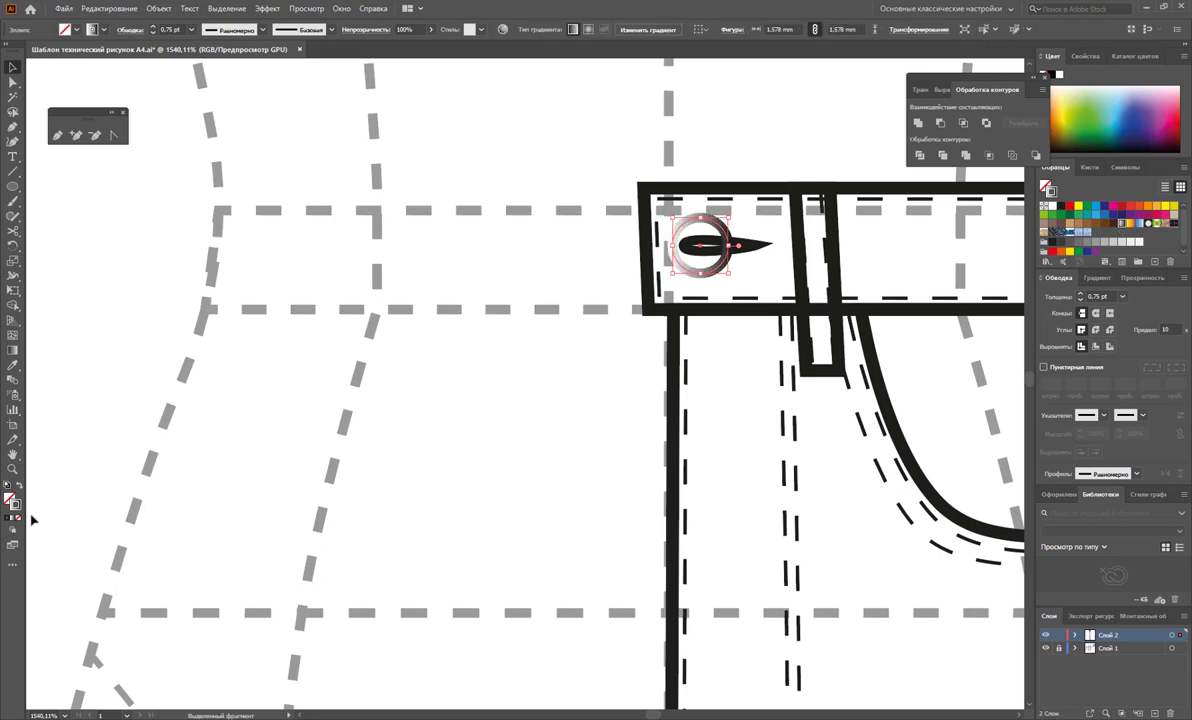
left_click(19, 485)
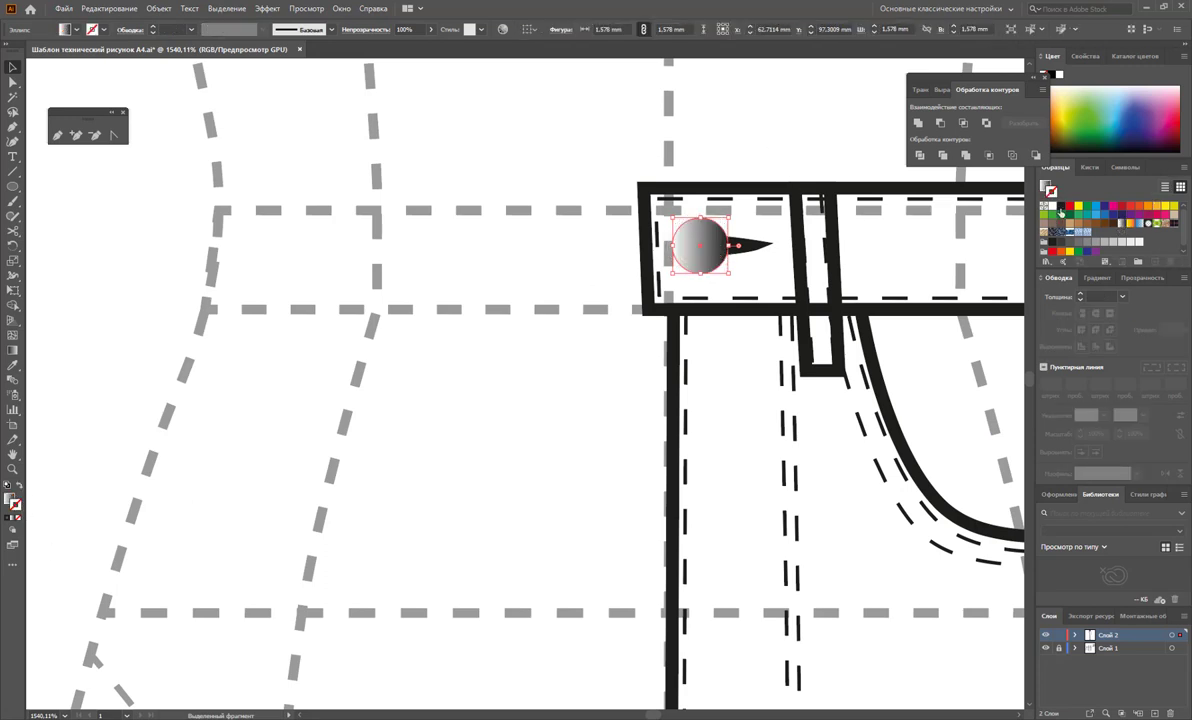
left_click(1060, 208)
left_click(1122, 297)
left_click(1100, 318)
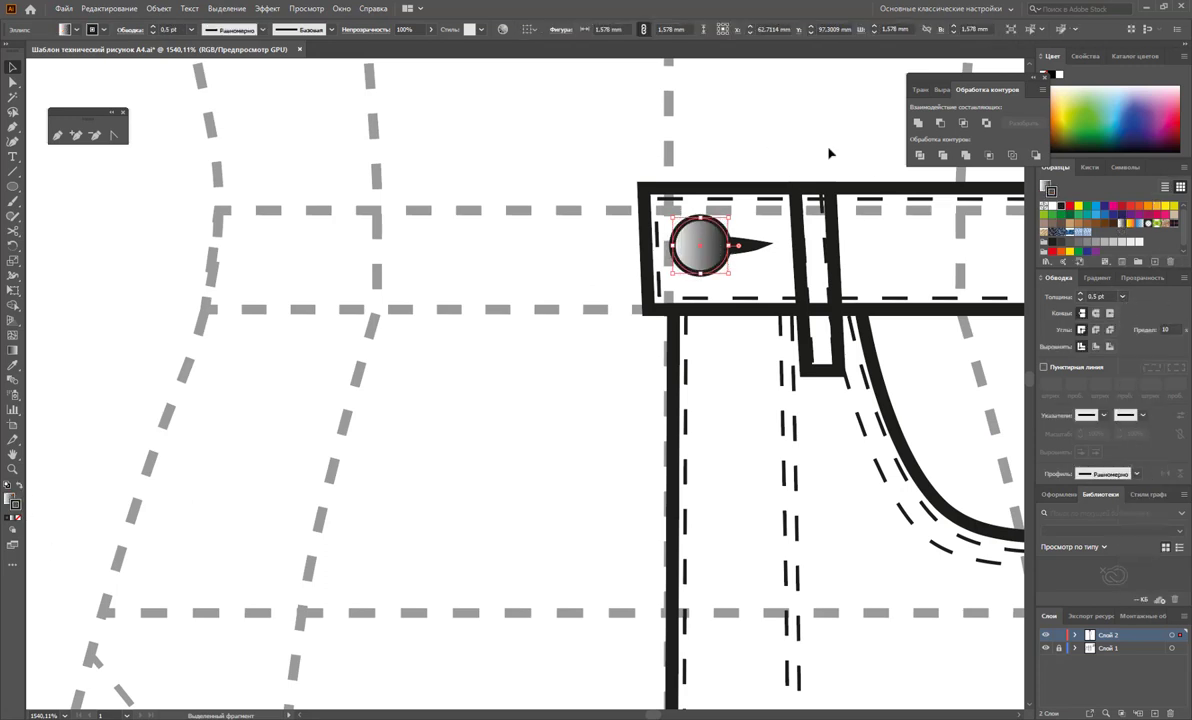
left_click(819, 148)
Step: Alt-drag a copy as a 0.25 pt rivet onto the pocket's top corner, then zoom out
mouse_move(712, 262)
left_mouse_down()
mouse_move(932, 377)
mouse_move(944, 372)
left_mouse_up()
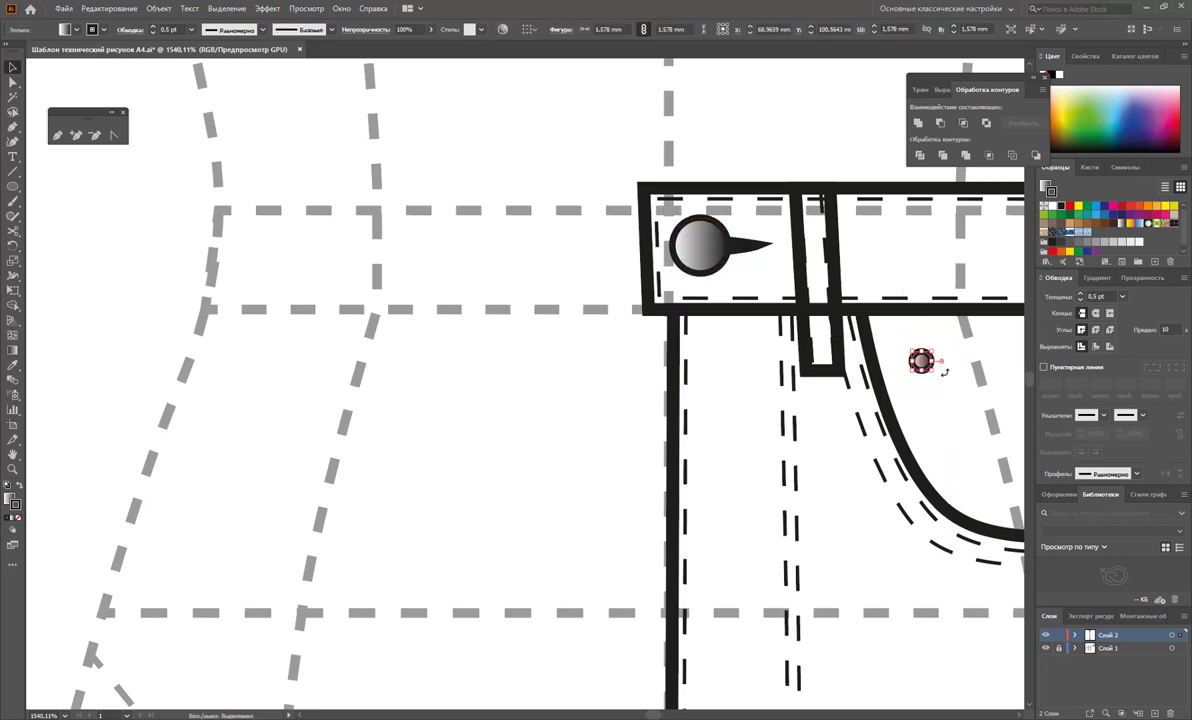
left_click(1121, 297)
left_click(1065, 300)
left_click(960, 378)
left_click_drag(925, 366, 842, 342)
left_click(918, 359)
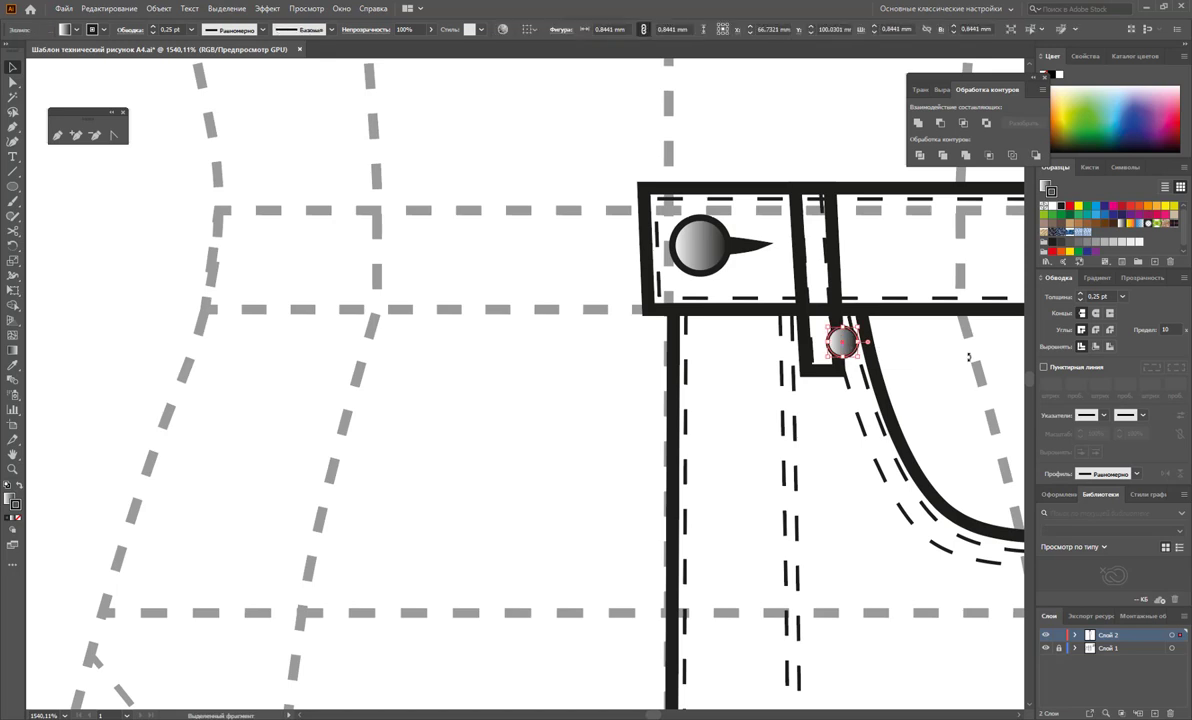
key("ctrl+shift+a")
left_click(842, 342)
key("ctrl+shift+a")
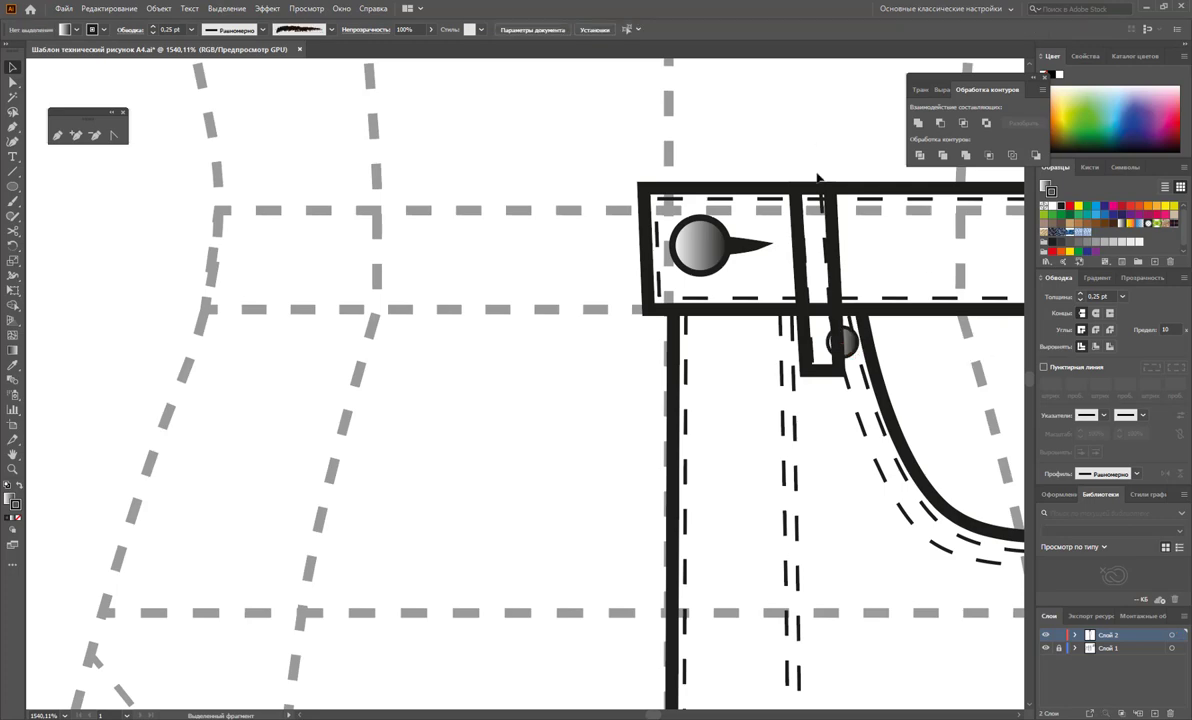
key("z")
left_click(527, 442, "alt")
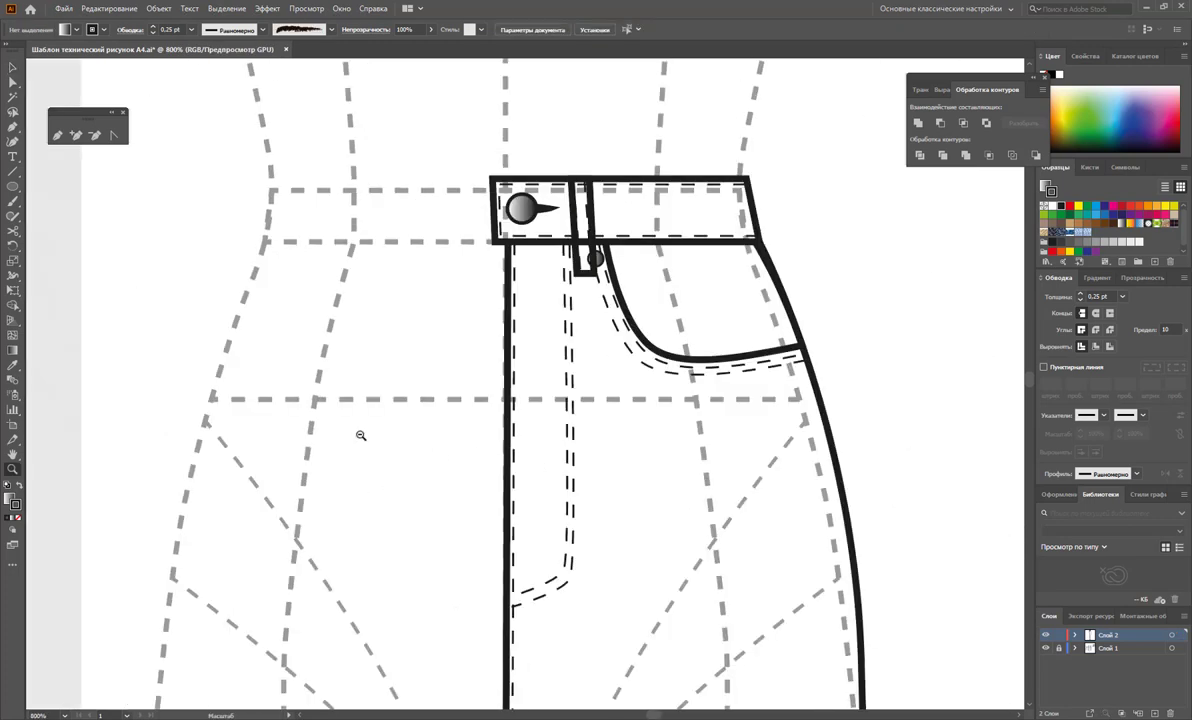
Step: Pen-draw a closed curved sliver along the waistband's right end
left_click(372, 390, "alt")
left_click(457, 403, "alt")
left_click(490, 470, "alt")
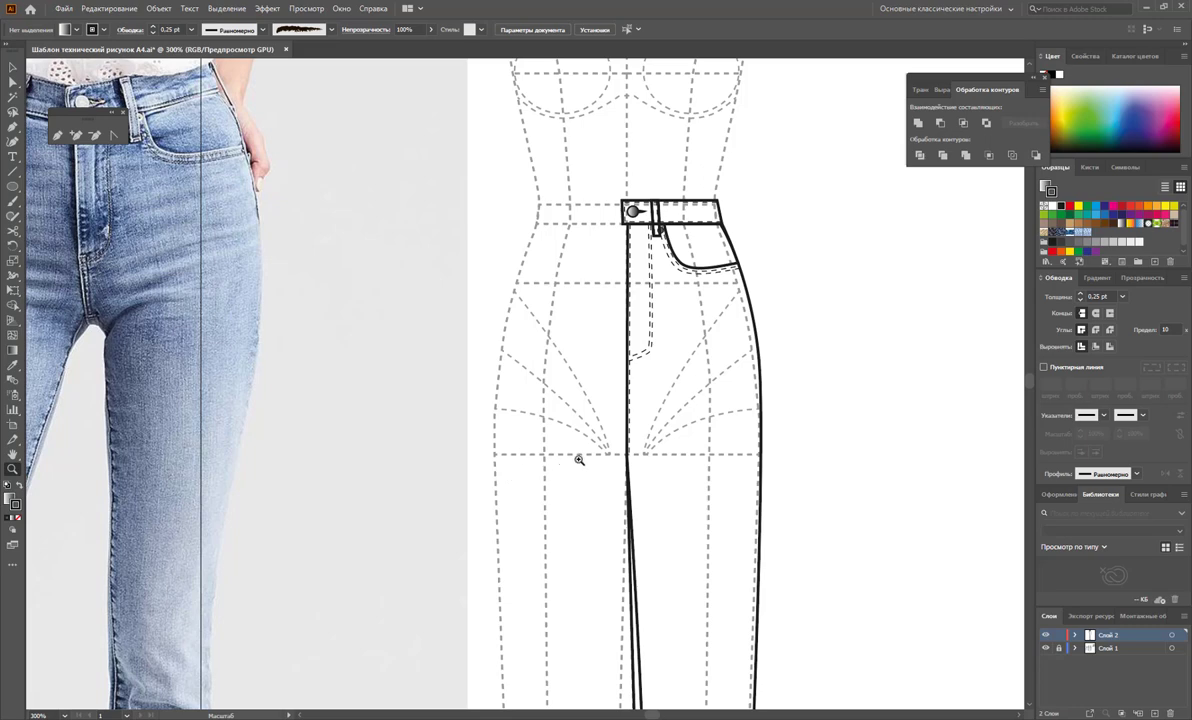
scroll(579, 459, "up", 3)
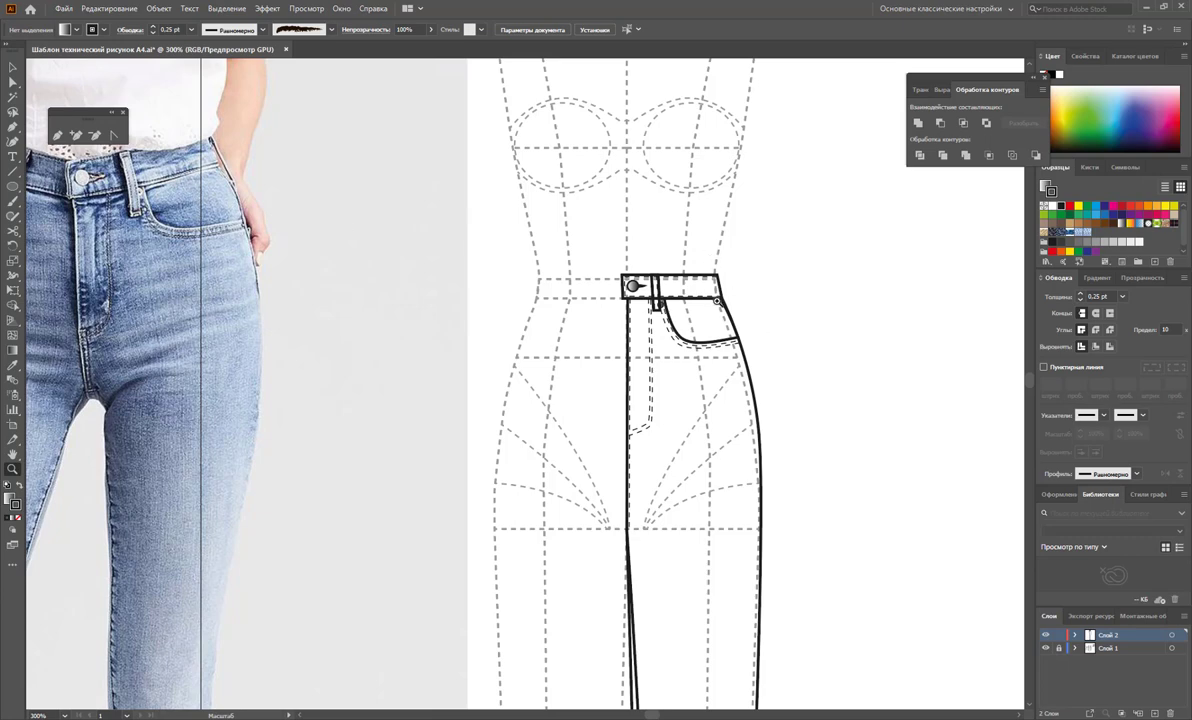
left_click_drag(727, 291, 807, 387)
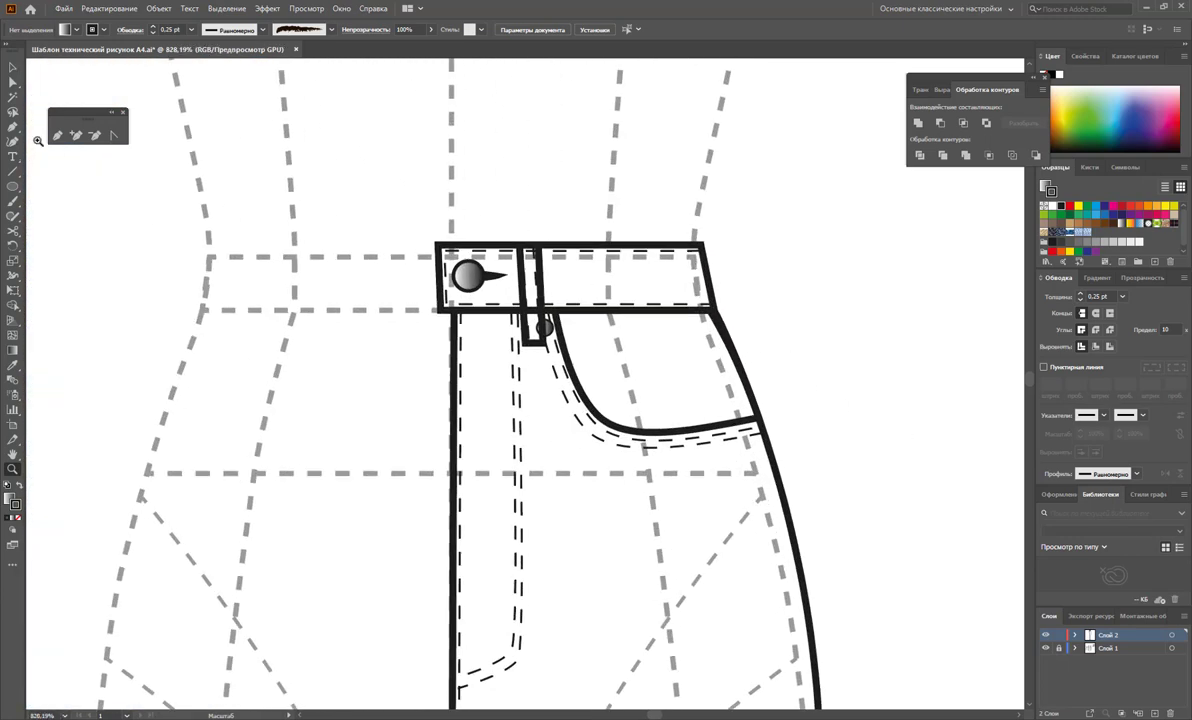
left_click(57, 134)
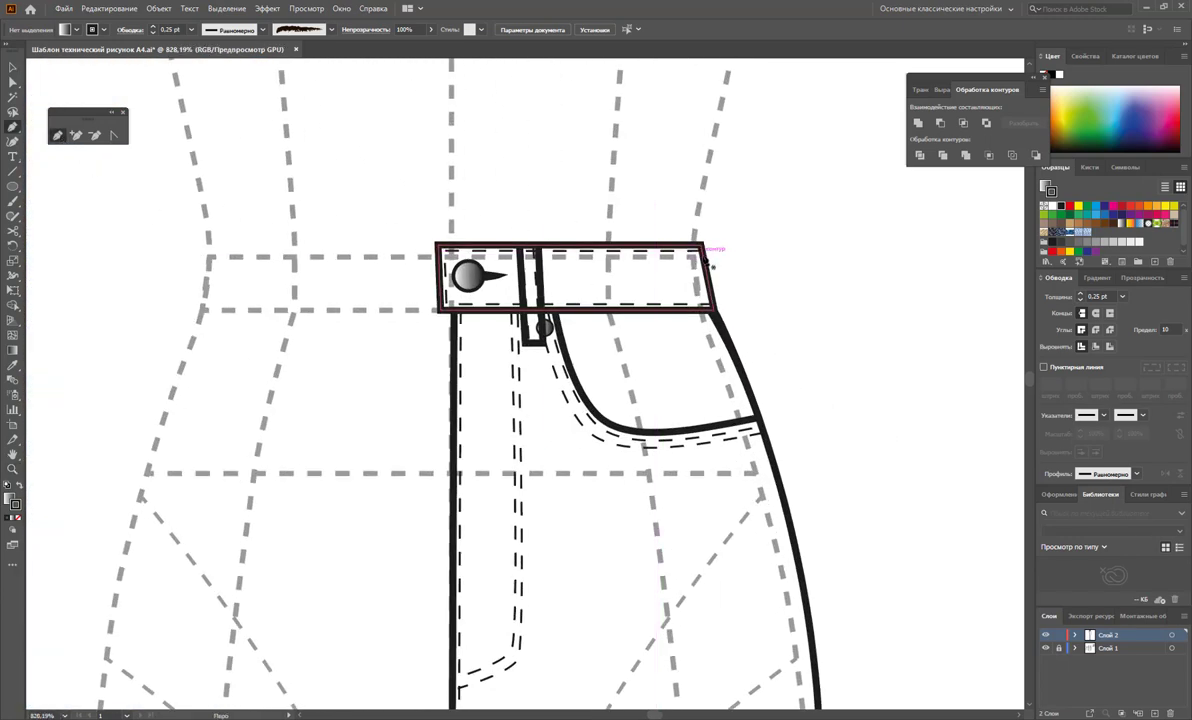
left_click(703, 241)
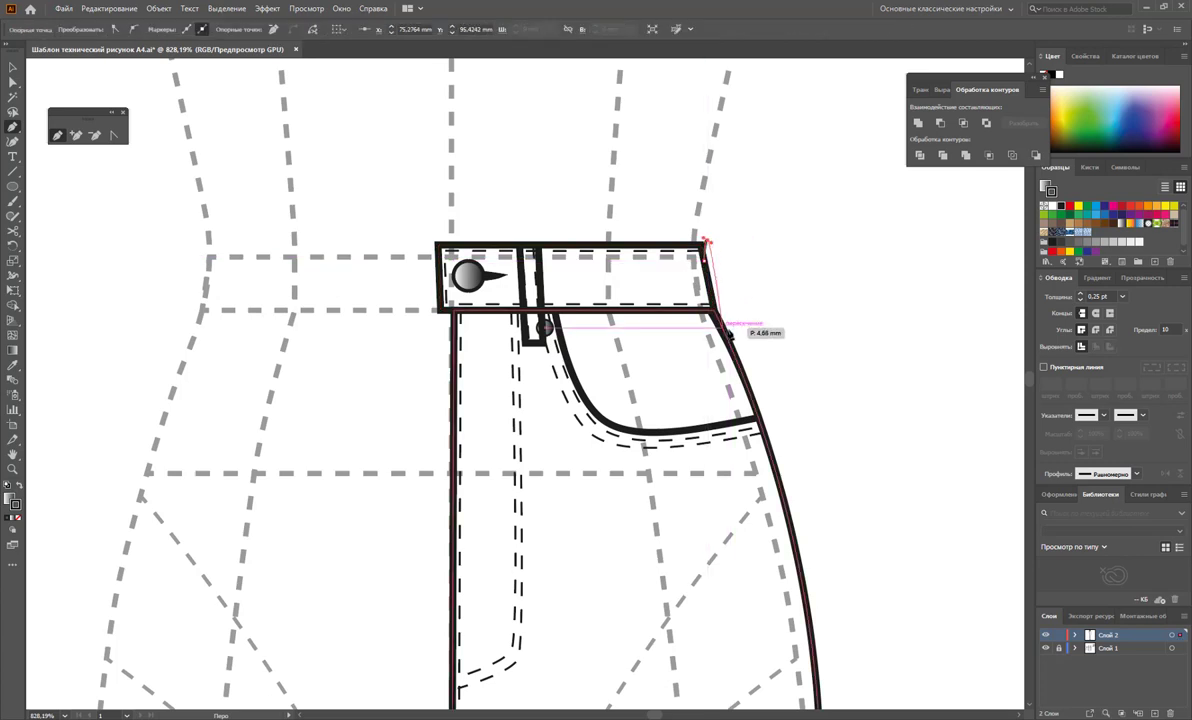
left_click(718, 318)
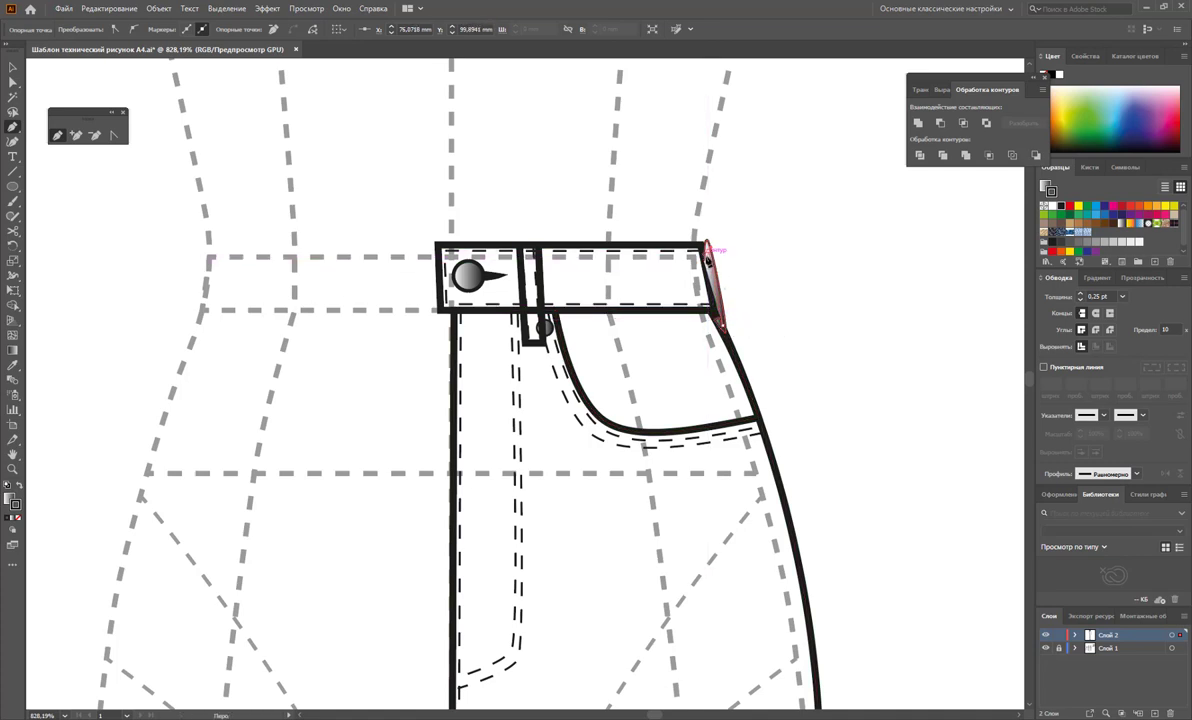
left_click(705, 250)
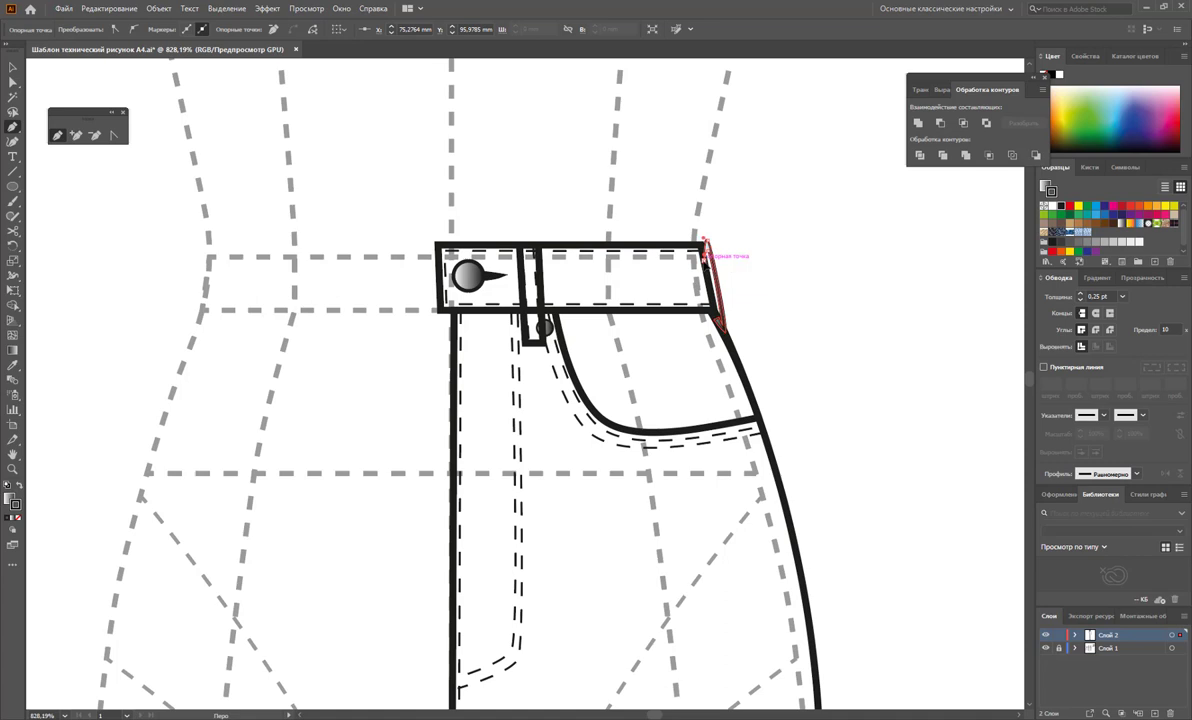
Step: Give the sliver no fill and a 0.5 pt outline
key("v")
left_click(769, 266)
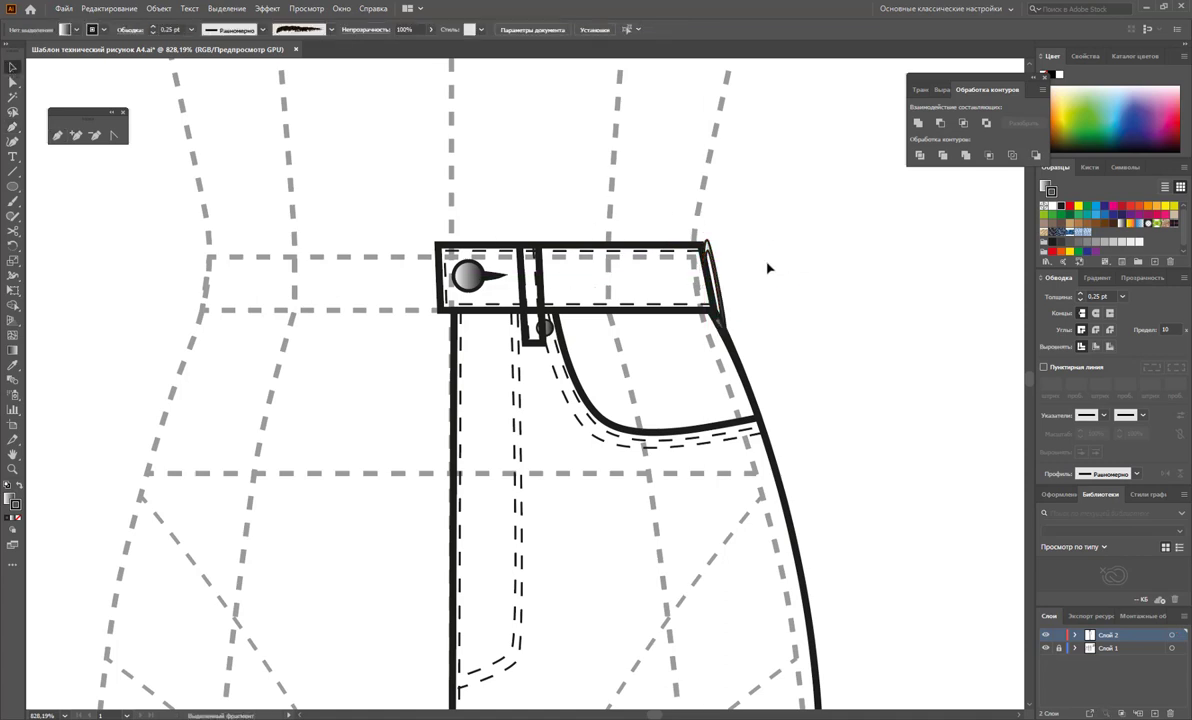
left_click(720, 290)
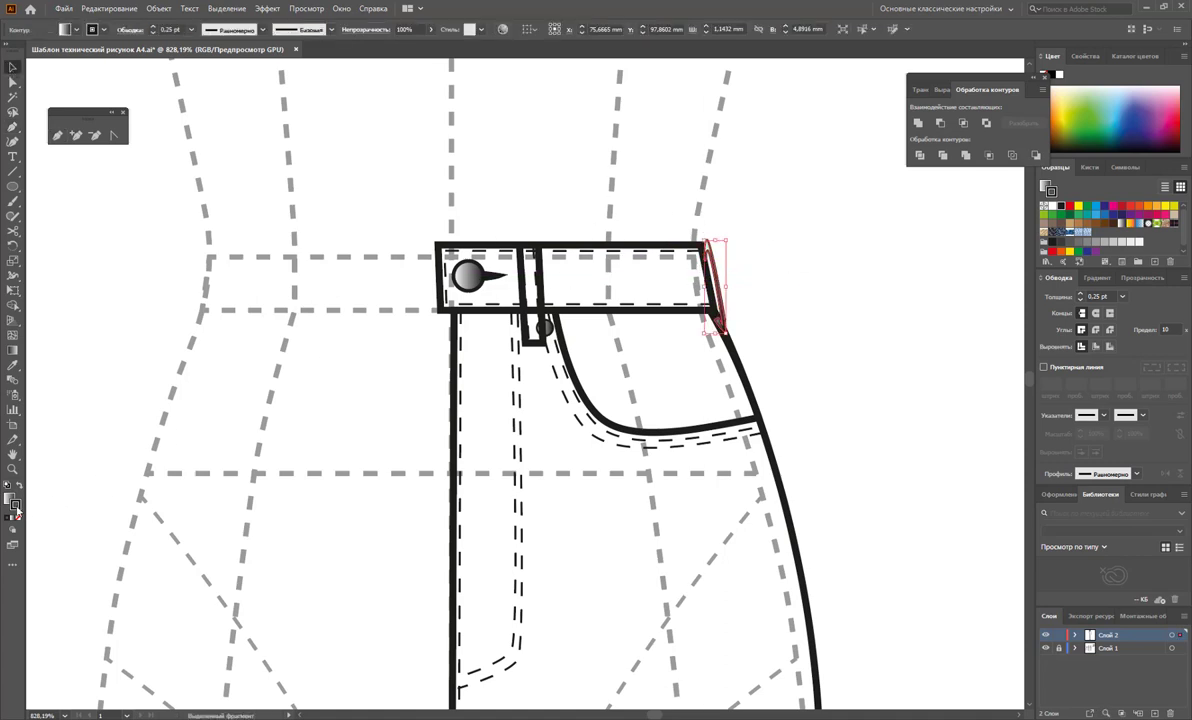
left_click(812, 418)
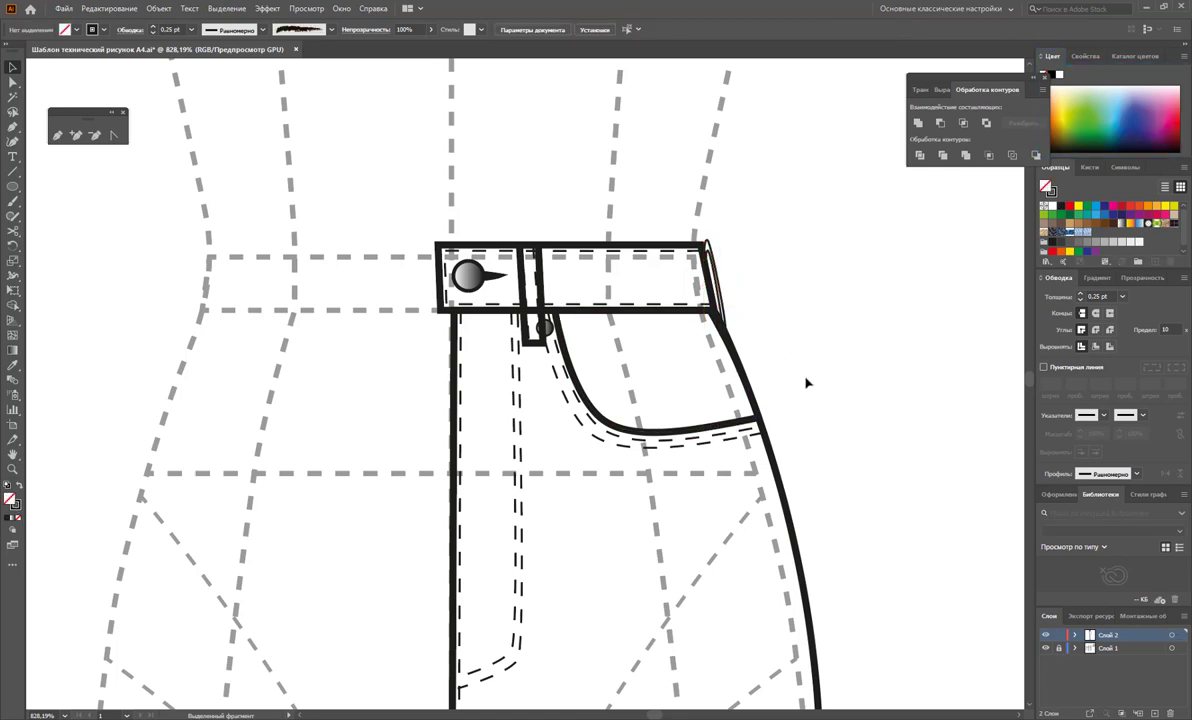
left_click(360, 405, "alt")
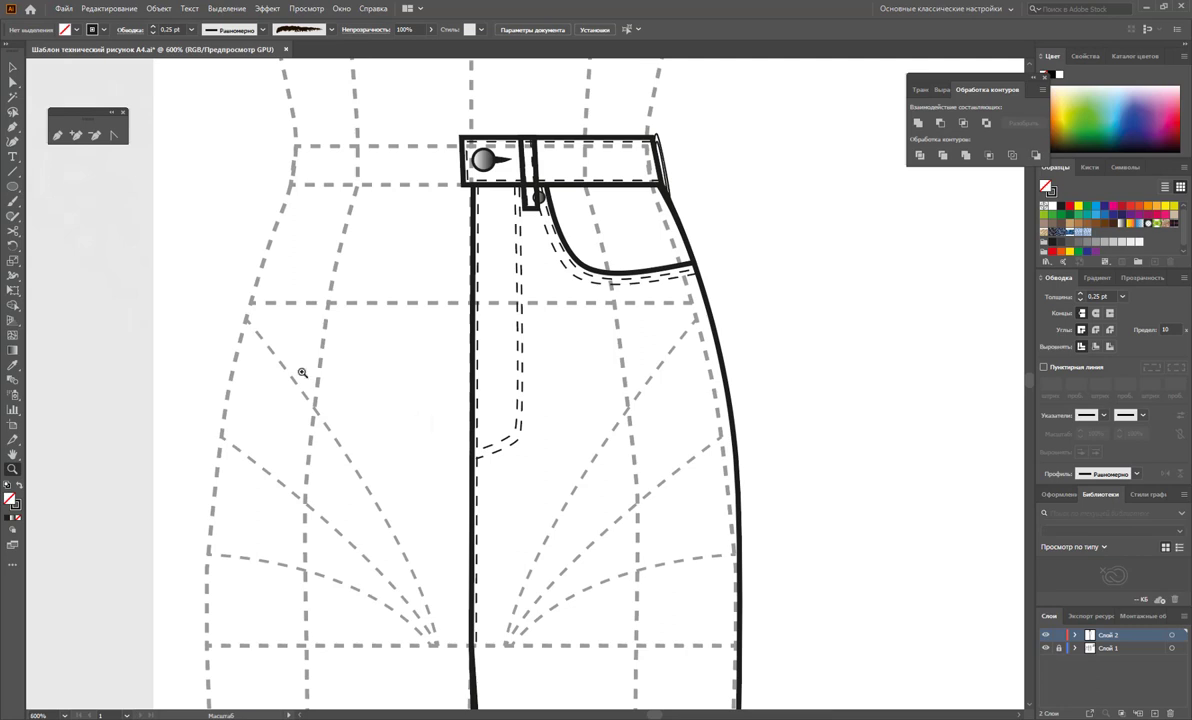
left_click(15, 69)
left_click(668, 176)
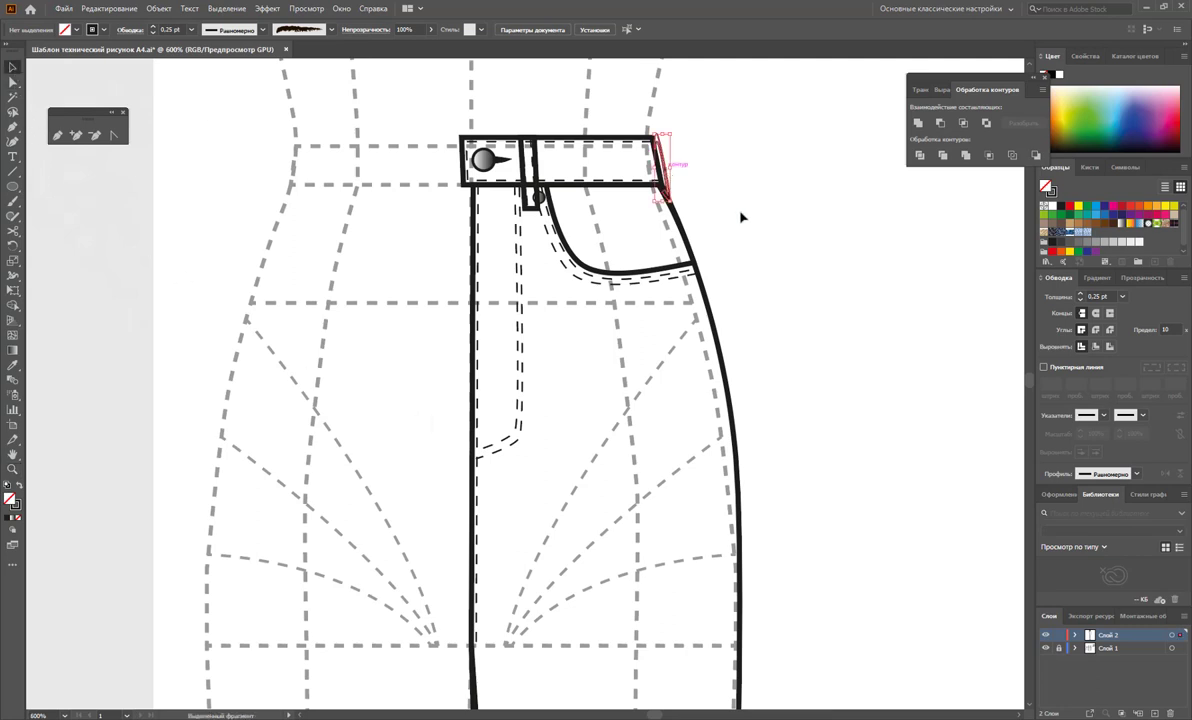
left_click(1124, 297)
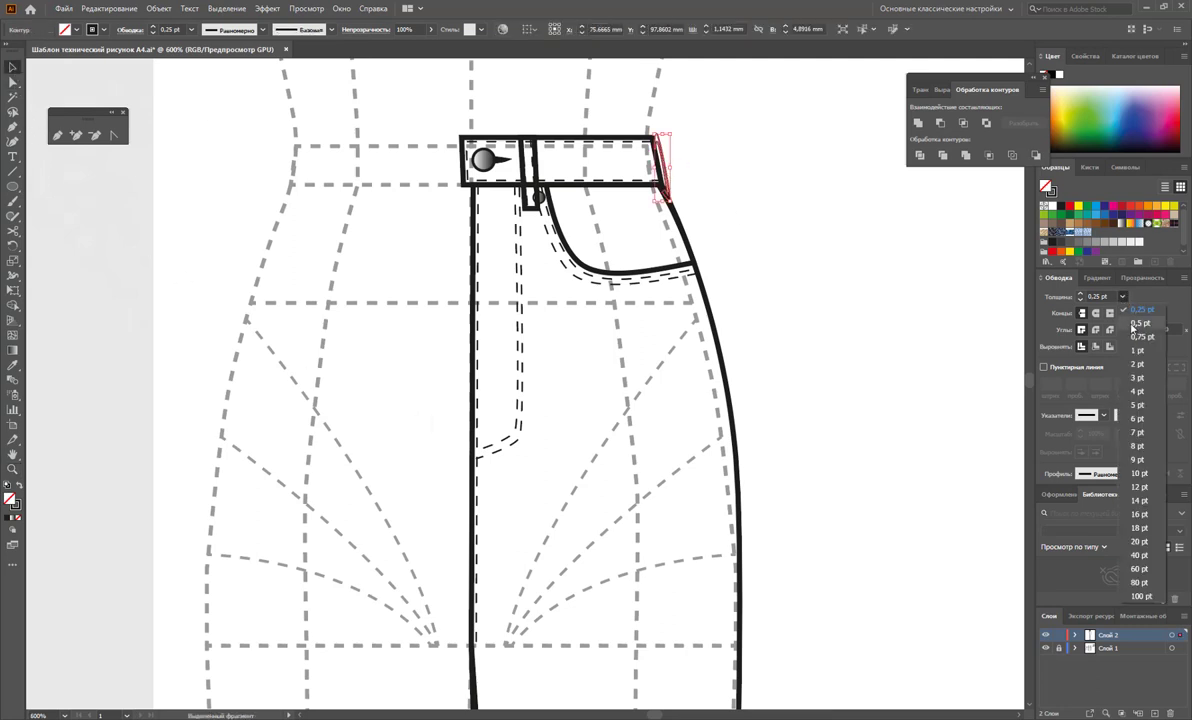
left_click(1100, 325)
left_click(439, 403)
key("z")
left_click(406, 428, "alt")
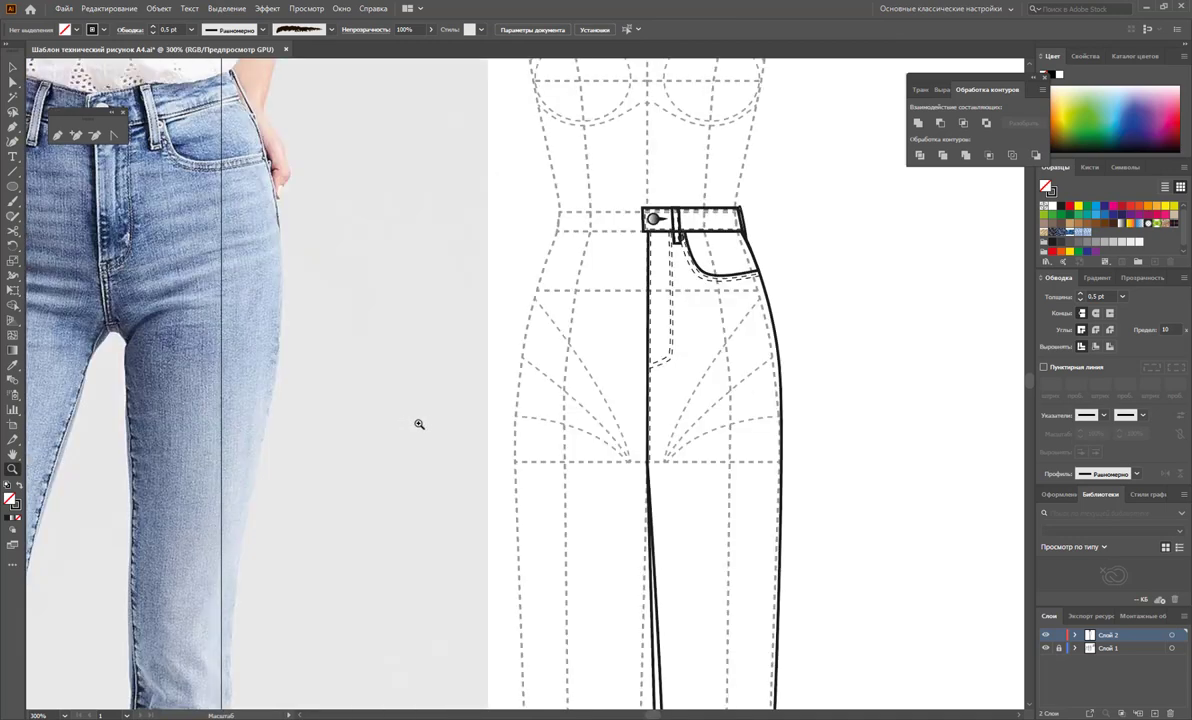
scroll(420, 420, "down", 5)
scroll(420, 420, "down", 4)
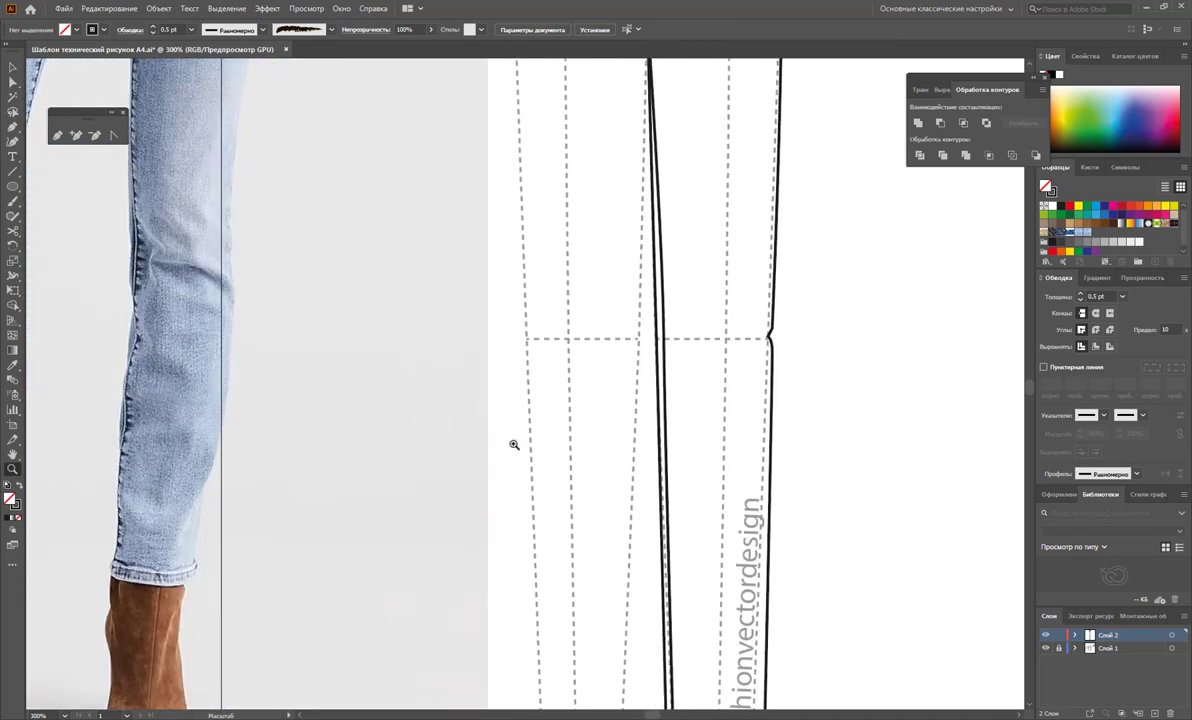
scroll(657, 397, "down", 1)
scroll(657, 397, "down", 3)
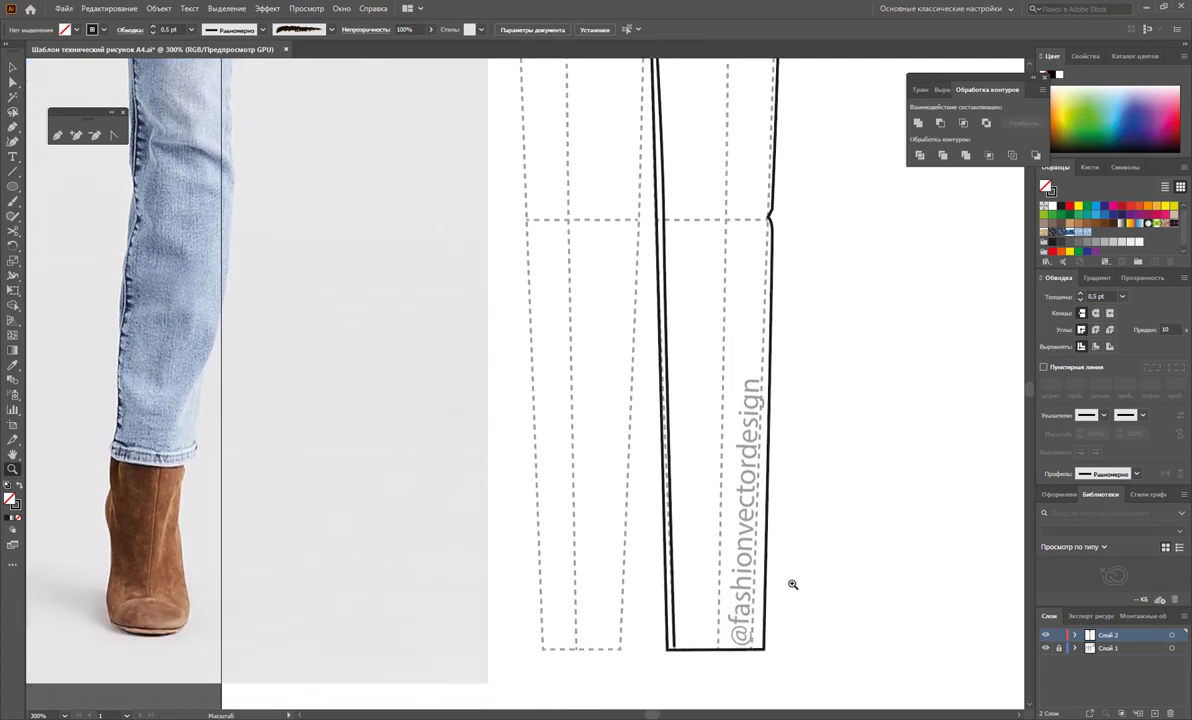
left_click_drag(743, 636, 803, 662)
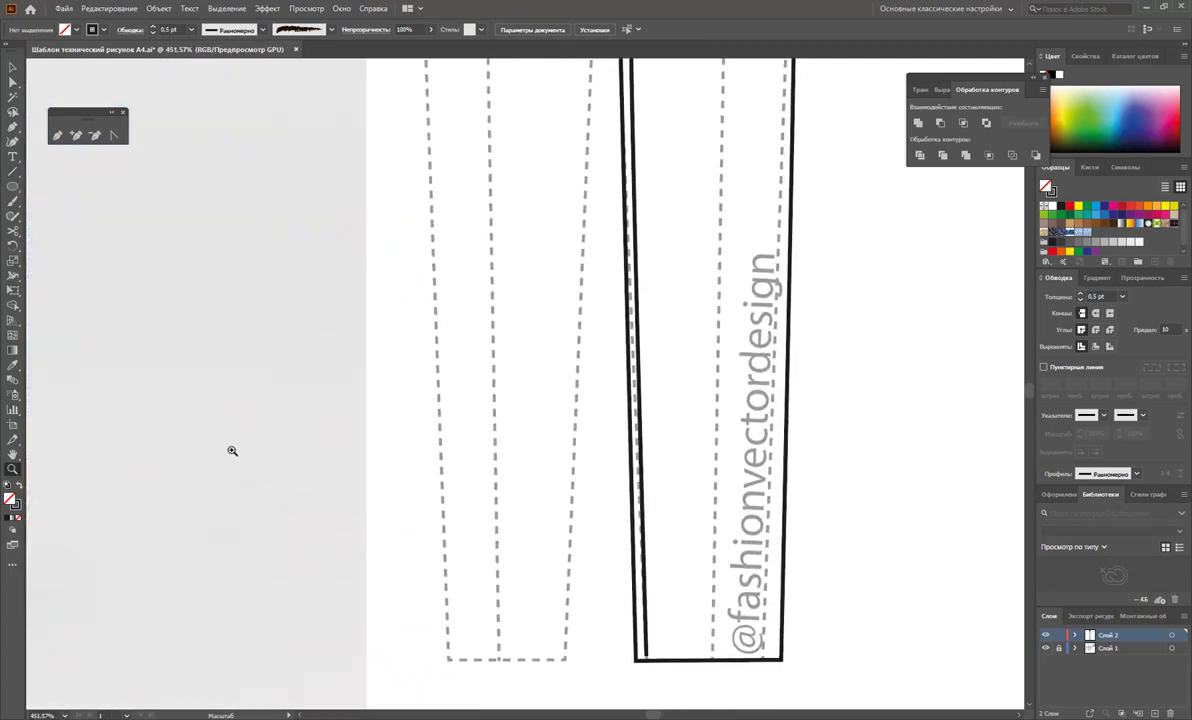
left_click(378, 545, "alt")
Step: Draw two parallel horizontal hem lines across the bottom of the leg
key("alt+z")
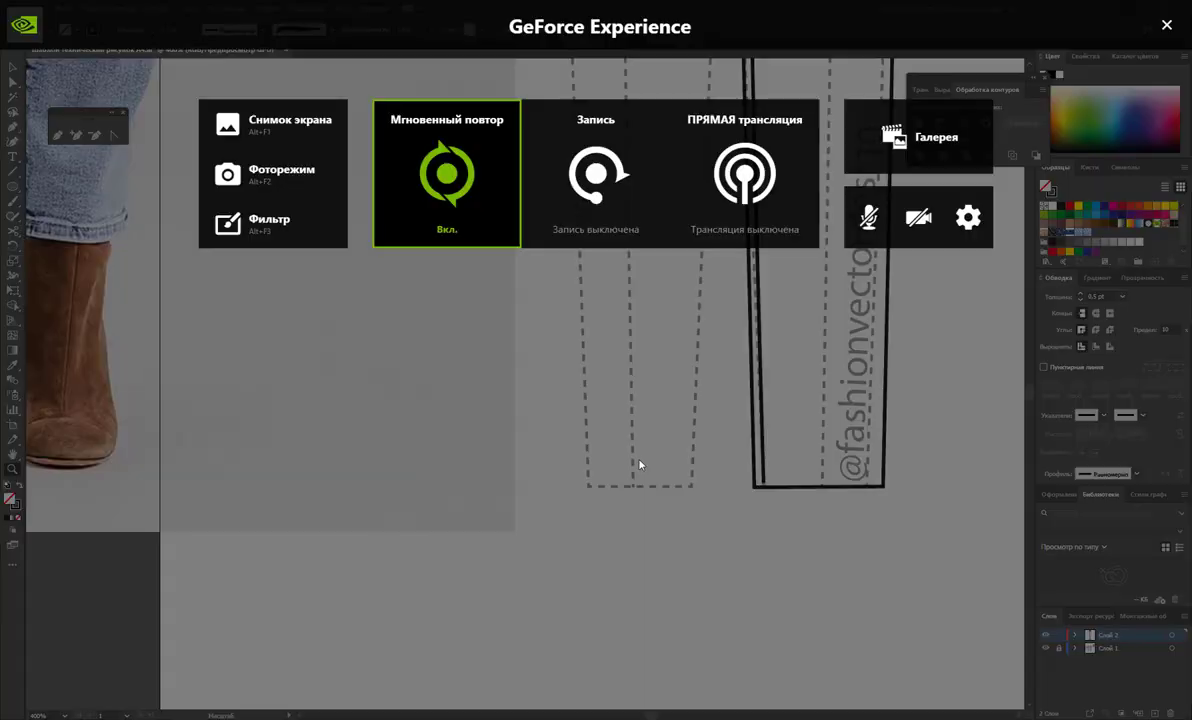
key("alt+z")
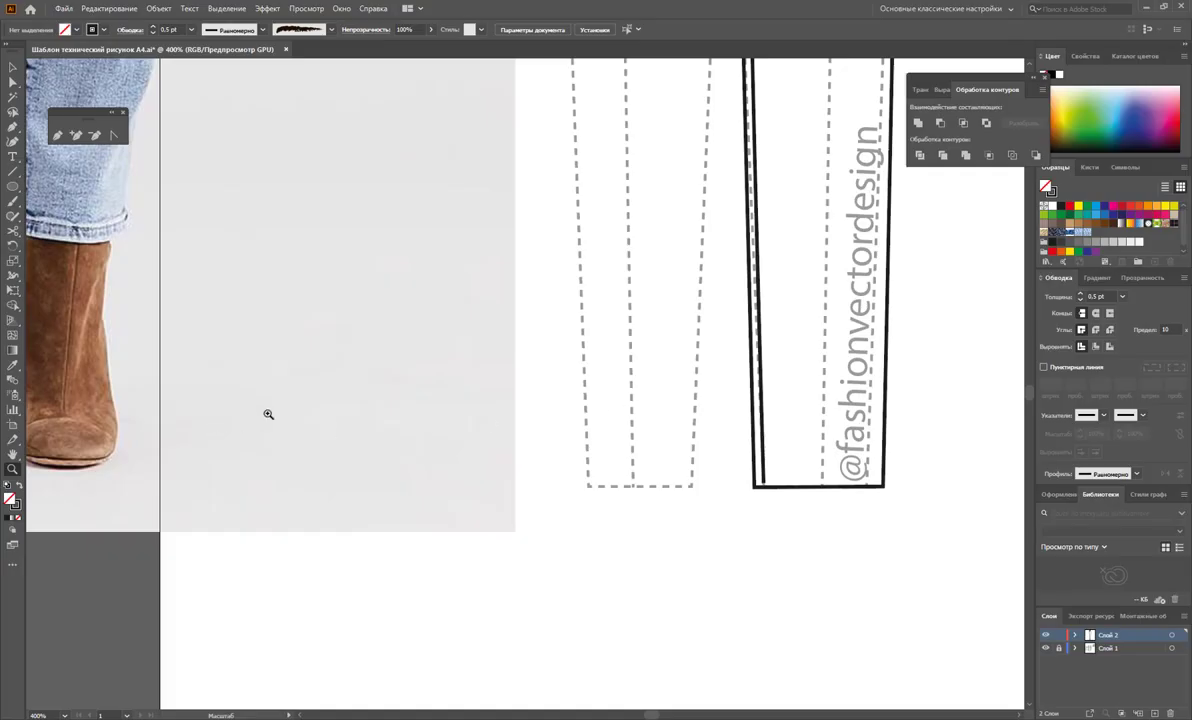
left_click(12, 171)
left_click_drag(760, 477, 884, 476)
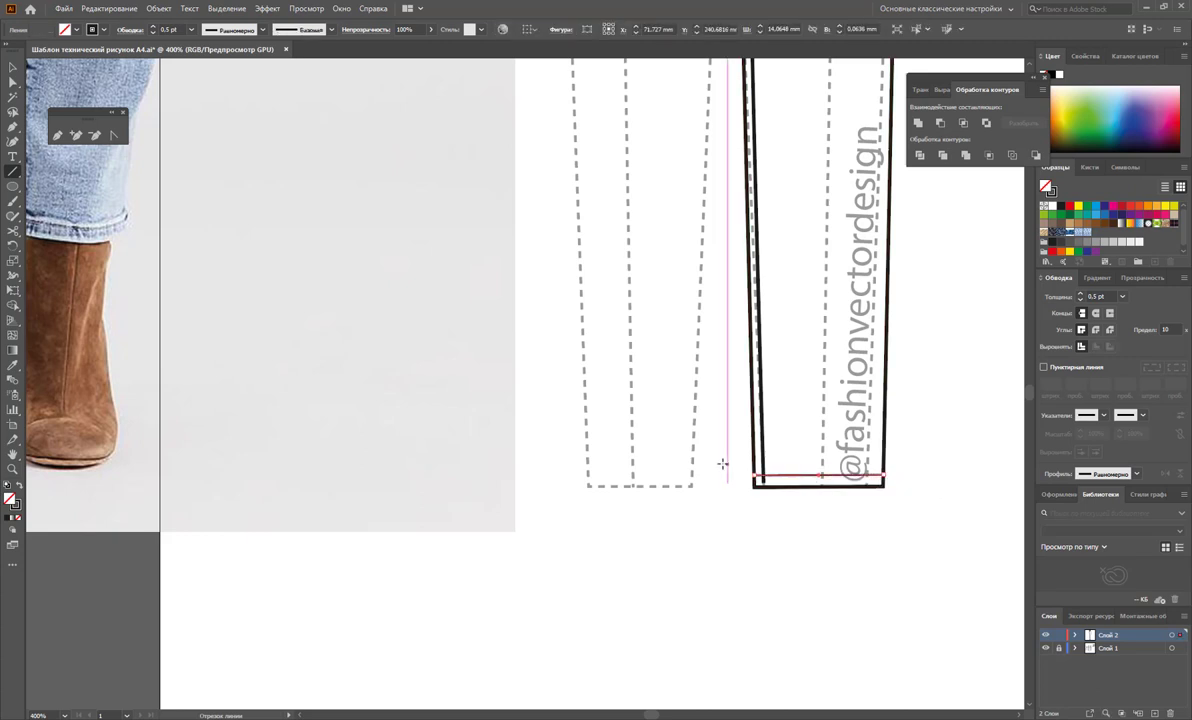
left_click_drag(753, 464, 884, 464)
Step: Select both hem lines and zoom out to the whole jeans sheet
left_click(11, 69)
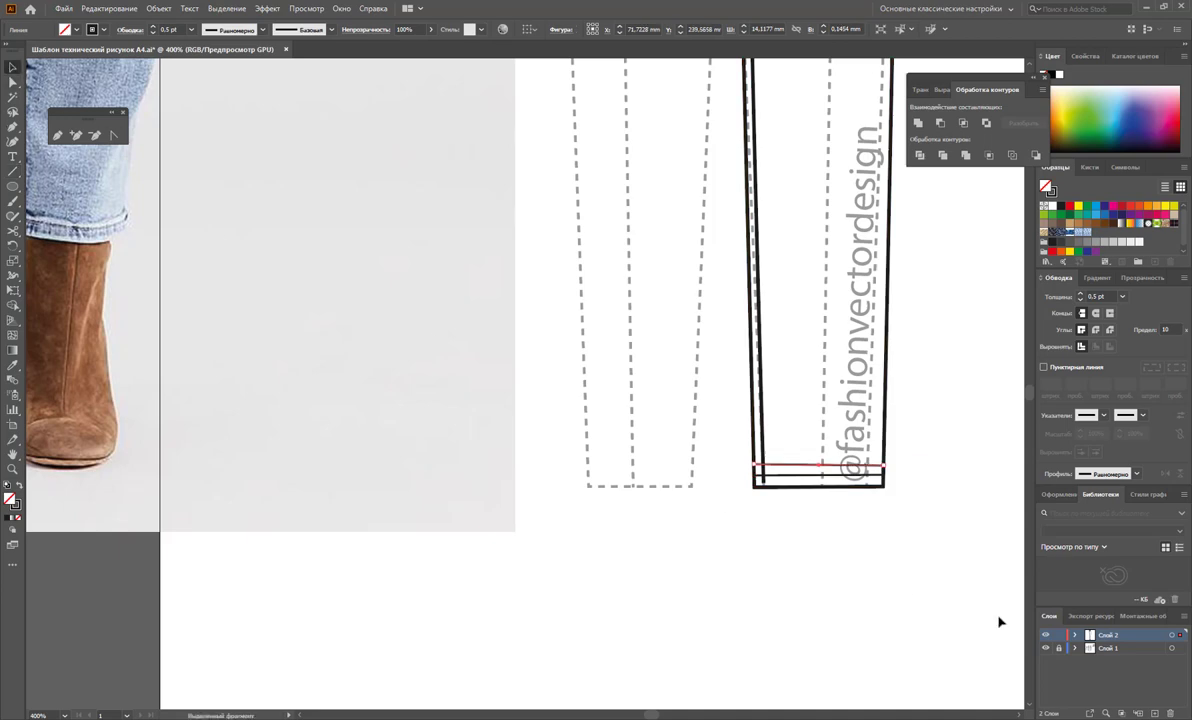
left_click(818, 470, "shift")
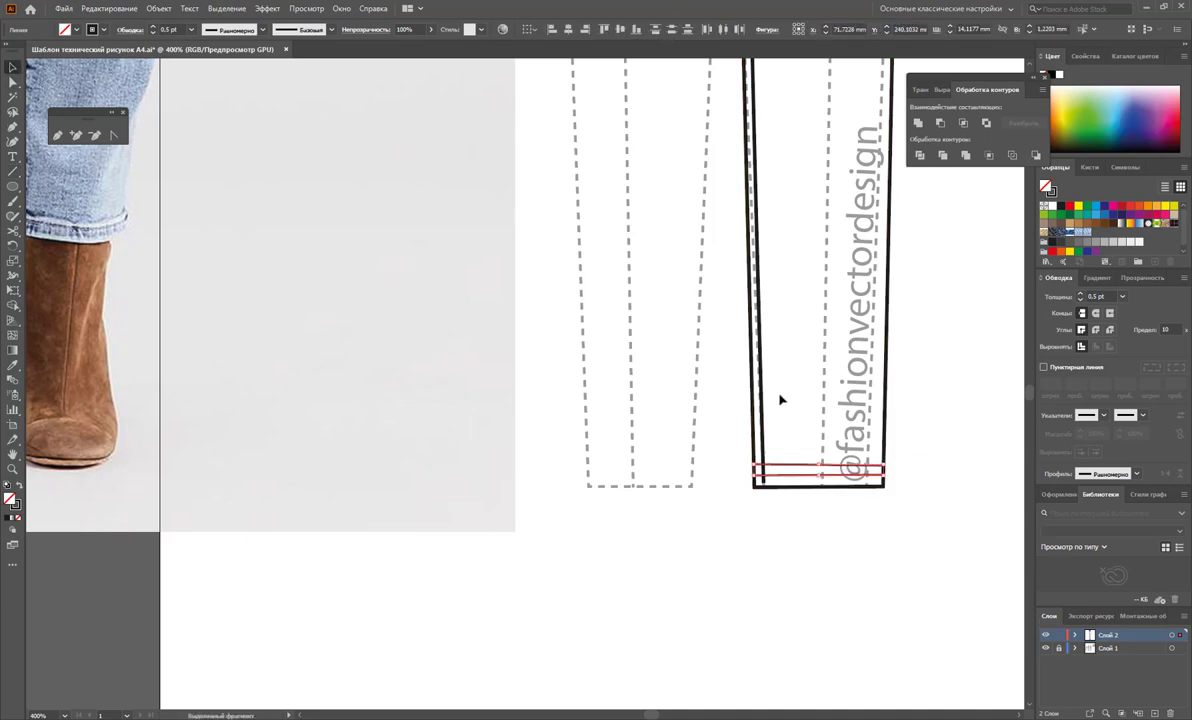
key("z")
left_click(758, 279, "alt")
left_click(660, 282, "alt")
left_click(513, 303, "alt")
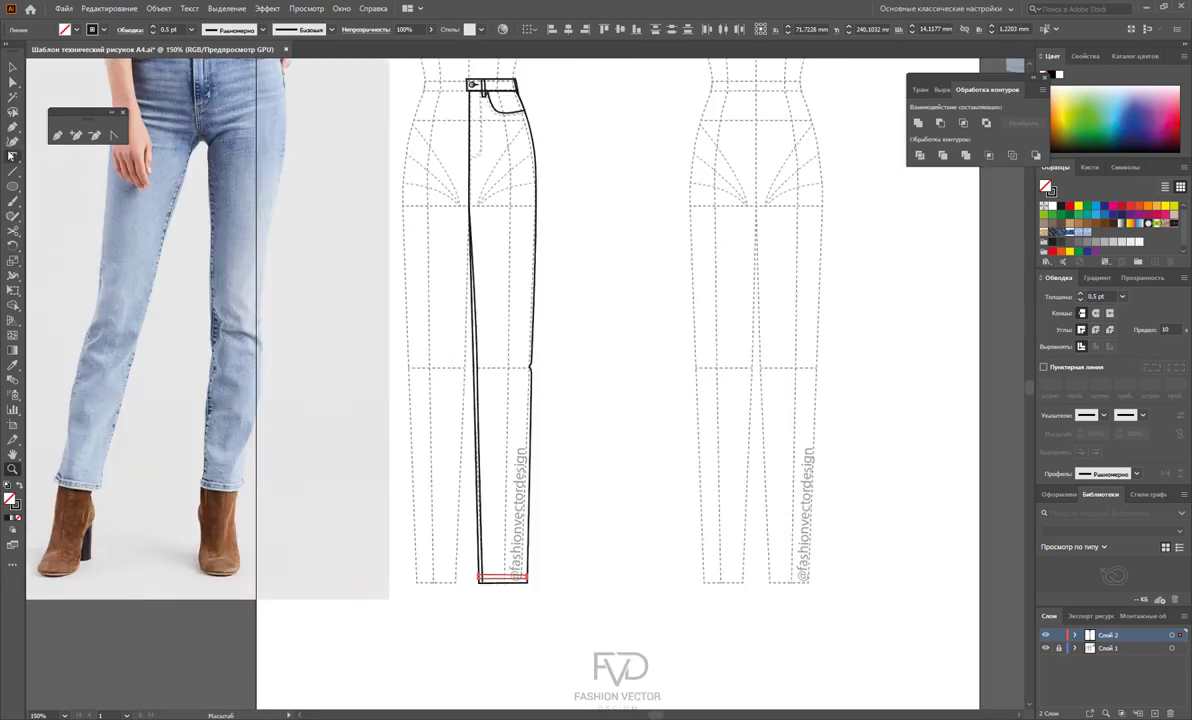
Step: Copy the dashed stitch style onto the hem lines with the Eyedropper
left_click(13, 368)
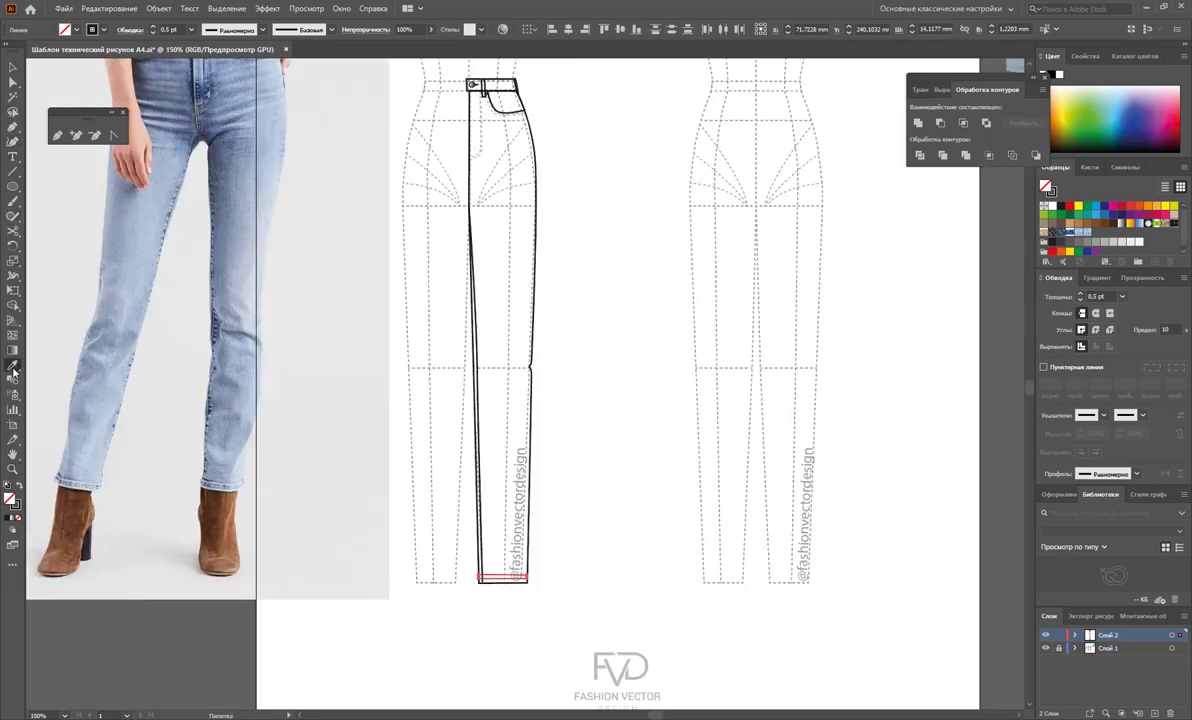
left_click(491, 106)
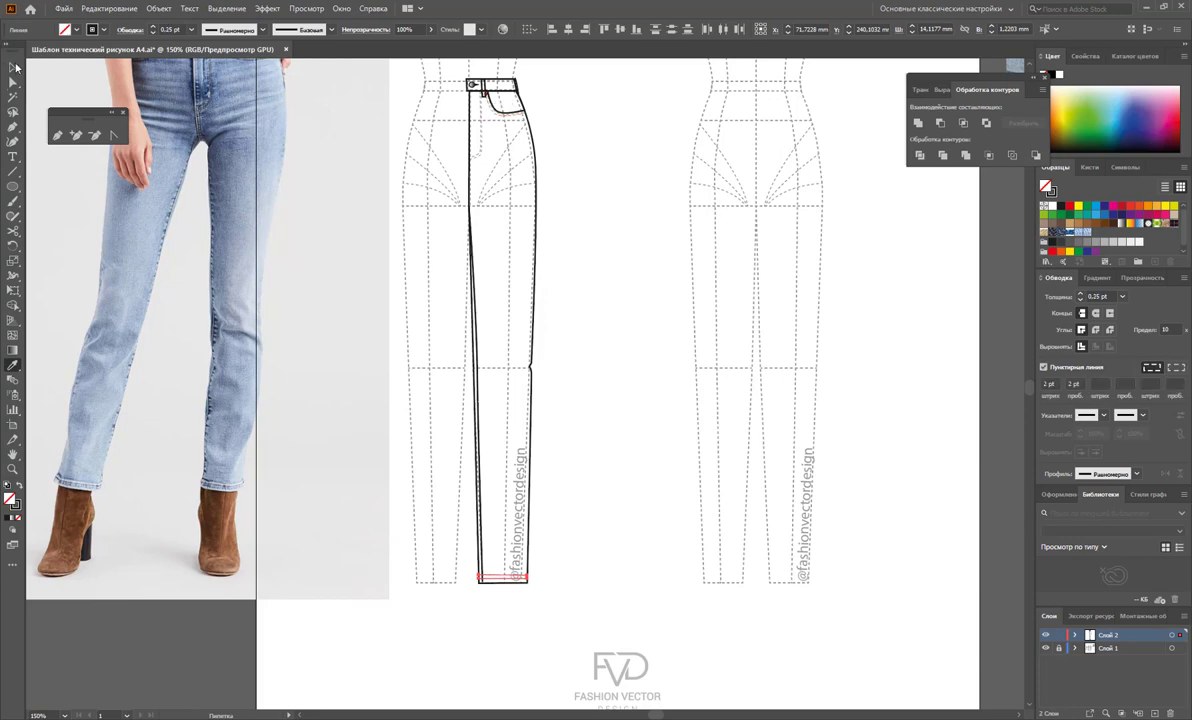
left_click(13, 67)
left_click(577, 356)
Step: Fill the outer leg shape with white
scroll(577, 356, "up", 1)
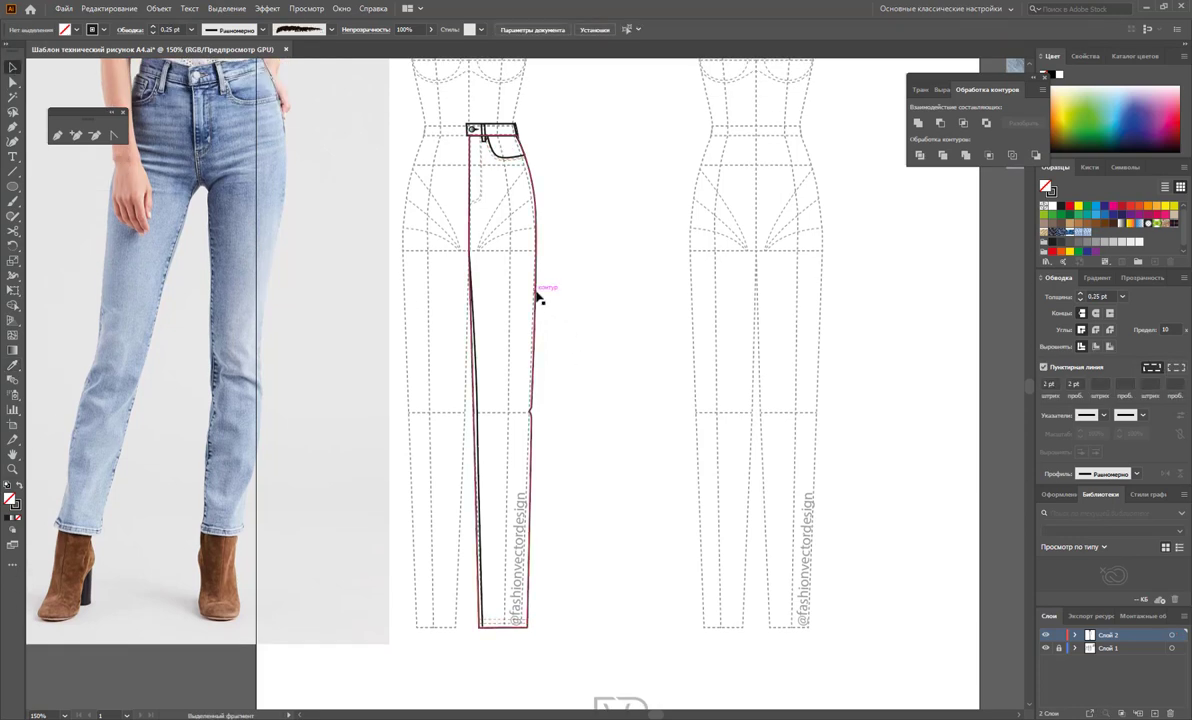
left_click(538, 297)
left_click(1050, 204)
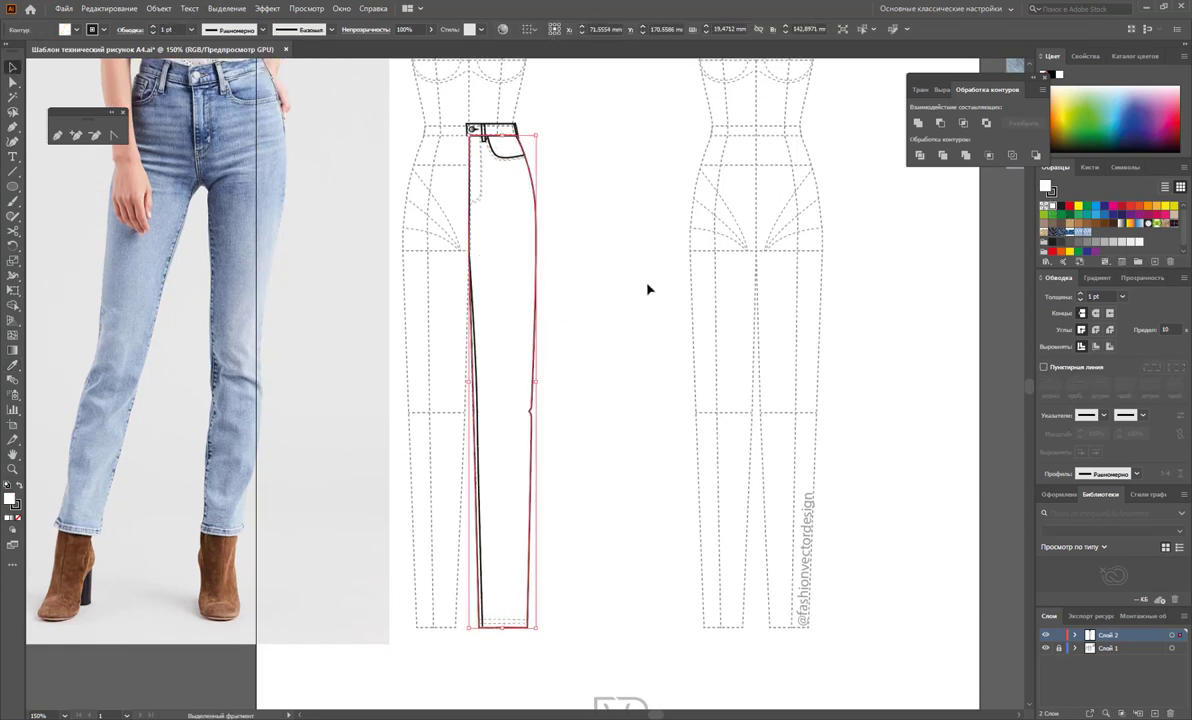
left_click(640, 287)
Step: Set the inner leg line's stroke weight to 0.5 pt
left_click(490, 622)
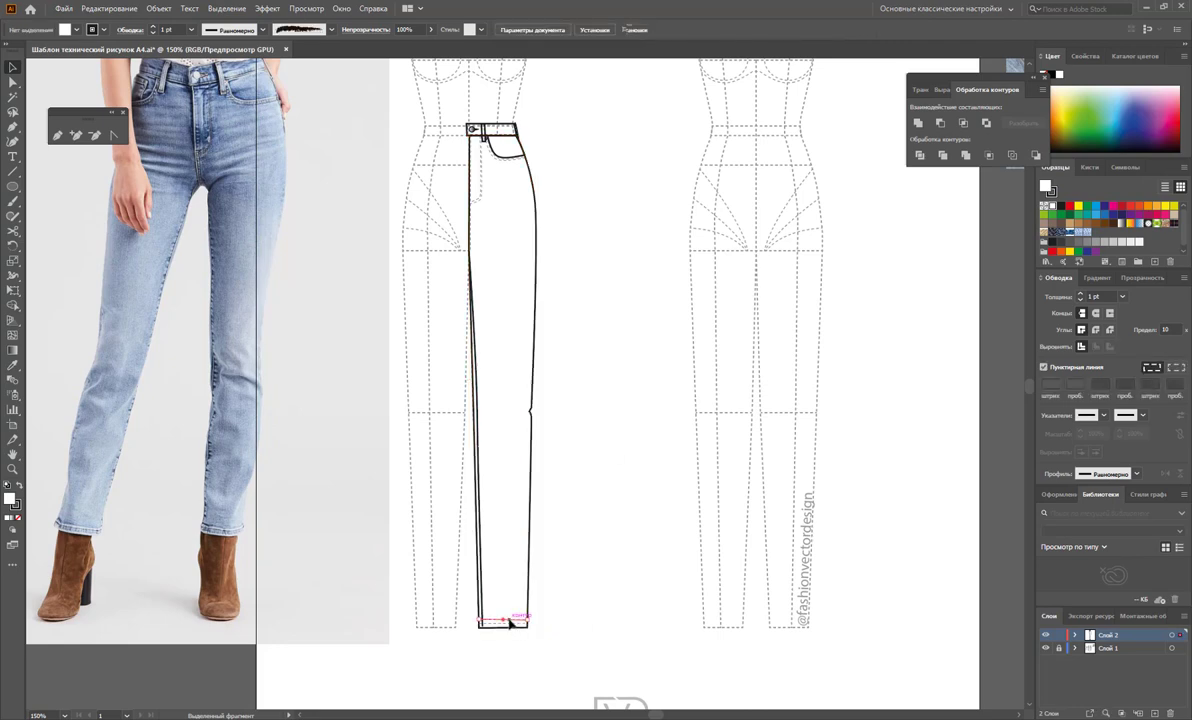
left_click(585, 627)
scroll(580, 457, "up", 1)
scroll(580, 457, "up", 3)
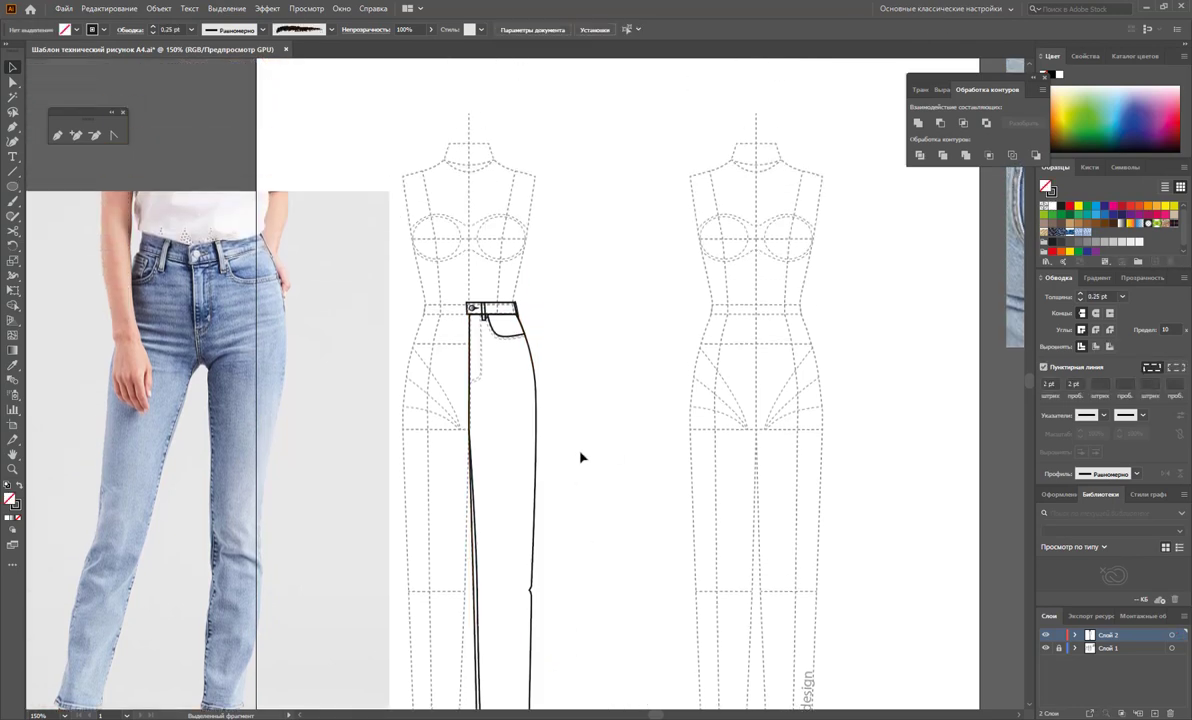
left_click(478, 562)
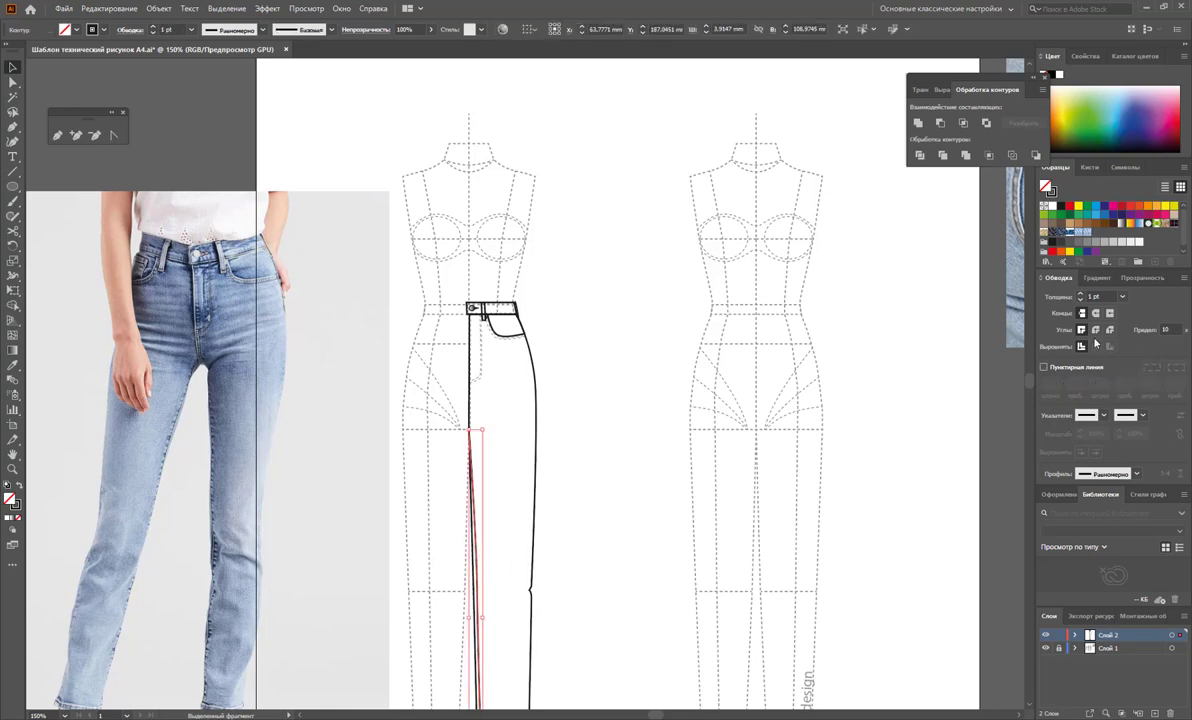
left_click(1122, 297)
left_click(1095, 330)
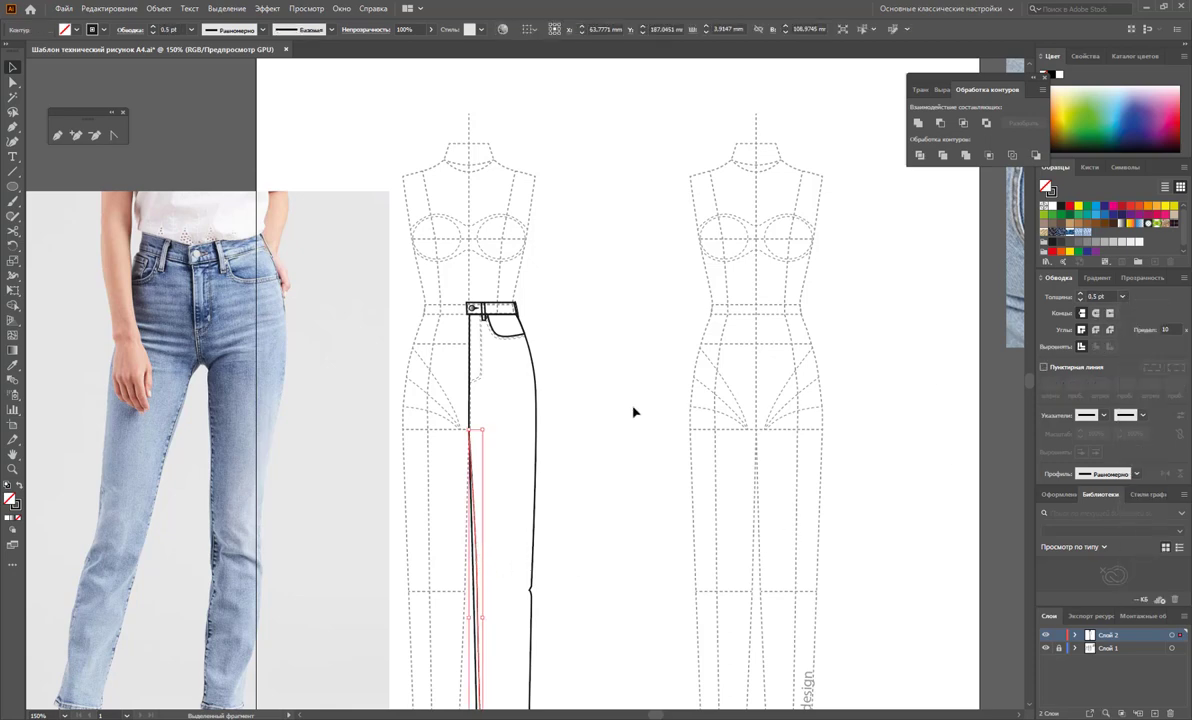
left_click(660, 407)
scroll(660, 407, "up", 2)
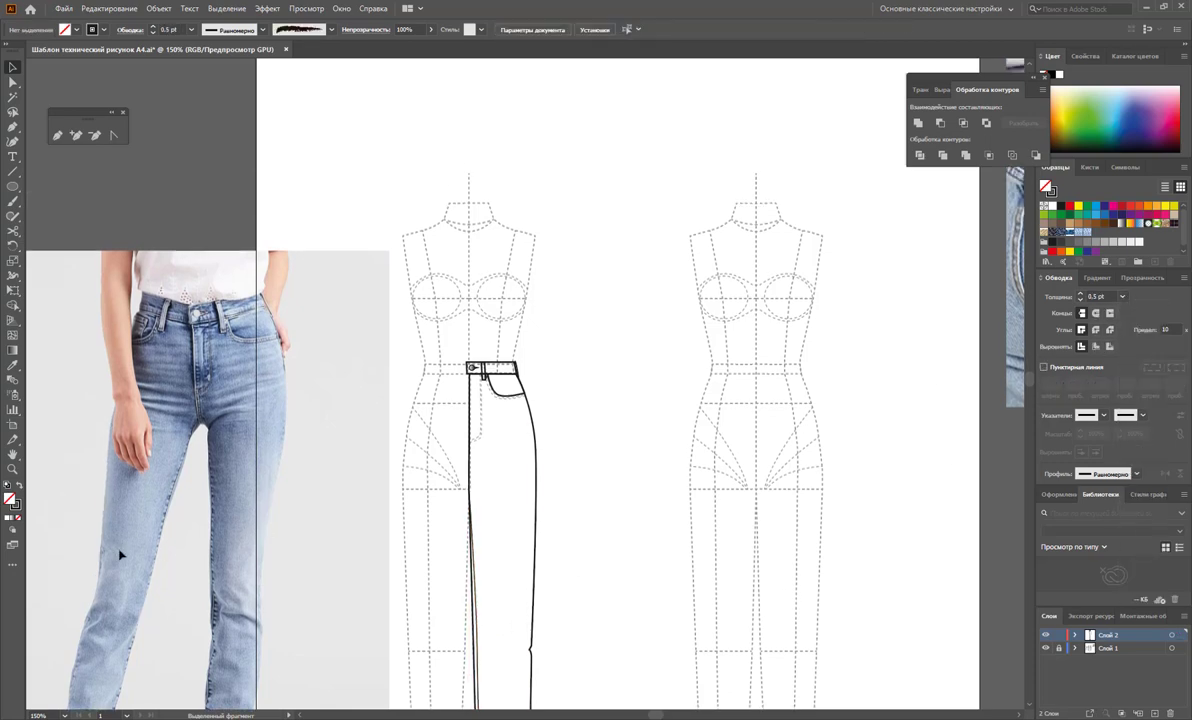
left_click(13, 474)
Step: Zoom into the waistband and fill both belt loops with white
left_click_drag(470, 373, 770, 527)
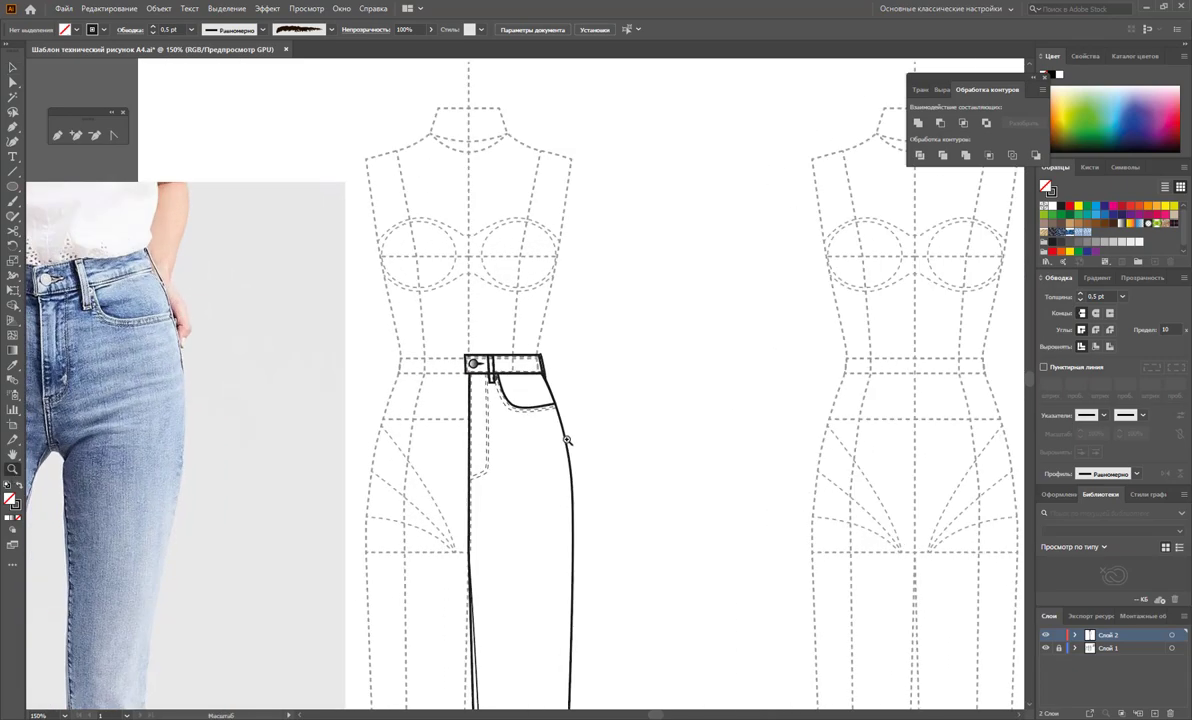
left_click(13, 67)
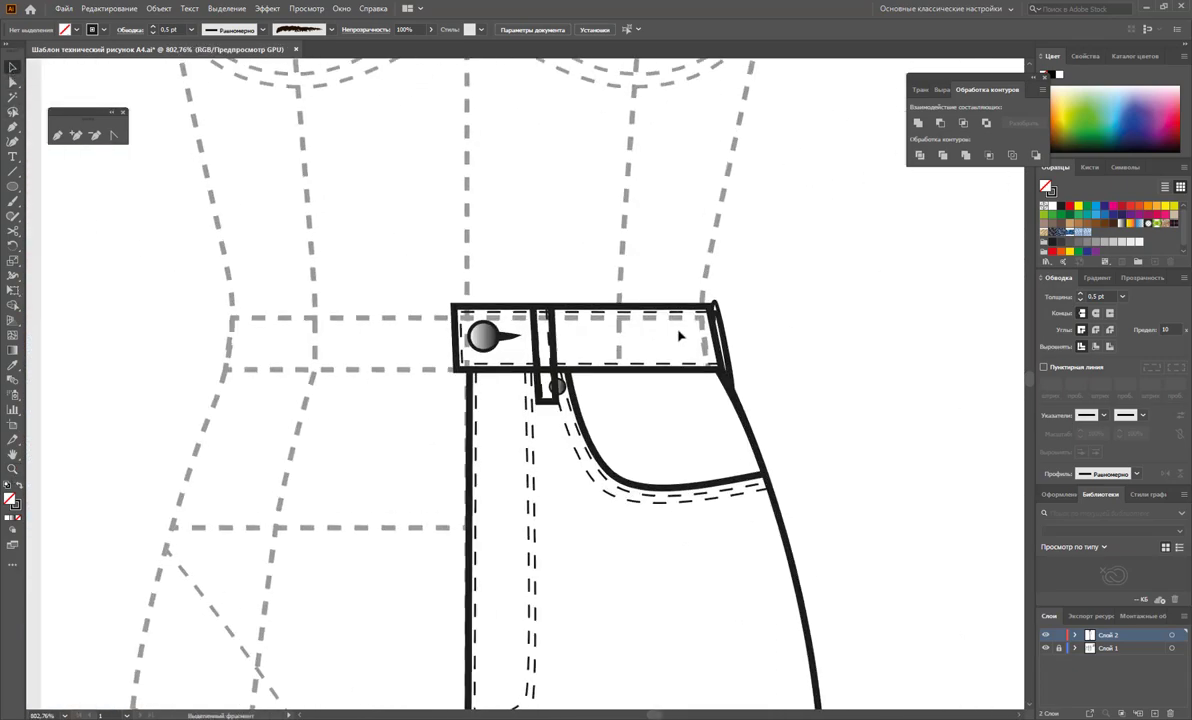
left_click(654, 305)
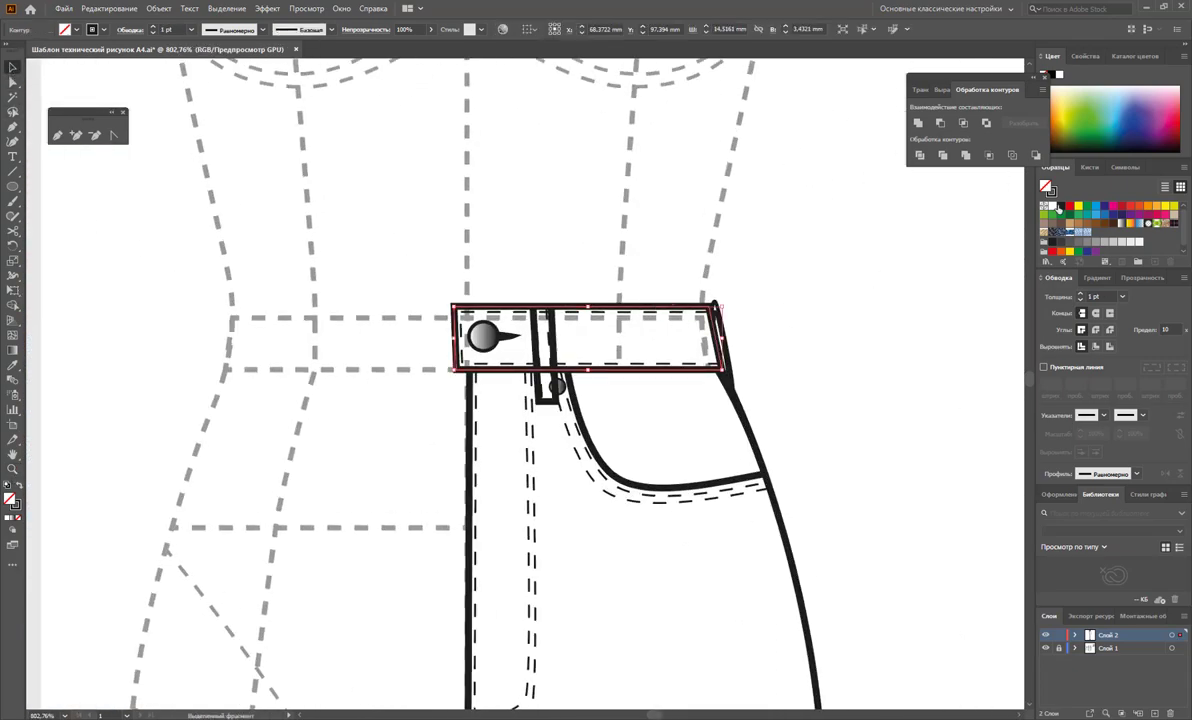
left_click(865, 329)
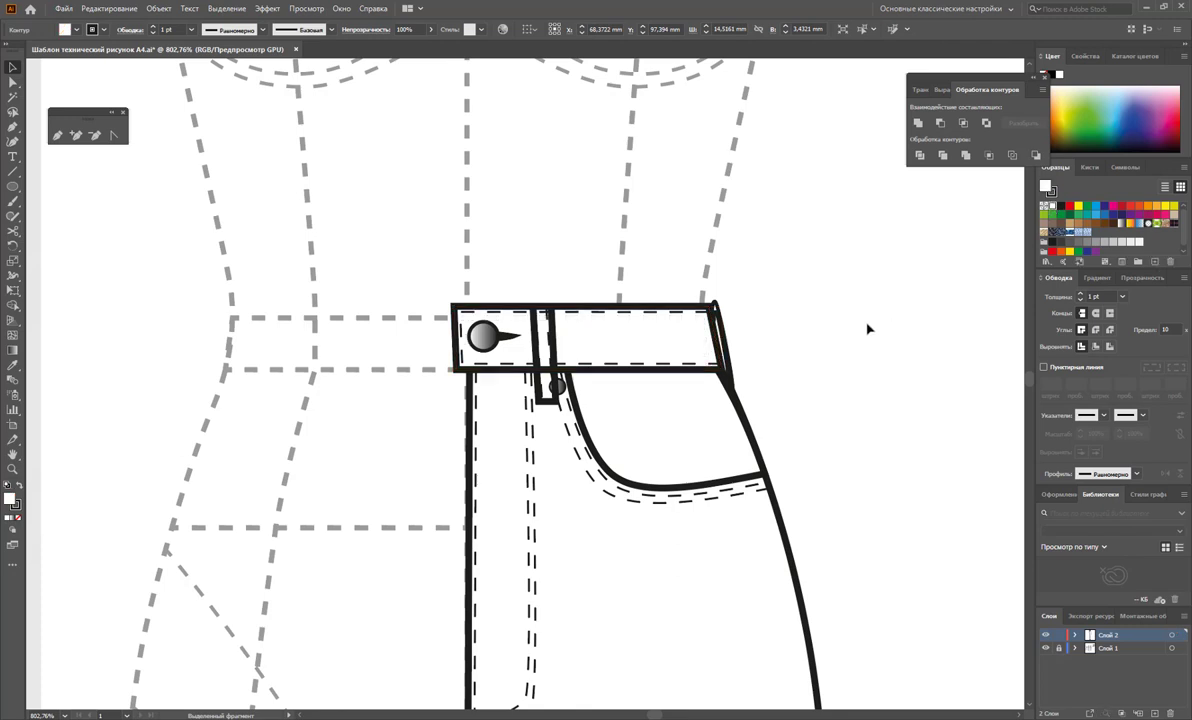
left_click(720, 335)
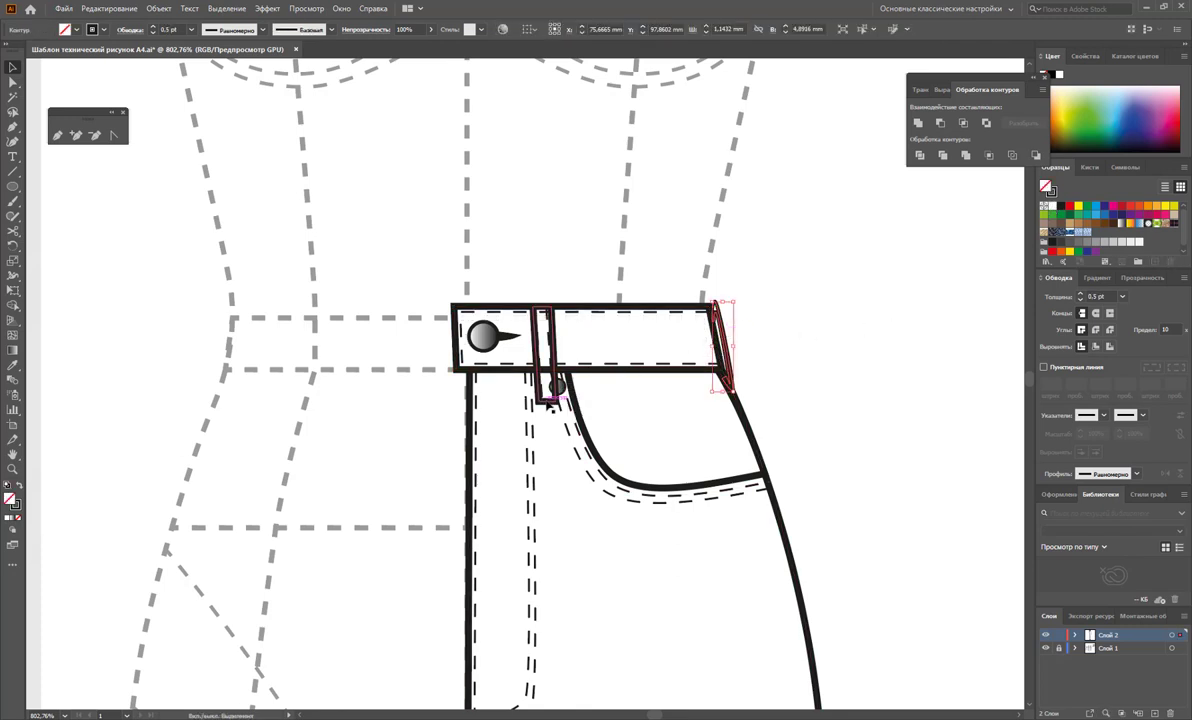
left_click(546, 398, "shift")
left_click(1052, 206)
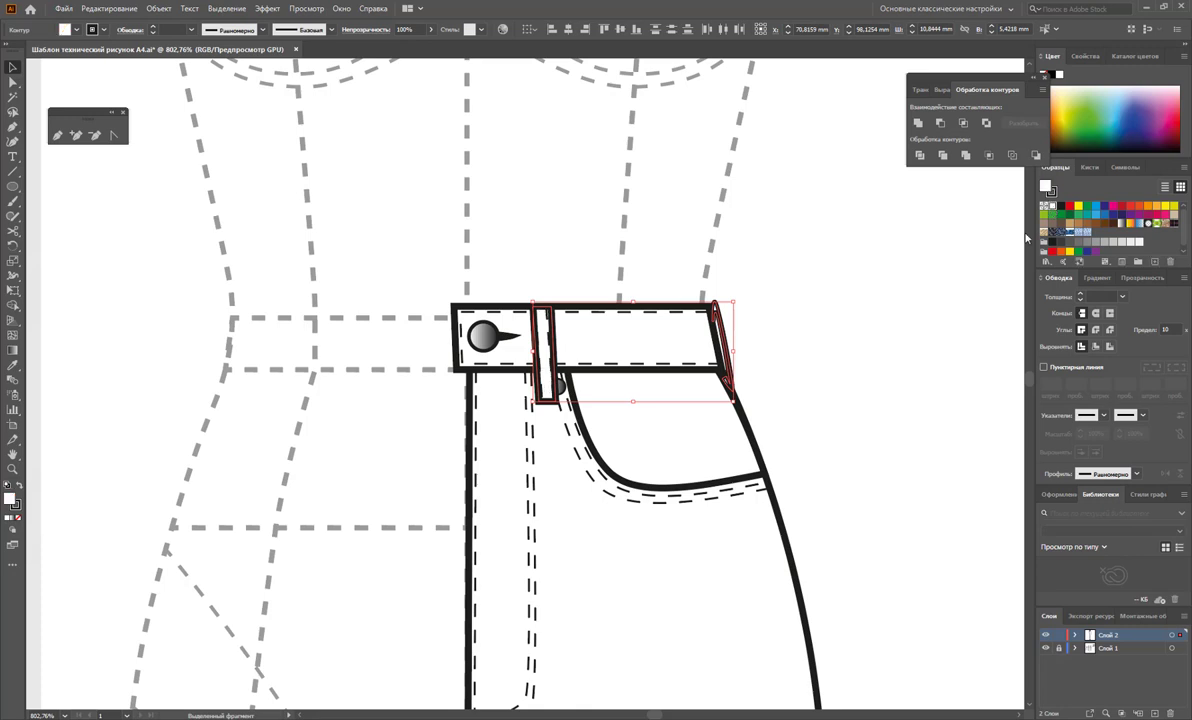
left_click(887, 344)
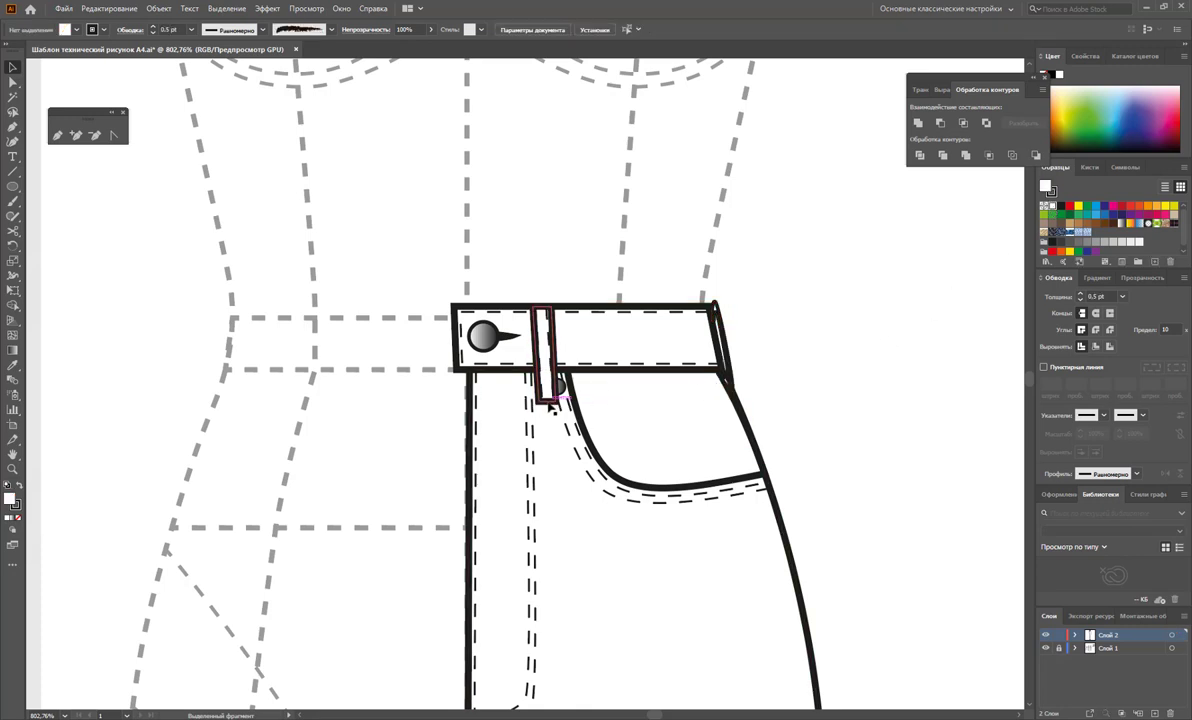
Step: Set the left belt loop's outline weight to 0.5 pt
left_click(546, 388)
left_click(1122, 297)
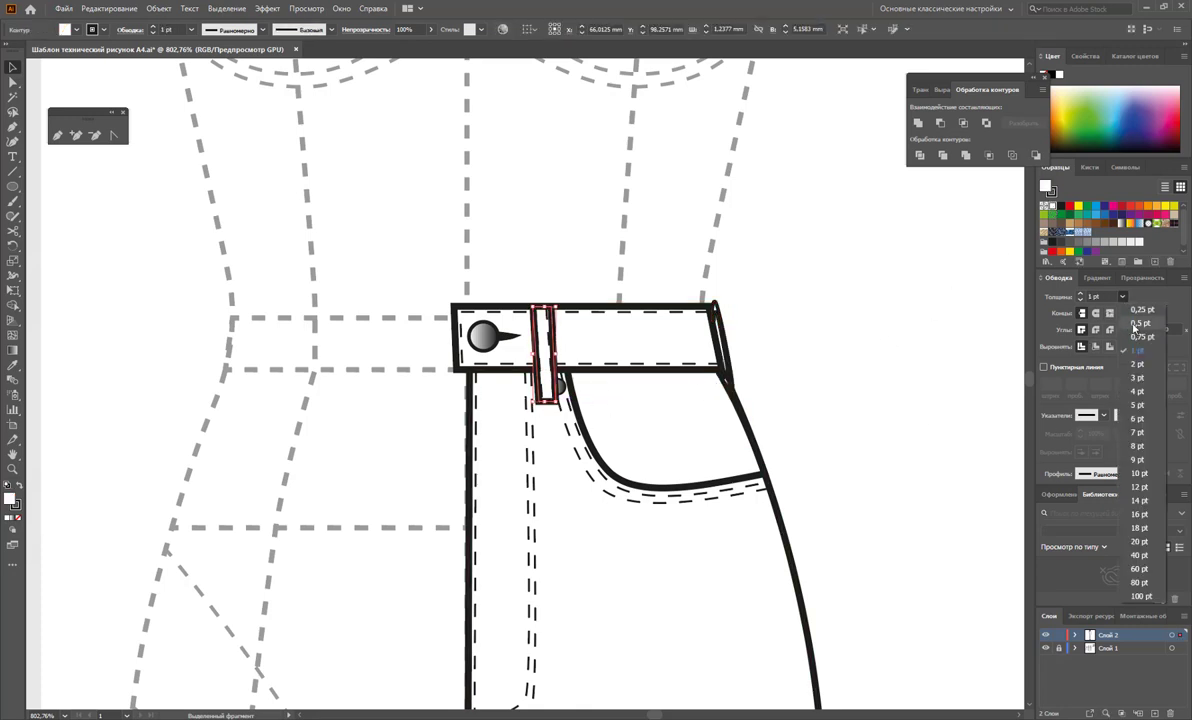
left_click(1133, 343)
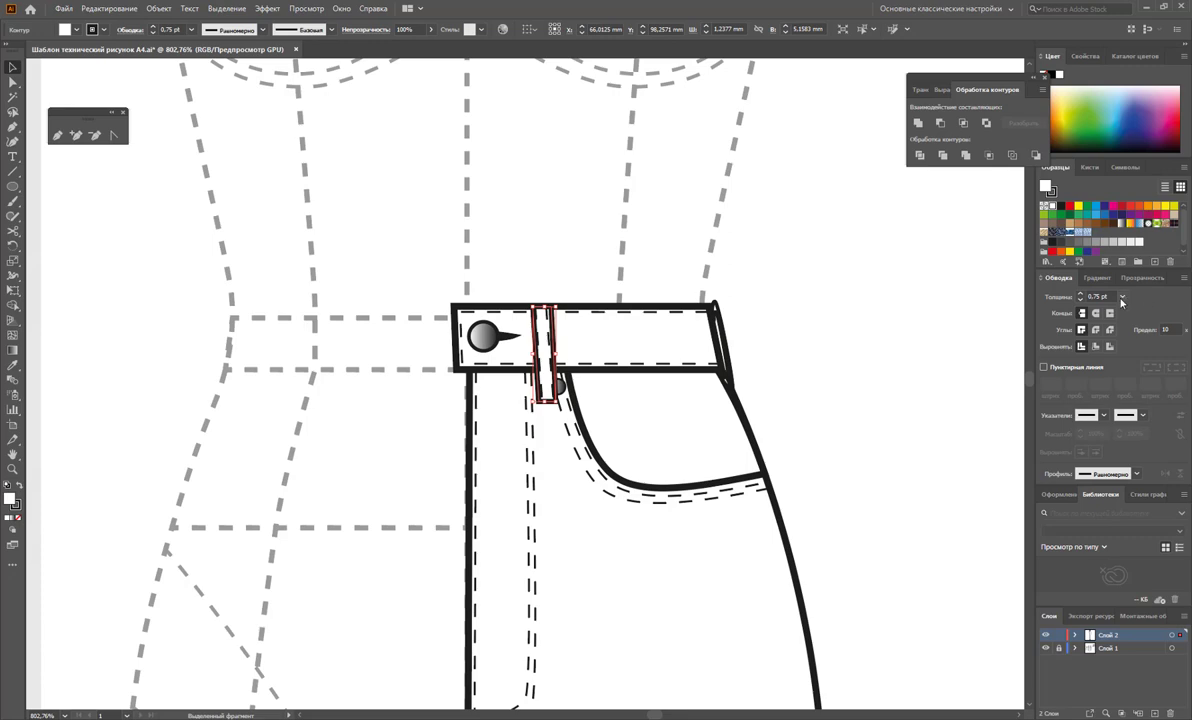
left_click(1122, 297)
left_click(1134, 323)
left_click(846, 364)
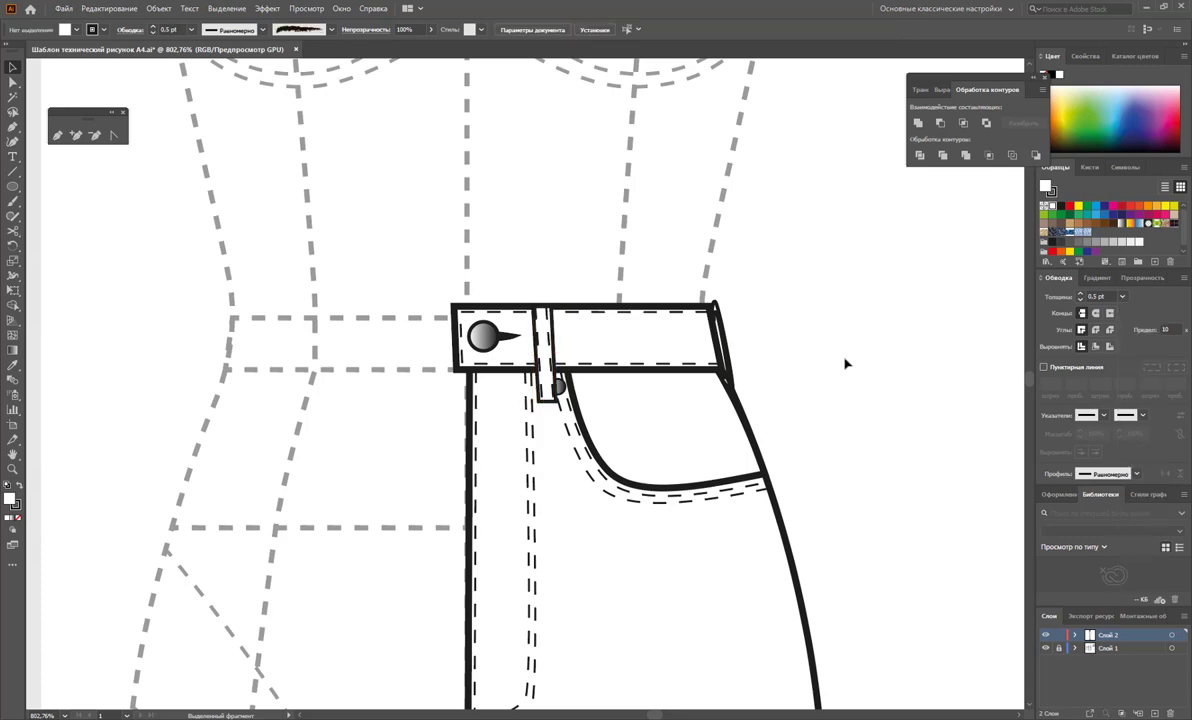
key("z")
left_click(486, 508, "alt")
left_click(430, 476, "alt")
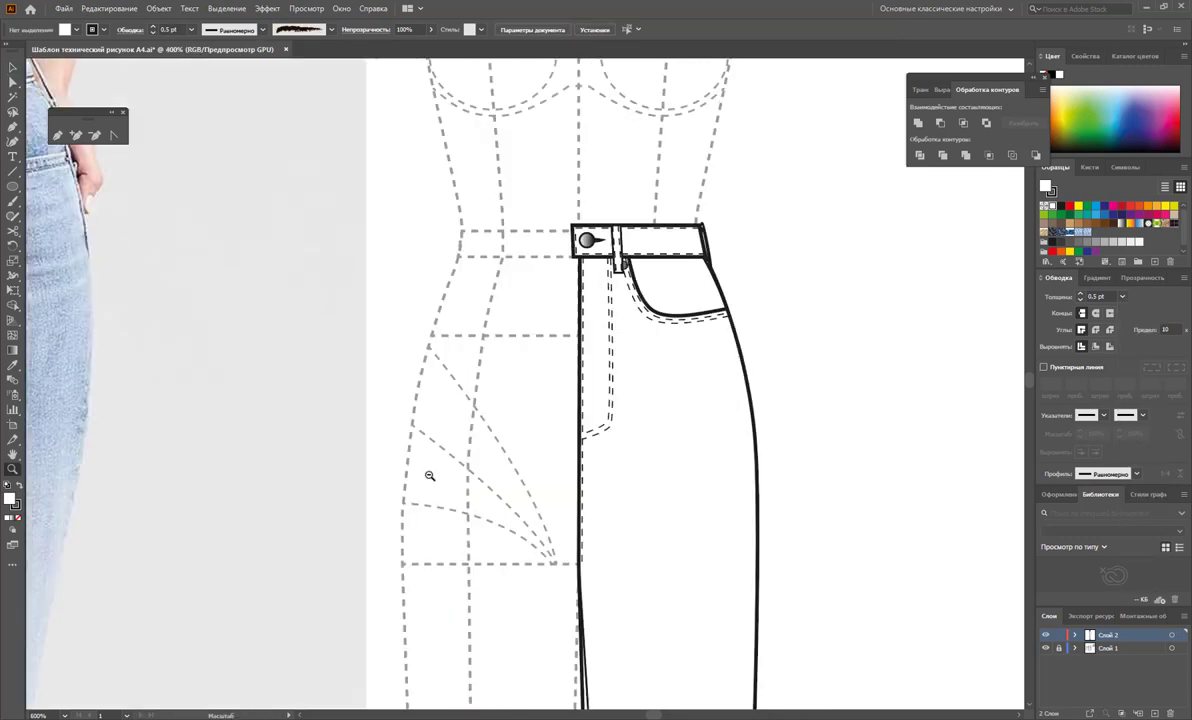
left_click(477, 456, "alt")
left_click(510, 465, "alt")
left_click(561, 487, "alt")
Step: Reflect a copy of the whole jeans half to form the left leg
key("v")
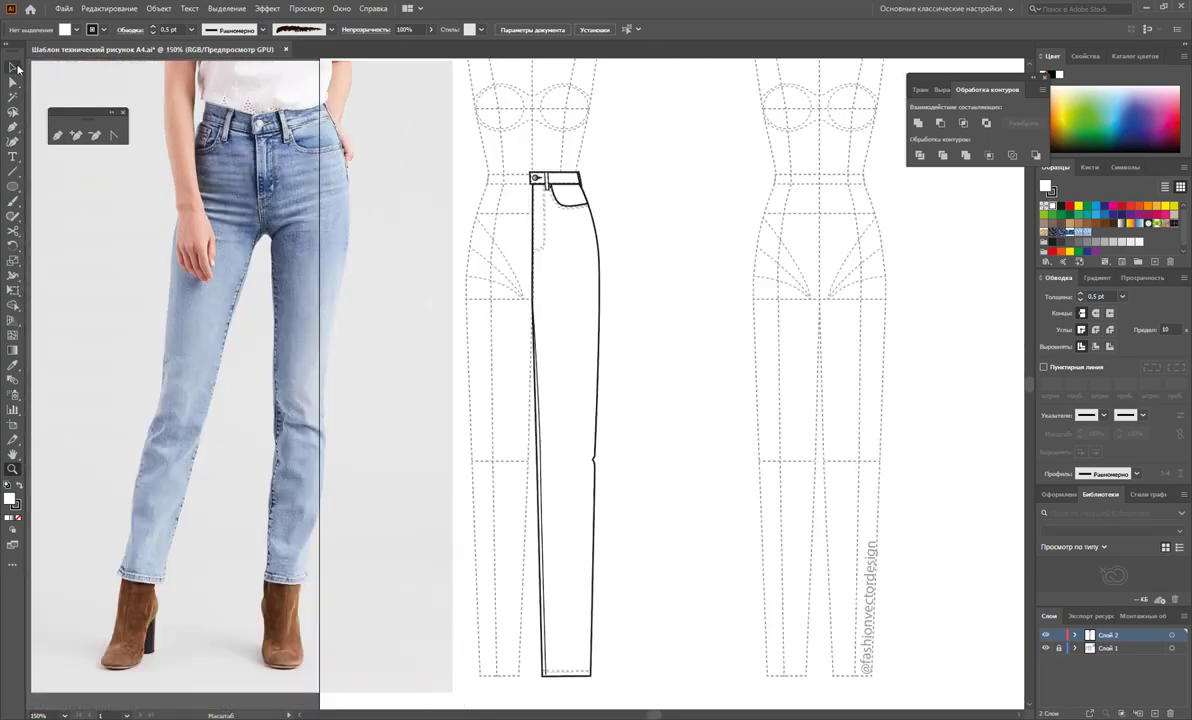
left_click_drag(651, 141, 500, 697)
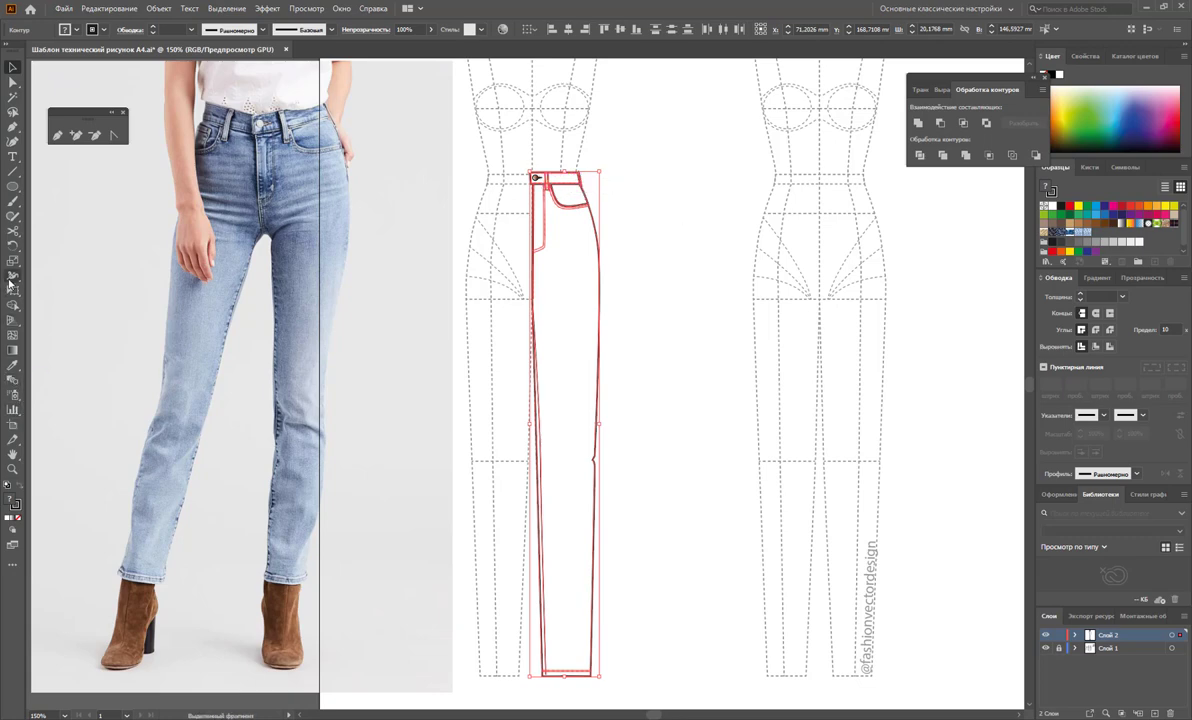
key("o")
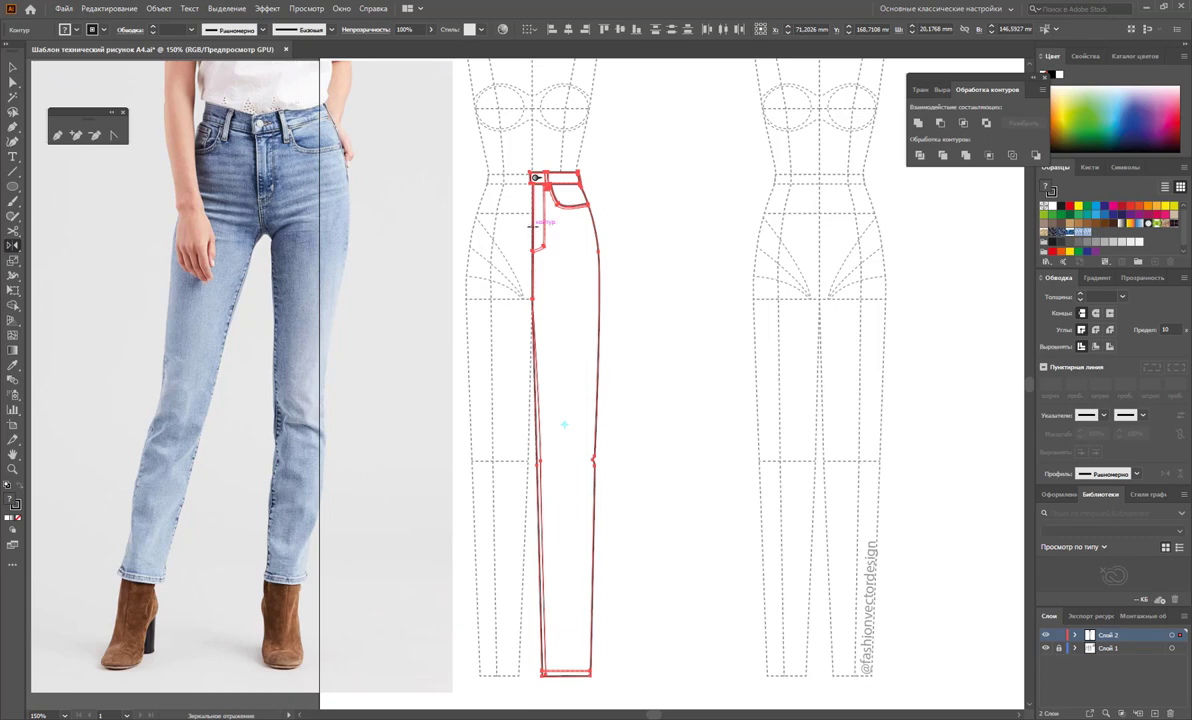
left_click_drag(538, 230, 477, 220)
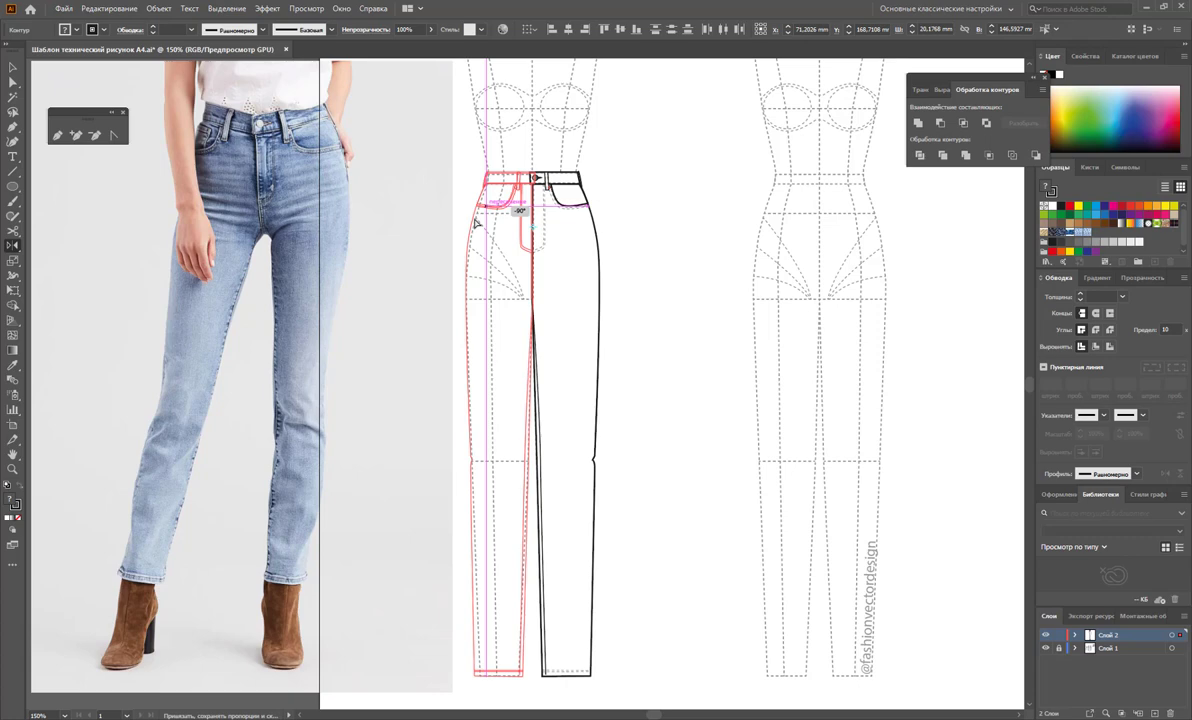
left_click_drag(477, 222, 478, 223)
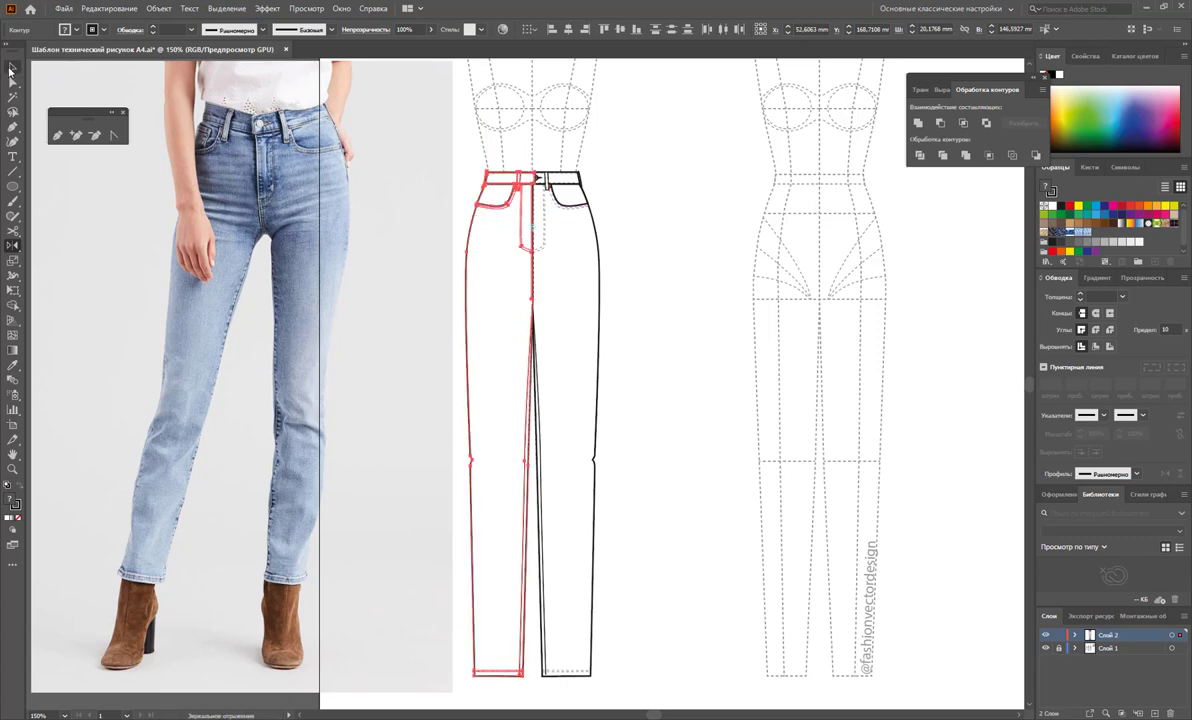
Step: Send the mirrored copy behind the original half
left_click(12, 68)
right_click(490, 267)
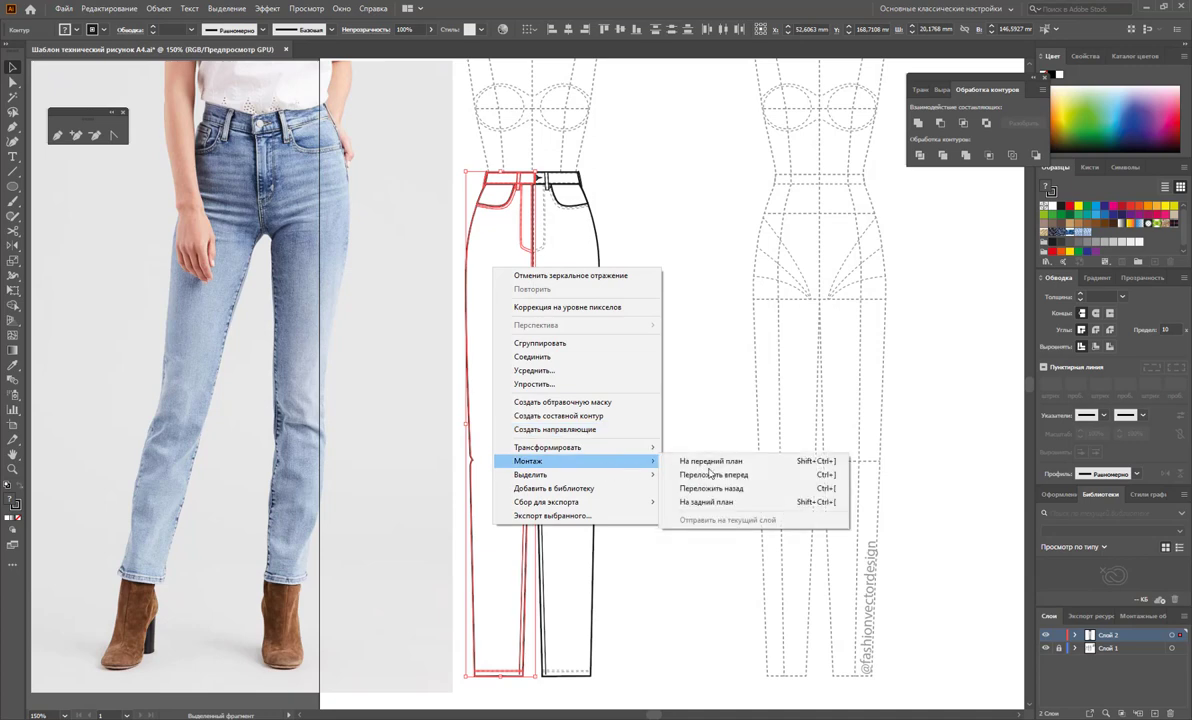
left_click(706, 501)
left_click(672, 472)
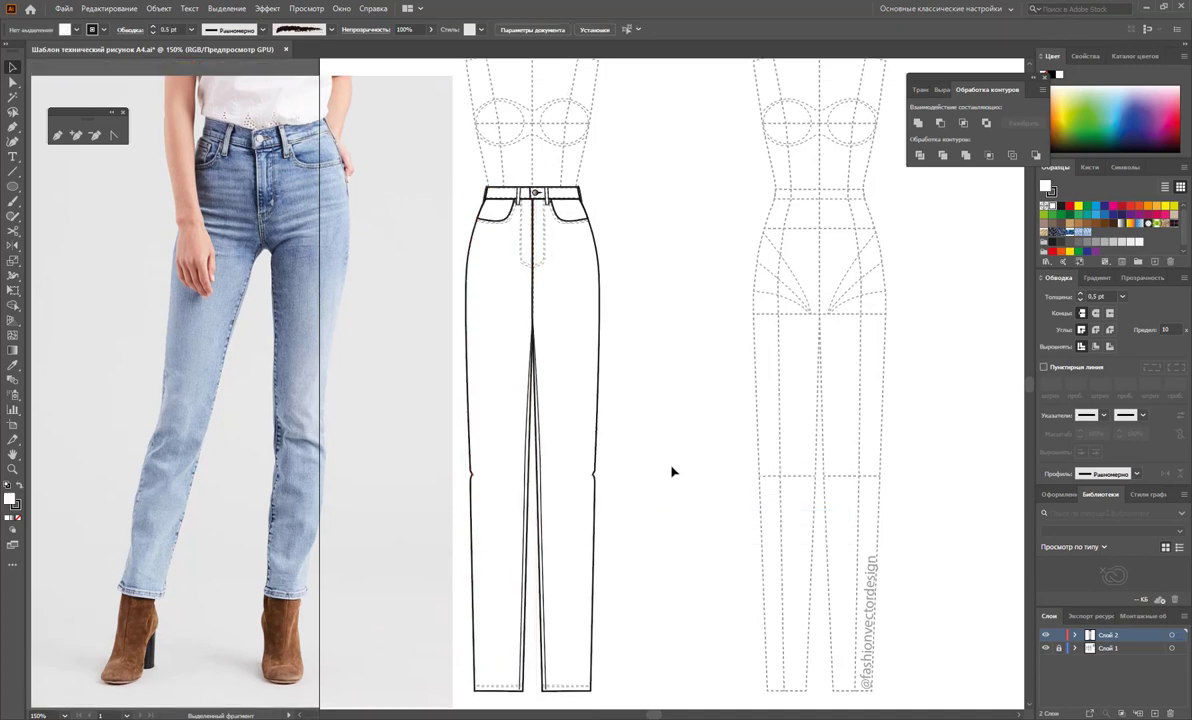
scroll(672, 472, "up", 2)
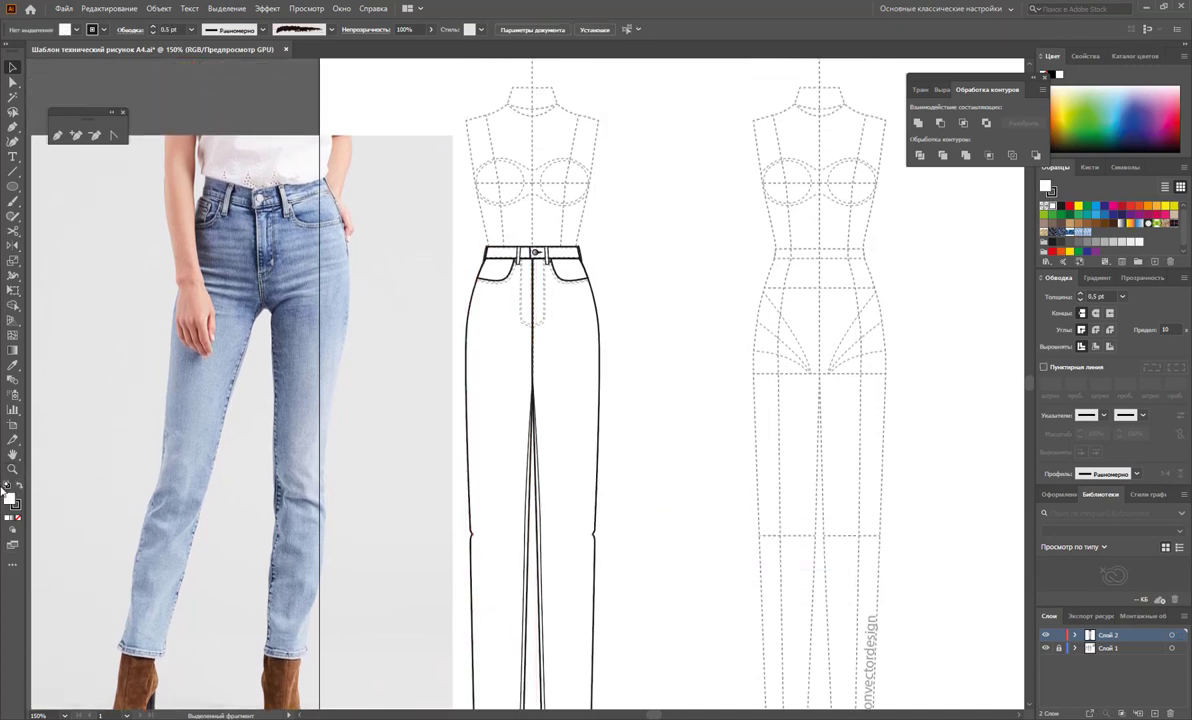
left_click(12, 469)
left_click_drag(501, 287, 740, 470)
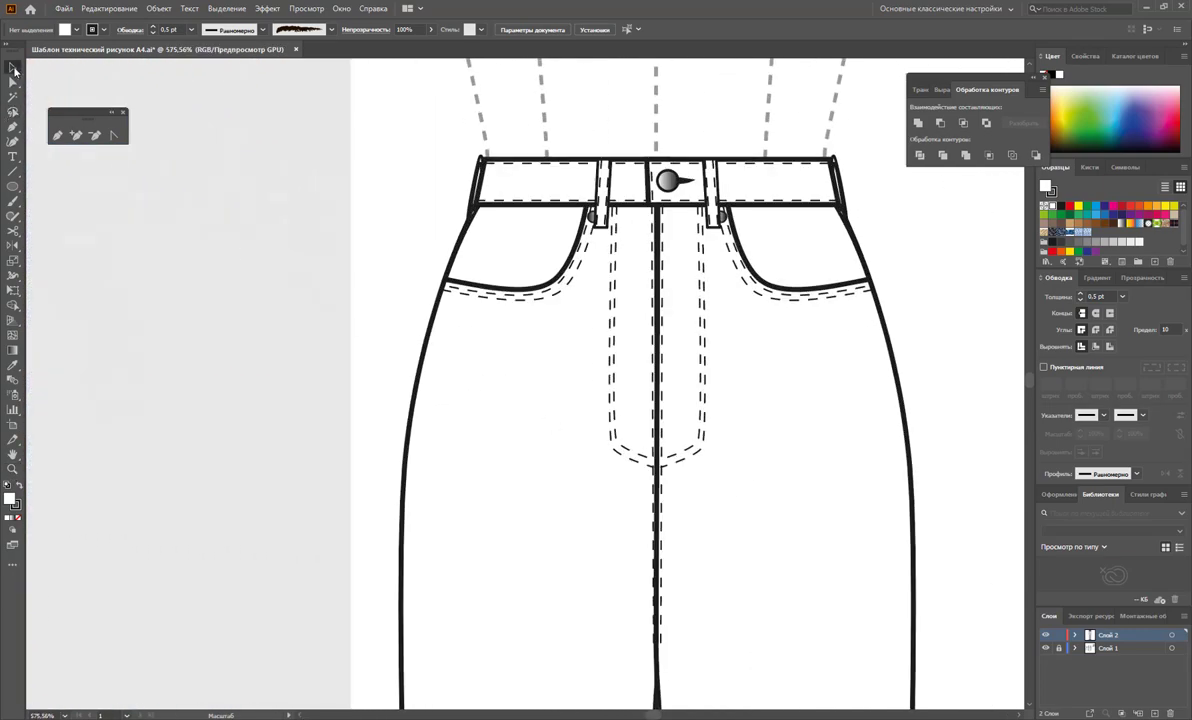
left_click(14, 70)
left_click(612, 338)
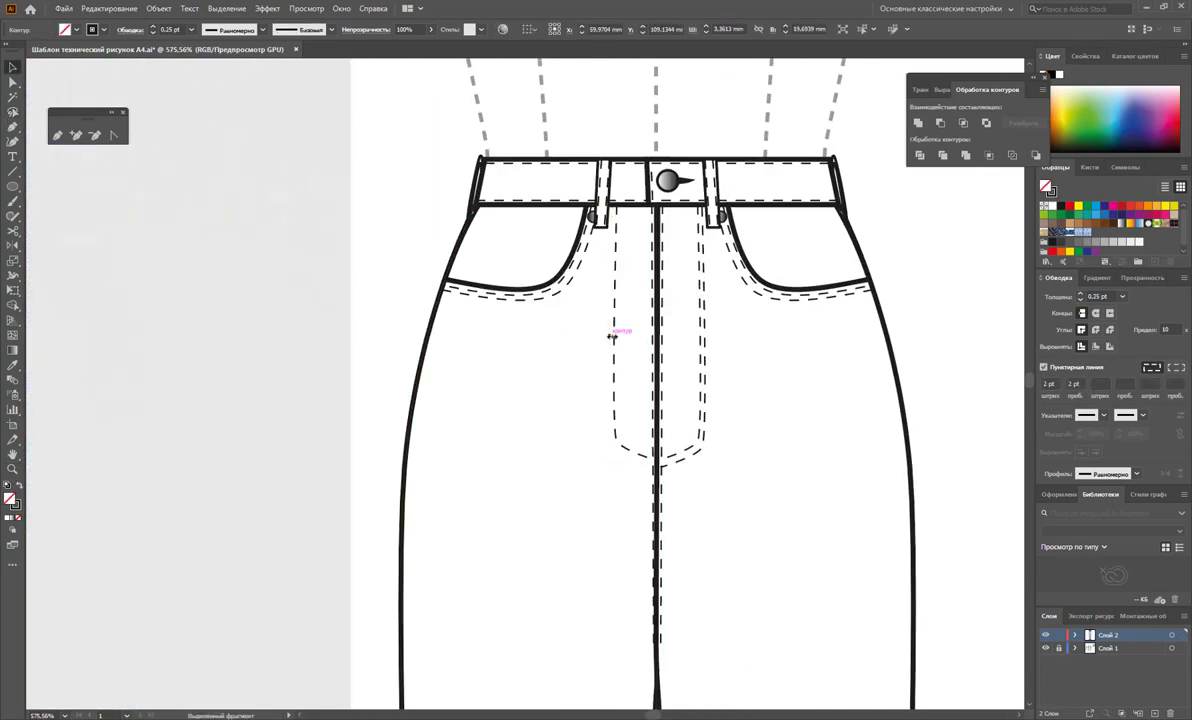
key("Delete")
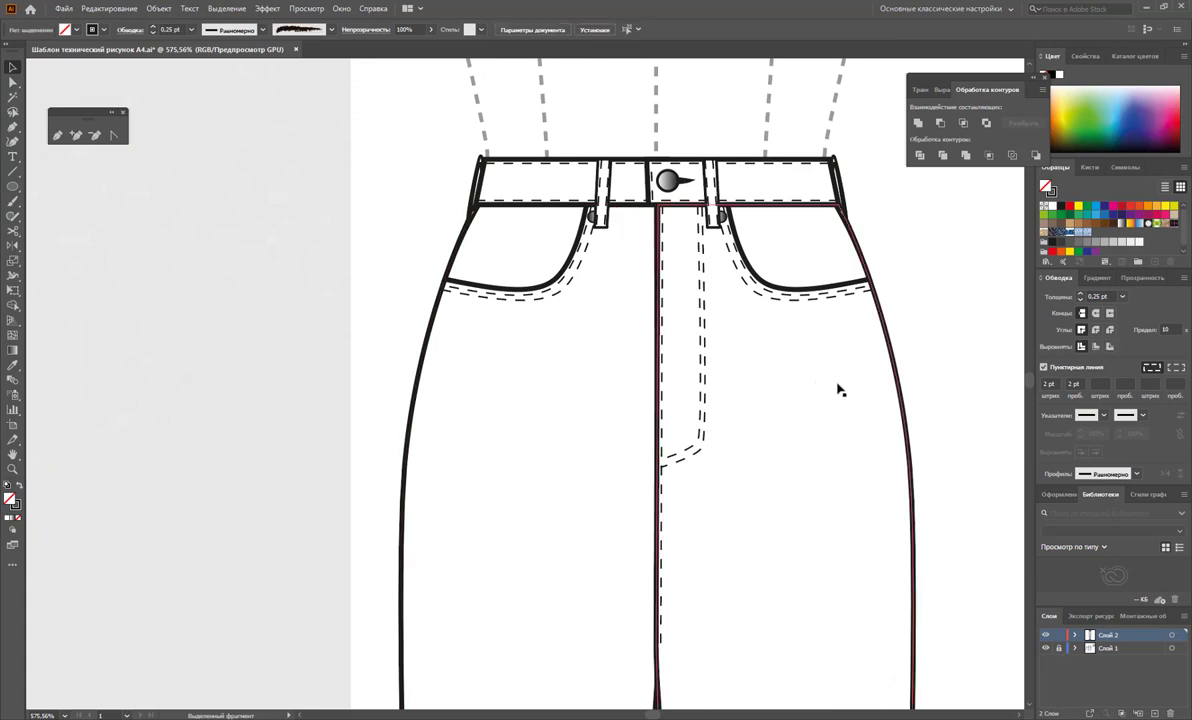
scroll(507, 397, "up", 1)
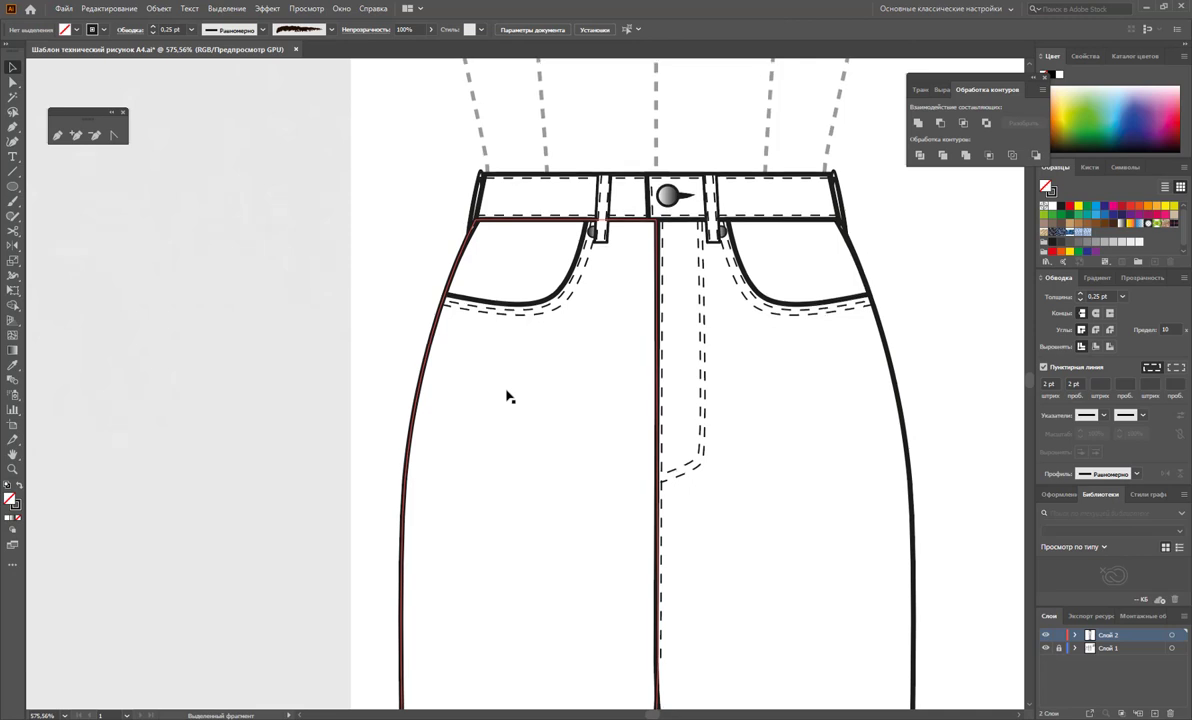
left_click(58, 136)
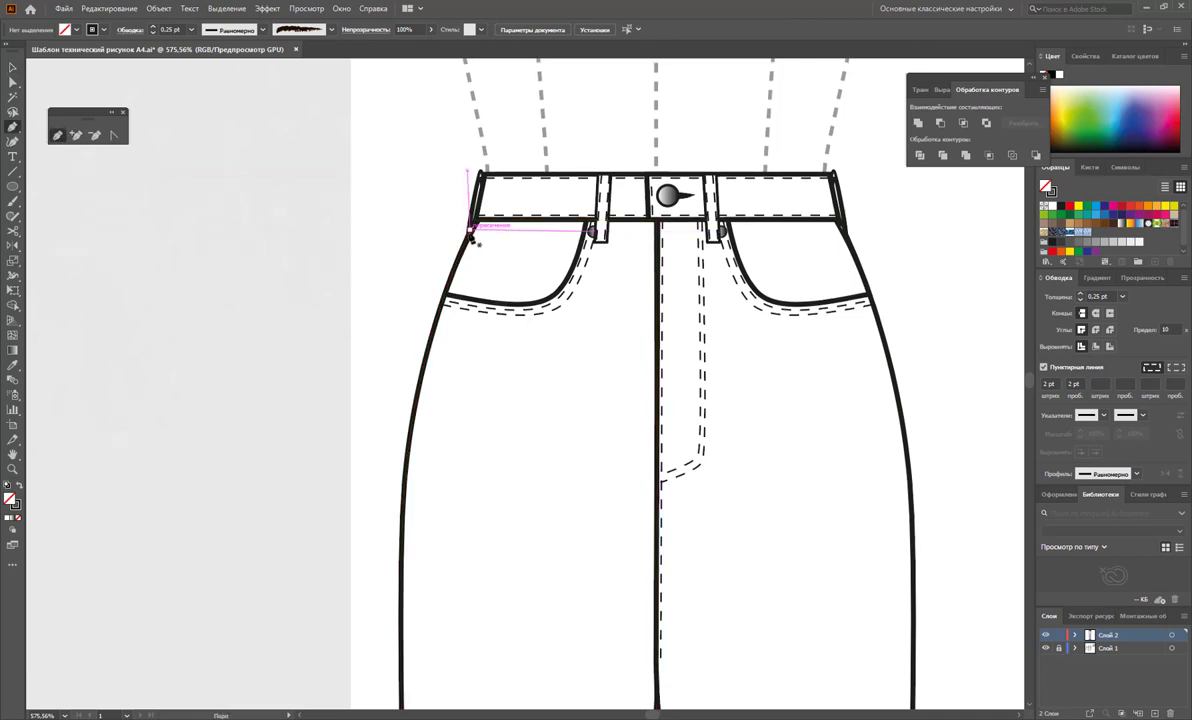
Step: Pen-draw a closed four-sided pocket facing inside the left front pocket
left_click(468, 237)
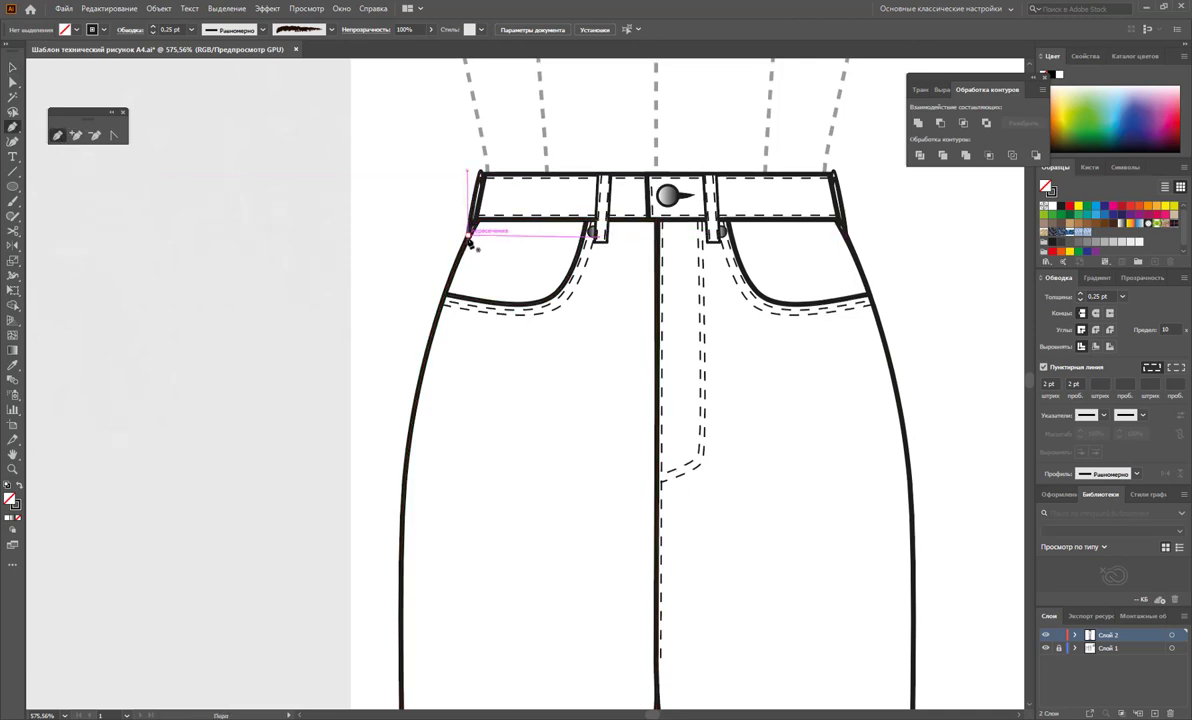
left_click(535, 241)
left_click(523, 302)
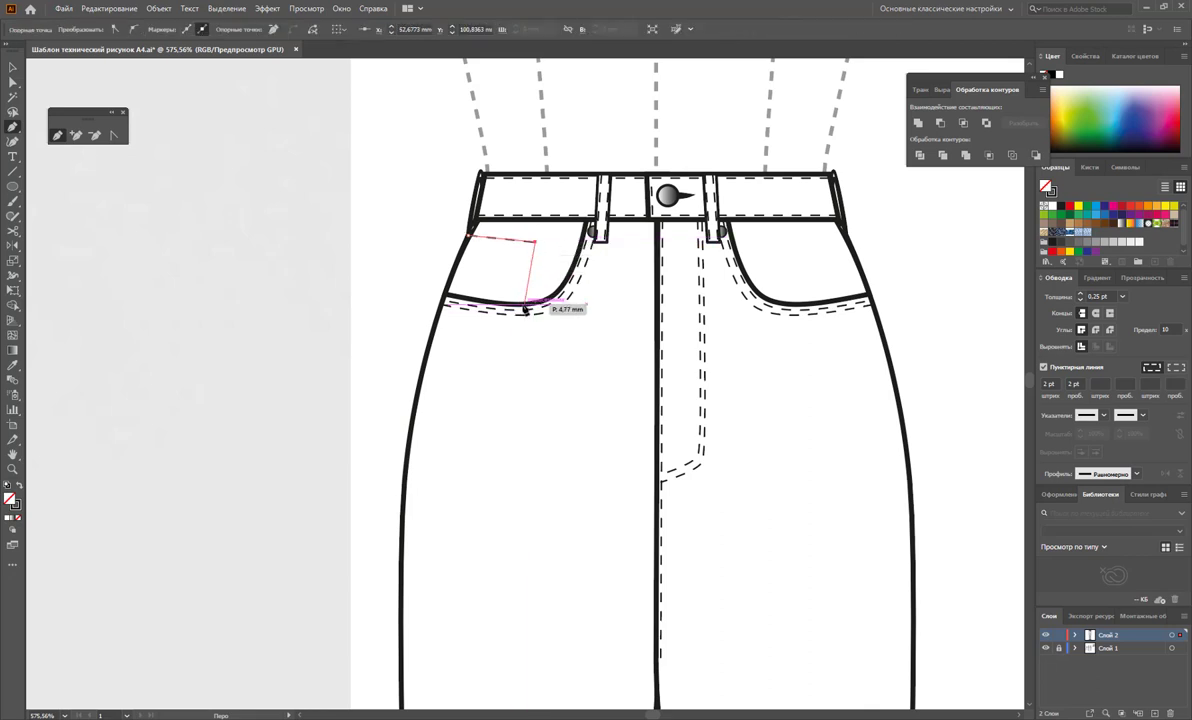
left_click(445, 299)
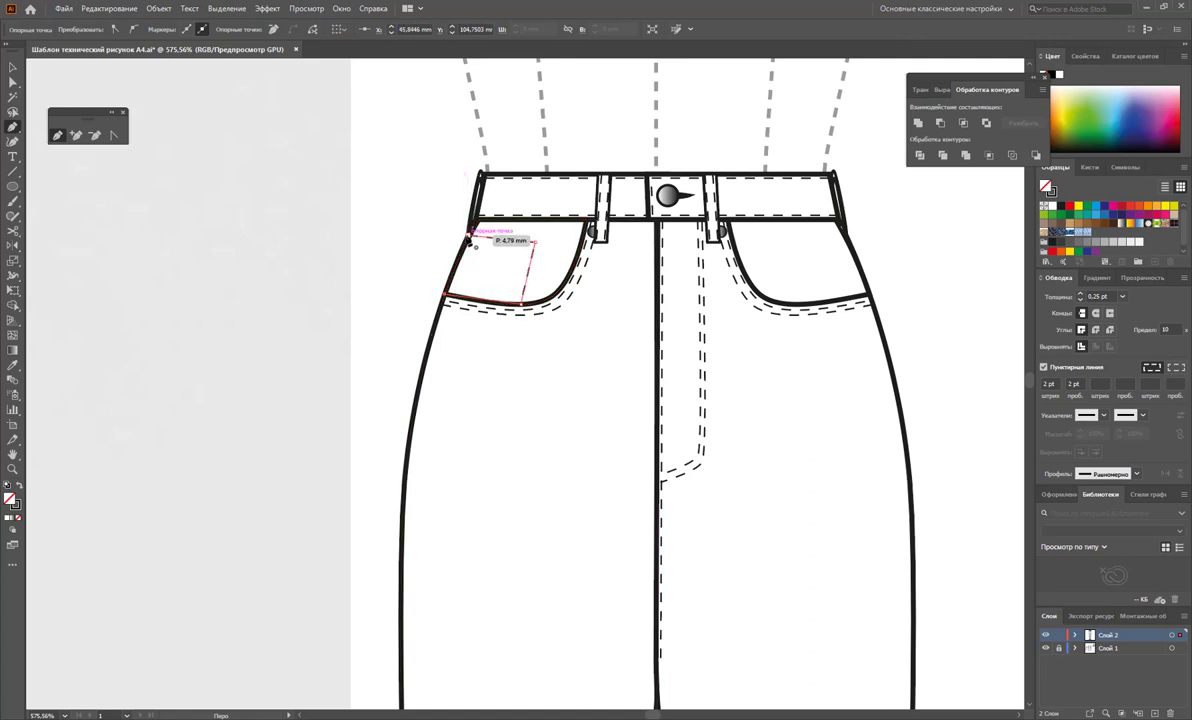
left_click(469, 236)
Step: Give the pocket facing a solid 0.75 pt outline
left_click(14, 68)
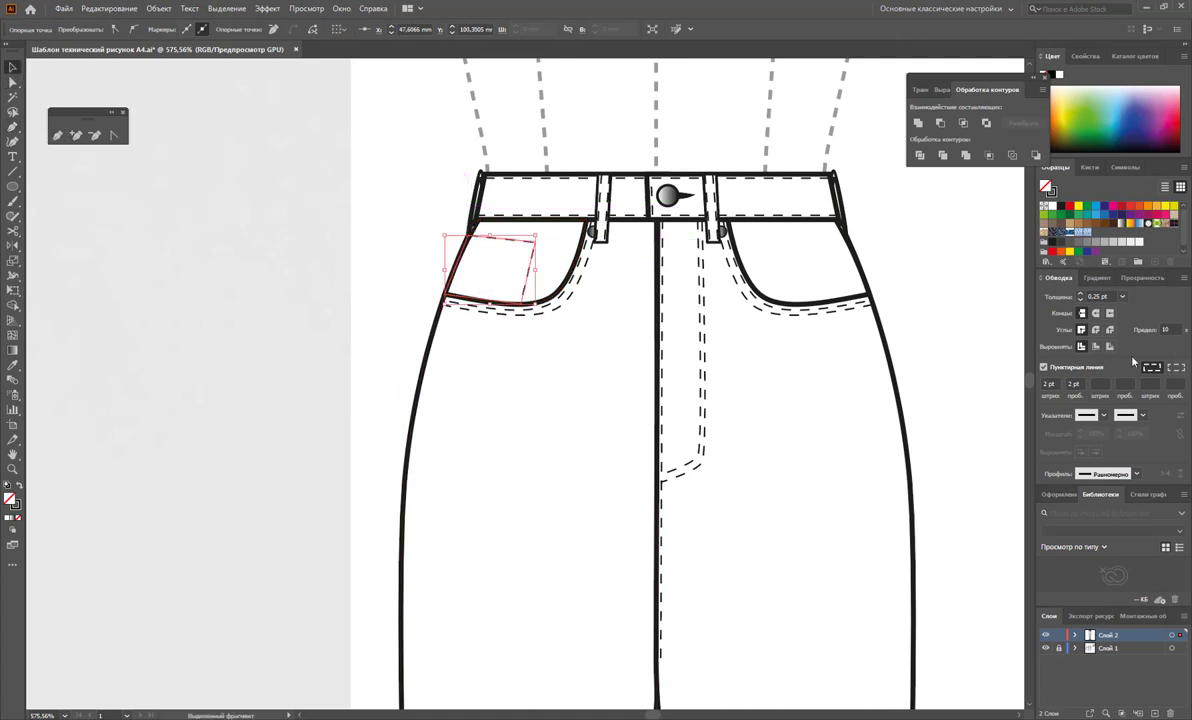
left_click(1122, 297)
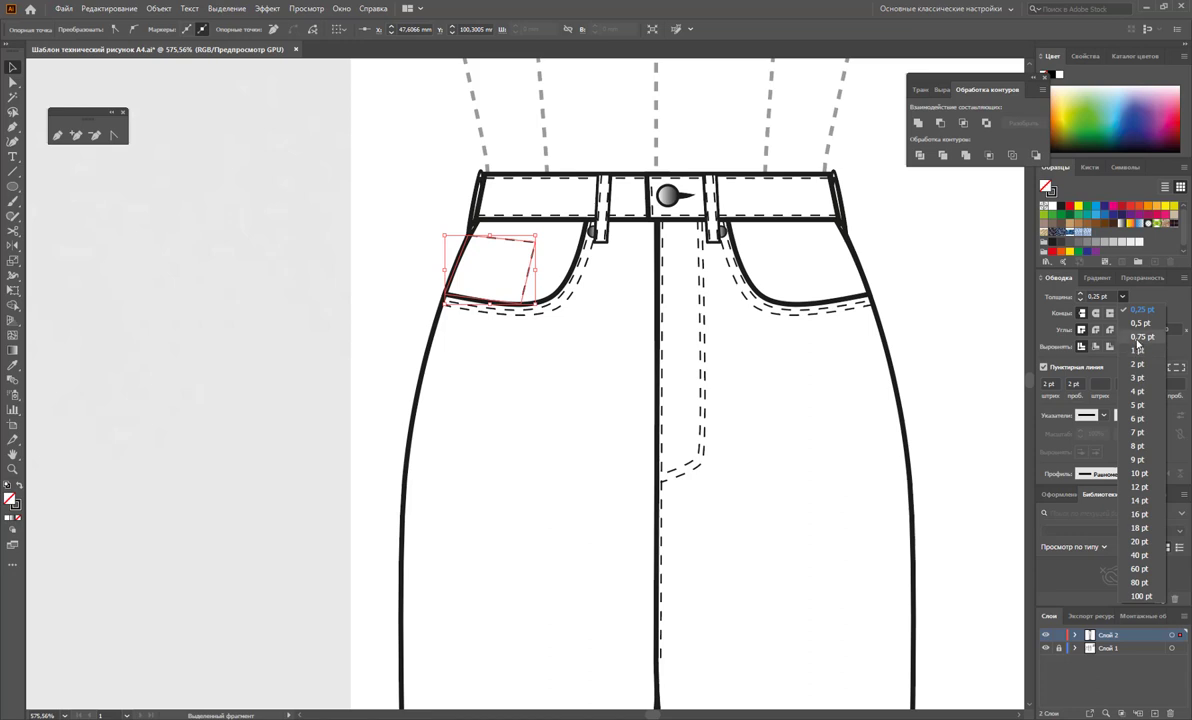
left_click(1125, 338)
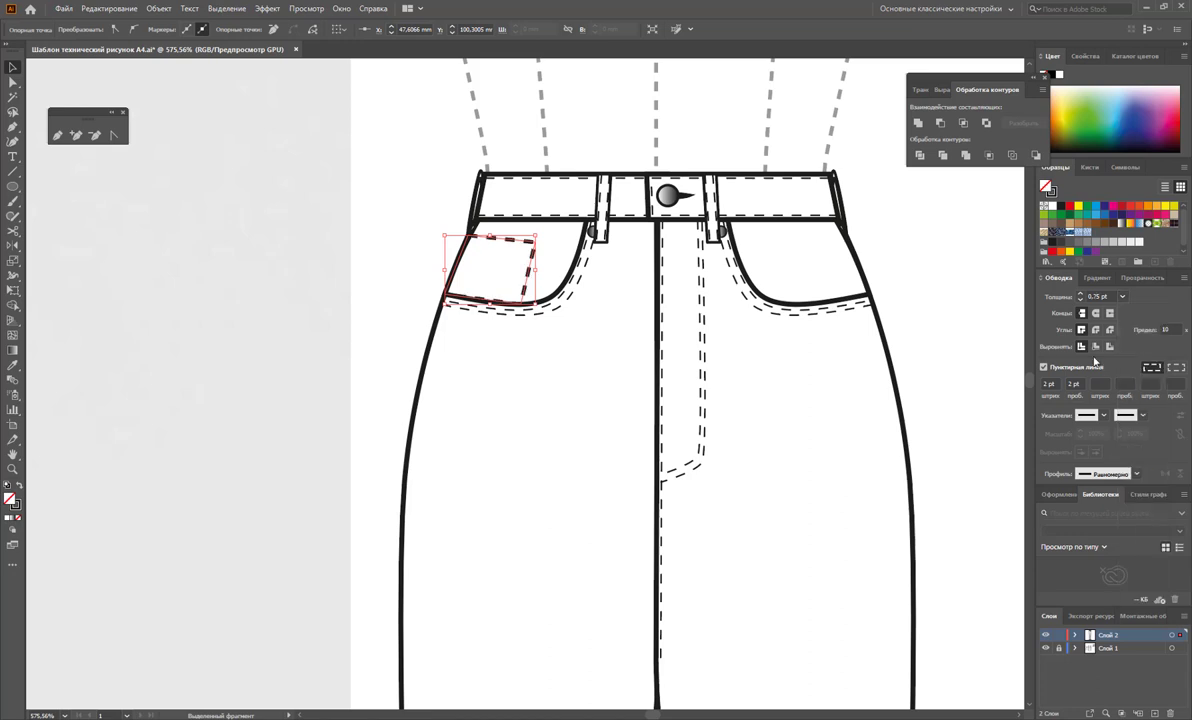
left_click(1044, 368)
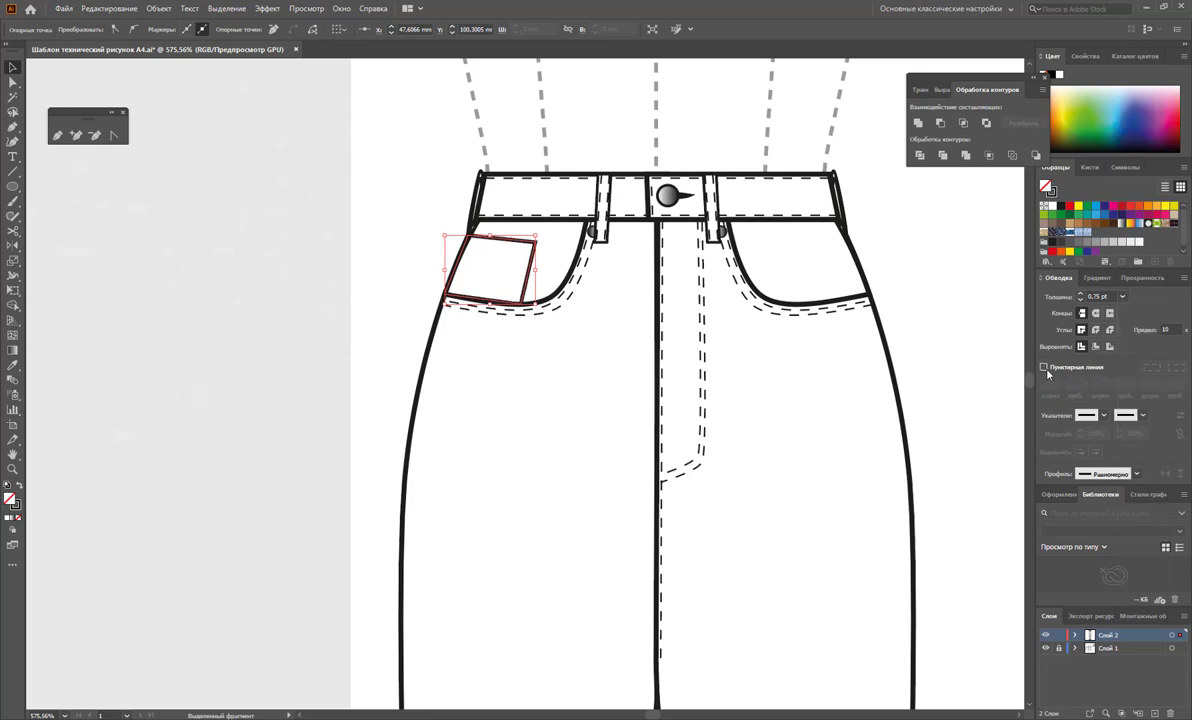
left_click(118, 198)
Step: Draw a line along the facing's top edge and give it the dashed stitch style
left_click(57, 135)
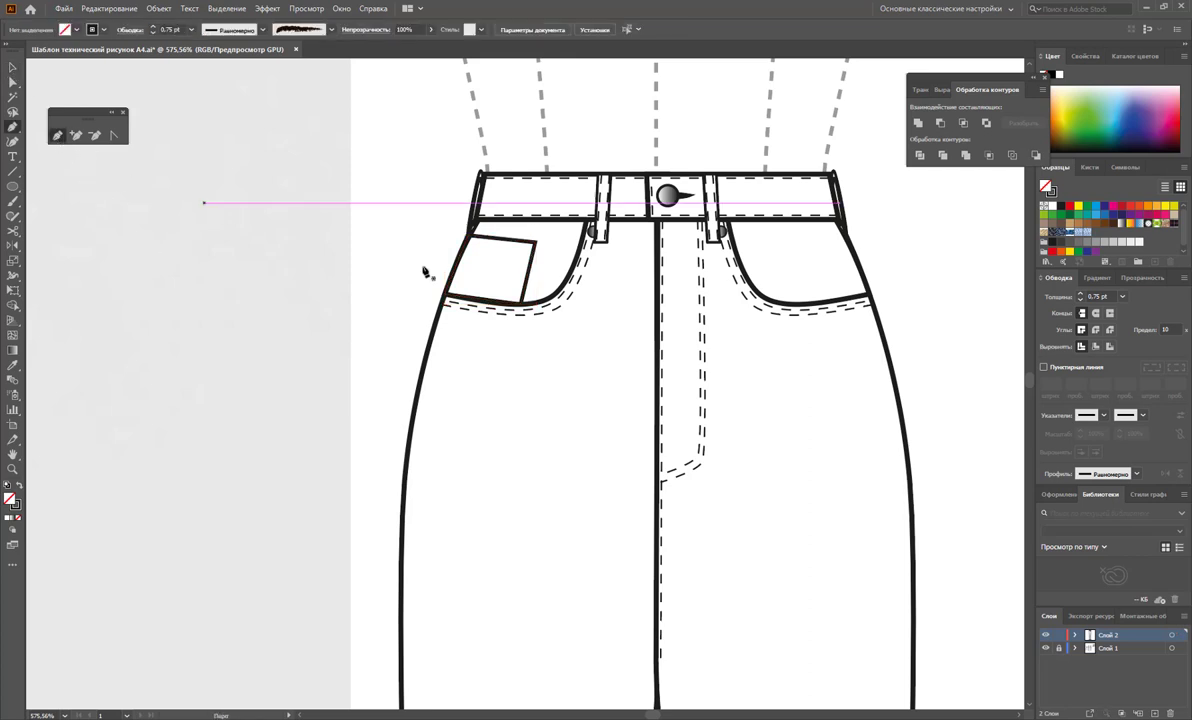
left_click_drag(472, 247, 535, 244)
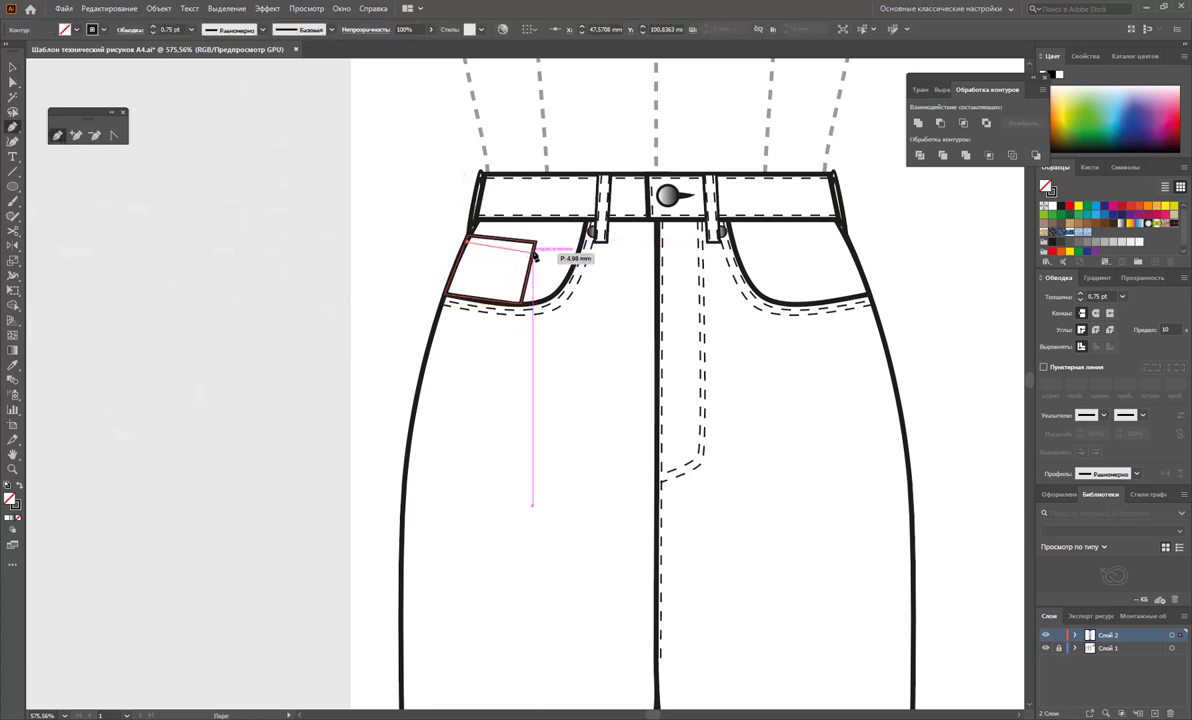
key("v")
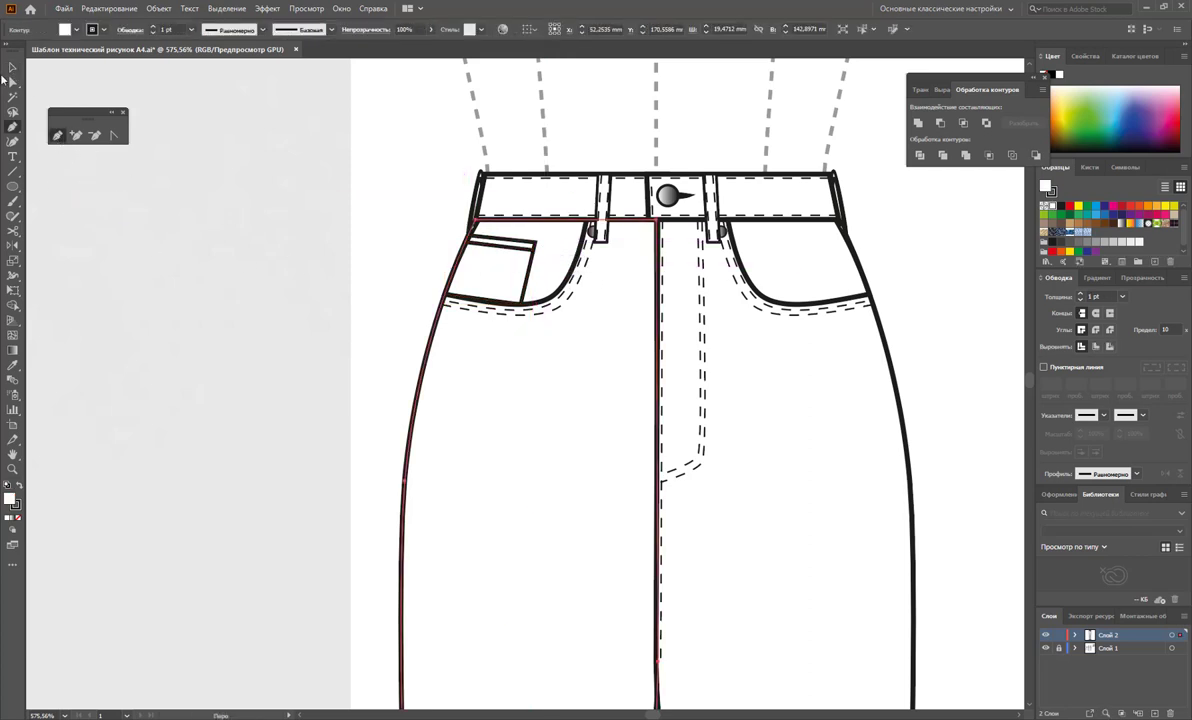
left_click(500, 266)
left_click(475, 241)
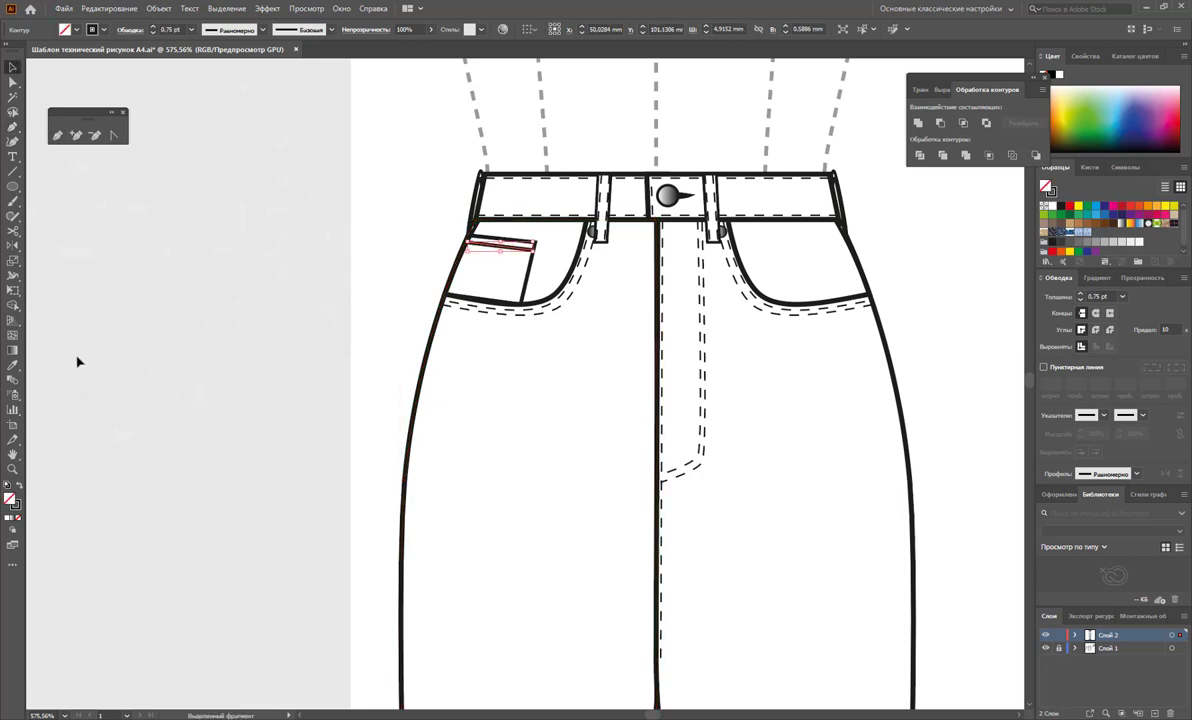
left_click(13, 365)
left_click(506, 277)
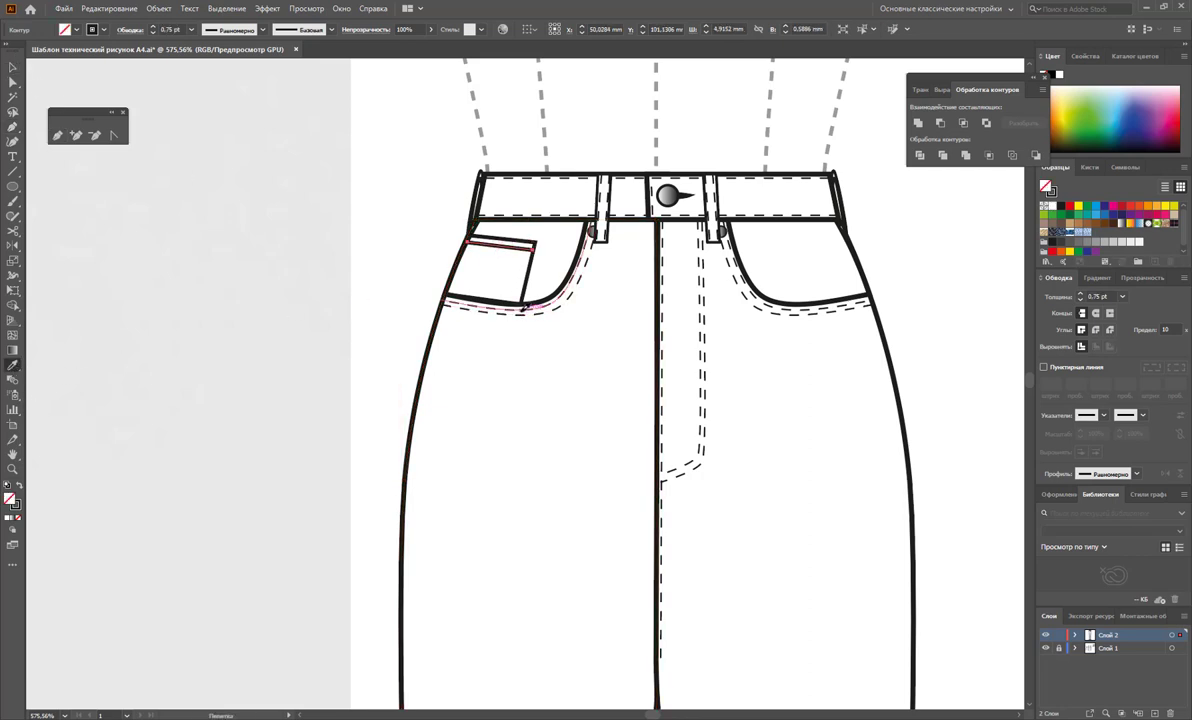
left_click(545, 215)
key("ctrl+shift+a")
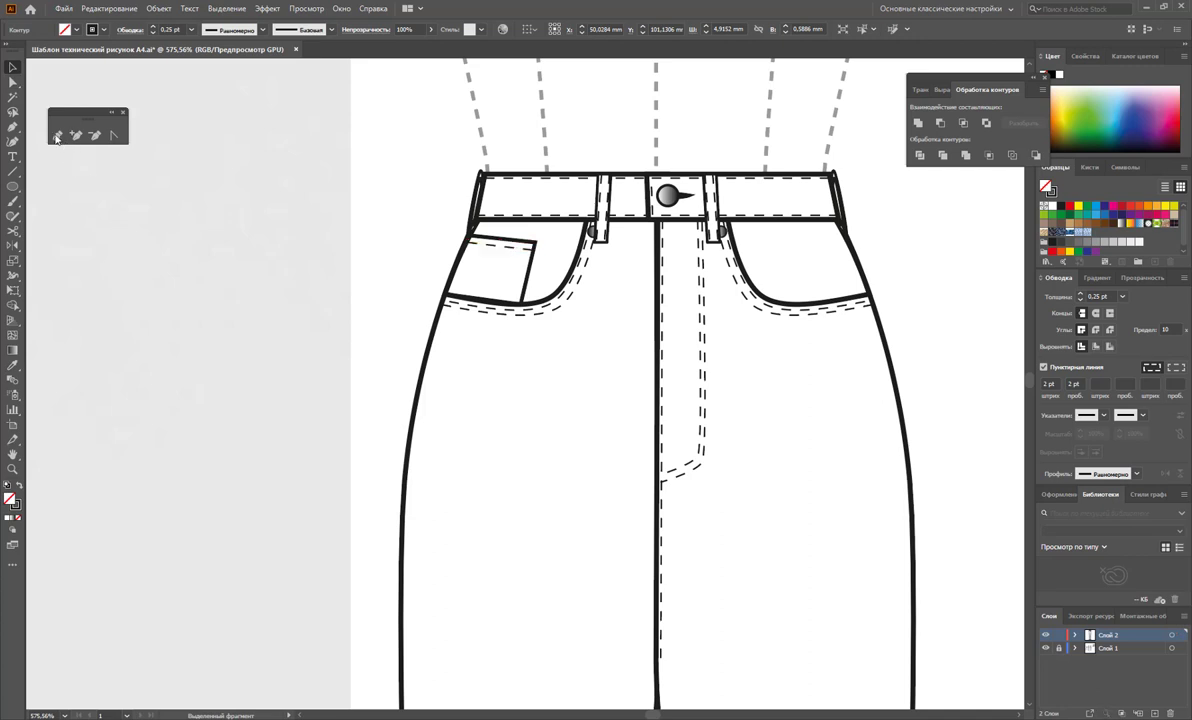
Step: Select the pocket facing's right edge, then zoom out to the reference photo
left_click(57, 135)
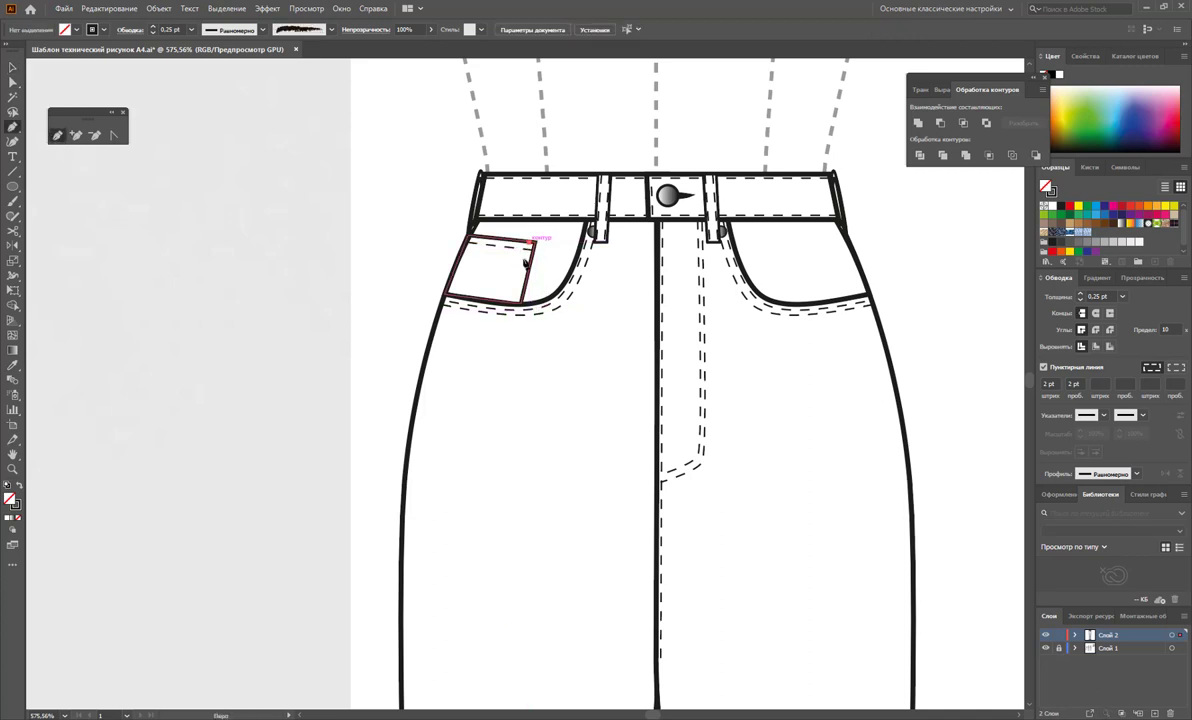
left_click(530, 292, "ctrl")
left_click(519, 305, "ctrl")
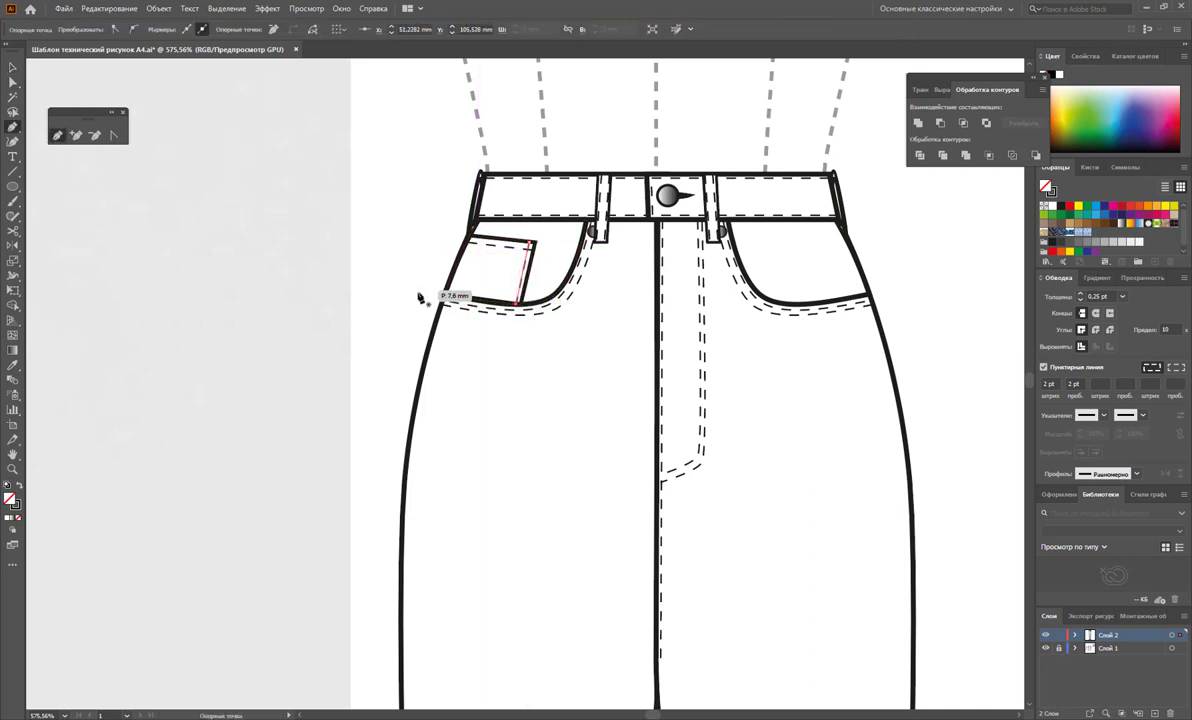
left_click(410, 312)
key("z")
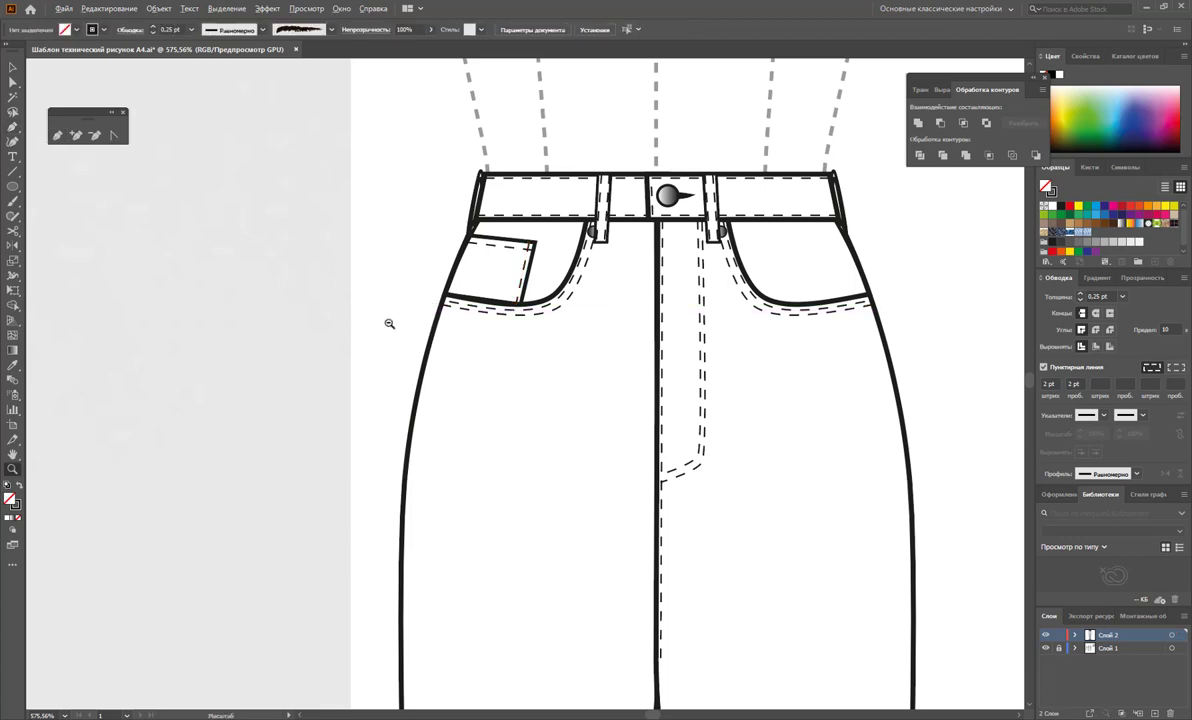
left_click(380, 335, "alt")
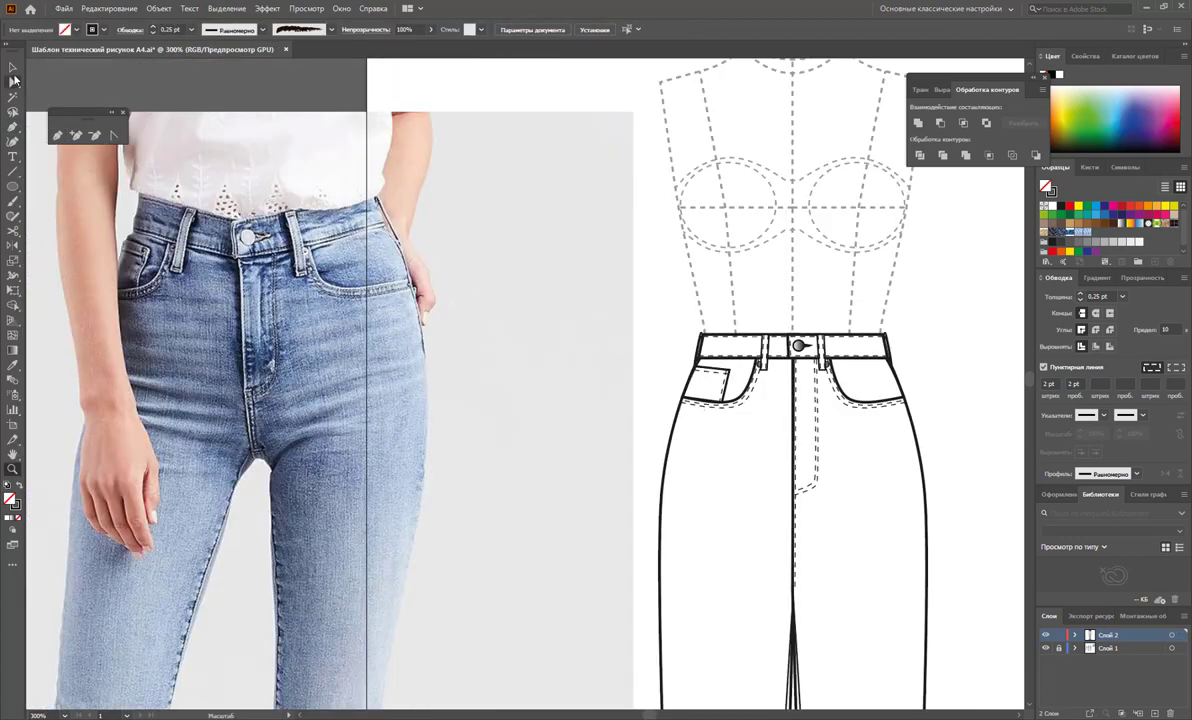
Step: Drag the pocket stitch line about 5 mm left and 1.4 mm down
left_click(13, 67)
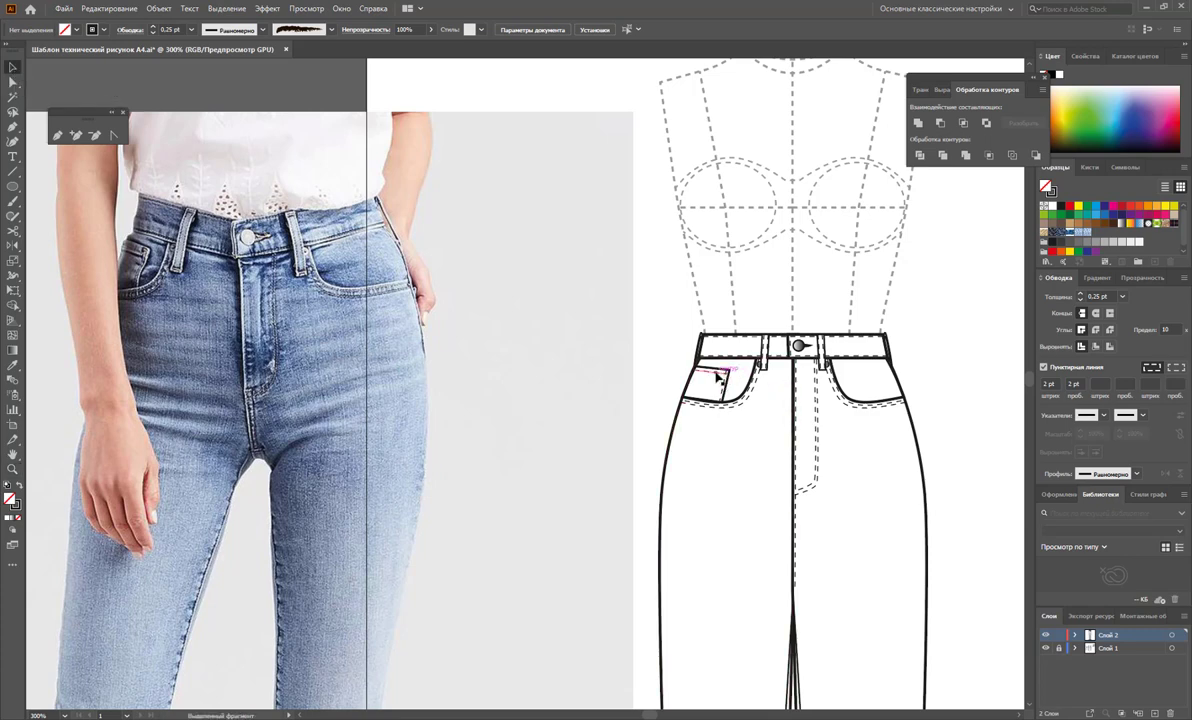
left_click_drag(716, 377, 716, 383)
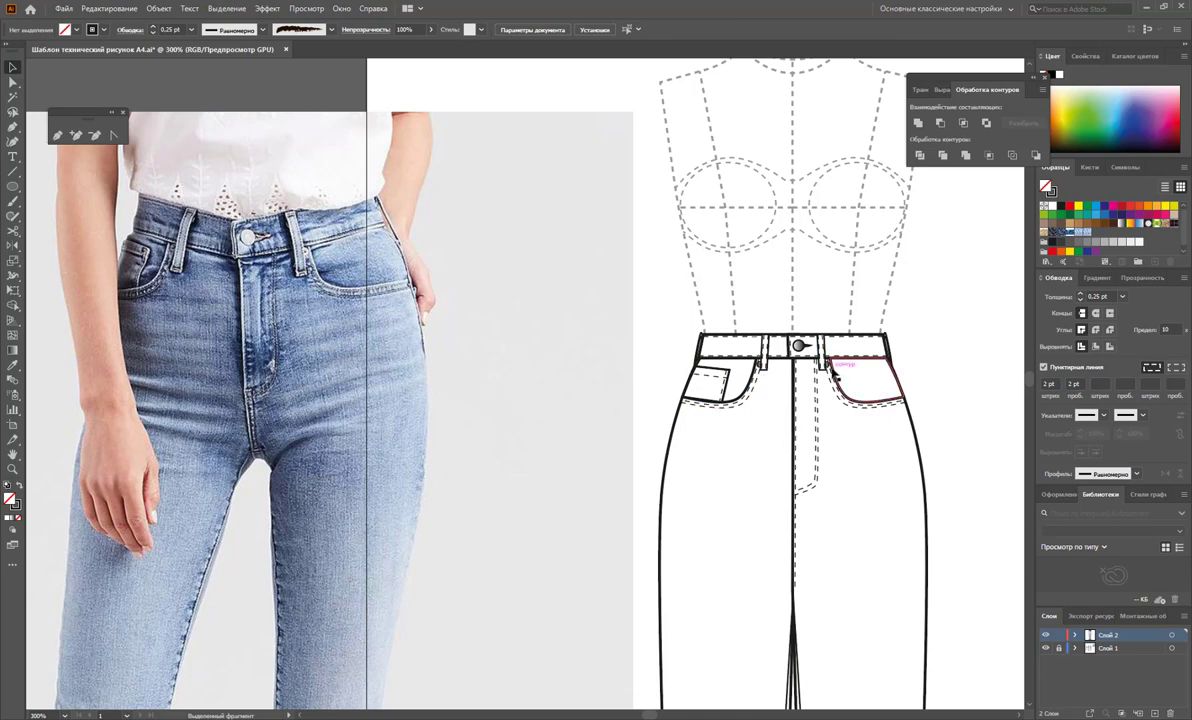
left_click_drag(760, 365, 725, 380)
left_click(575, 388)
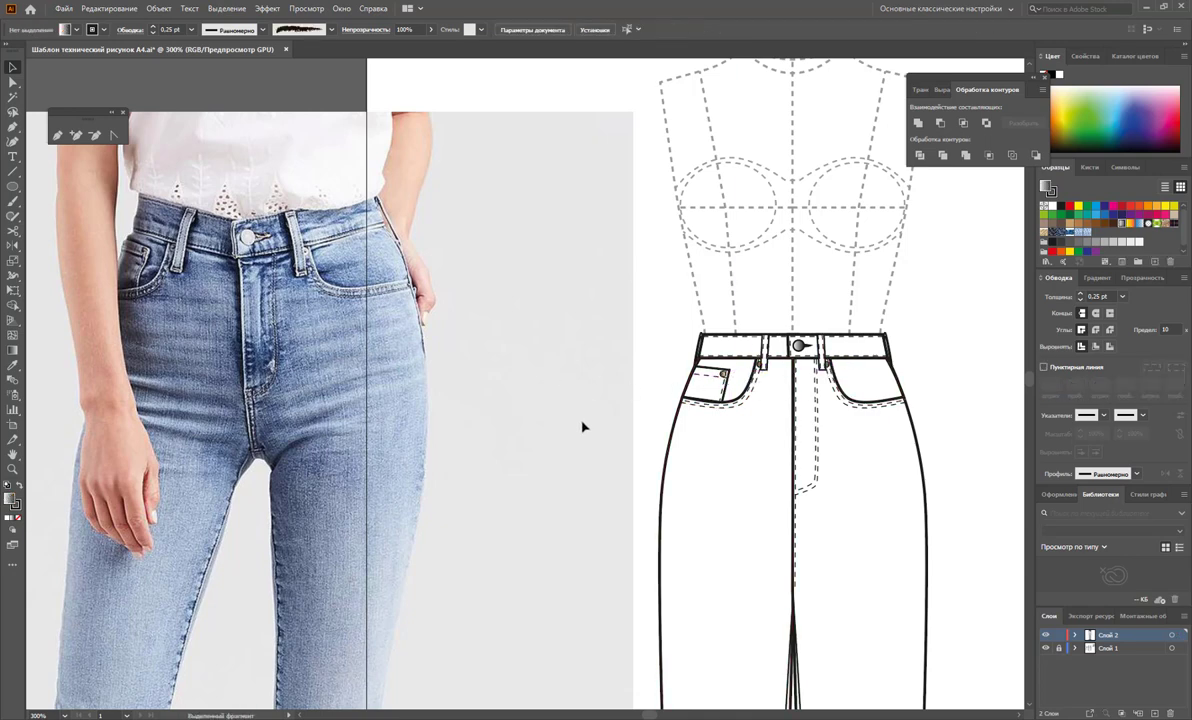
key("z")
left_click(778, 445, "alt")
left_click(499, 487, "alt")
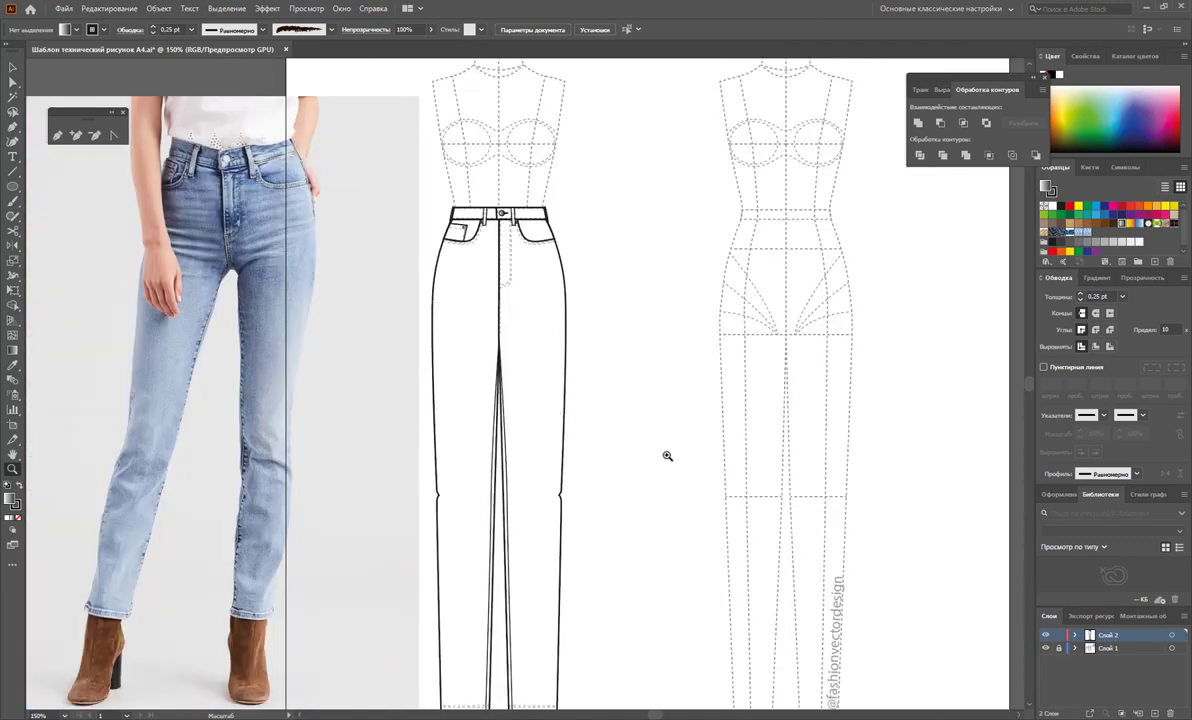
Step: Pen-draw a zigzag crease line across the front jeans crotch
left_click_drag(500, 318, 591, 412)
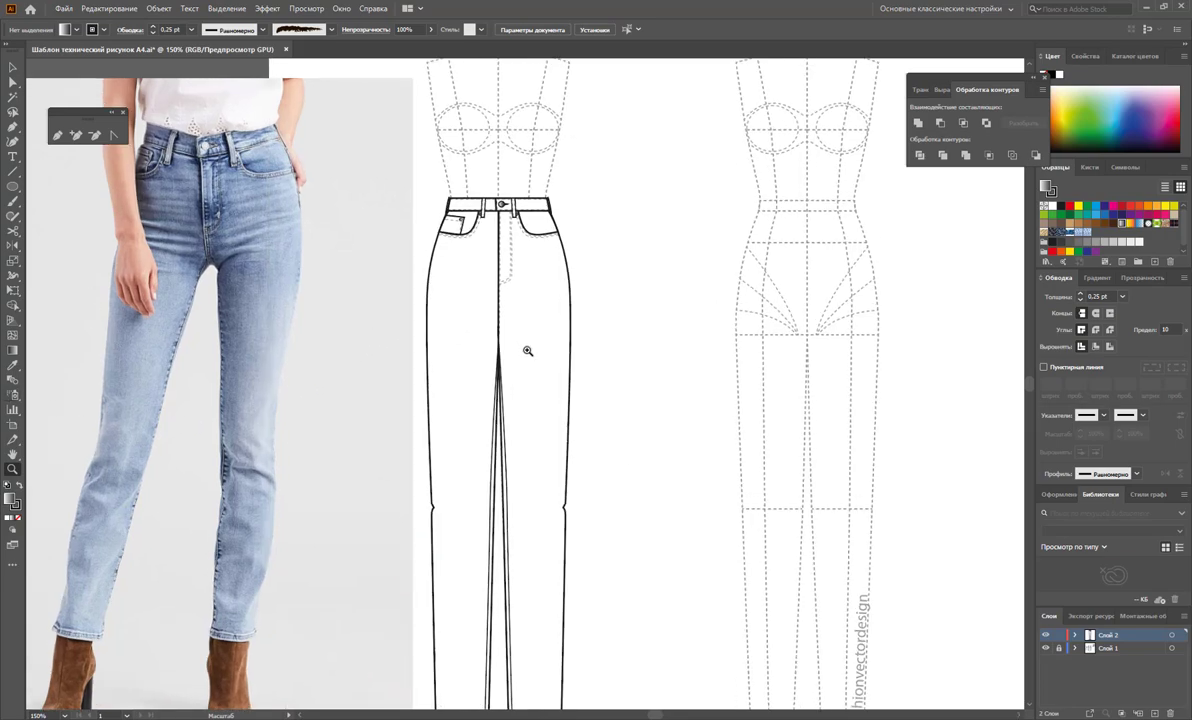
left_click(58, 136)
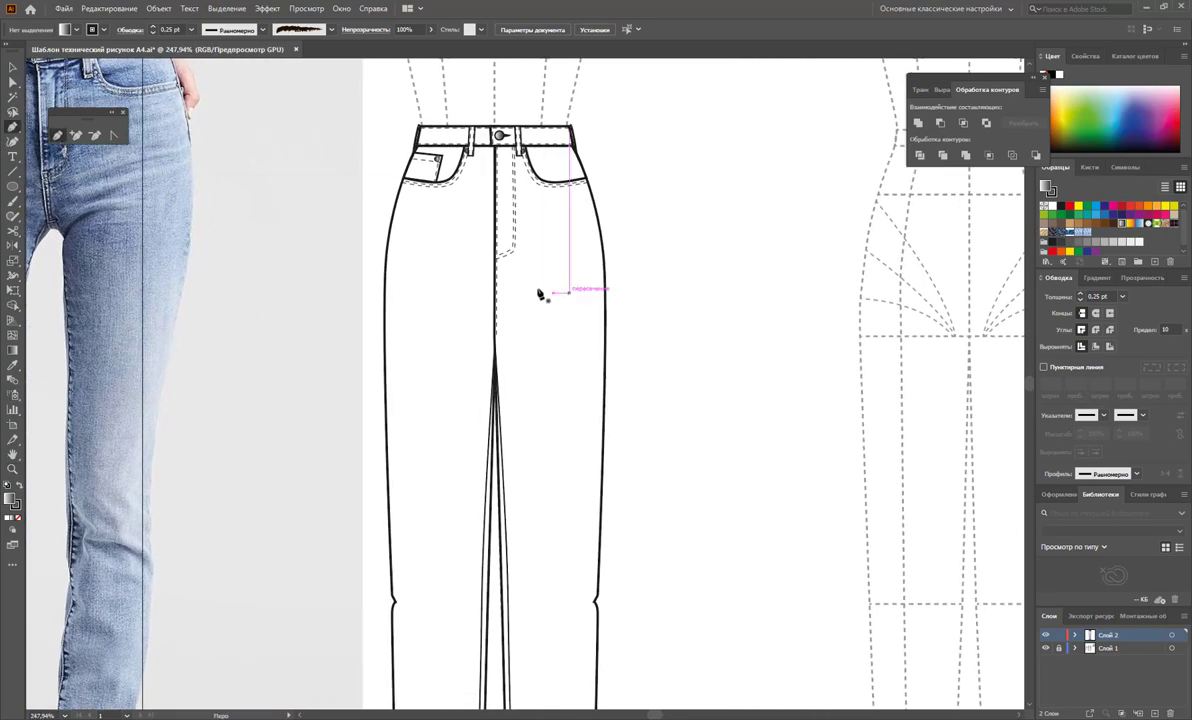
left_click(497, 299)
left_click(568, 297)
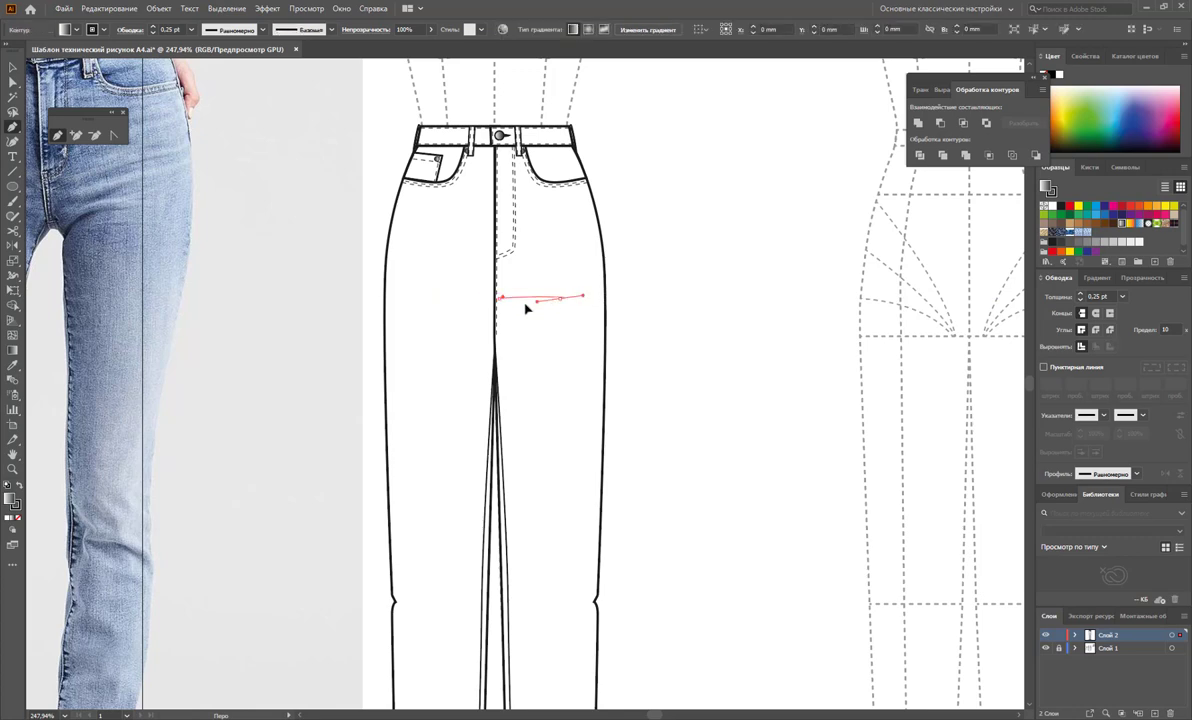
left_click(497, 311)
left_click(552, 318)
left_click(500, 330)
left_click(525, 347)
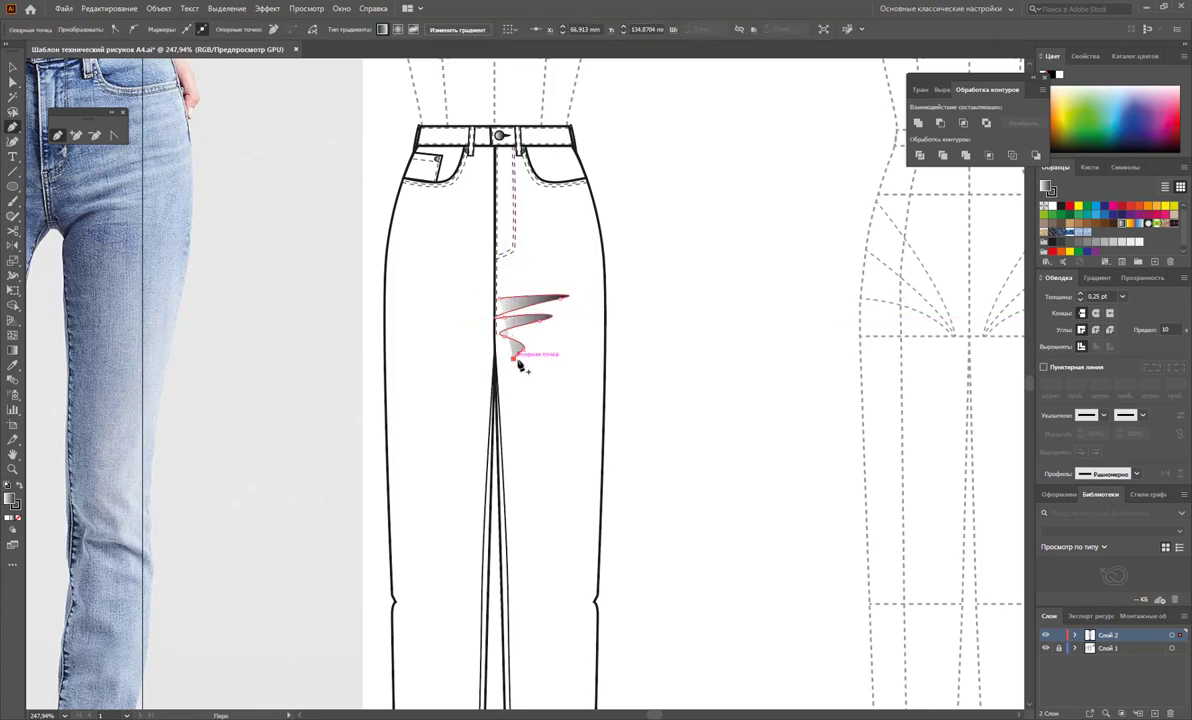
left_click(551, 373, "ctrl")
Step: Remove the crease's gradient fill and give it a tapered width profile
left_click(13, 67)
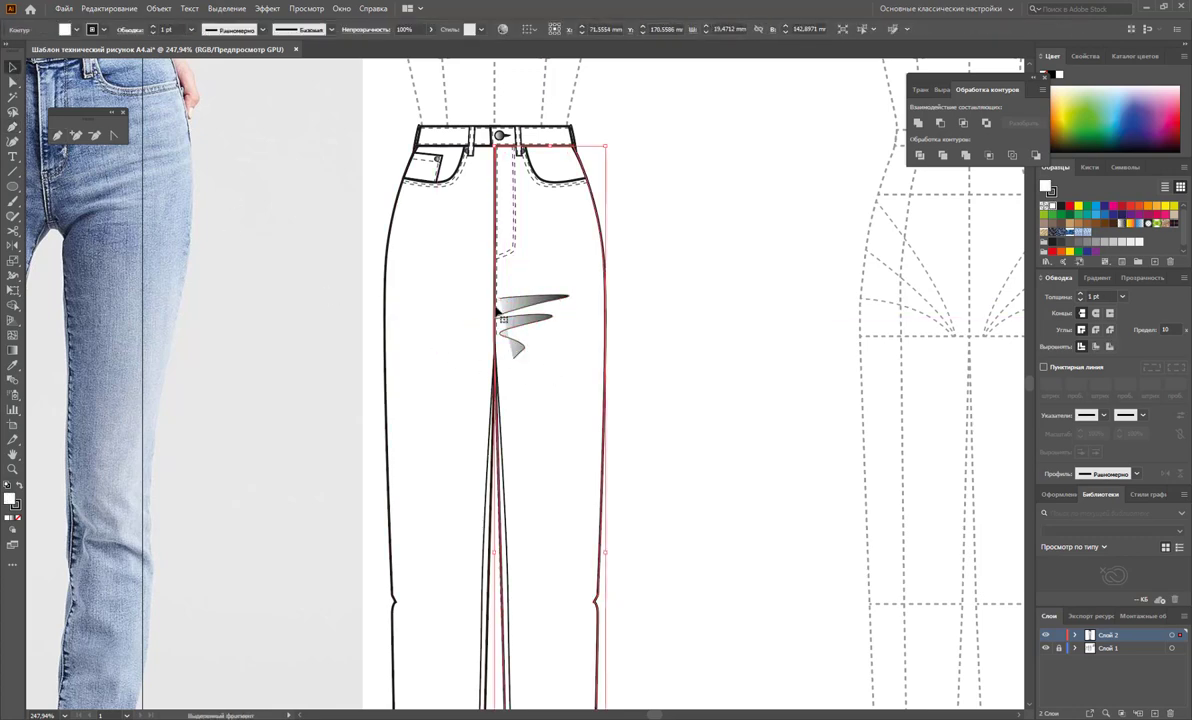
left_click(535, 300)
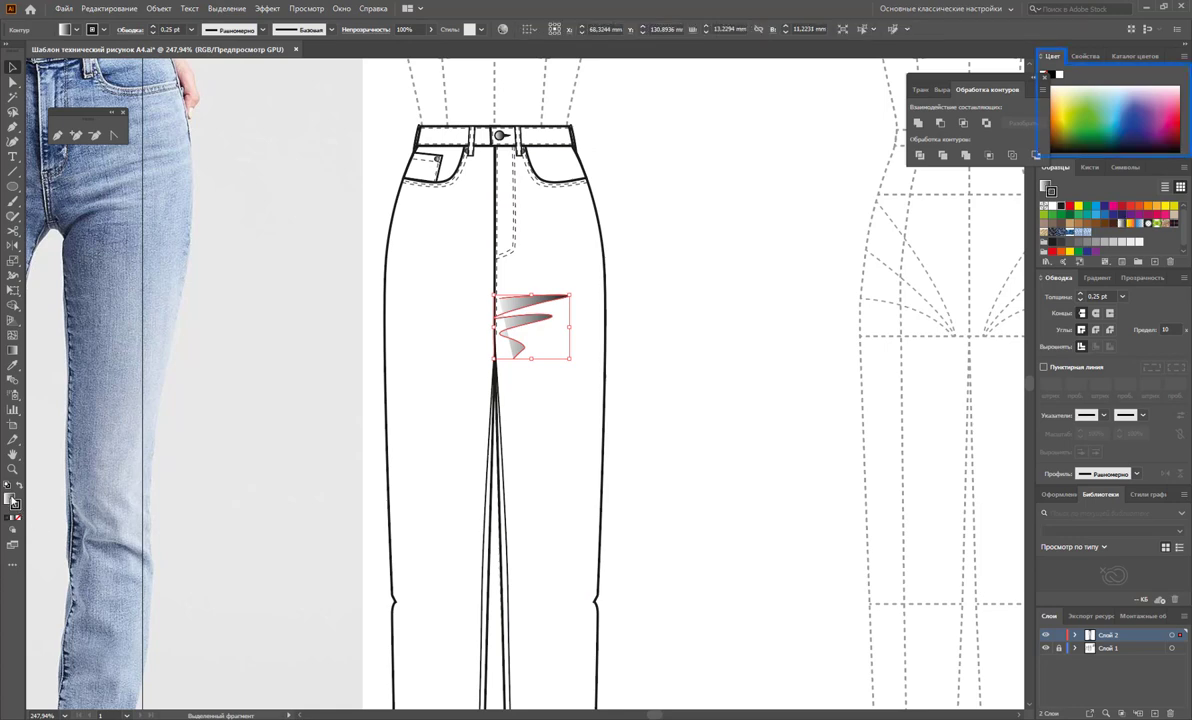
left_click(18, 517)
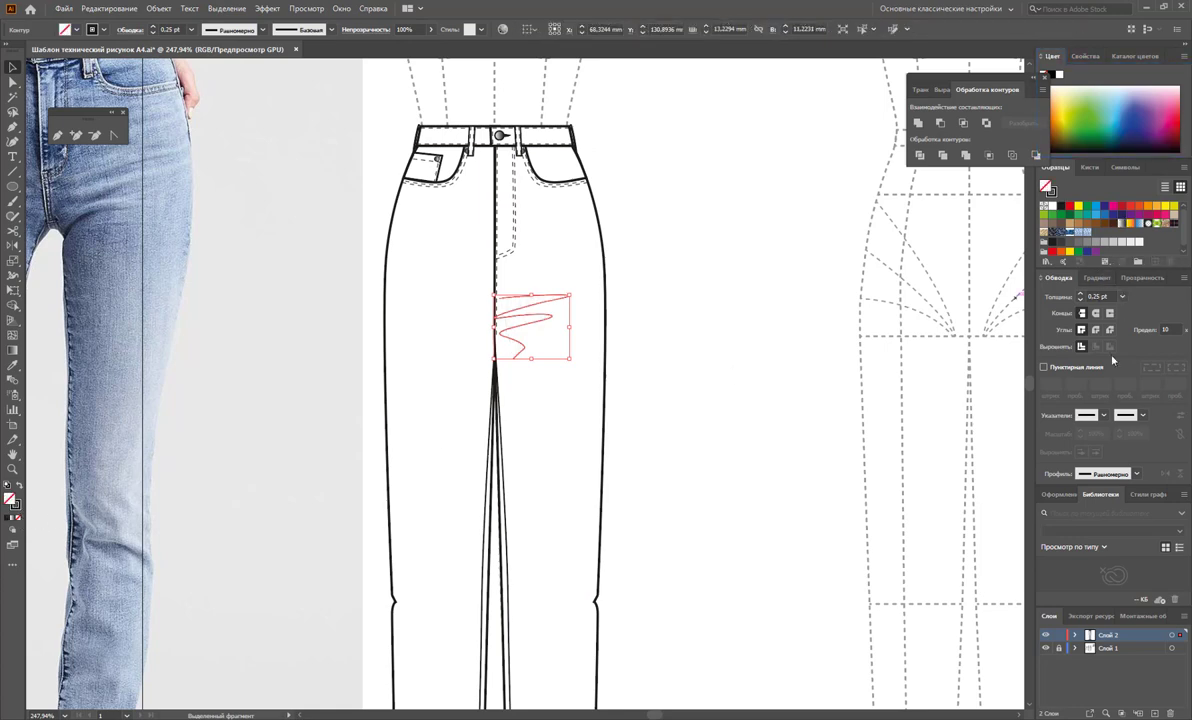
left_click(1137, 475)
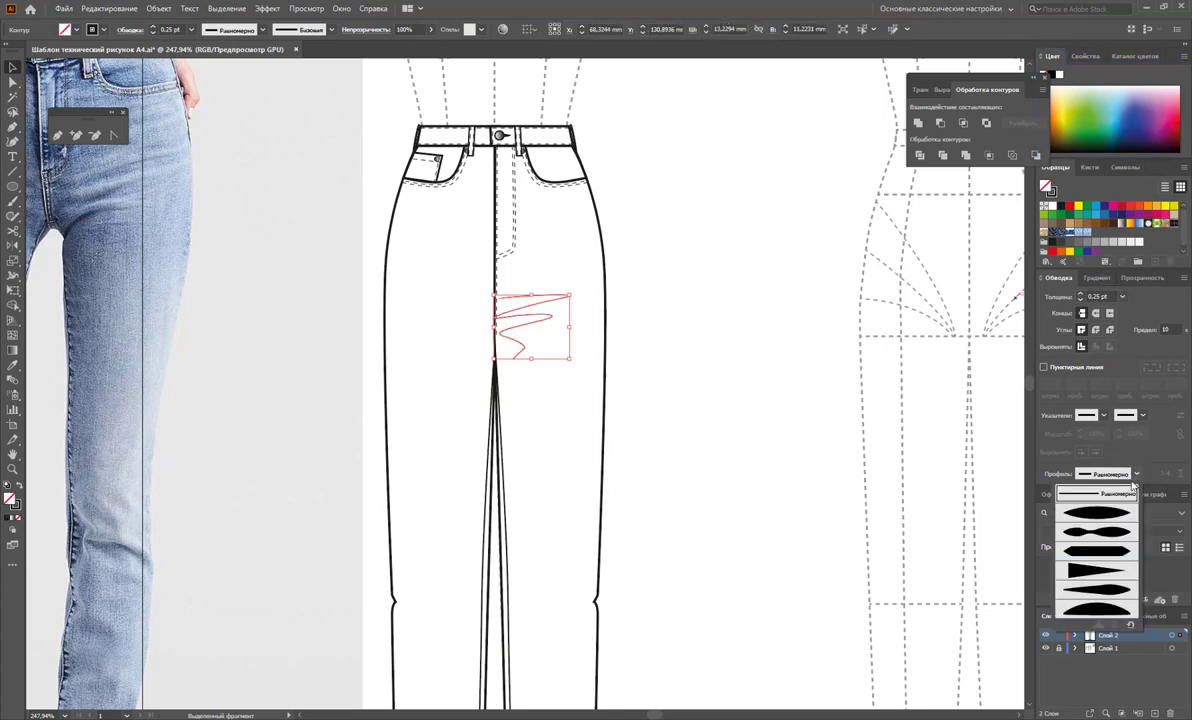
left_click(1099, 603)
left_click(758, 486)
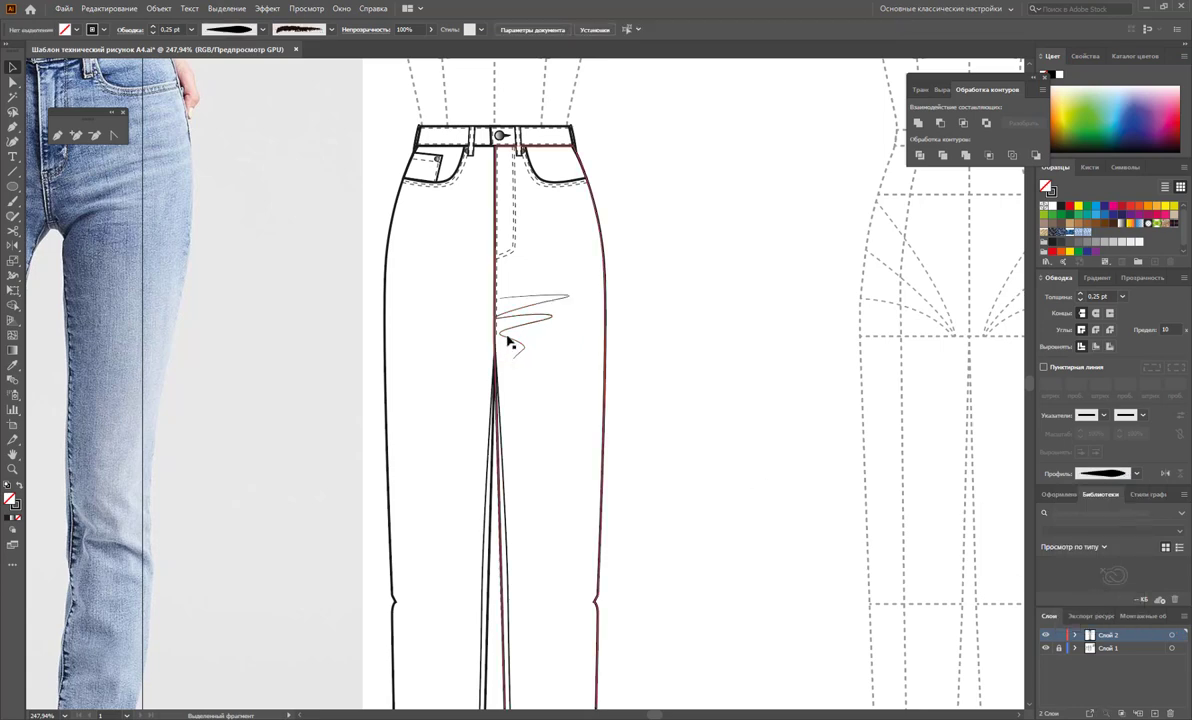
Step: Reflect a copy of the zigzag left of the seam, then delete the zigzags
left_click(540, 327)
left_click(14, 244)
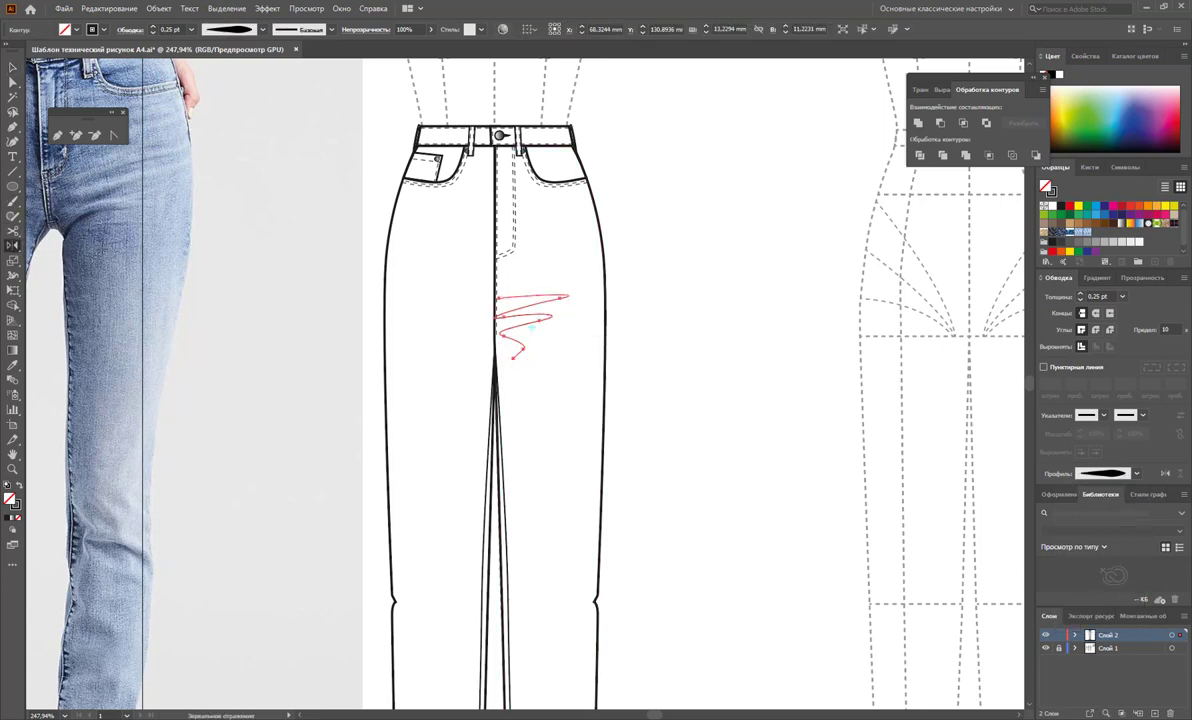
left_click_drag(528, 308, 418, 306)
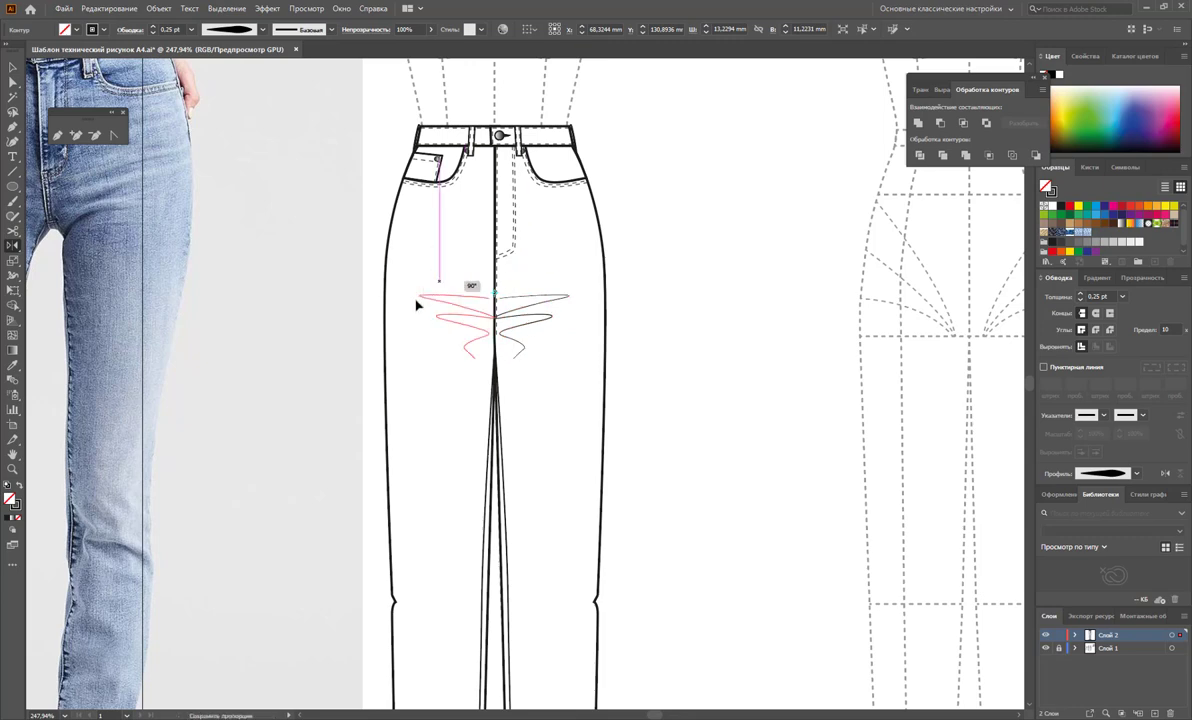
left_click(12, 67)
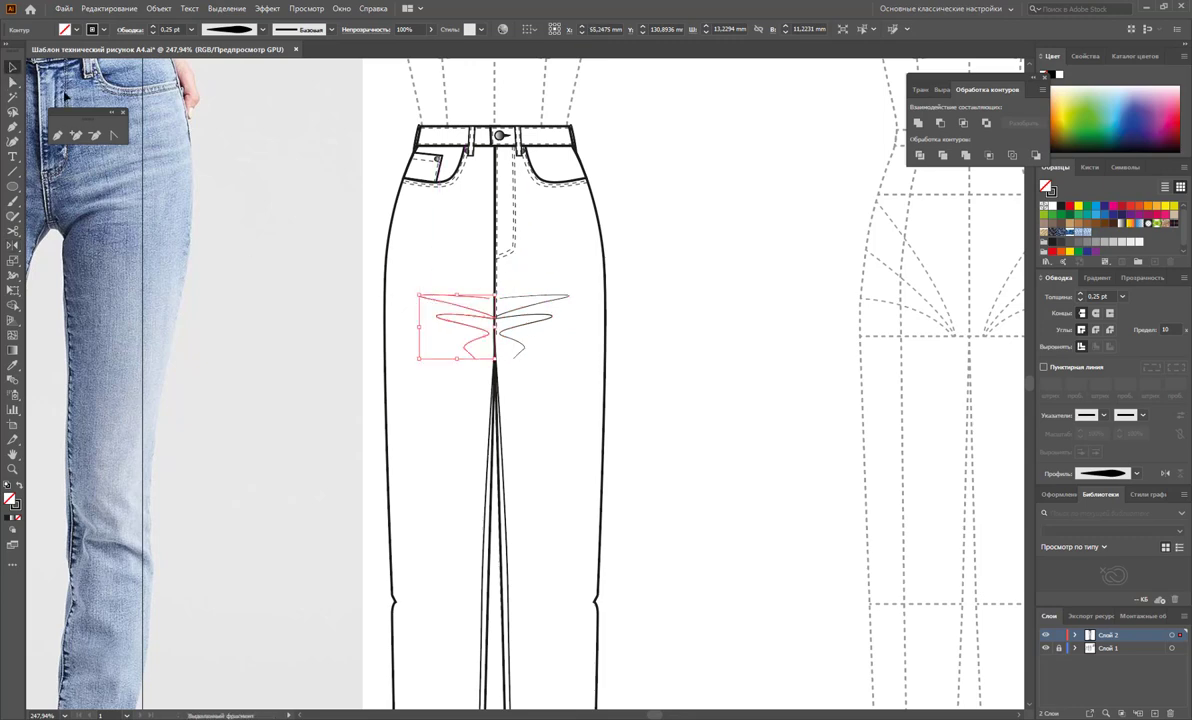
left_click(539, 312, "shift")
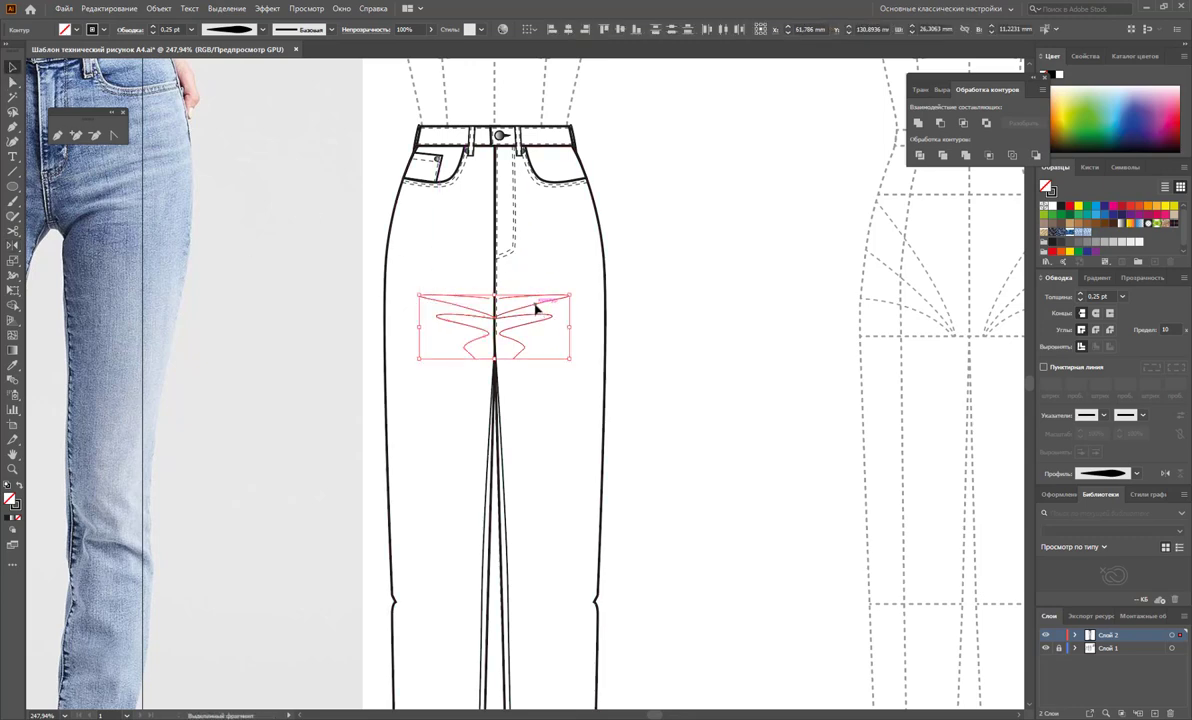
left_click(695, 304)
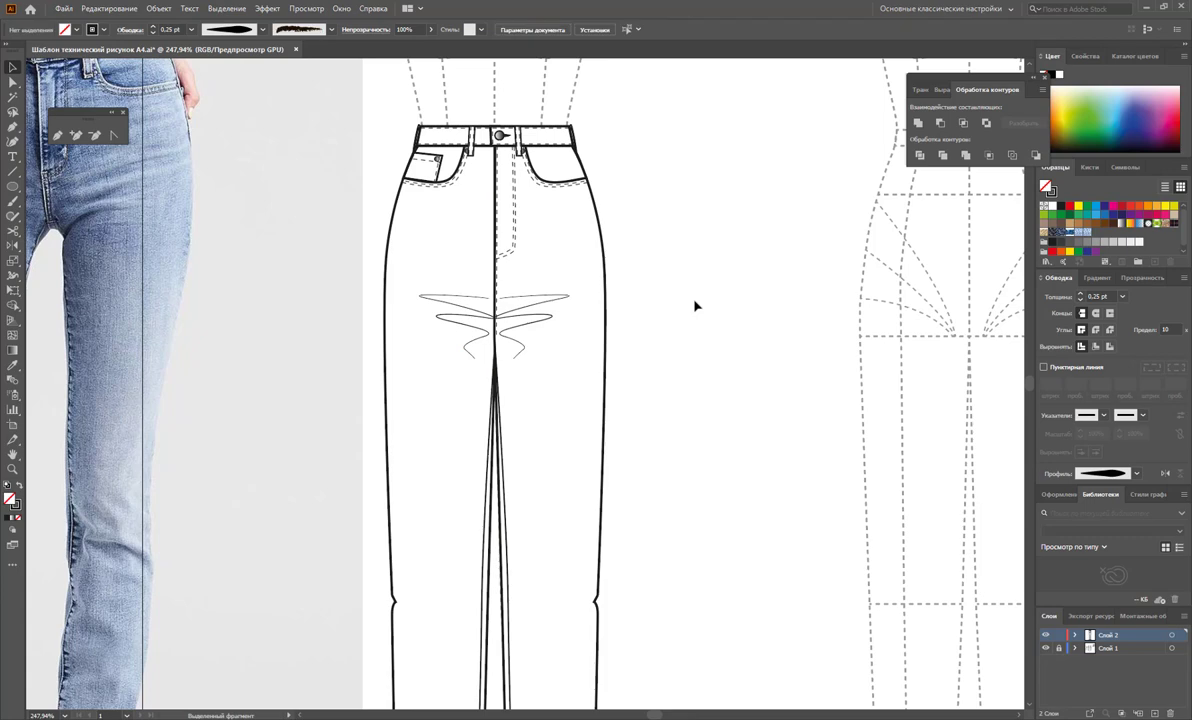
left_click(541, 315)
left_click_drag(541, 315, 465, 315)
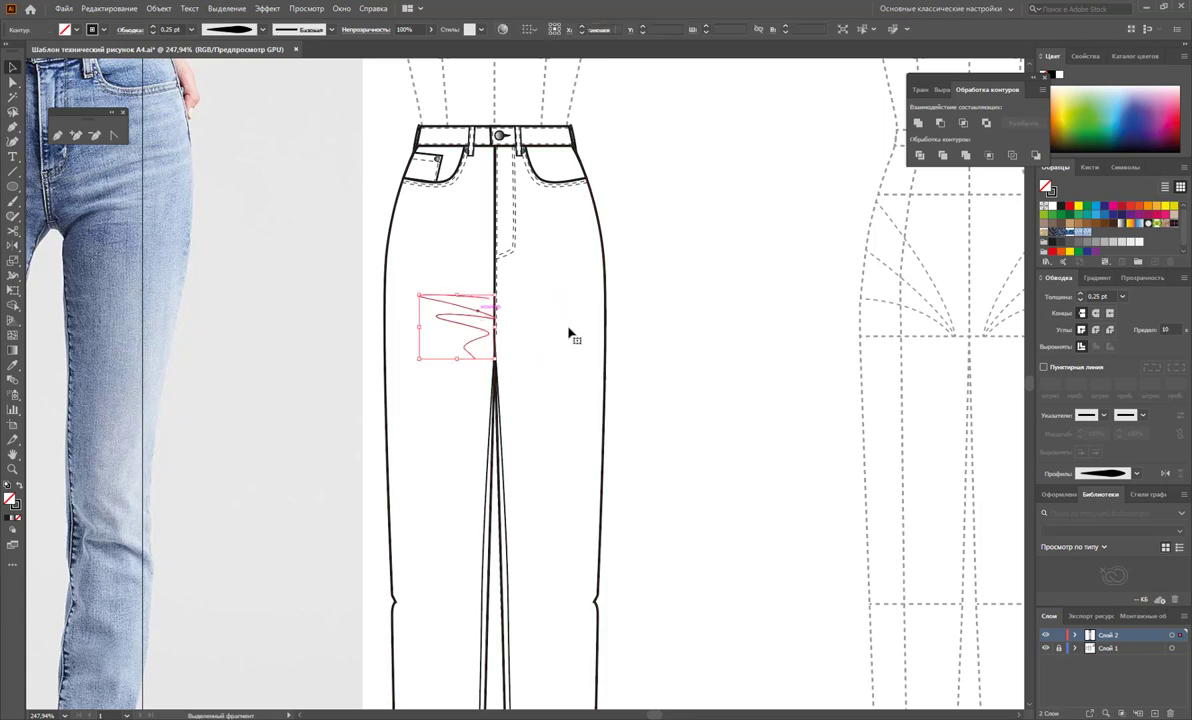
key("Delete")
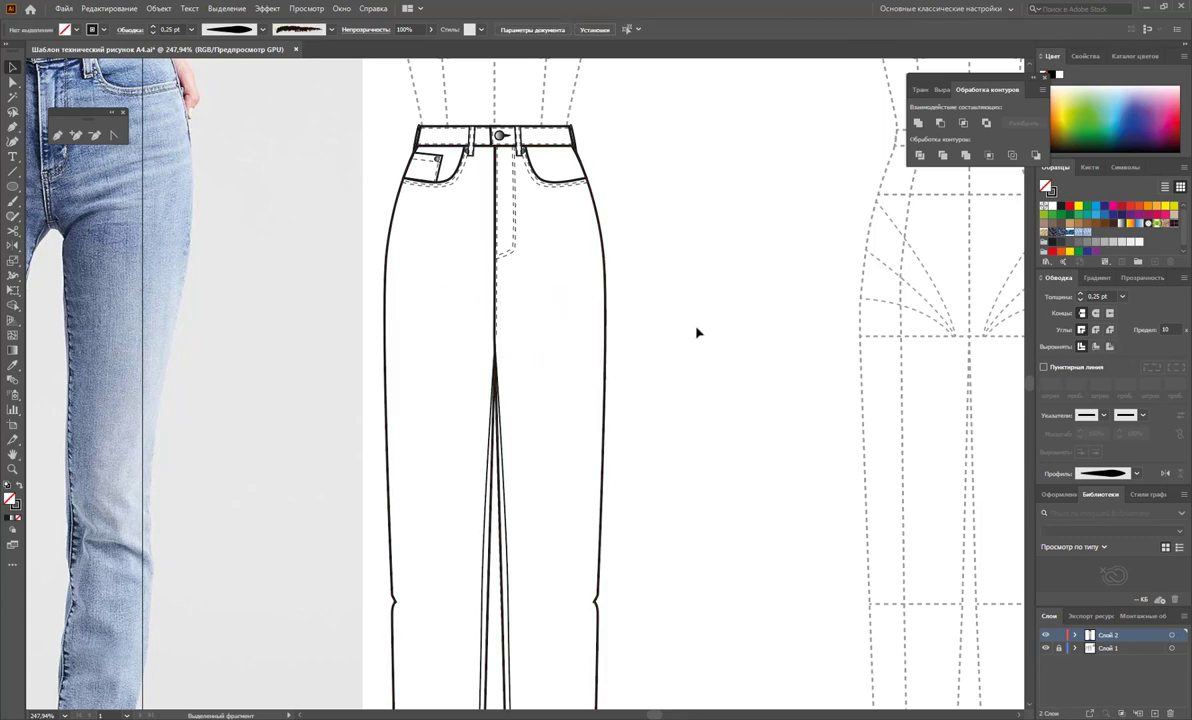
Step: Zoom the view out to 150% so both croquis figures are visible
left_click(684, 408, "alt")
left_click(523, 384, "alt")
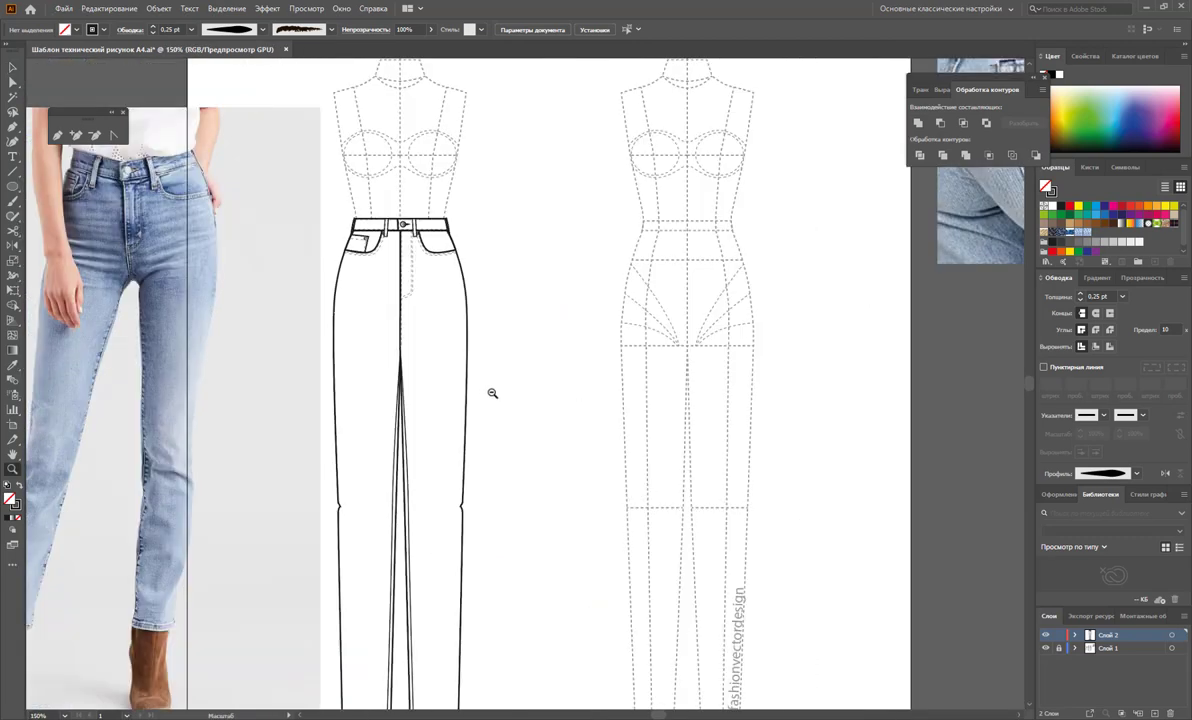
left_click(643, 378)
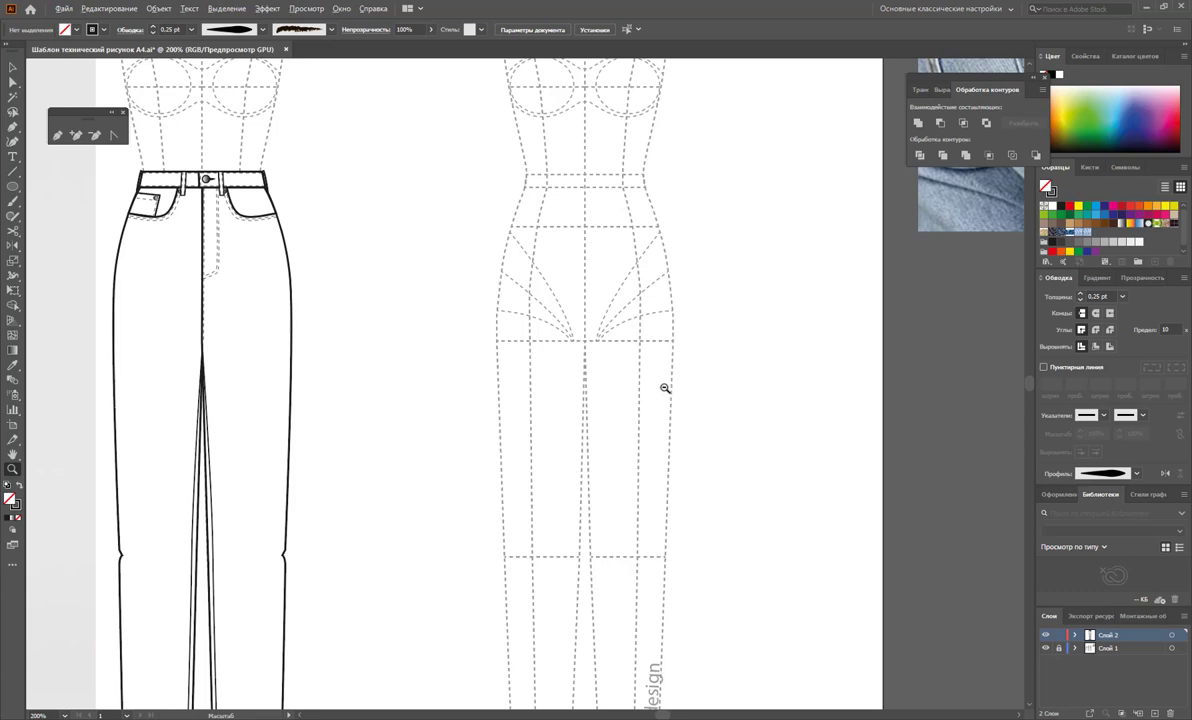
left_click(665, 388, "alt")
scroll(588, 375, "up", 1)
scroll(582, 373, "up", 1)
scroll(581, 370, "up", 2)
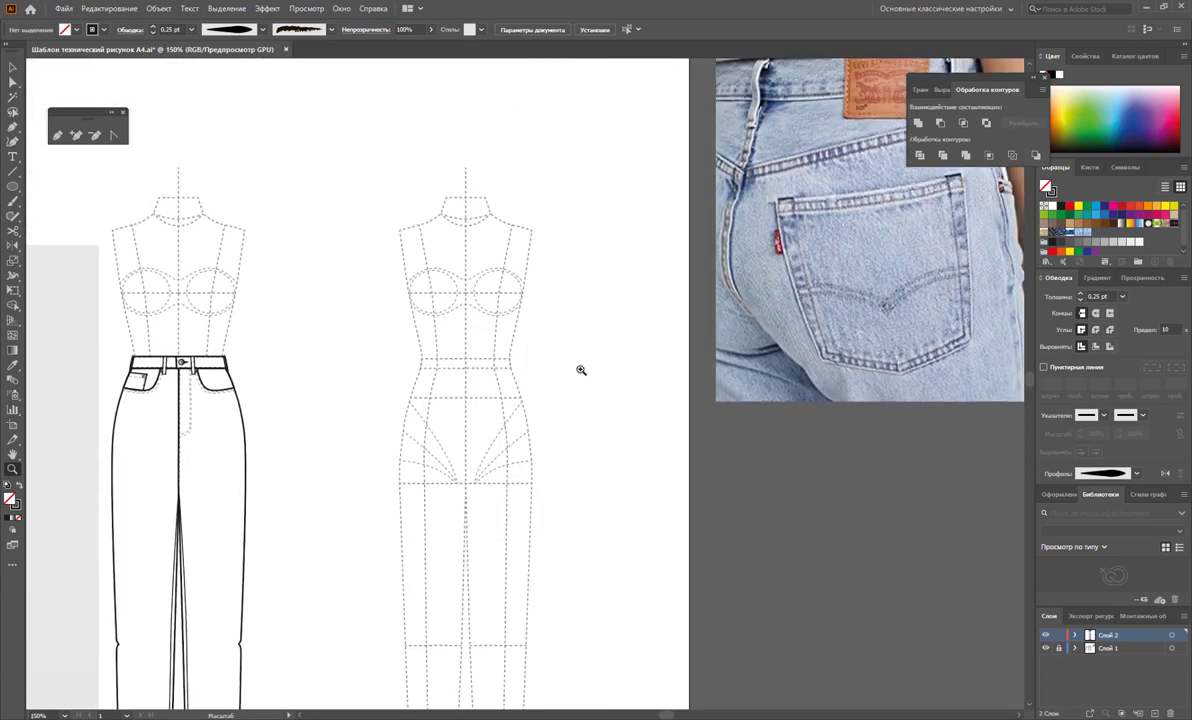
scroll(581, 370, "up", 1)
scroll(581, 370, "up", 1)
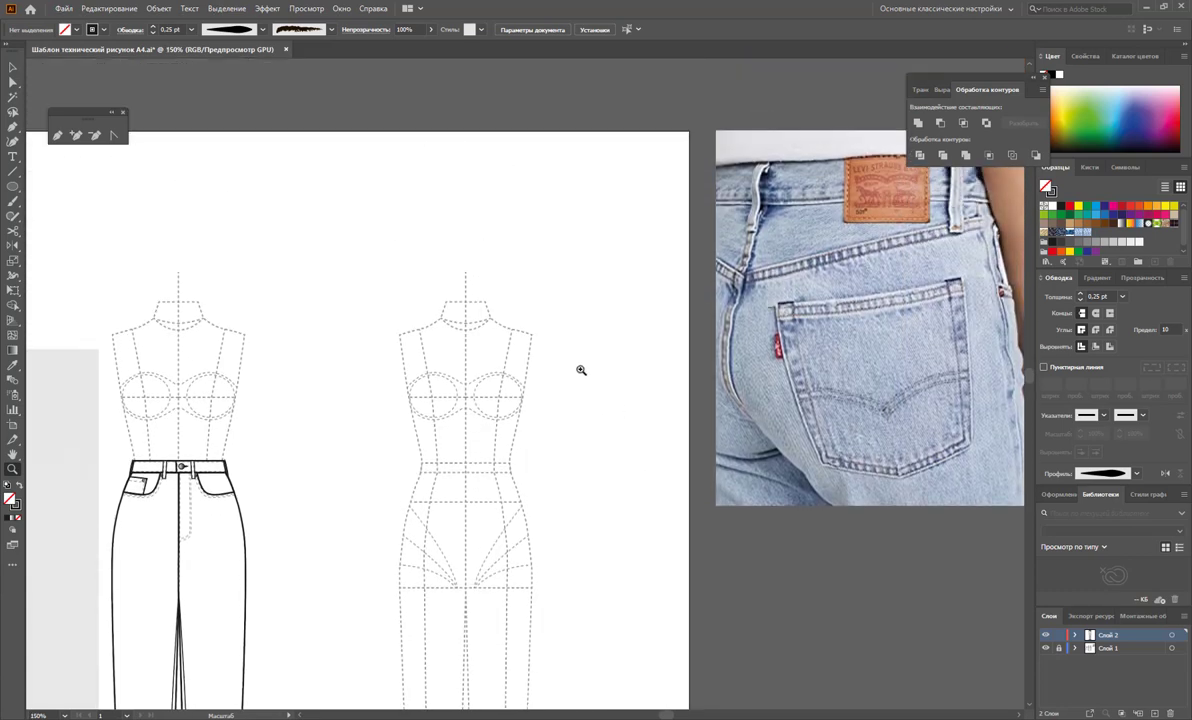
scroll(586, 370, "down", 1)
scroll(583, 362, "down", 1)
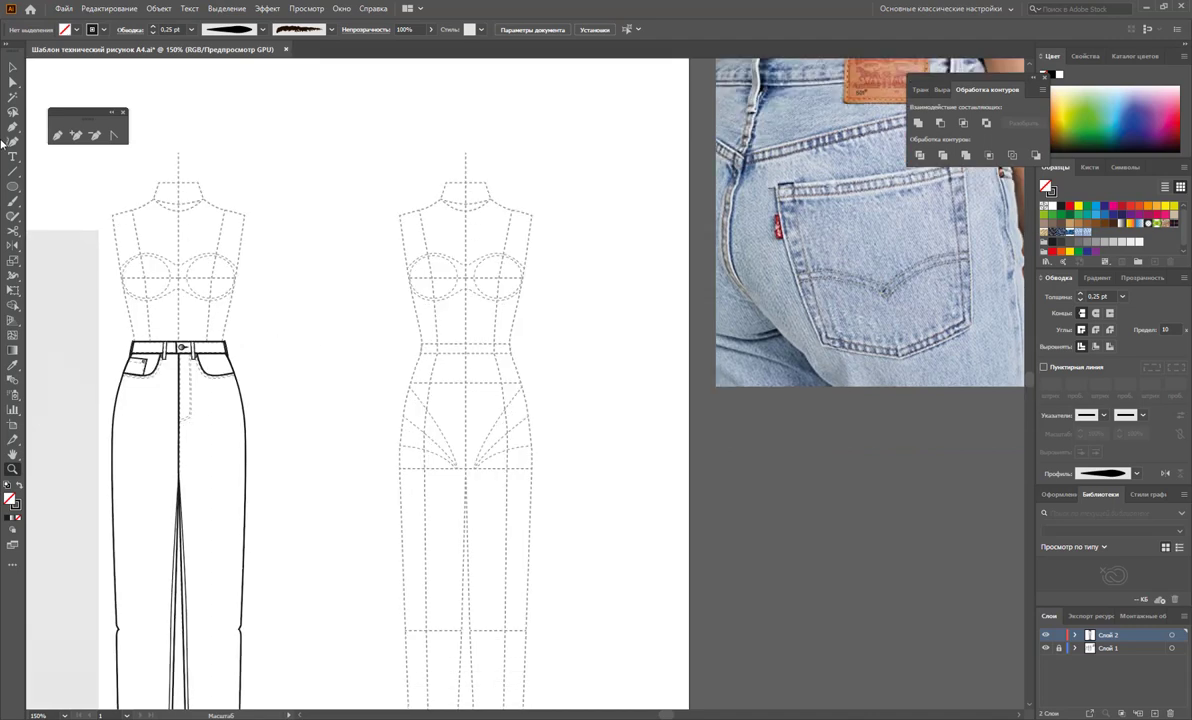
Step: Select the right leg outline of the front jeans
left_click(13, 82)
left_click(229, 412)
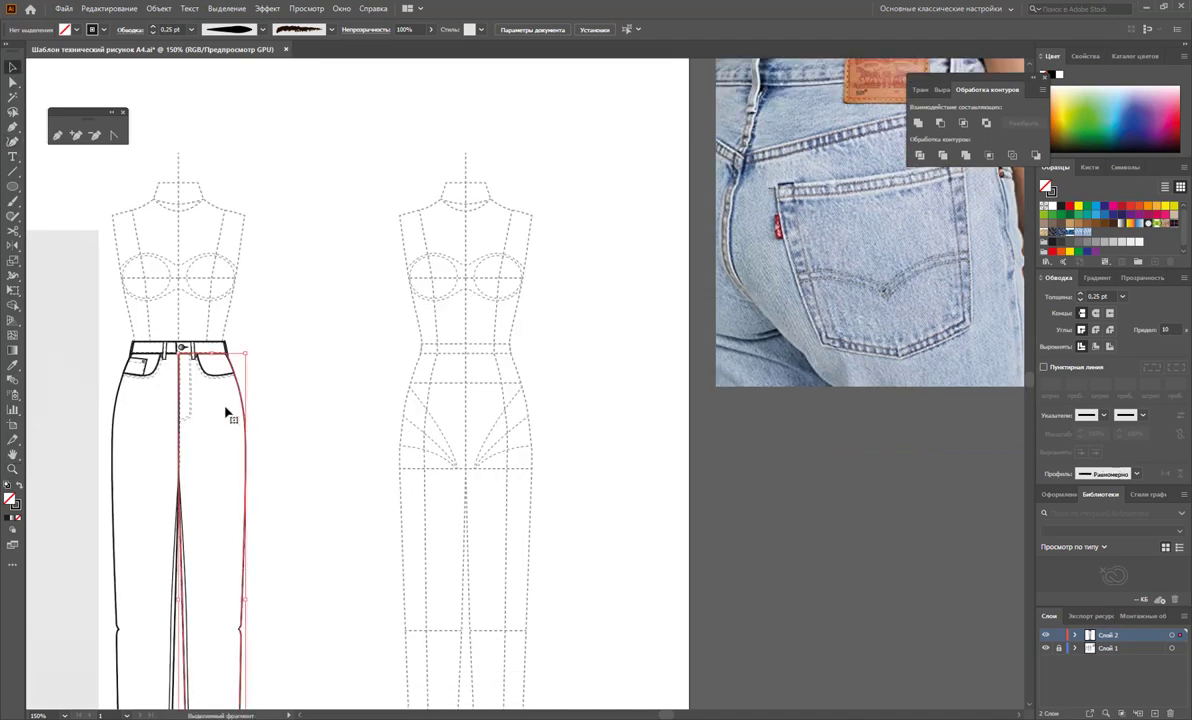
scroll(285, 403, "down", 2)
scroll(285, 403, "down", 3)
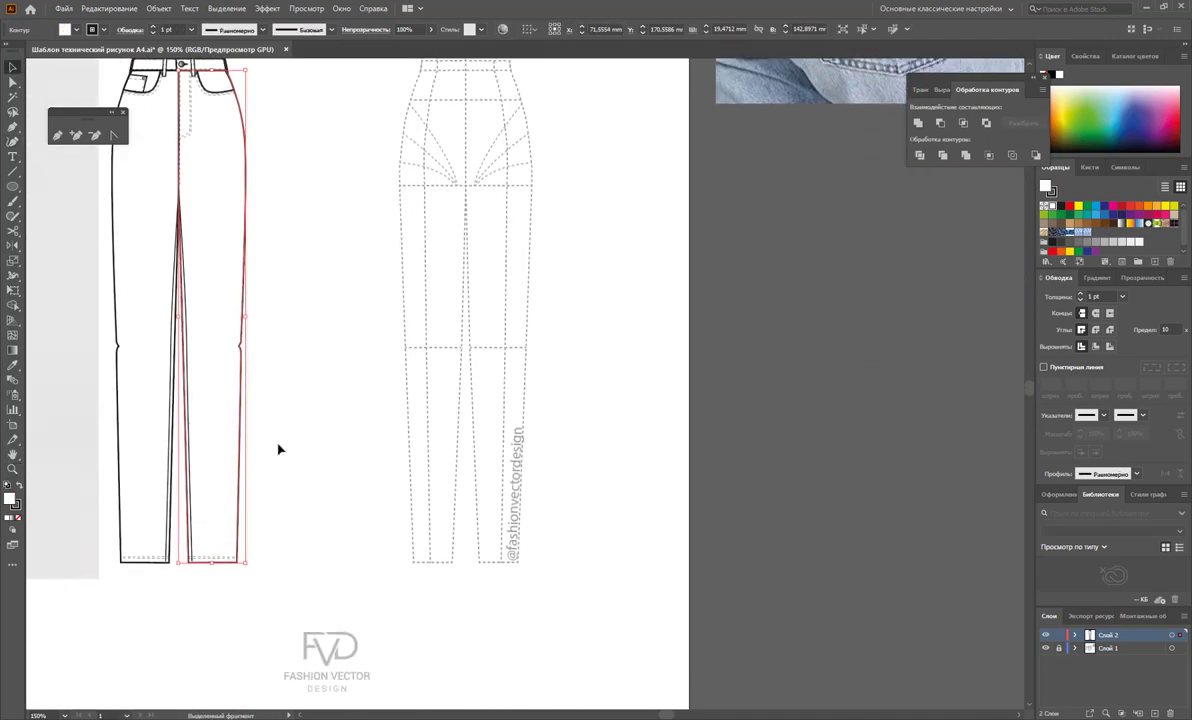
left_click(205, 557)
scroll(306, 474, "up", 2)
scroll(300, 450, "up", 3)
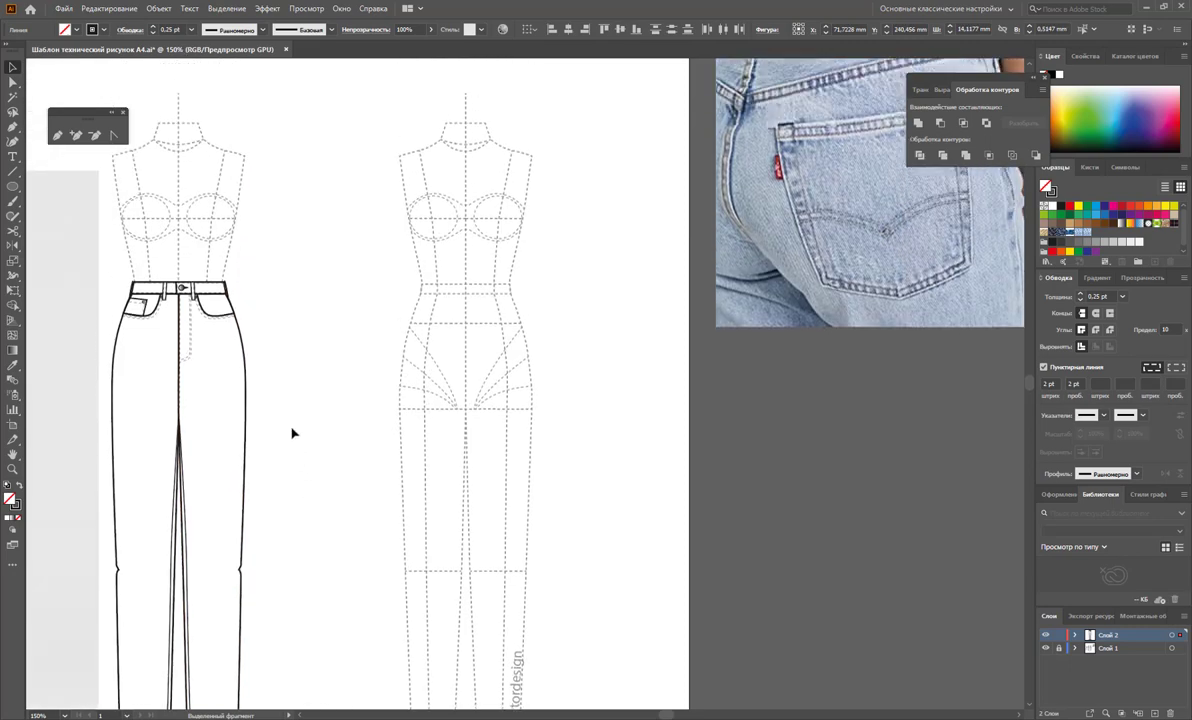
left_click(240, 445)
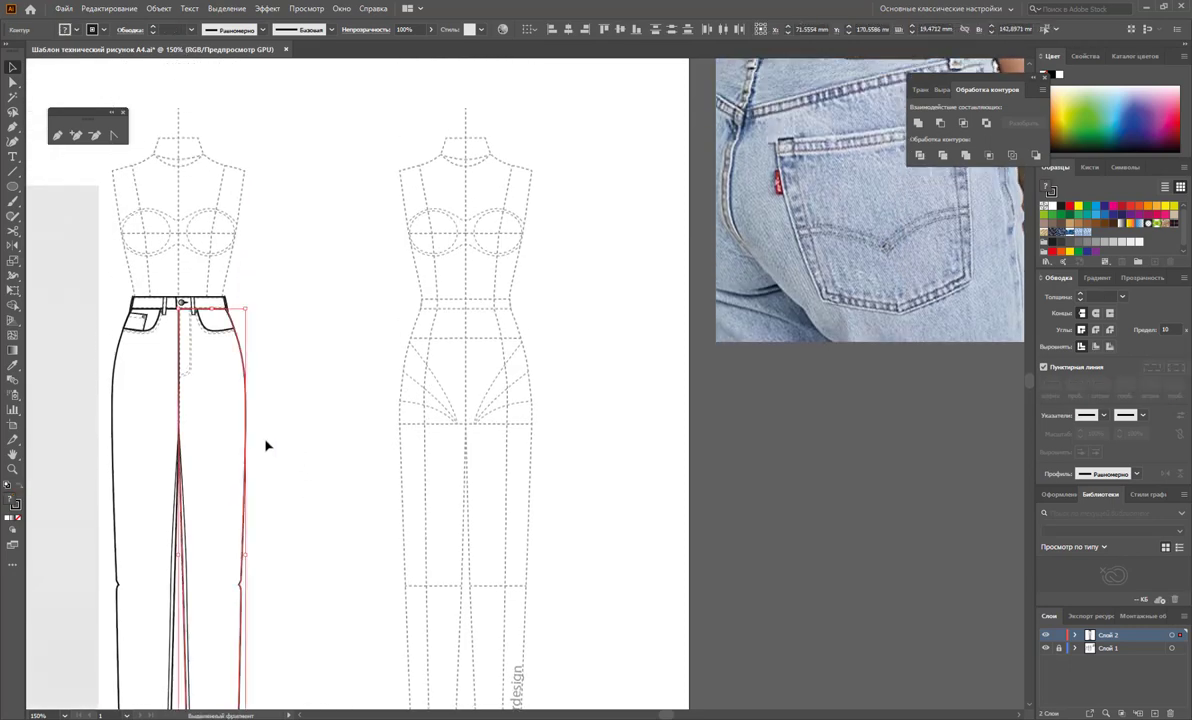
scroll(338, 450, "up", 1)
scroll(339, 453, "up", 2)
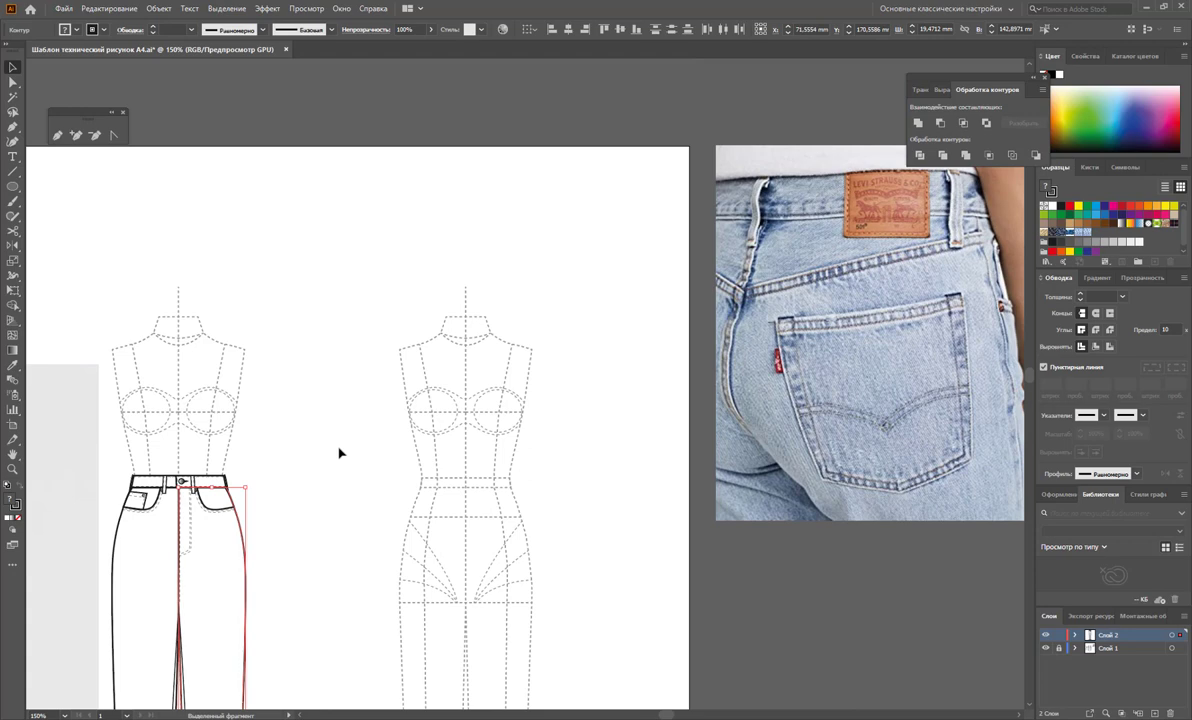
scroll(340, 450, "down", 1)
Step: Alt-drag a copy of the leg outline onto the second croquis, then deselect it
left_click_drag(245, 485, 532, 466)
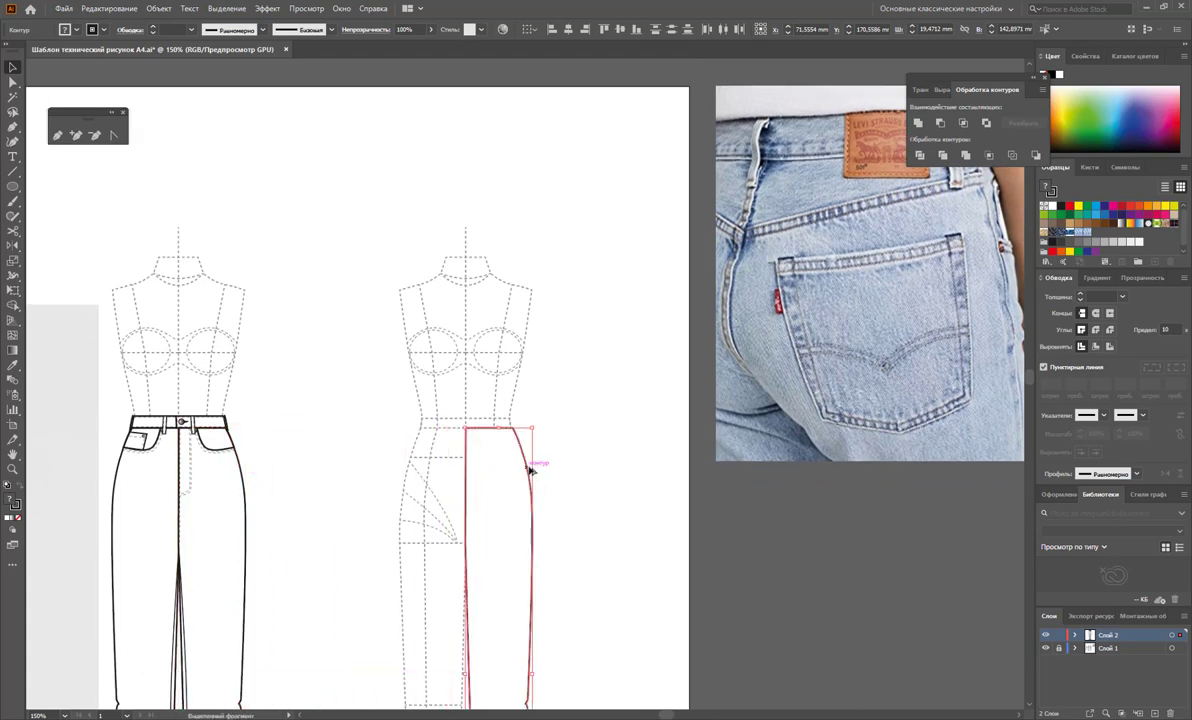
left_click(588, 475)
scroll(588, 470, "down", 2)
scroll(590, 465, "down", 4)
scroll(588, 465, "up", 2)
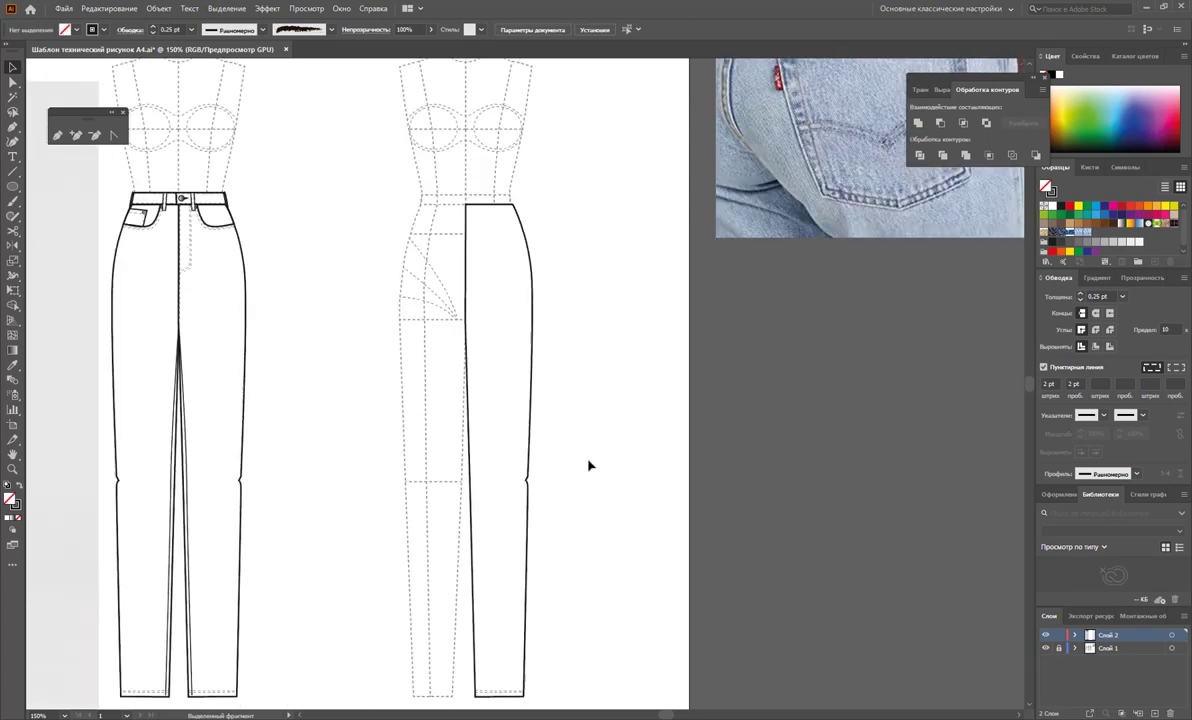
scroll(588, 465, "up", 2)
scroll(588, 465, "up", 2)
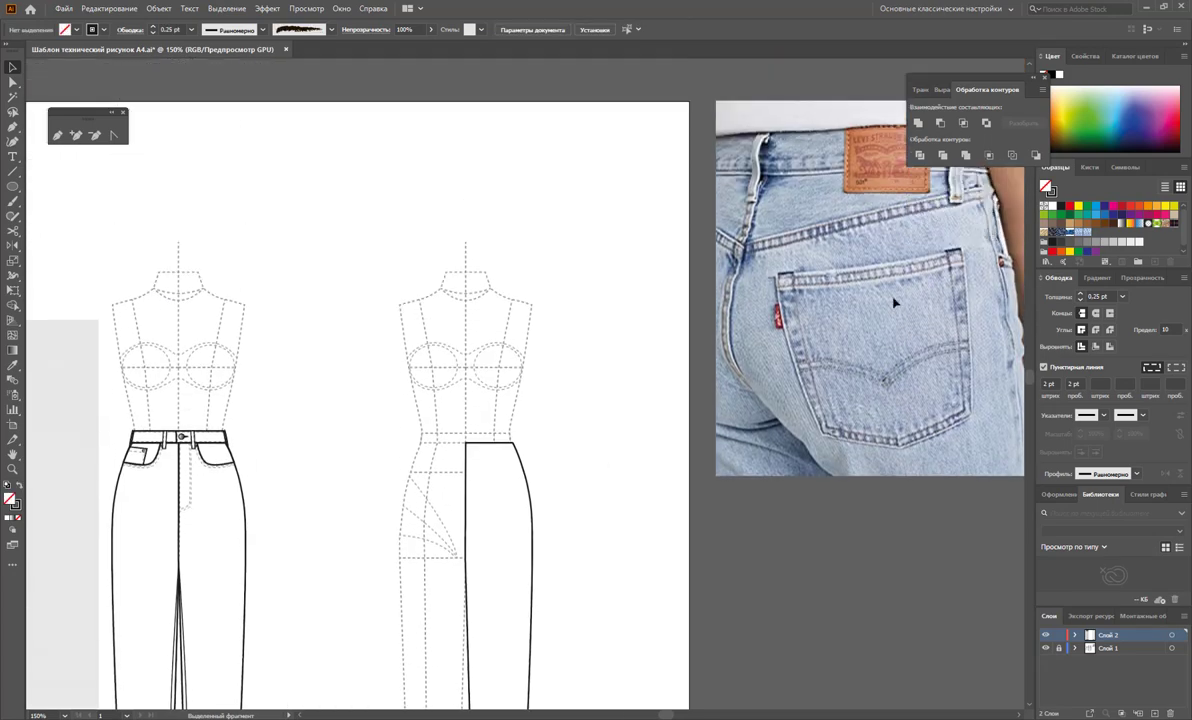
scroll(895, 303, "up", 1)
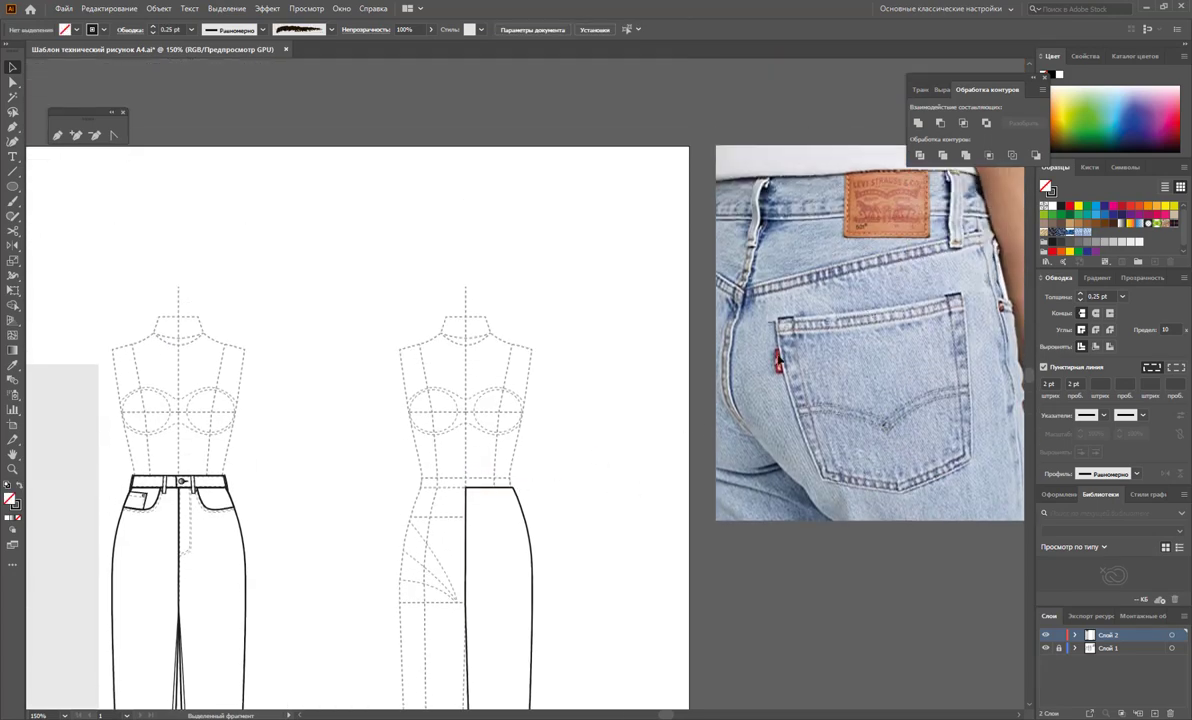
Step: Unlock Layer 1, shrink and move the jeans photo beside the second figure, then relock it
left_click(1058, 648)
left_click_drag(810, 379, 677, 521)
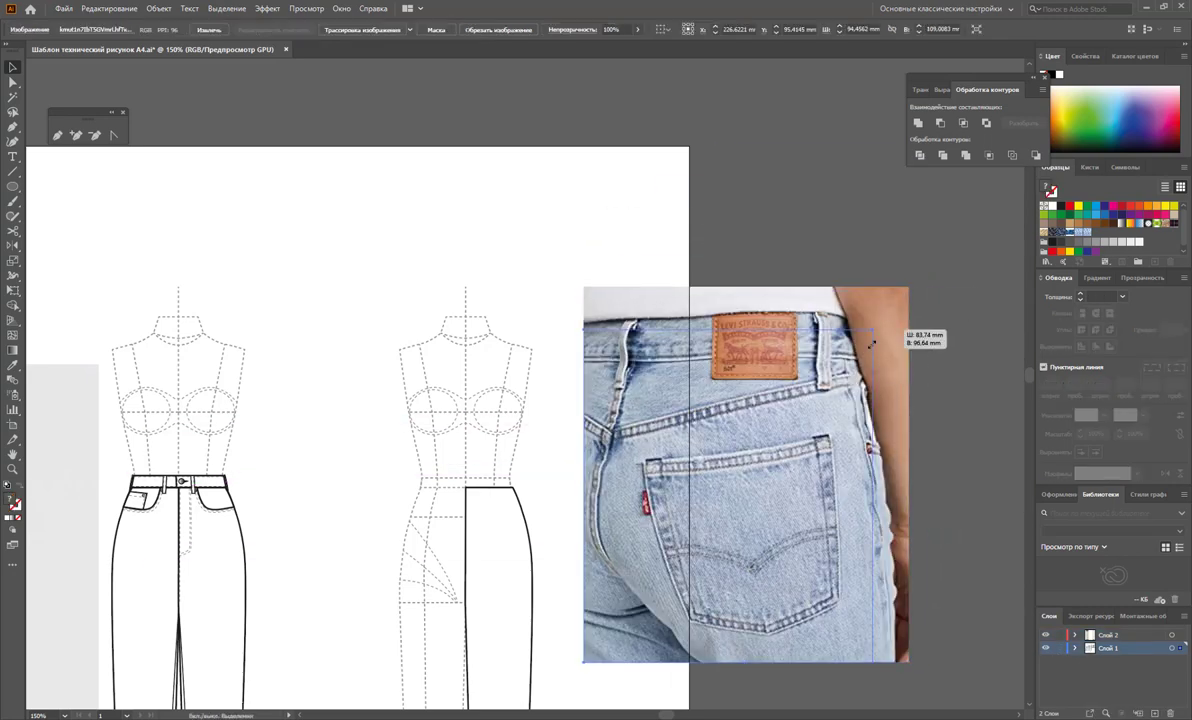
left_click_drag(912, 285, 790, 423)
left_click_drag(672, 549, 660, 548)
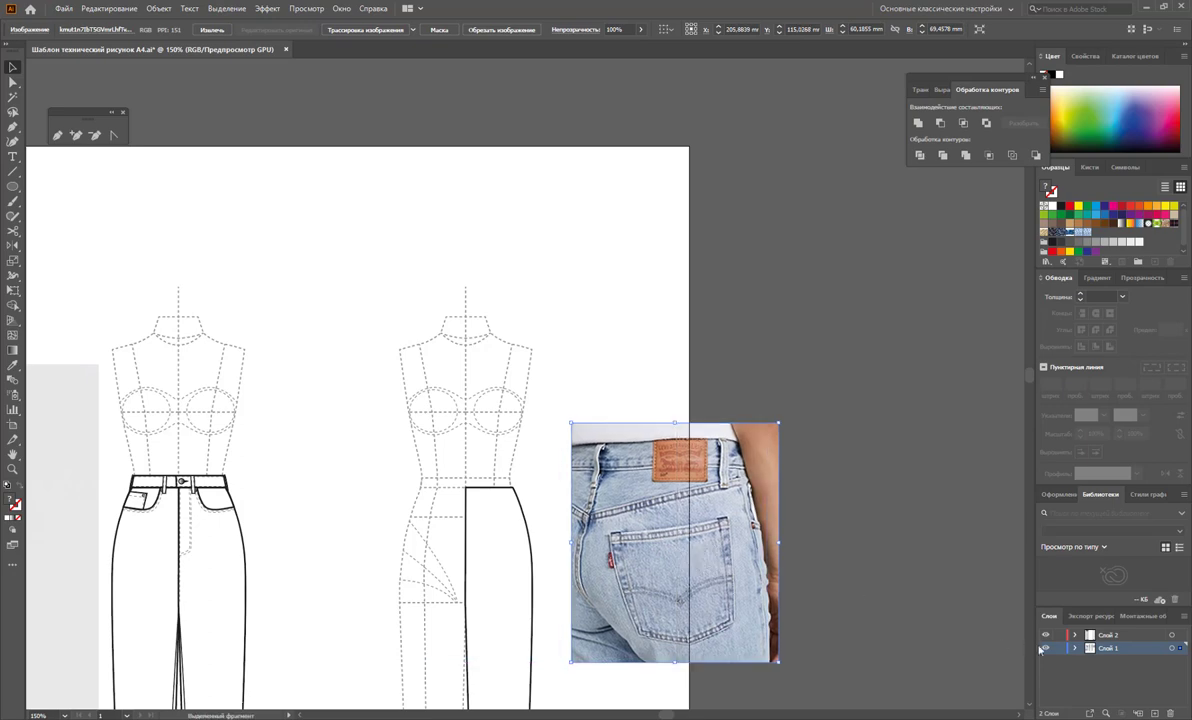
left_click(1058, 648)
Step: Zoom in on the back-view leg and the reference photo
left_click(13, 468)
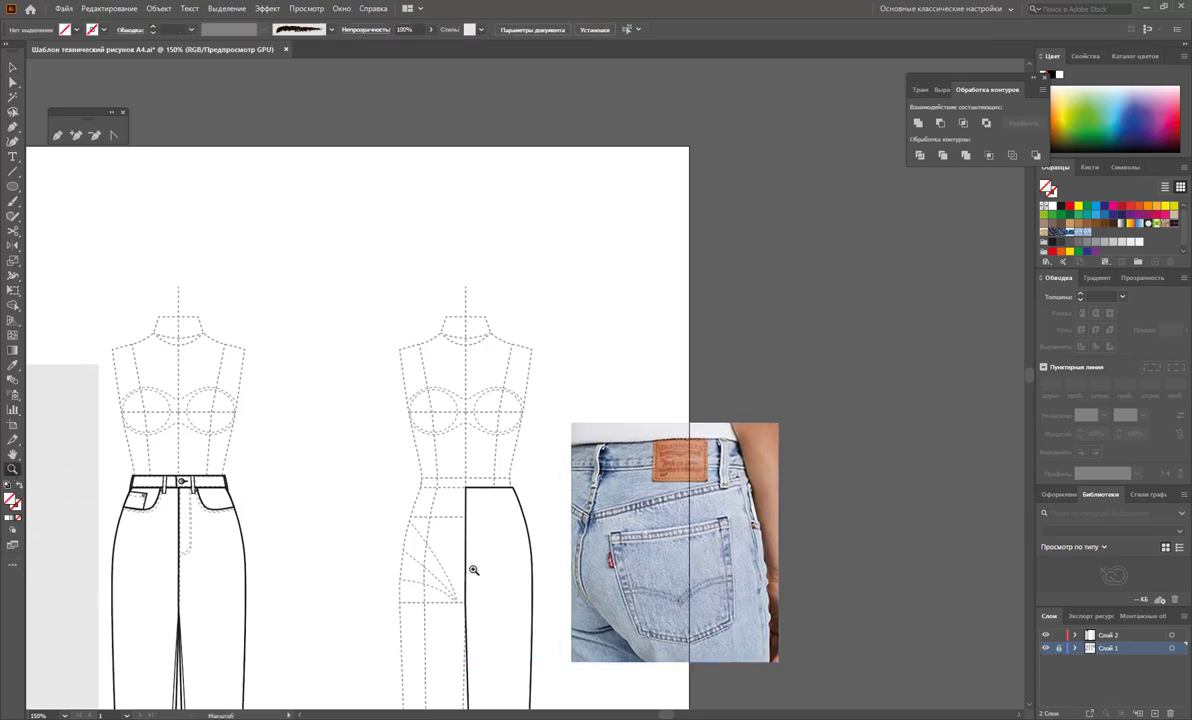
left_click_drag(507, 541, 636, 567)
scroll(636, 567, "up", 3)
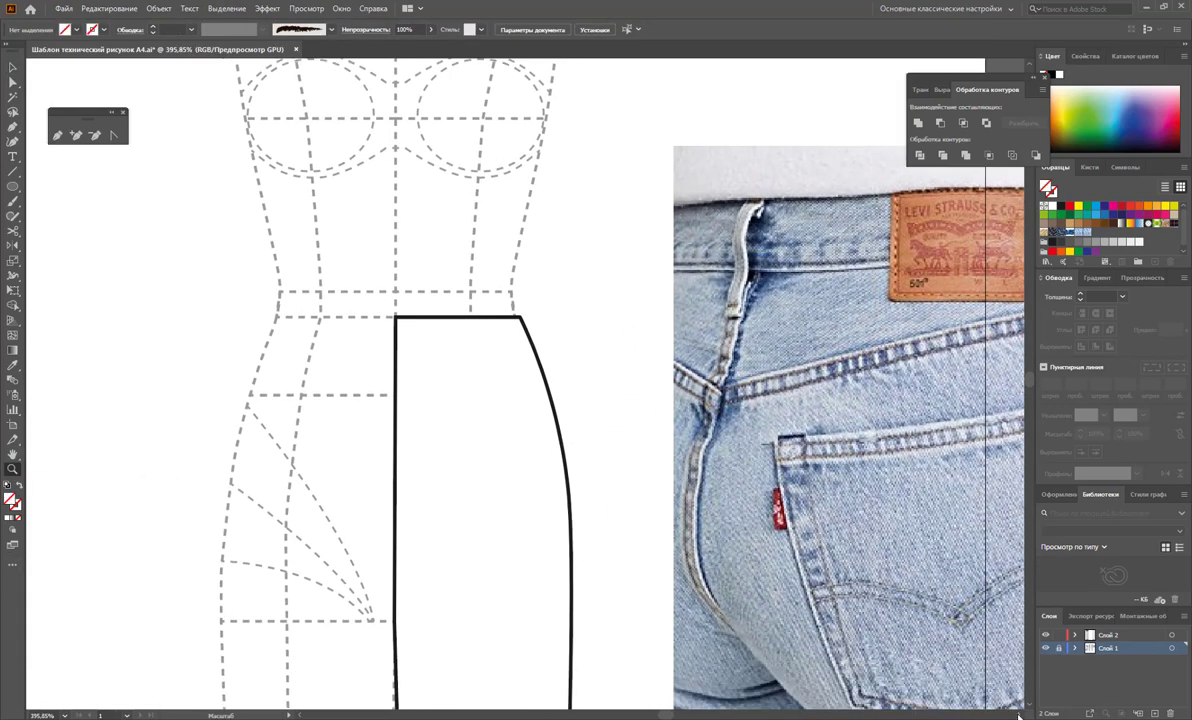
scroll(990, 660, "down", 2)
scroll(990, 660, "right", 4)
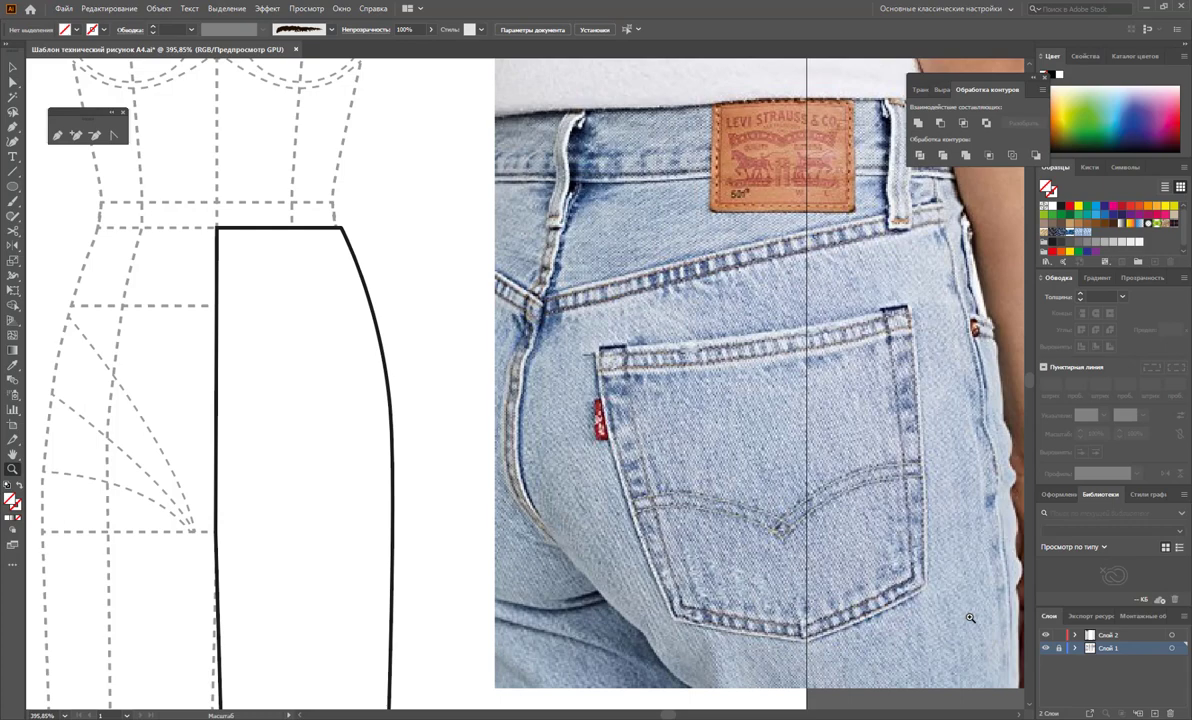
Step: Trace the back pocket on Слой 2 as a closed five-corner pen path
scroll(699, 614, "down", 1)
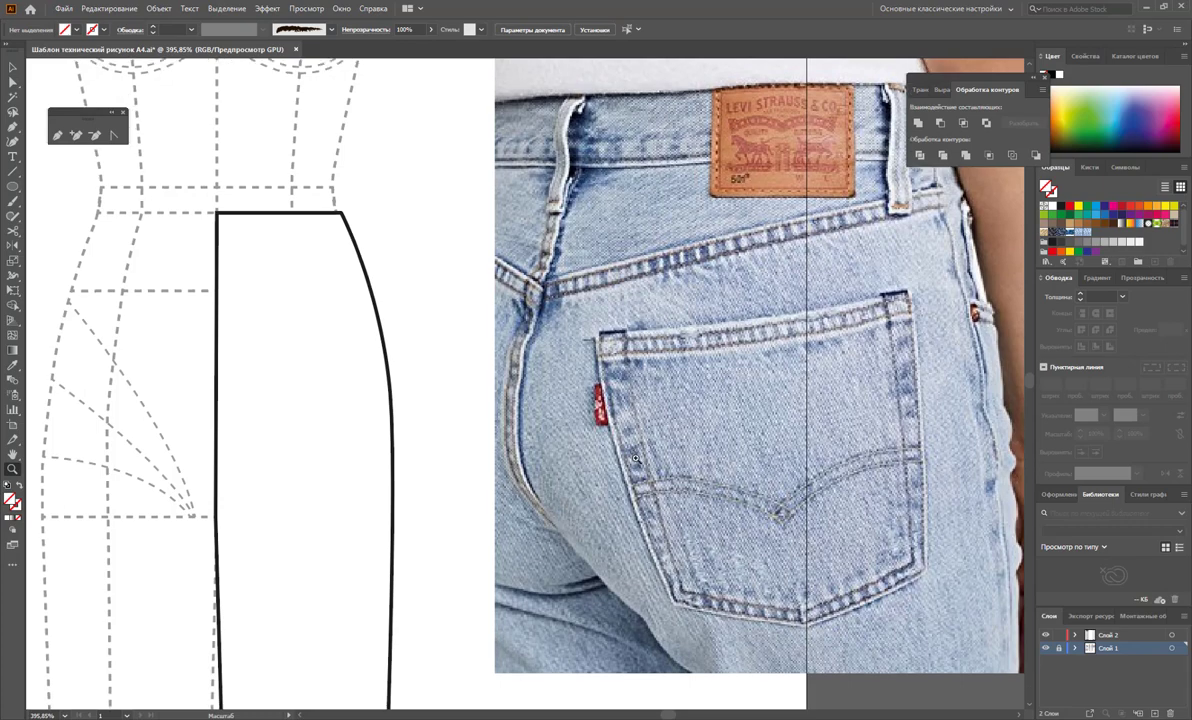
scroll(701, 455, "down", 1)
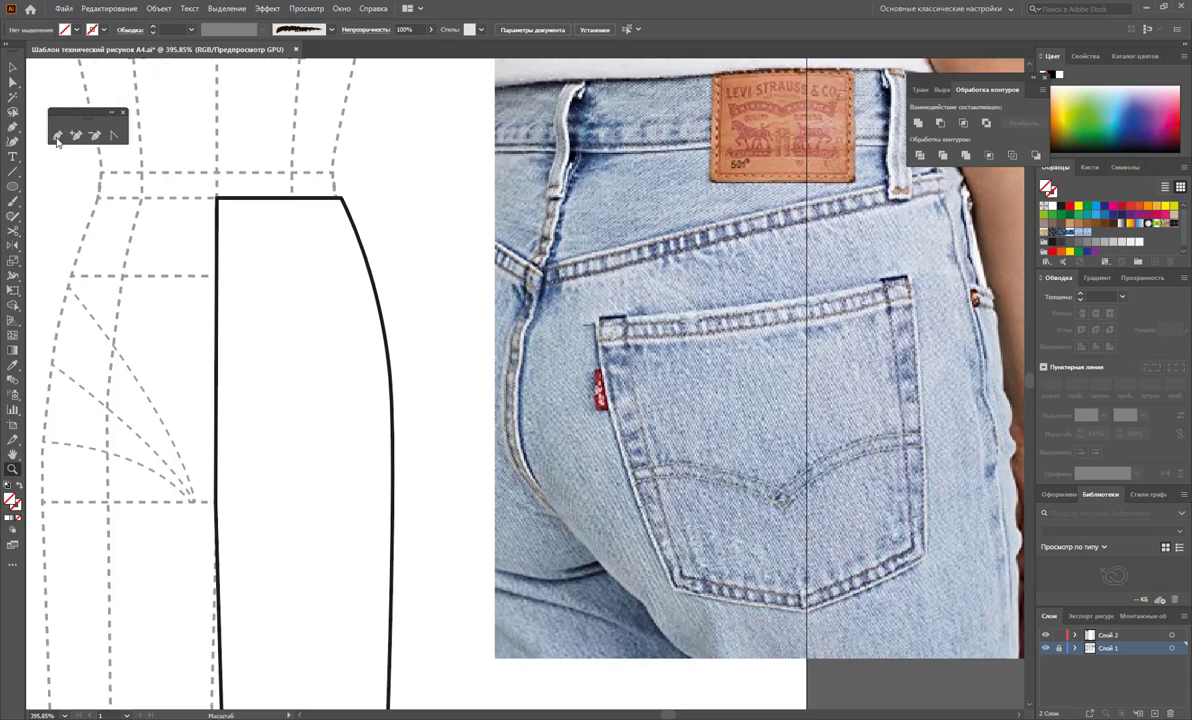
key("p")
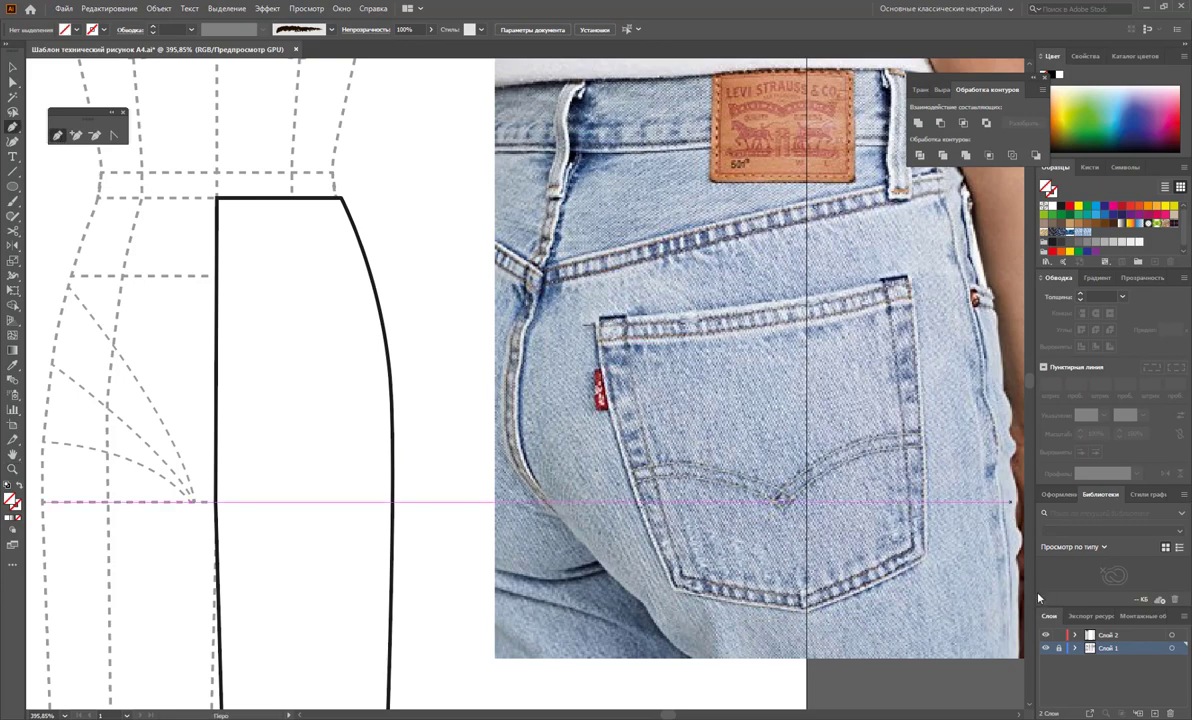
left_click(1107, 635)
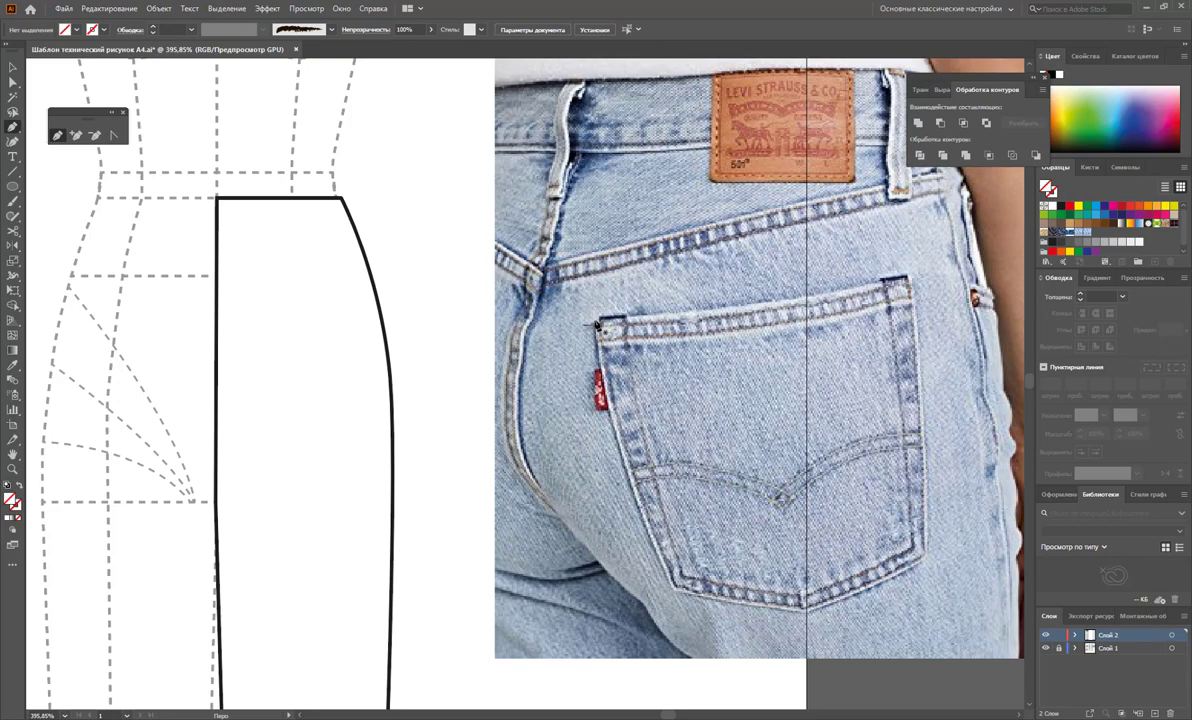
left_click(597, 322)
left_click(909, 278)
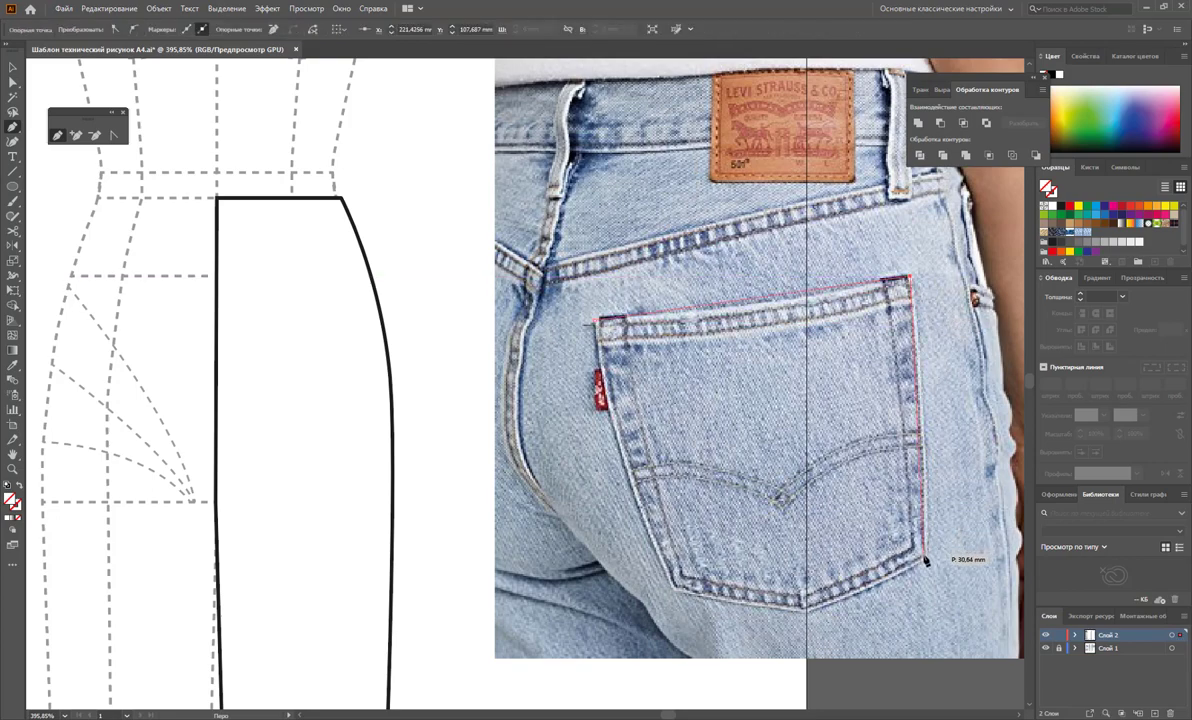
left_click(926, 557)
left_click(804, 607)
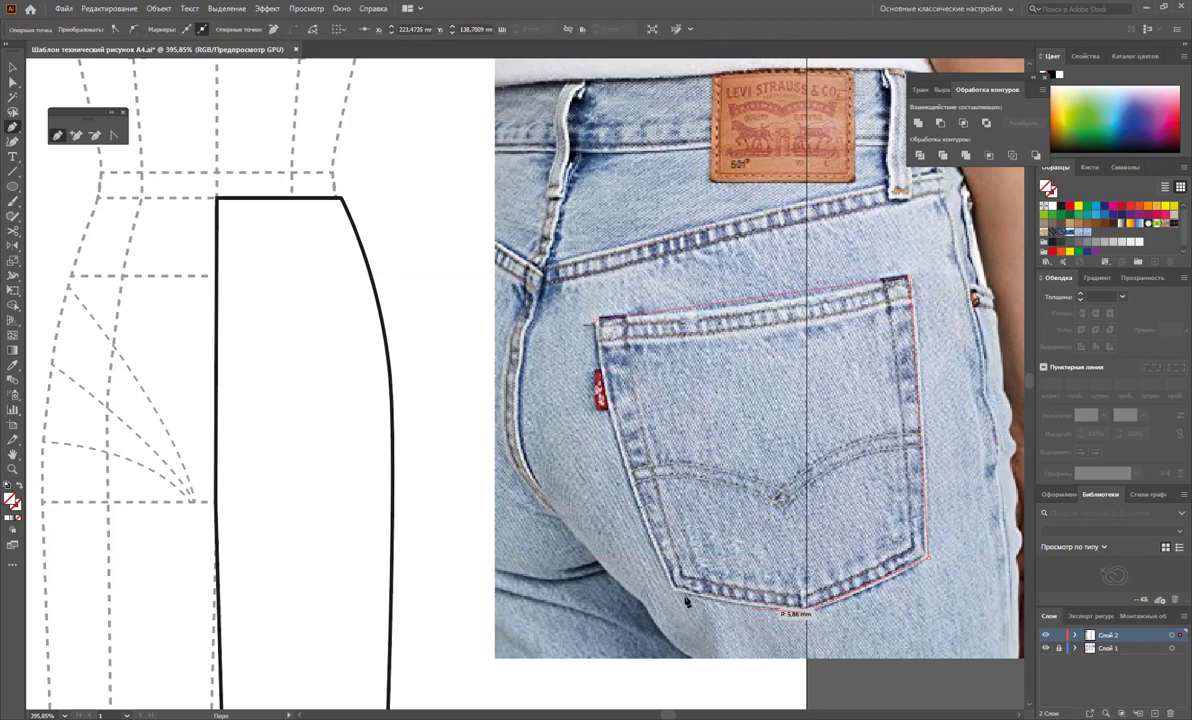
left_click(674, 588)
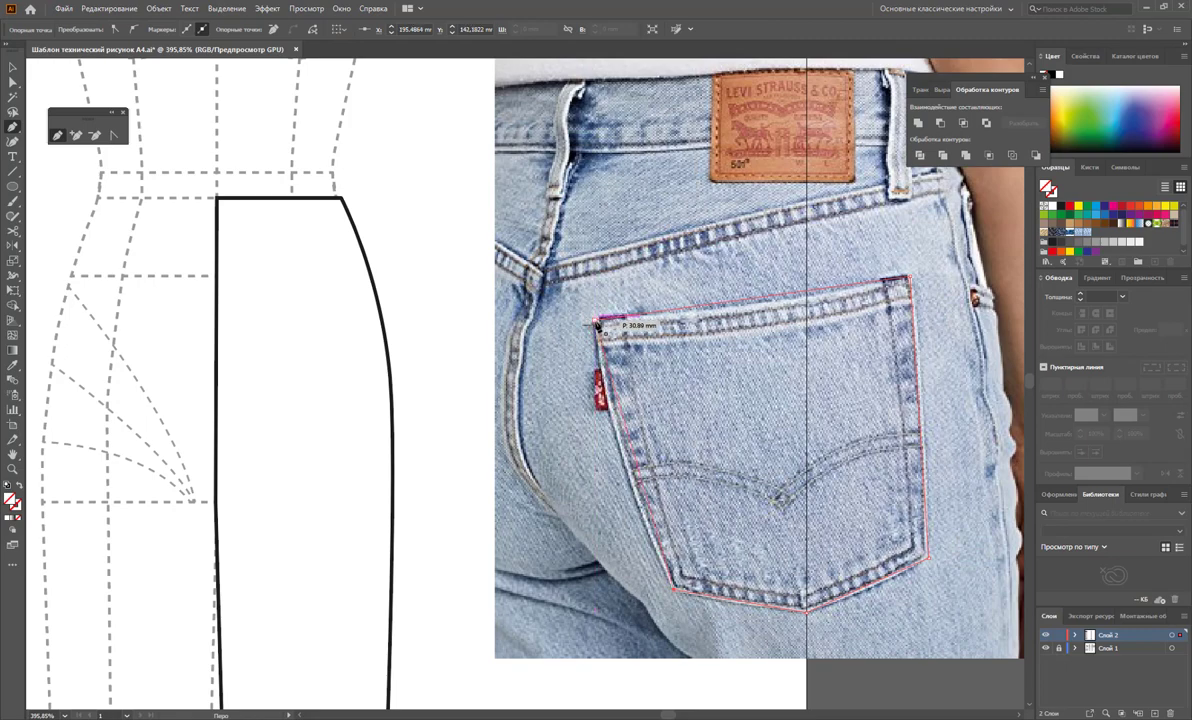
left_click(597, 324)
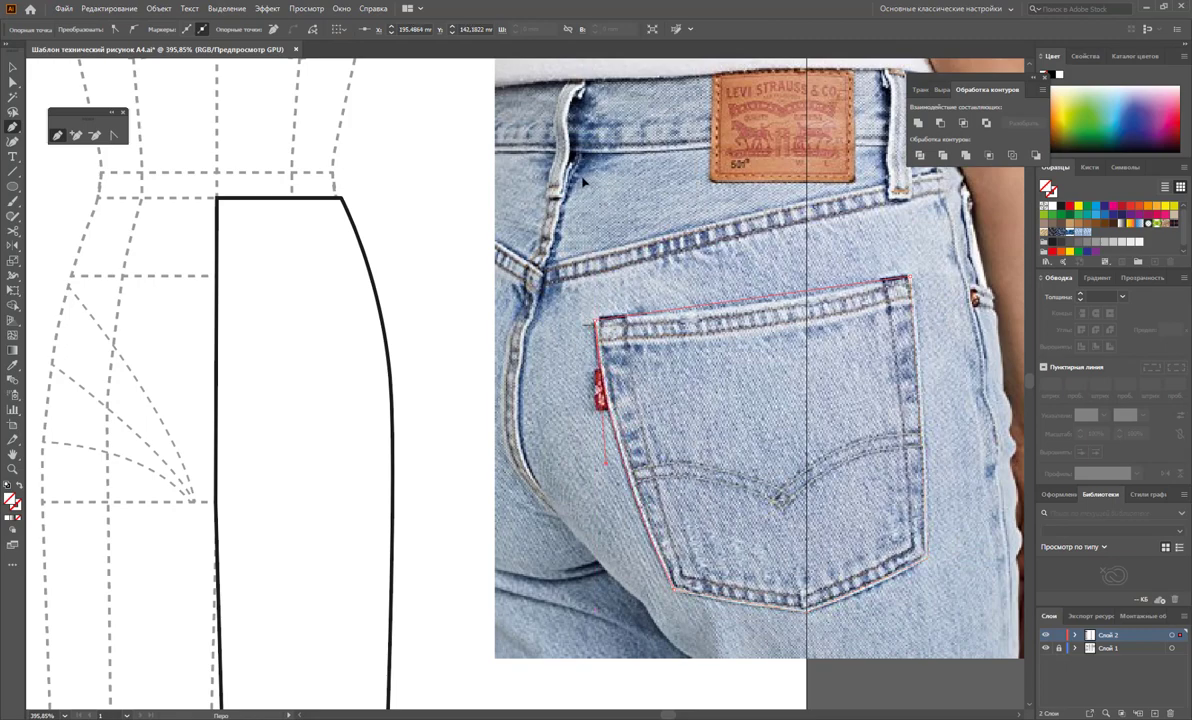
left_click(572, 280, "ctrl")
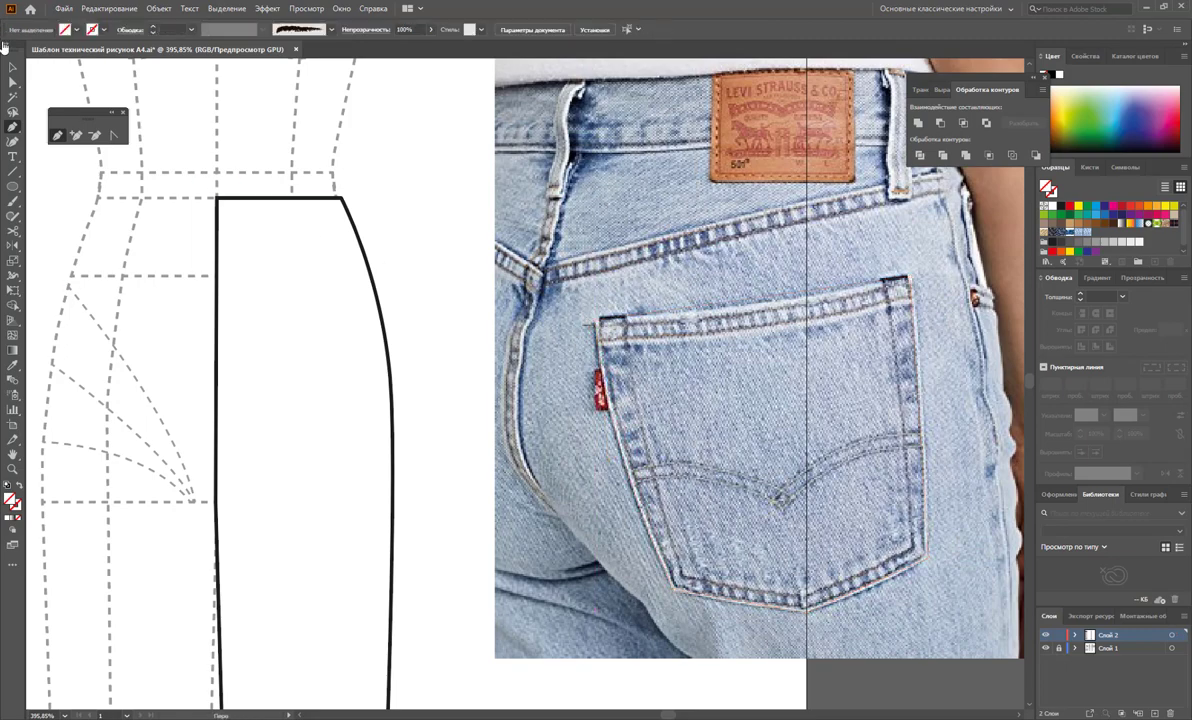
Step: Give the traced pocket outline a dark 1 pt stroke
left_click(13, 66)
left_click(731, 380)
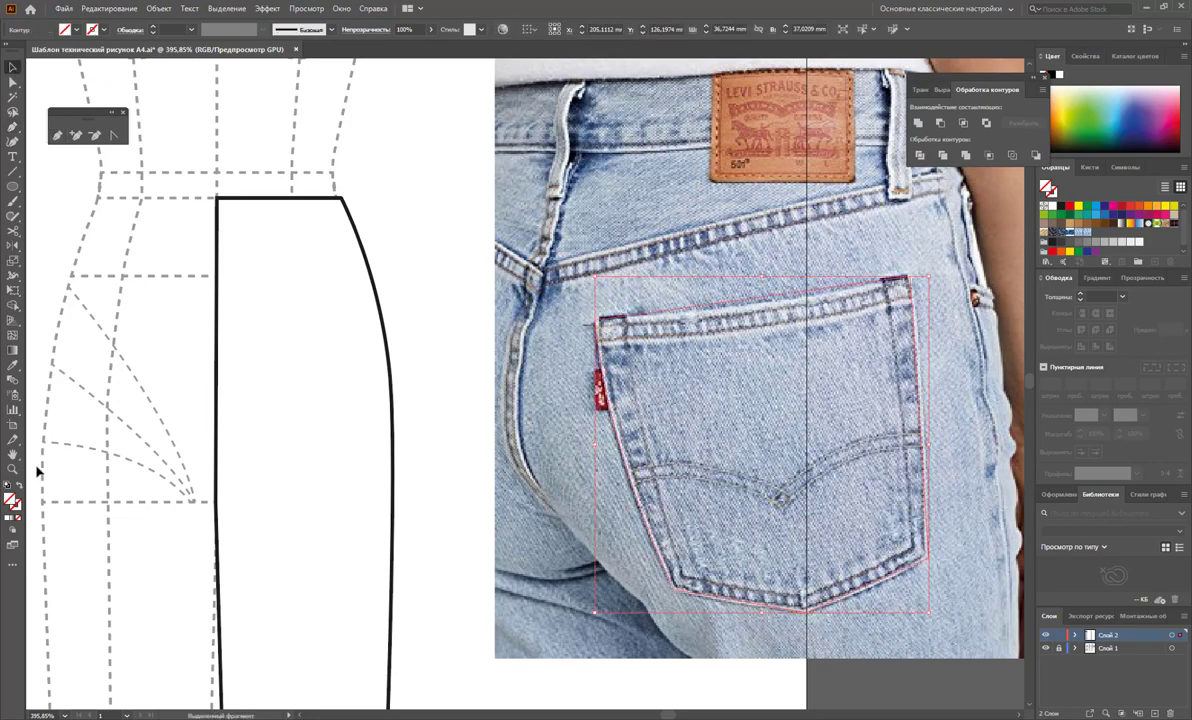
left_click(17, 507)
left_click(1045, 243)
left_click(967, 292)
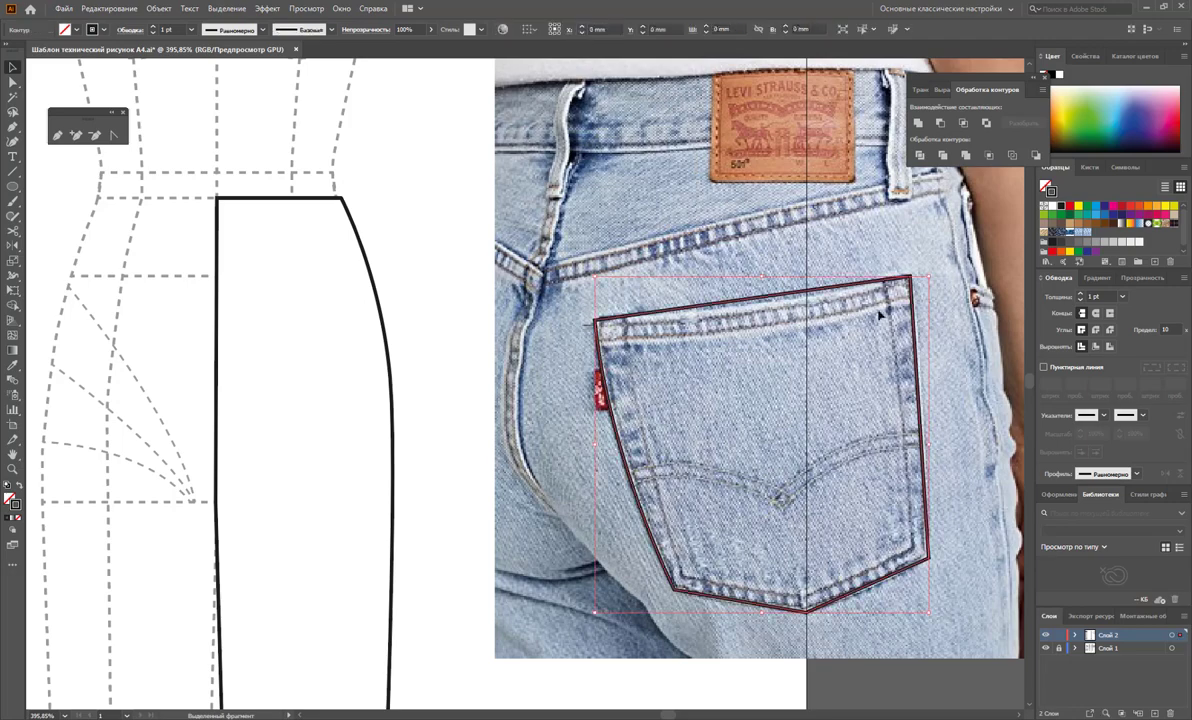
left_click(790, 294)
left_click(952, 330)
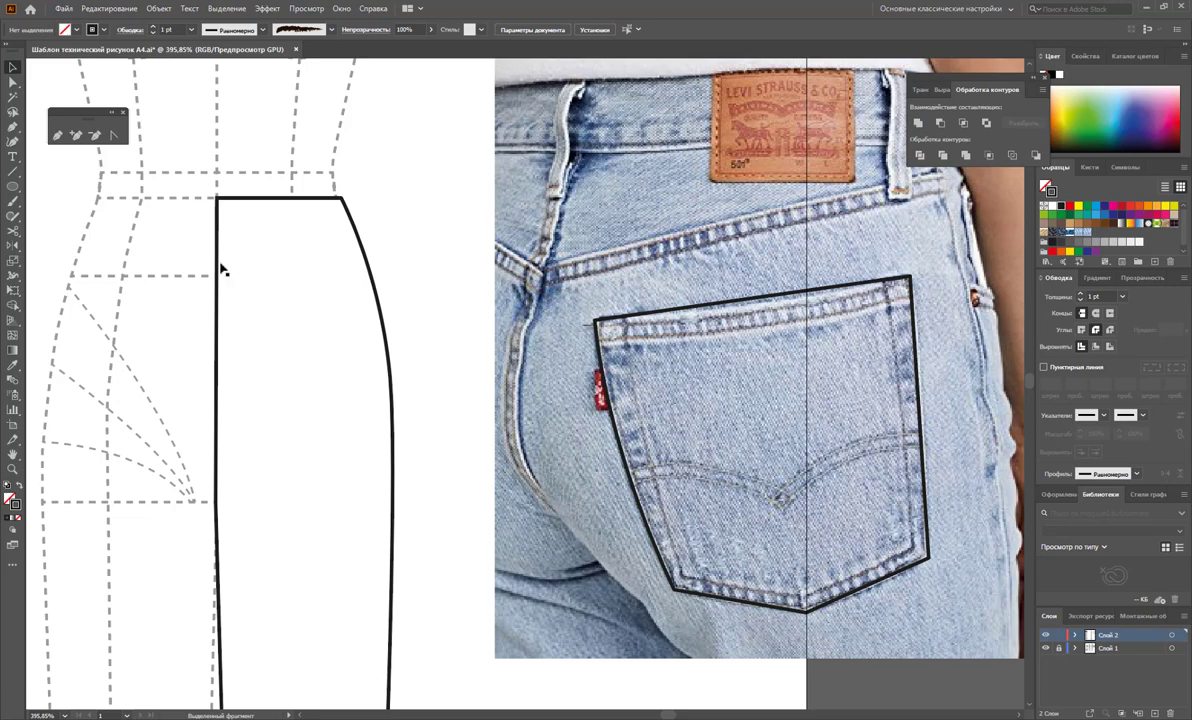
left_click(56, 137)
Step: Draw a line across the pocket top and a parallel offset copy of it
left_click(13, 171)
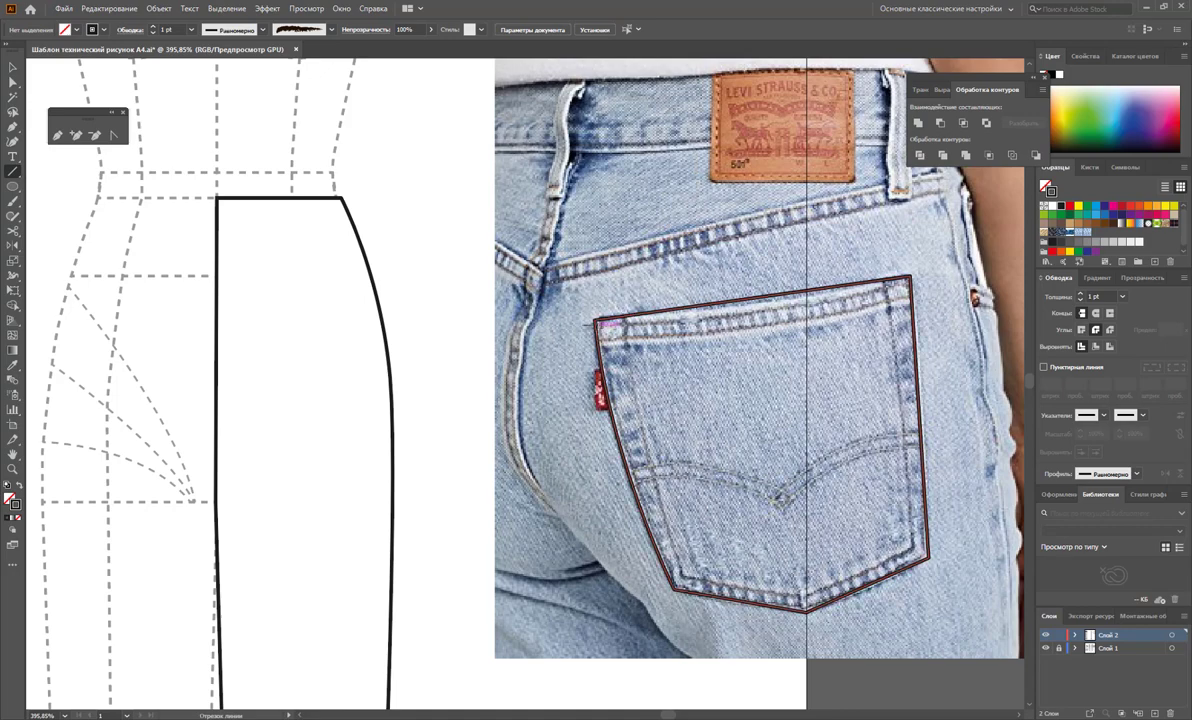
left_click_drag(595, 322, 912, 284)
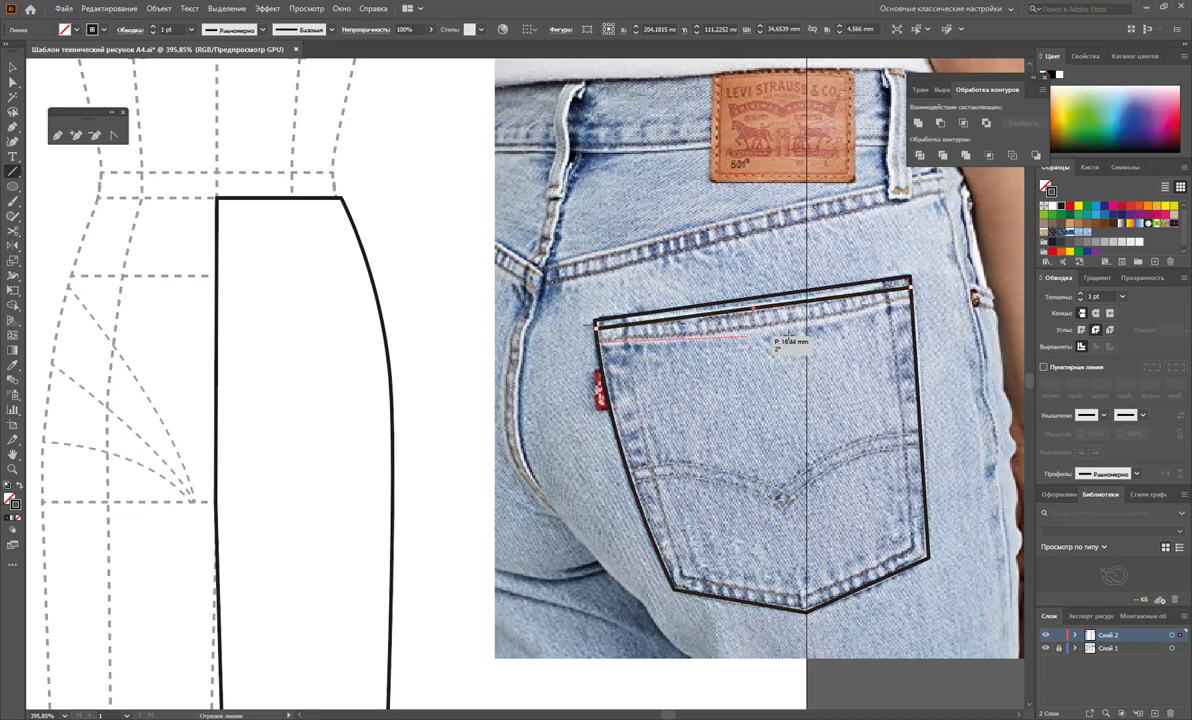
left_click_drag(912, 284, 925, 299)
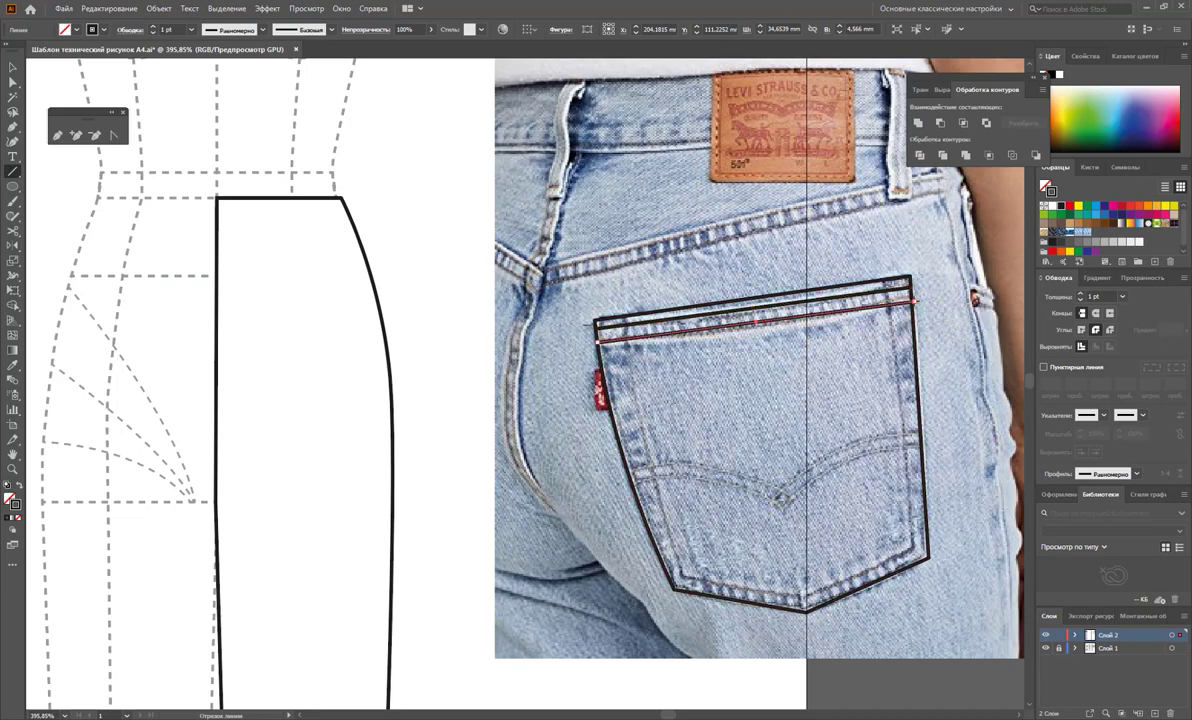
Step: Pen-draw an inner stitch line down the pocket's left side, around the bottom and up the right
left_click(13, 126)
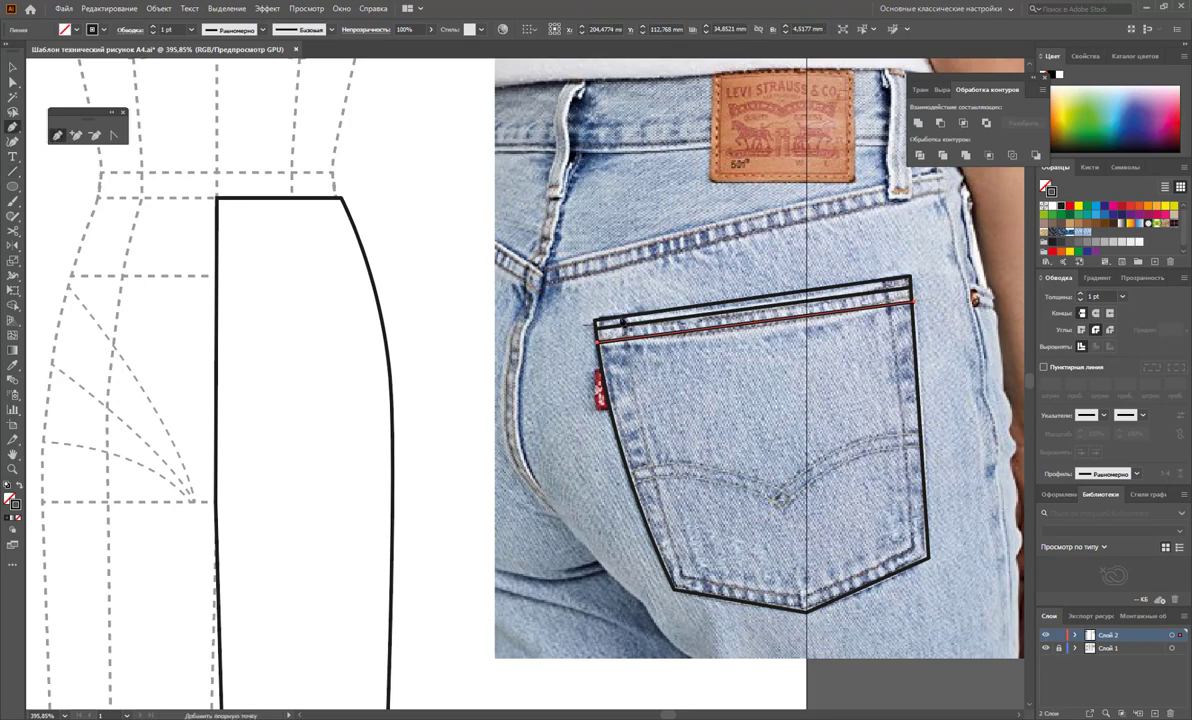
left_click(597, 322)
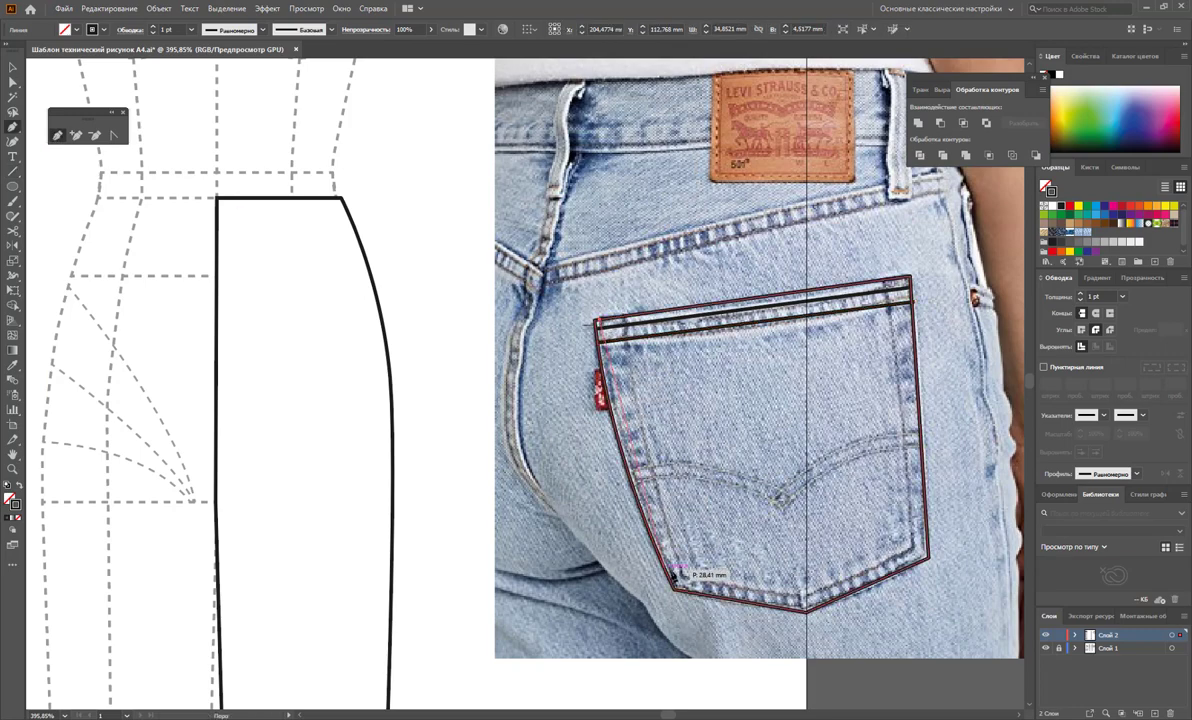
left_click(677, 587)
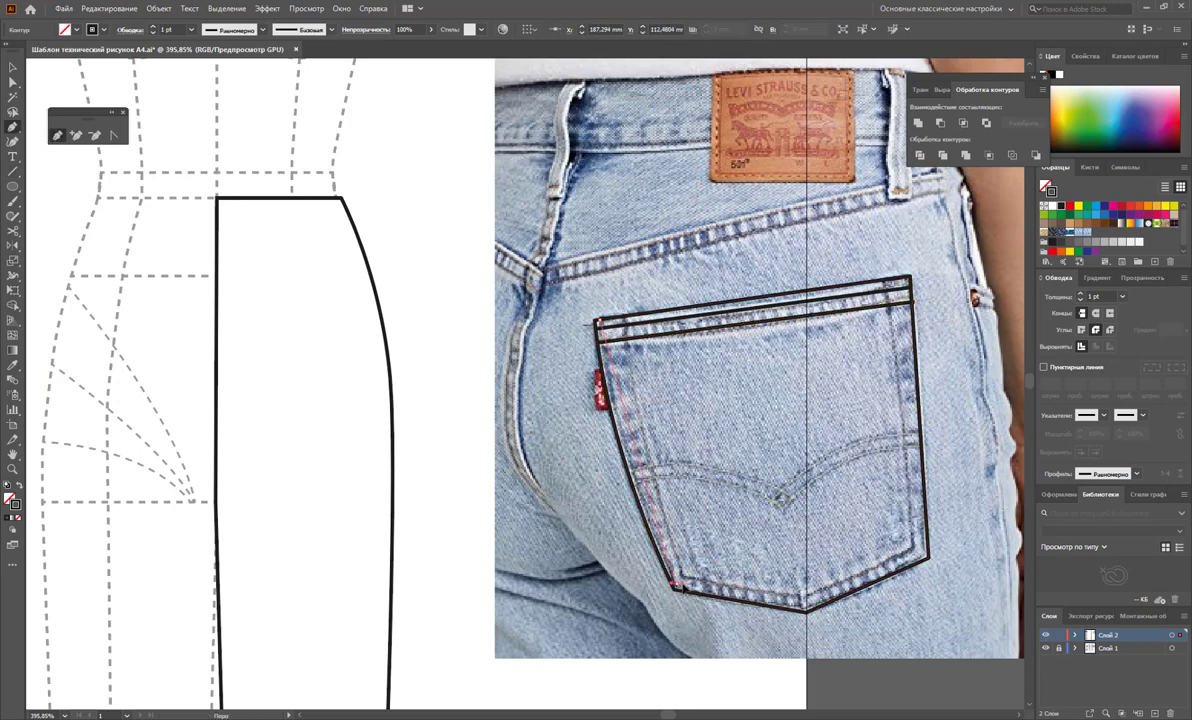
left_click_drag(684, 590, 719, 650)
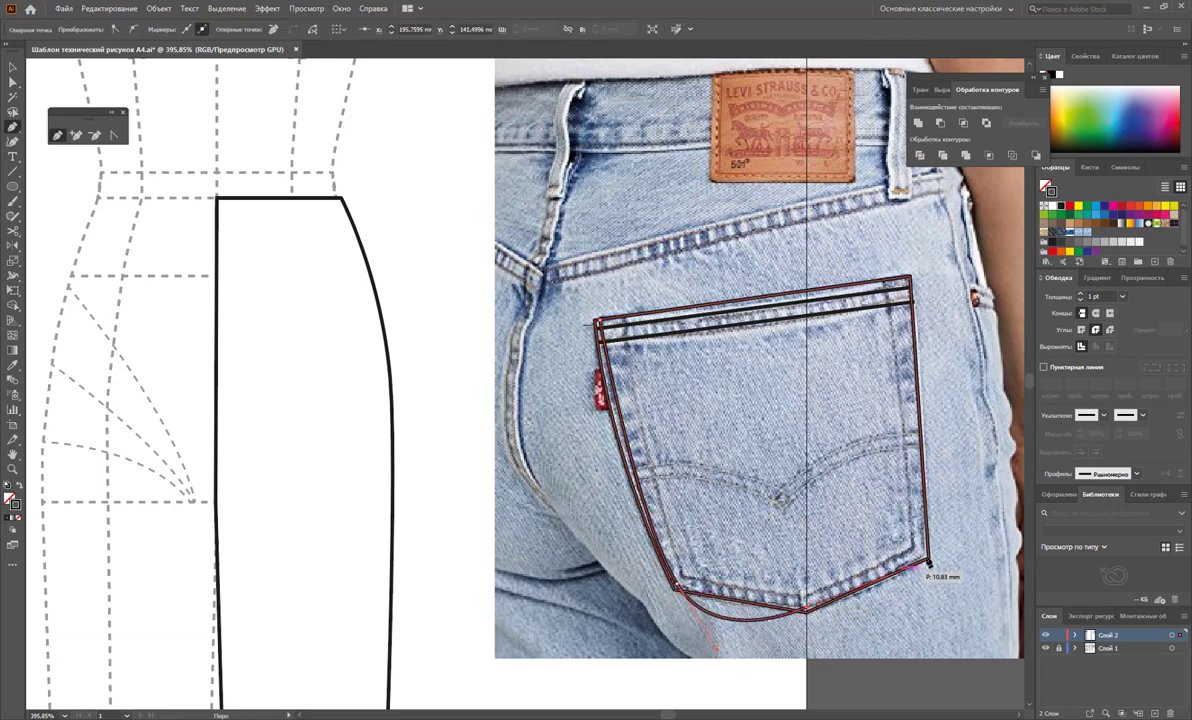
left_click(925, 558)
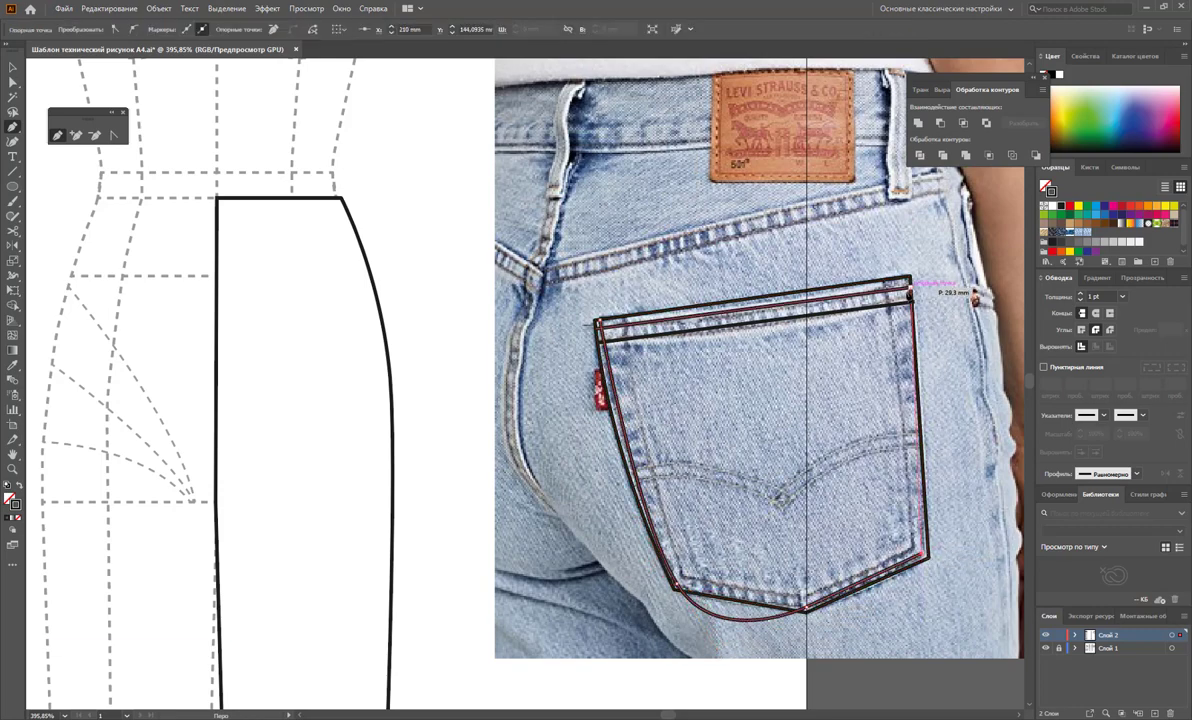
left_click(906, 281)
key("ctrl+shift+a")
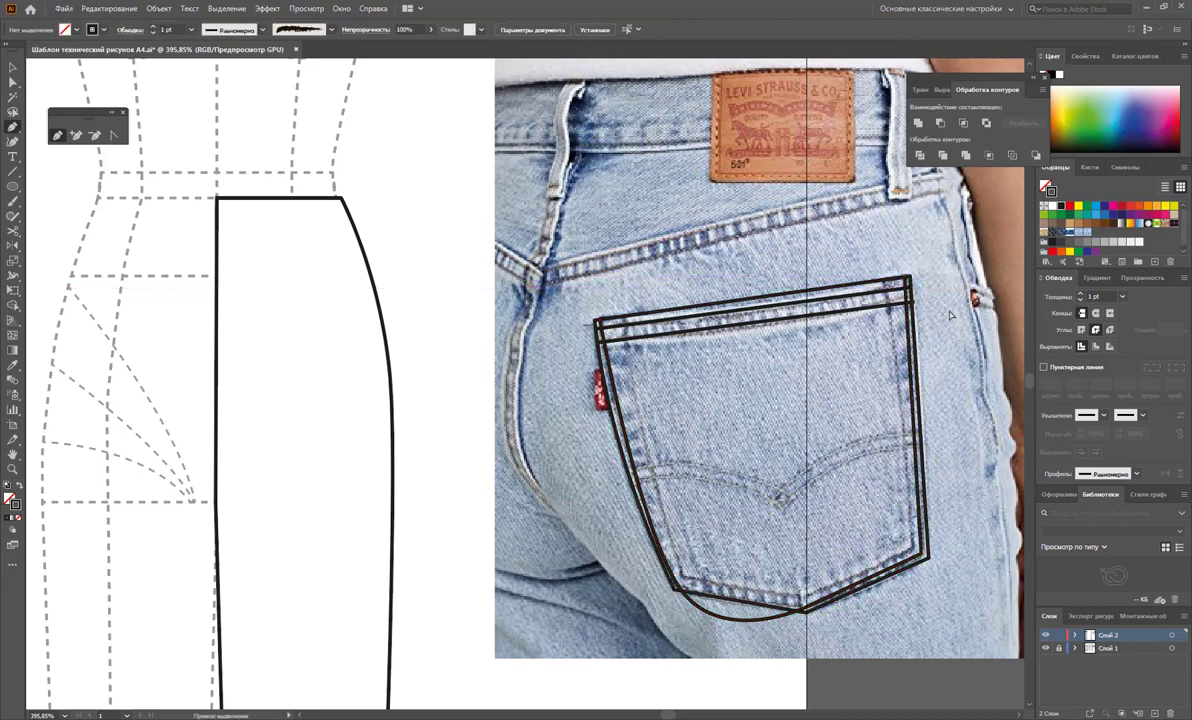
Step: Convert the stitch line's curved bottom-left anchor into a sharp corner
key("v")
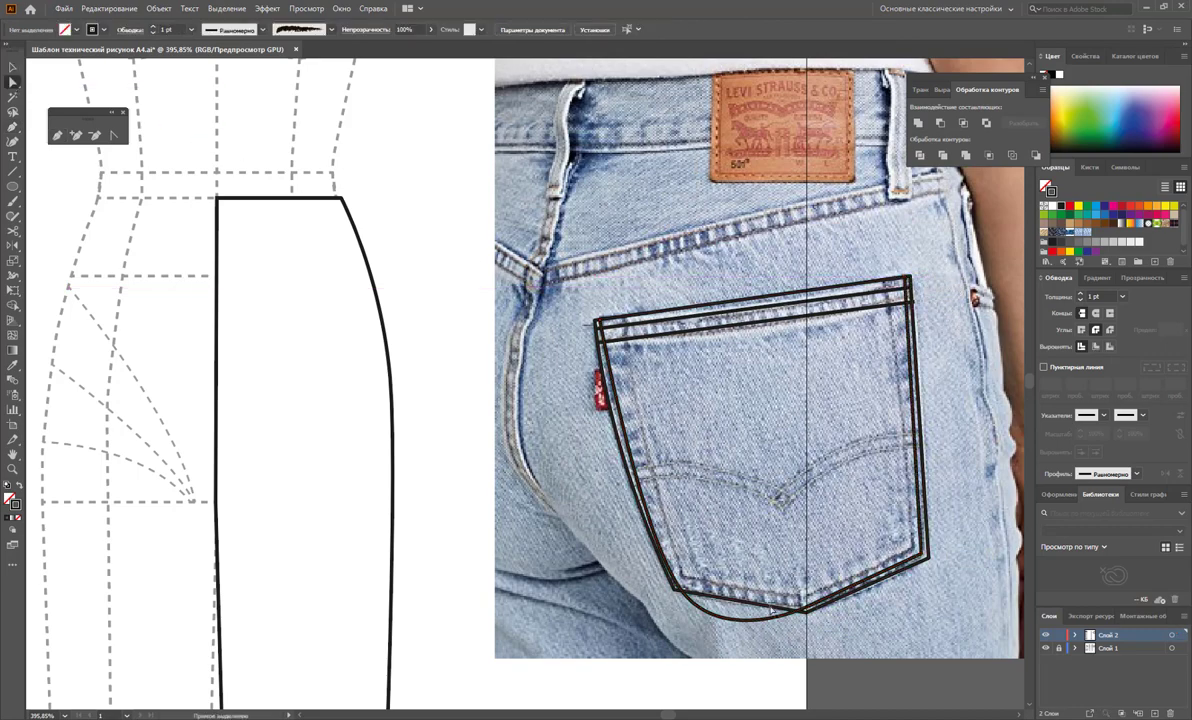
left_click(636, 550)
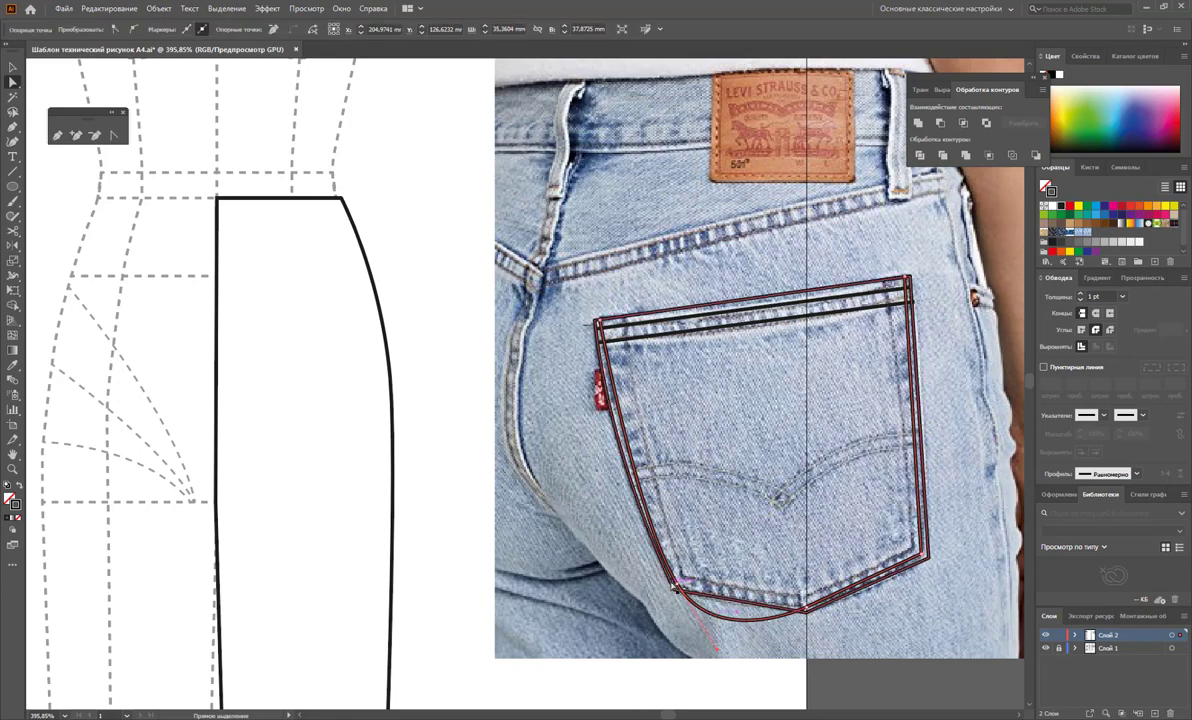
left_click(676, 585)
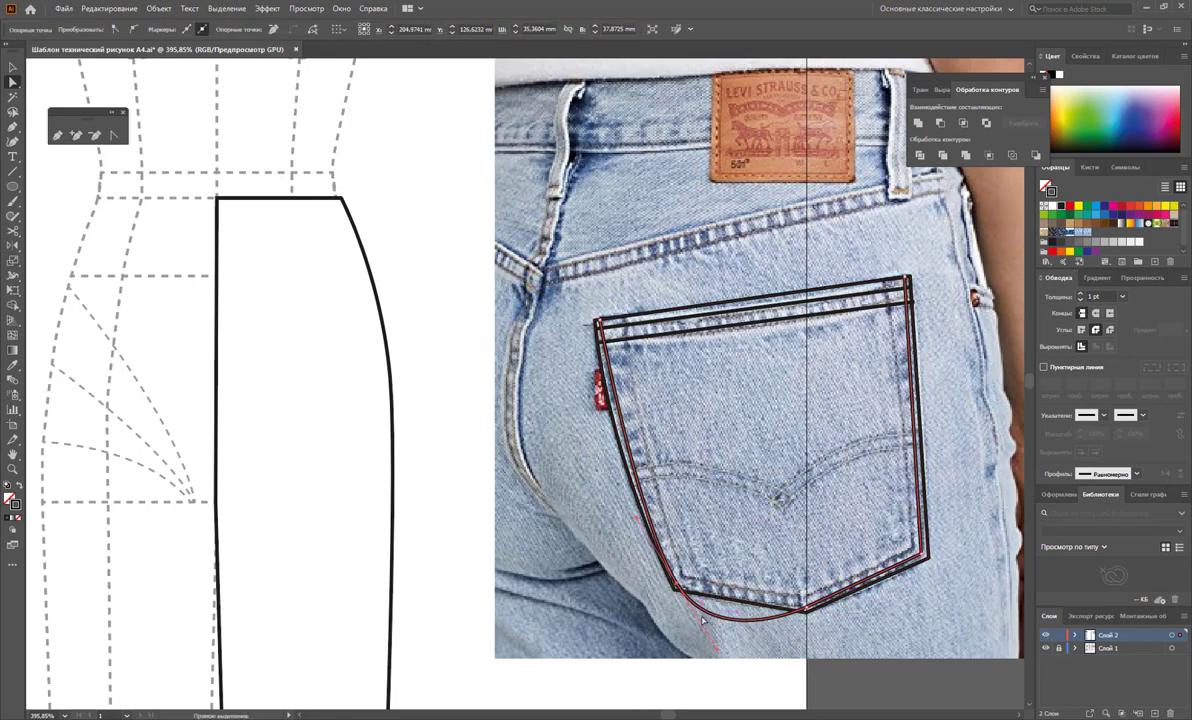
left_click(113, 135)
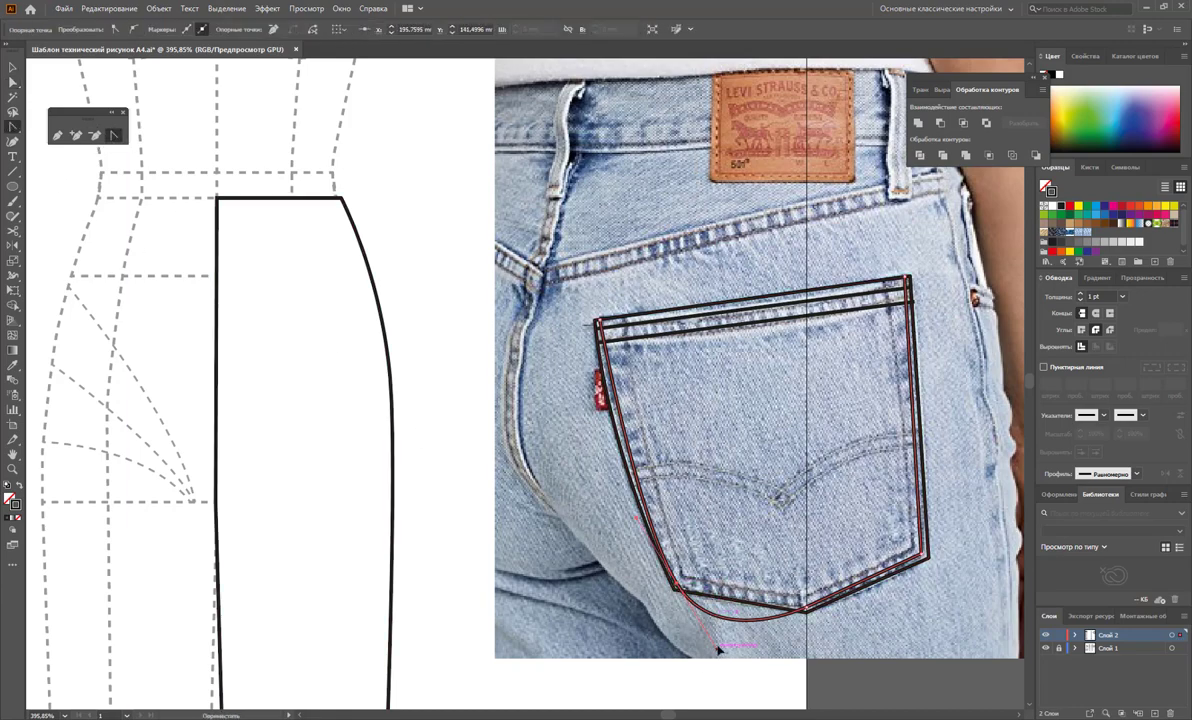
left_click_drag(718, 650, 676, 585)
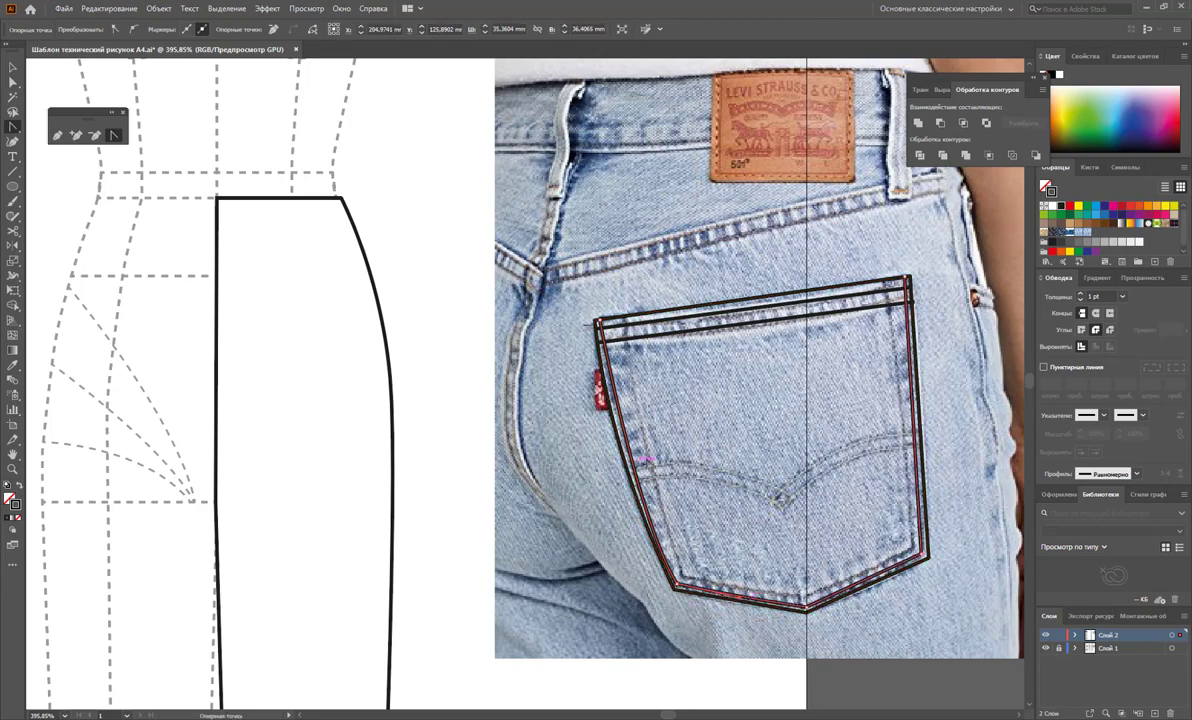
left_click(13, 67)
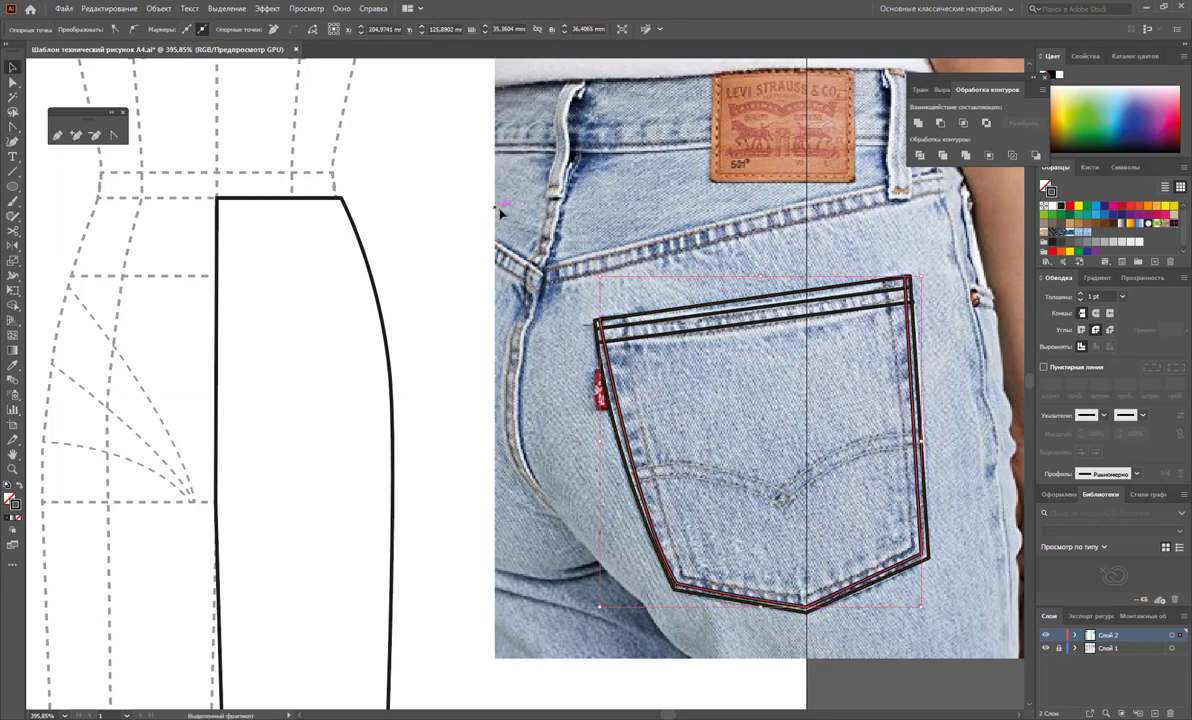
left_click(706, 484)
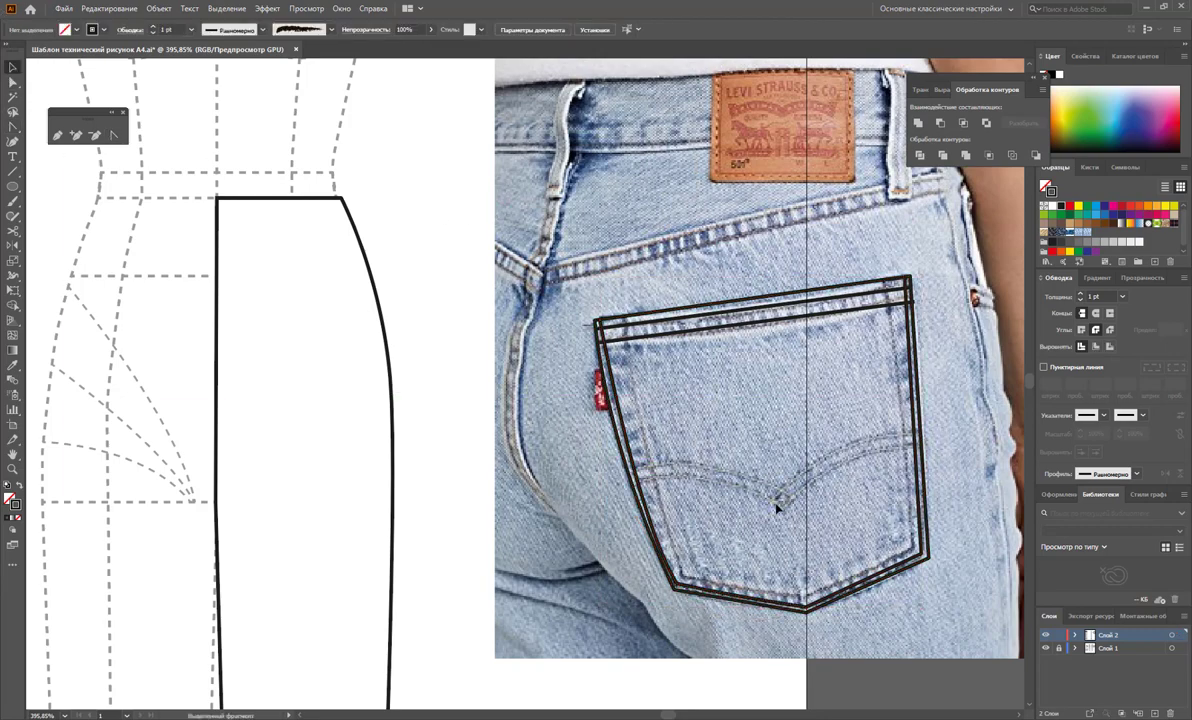
Step: Trace another stitch line around the pocket's sides and bottom point
key("p")
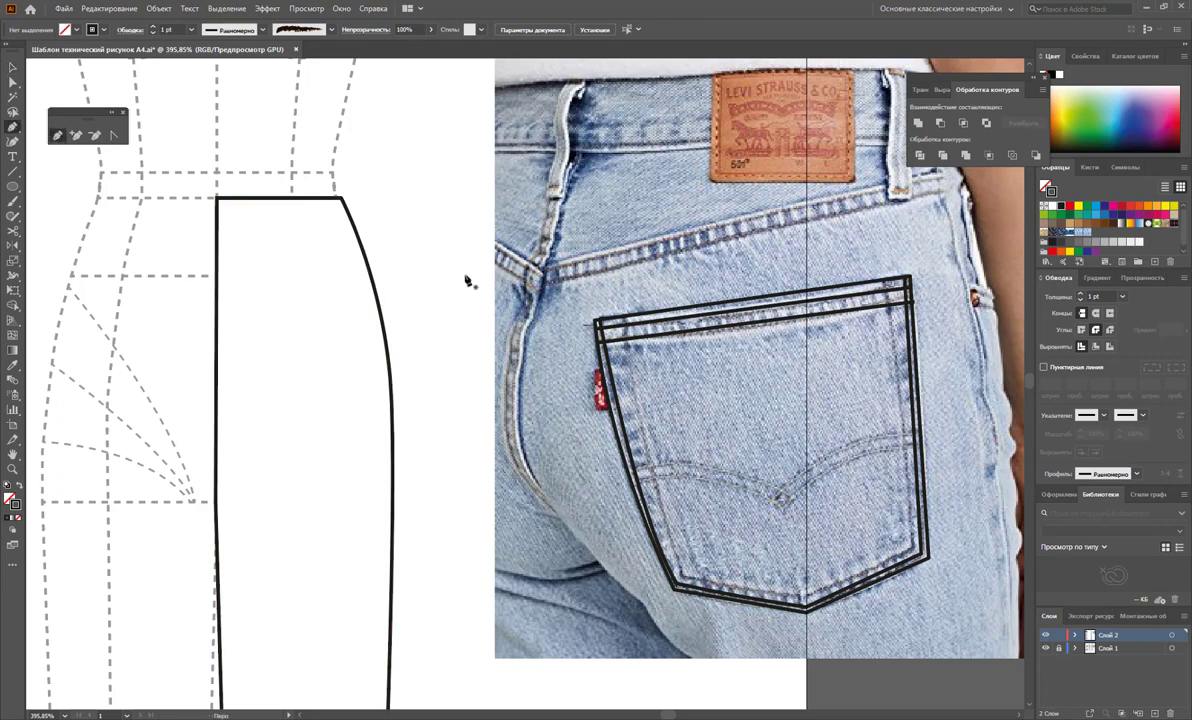
left_click(623, 320)
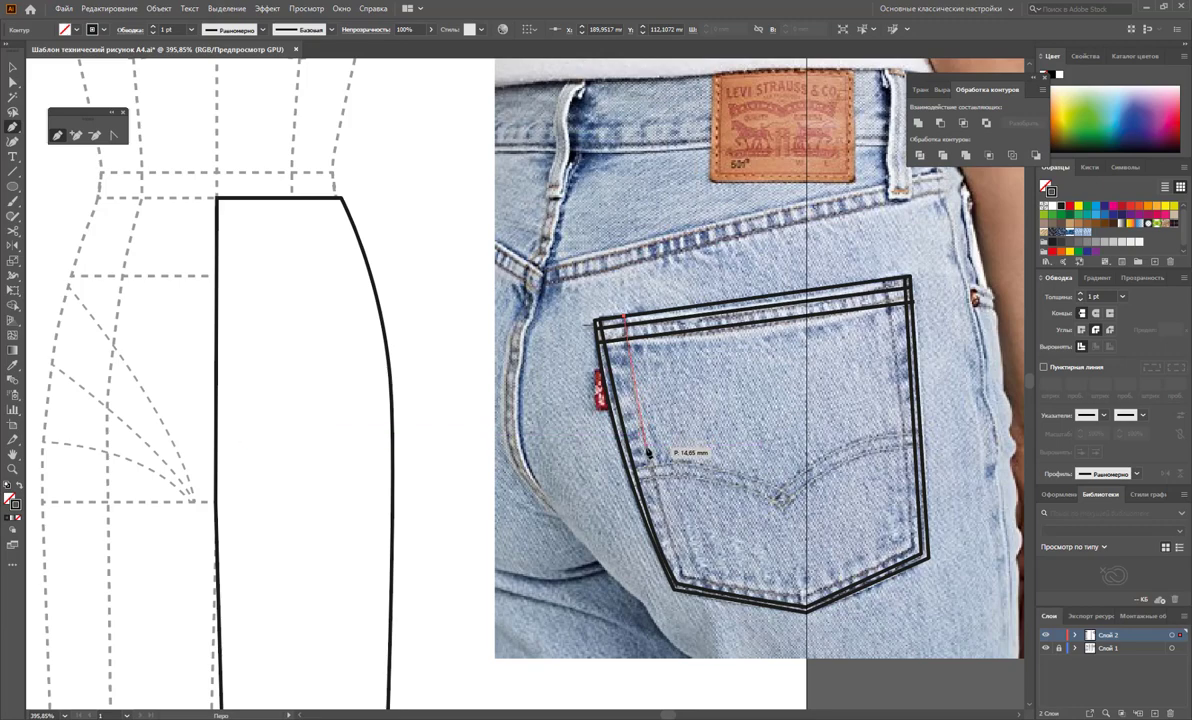
left_click(678, 580)
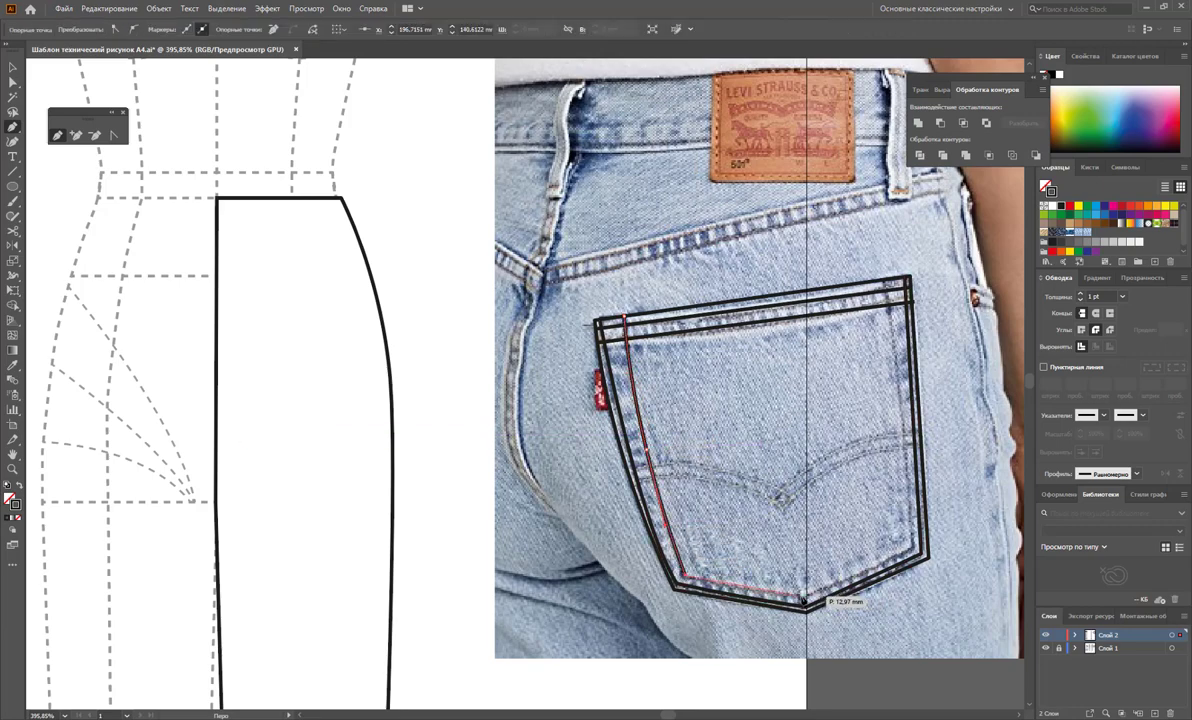
left_click(803, 600)
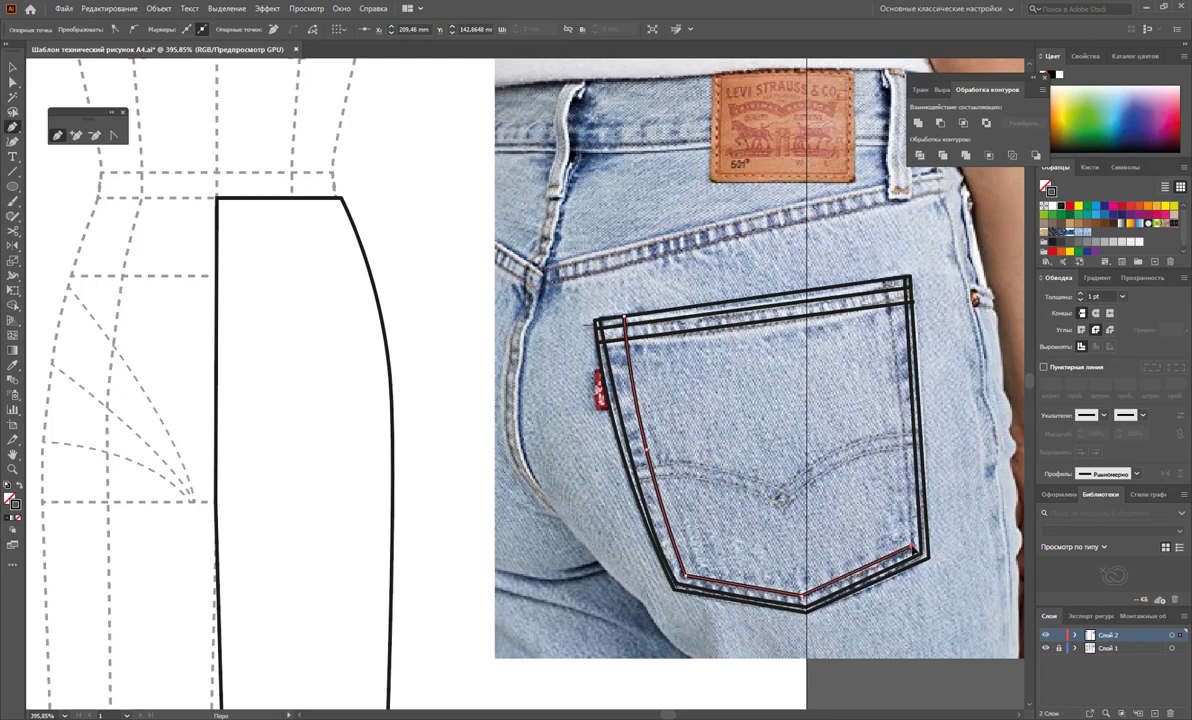
left_click(912, 550)
left_click(897, 284)
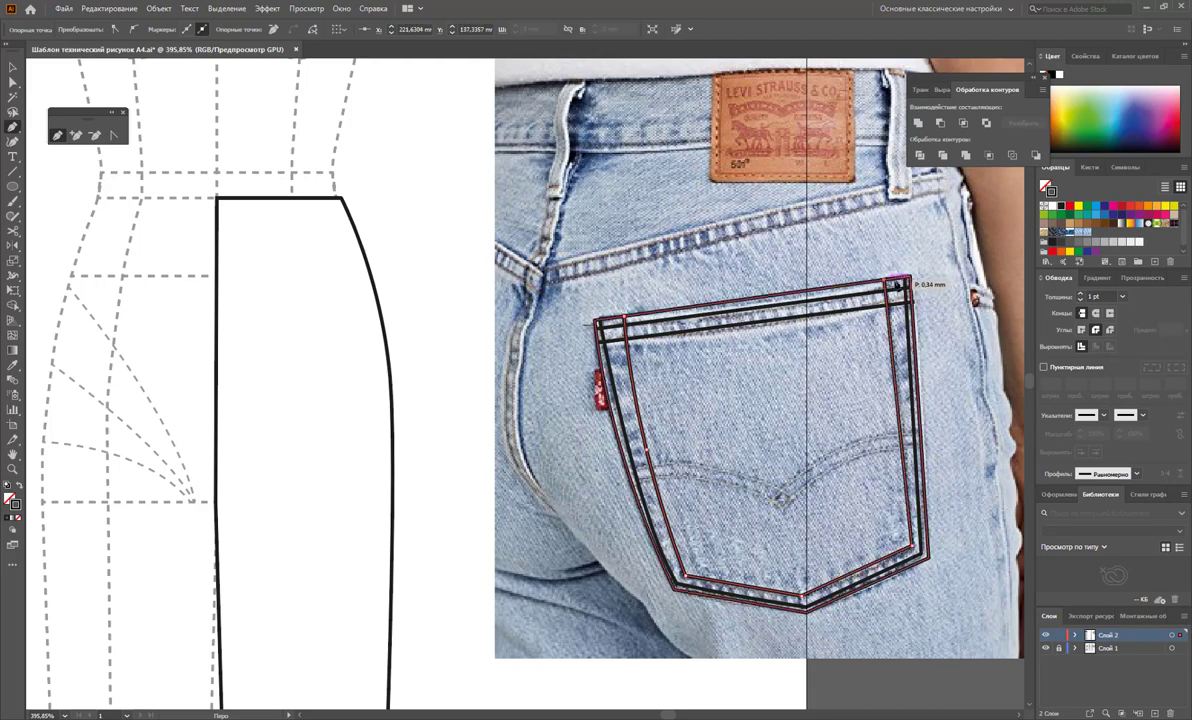
key("ctrl+shift+a")
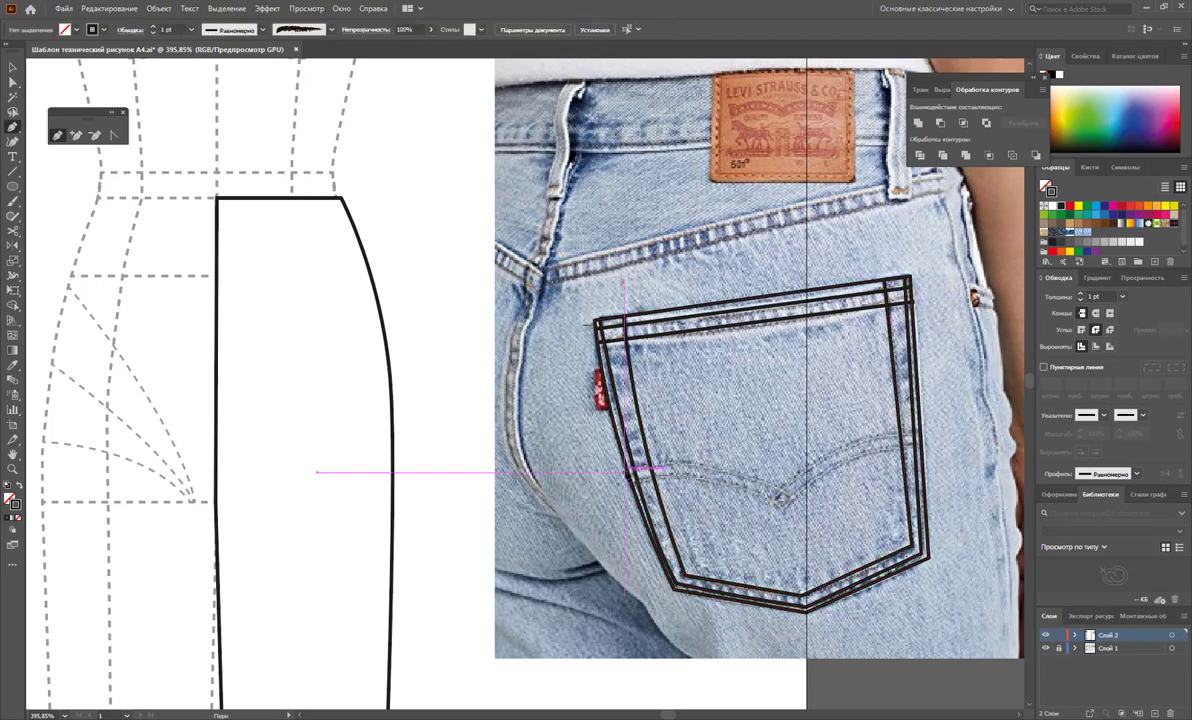
Step: Draw two parallel curved arcuate stitches meeting at the pocket's V point
left_click_drag(627, 470, 690, 458)
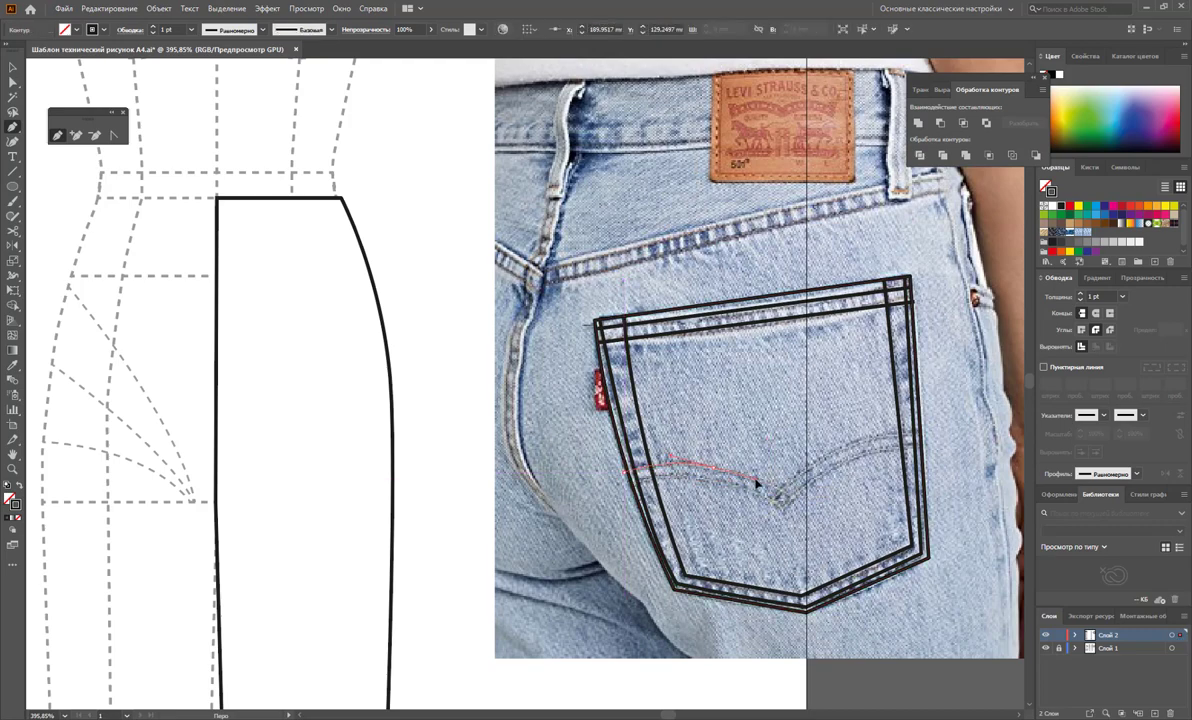
left_click(790, 495)
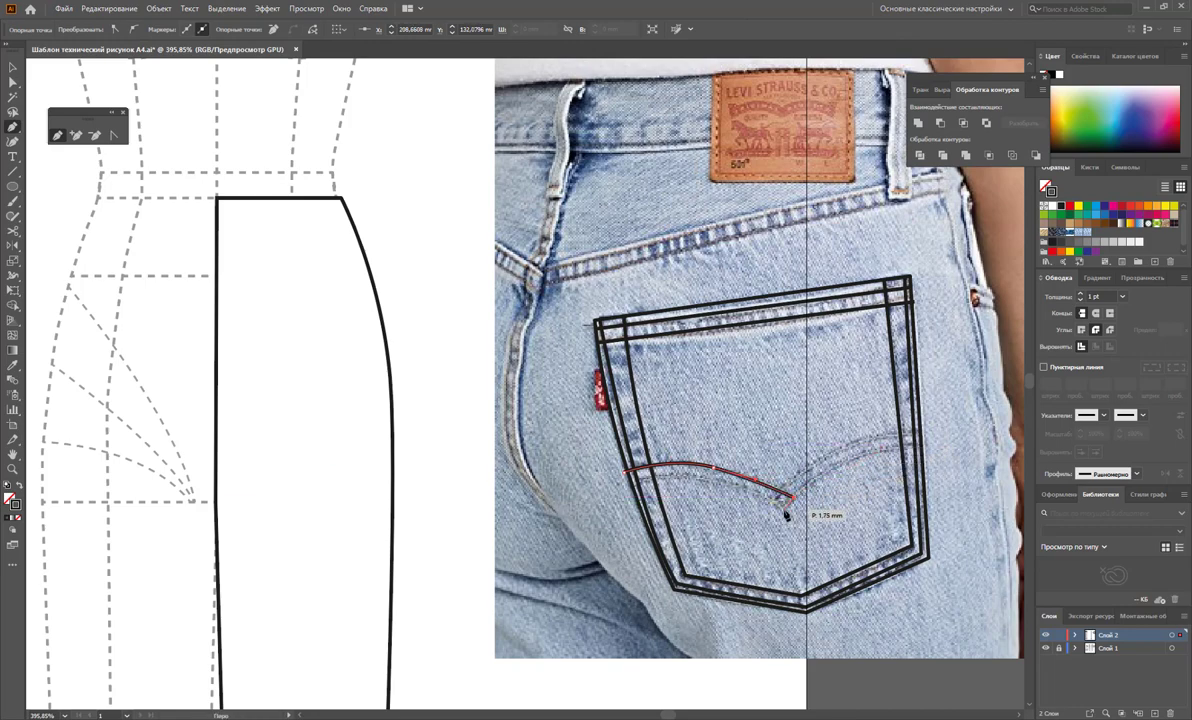
left_click(782, 500)
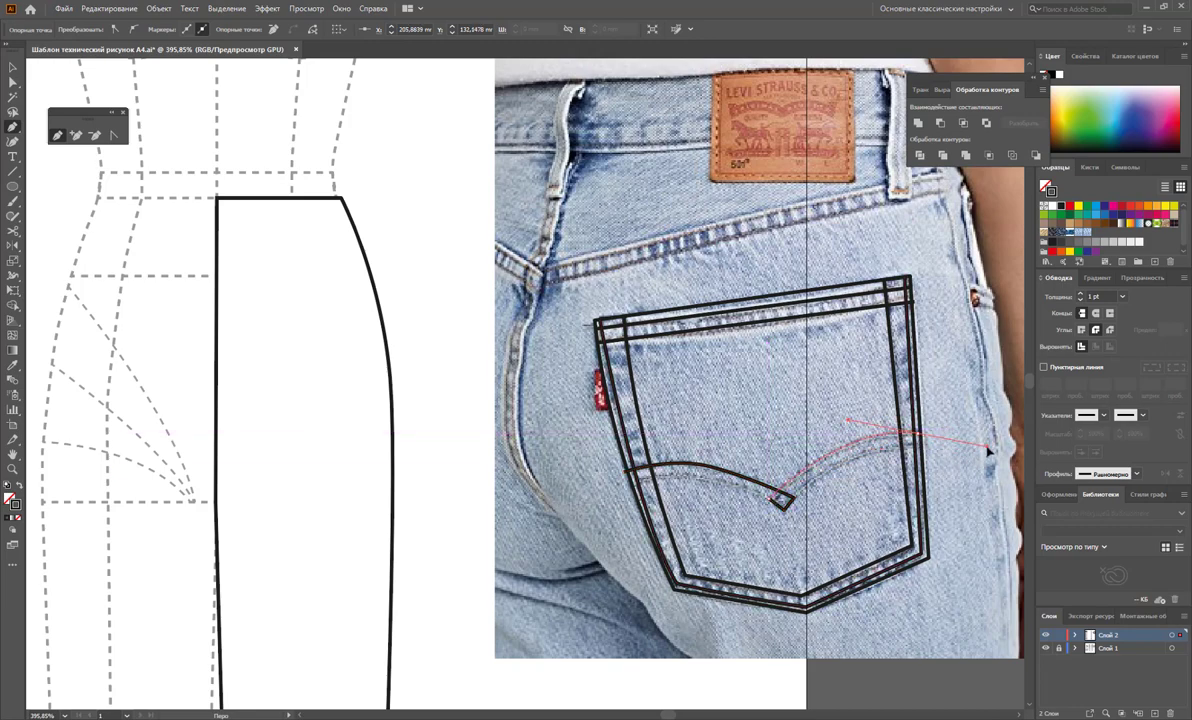
left_click(920, 433)
left_click(948, 487, "ctrl")
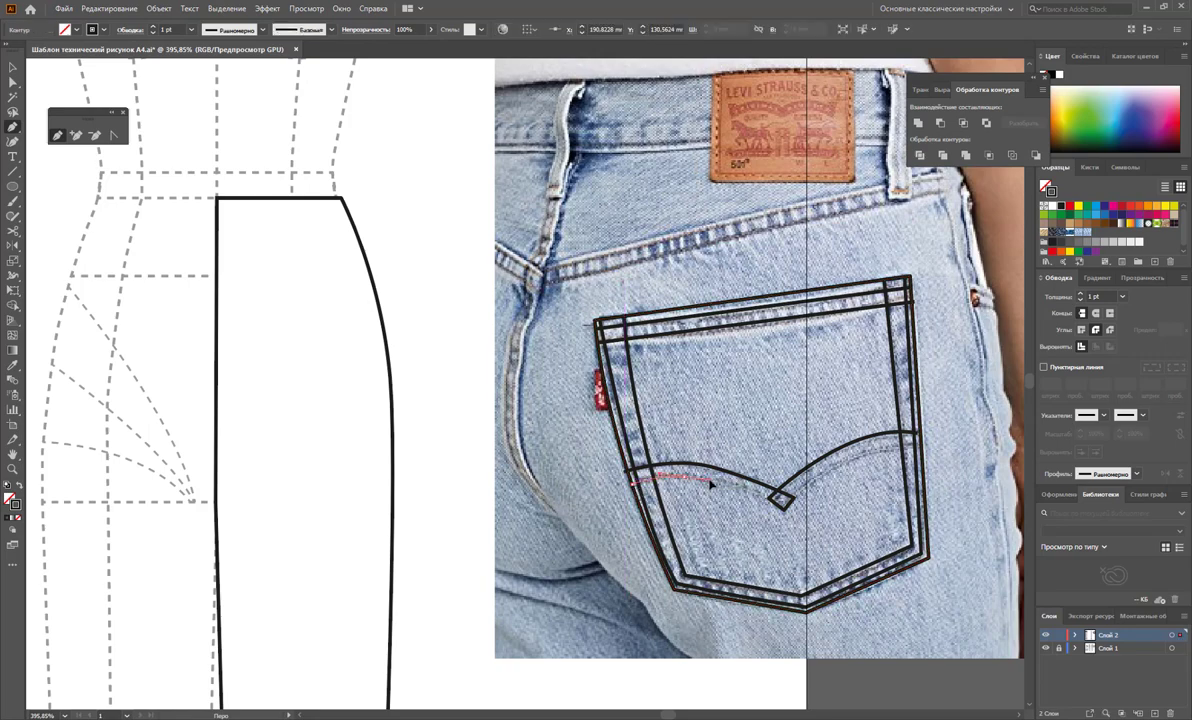
left_click_drag(662, 452, 783, 500)
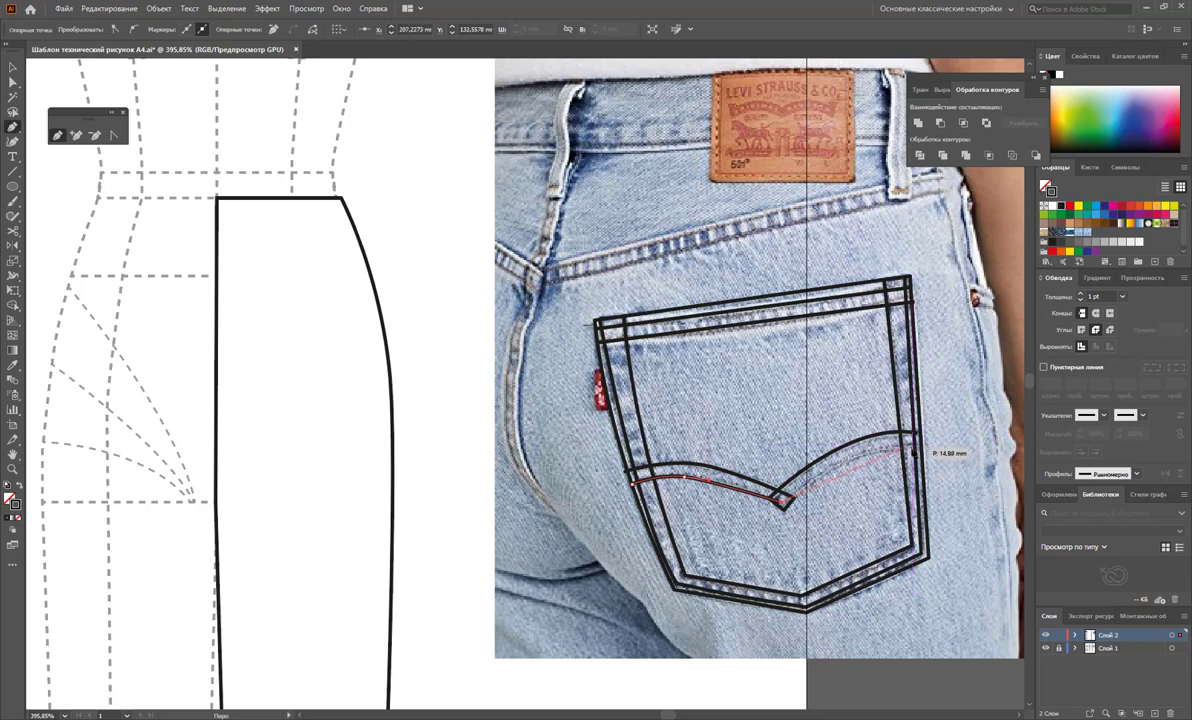
left_click(866, 437)
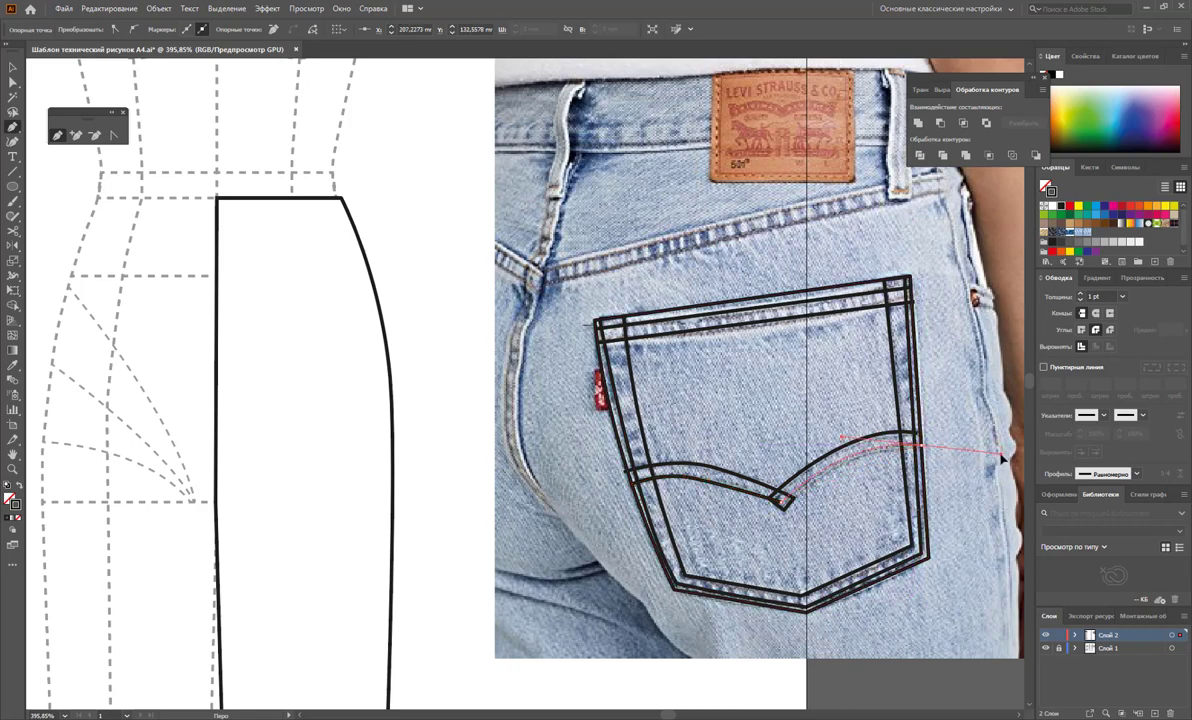
left_click(918, 436)
key("Escape")
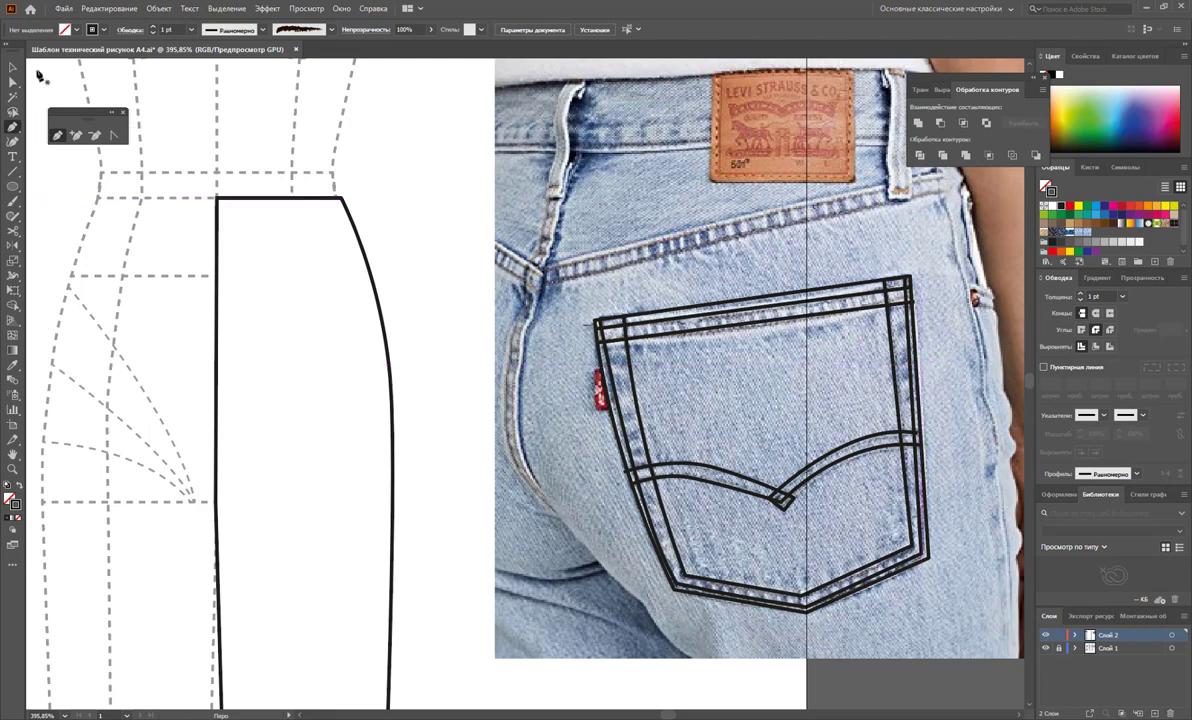
left_click(12, 69)
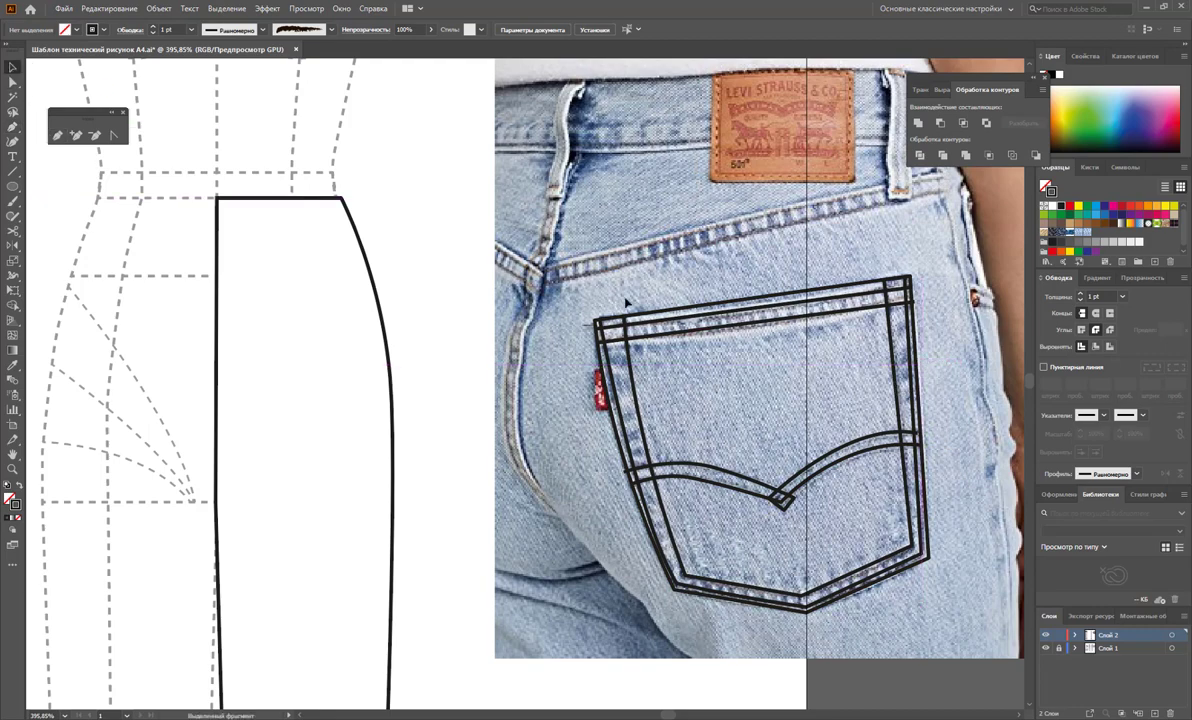
Step: Shrink all pocket paths, move them onto the back panel and rotate them upright
key("ctrl+a")
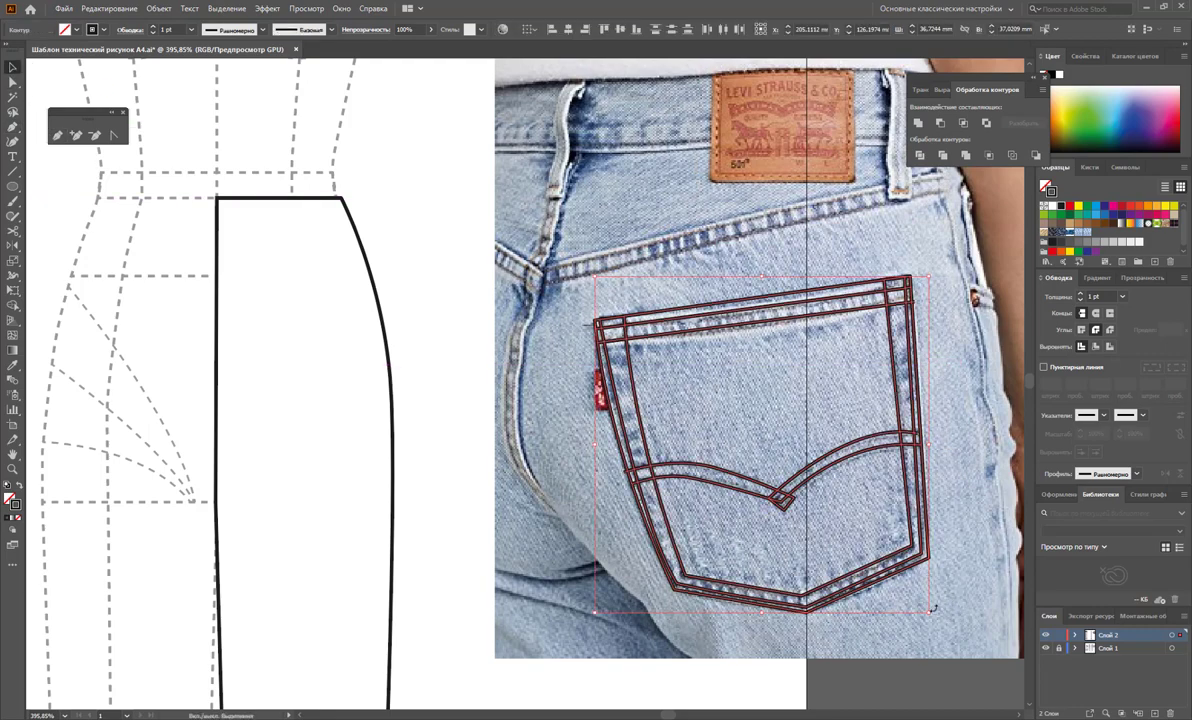
left_click_drag(929, 612, 822, 503)
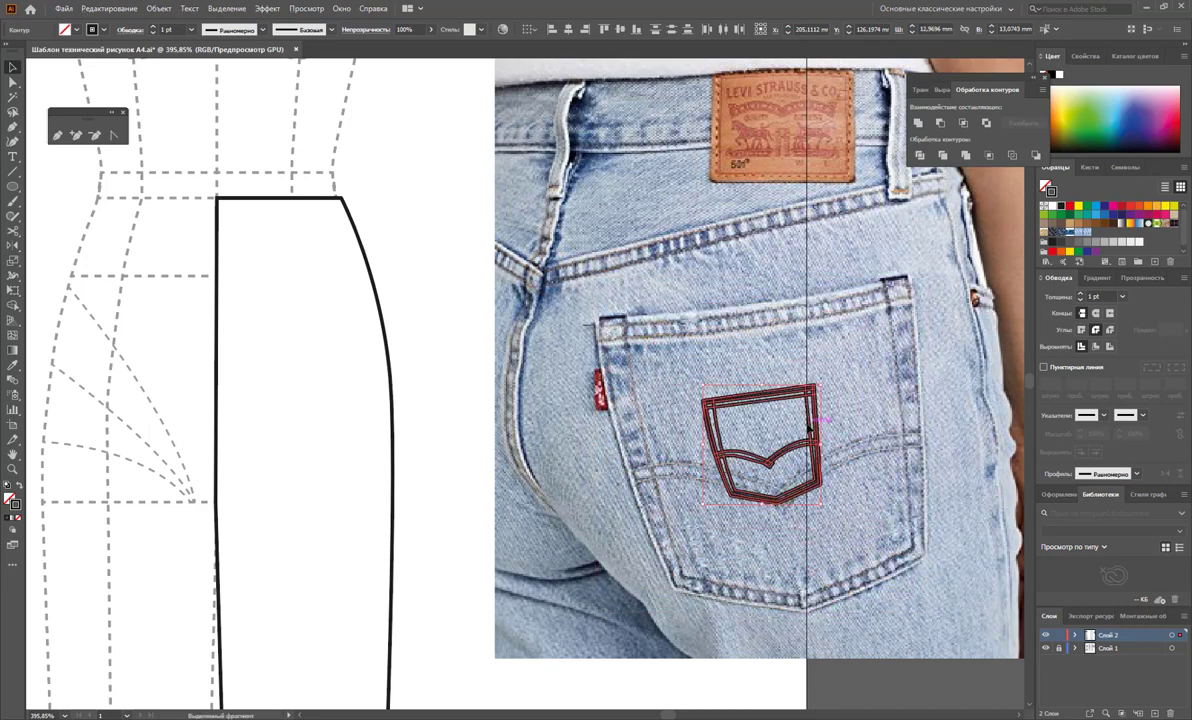
mouse_move(772, 408)
left_mouse_down()
mouse_move(313, 355)
mouse_move(308, 308)
left_mouse_up()
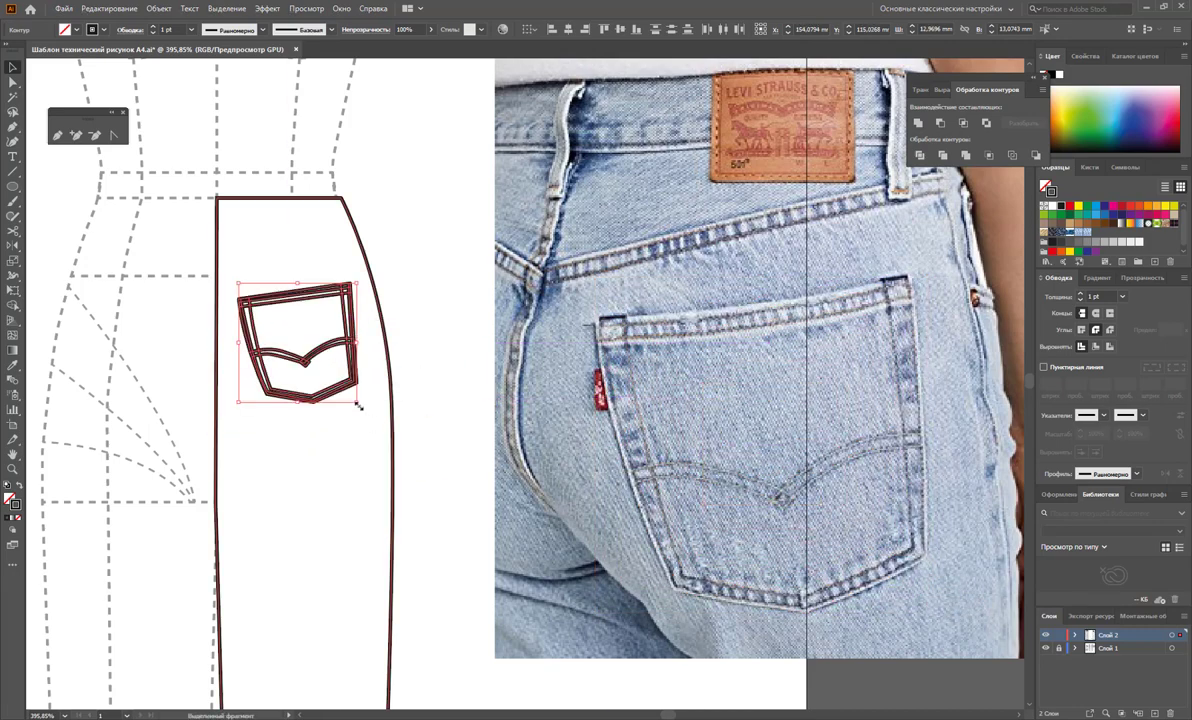
mouse_move(354, 406)
left_mouse_down()
mouse_move(340, 412)
mouse_move(351, 390)
left_mouse_up()
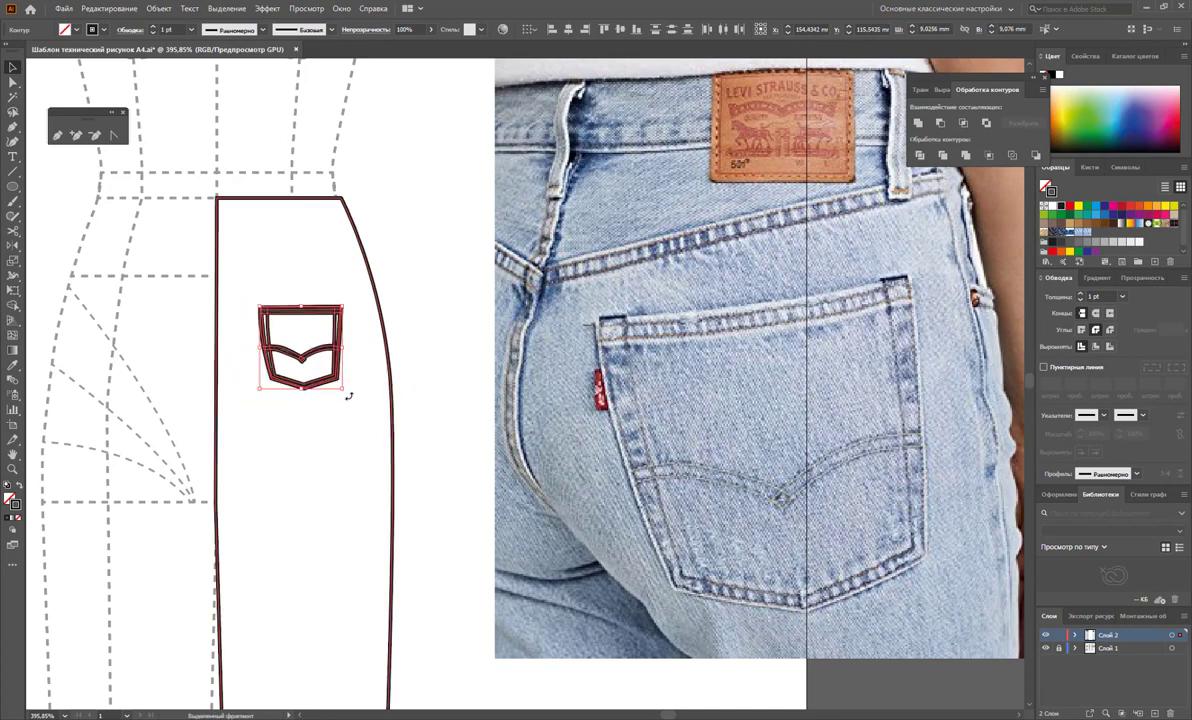
Step: Reflect-copy the pocket, delete the original and move the mirrored copy into place
left_click(12, 246)
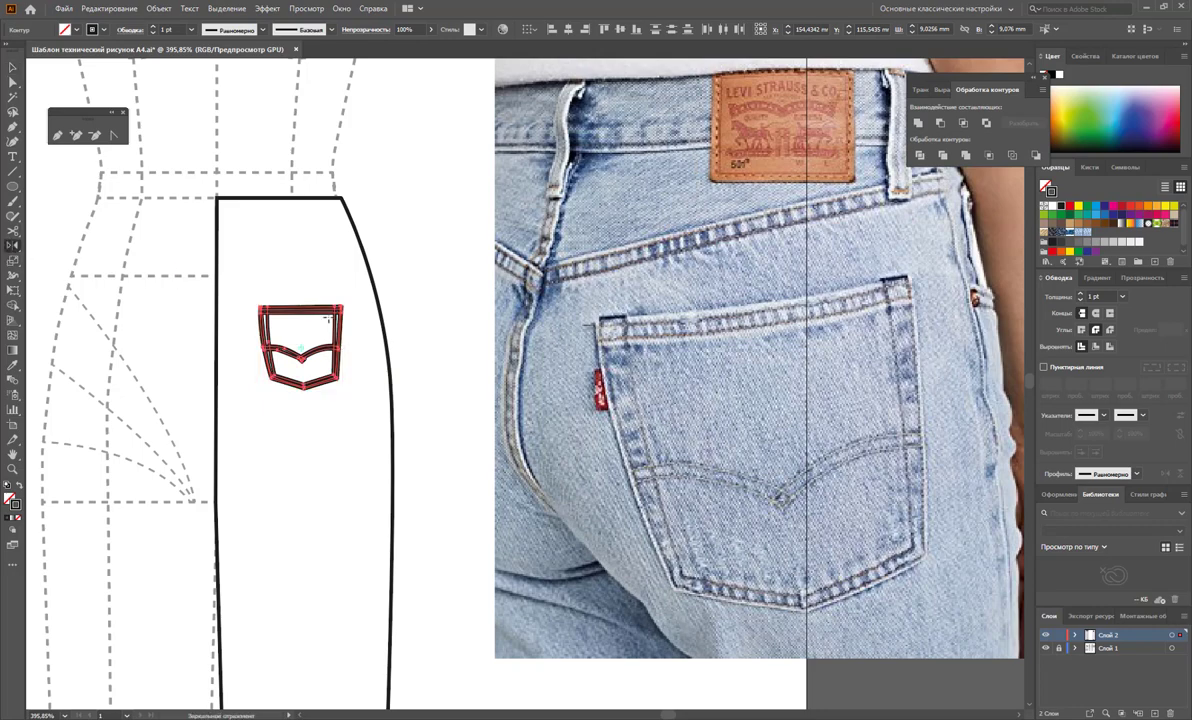
left_click(355, 342)
left_click_drag(420, 335, 396, 325)
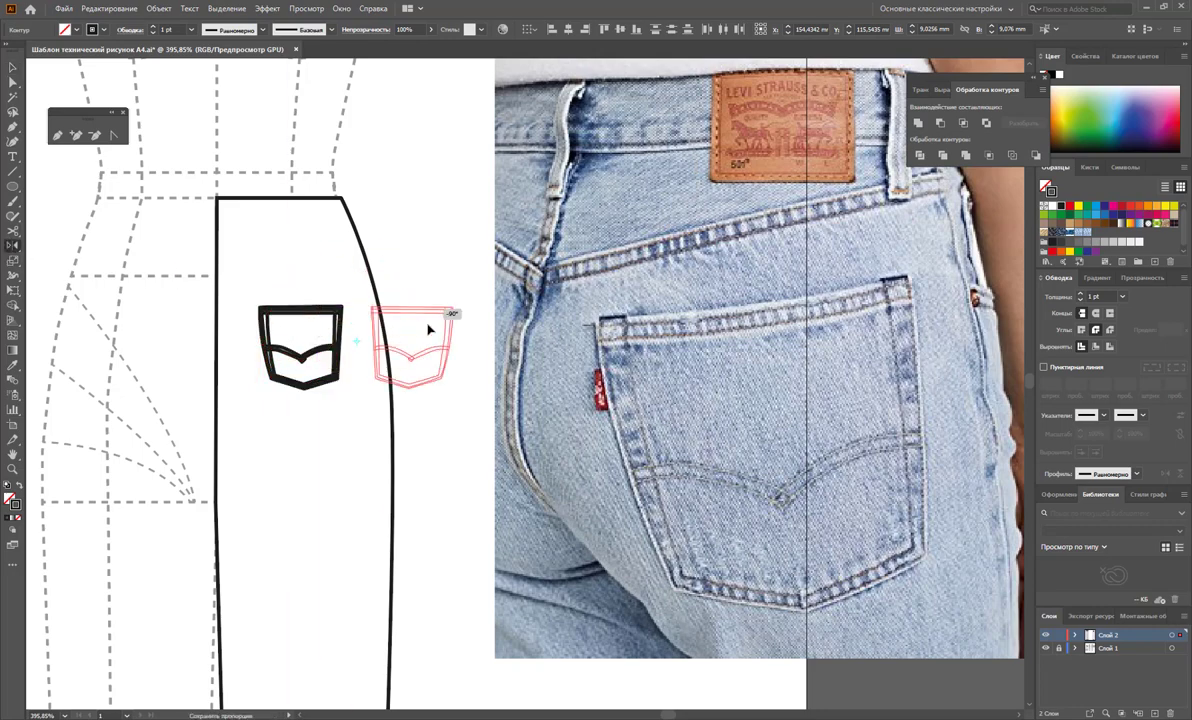
left_click(12, 70)
left_click(302, 270)
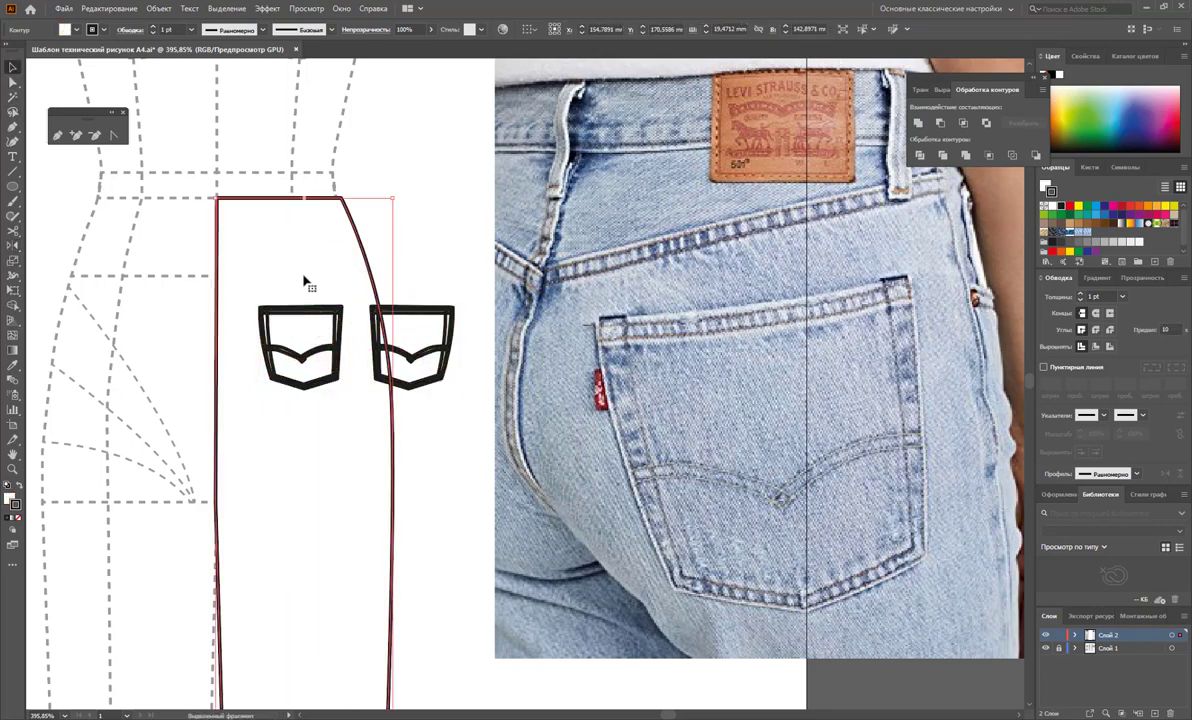
left_click_drag(161, 264, 333, 398)
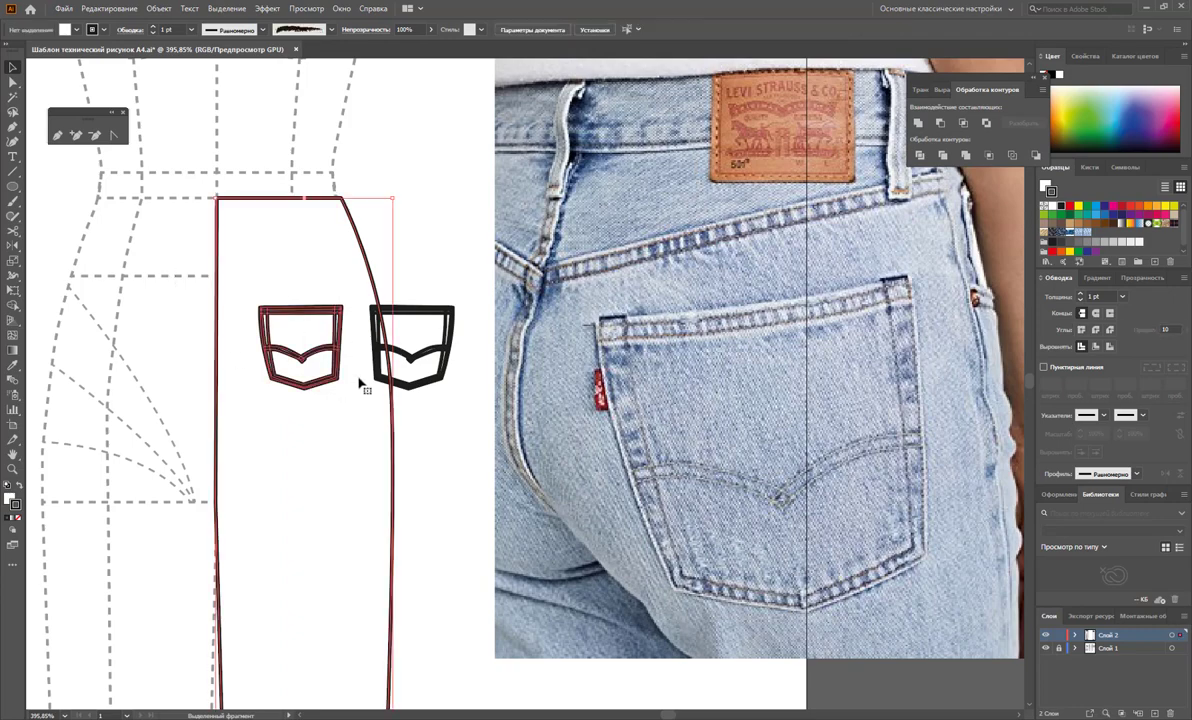
key("Delete")
left_click(454, 280)
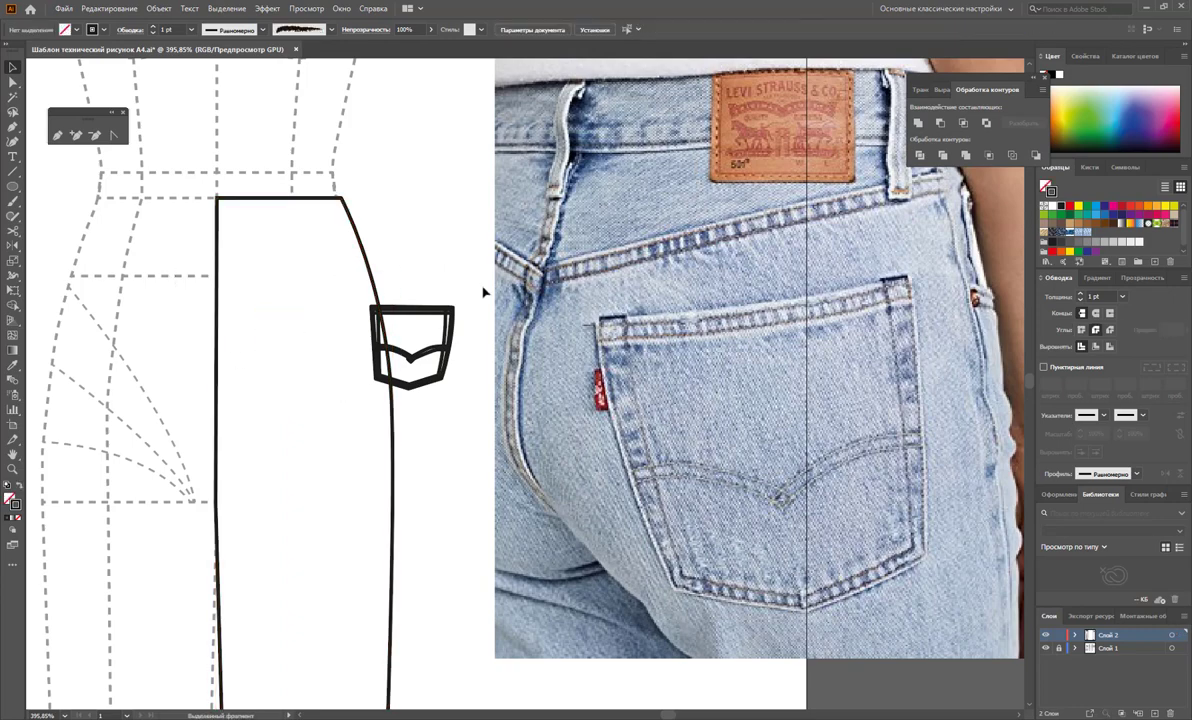
left_click_drag(482, 290, 351, 434)
left_click(428, 344)
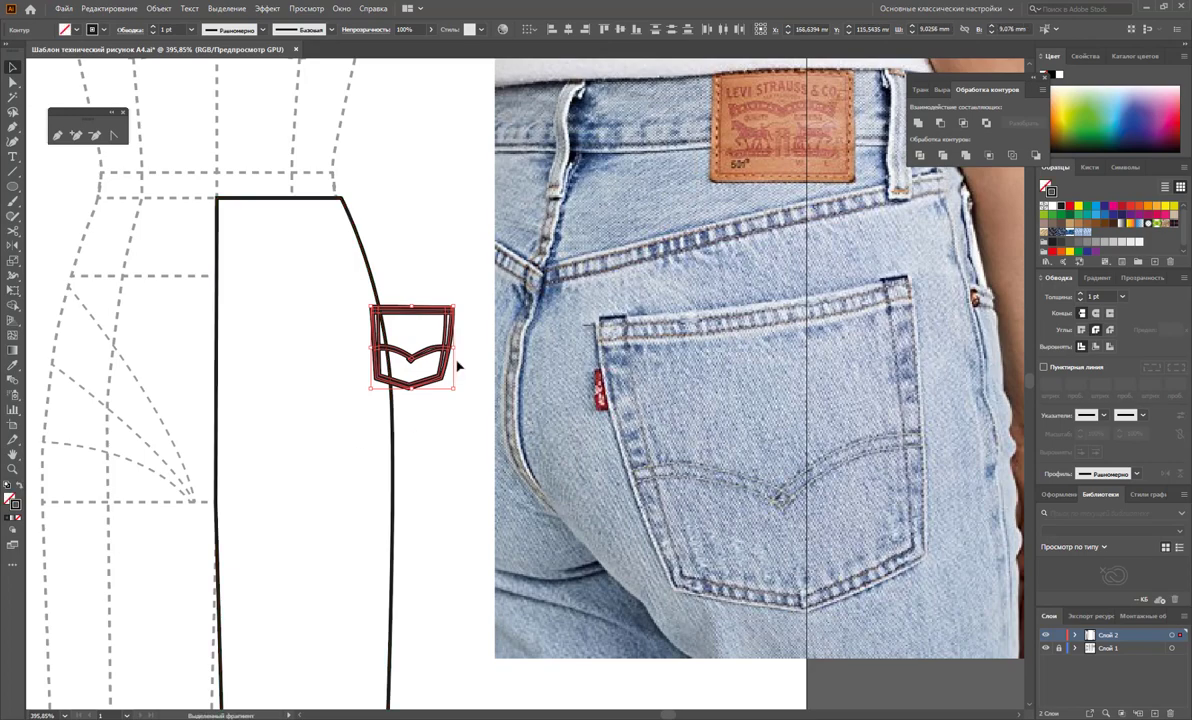
mouse_move(425, 357)
left_mouse_down()
mouse_move(314, 357)
mouse_move(359, 405)
left_mouse_up()
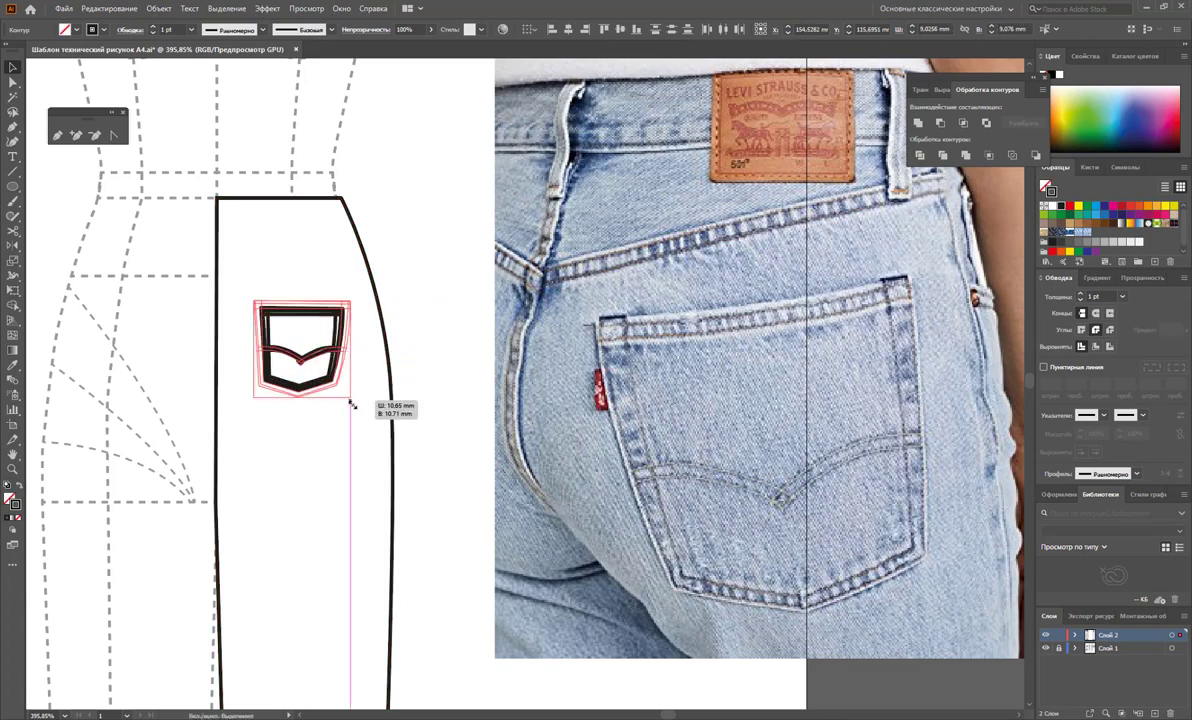
Step: Set the pocket lines to 0.75 pt and fine-tune its position and size
left_click(1122, 296)
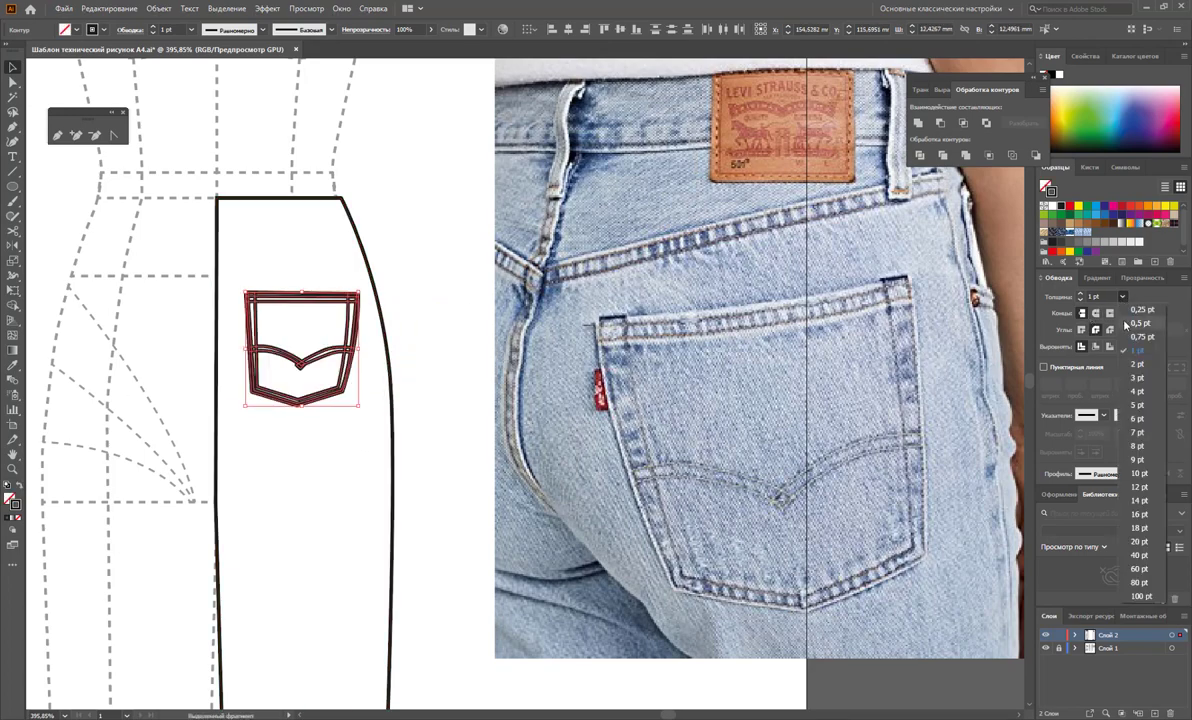
left_click(1110, 312)
left_click(1122, 296)
left_click(1131, 345)
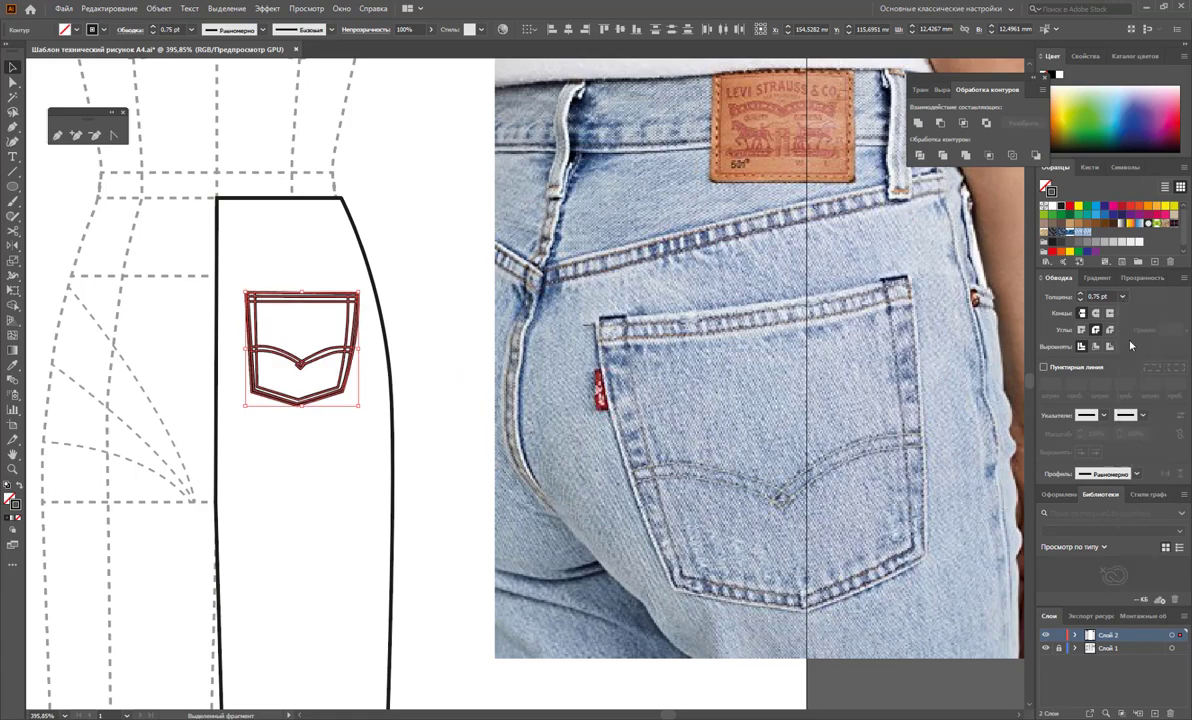
left_click_drag(330, 340, 328, 329)
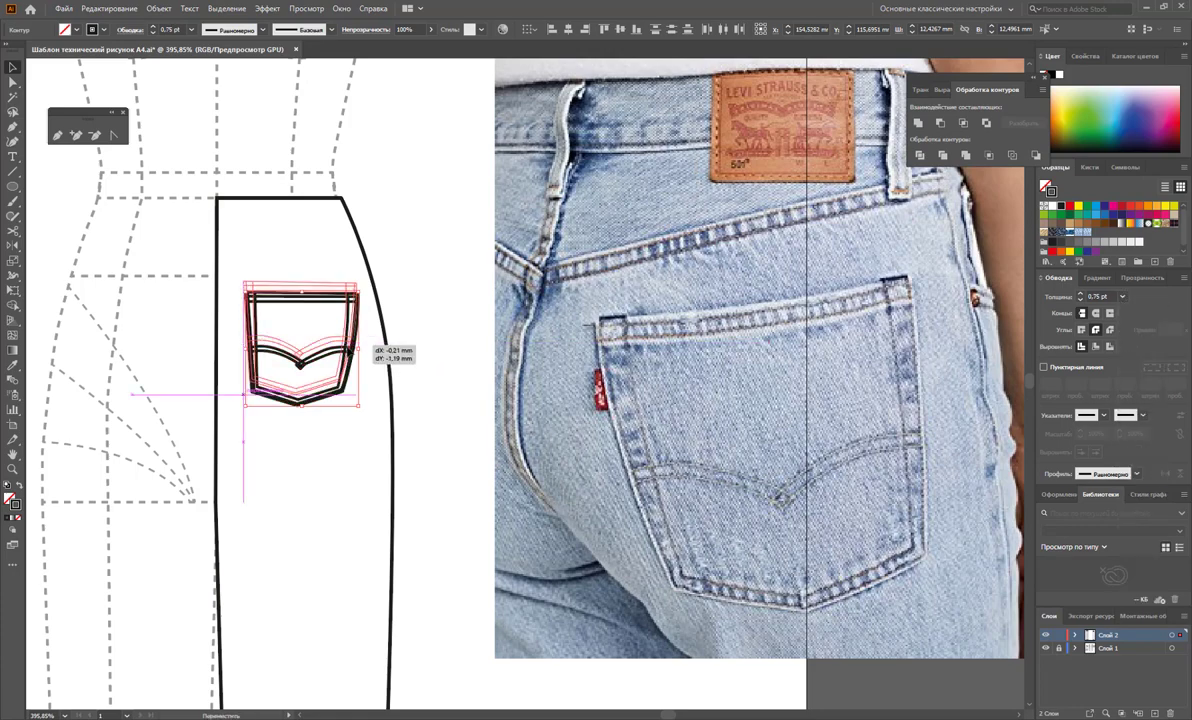
left_click_drag(357, 393, 399, 393)
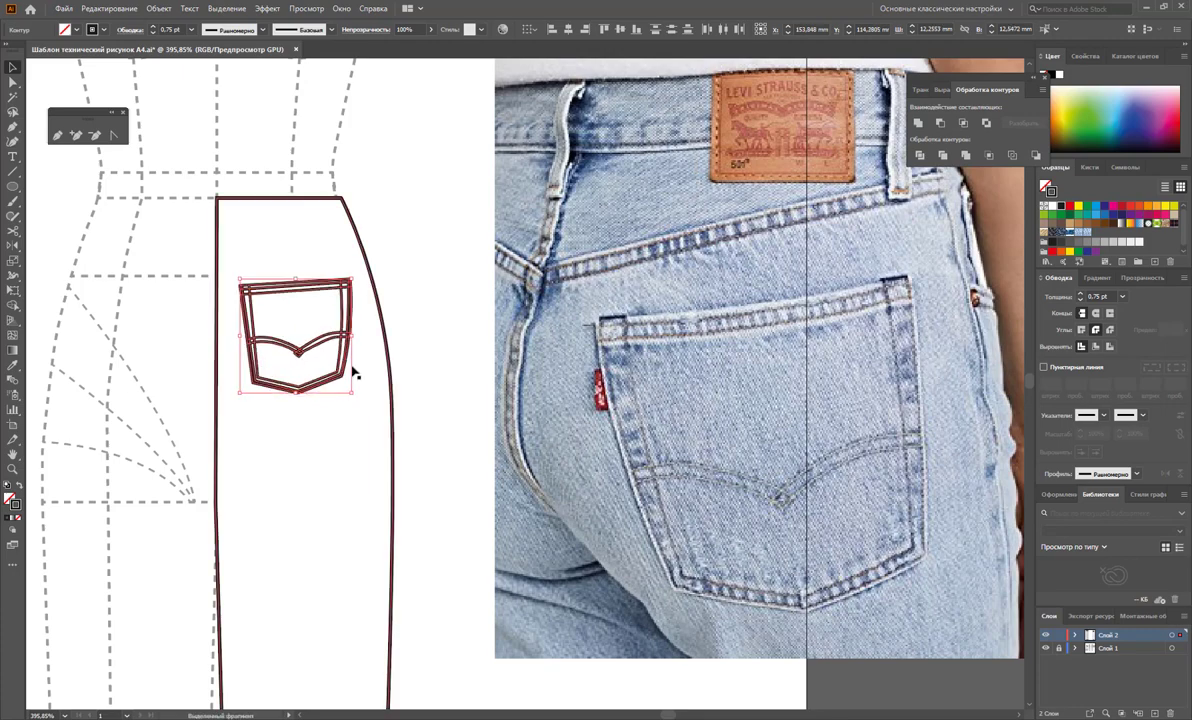
left_click_drag(349, 343, 353, 373)
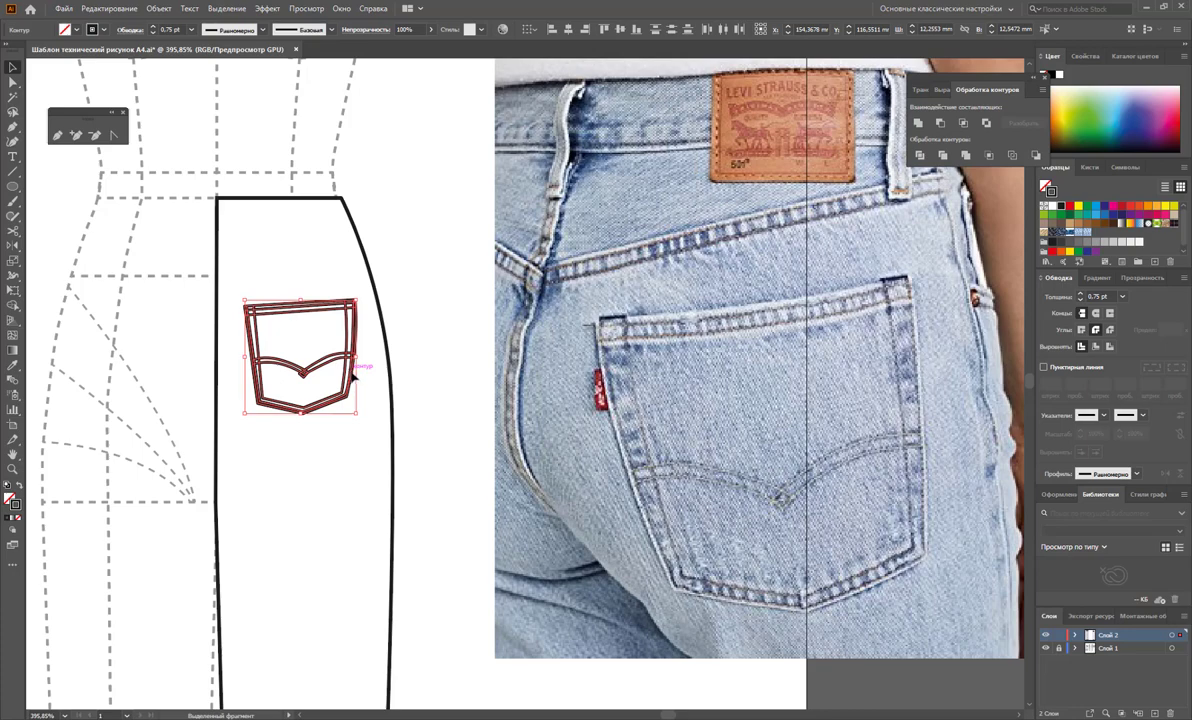
left_click(405, 363)
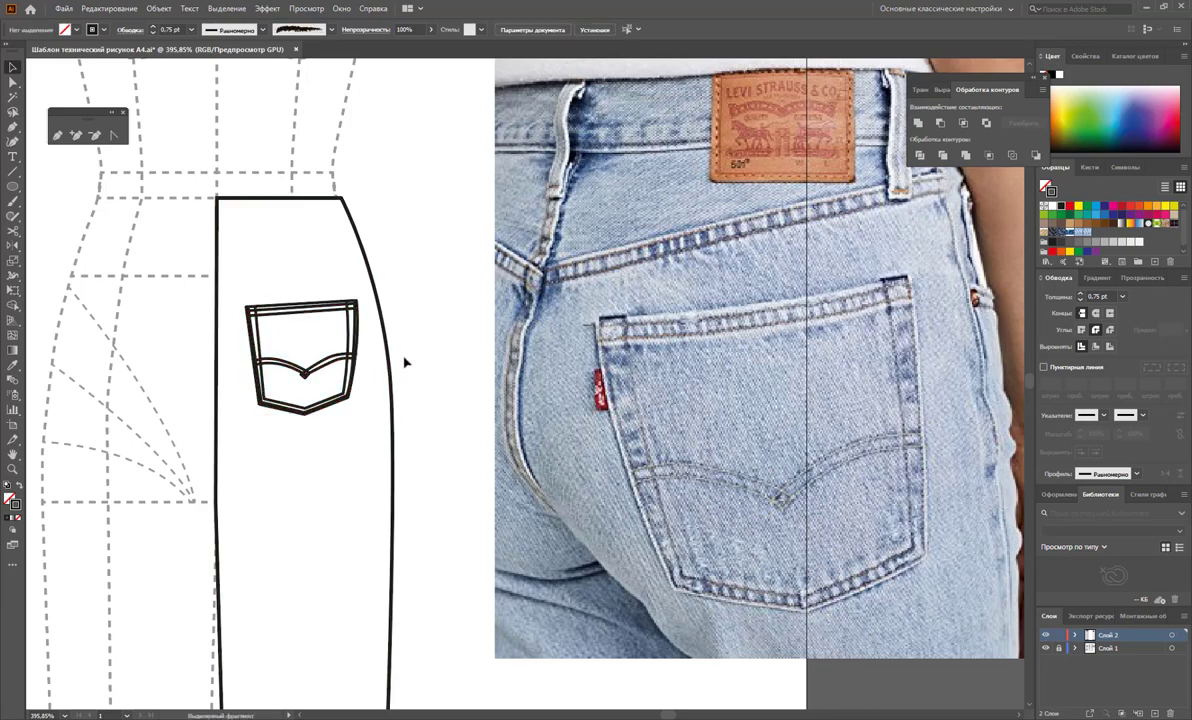
left_click(348, 330)
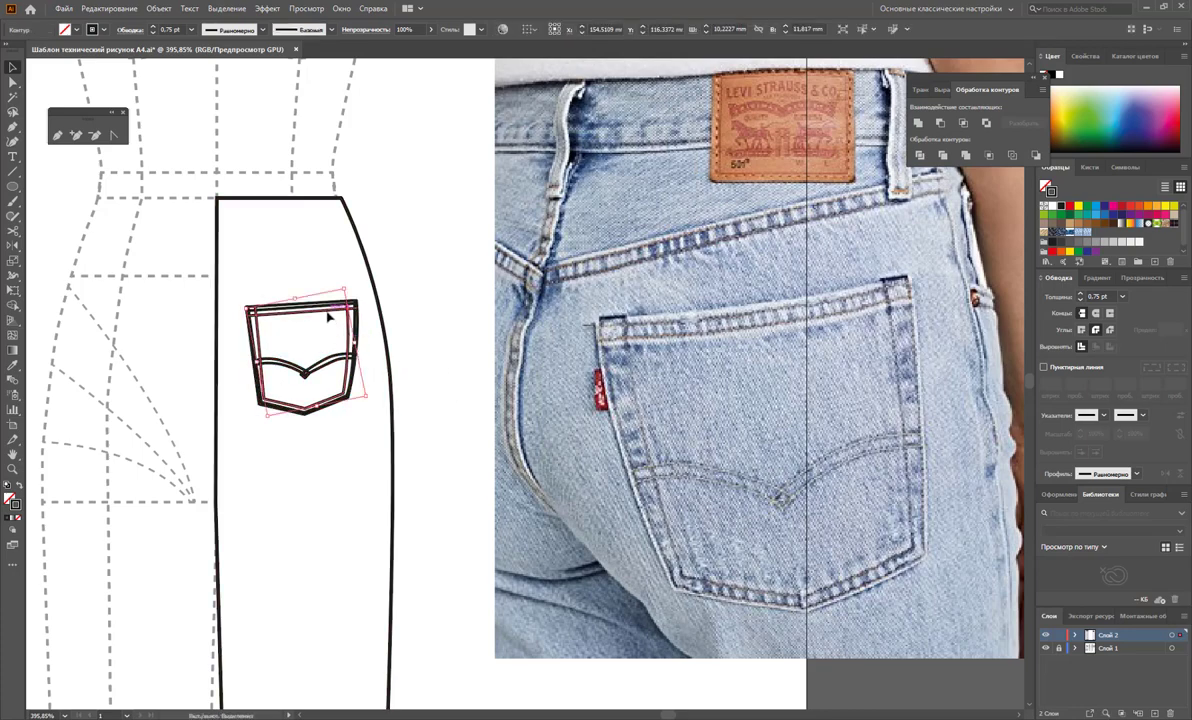
key("ctrl+z")
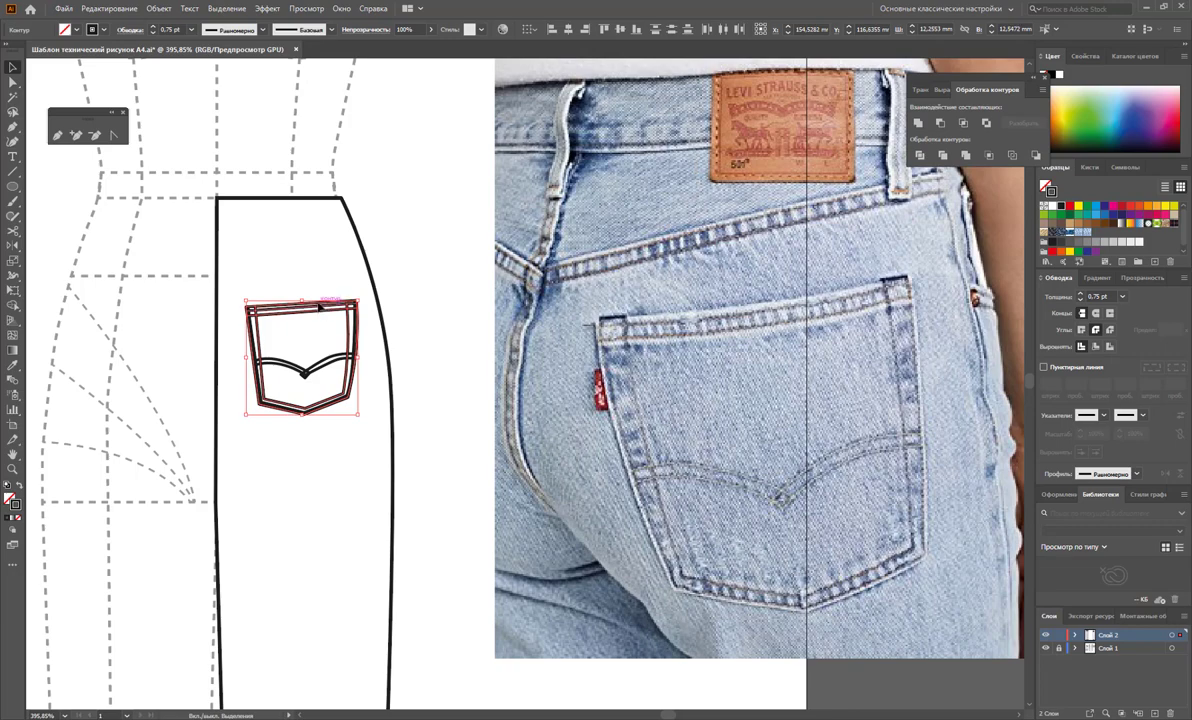
key("ctrl+z")
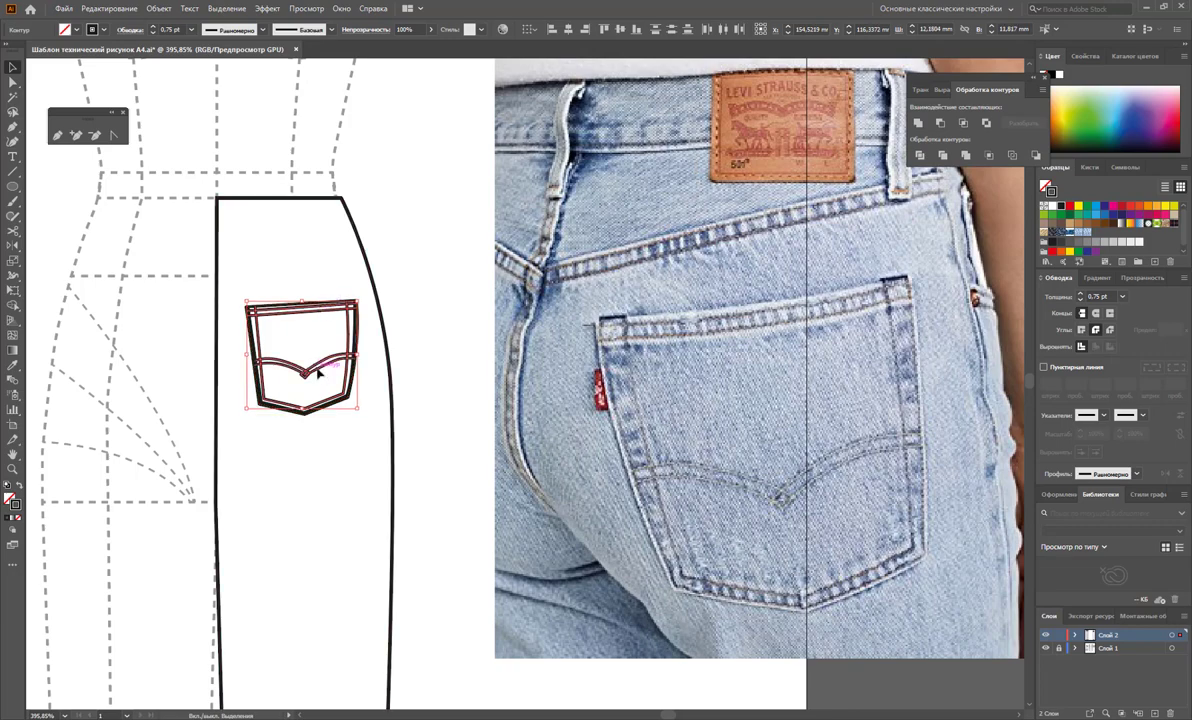
Step: Sample the hem's dashed stitch style with the Eyedropper
left_click(325, 395)
scroll(330, 400, "down", 3)
scroll(330, 400, "down", 5)
scroll(330, 400, "down", 5)
scroll(330, 376, "down", 3)
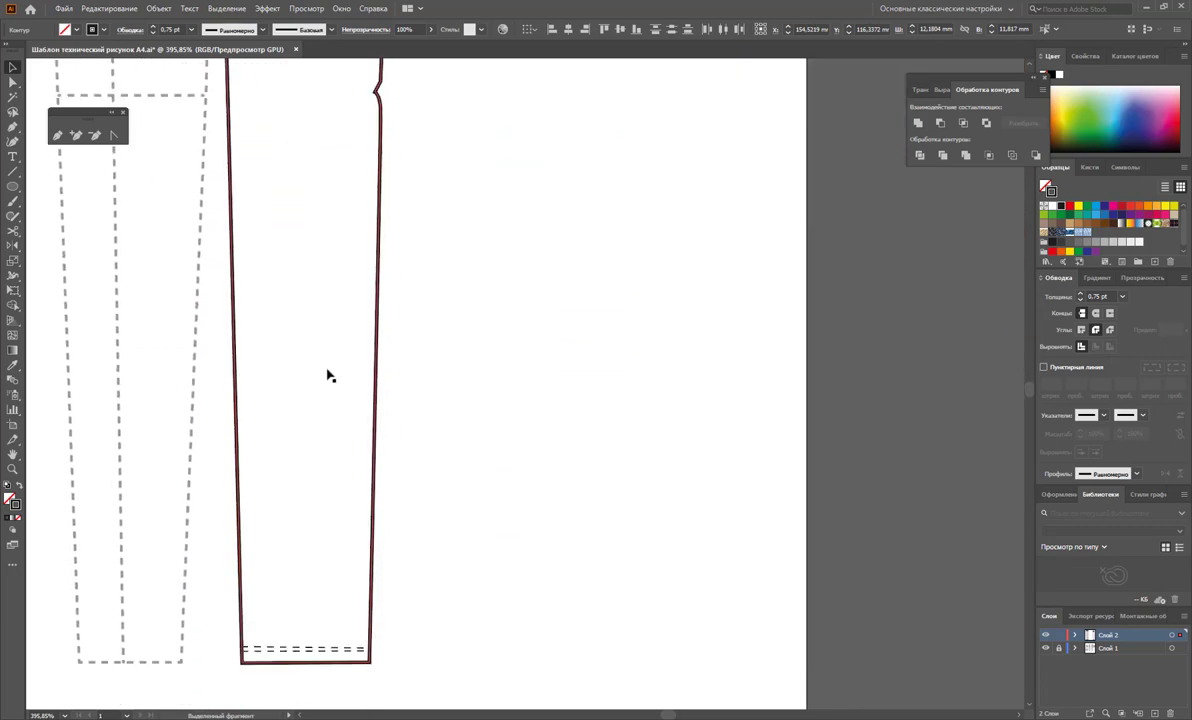
scroll(330, 376, "down", 1)
left_click(330, 376)
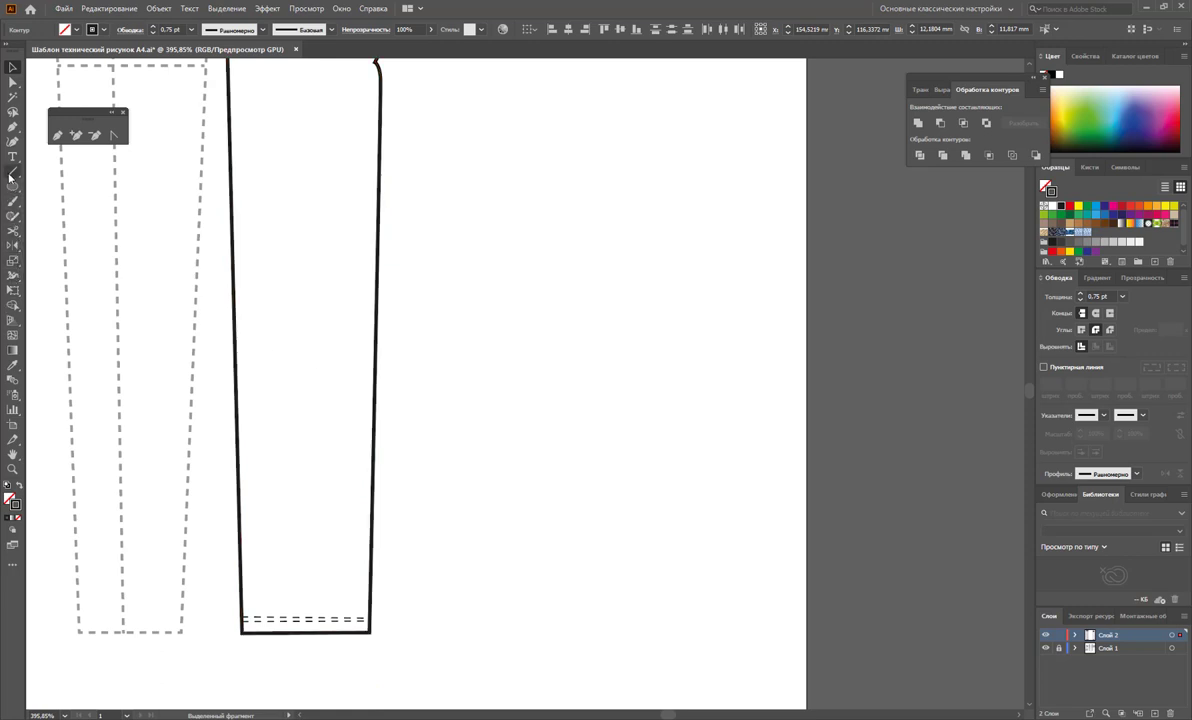
left_click(13, 365)
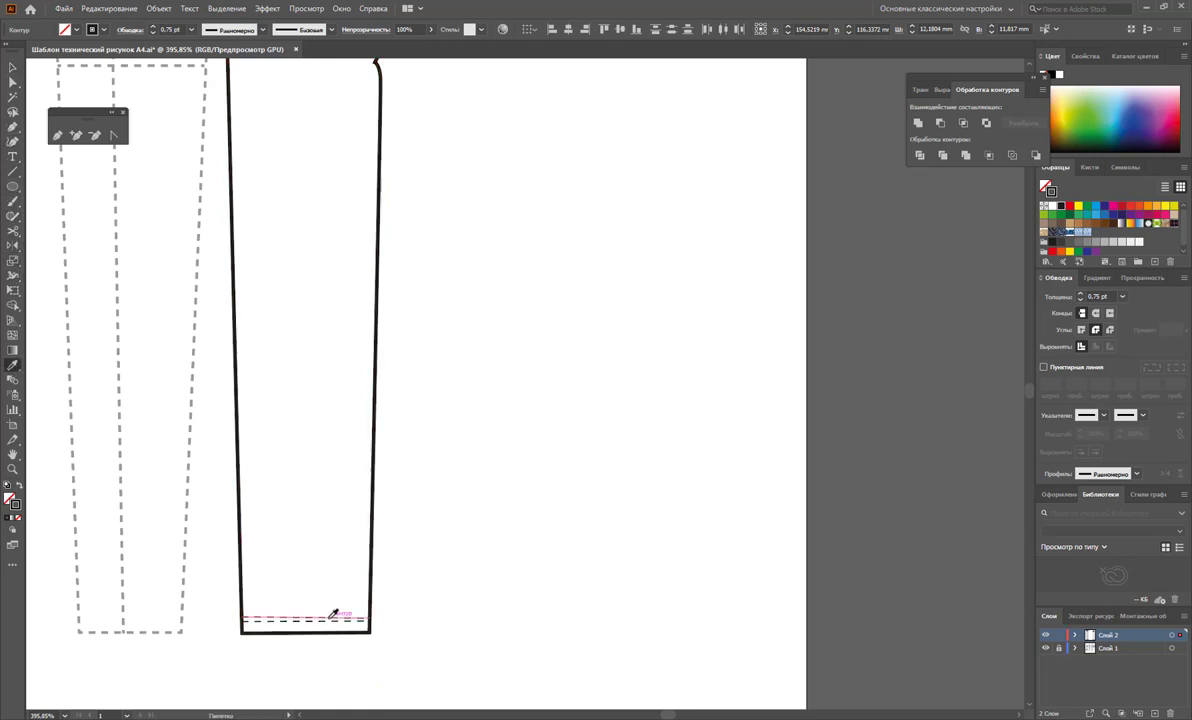
left_click(300, 619)
scroll(450, 400, "up", 5)
scroll(488, 319, "up", 5)
scroll(488, 319, "up", 4)
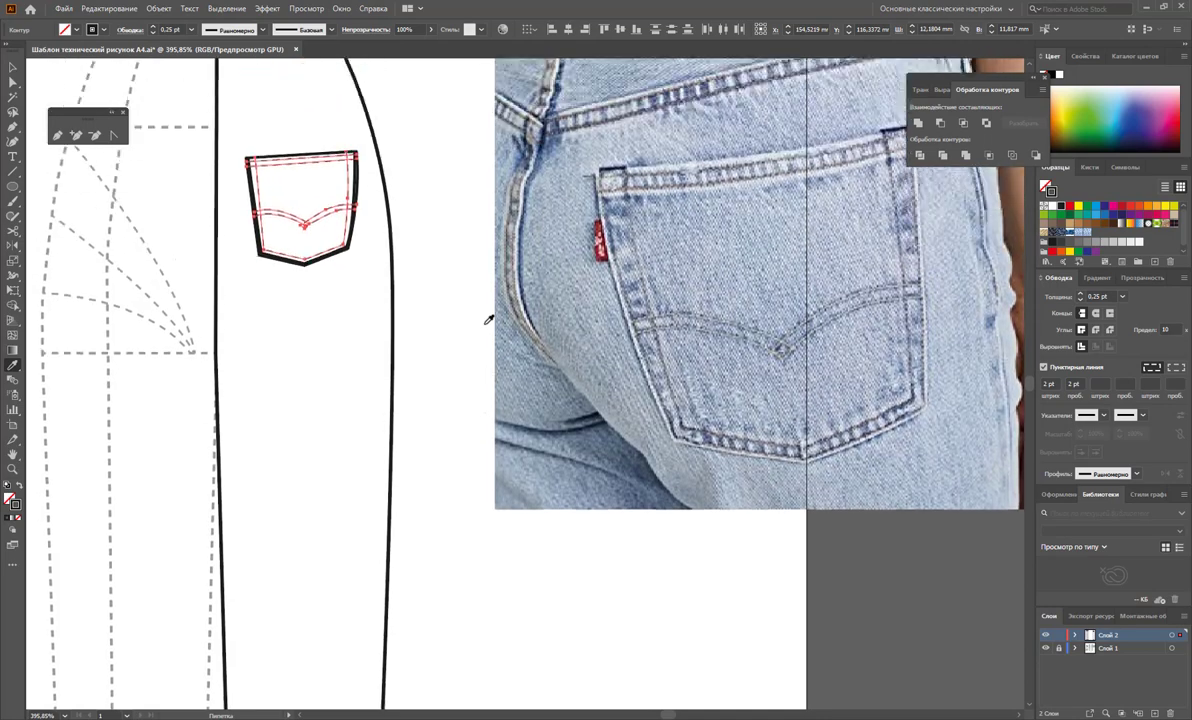
scroll(488, 319, "up", 1)
Step: Apply the 0.25 pt dashed stitch style to the pocket's stitching
left_click(13, 68)
left_click(388, 178)
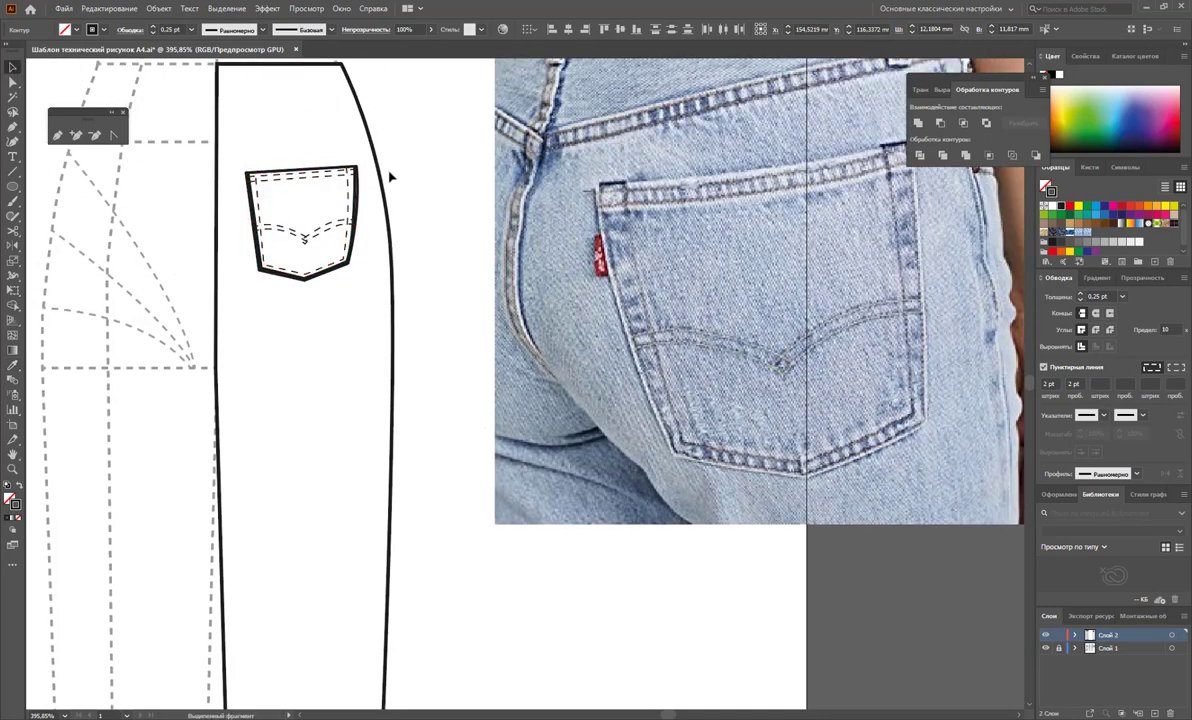
left_click(256, 198)
left_click(256, 197)
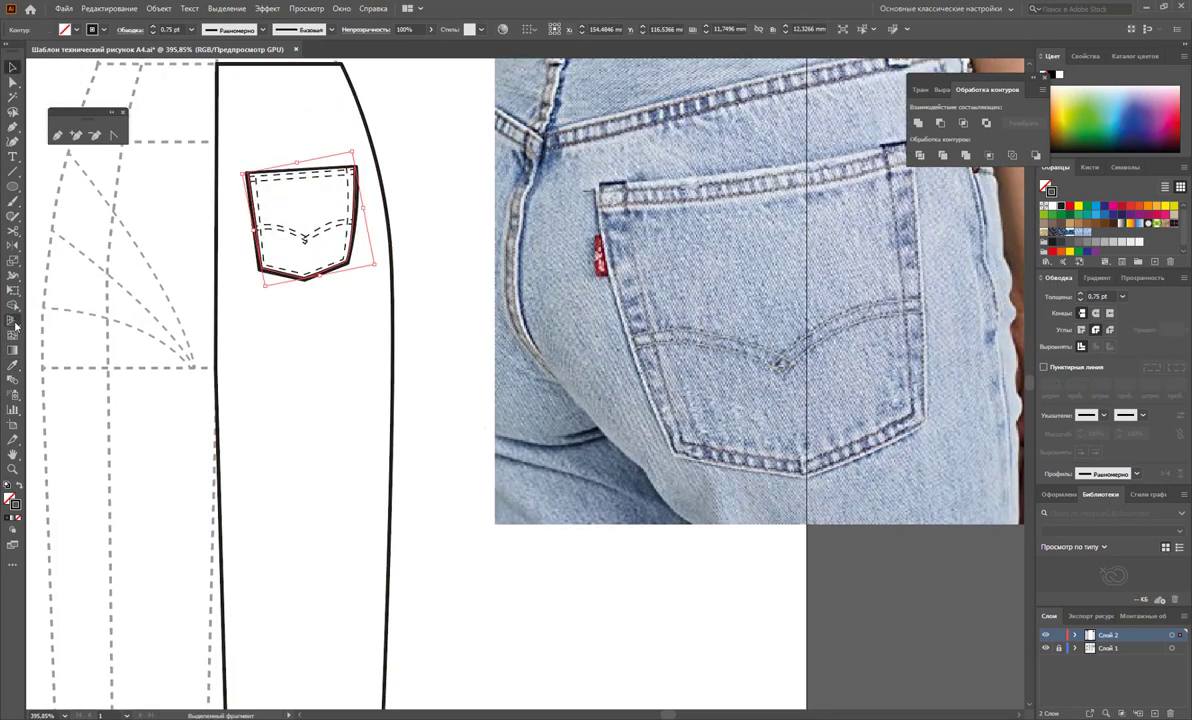
left_click(12, 366)
left_click(240, 181)
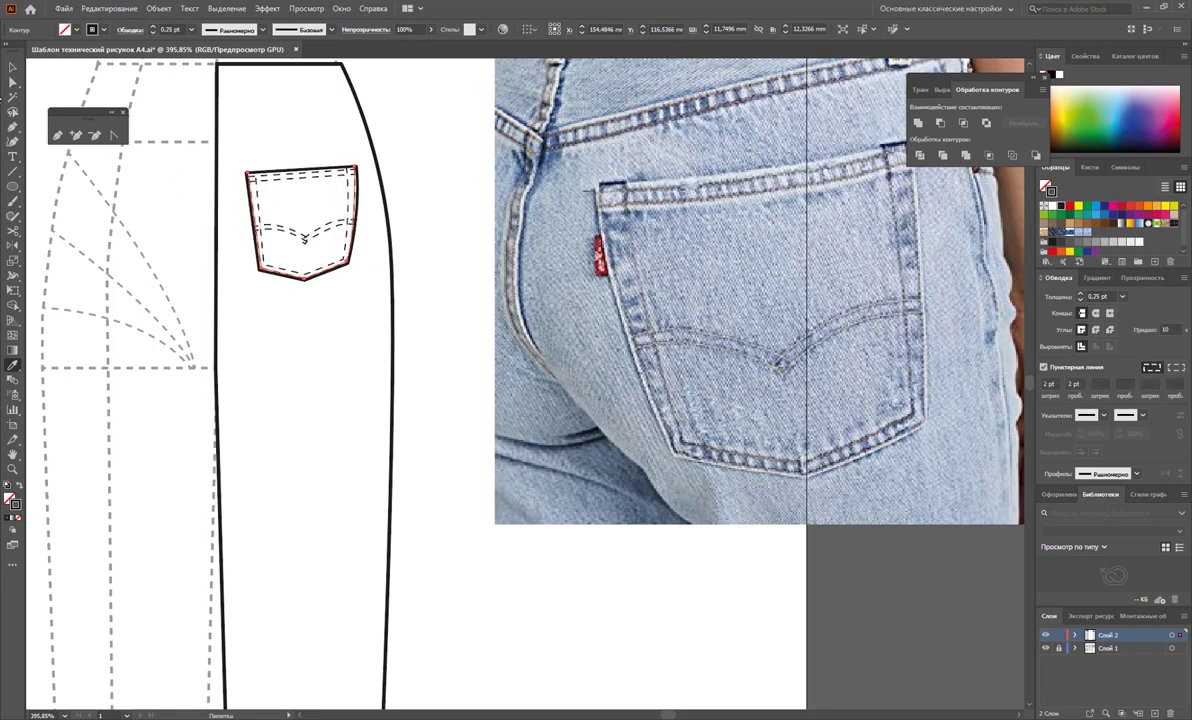
left_click(13, 66)
left_click(438, 173)
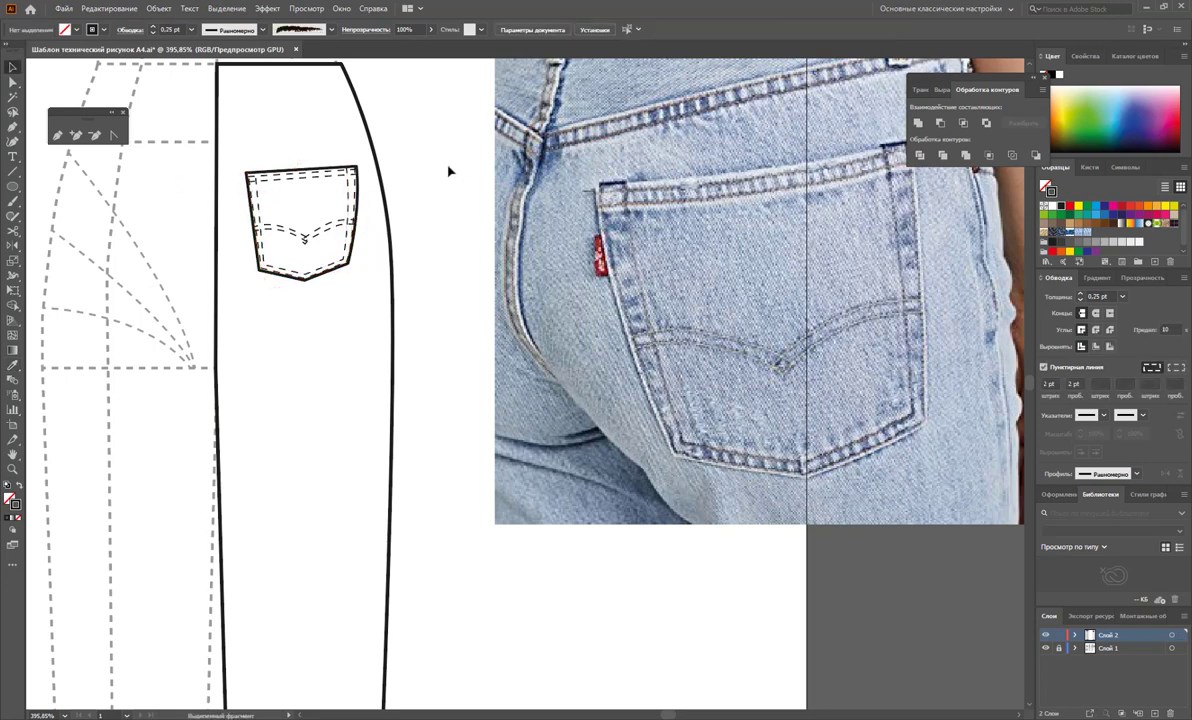
scroll(474, 170, "up", 5)
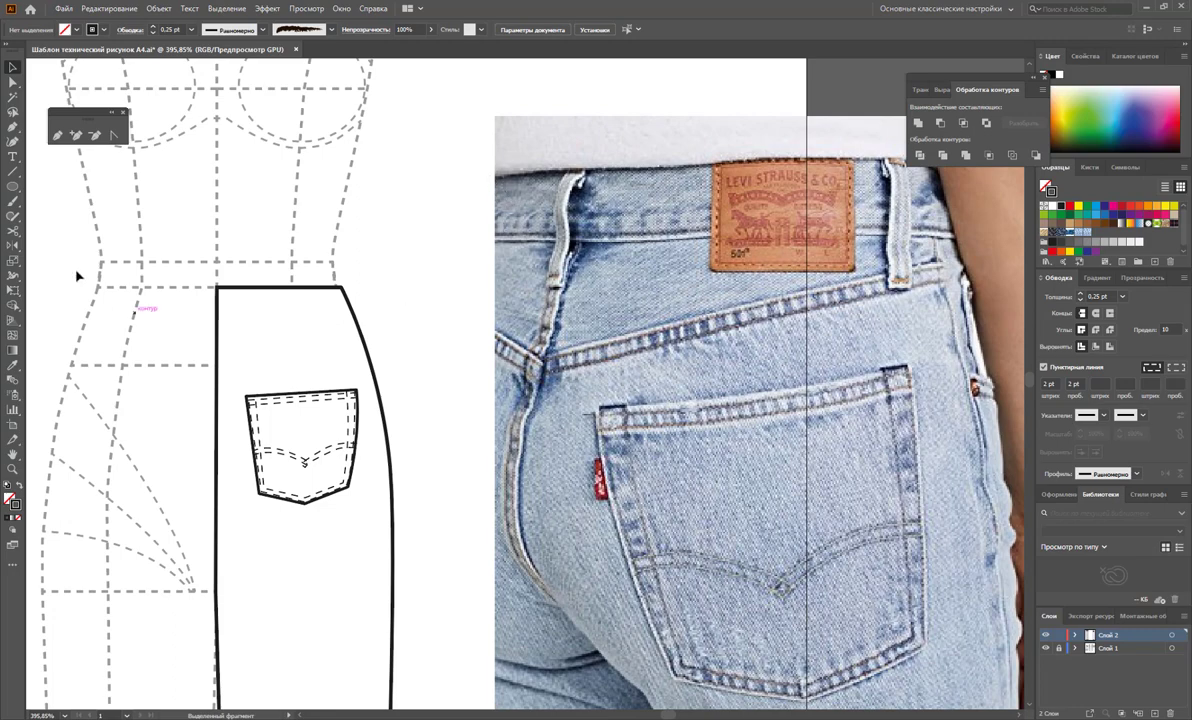
Step: Pen-draw a closed waistband shape with a curved lower edge across the leg top
left_click(57, 135)
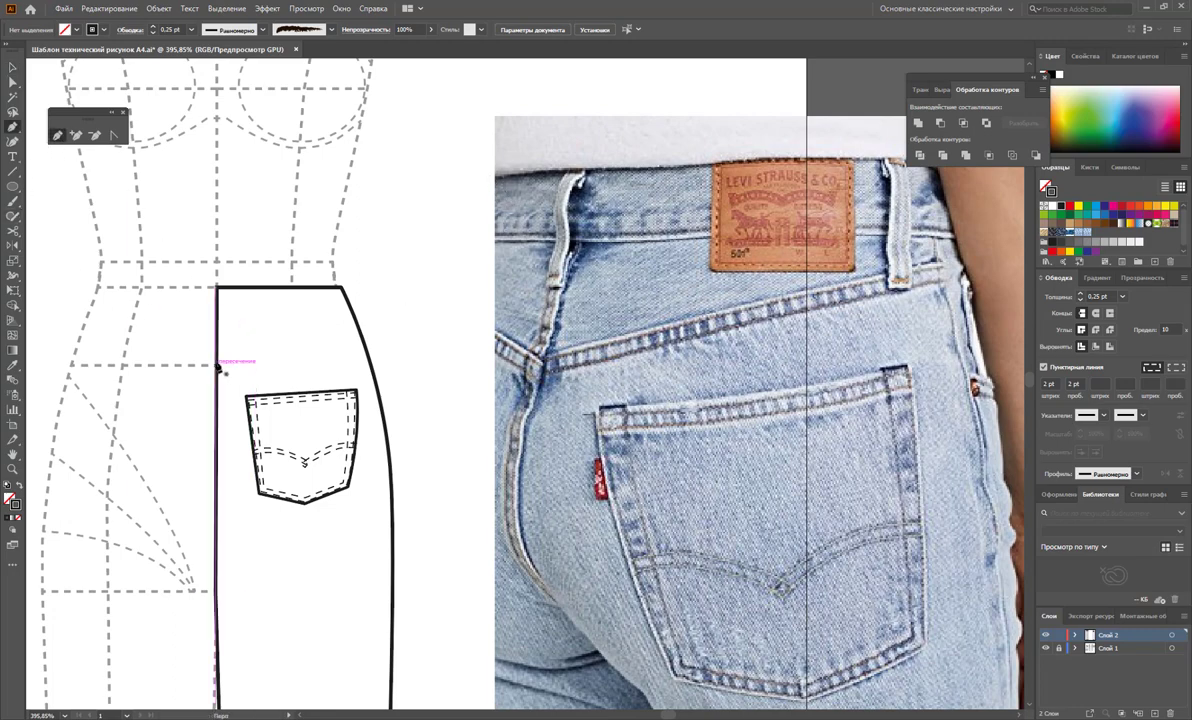
left_click(351, 306, "ctrl")
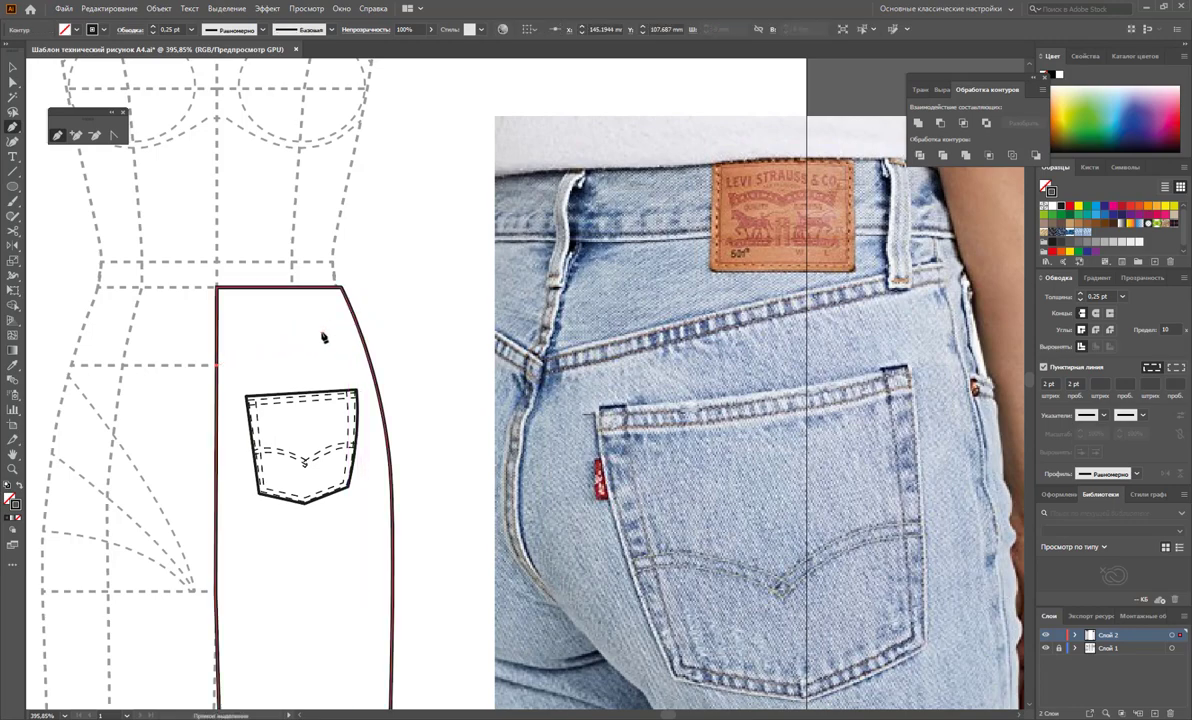
left_click(216, 344)
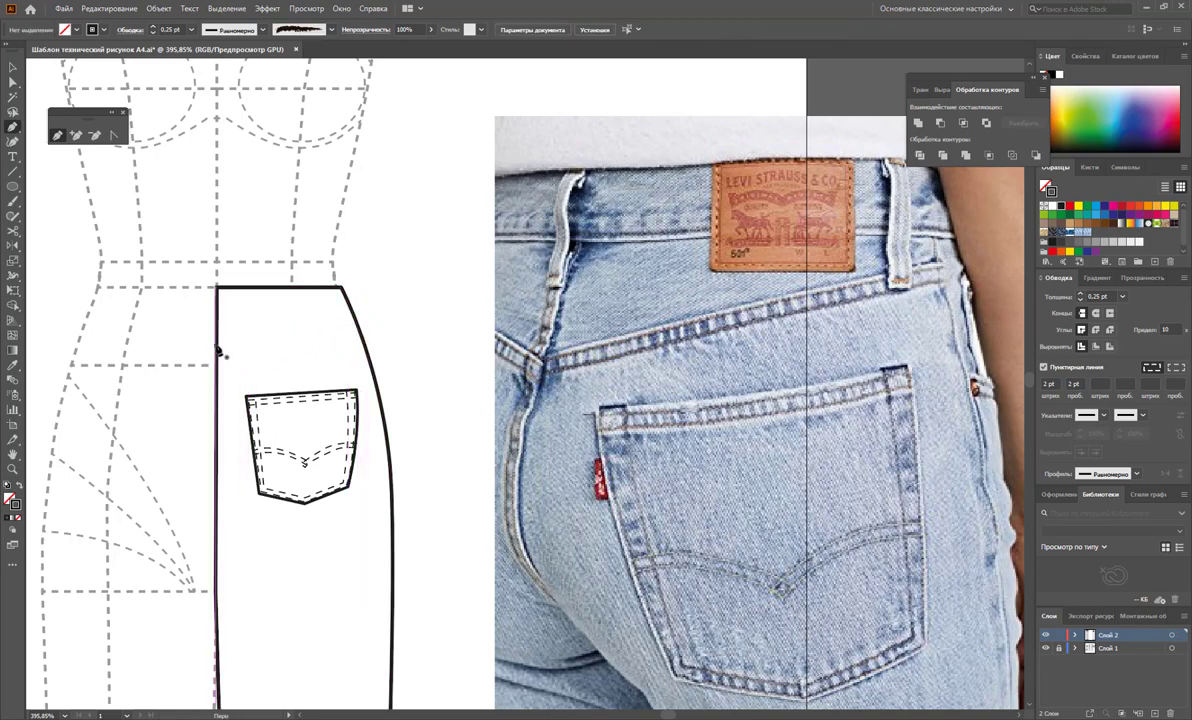
left_click(351, 317)
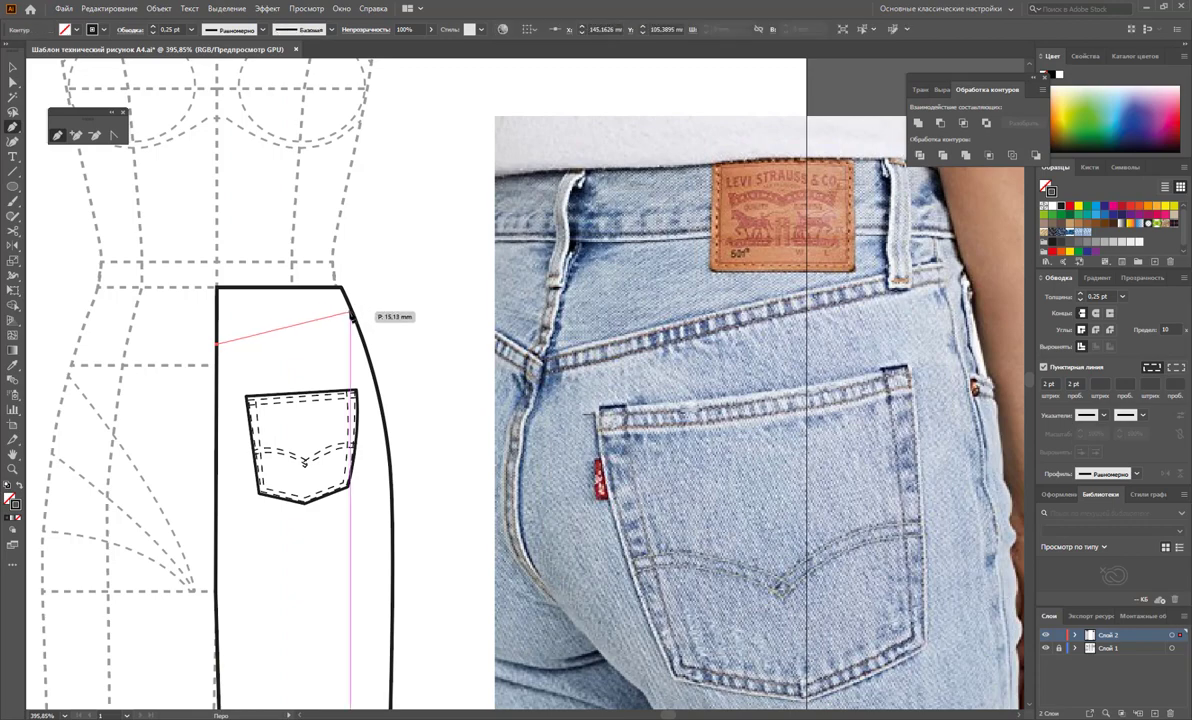
left_click_drag(351, 317, 452, 334)
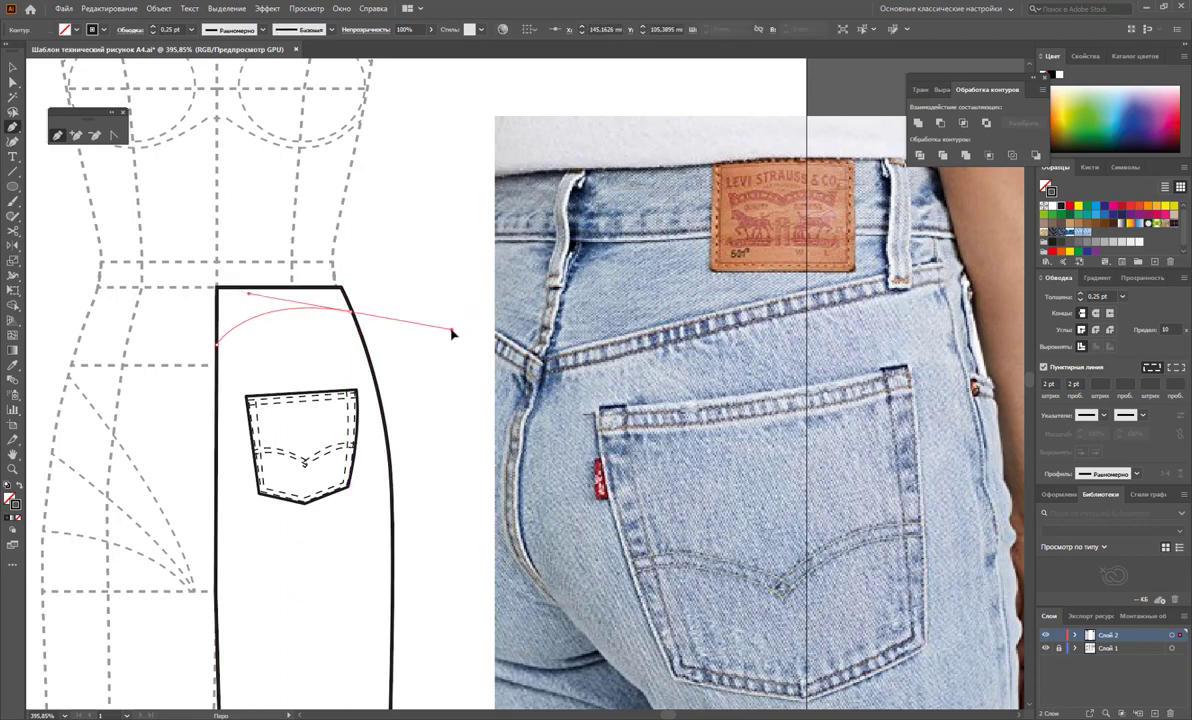
mouse_move(452, 334)
left_mouse_down()
mouse_move(407, 240)
mouse_move(412, 322)
left_mouse_up()
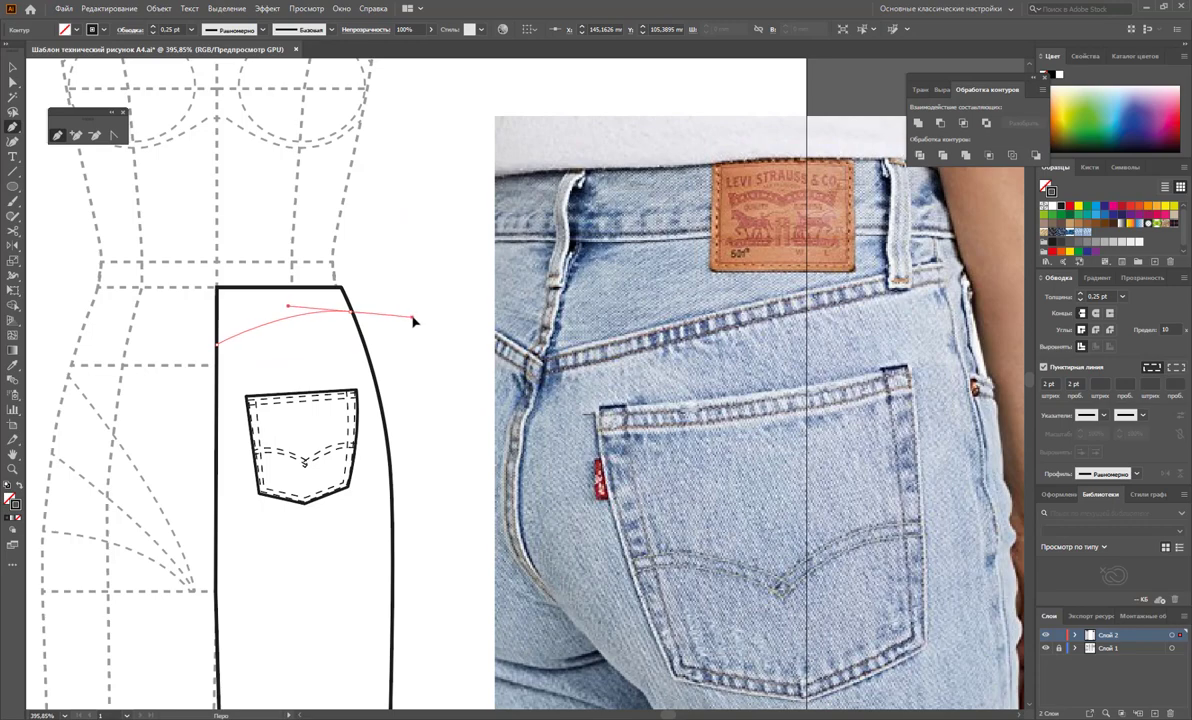
left_click_drag(414, 321, 418, 316)
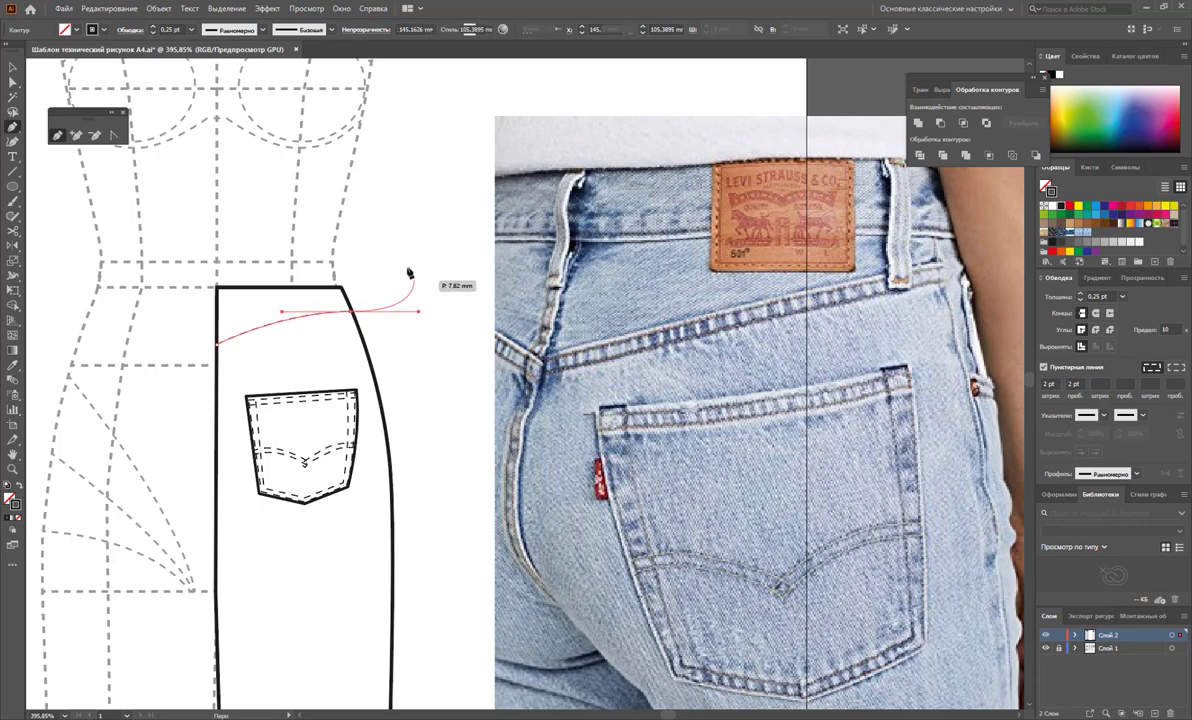
left_click(380, 238)
left_click(250, 228)
left_click(187, 242)
left_click(209, 345)
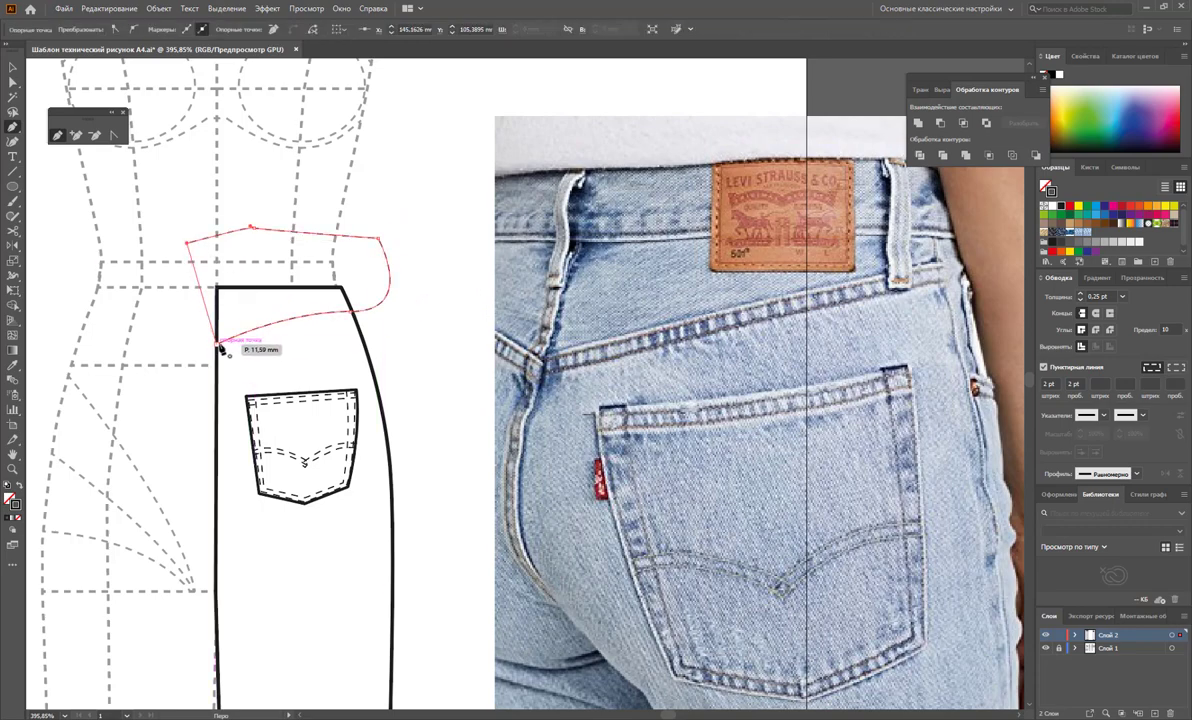
Step: Make the waistband outline a solid, non-dashed 1 pt stroke
left_click(13, 67)
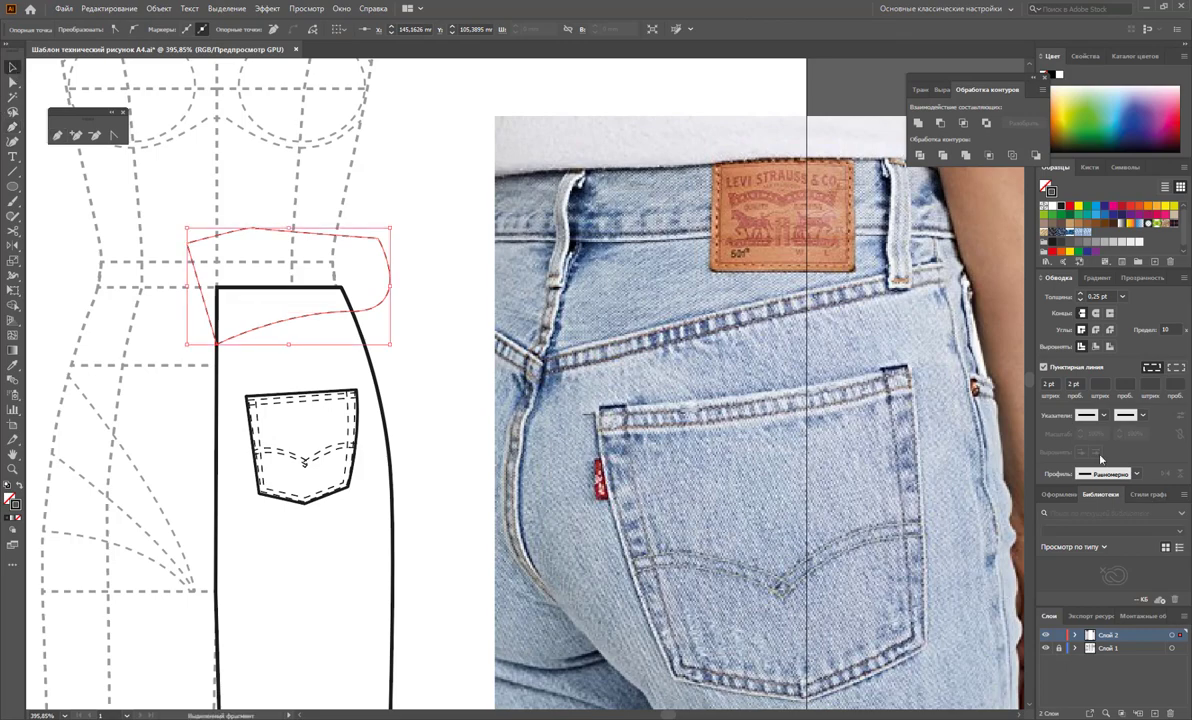
left_click(1044, 367)
left_click(1122, 297)
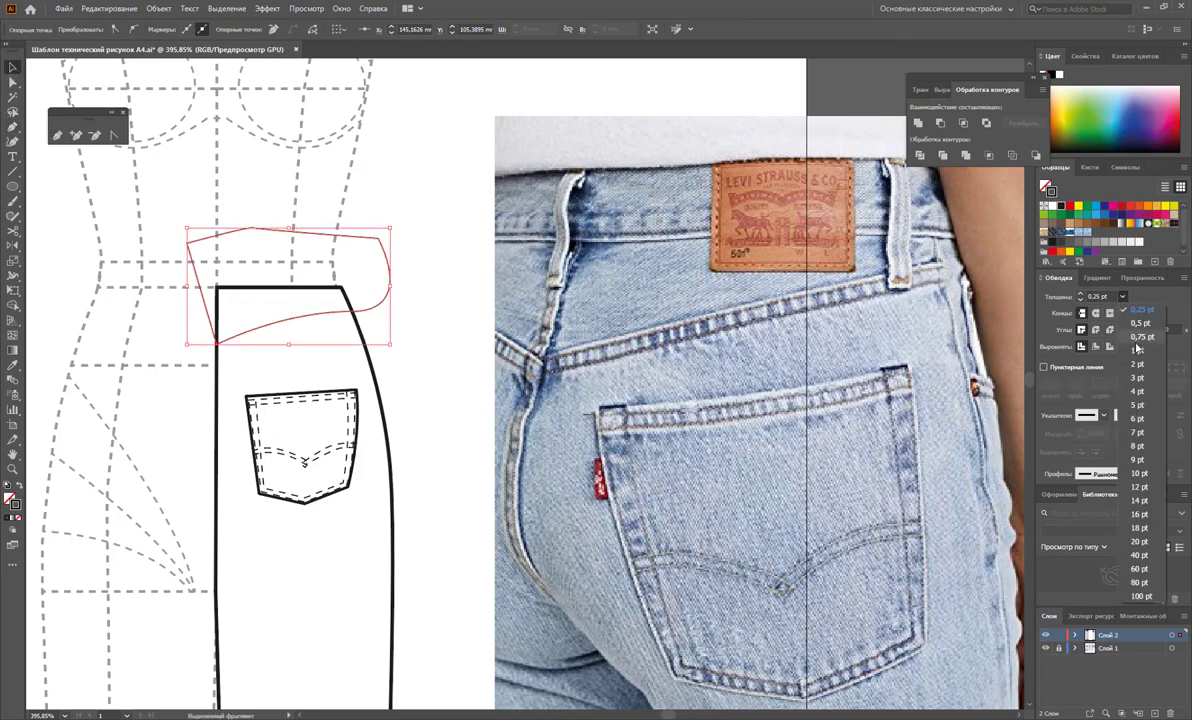
left_click(1065, 336)
left_click(431, 308)
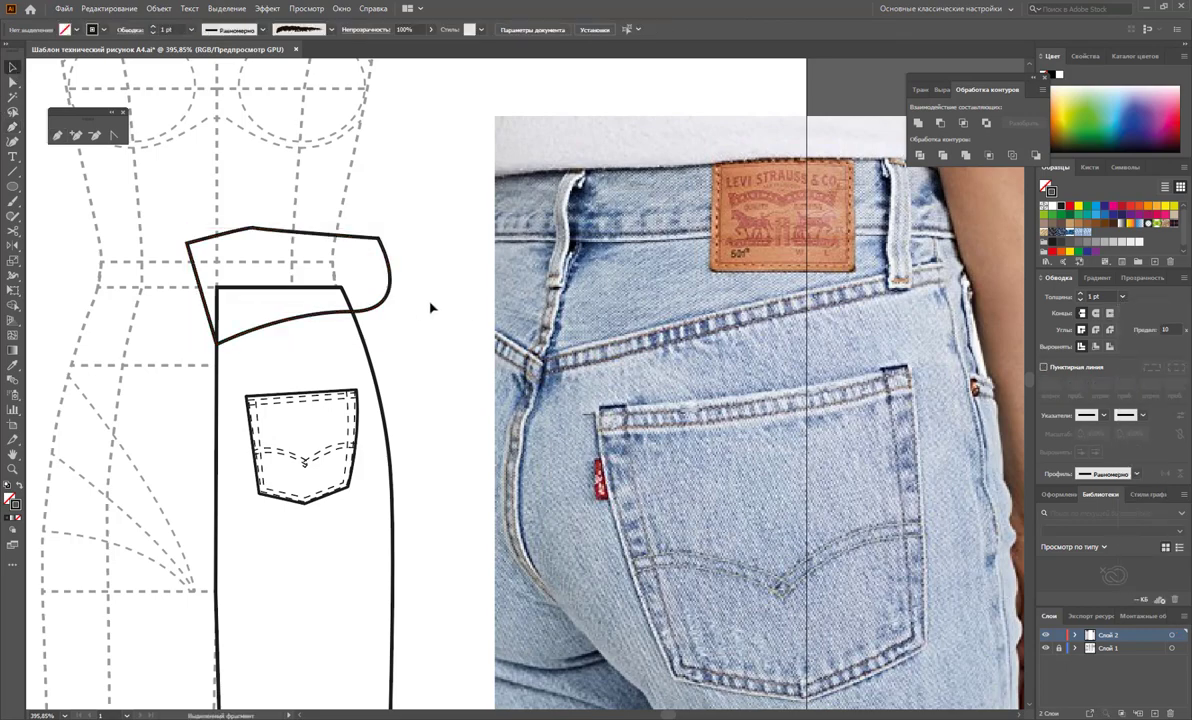
left_click(298, 315)
Step: Duplicate the leg and waistband, divide them, and keep only the trimmed waistband
left_click_drag(298, 315, 582, 318)
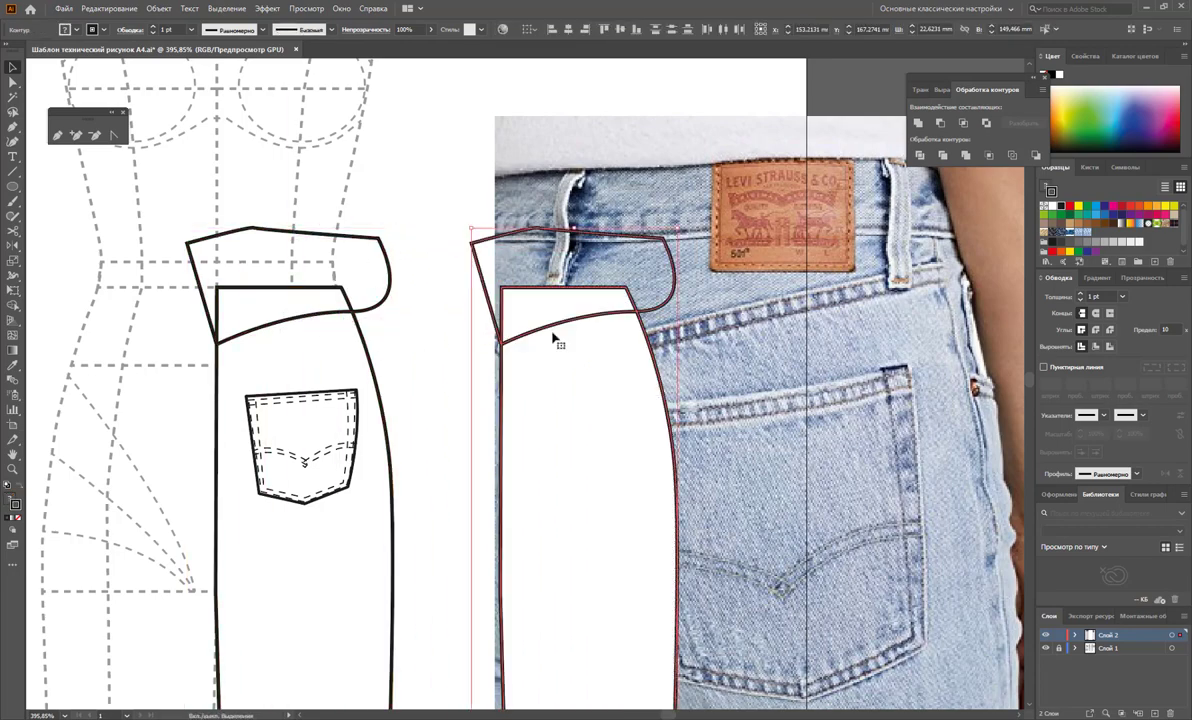
left_click(378, 262)
key("Delete")
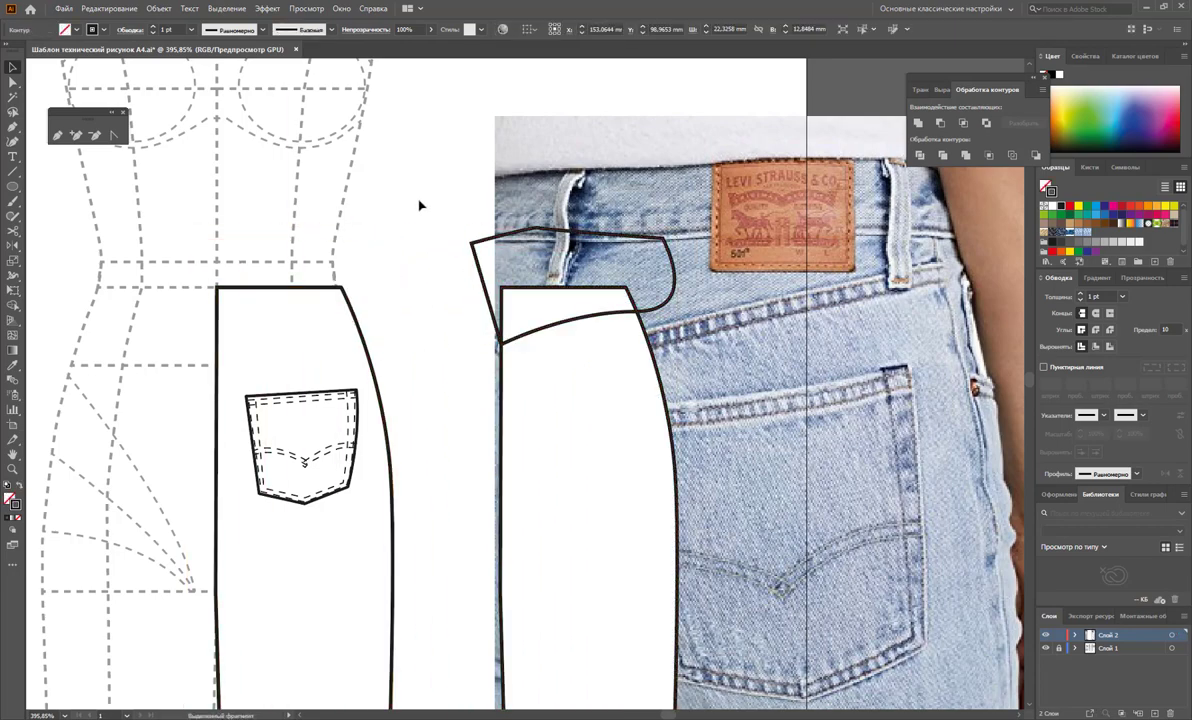
left_click(490, 325)
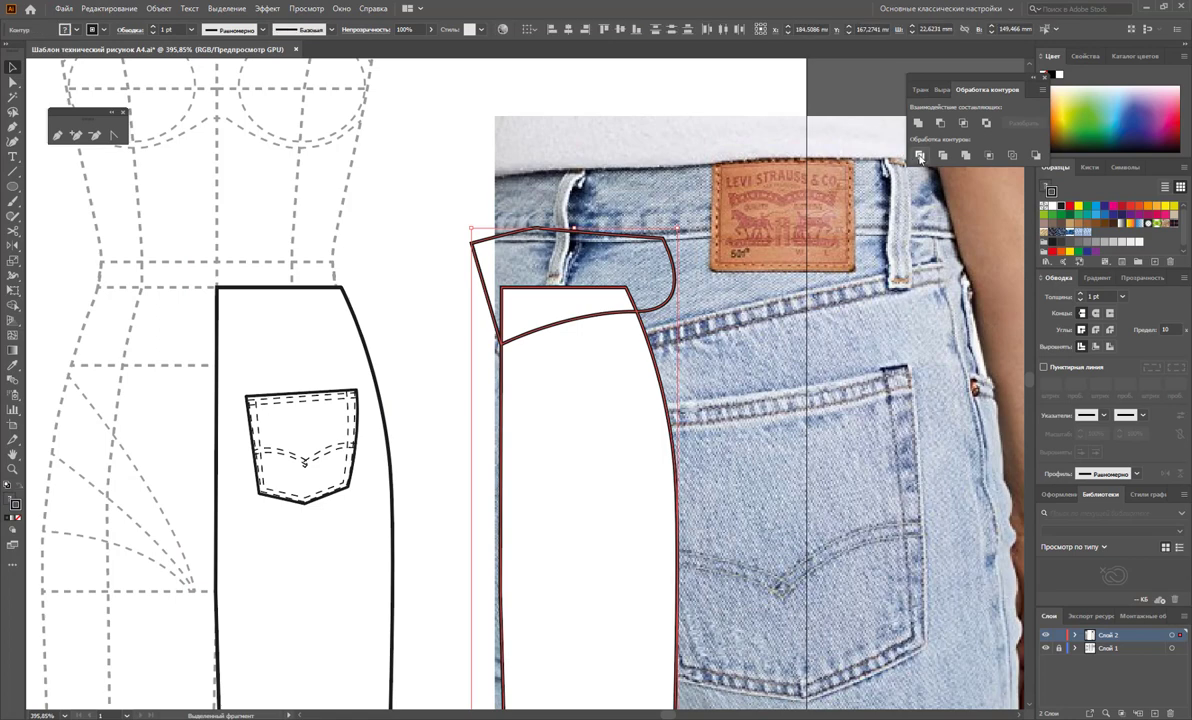
right_click(554, 339)
left_click(604, 440)
left_click(700, 330)
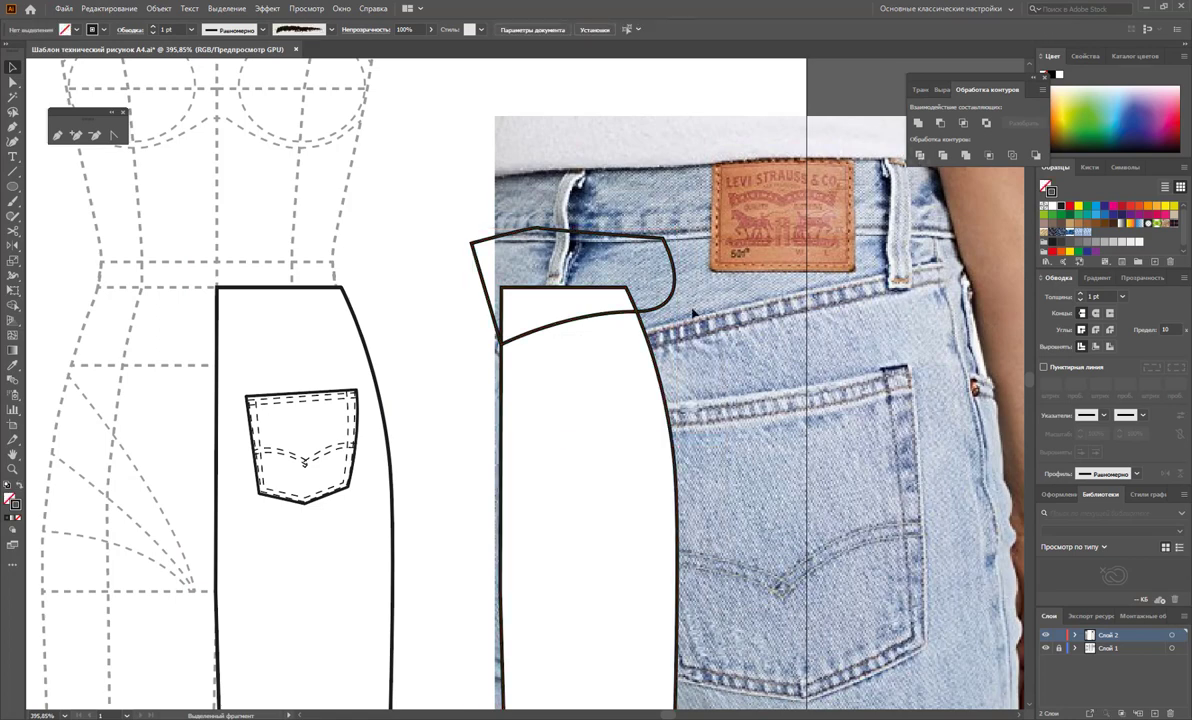
left_click(647, 290)
key("Delete")
left_click(623, 410)
key("Delete")
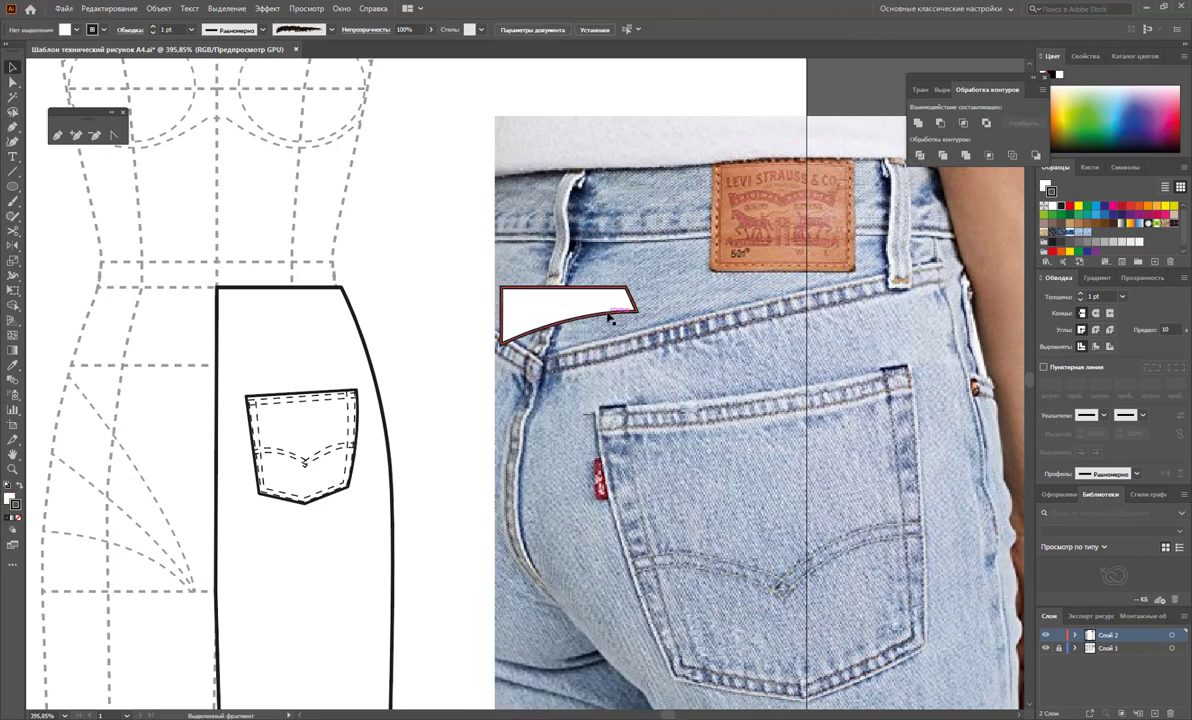
Step: Move the trimmed waistband onto the leg top and bend its lower seam downward
left_click_drag(603, 320, 321, 334)
left_click(425, 314)
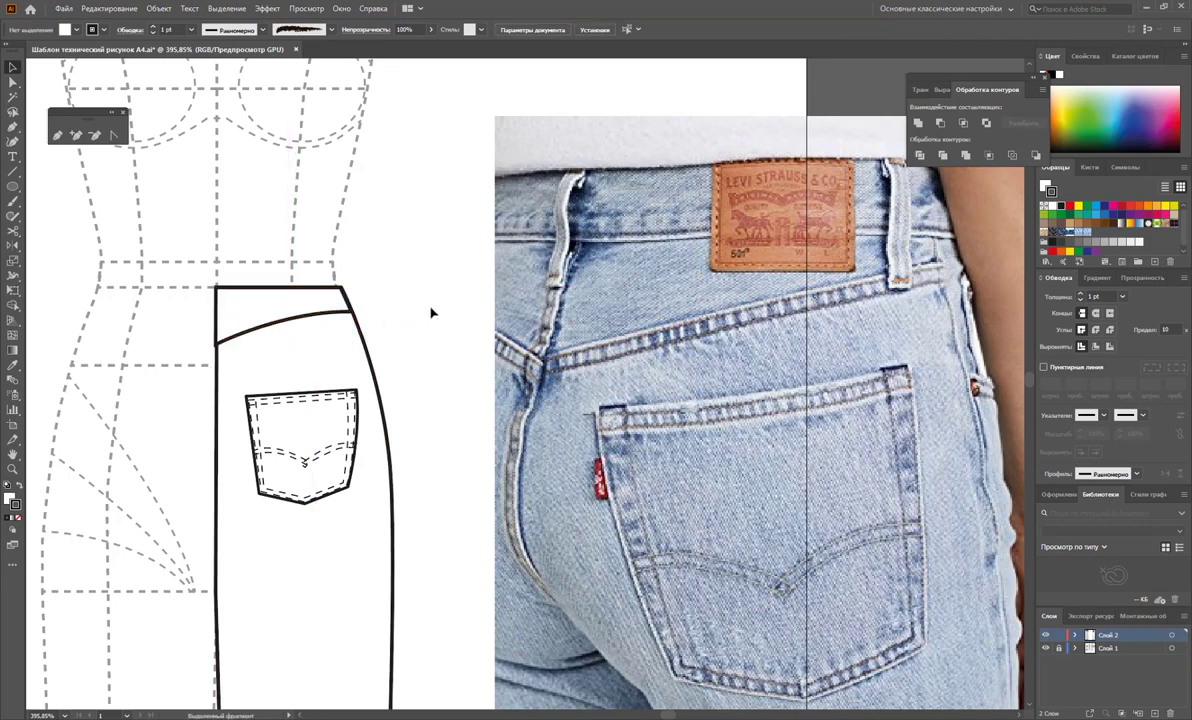
left_click(333, 312)
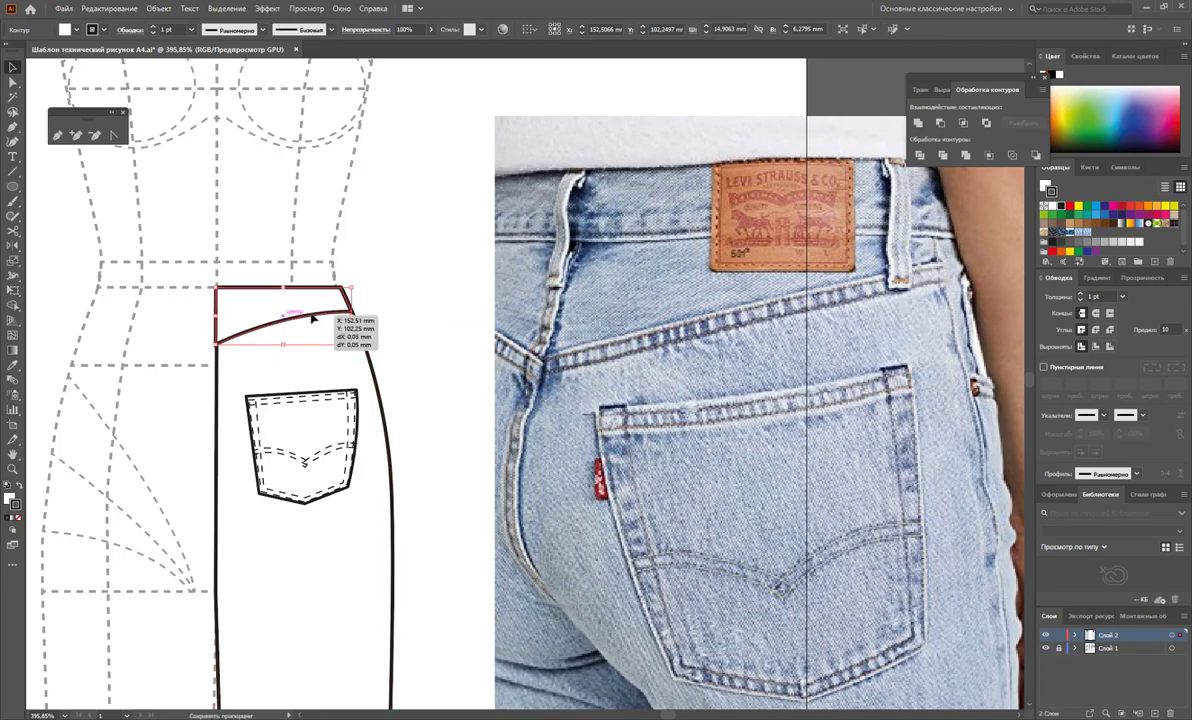
left_click(431, 322)
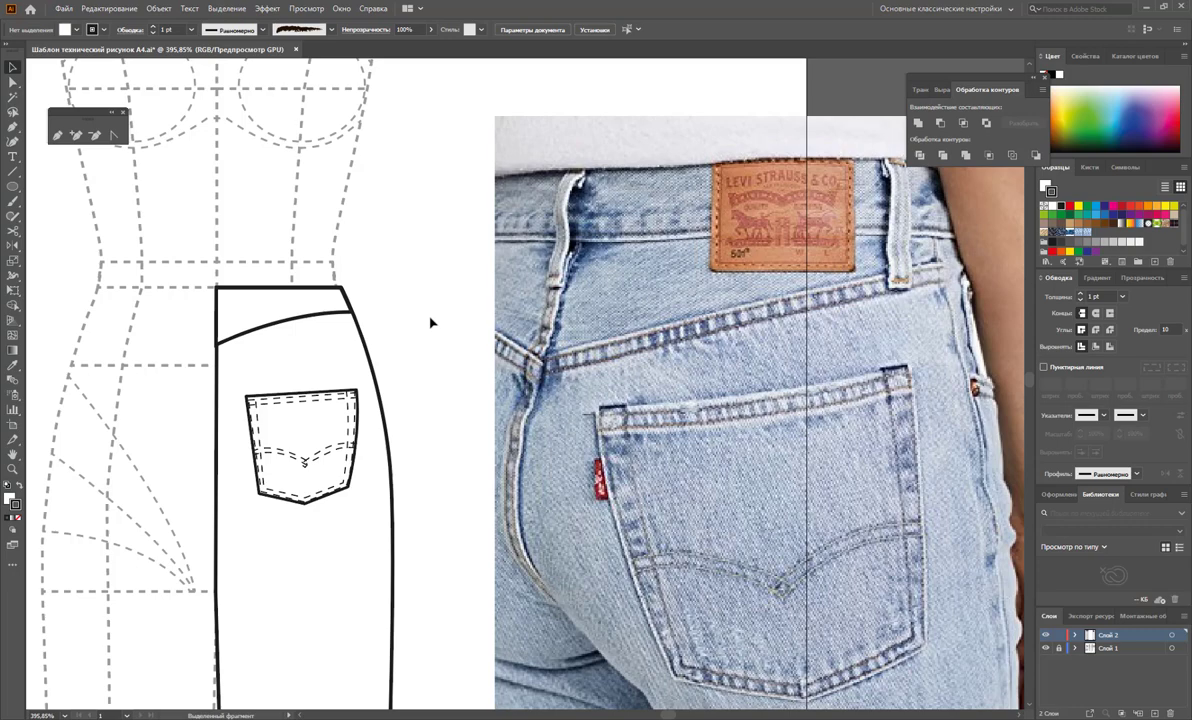
left_click(12, 82)
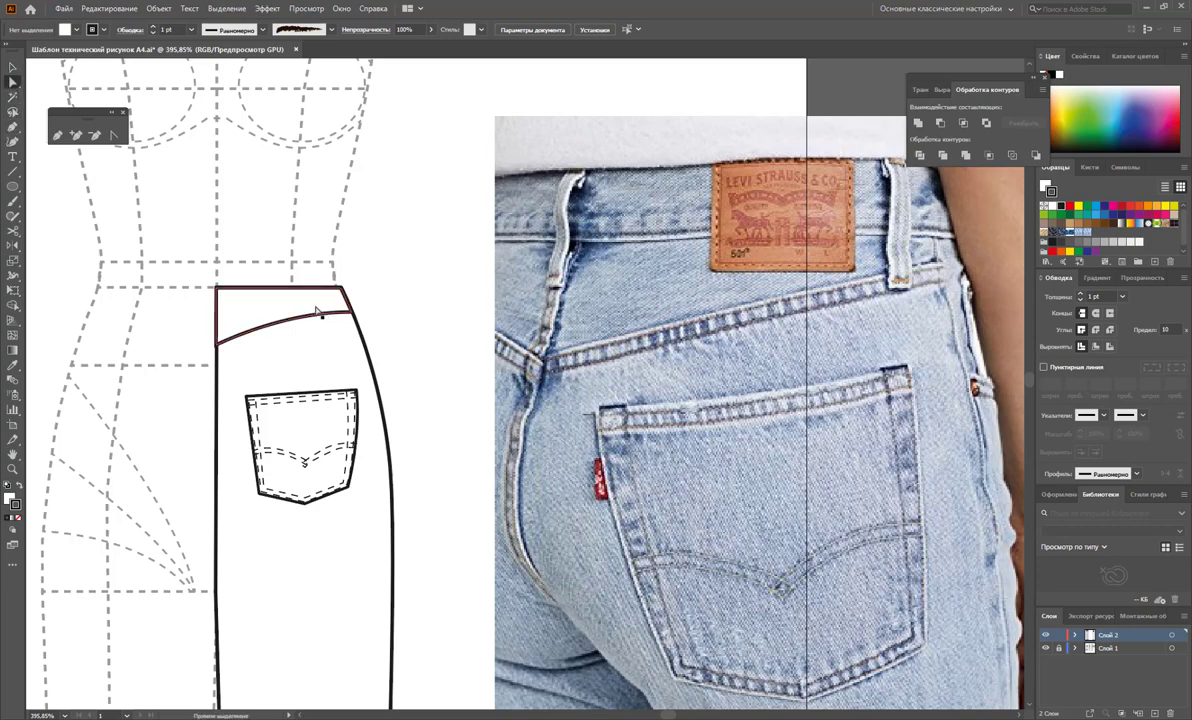
left_click(349, 314)
left_click(350, 314)
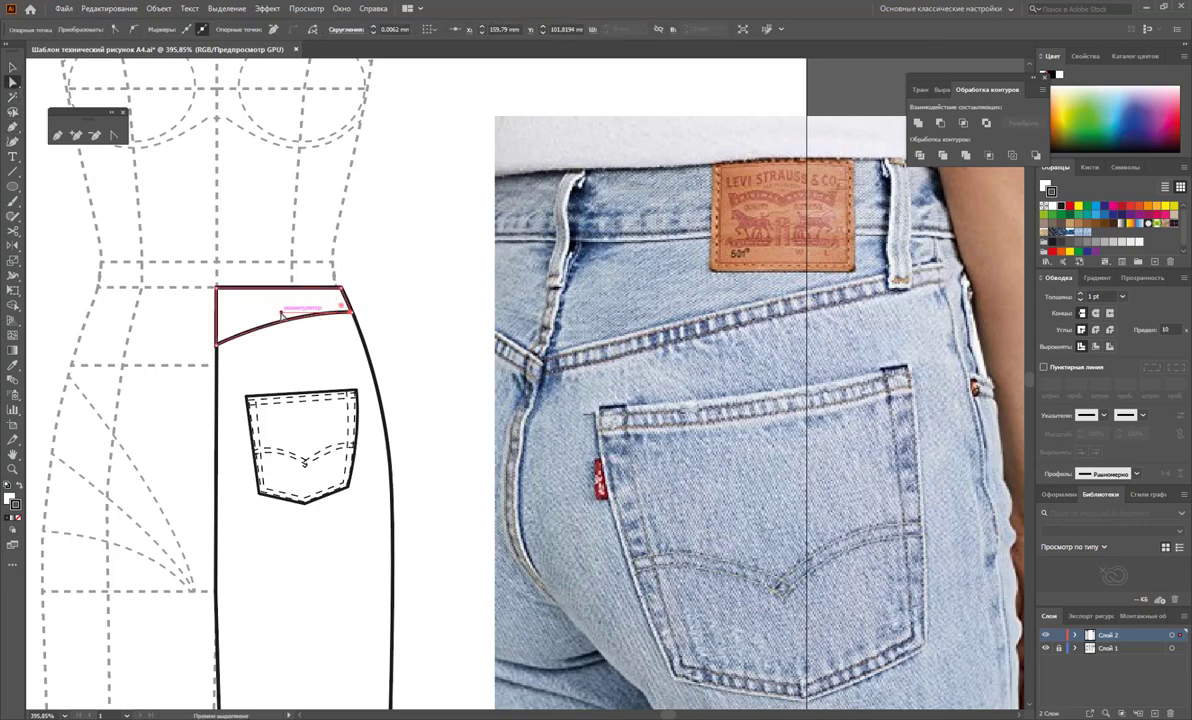
left_click_drag(282, 318, 280, 332)
left_click(405, 338)
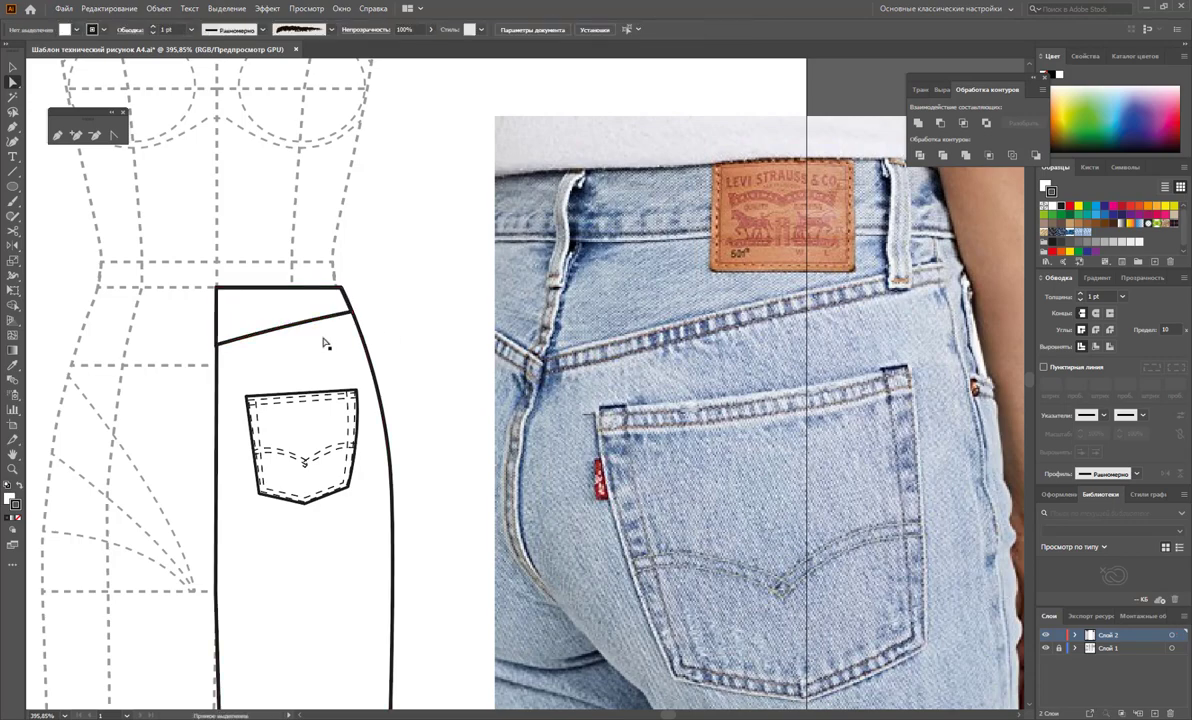
Step: Draw a second yoke line from the waistband's right corner along the yoke seam to the panel edge
key("p")
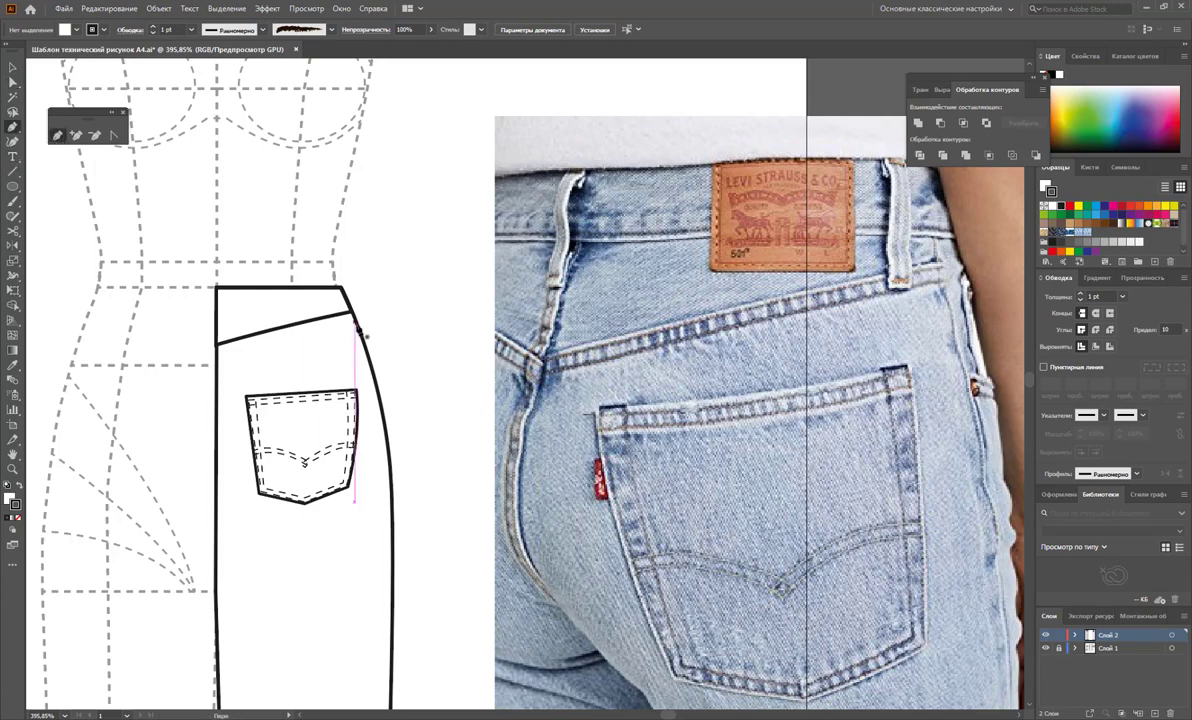
left_click(350, 316)
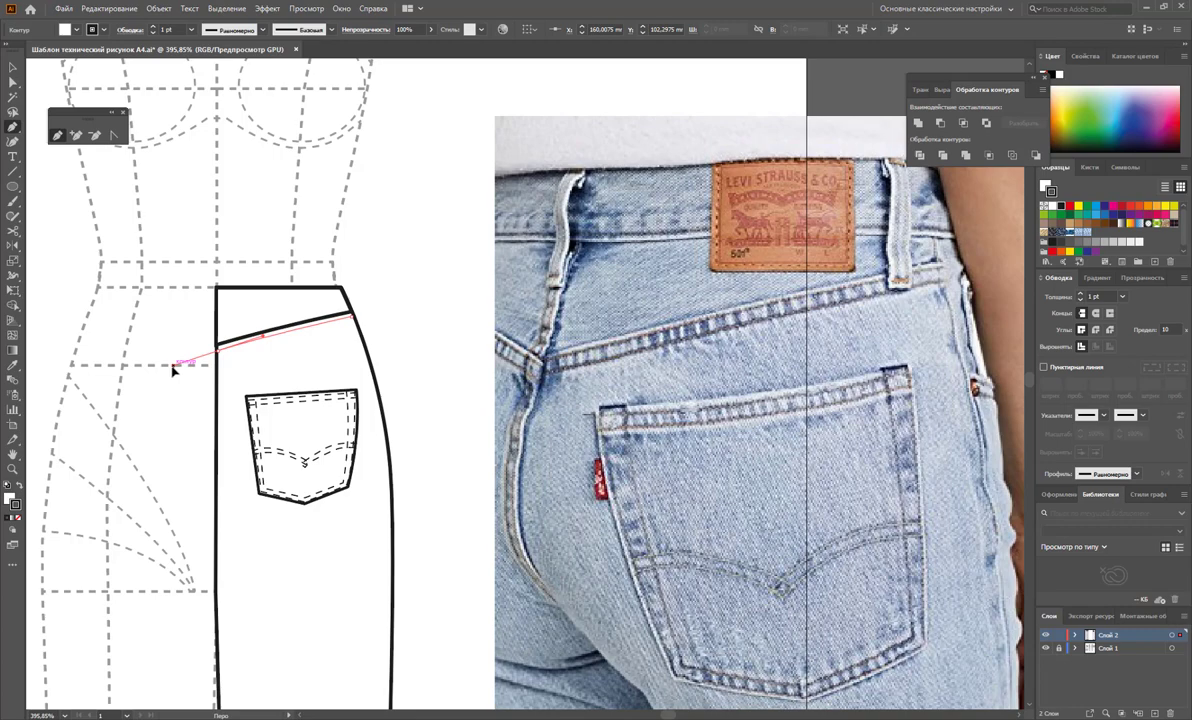
left_click(217, 350)
left_click(219, 378, "ctrl")
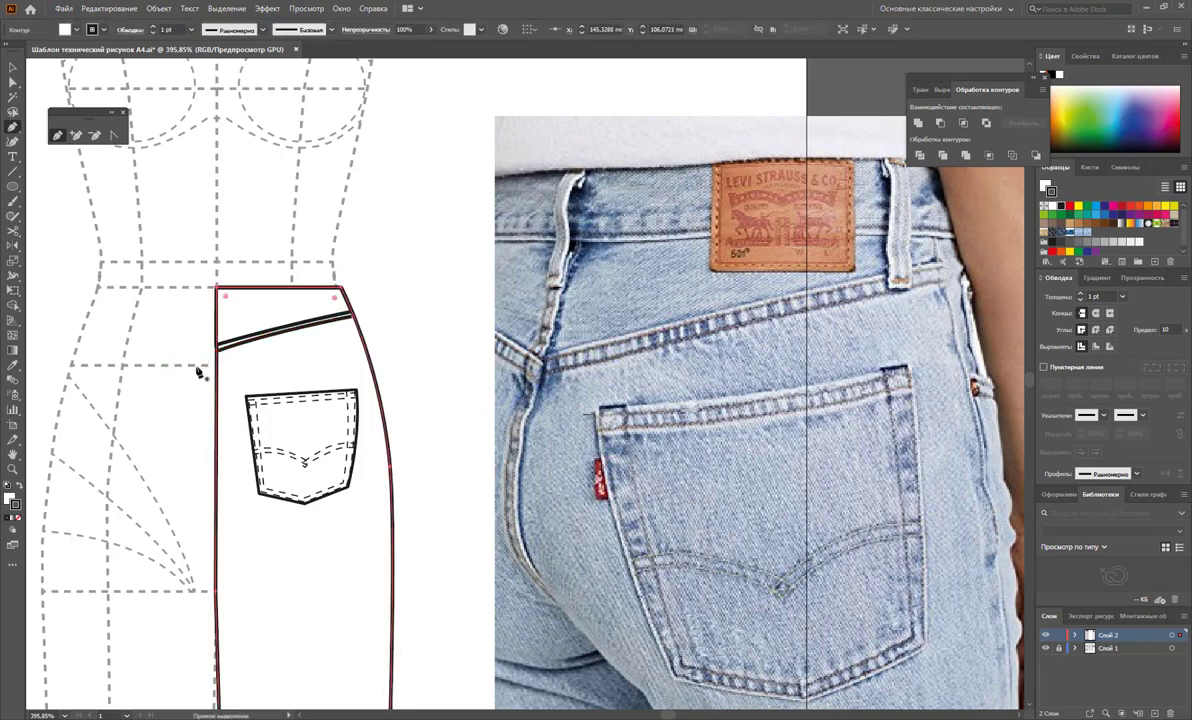
Step: Give the second yoke line the back pocket's thin dashed stitching style
left_click(13, 67)
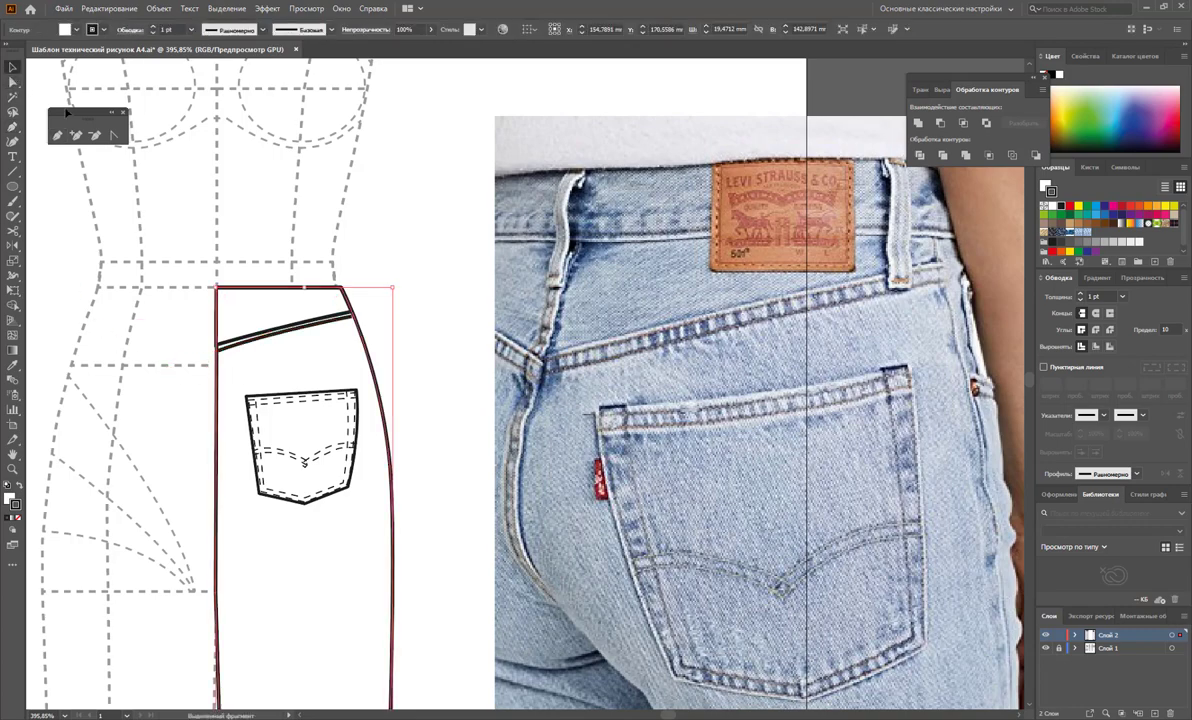
left_click(293, 312)
left_click(13, 366)
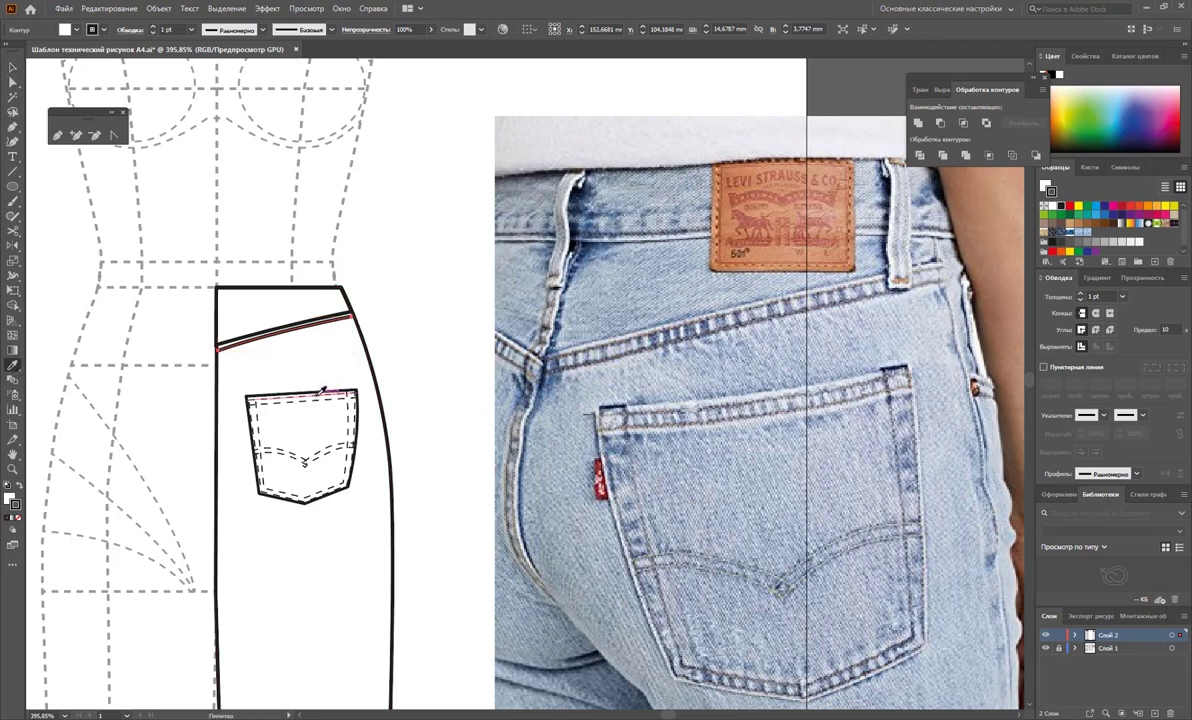
left_click(317, 397)
Step: Move the dashed line just below the yoke seam and stretch it to fit the yoke
left_click(13, 67)
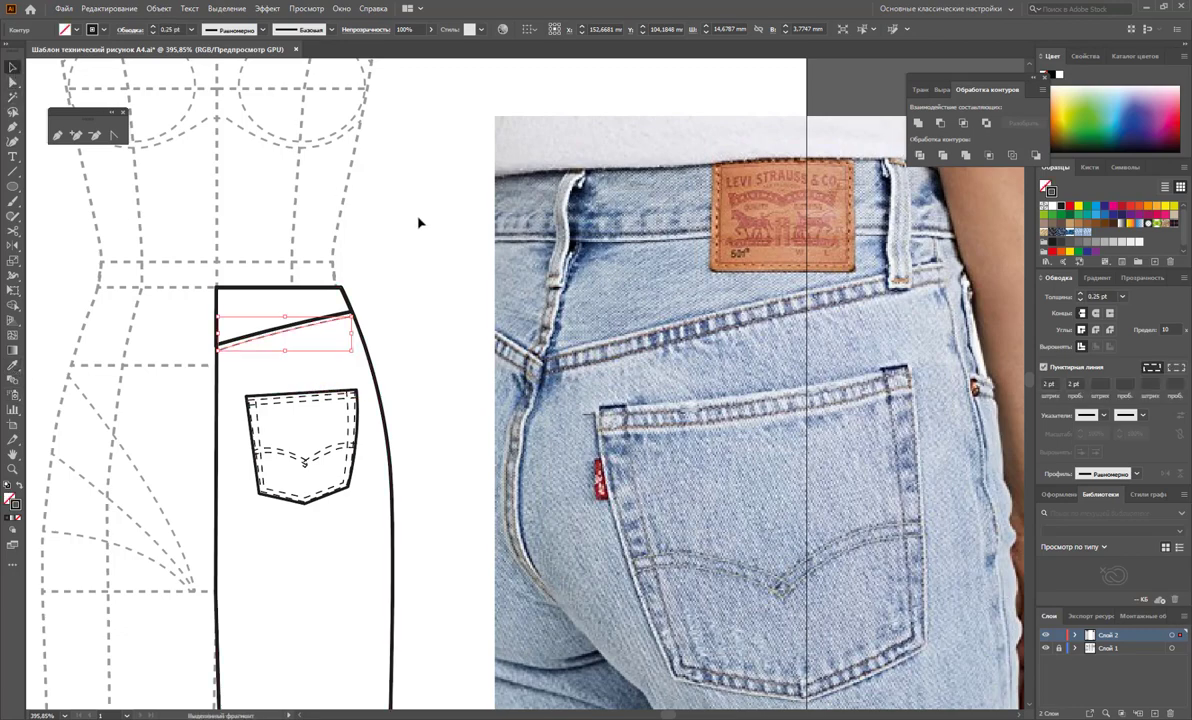
left_click(420, 223)
left_click_drag(330, 324, 399, 328)
left_click(397, 328)
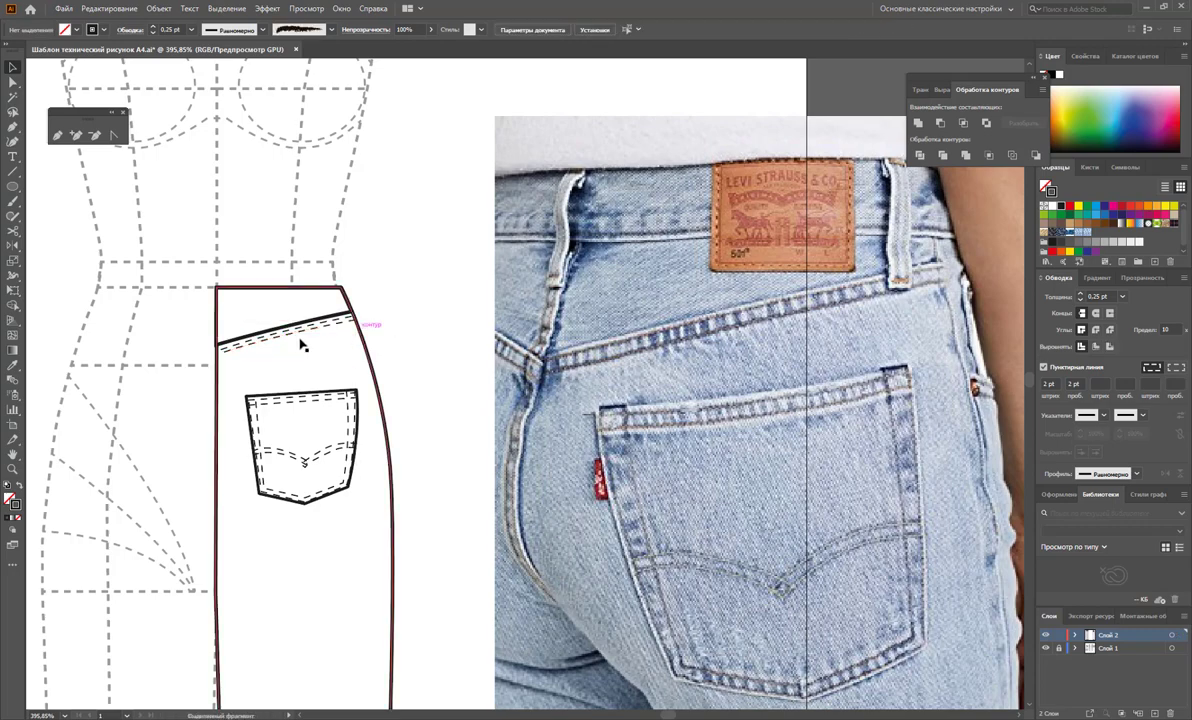
left_click(231, 345)
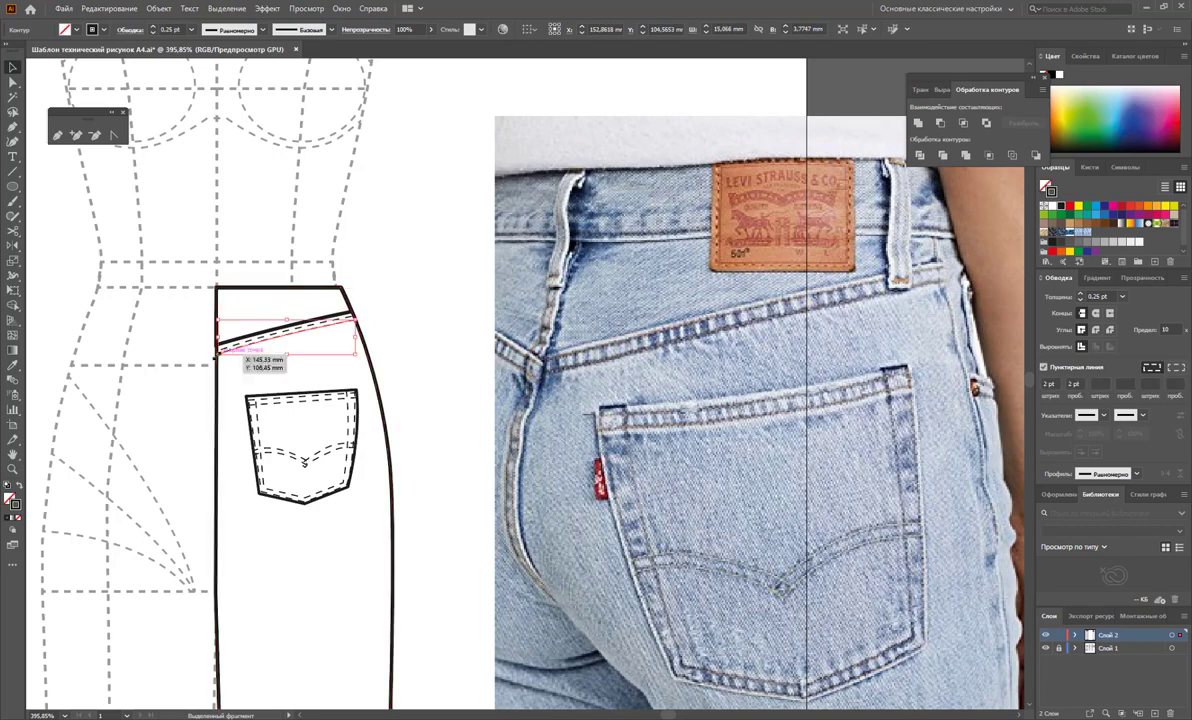
left_click(410, 337)
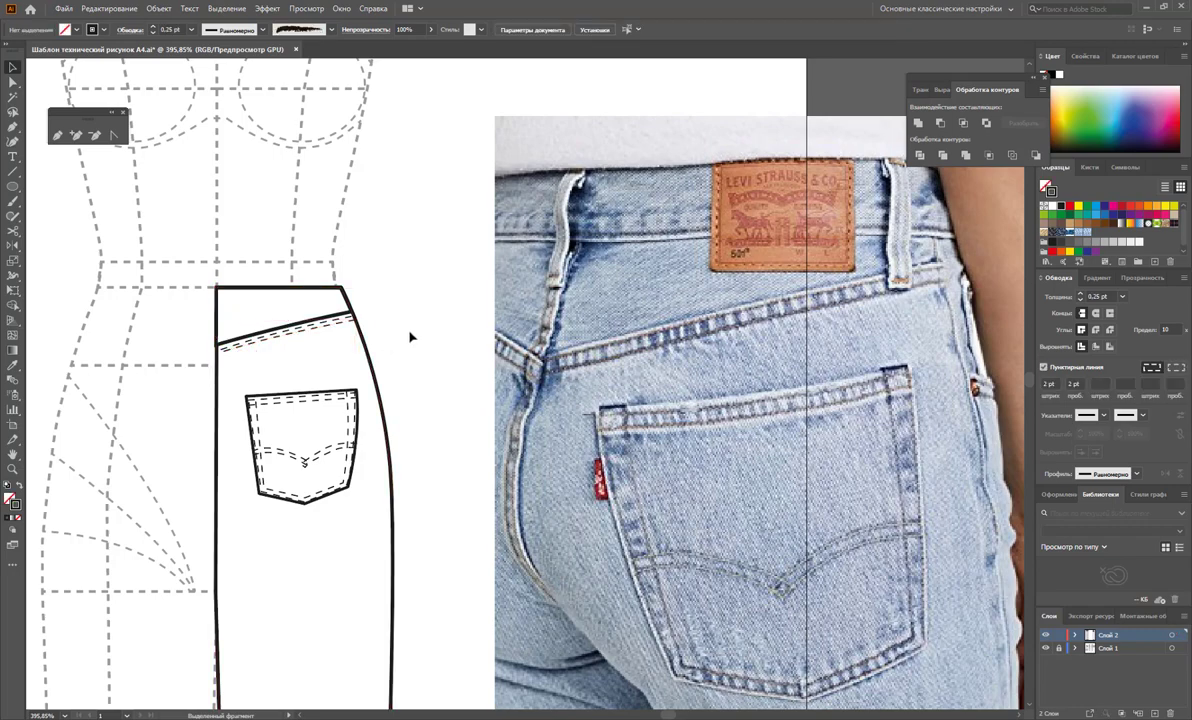
left_click(57, 135)
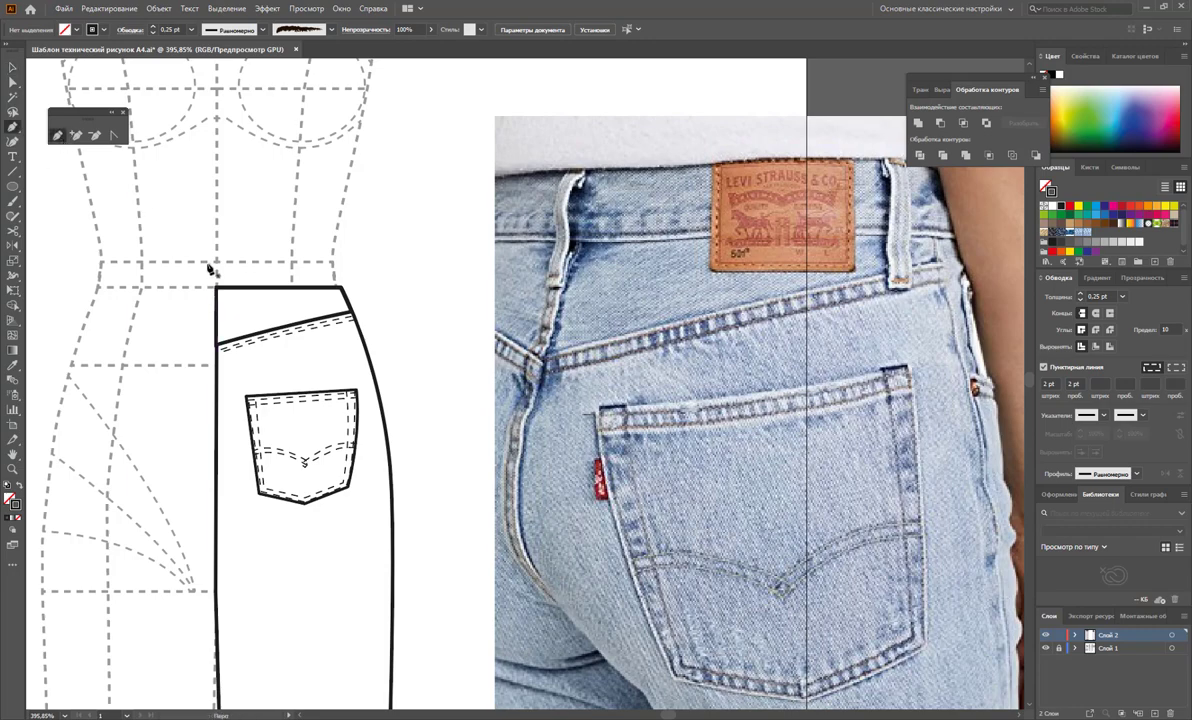
Step: Draw the waistband shape across the panel top with the jeans outline's solid 1 pt stroke
mouse_move(216, 287)
left_mouse_down()
mouse_move(343, 290)
mouse_move(336, 262)
left_mouse_up()
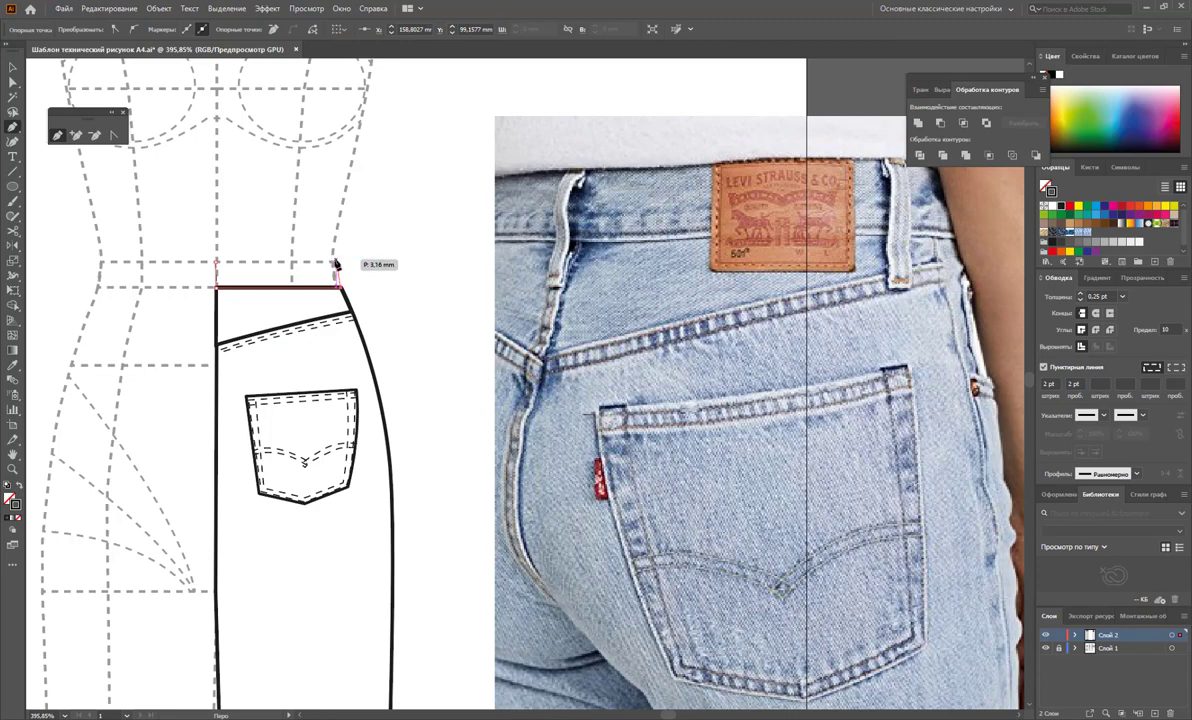
left_click_drag(336, 263, 217, 287)
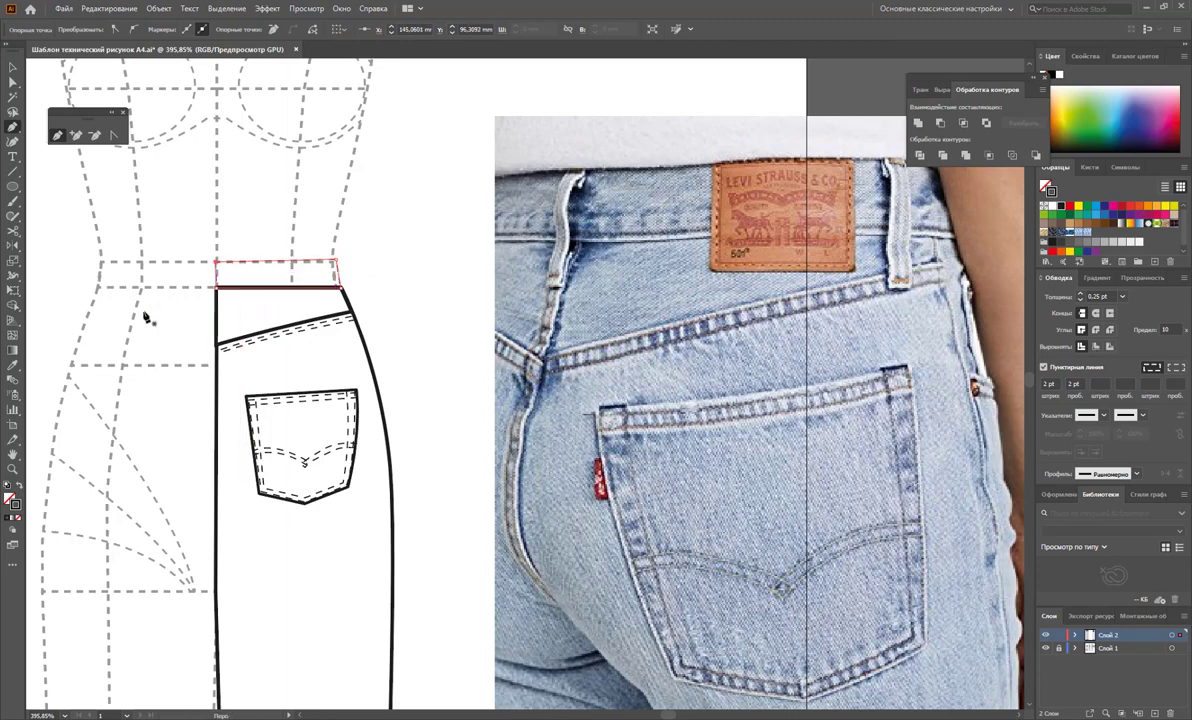
left_click(13, 365)
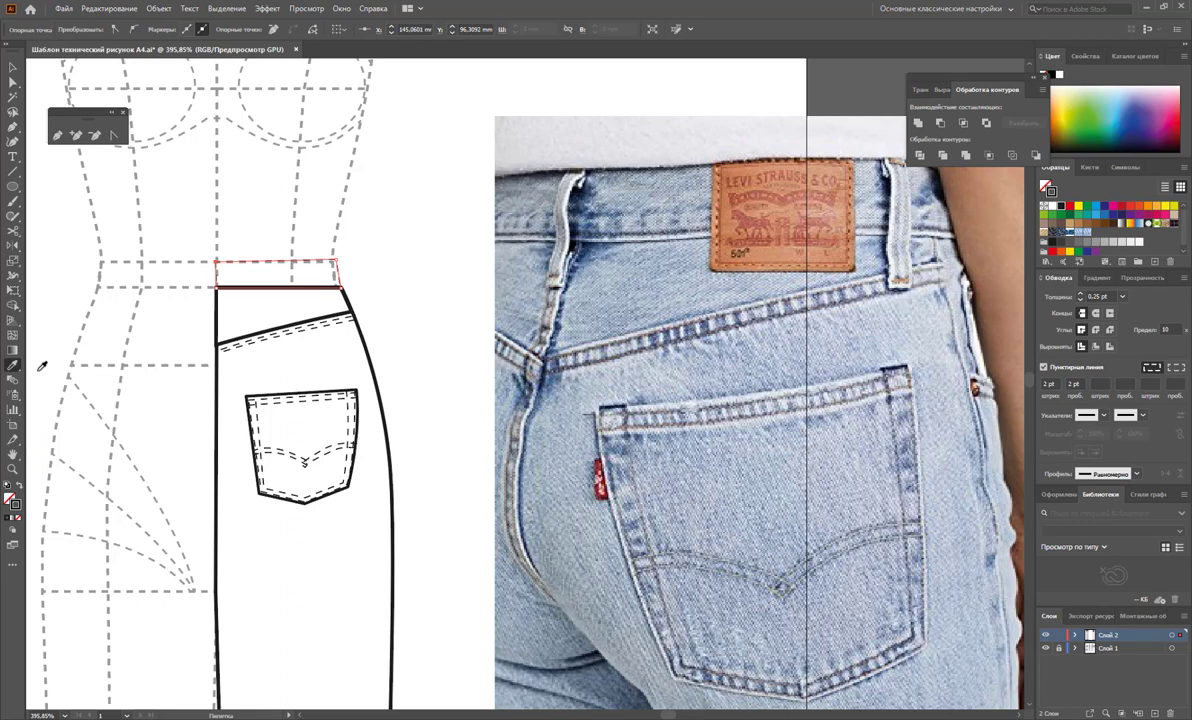
left_click(371, 345)
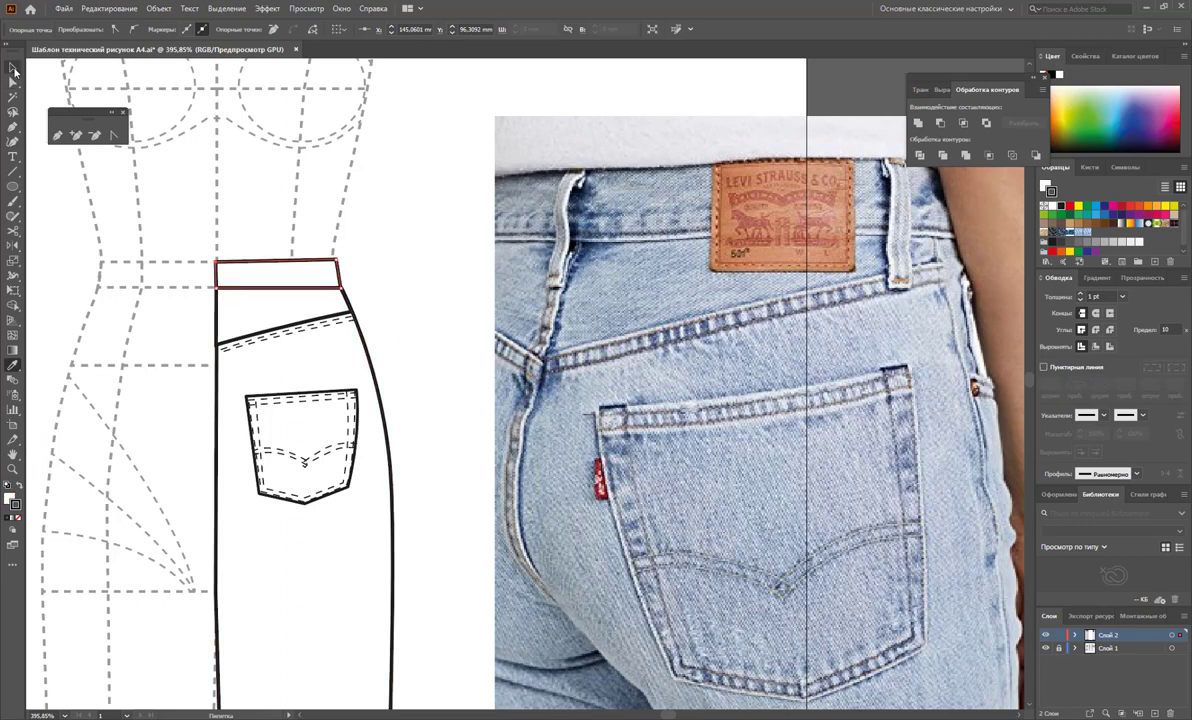
Step: Inspect the waistband's top-left corner point with Direct Selection
left_click(13, 81)
left_click(378, 247)
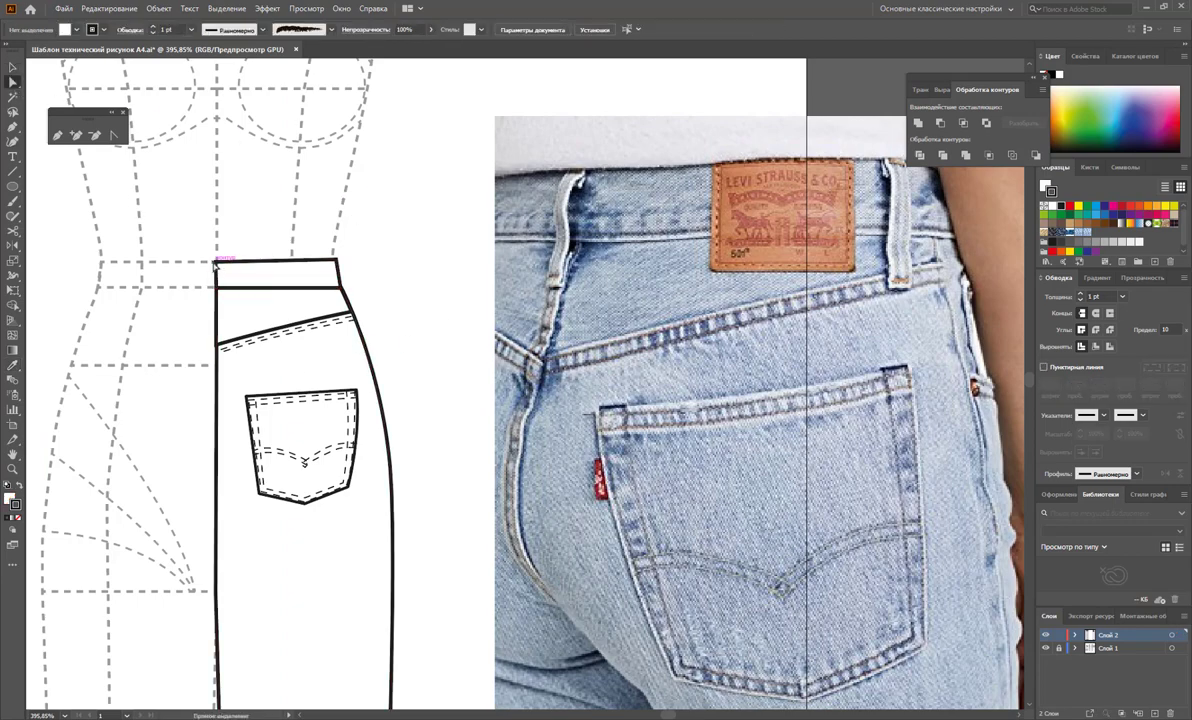
left_click(214, 262)
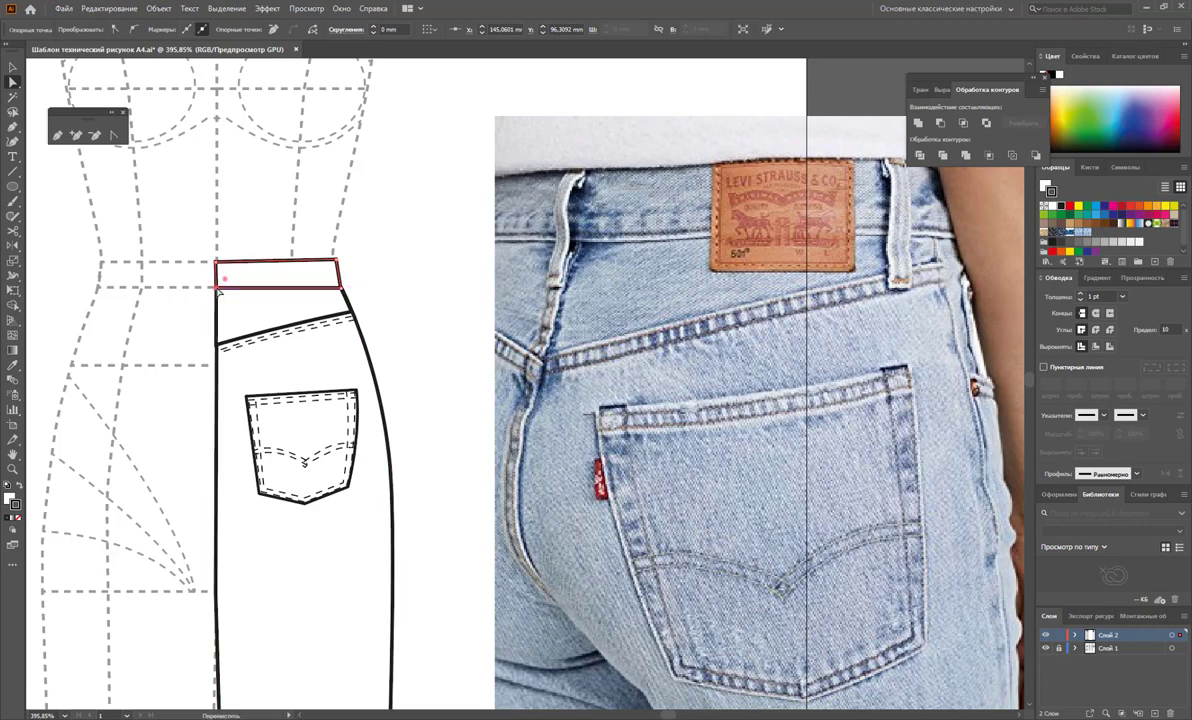
left_click(404, 287)
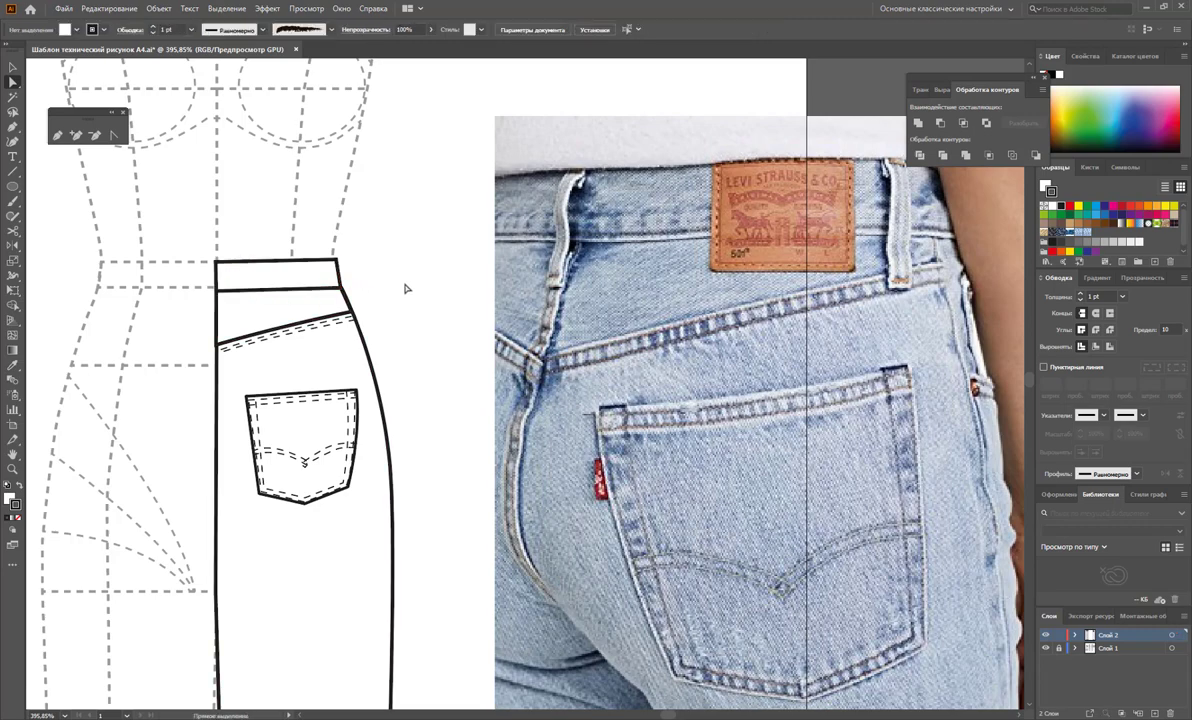
left_click(55, 137)
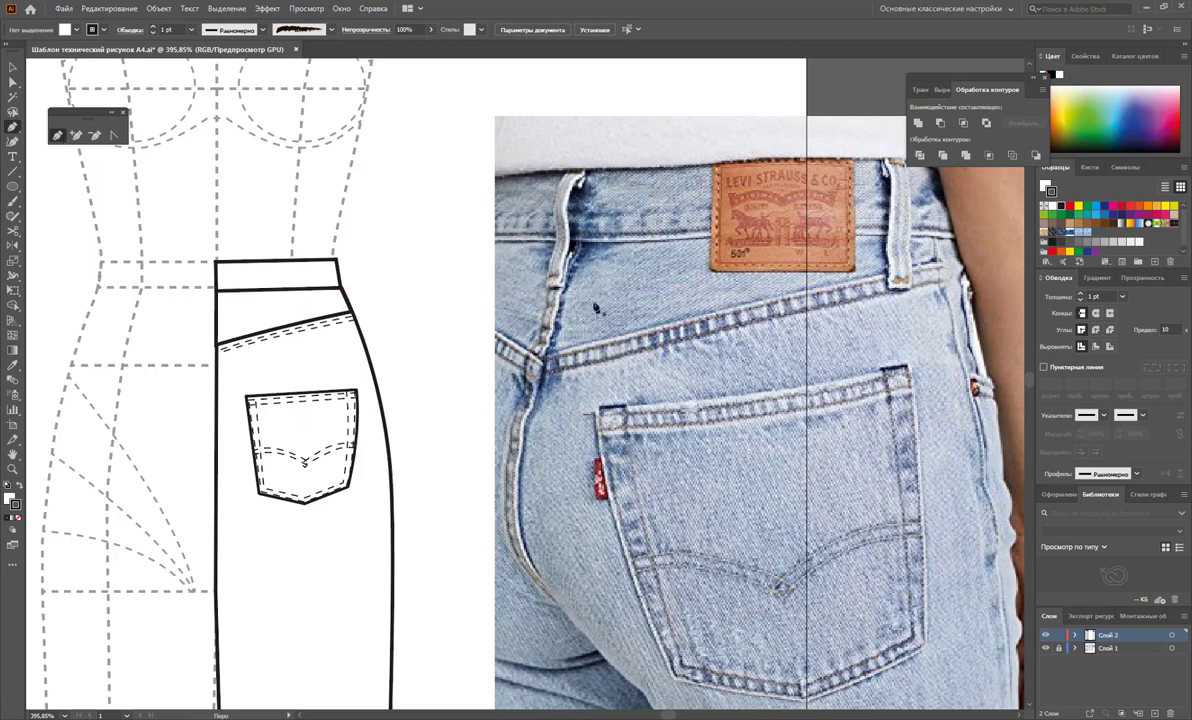
Step: Undo a stray pen line drawn from the waistband top toward the yoke
left_click(316, 262)
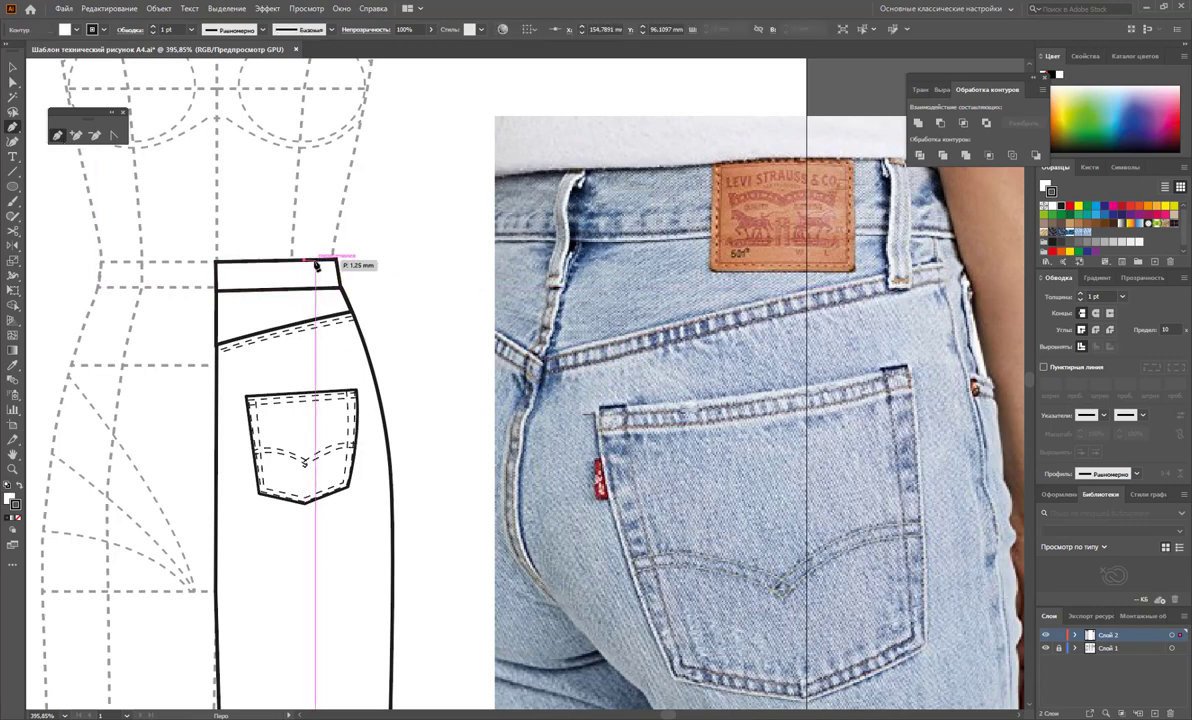
left_click(330, 329)
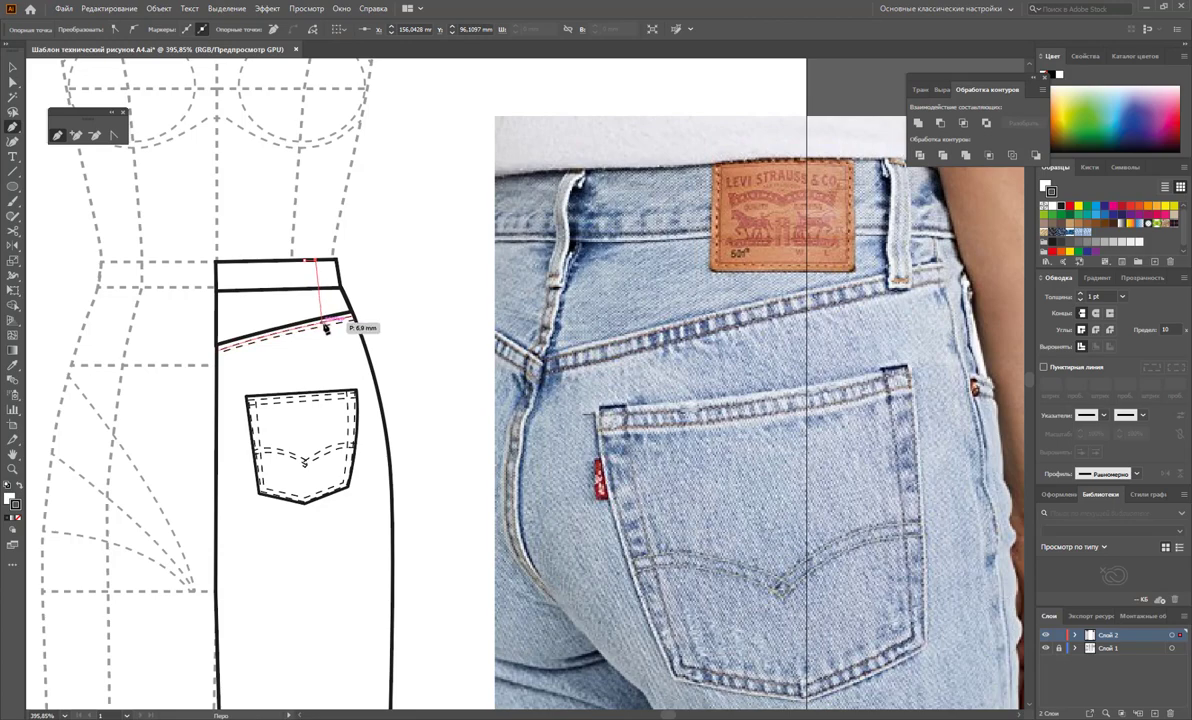
key("ctrl+z")
key("ctrl+z")
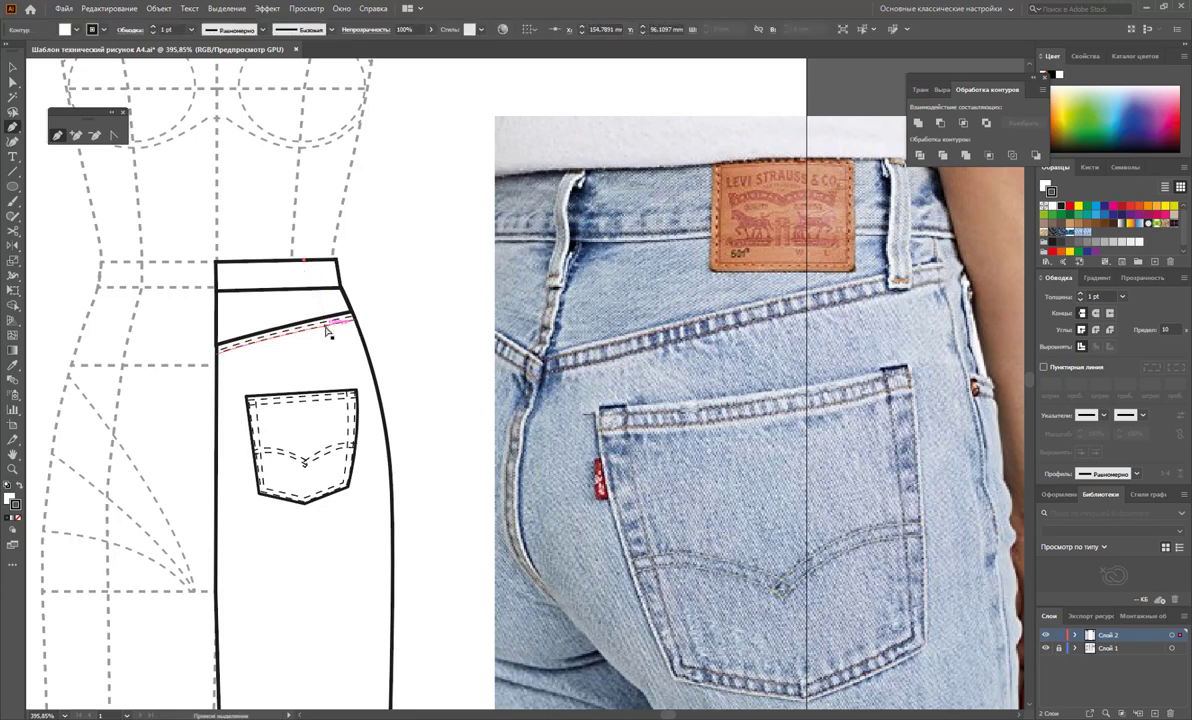
Step: Nudge the panel's side anchor near the yoke to reshape the curve
left_click(13, 84)
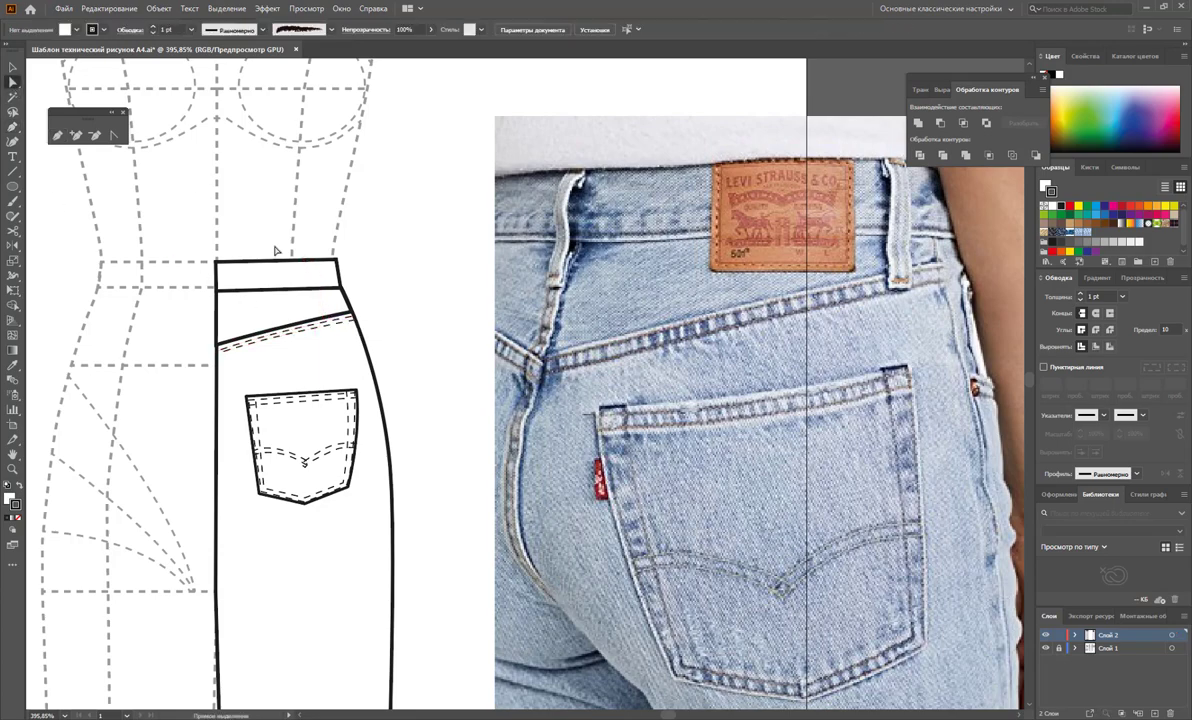
left_click(337, 316)
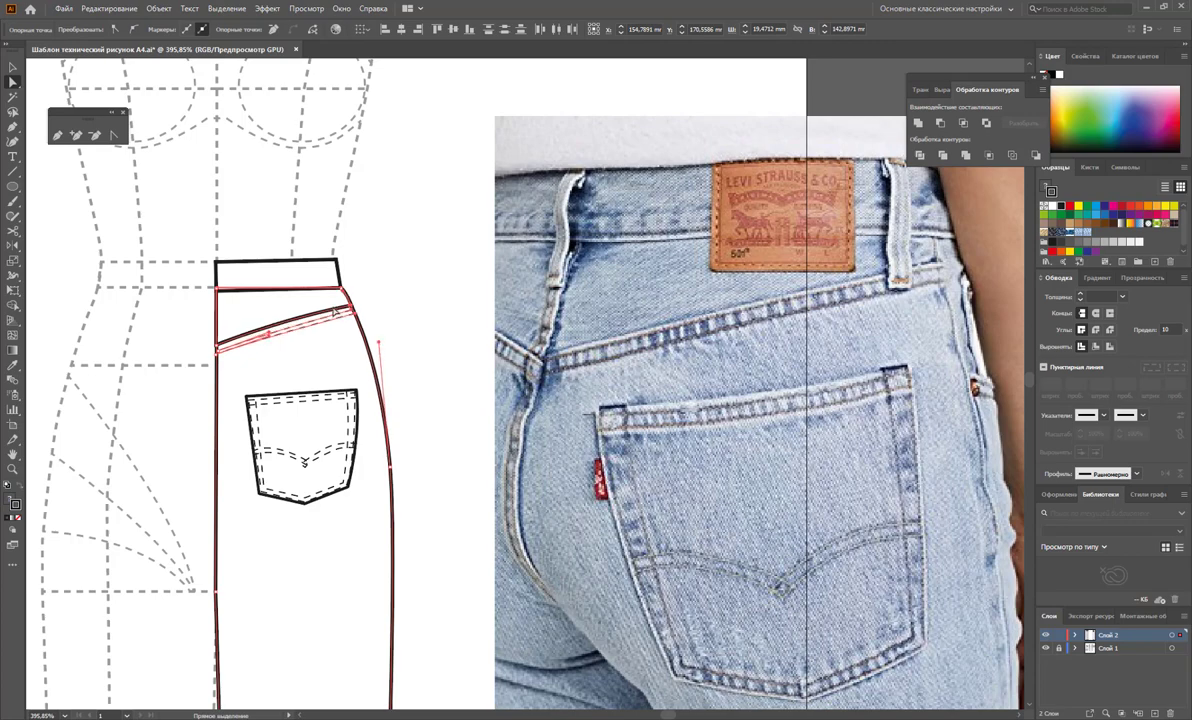
left_click_drag(335, 312, 335, 313)
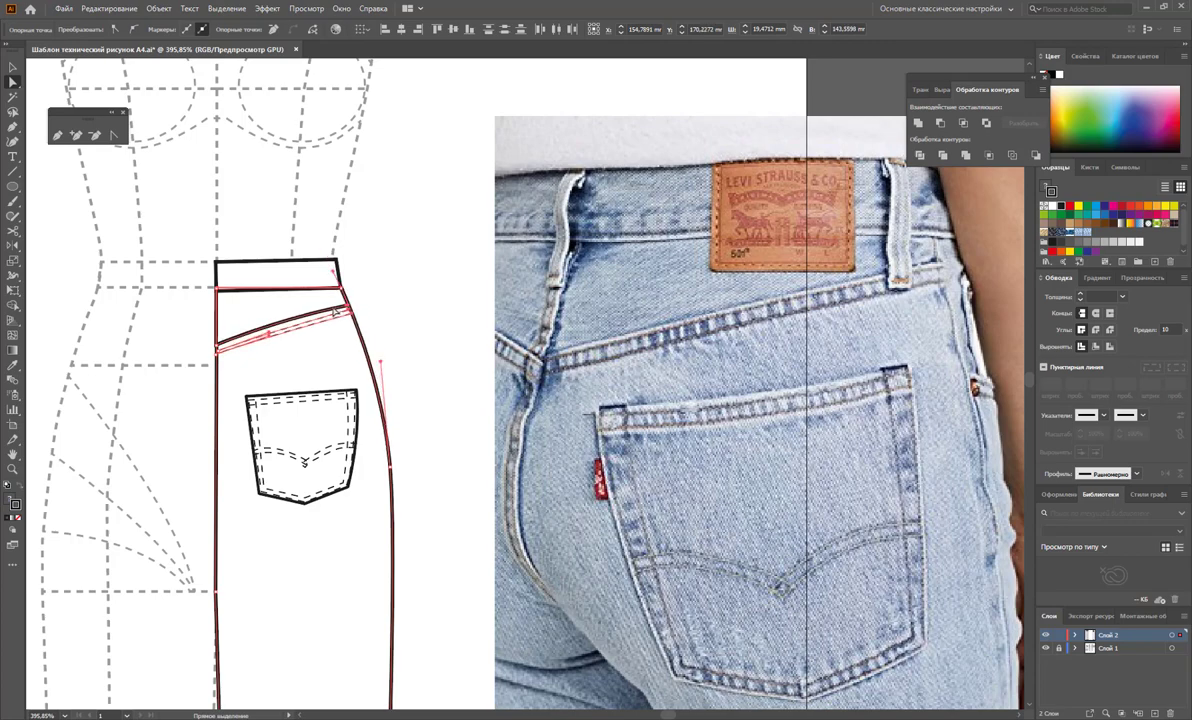
left_click(13, 67)
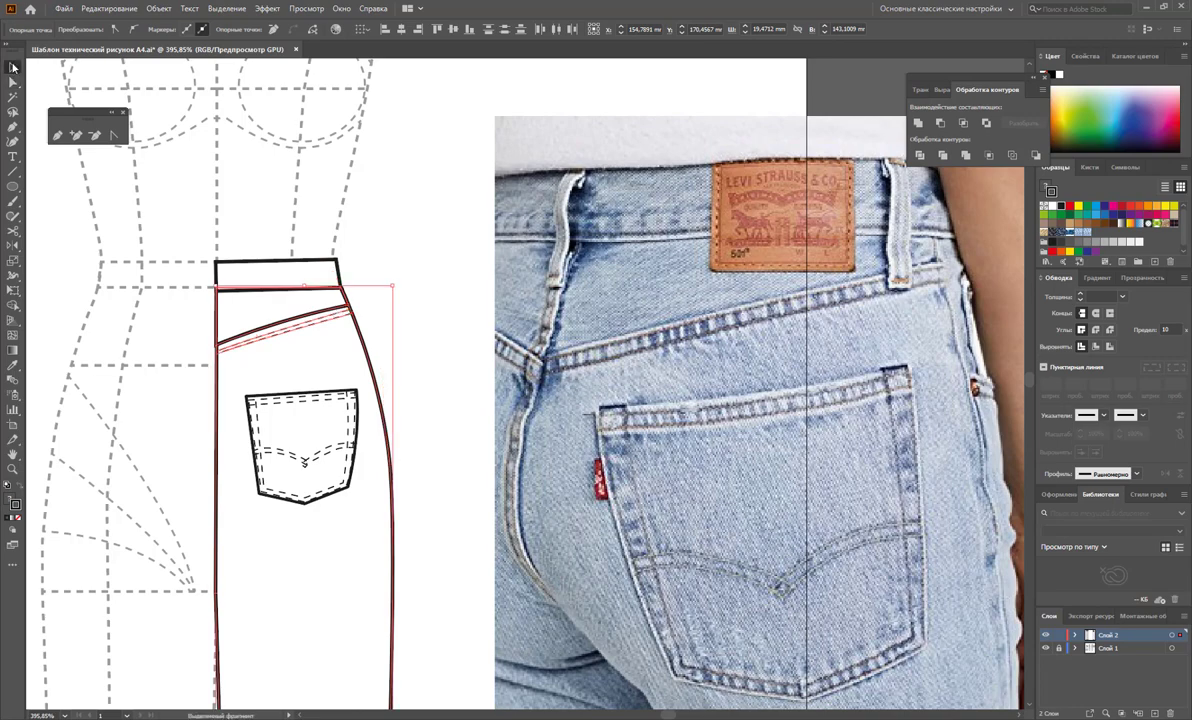
left_click(397, 253)
left_click(14, 130)
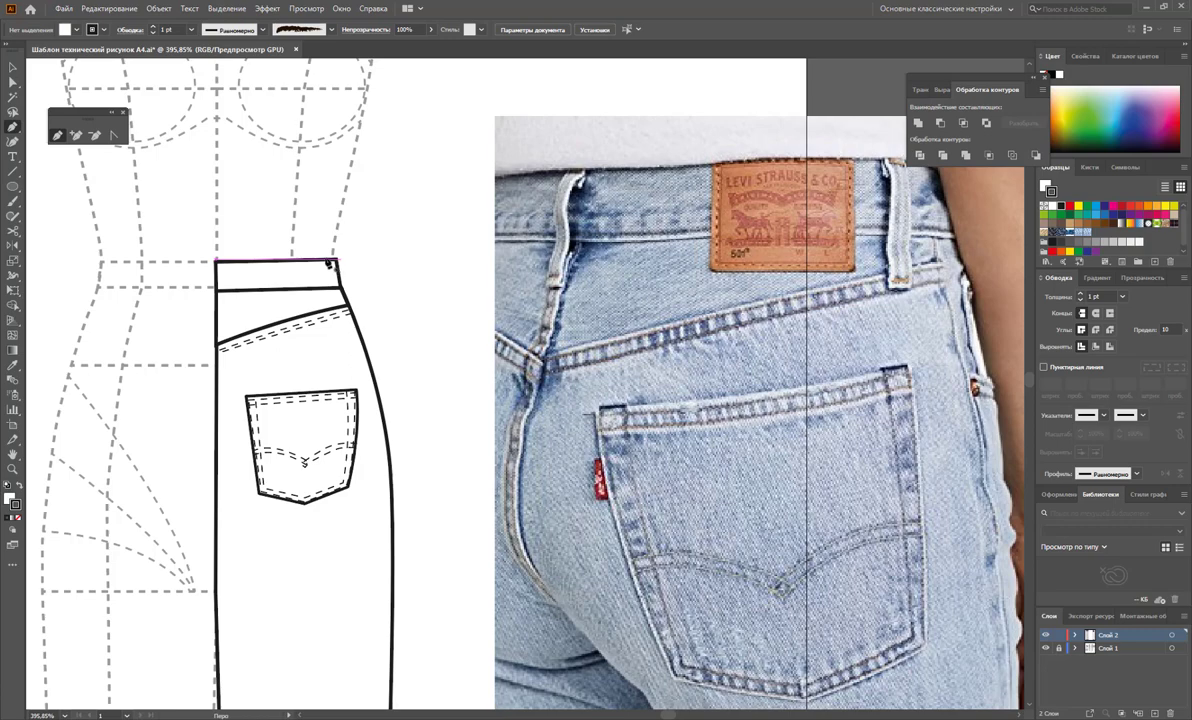
Step: Draw a narrow belt-loop outline from the waistband top down onto the yoke and zoom in
left_click(328, 261)
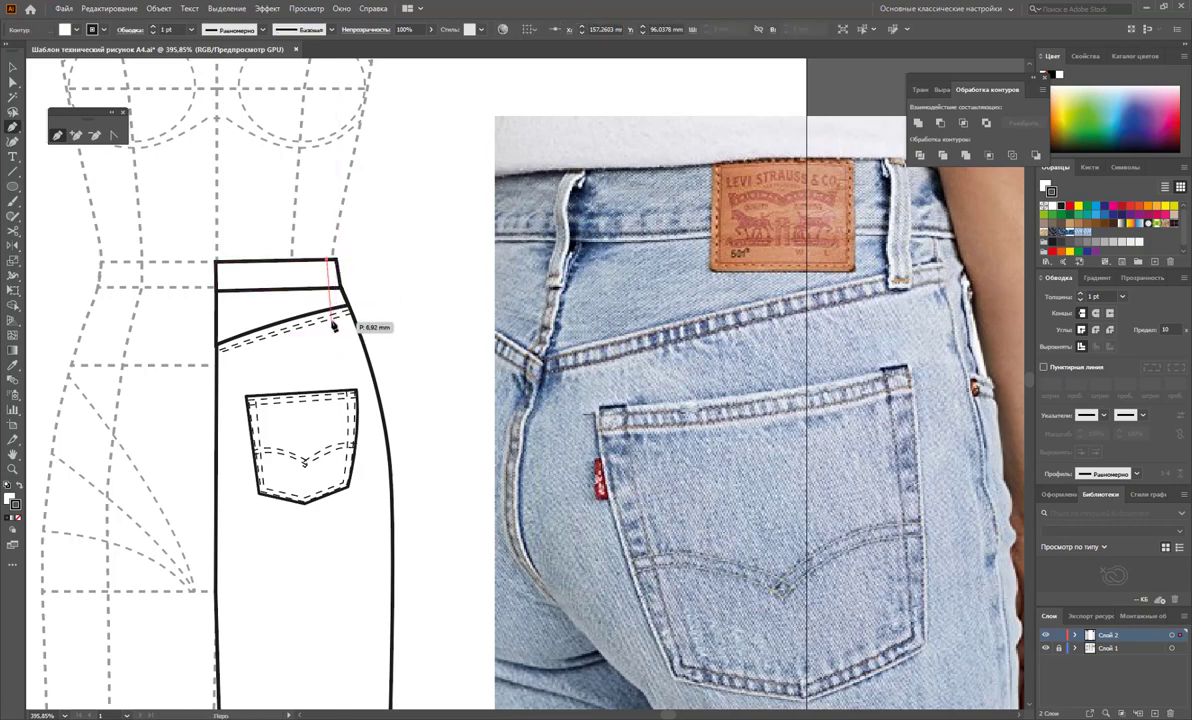
left_click(335, 321)
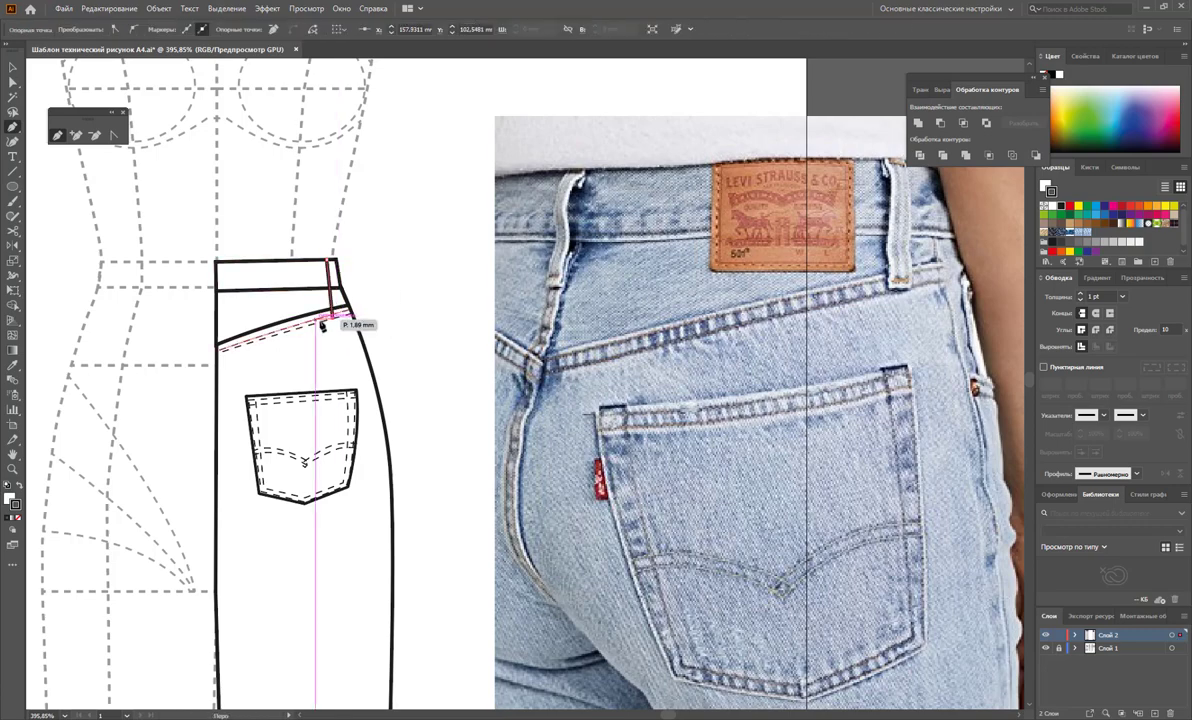
left_click(323, 321)
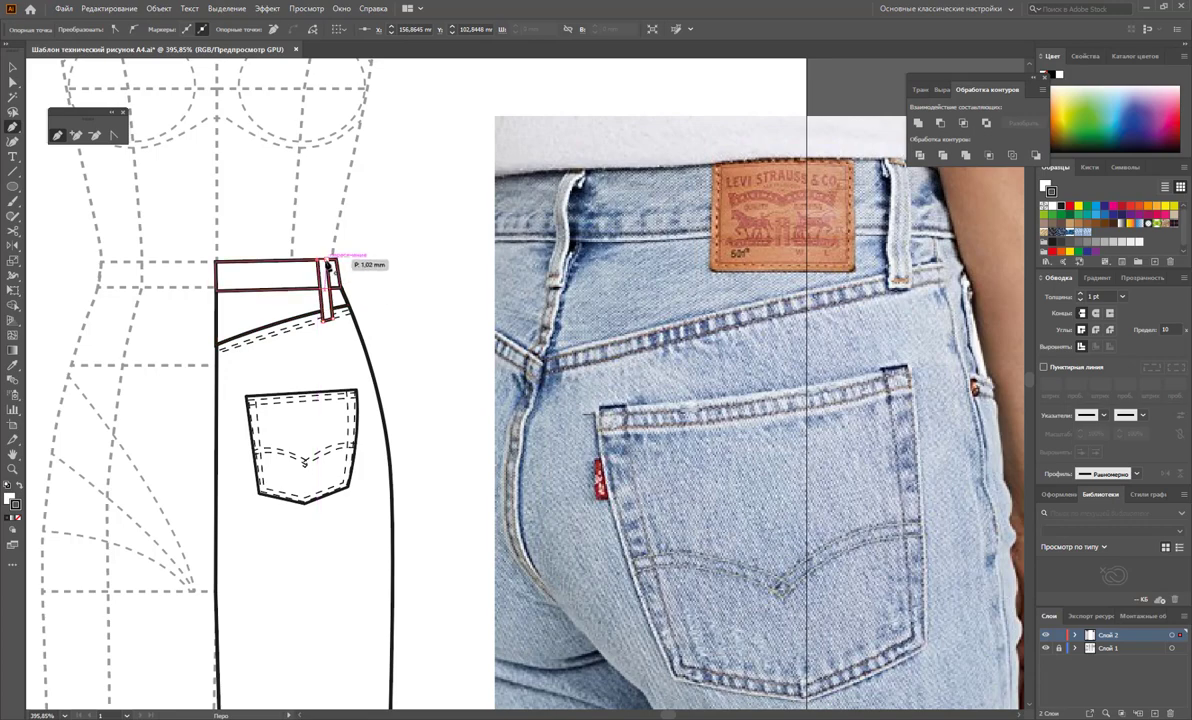
left_click(323, 262)
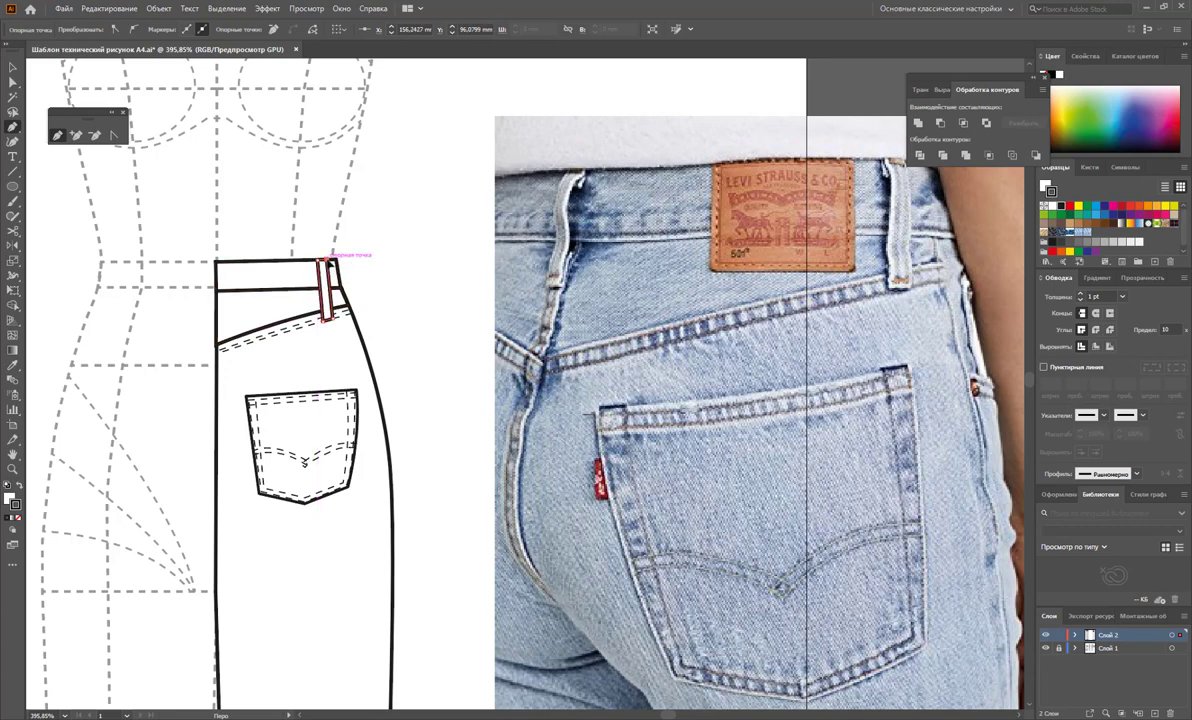
left_click(13, 468)
left_click_drag(326, 296, 551, 452)
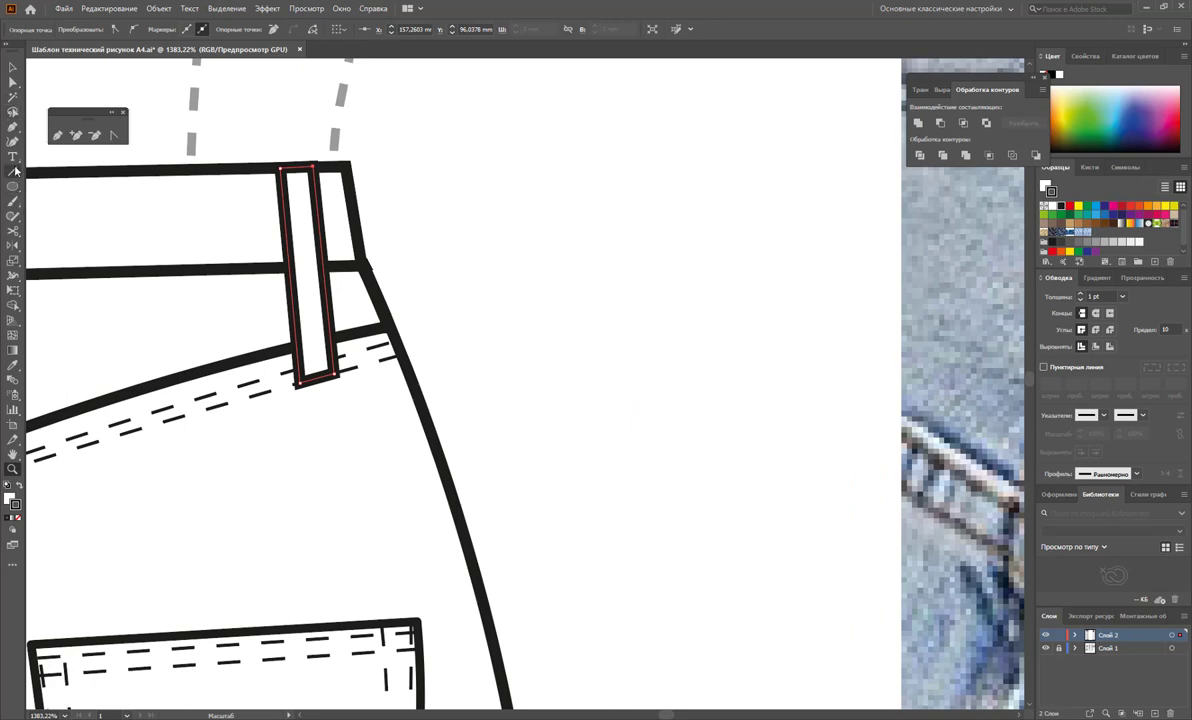
Step: Set the belt loop's stroke to 0.75 pt, then the selected waistband outline to 0.5 pt
key("v")
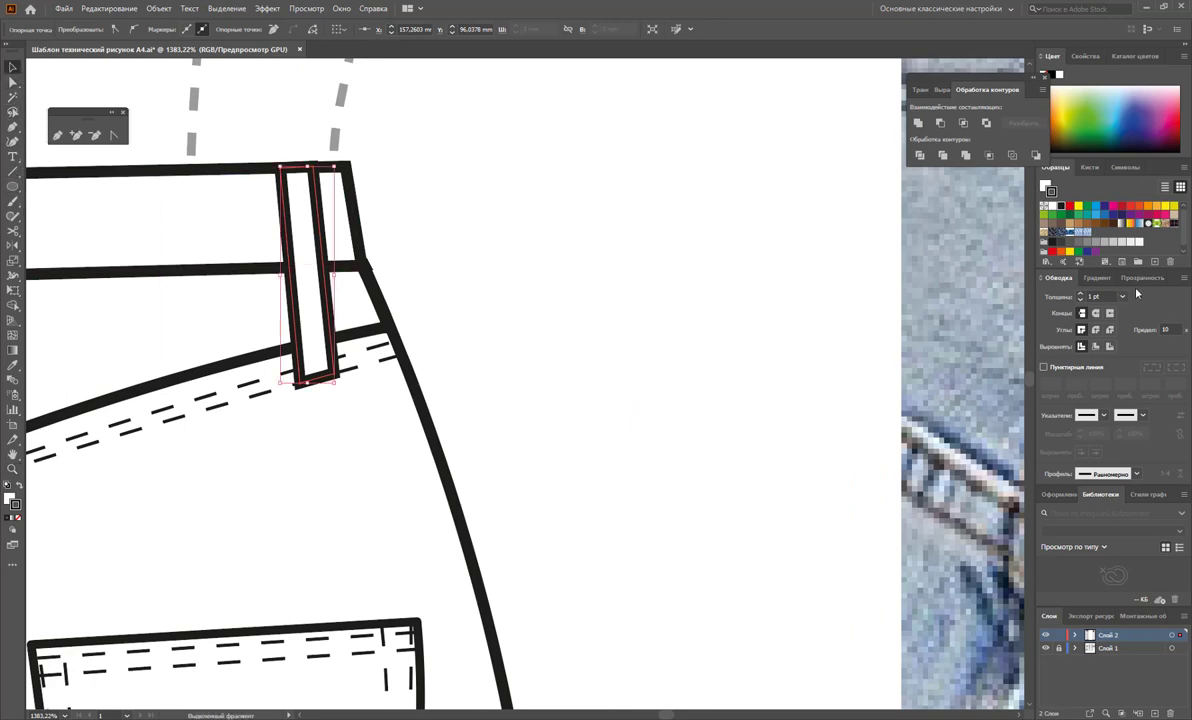
left_click(1122, 297)
left_click(1131, 338)
left_click(386, 252)
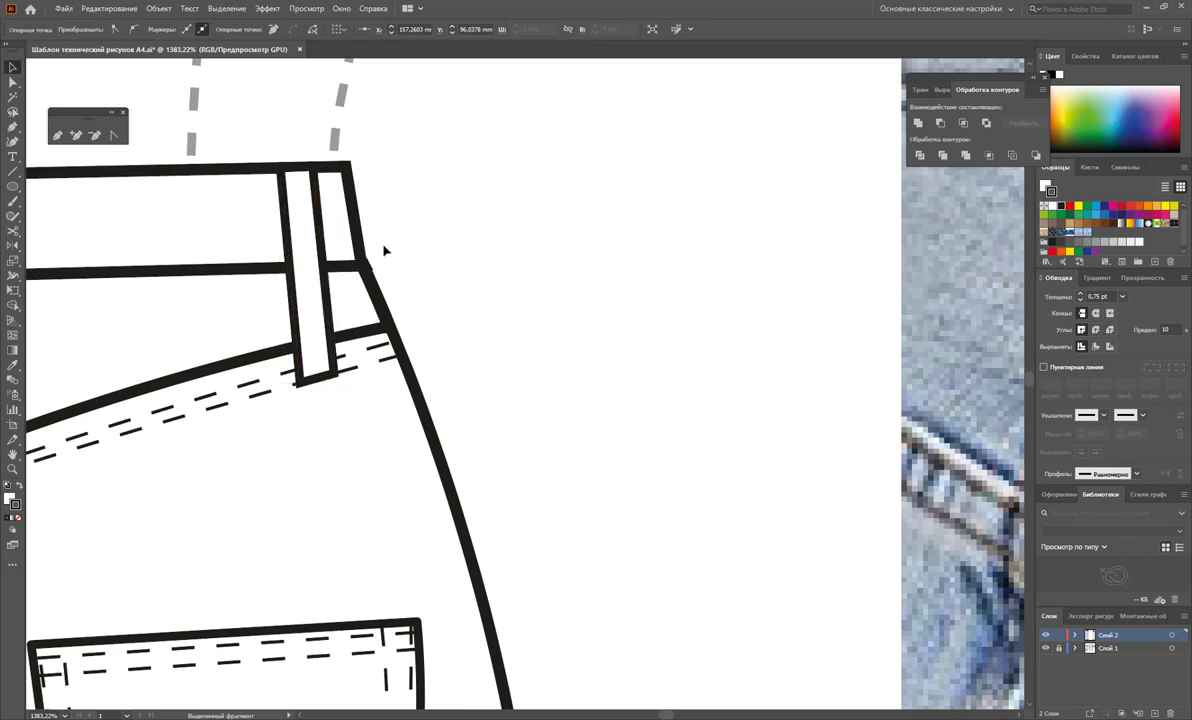
left_click(316, 252)
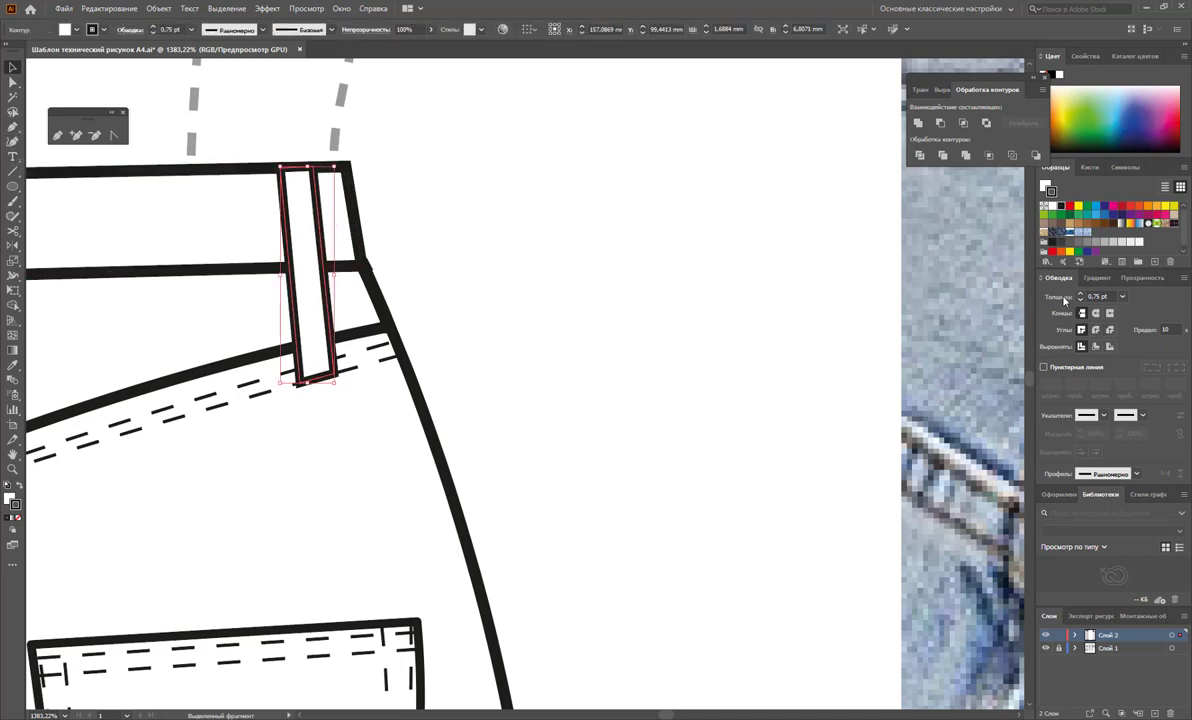
left_click(1122, 297)
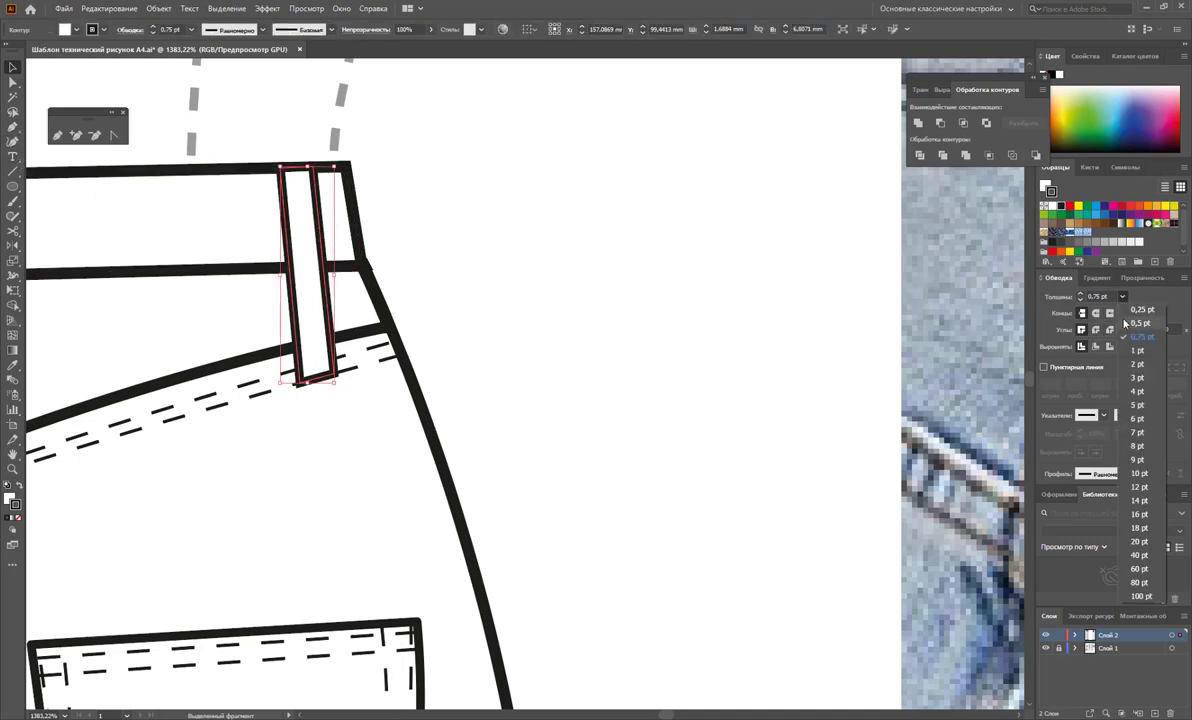
left_click(1140, 323)
key("ctrl+shift+a")
key("backslash")
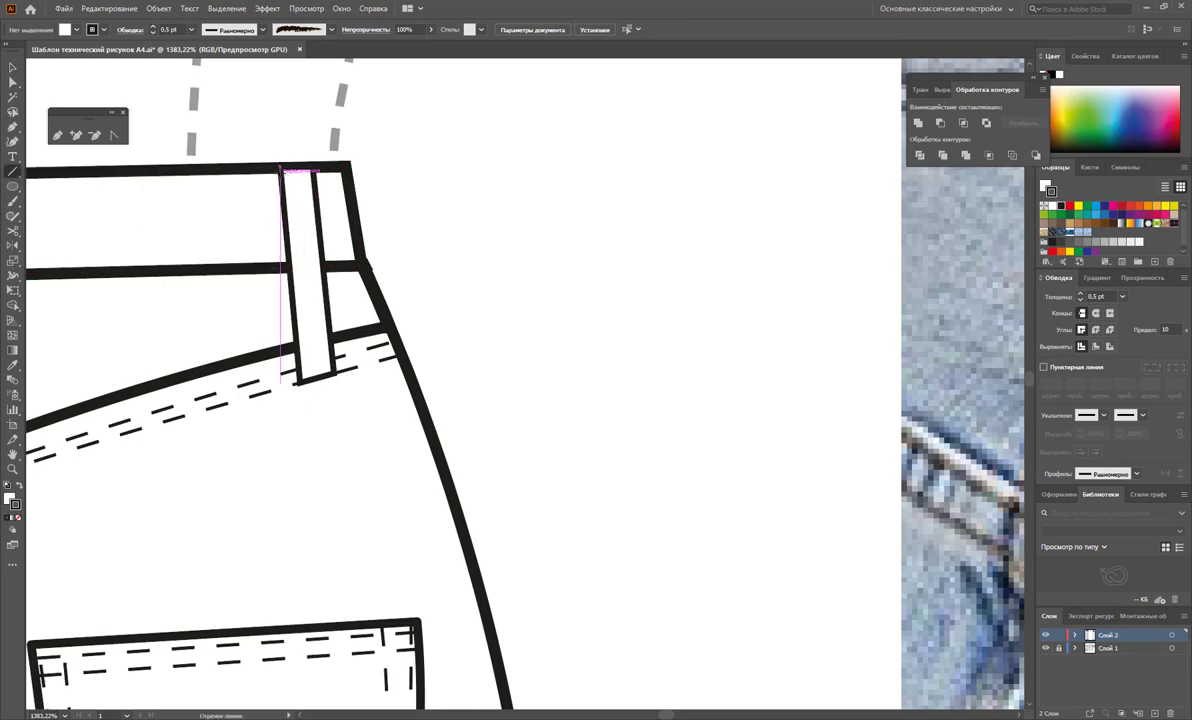
Step: Add two dashed stitch lines down the belt loop using the sampled stitch style
left_click_drag(284, 170, 302, 379)
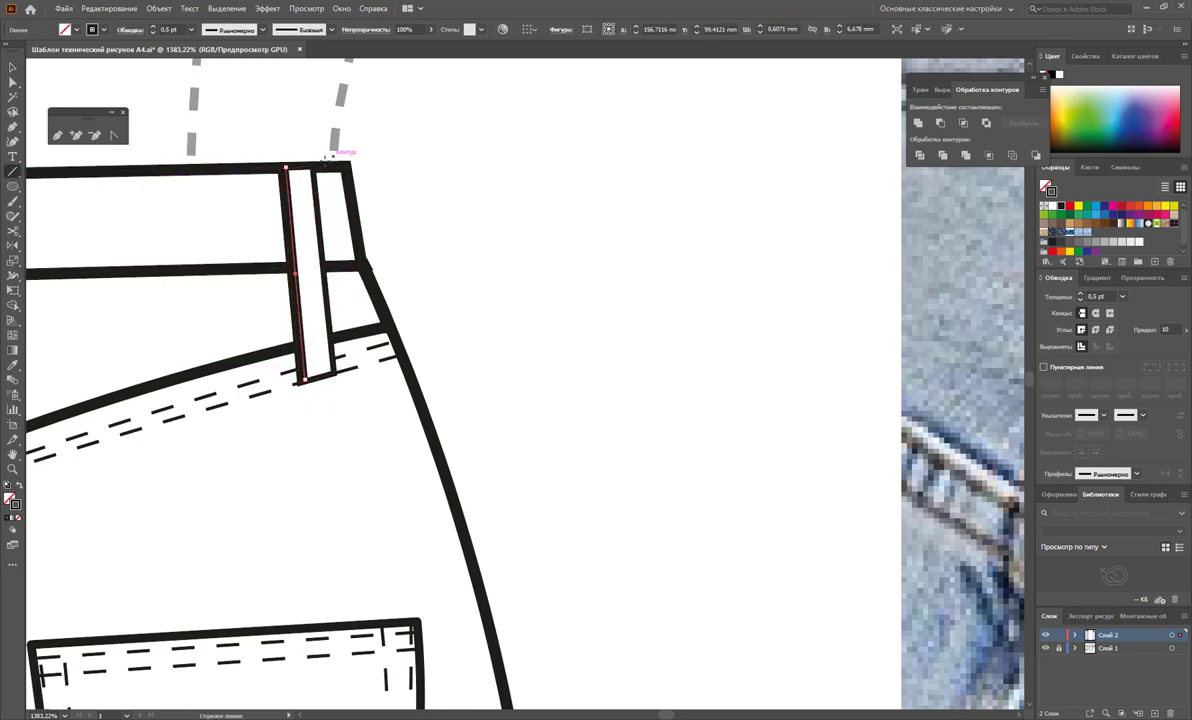
key("i")
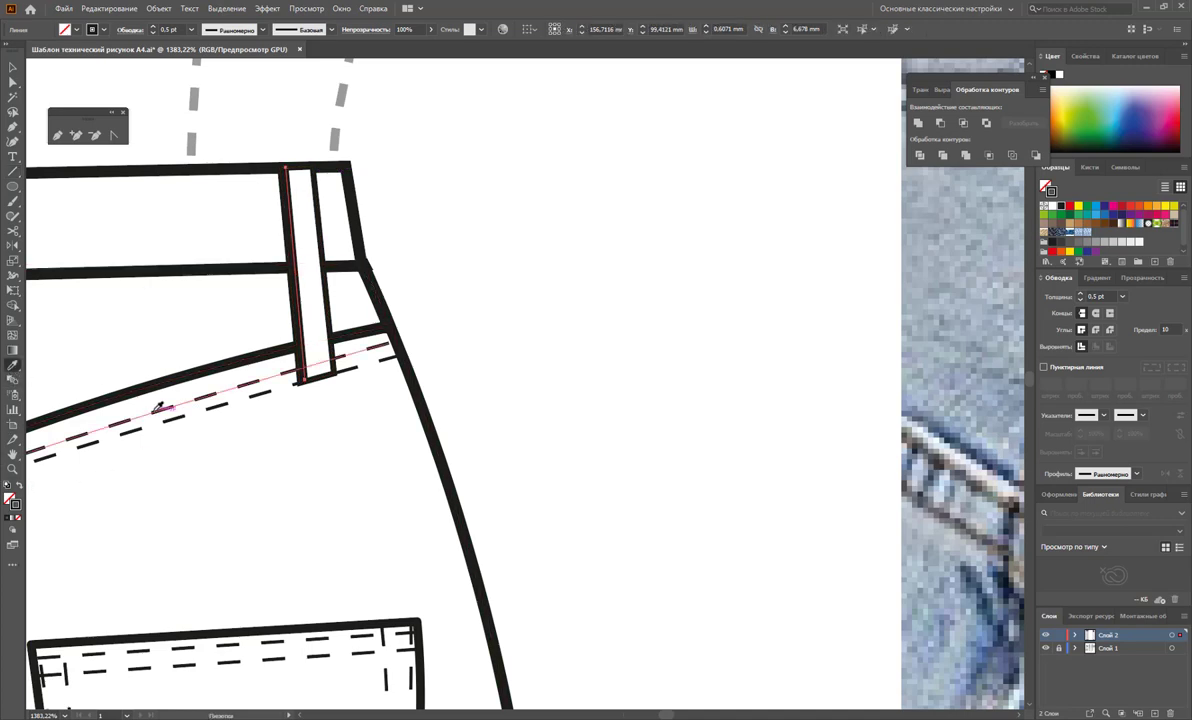
left_click(155, 410)
left_click(13, 171)
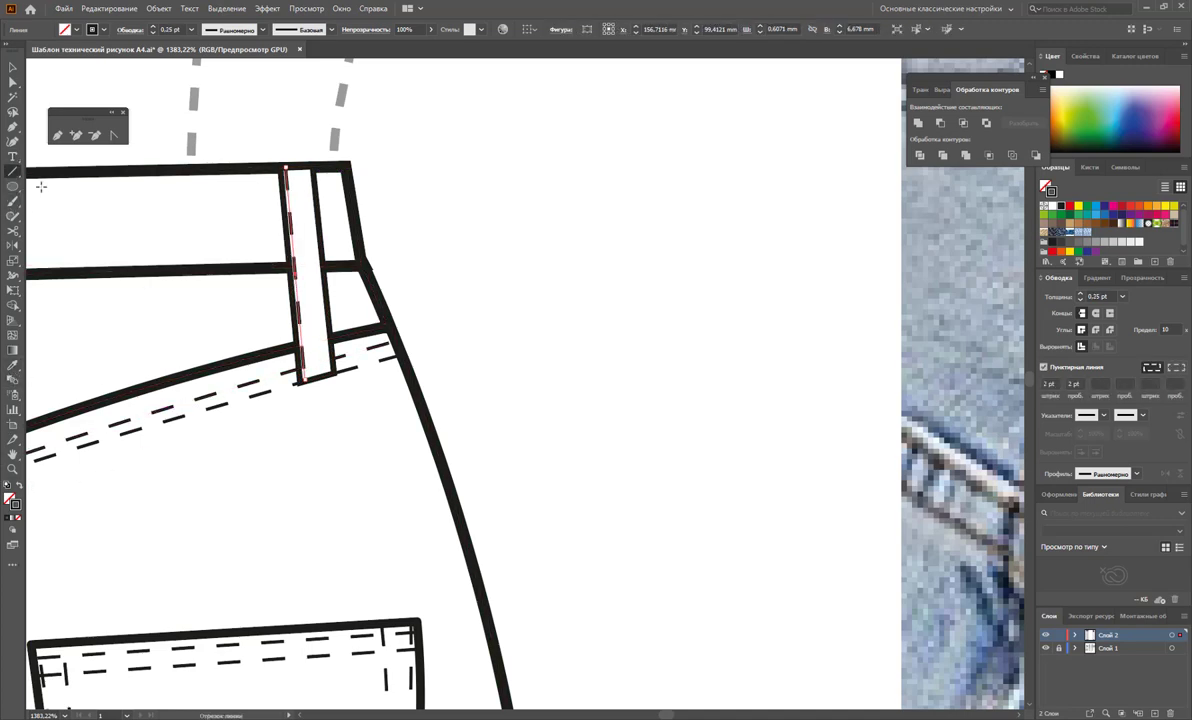
left_click_drag(306, 172, 327, 364)
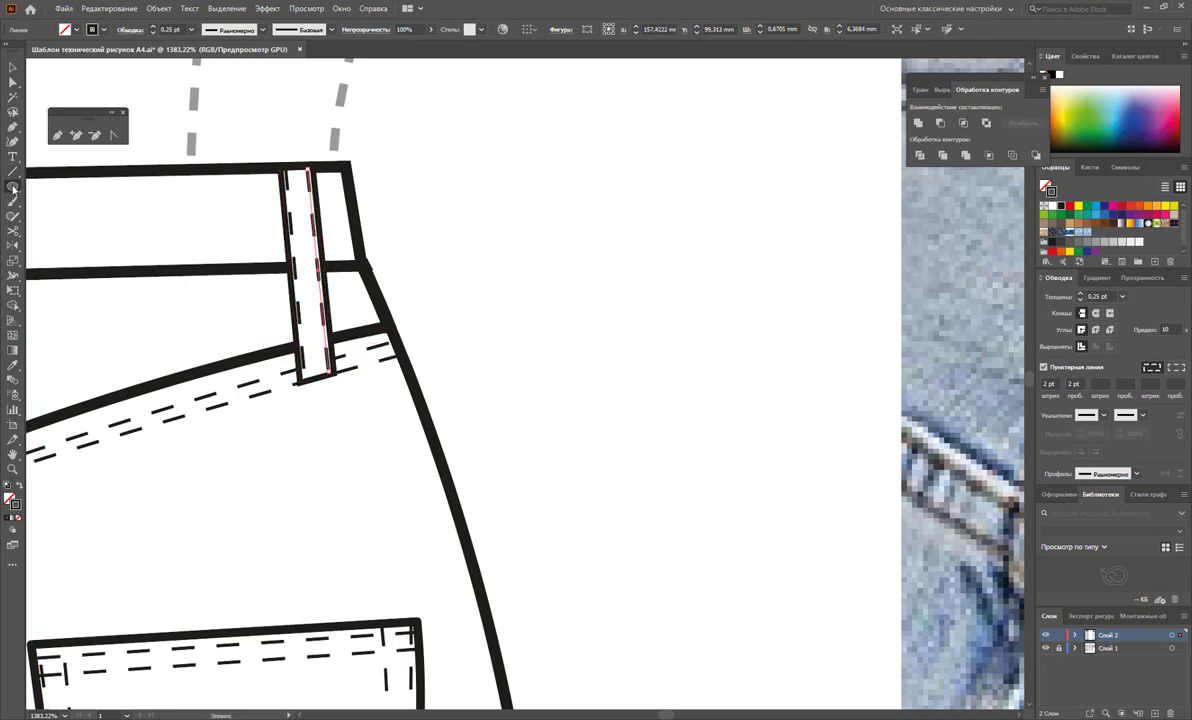
Step: Draw thin bar-tack rectangles across the belt loop's top and bottom ends
left_click_drag(13, 187, 60, 173)
left_click_drag(283, 170, 311, 172)
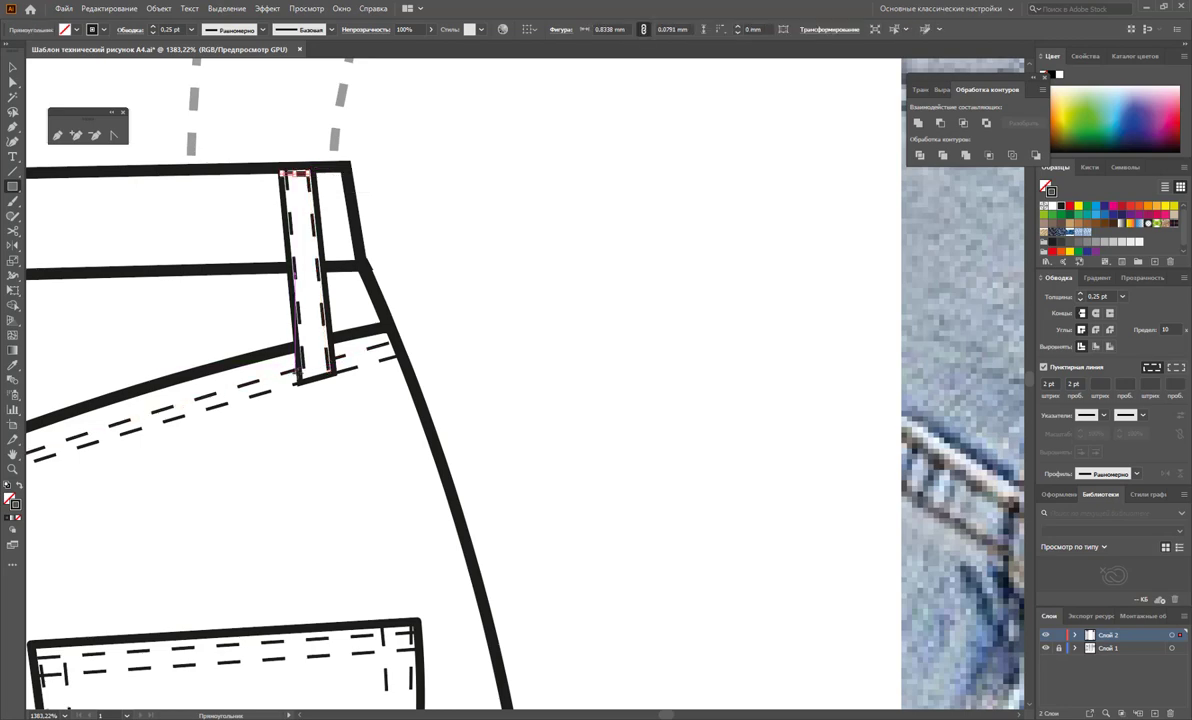
left_click_drag(315, 374, 356, 358)
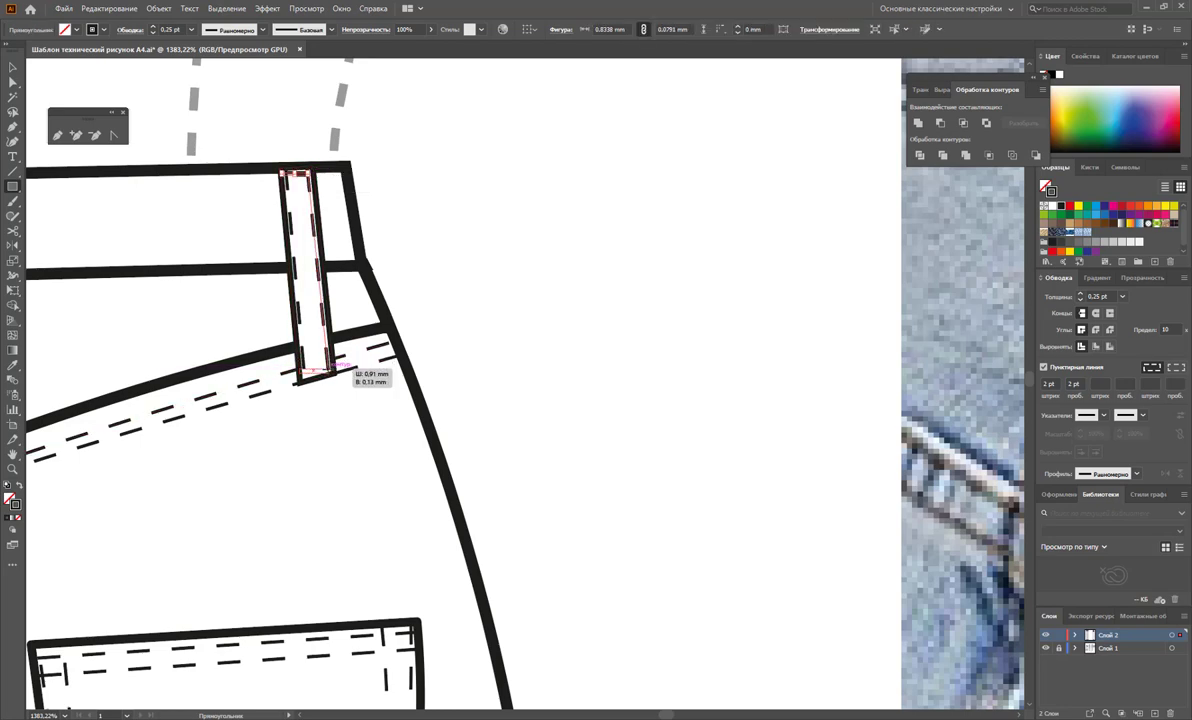
left_click_drag(331, 366, 331, 374)
Step: Nudge the bottom bar into place and set the selected outline to solid 0.5 pt
left_click(14, 66)
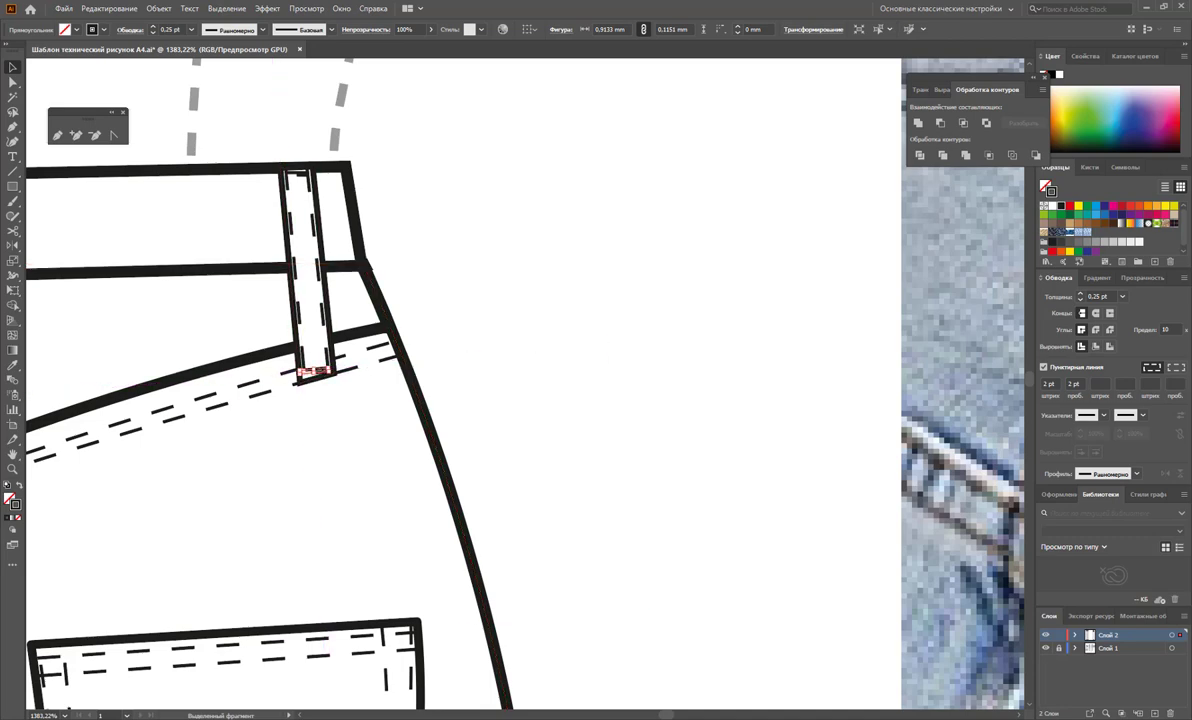
left_click_drag(315, 373, 320, 368)
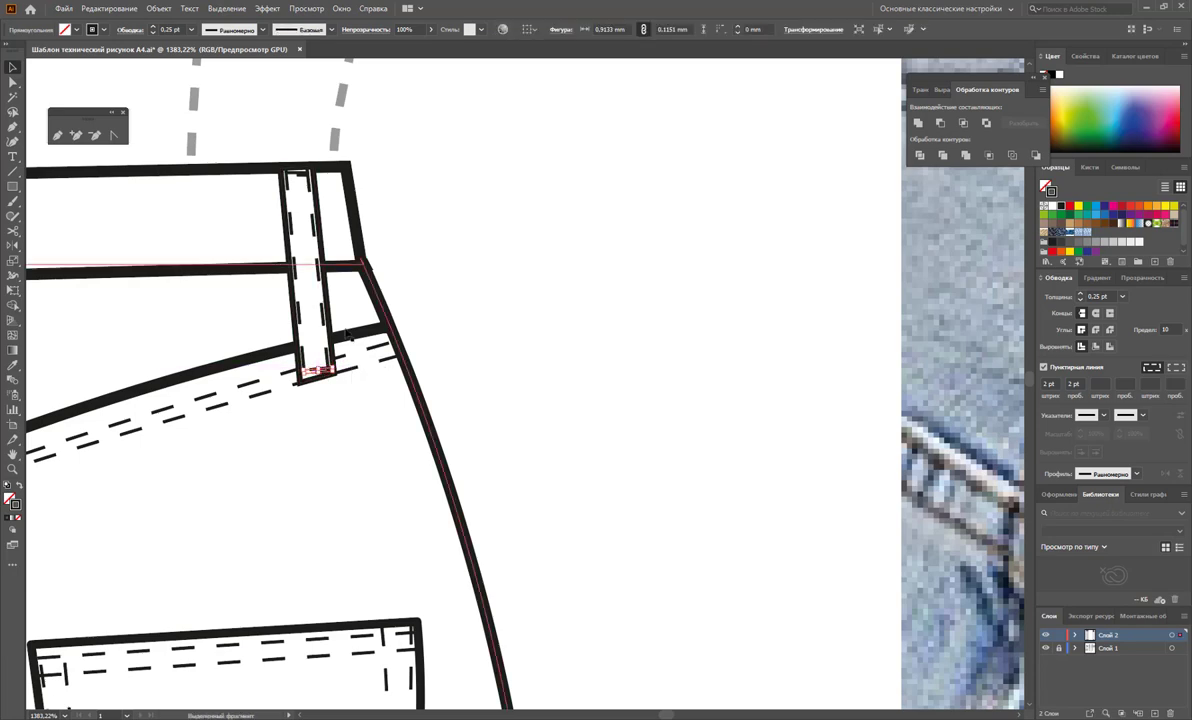
left_click(305, 200, "shift")
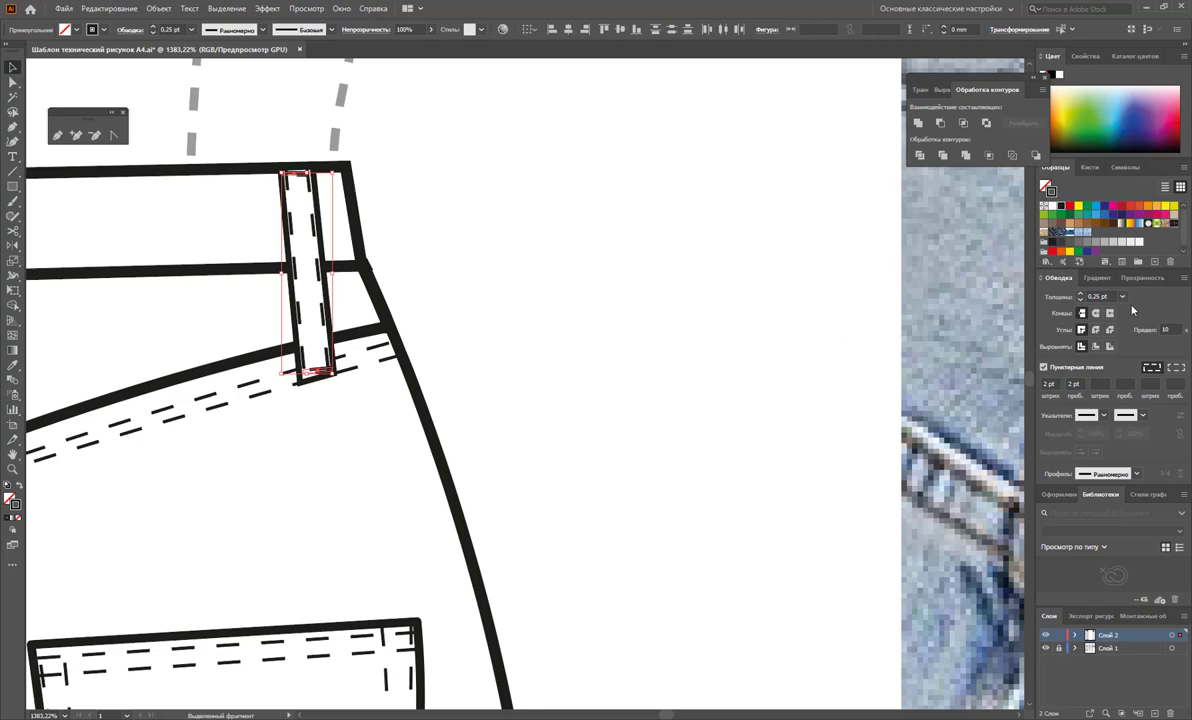
left_click(1044, 367)
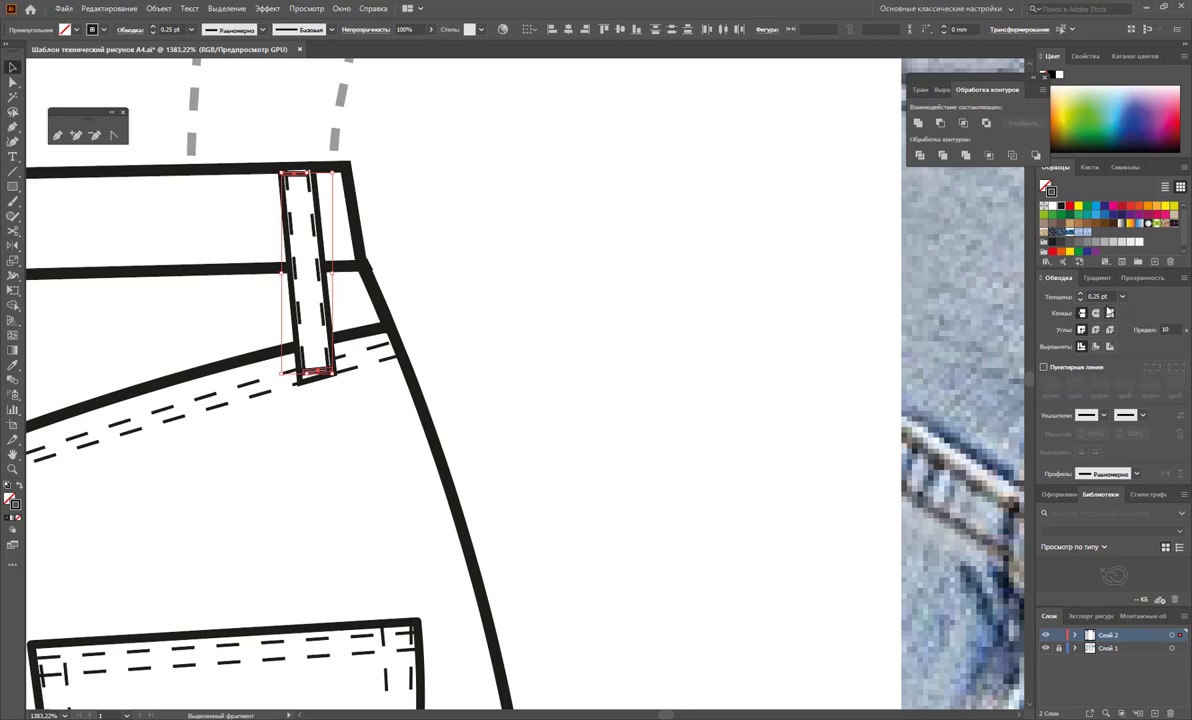
left_click(1122, 296)
left_click(1137, 323)
left_click(716, 356)
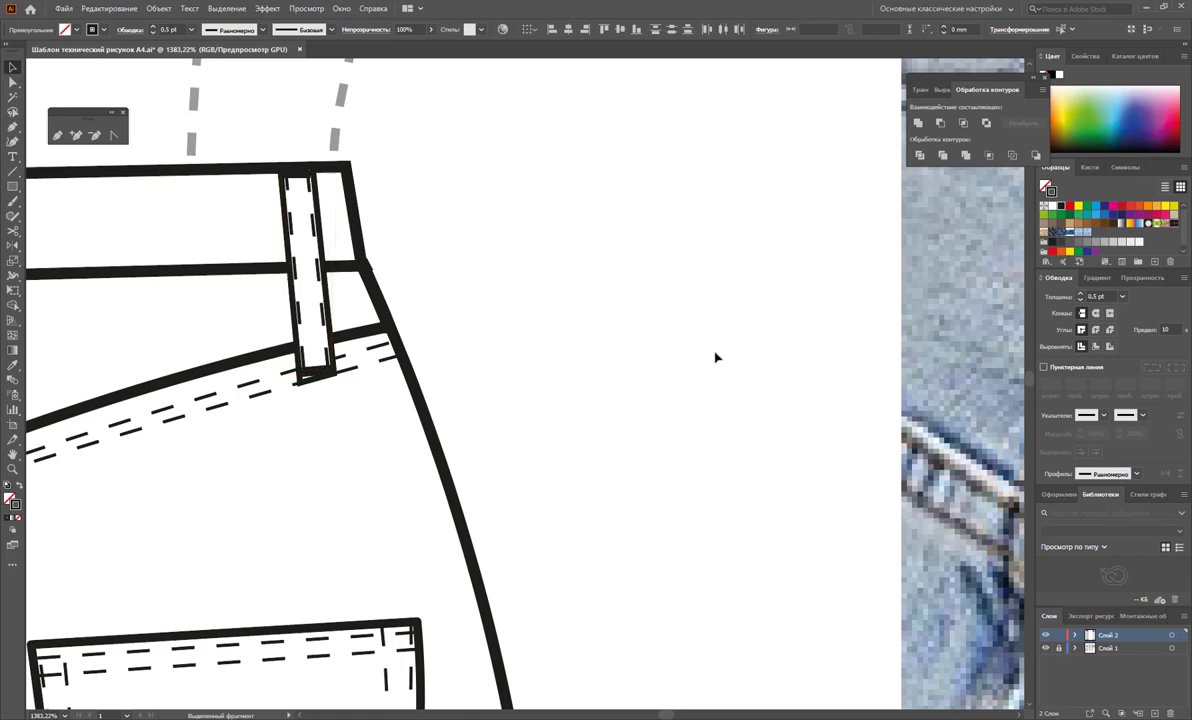
Step: Zoom out and select the back-view half leg with its pocket
key("z")
left_click(159, 437, "alt")
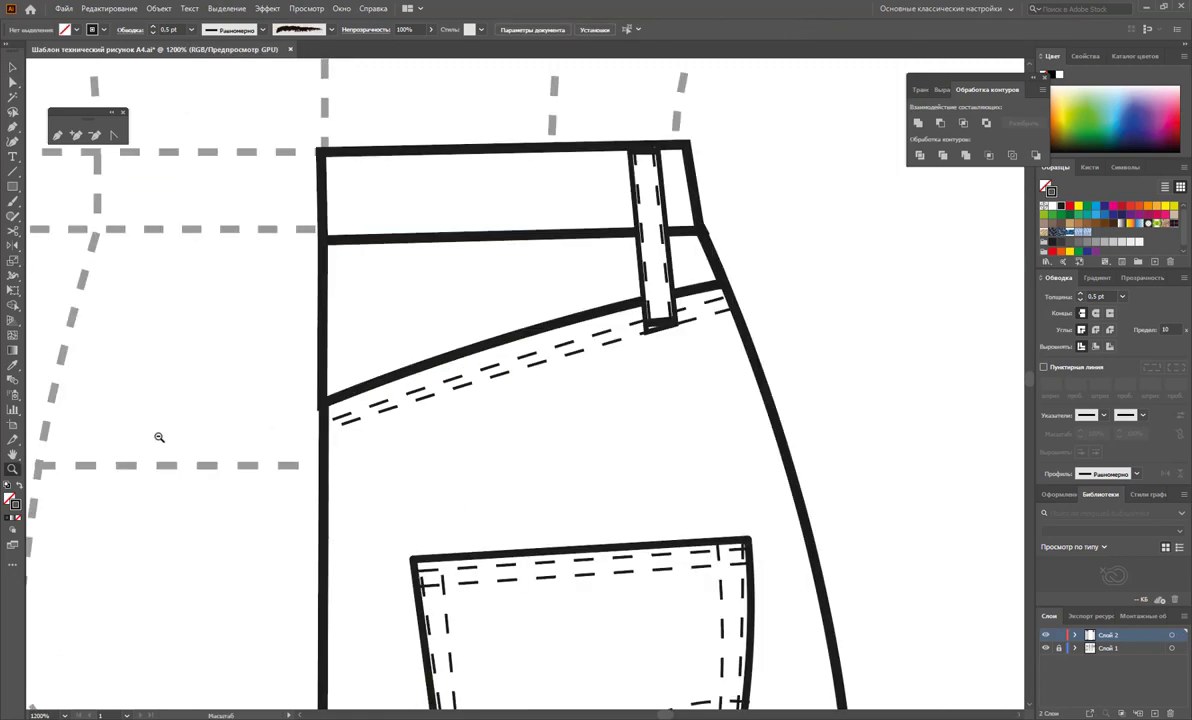
left_click(451, 372, "alt")
left_click(545, 430, "alt")
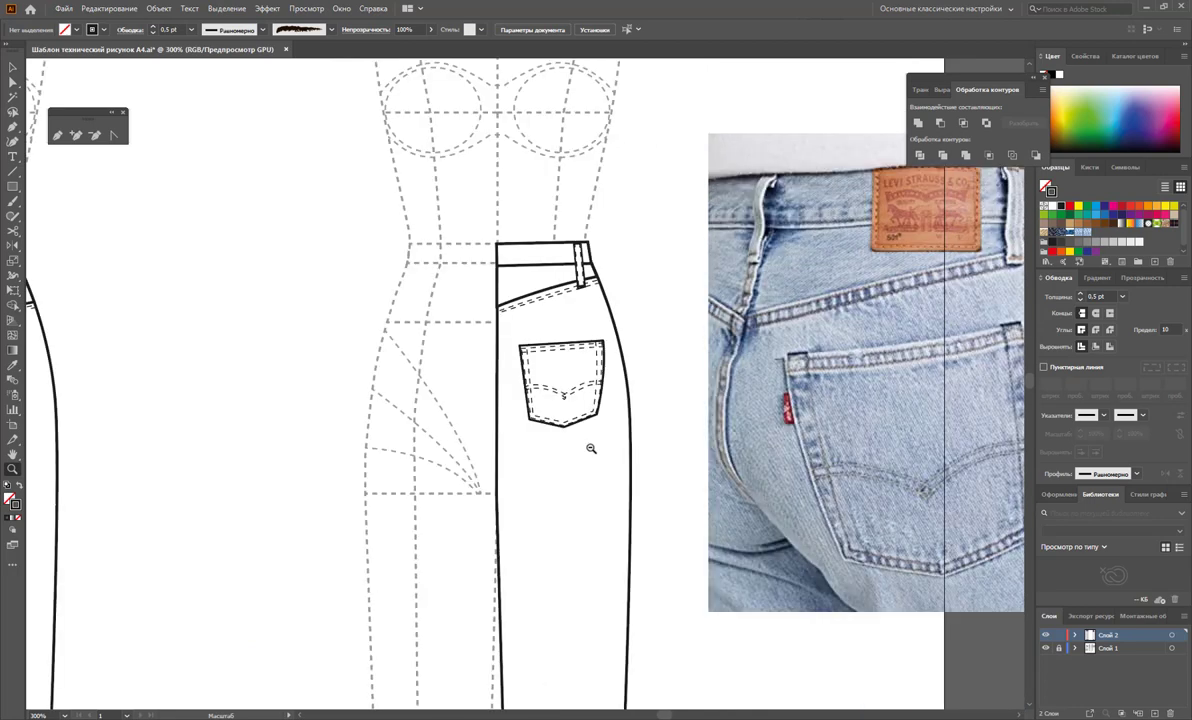
left_click(514, 493, "alt")
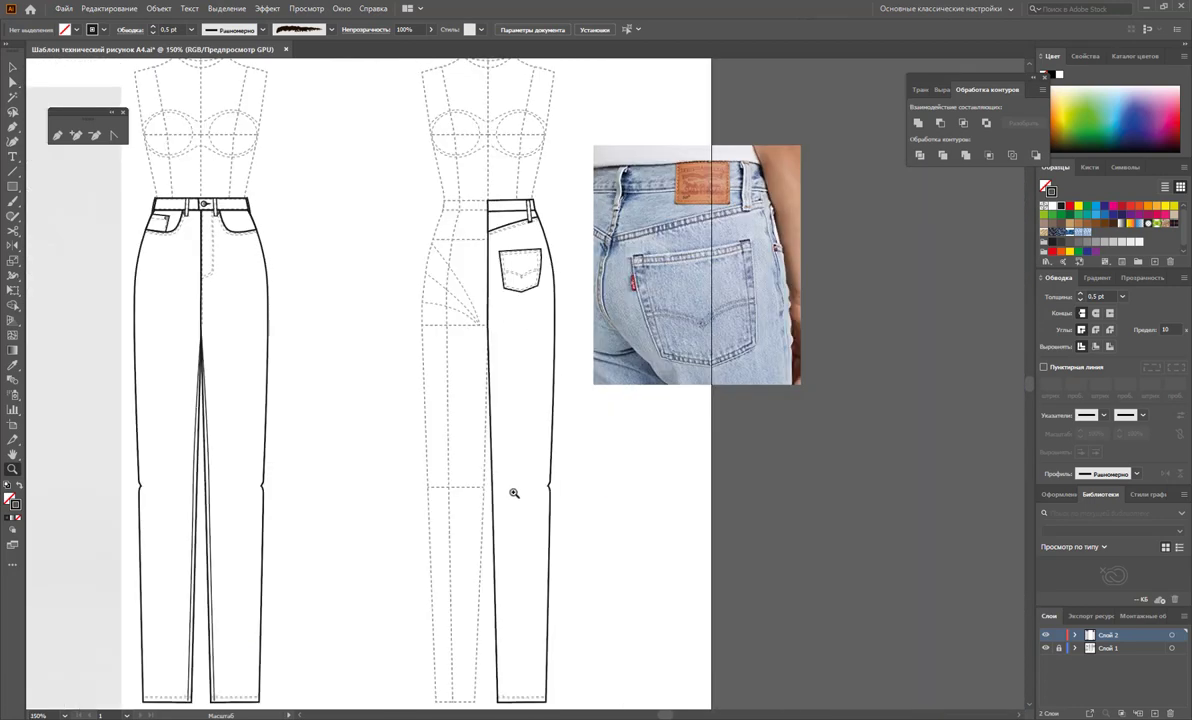
scroll(514, 493, "down", 2)
left_click(14, 69)
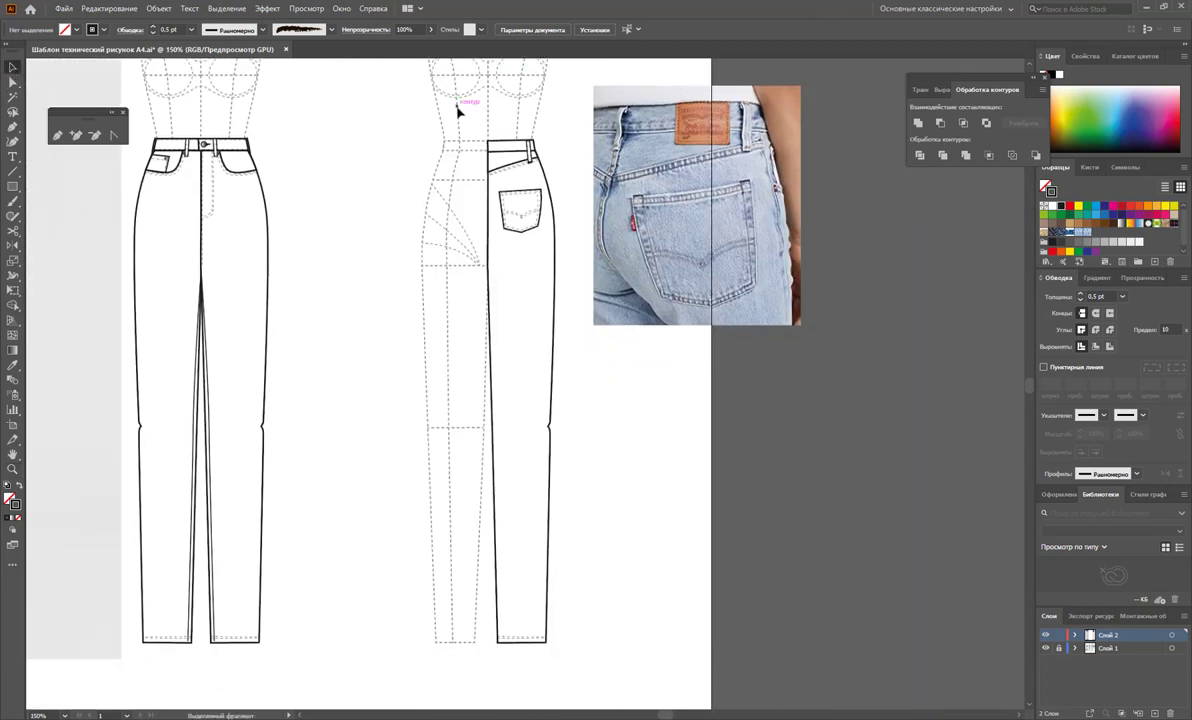
left_click_drag(458, 112, 566, 638)
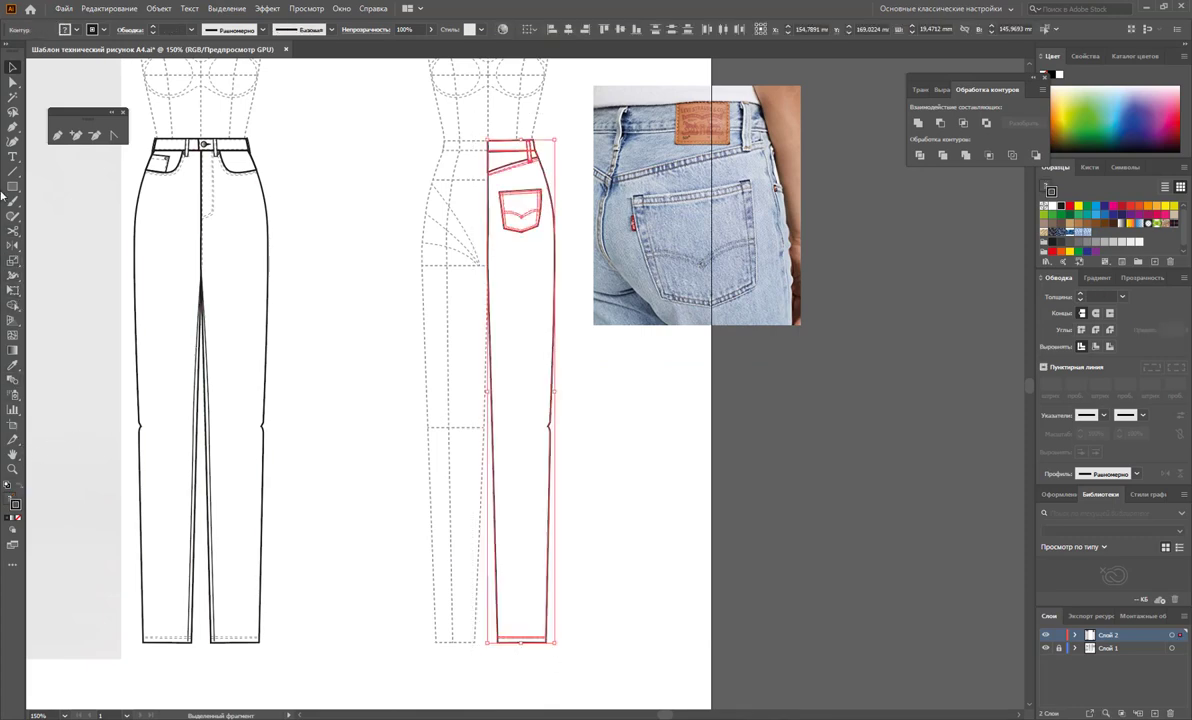
Step: Reflect a vertical copy of the back half, then zoom in on the waist and pockets
left_click(13, 244)
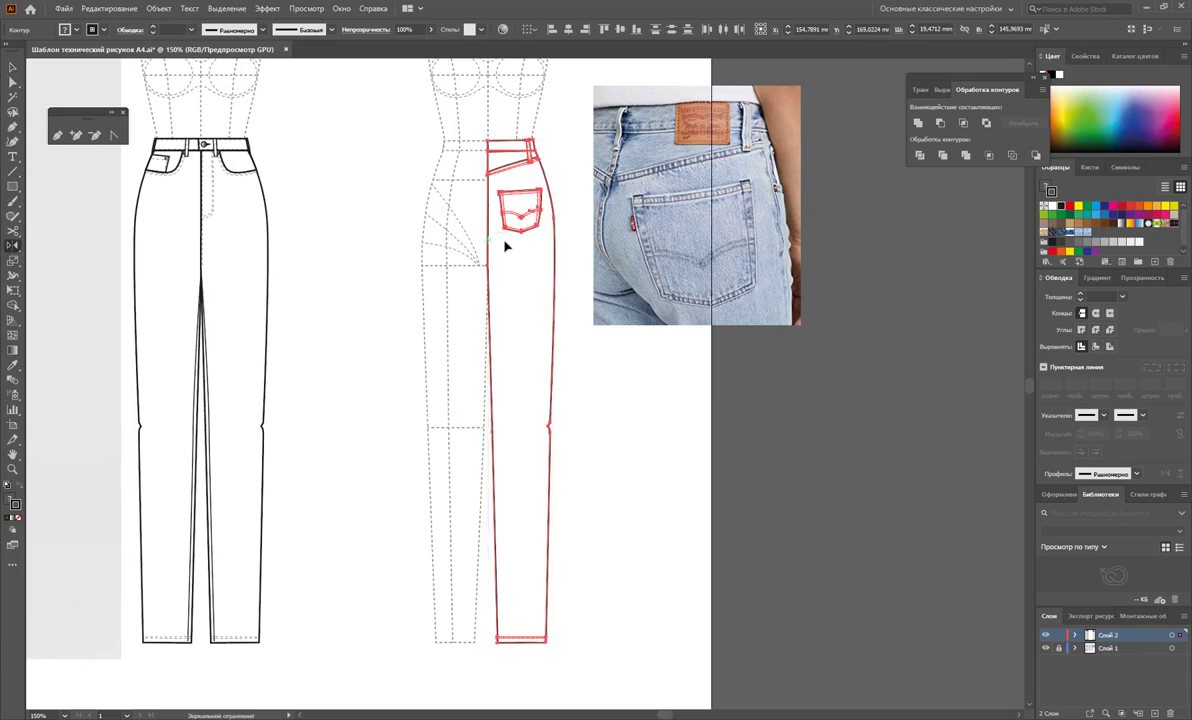
left_click_drag(505, 246, 436, 240)
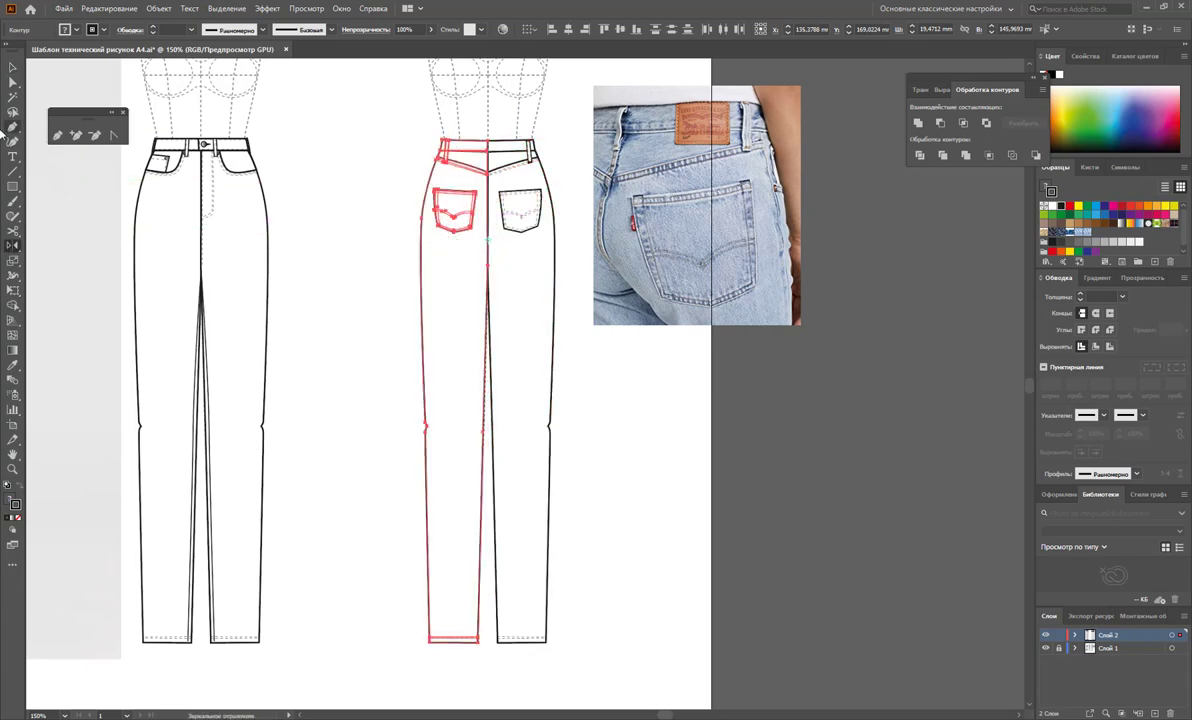
left_click(12, 68)
left_click(266, 210)
scroll(470, 280, "up", 1)
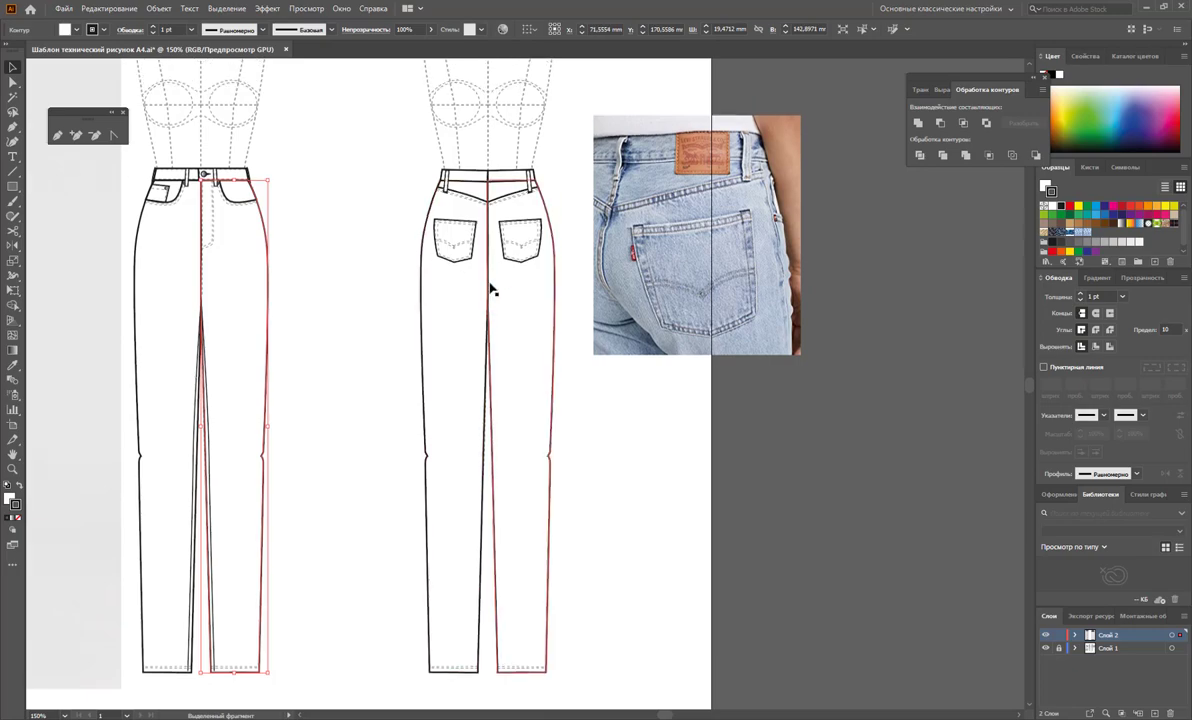
left_click(579, 351)
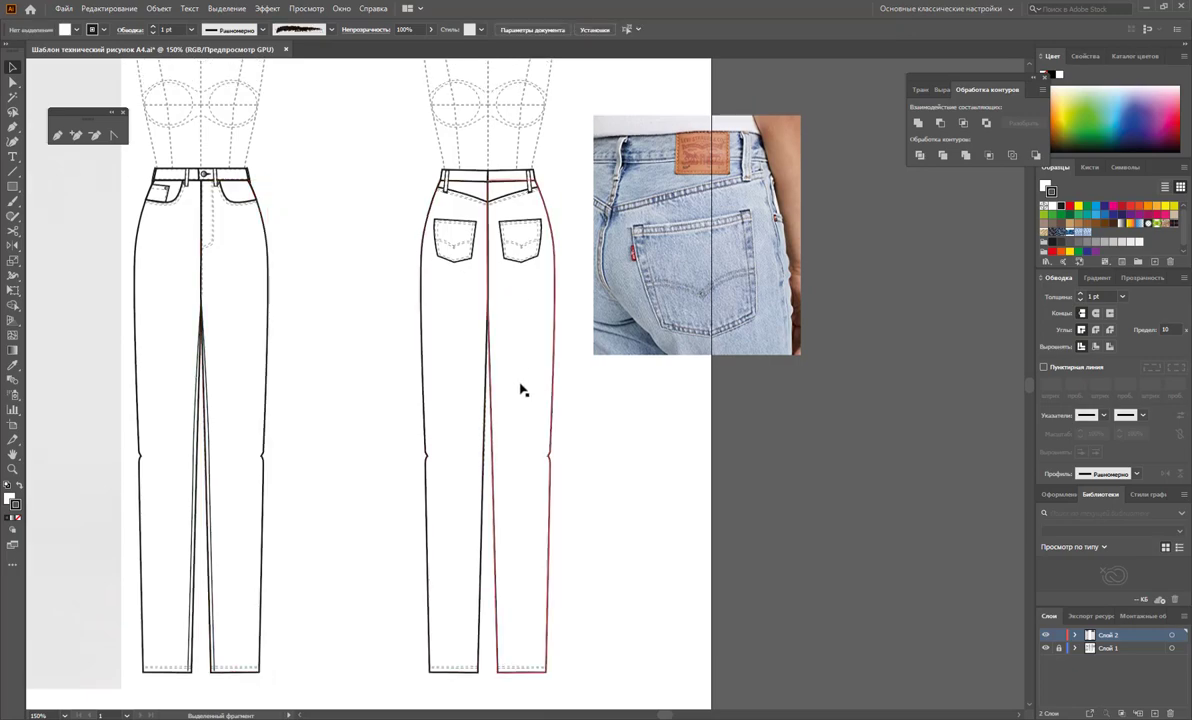
left_click(12, 468)
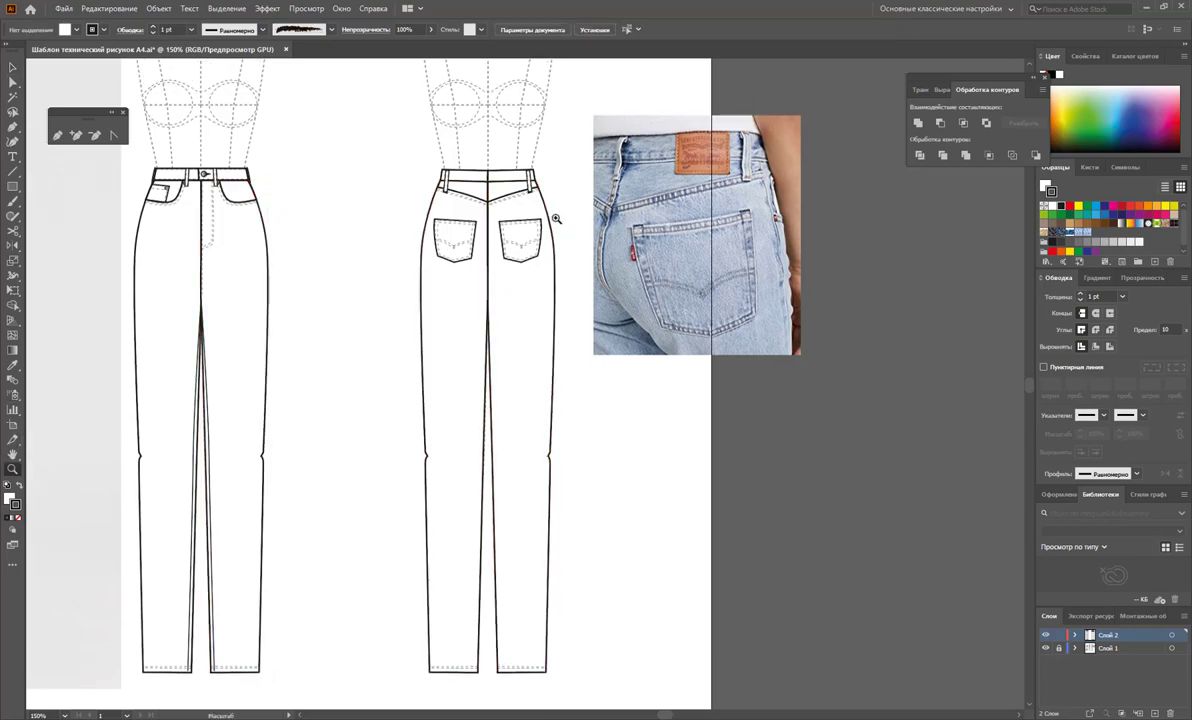
left_click_drag(556, 218, 761, 464)
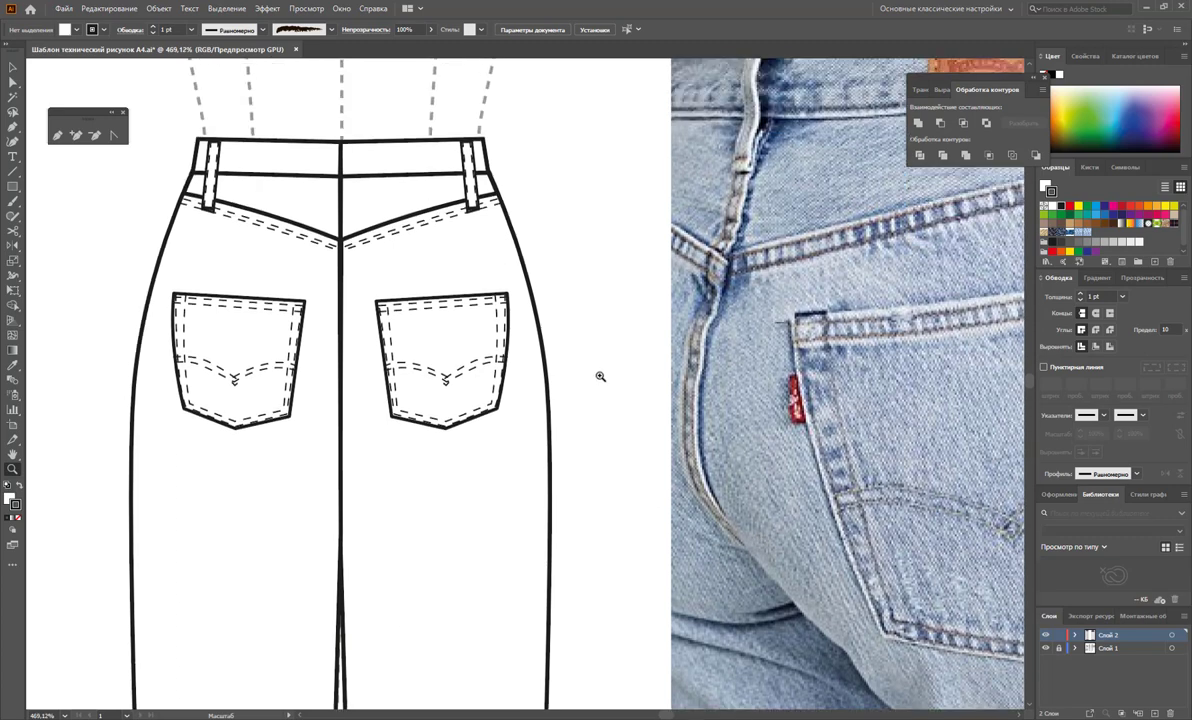
Step: Draw a pen line straight across the top edge of the back waistband
scroll(600, 376, "up", 5)
left_click(12, 66)
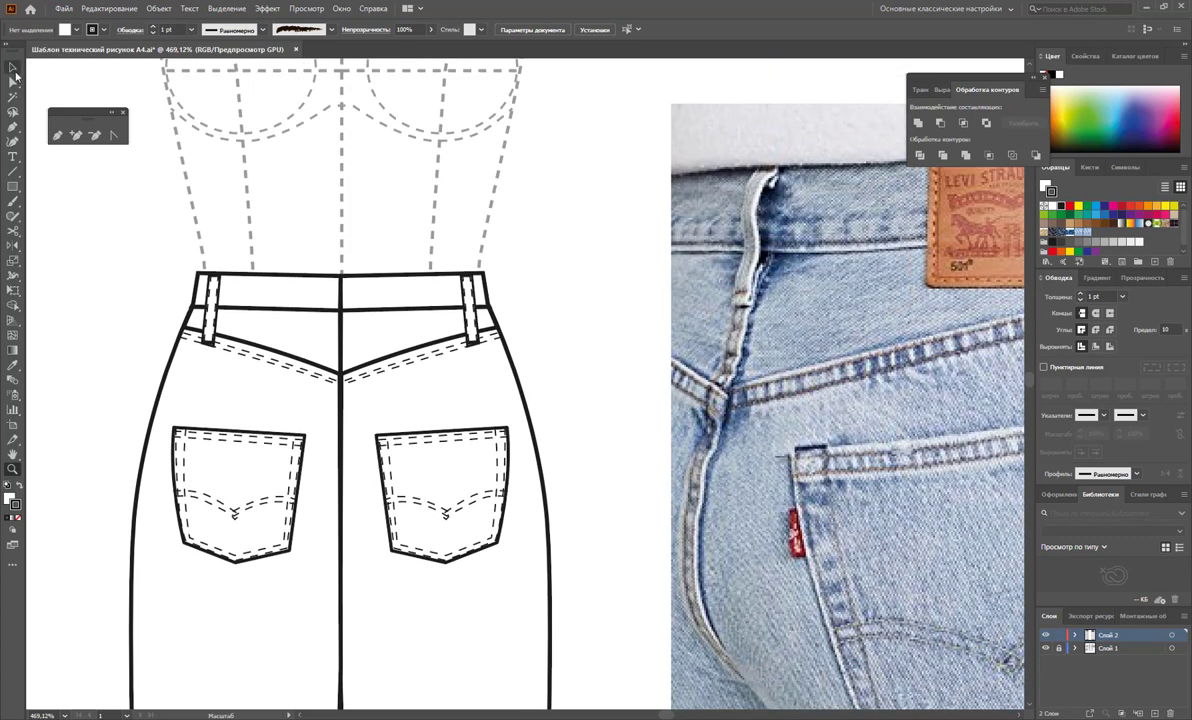
left_click(324, 291)
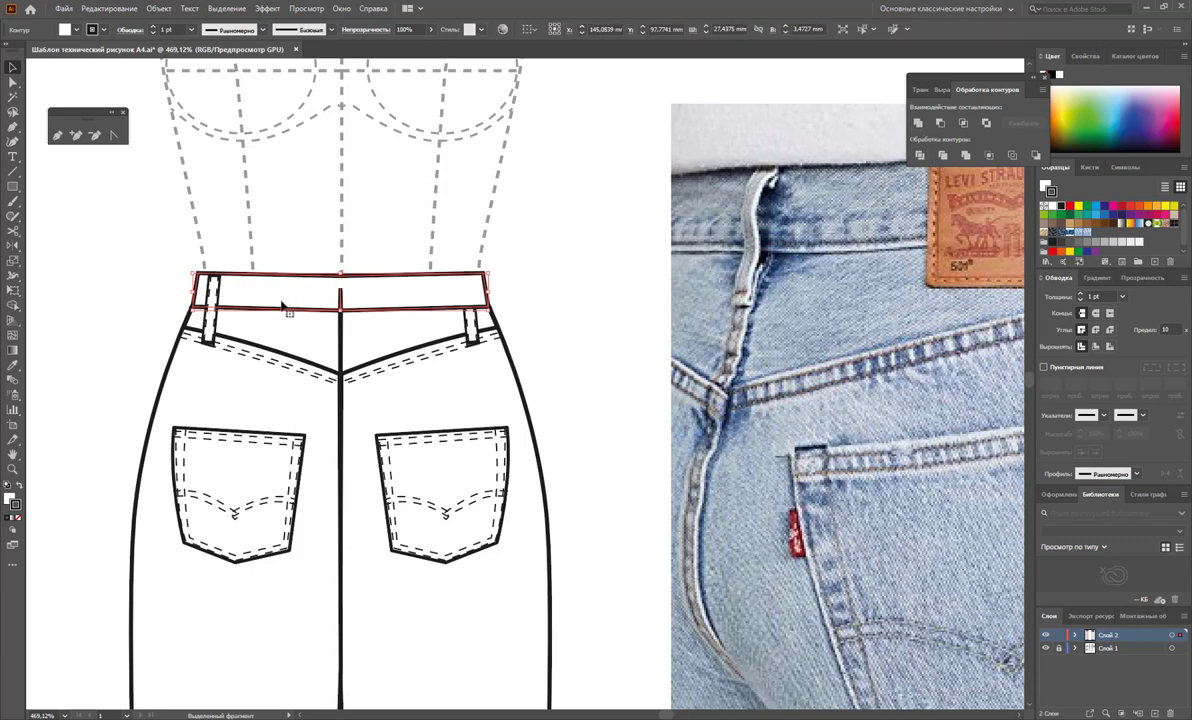
left_click(94, 134)
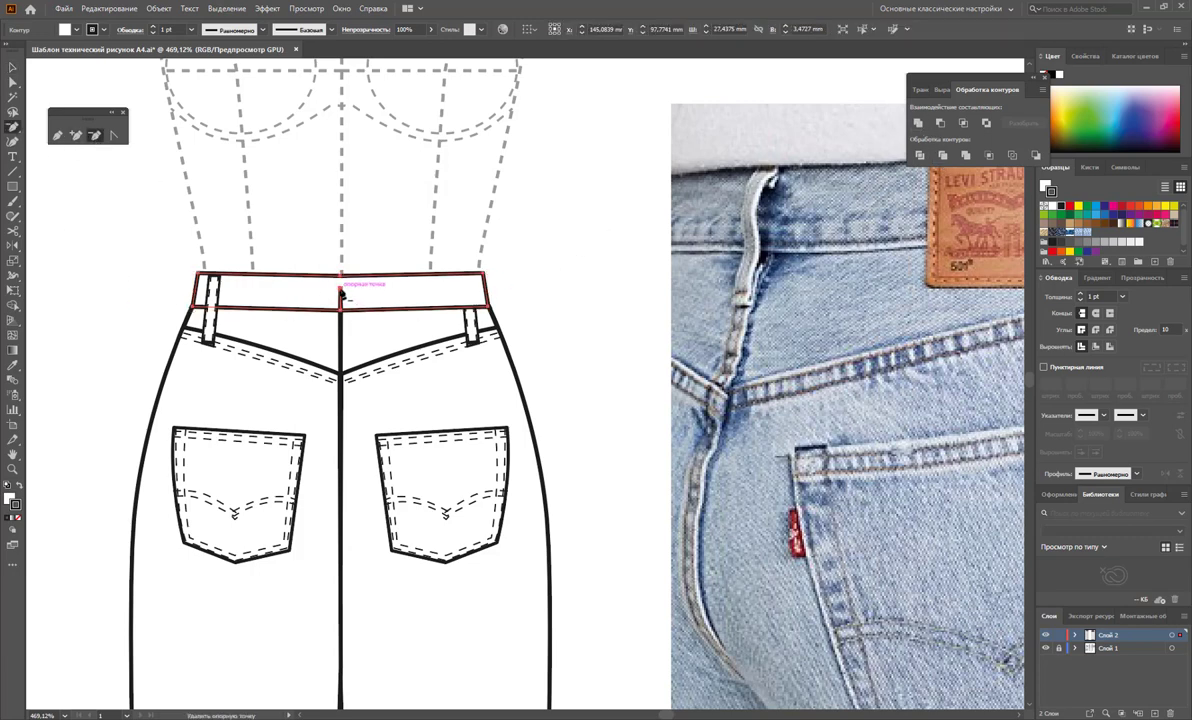
left_click(13, 67)
left_click(237, 101)
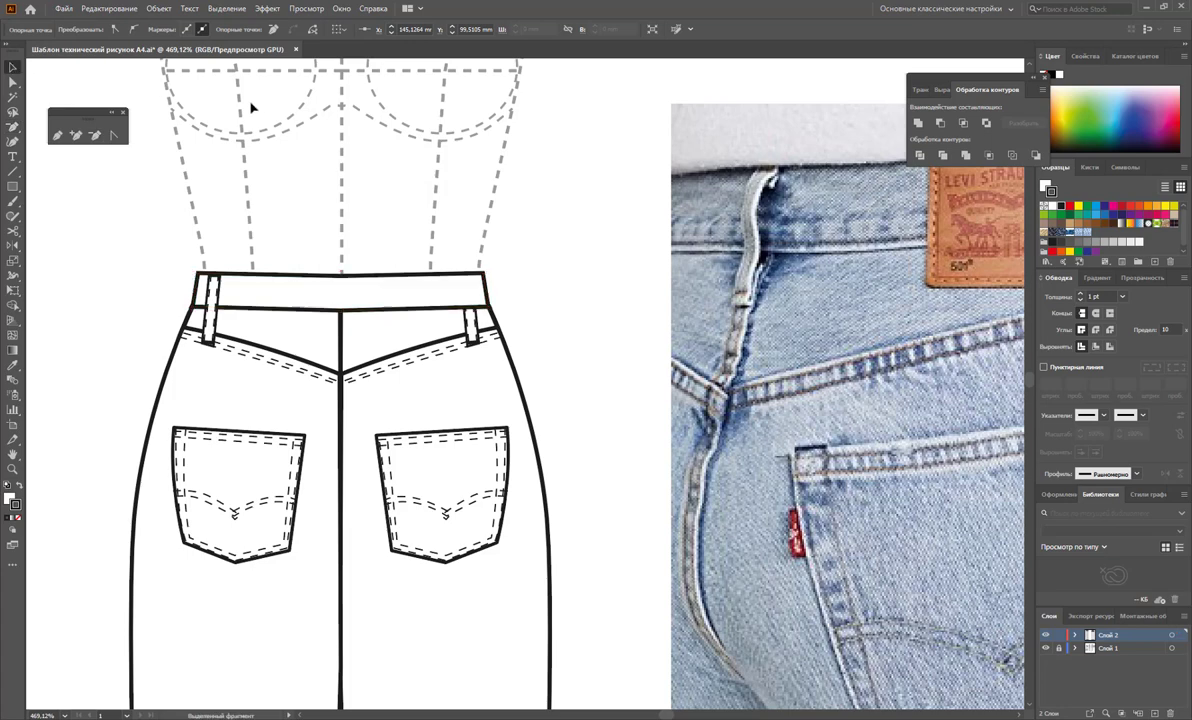
left_click(57, 138)
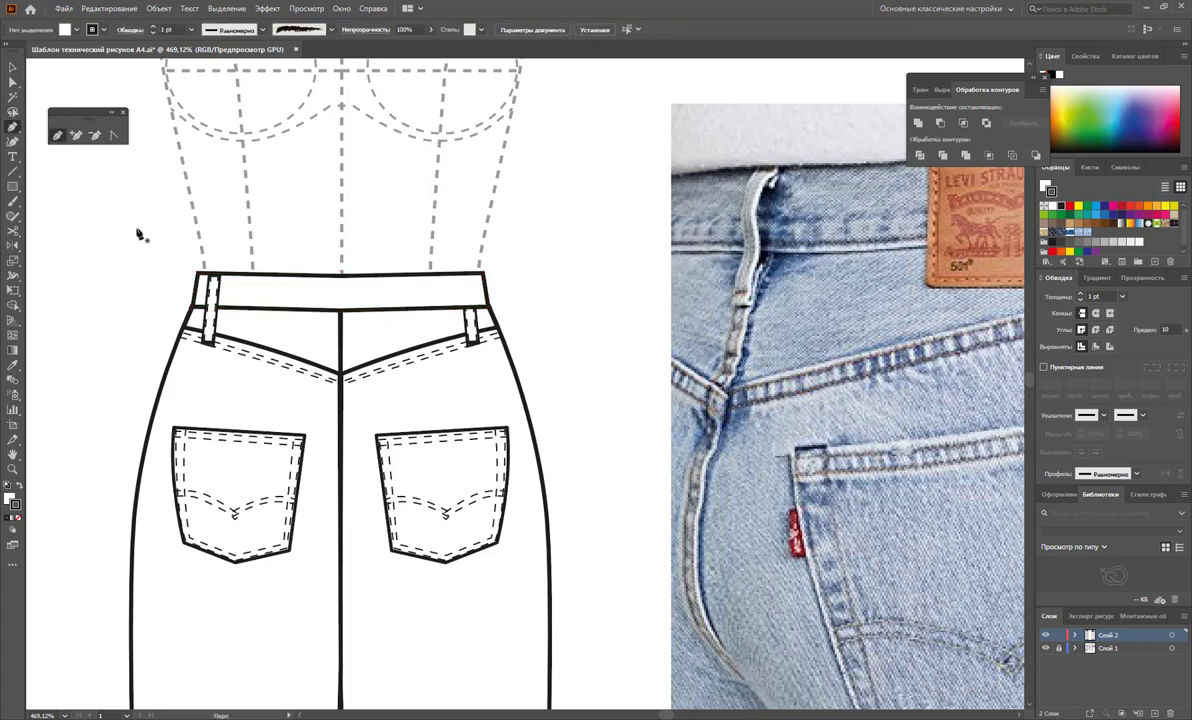
left_click(197, 274)
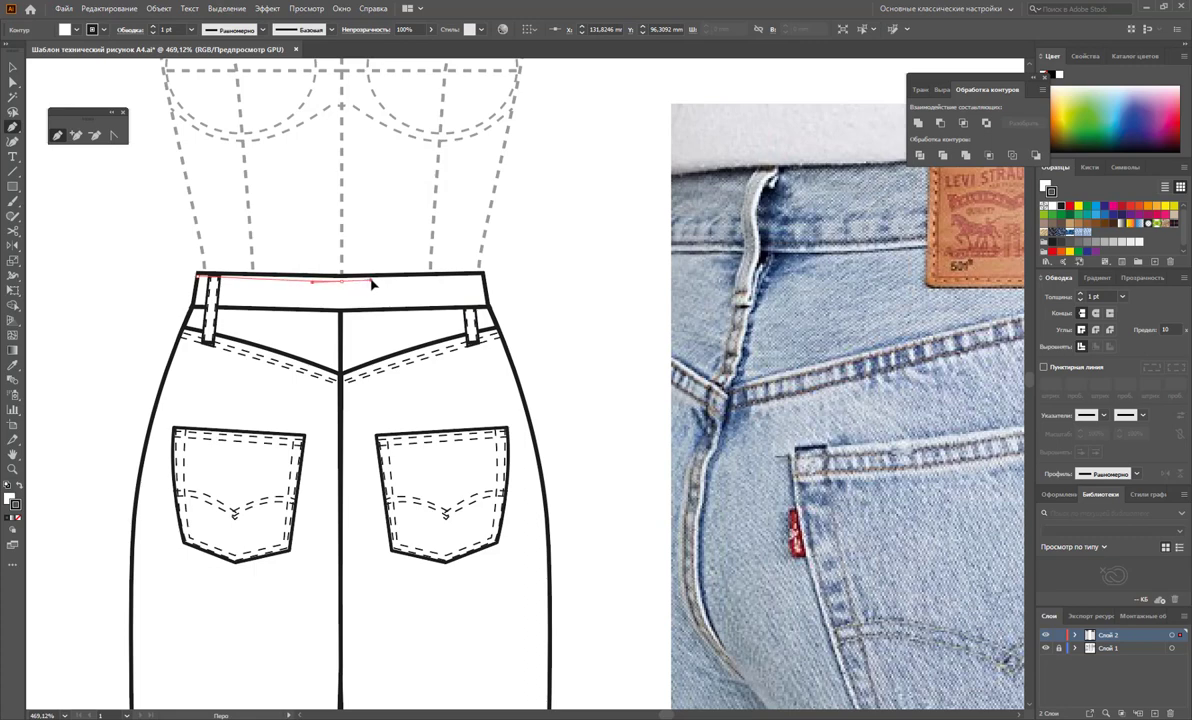
left_click(483, 274)
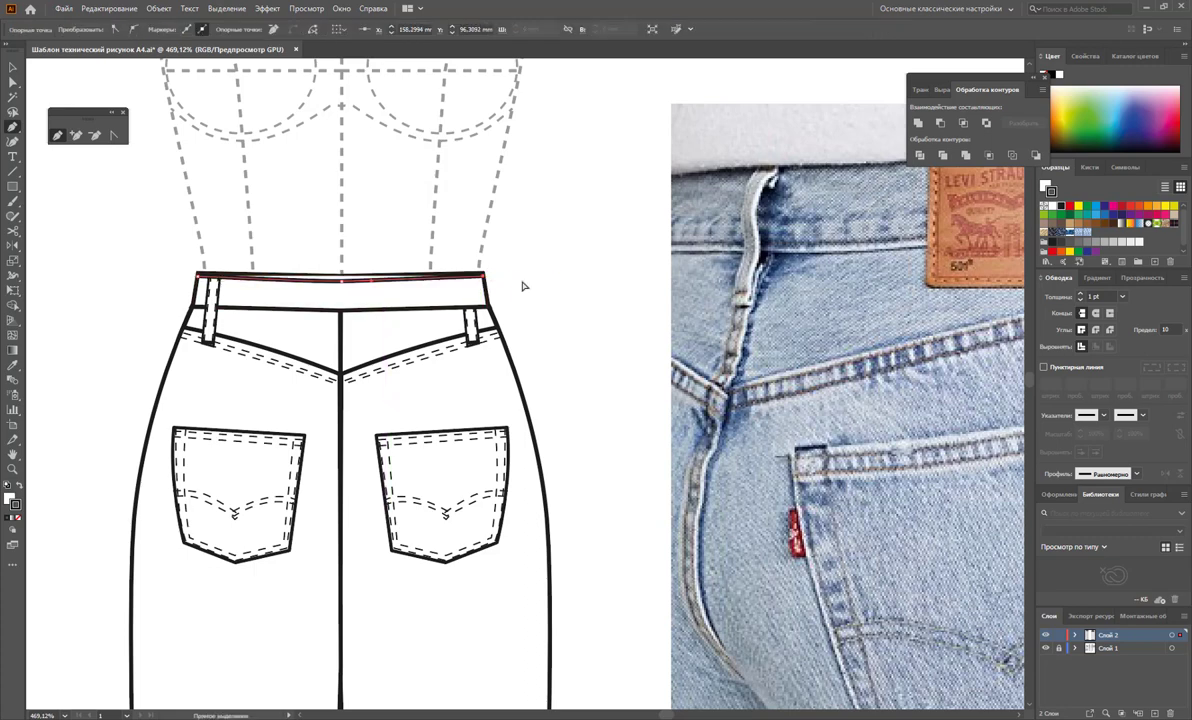
left_click(524, 285, "ctrl")
Step: Set the waistband path's fill to None
key("a")
left_click(292, 275)
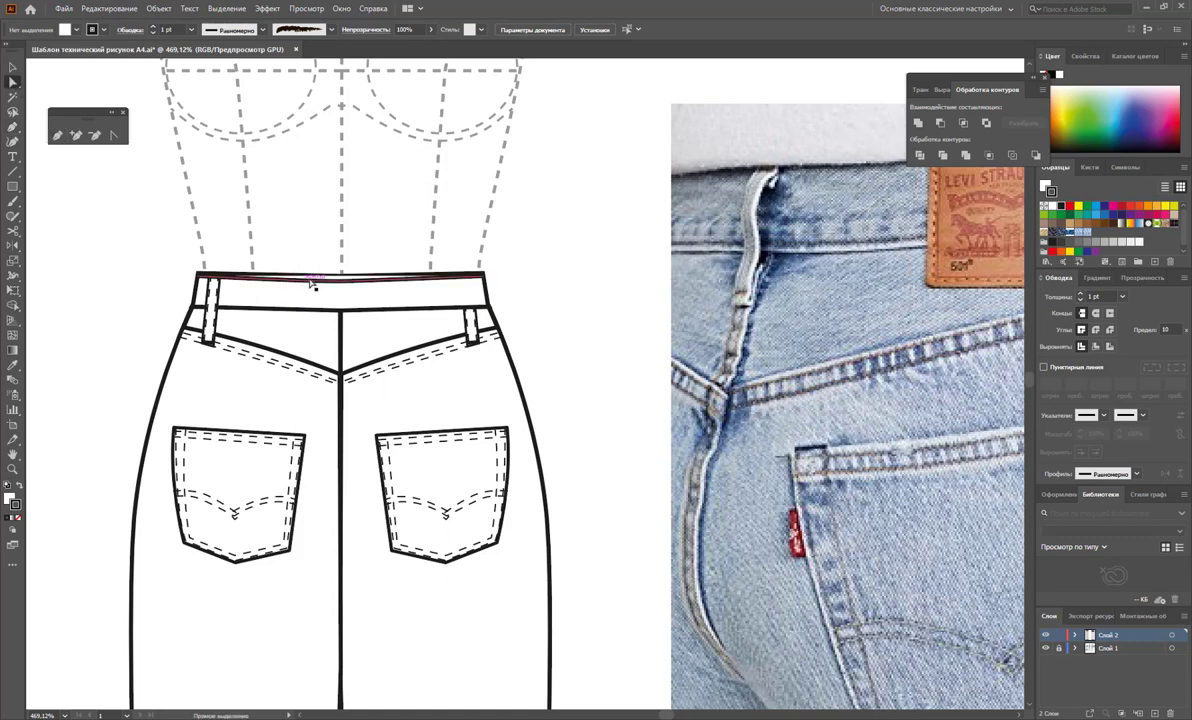
left_click(309, 286)
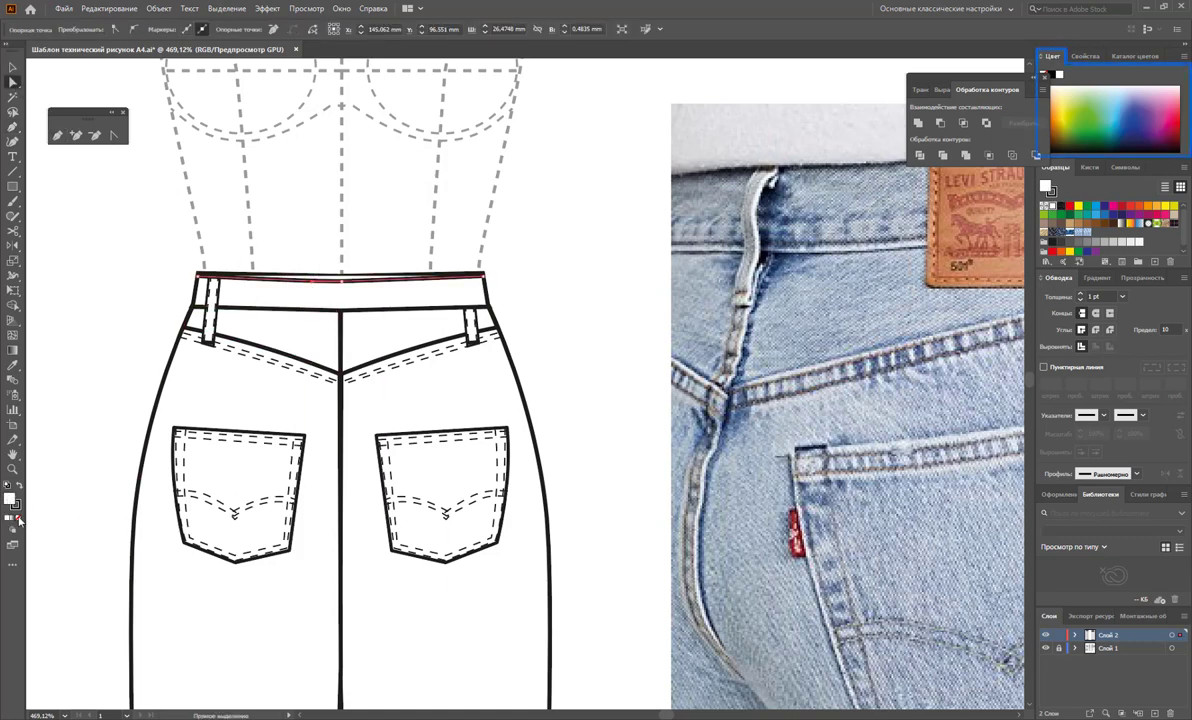
left_click(18, 519)
left_click(601, 332)
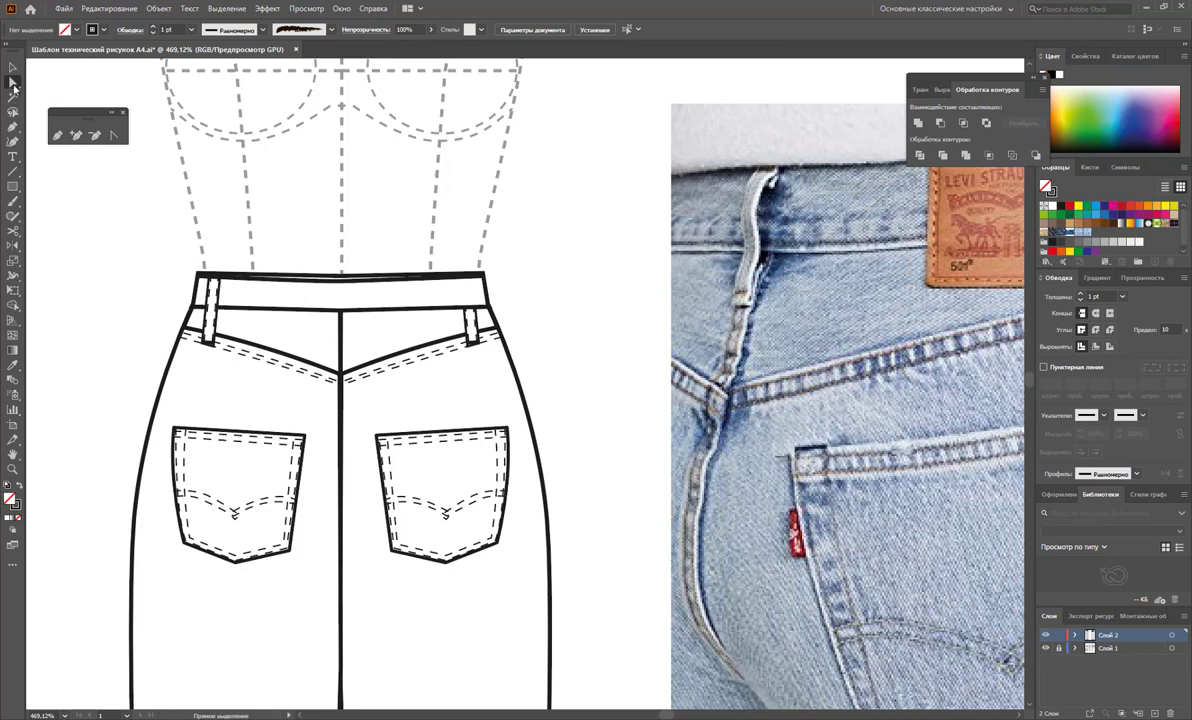
Step: Draw a second line across the waistband from its left end to the right
left_click(57, 136)
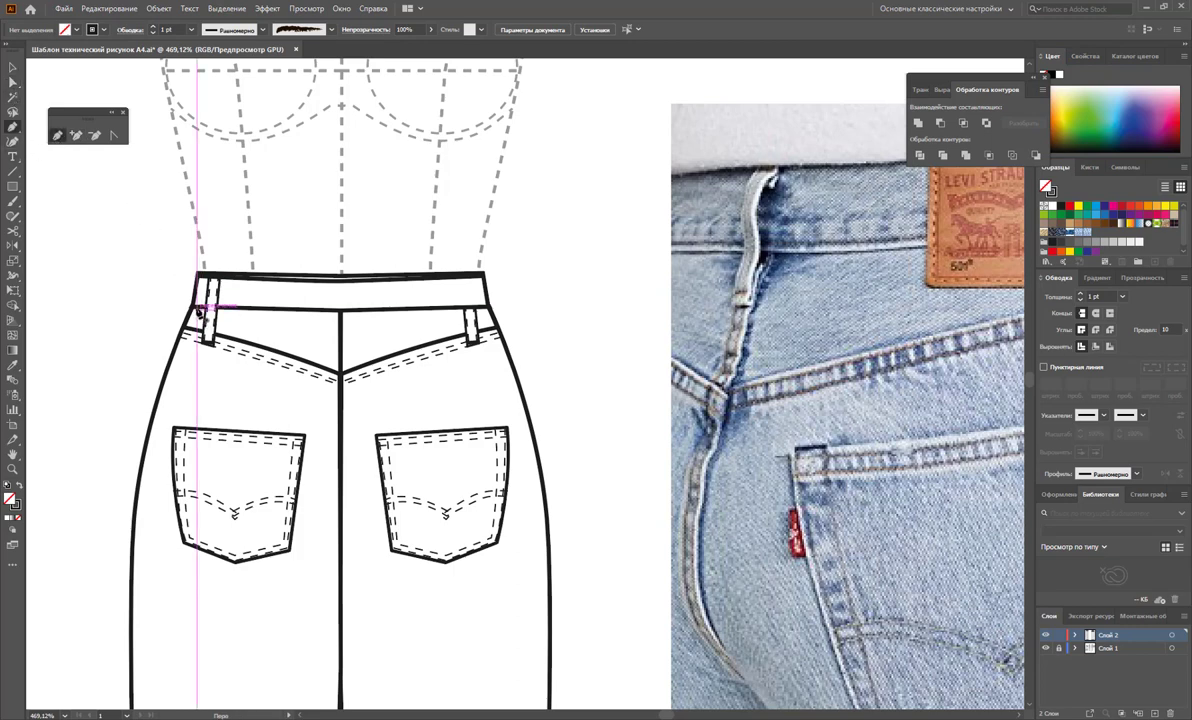
left_click(193, 303)
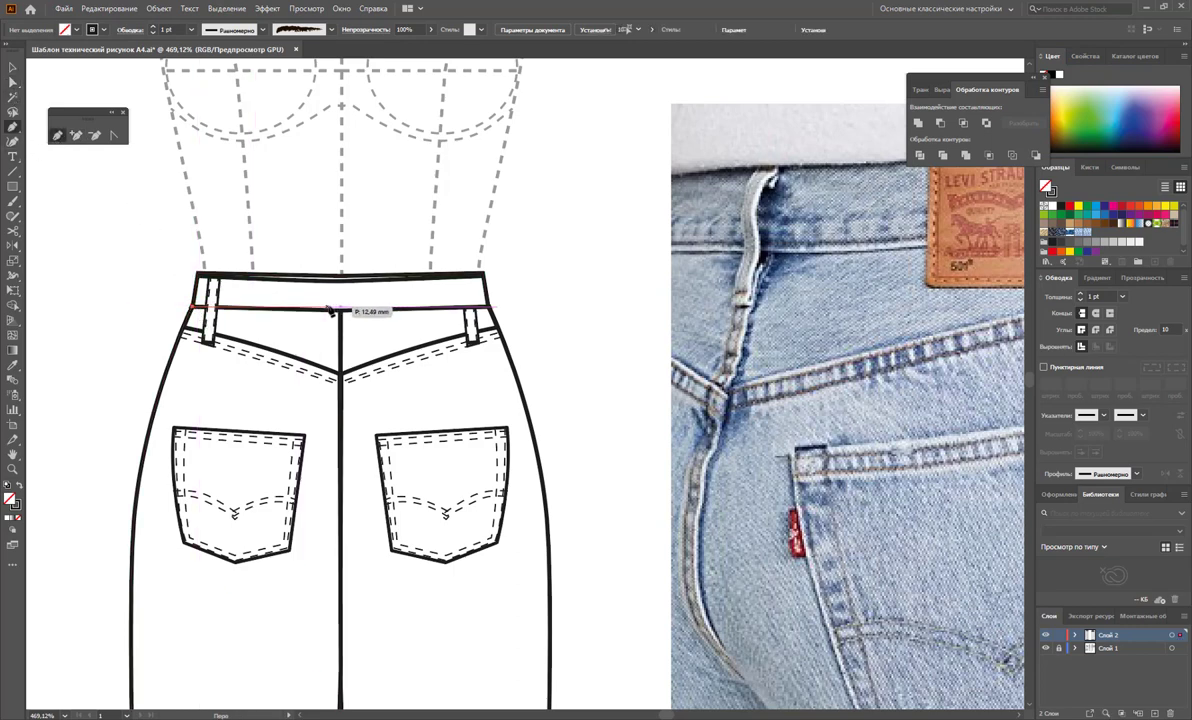
left_click(184, 560, "ctrl")
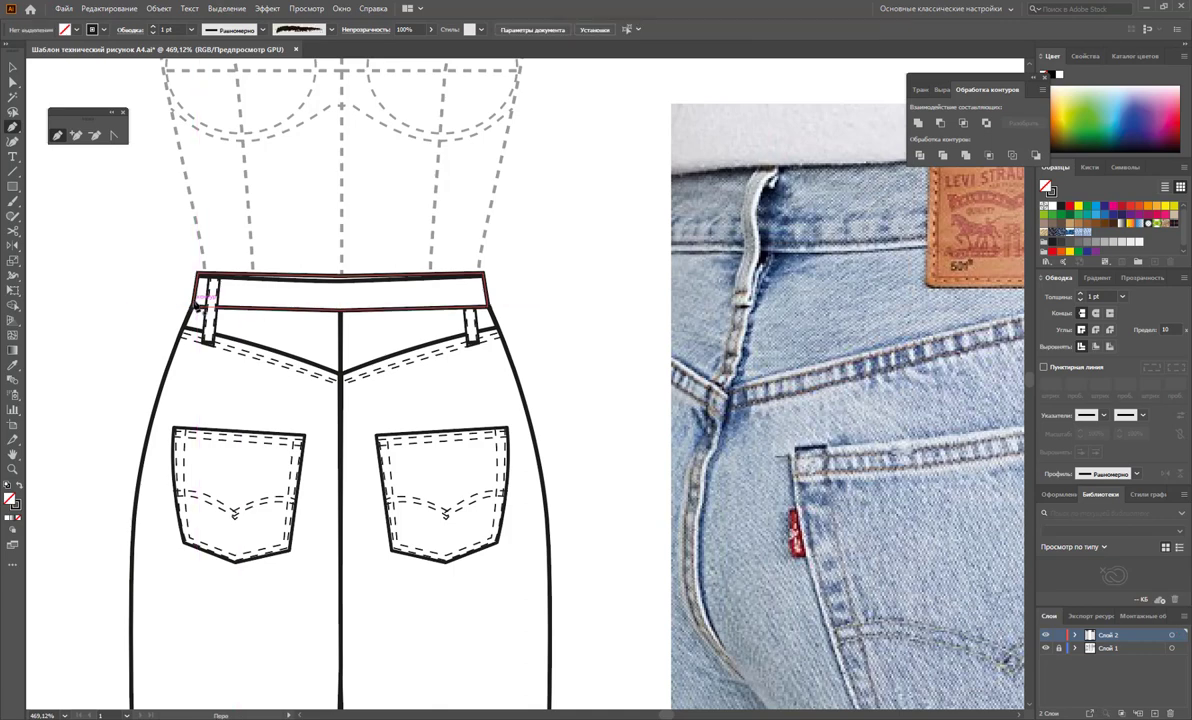
left_click(193, 303)
left_click(337, 300)
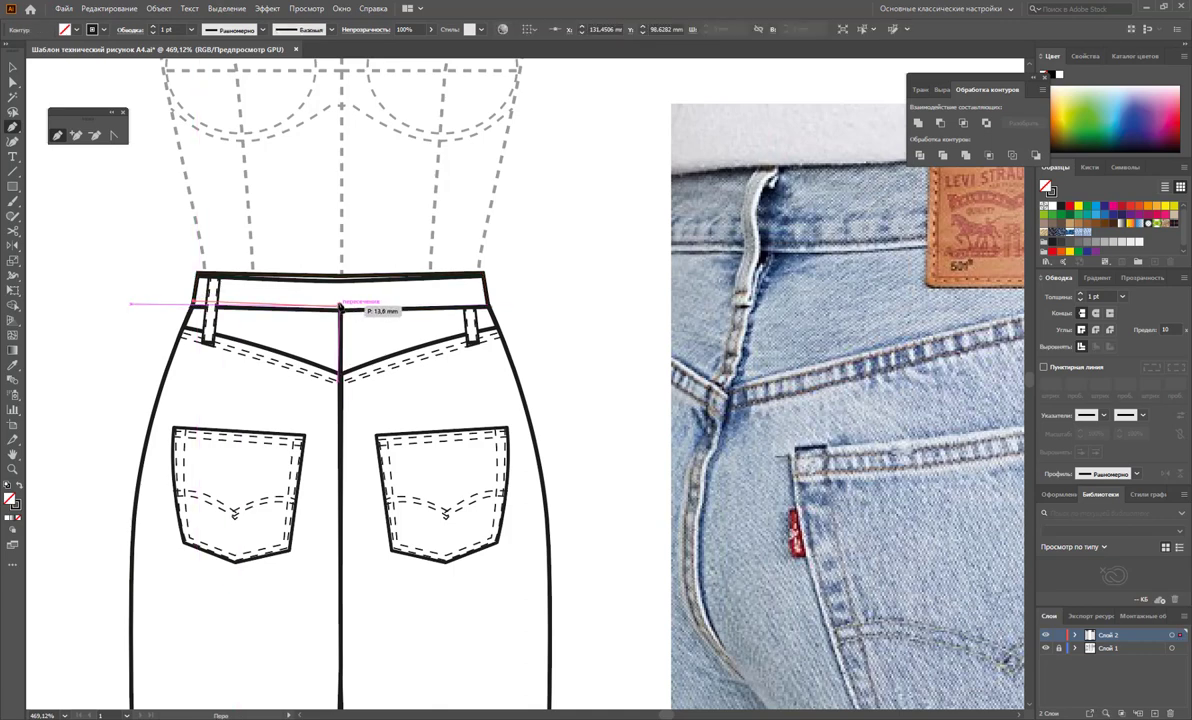
left_click(488, 300)
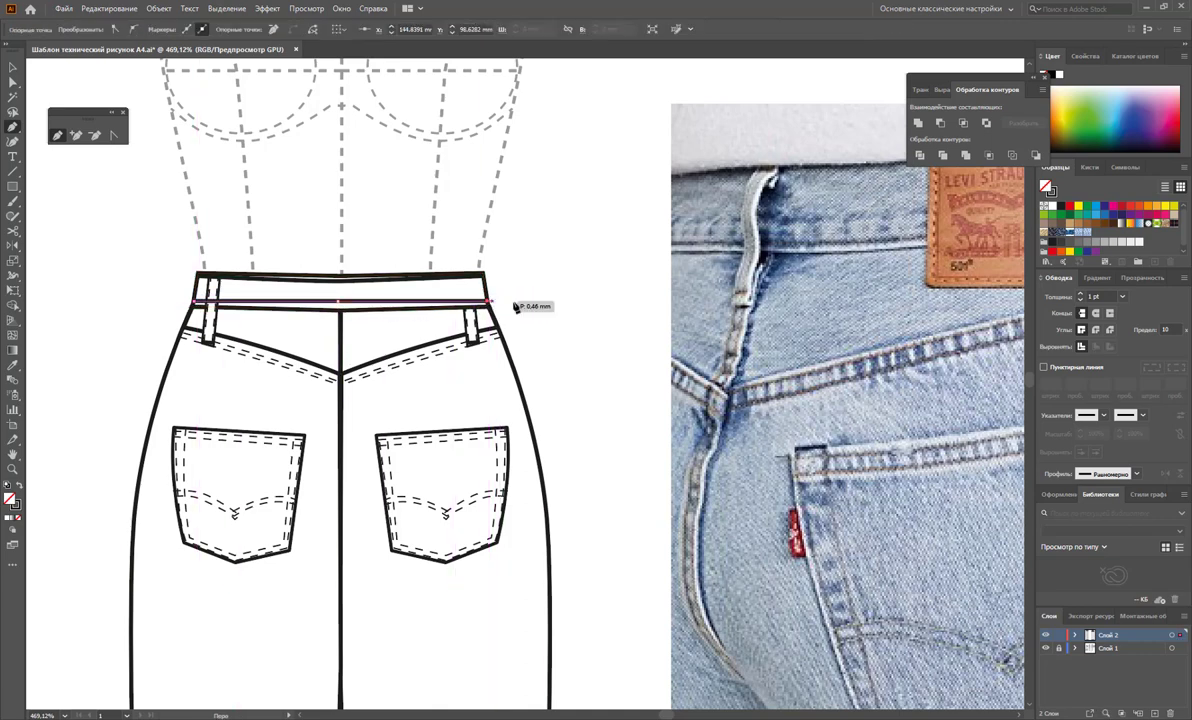
left_click(414, 400, "ctrl")
Step: Shift the new waistband line slightly into position and select it
left_click(12, 82)
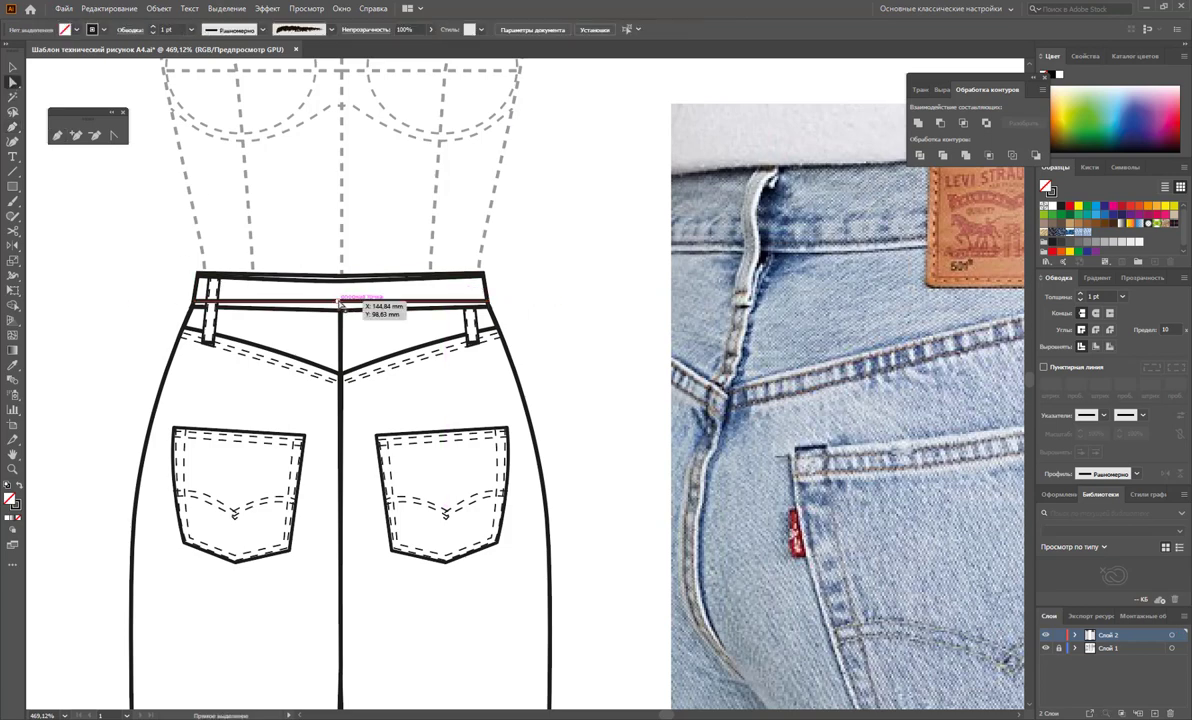
left_click_drag(339, 304, 342, 308)
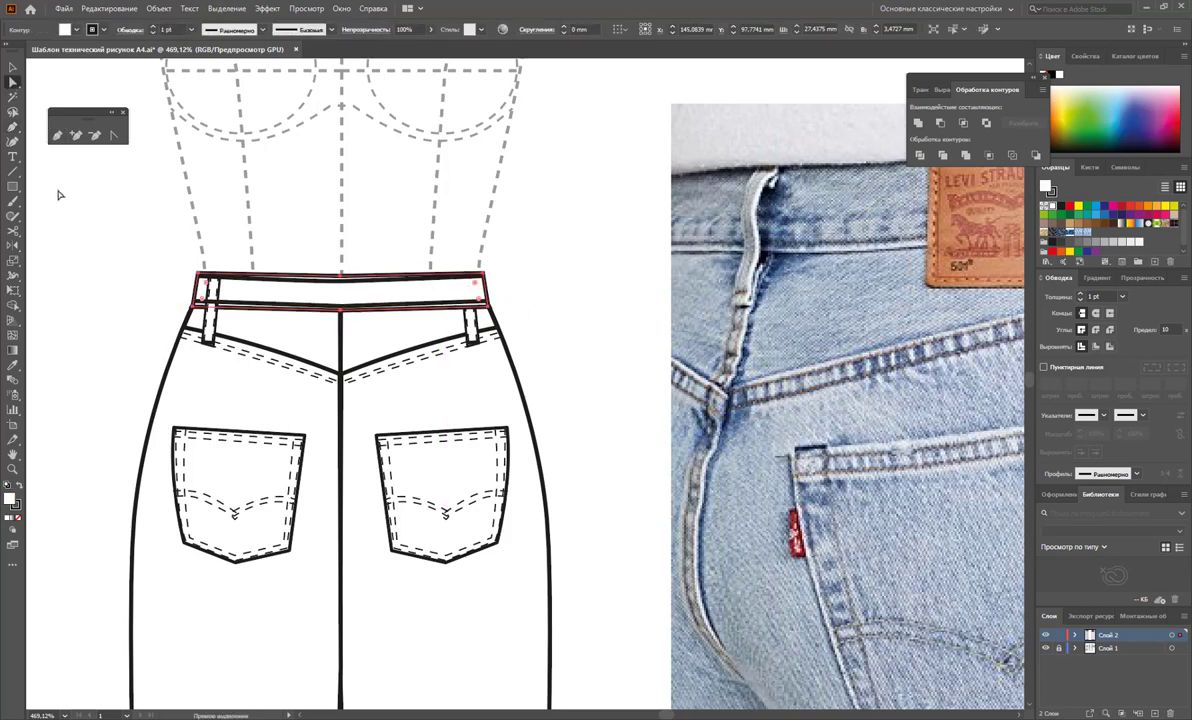
left_click(13, 67)
left_click(381, 310)
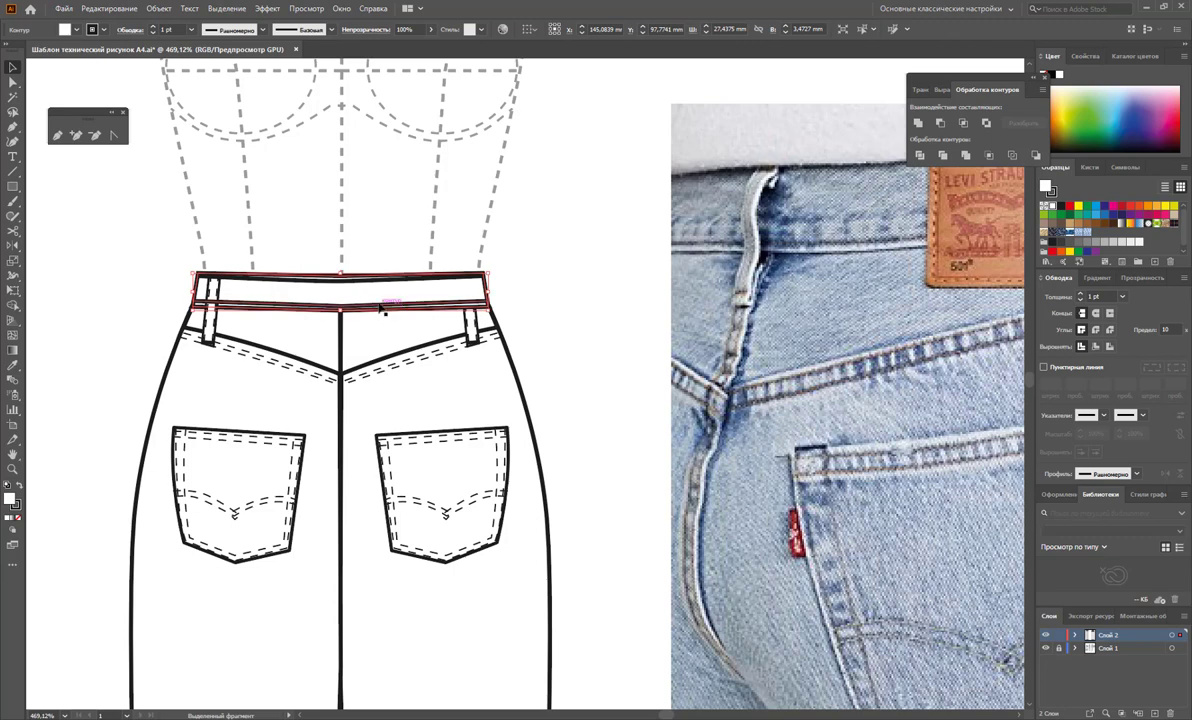
left_click(364, 278)
Step: Apply the dashed 0.25 pt stitch style to the line and select the waistband's bottom edge
left_click(14, 369)
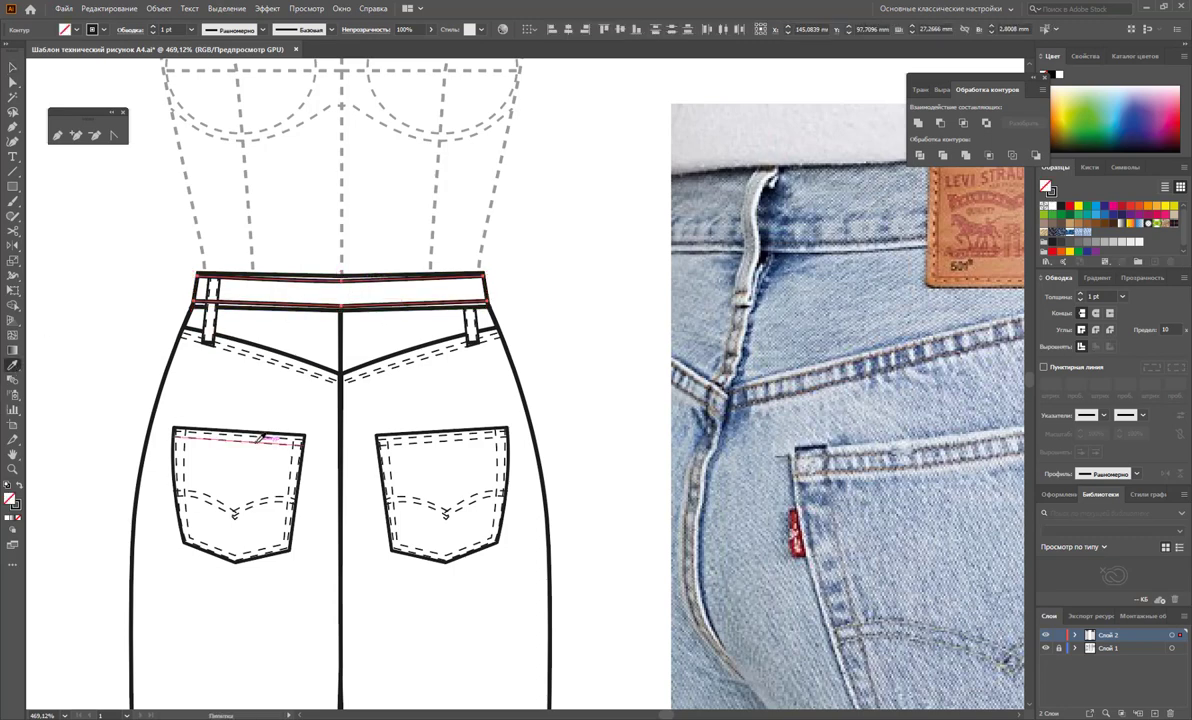
left_click(262, 436)
left_click(11, 72)
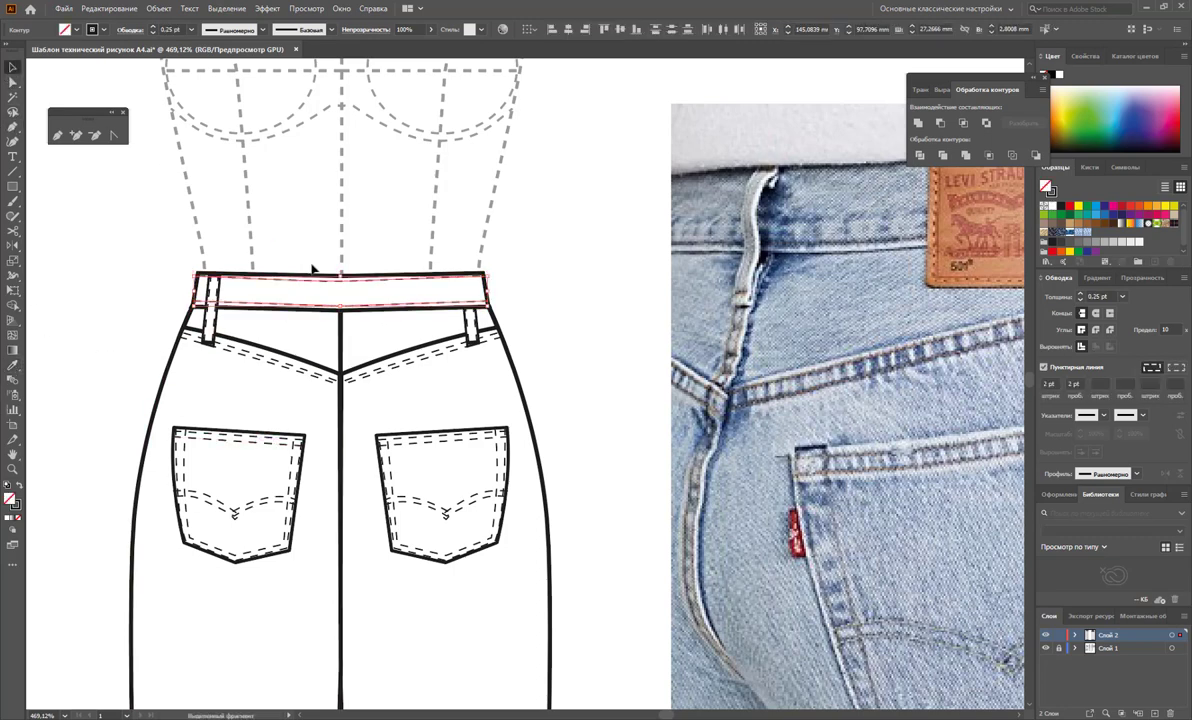
left_click(309, 299)
key("a")
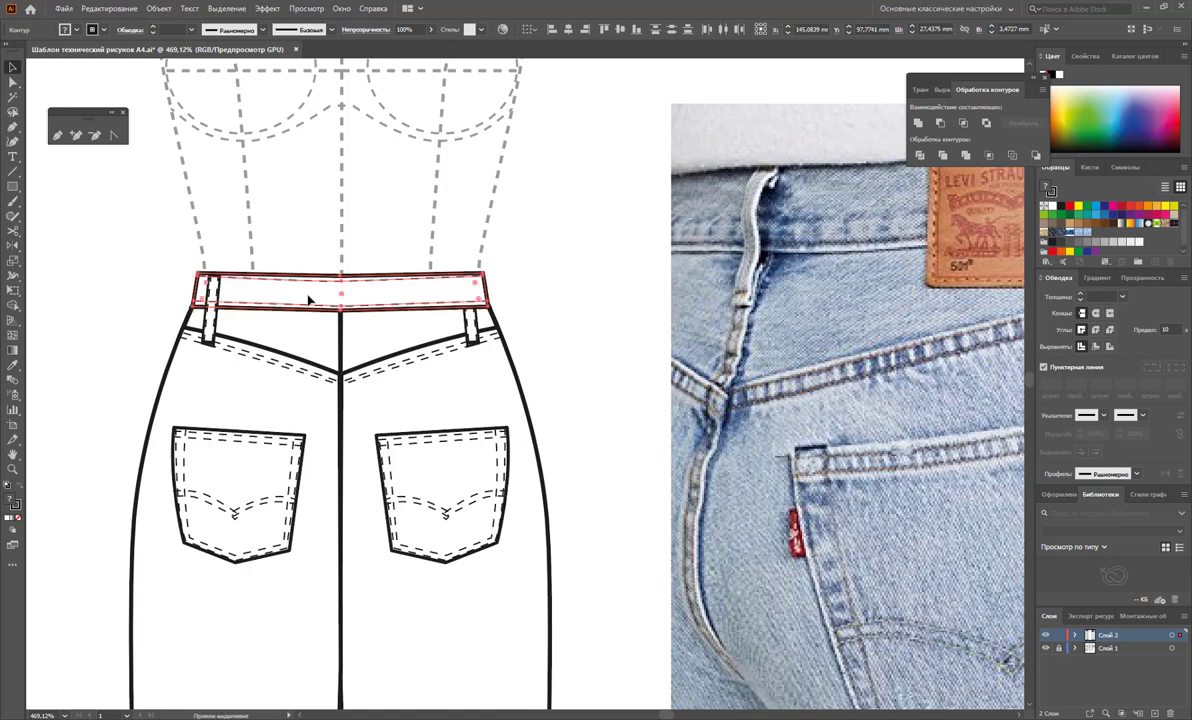
left_click(309, 299)
key("v")
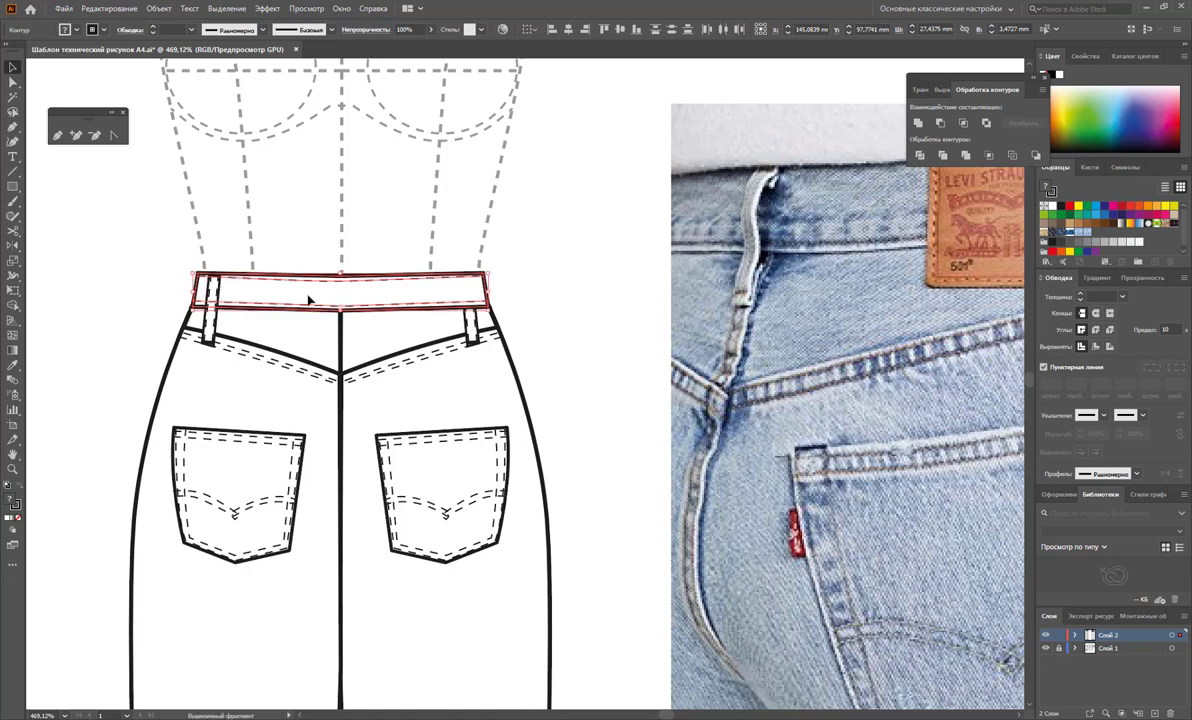
Step: Bring the right belt loop in front of the waistband via Arrange
left_click(468, 320)
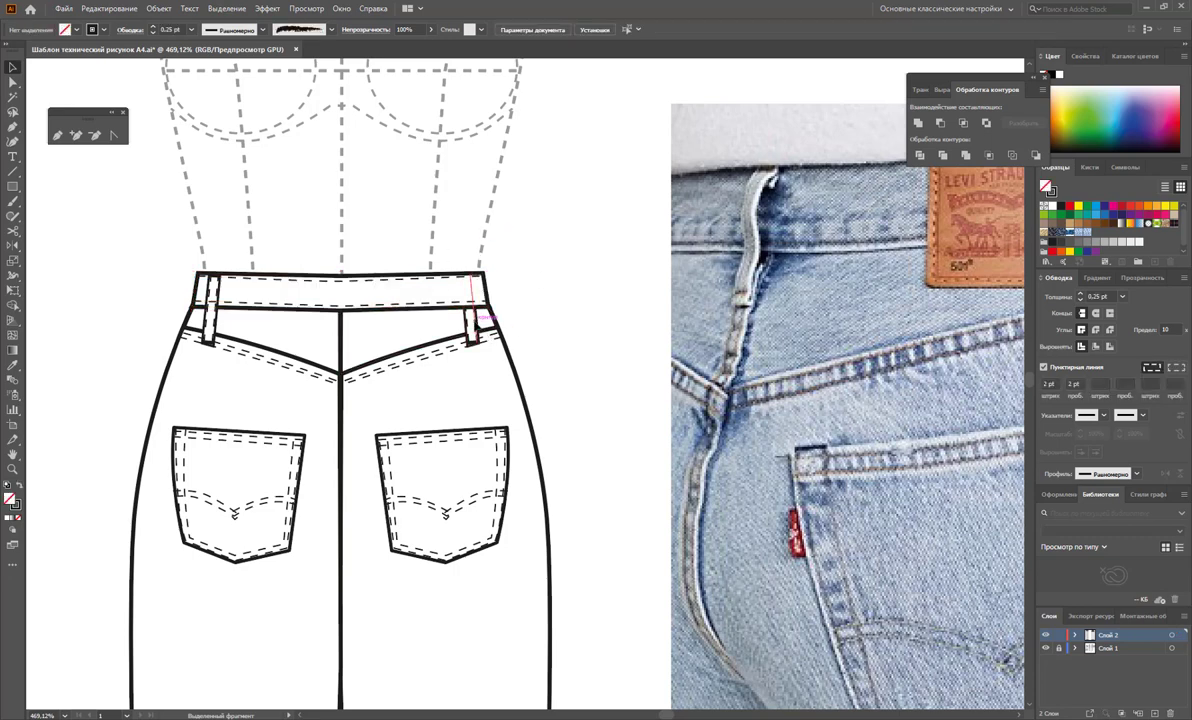
left_click(479, 295, "shift")
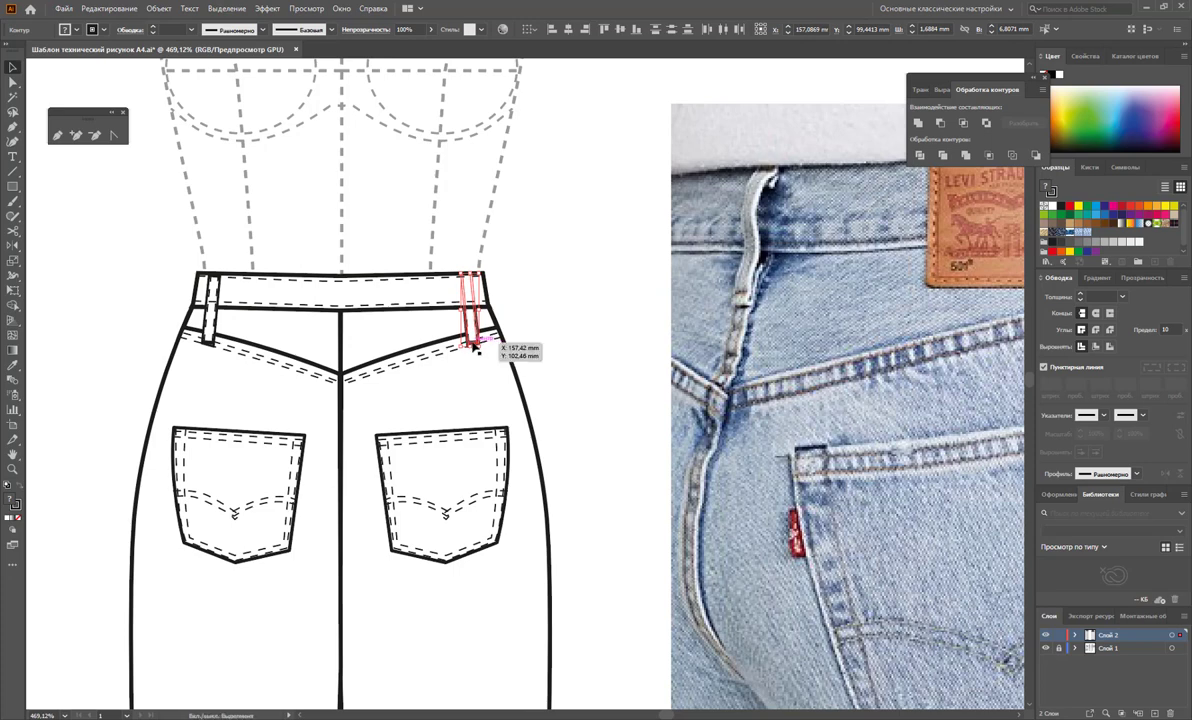
left_click(447, 294, "shift")
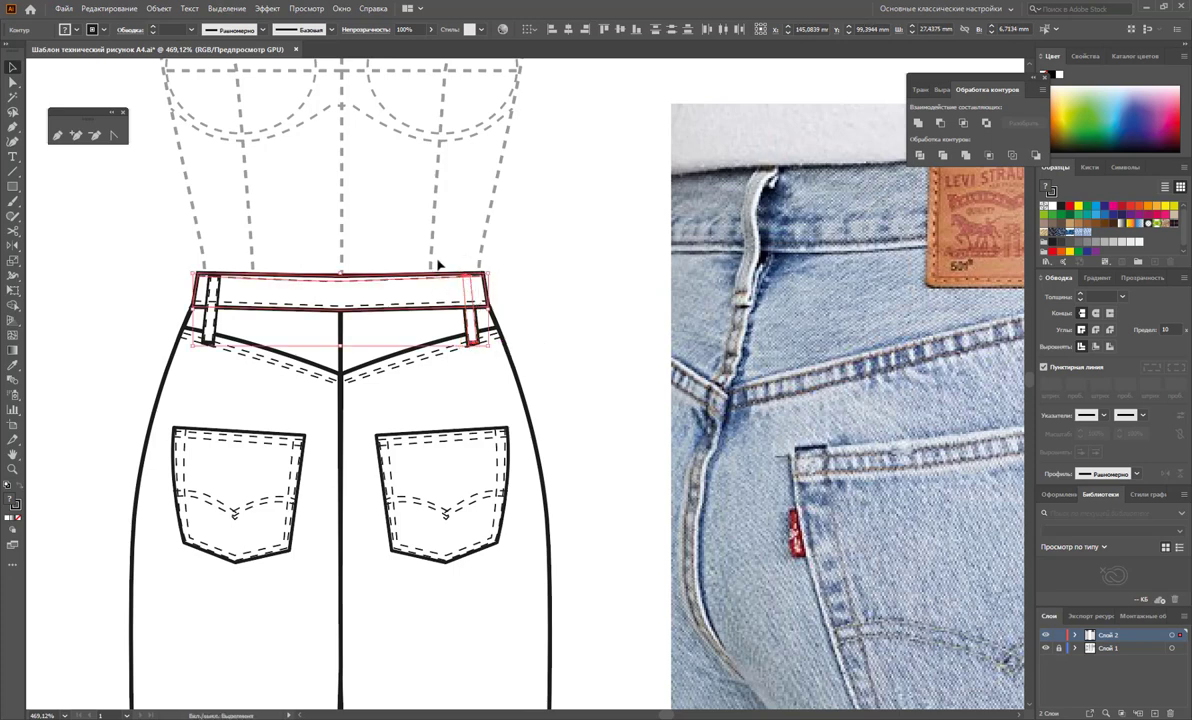
left_click(474, 310)
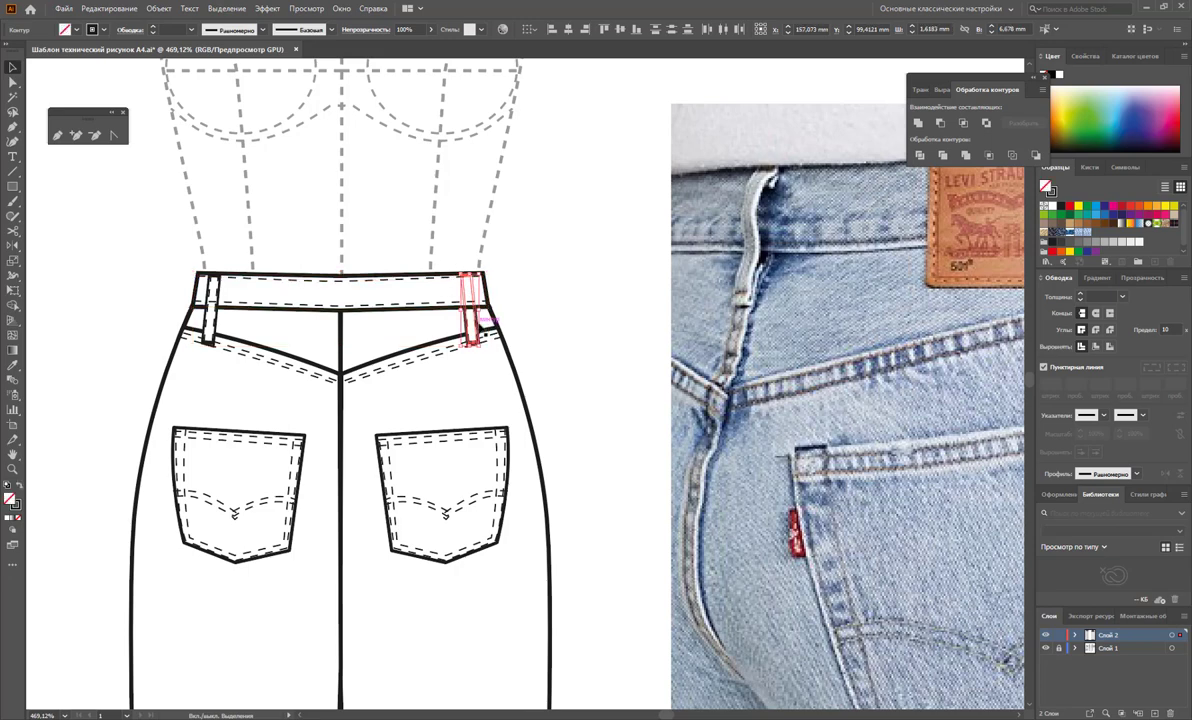
left_click(462, 292, "shift")
right_click(467, 293)
left_click(668, 489)
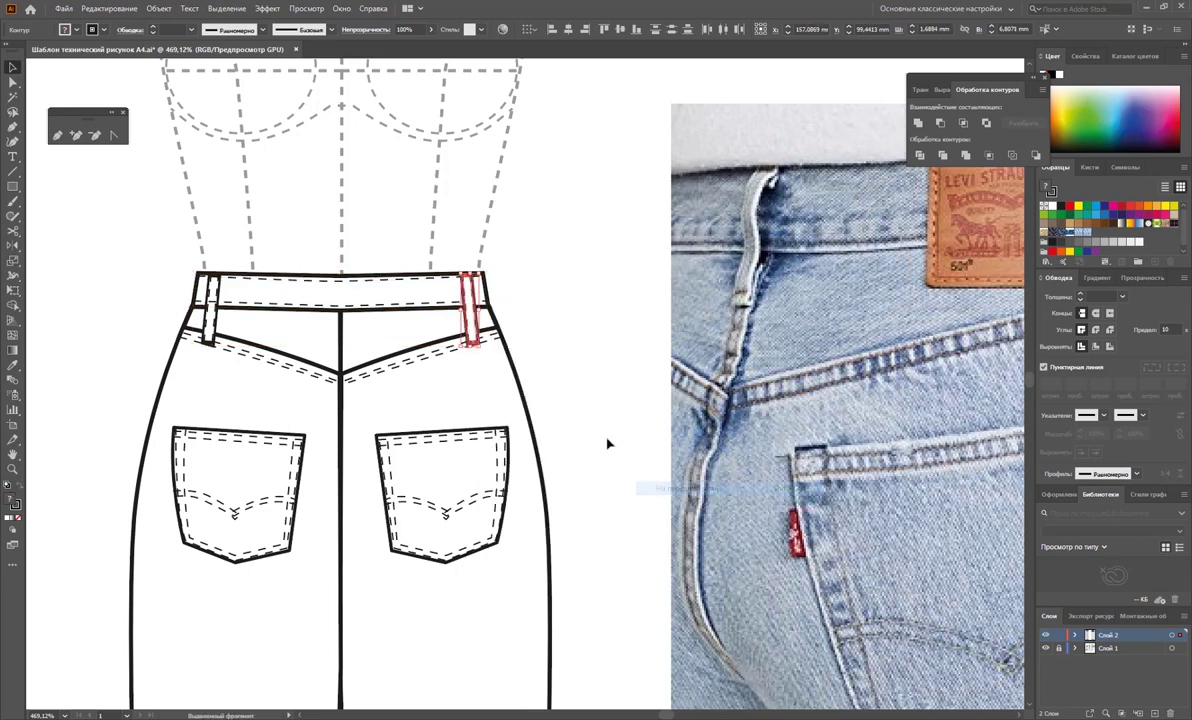
left_click(603, 441)
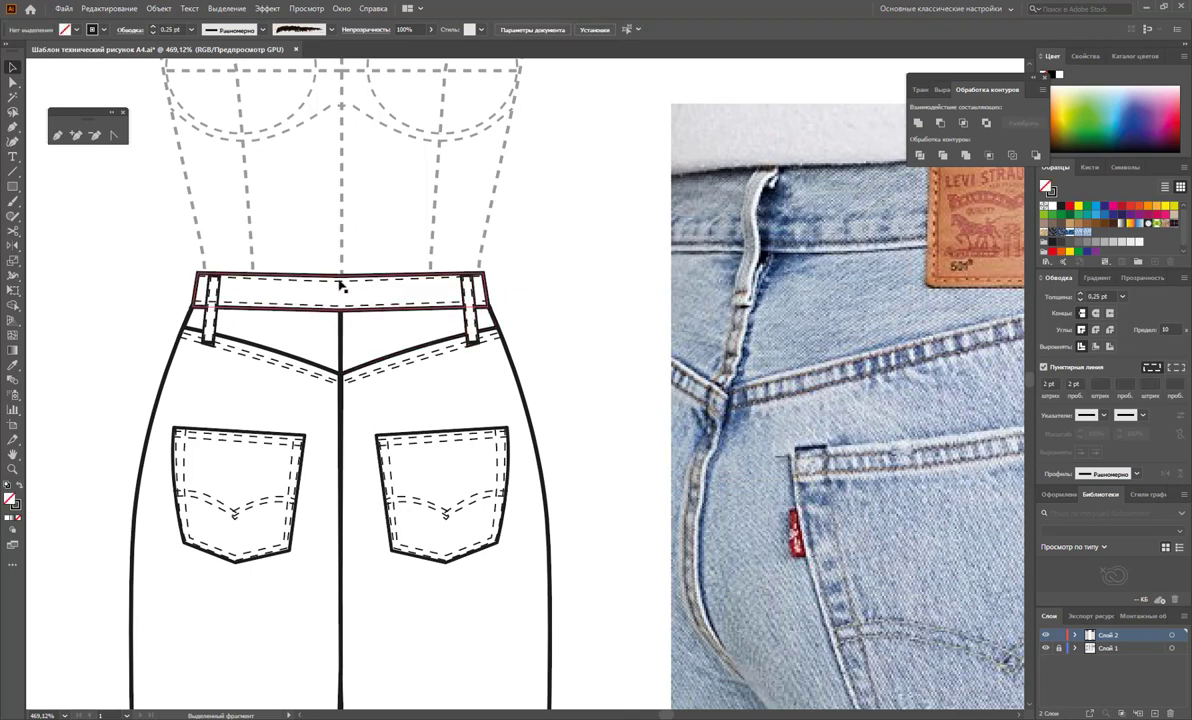
Step: Draw a narrow centre-back rectangle with a solid 0.75 pt outline and white fill
left_click(12, 186)
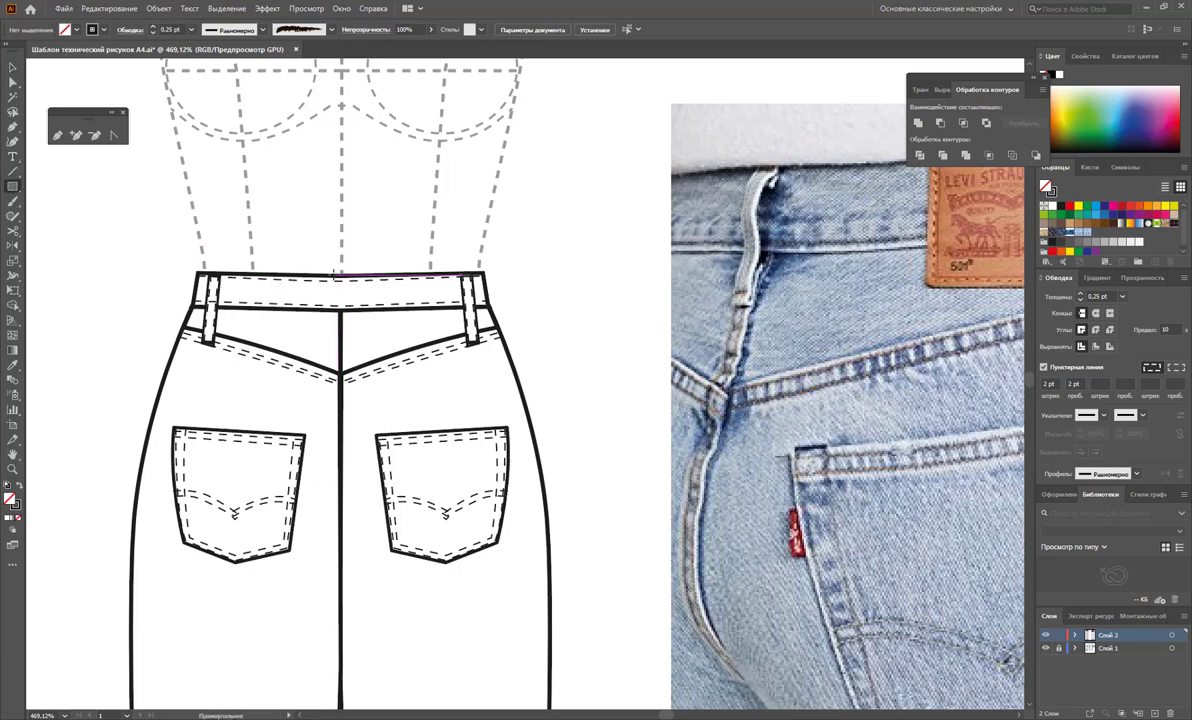
left_click_drag(335, 271, 342, 338)
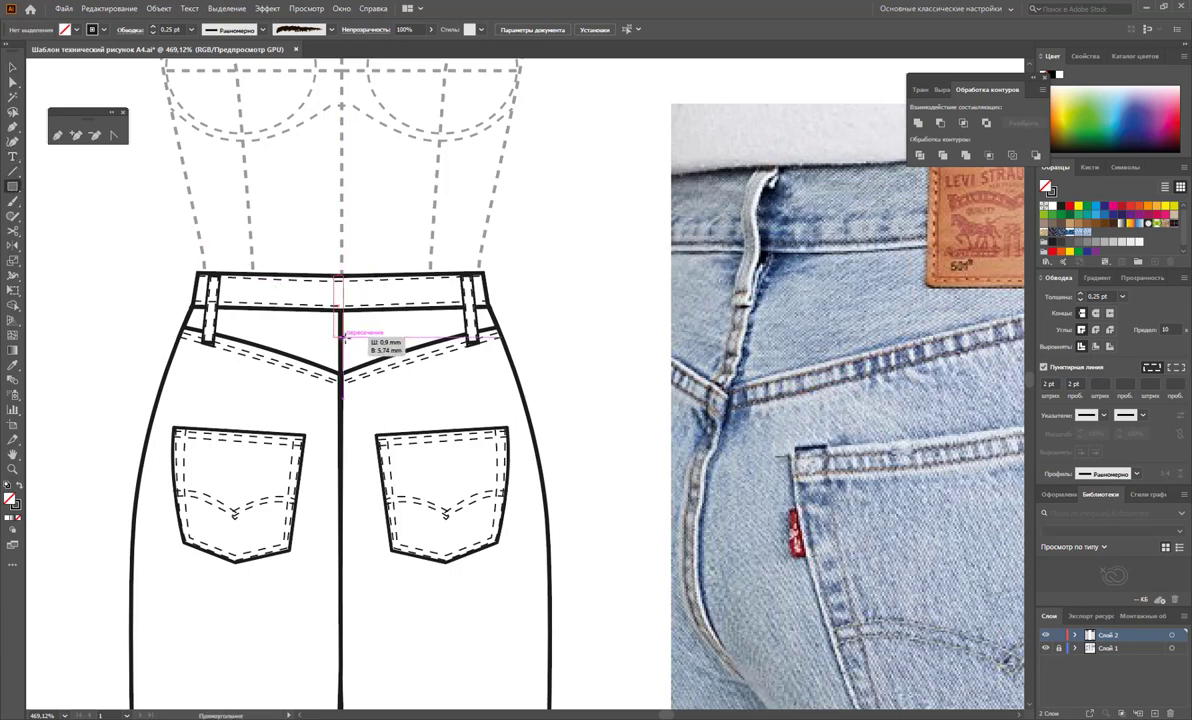
left_click_drag(343, 337, 344, 340)
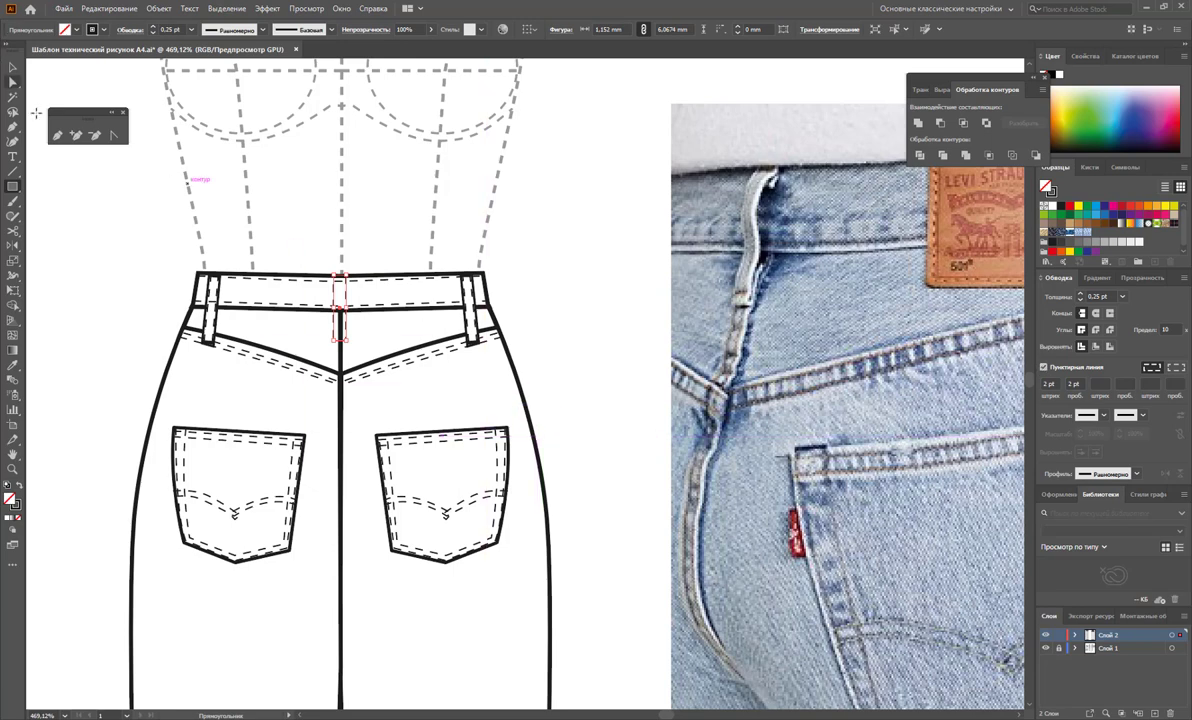
left_click(1044, 368)
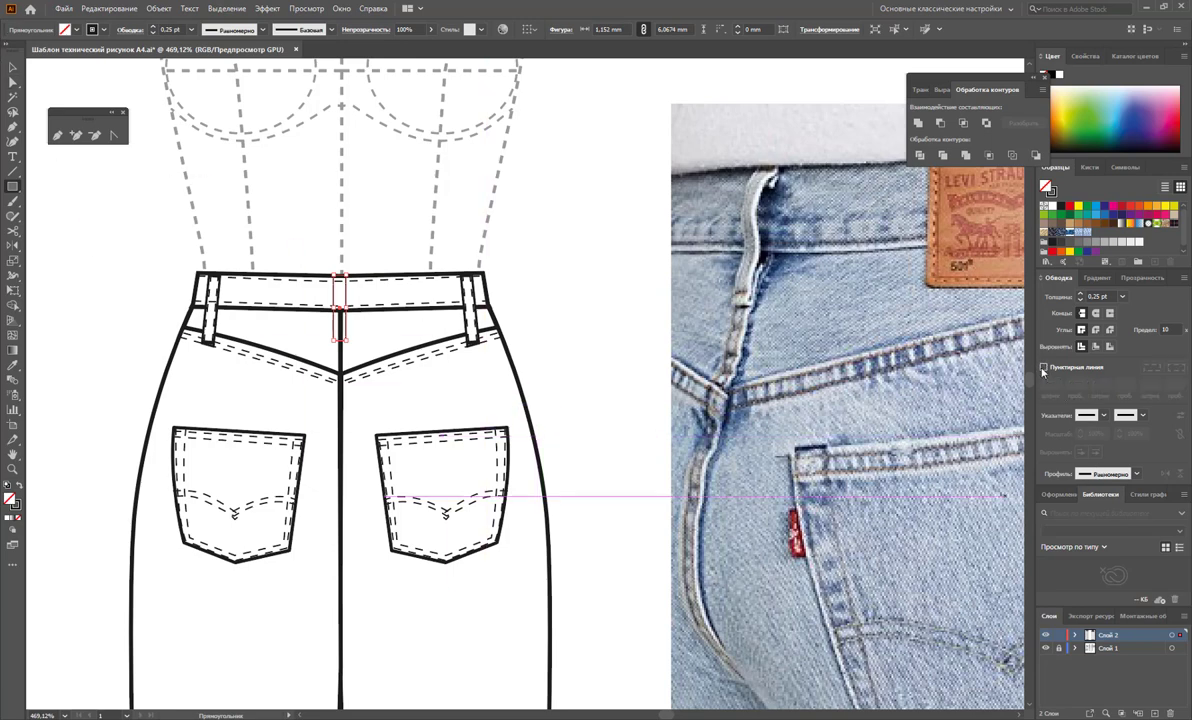
left_click(1121, 298)
left_click(1062, 315)
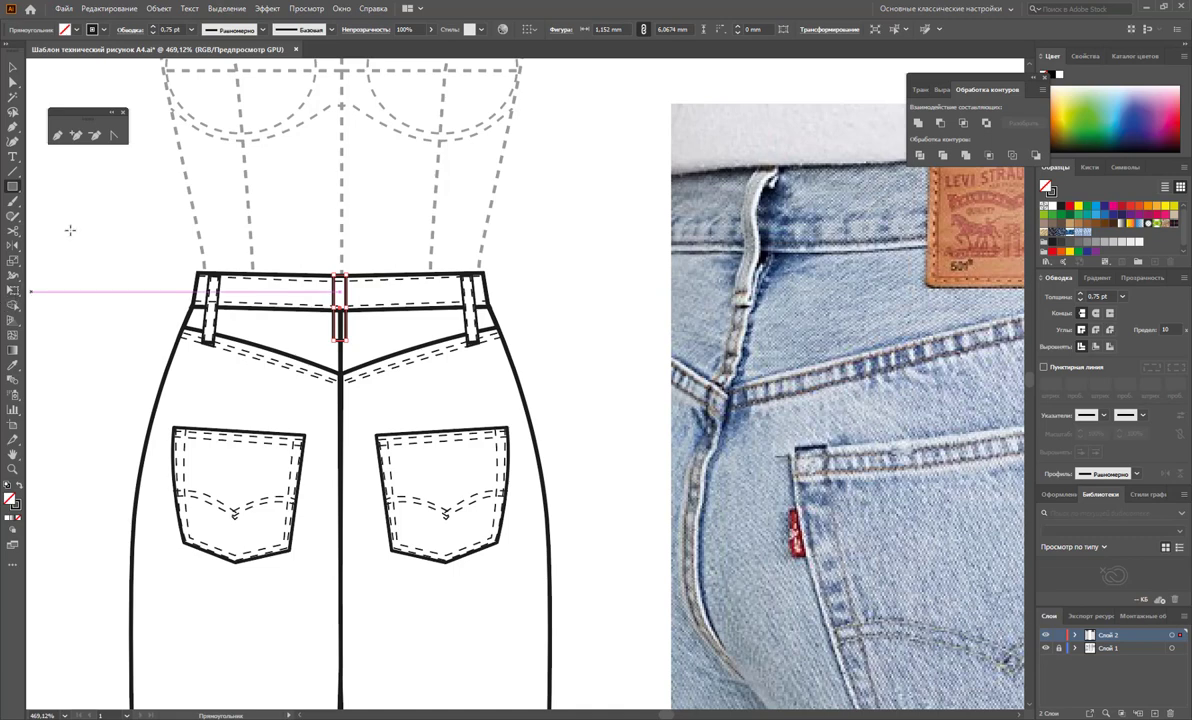
left_click(1053, 208)
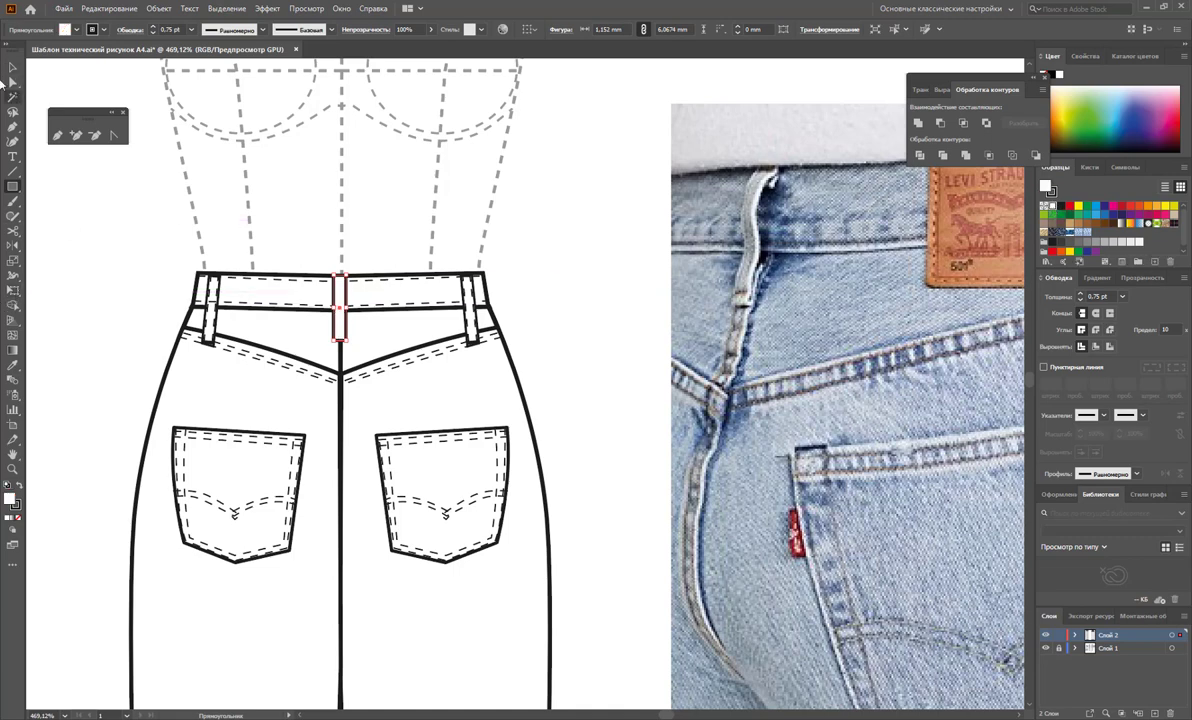
Step: Zoom in closely on the centre-back loop and yoke
left_click(14, 67)
left_click(390, 380)
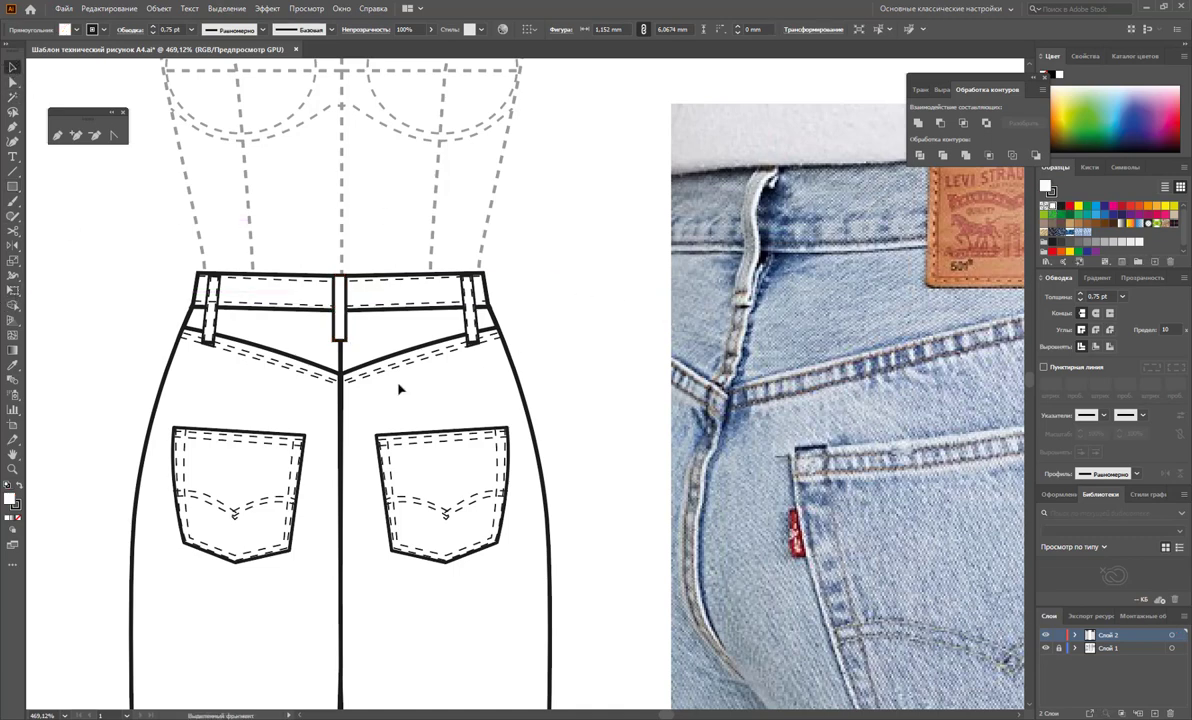
key("z")
left_click(340, 320)
mouse_move(368, 347)
left_mouse_down()
mouse_move(660, 500)
mouse_move(619, 487)
left_mouse_up()
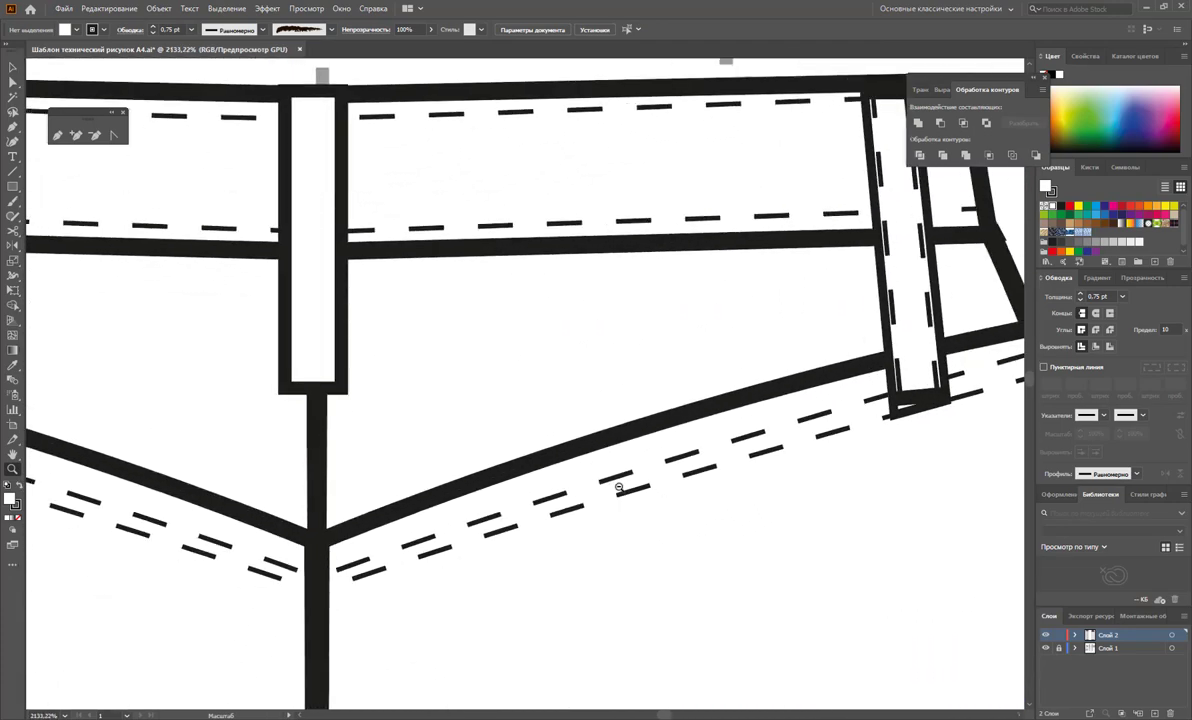
left_click(13, 171)
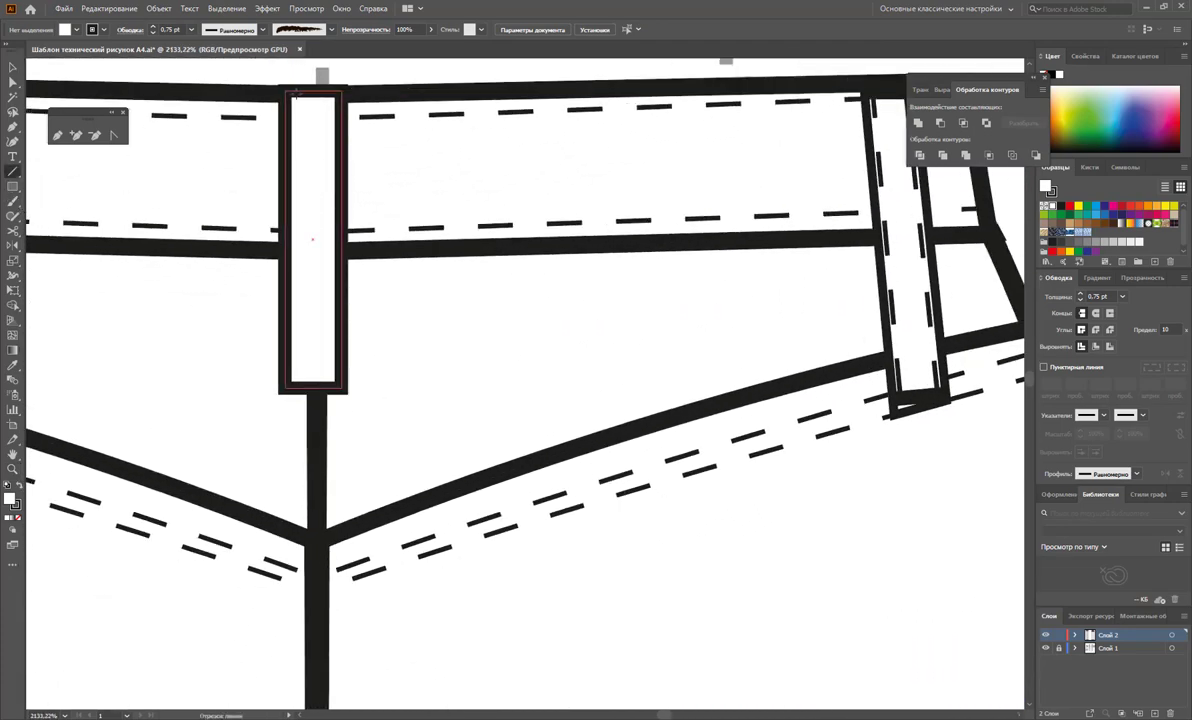
Step: Draw a dashed 0.25 pt stitch line inside the centre-back belt loop
left_click_drag(296, 97, 296, 387)
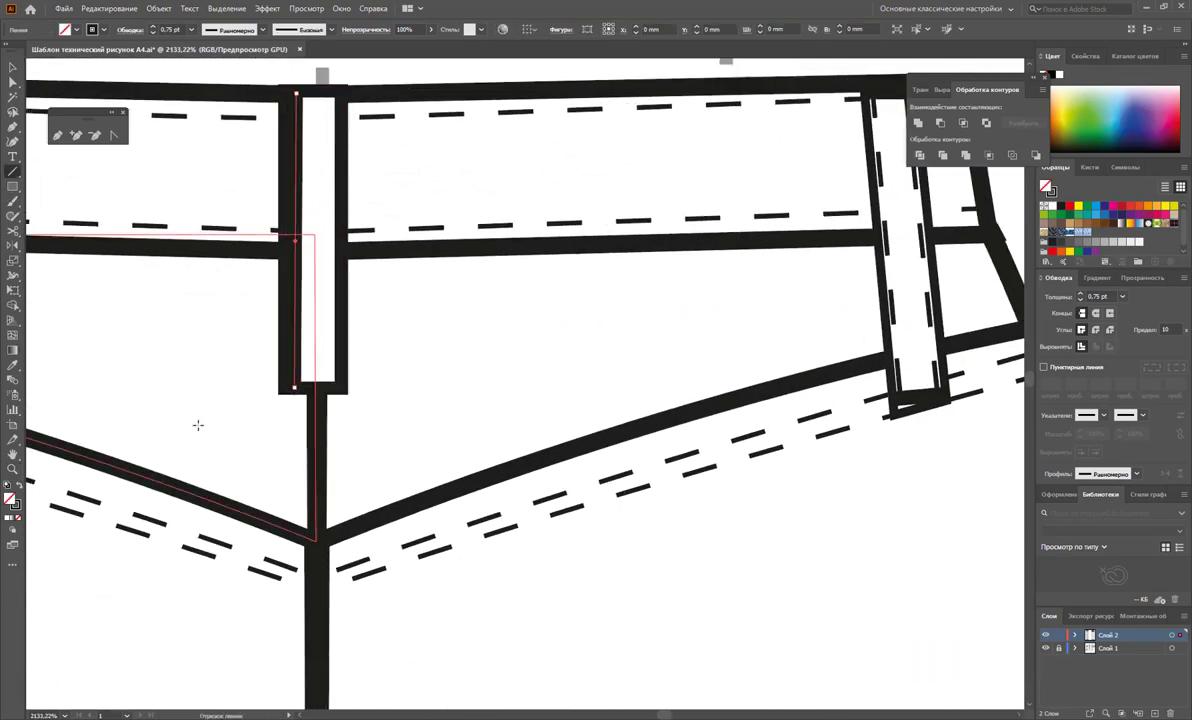
left_click(12, 369)
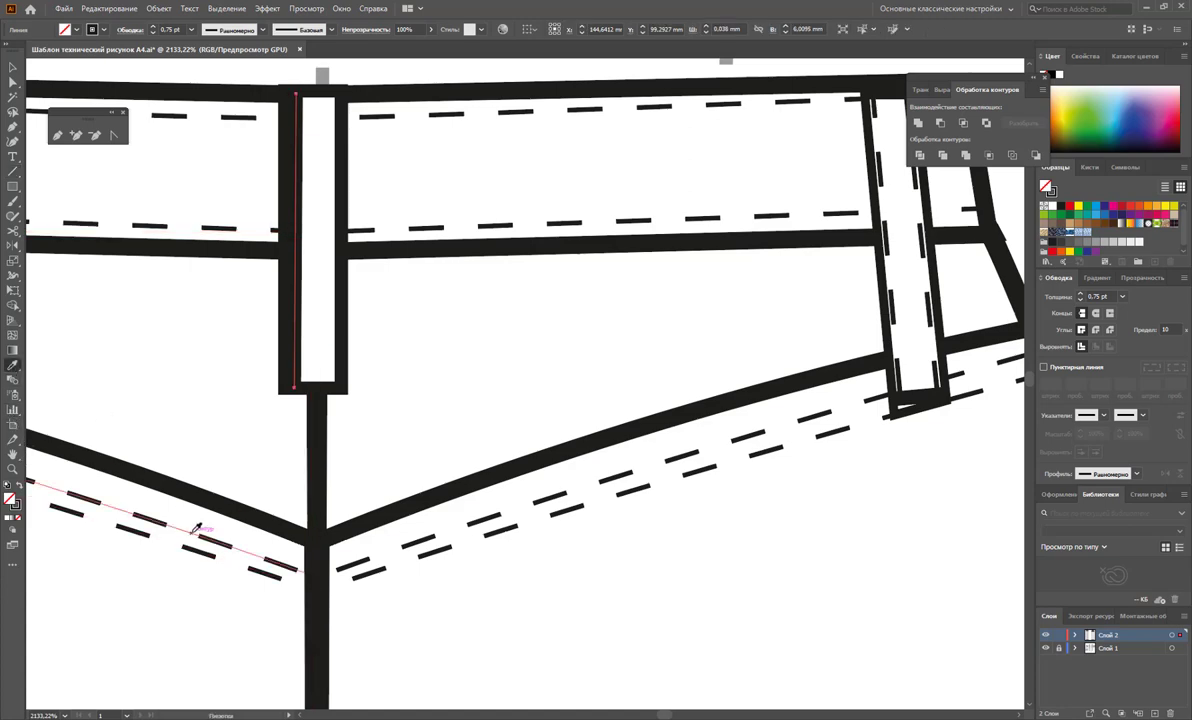
left_click(190, 535)
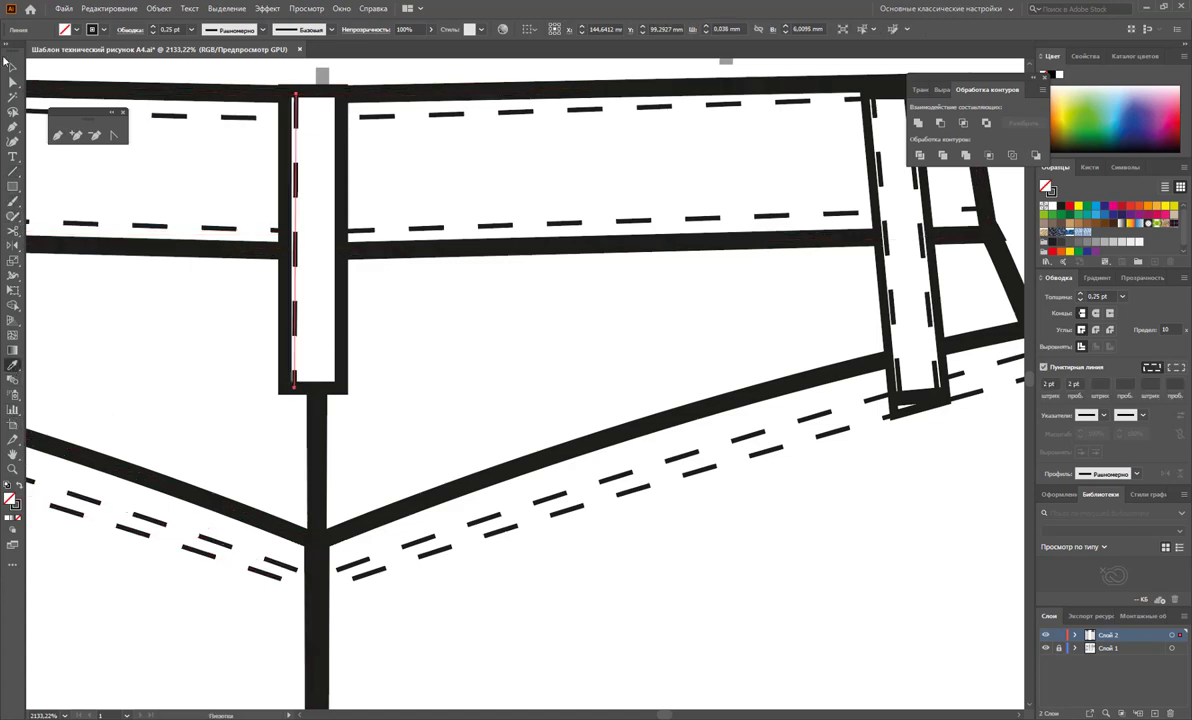
left_click(13, 67)
left_click(316, 290)
left_click_drag(317, 258, 329, 262)
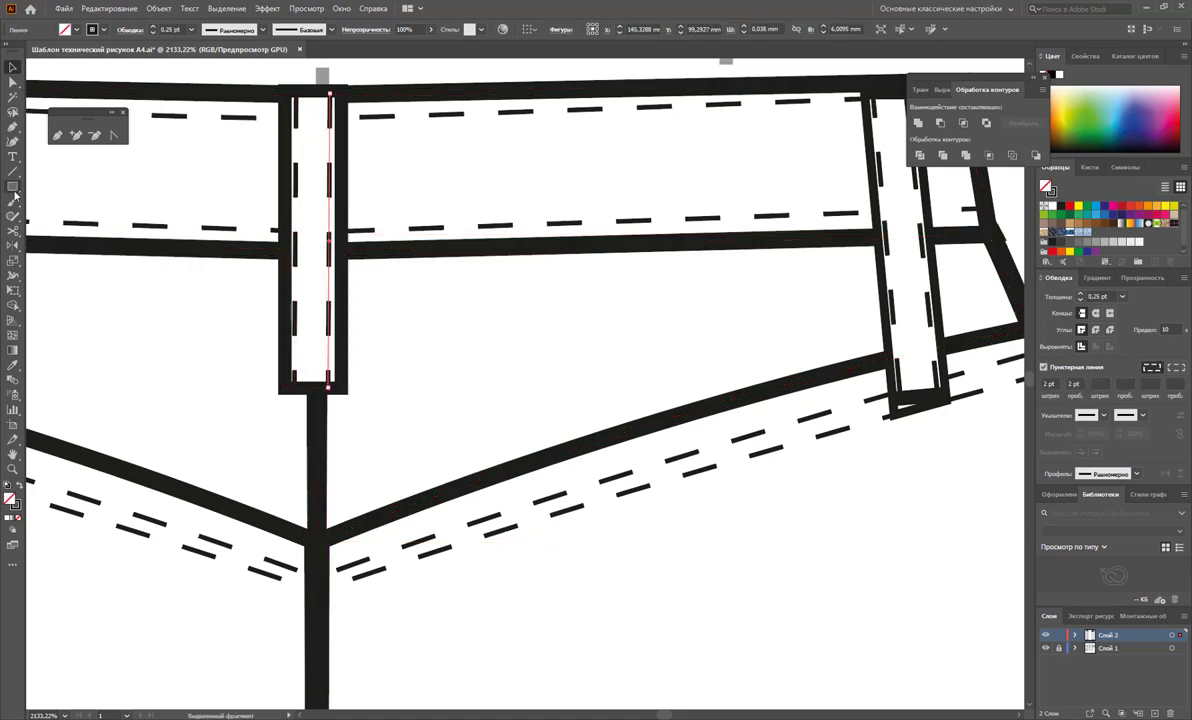
Step: Add small solid rectangle bar tacks across the loop's top and bottom ends
left_click(12, 186)
left_click_drag(290, 97, 338, 106)
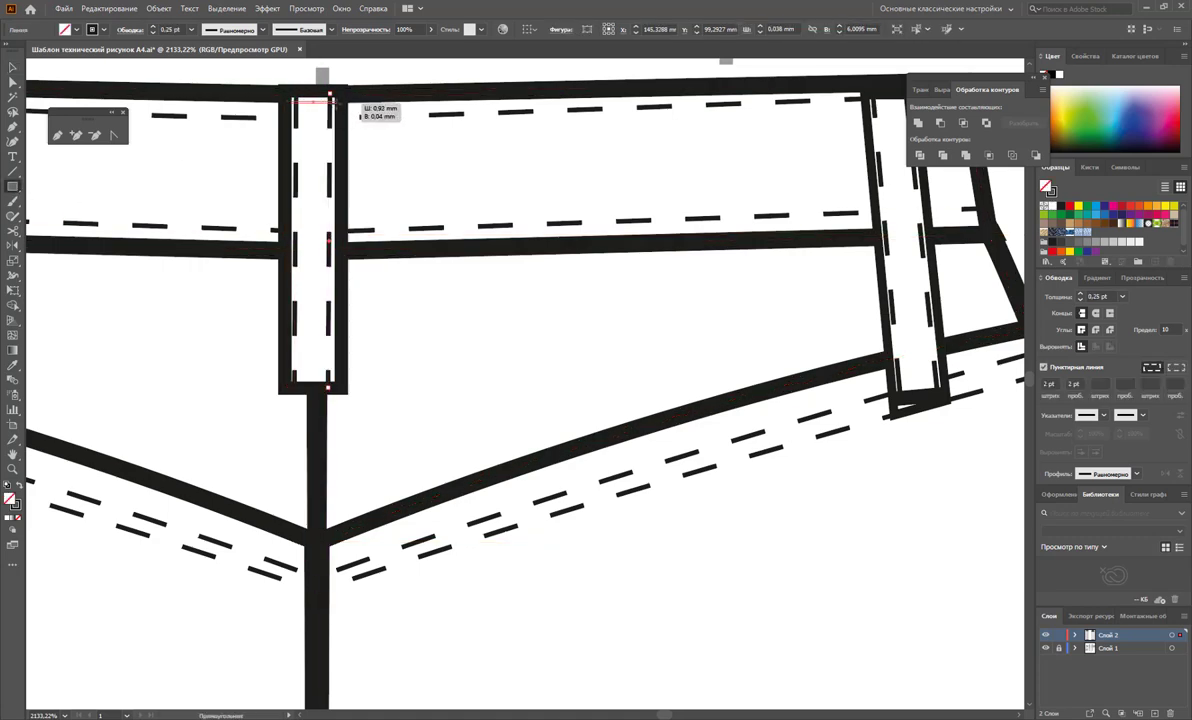
left_click(1043, 368)
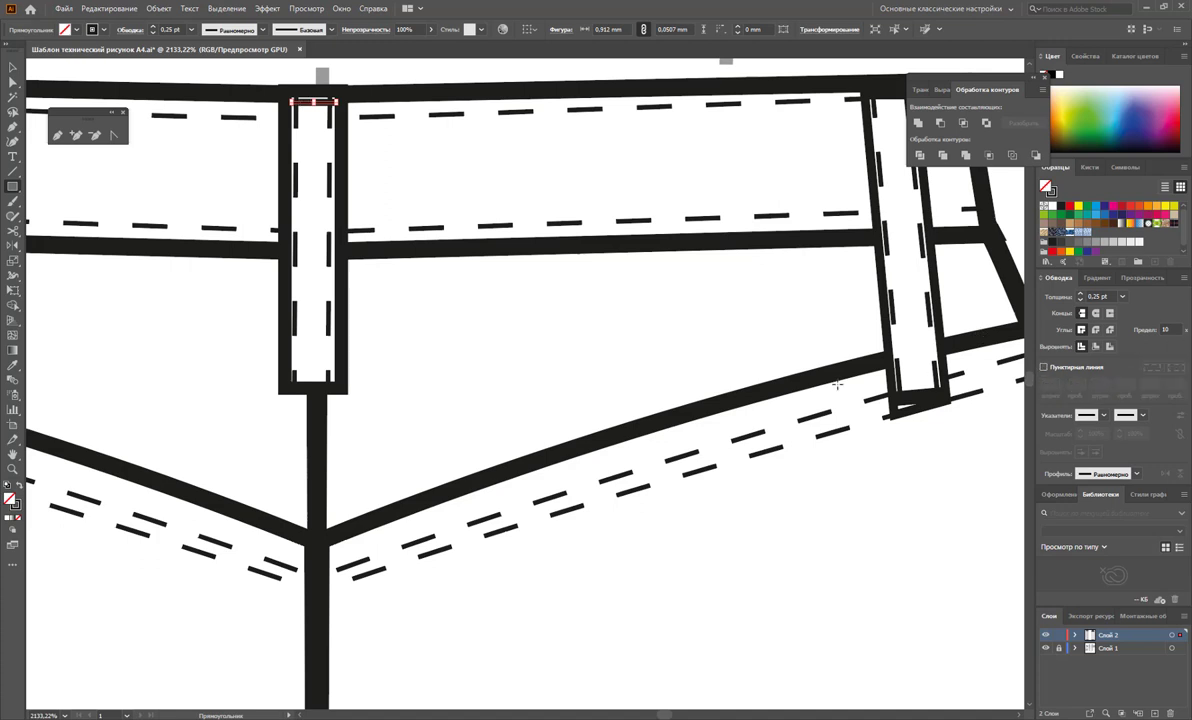
left_click_drag(290, 372, 340, 380)
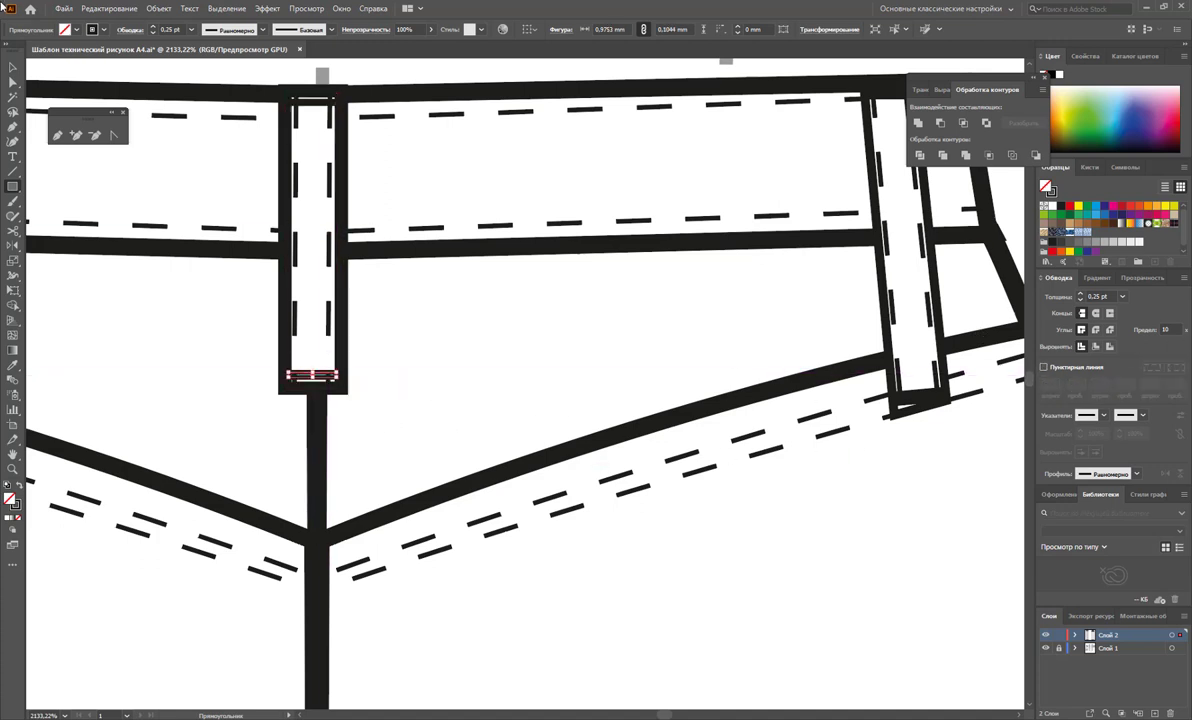
left_click(11, 68)
left_click(439, 370)
key("ctrl+minus")
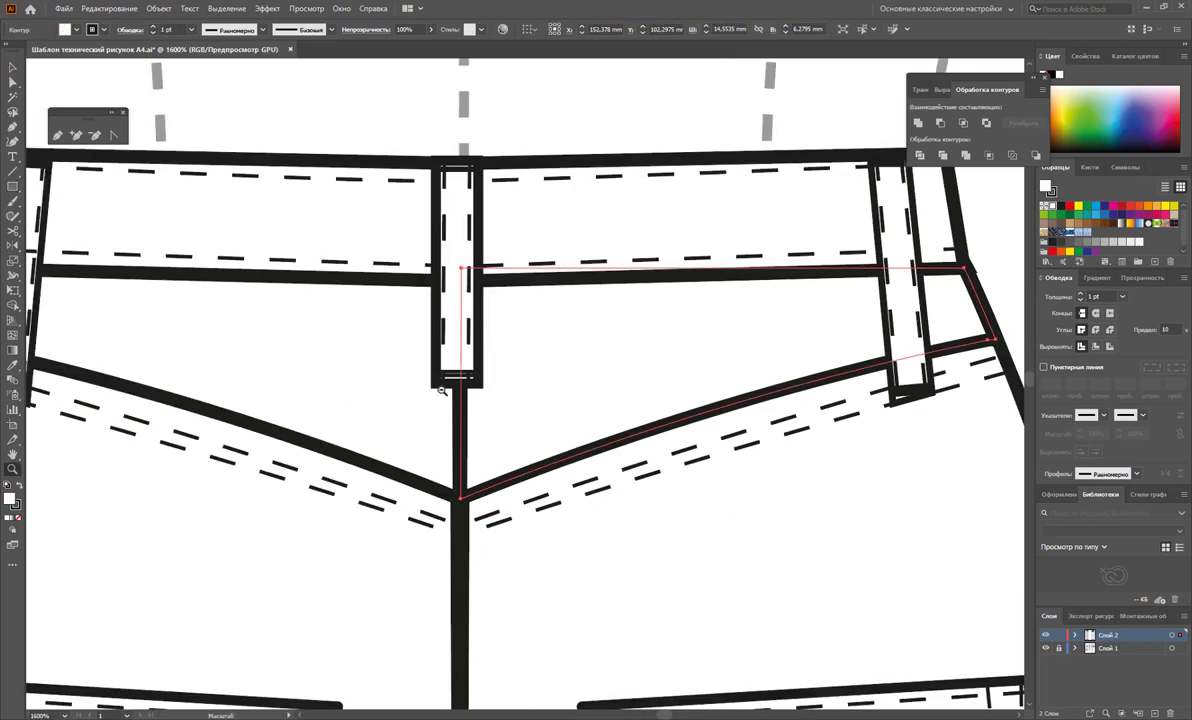
Step: Select the two bar tacks, undo, and zoom out to the whole back view
left_click(456, 169)
left_click(458, 376, "shift")
key("ctrl+z")
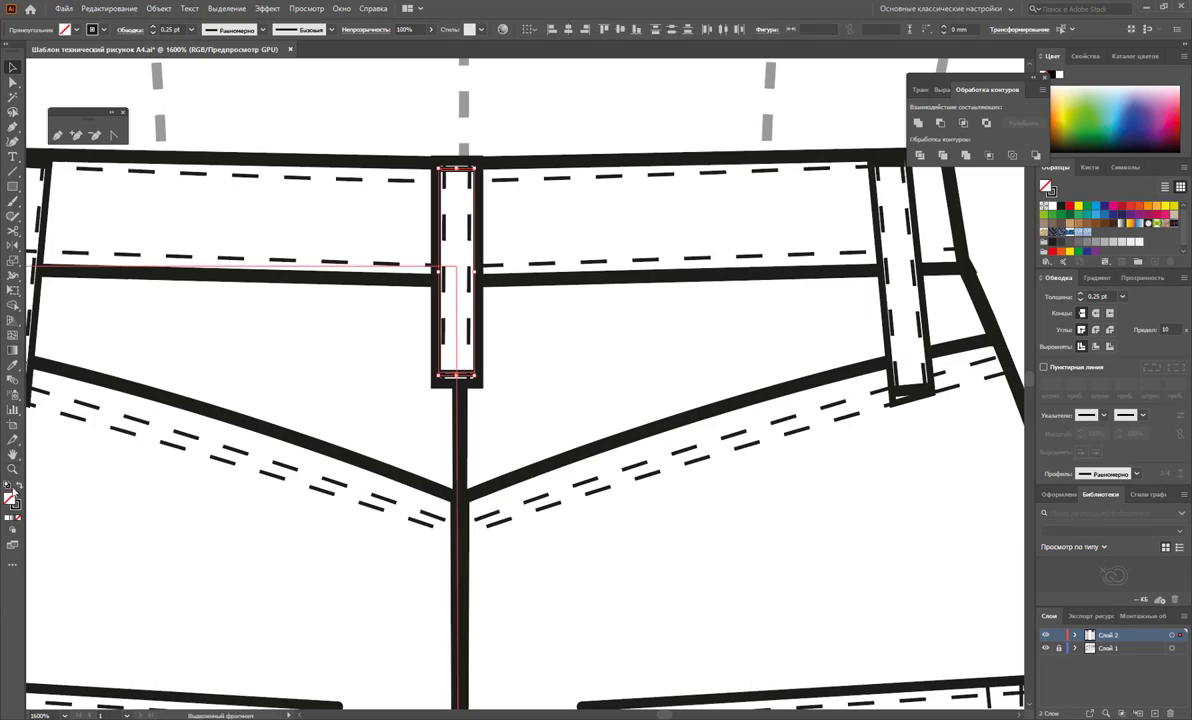
left_click(12, 469)
left_click(532, 452, "alt")
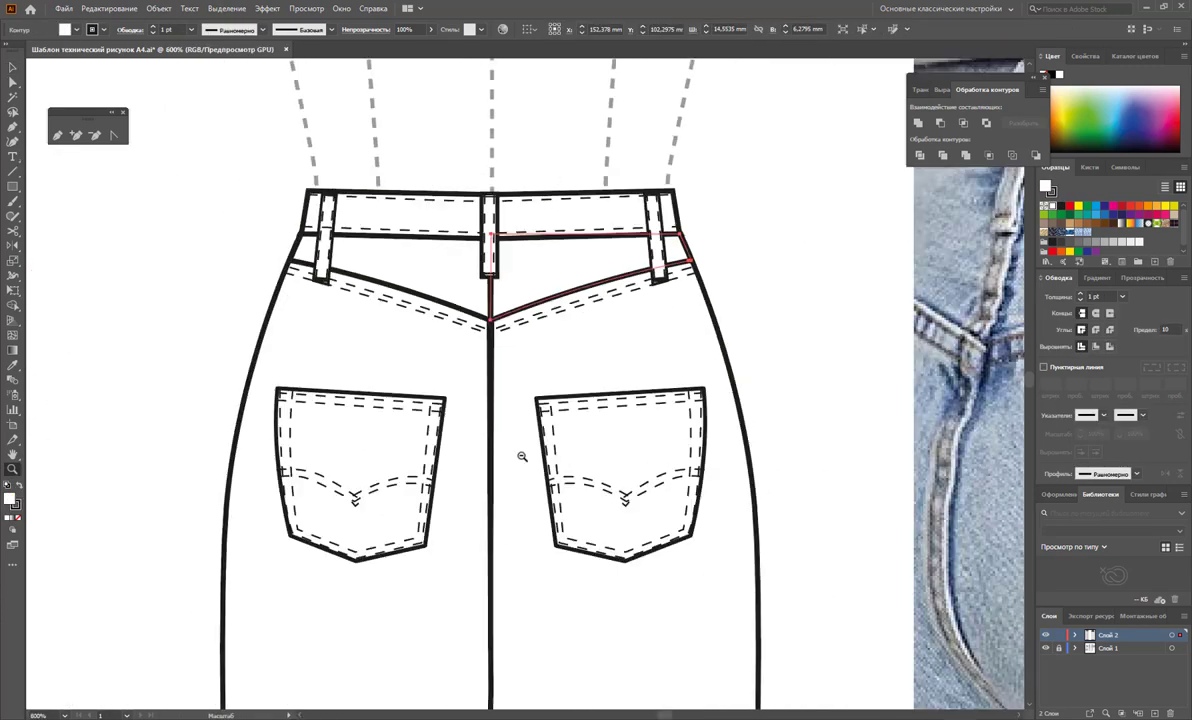
left_click(561, 455, "alt")
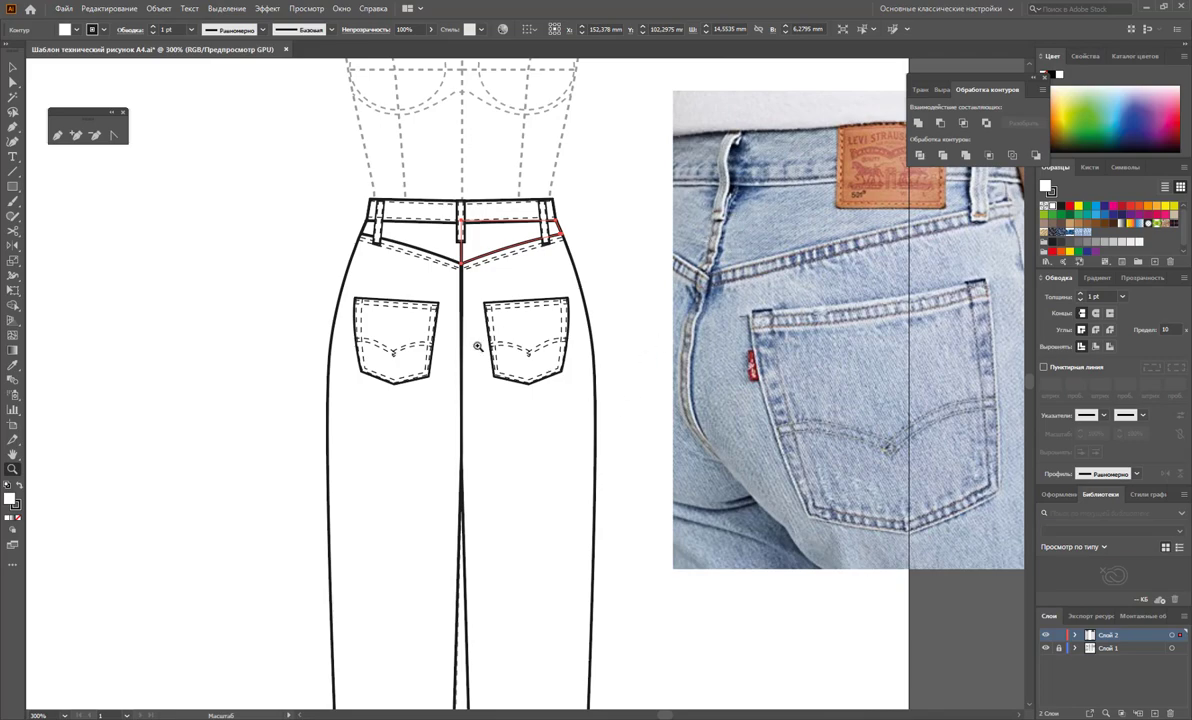
scroll(469, 307, "up", 2)
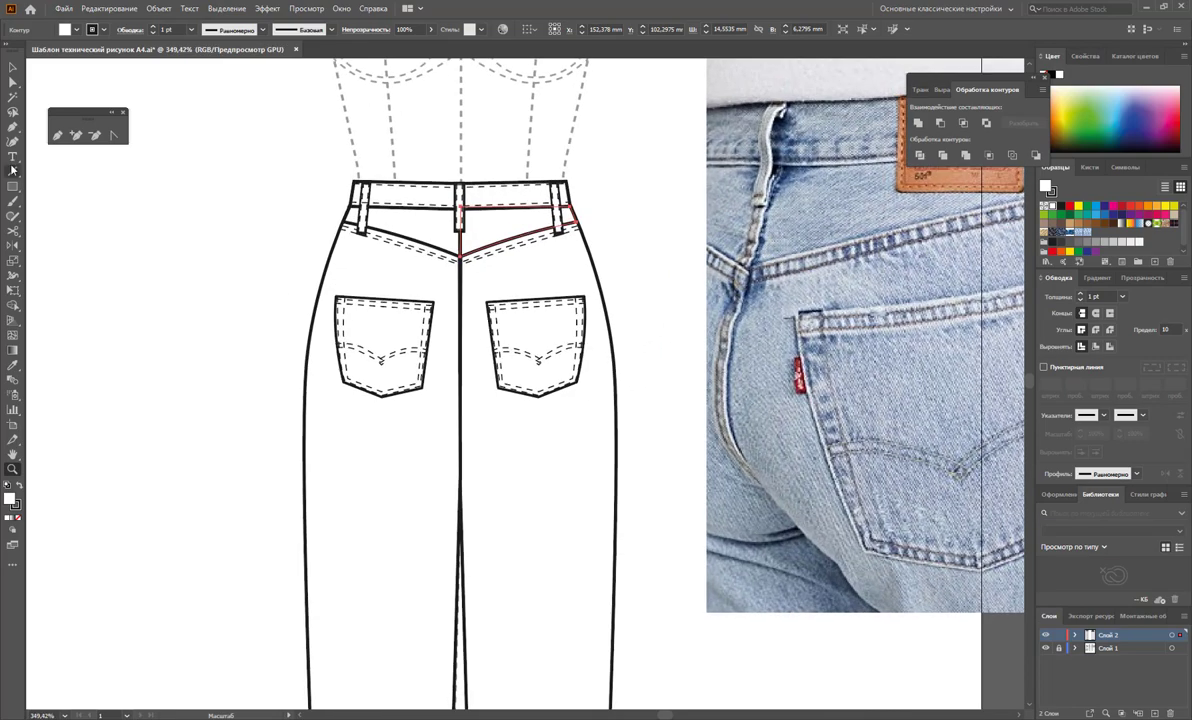
Step: Draw a vertical centre-back seam line in the pocket's dashed style, nudged just left
left_click(12, 170)
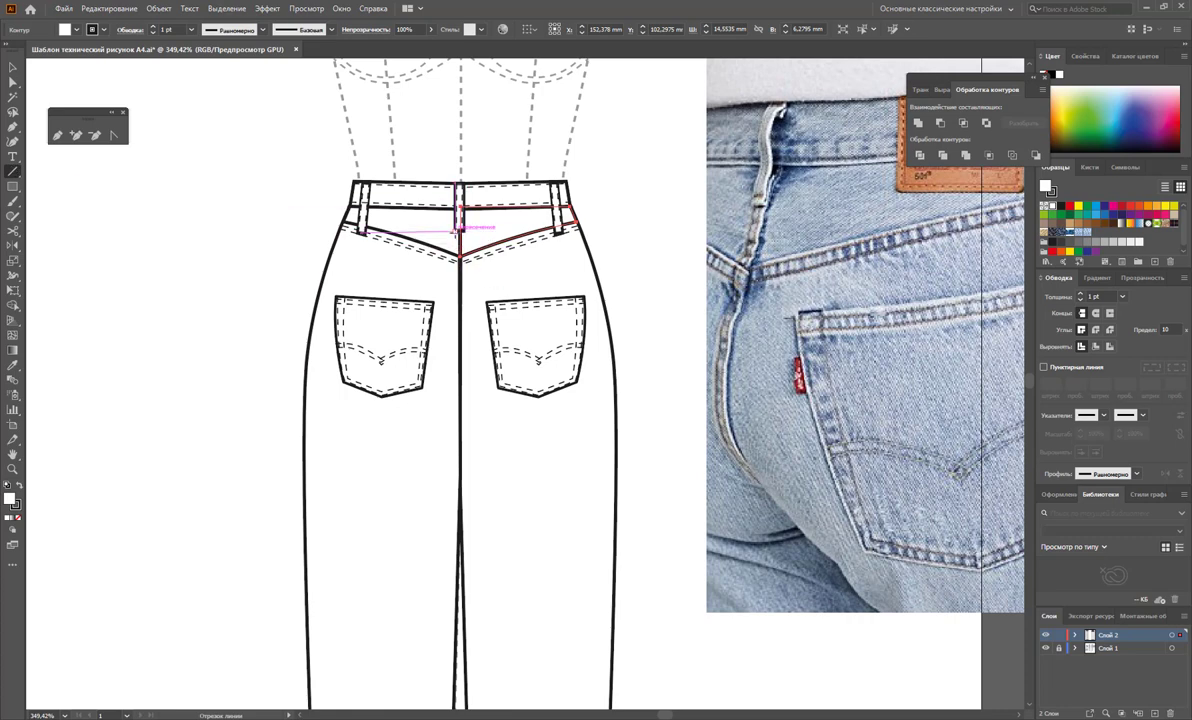
left_click_drag(459, 183, 455, 457)
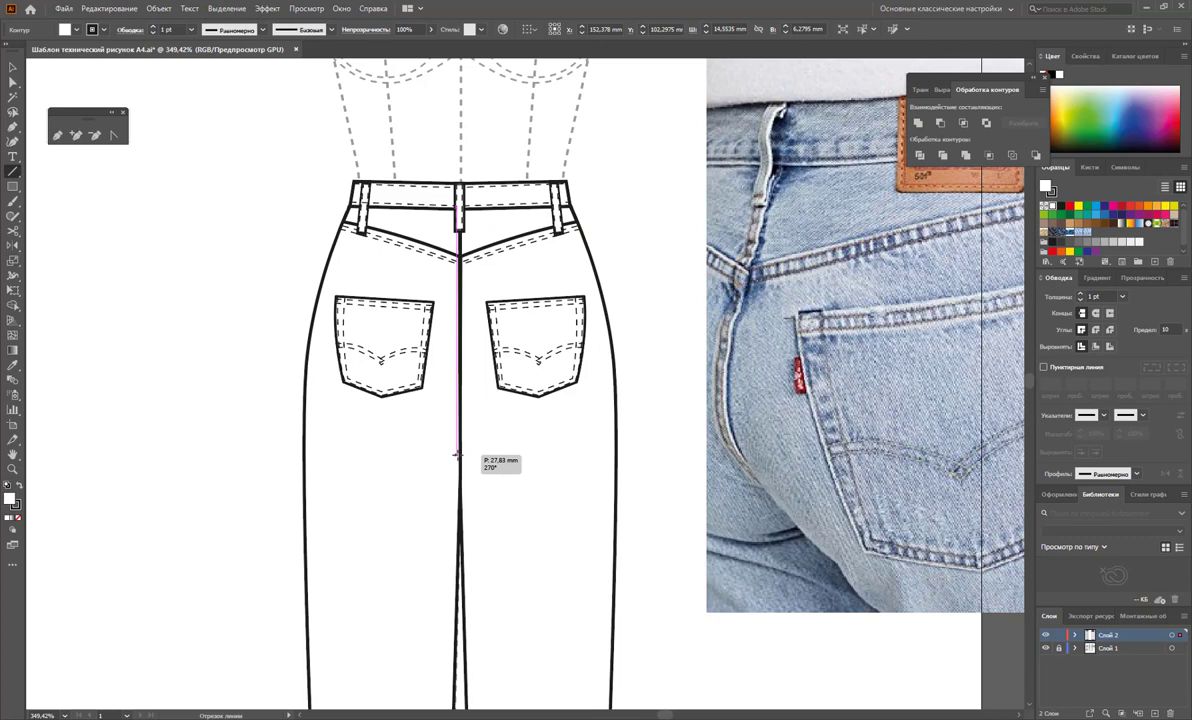
left_click_drag(455, 455, 455, 455)
left_click(12, 364)
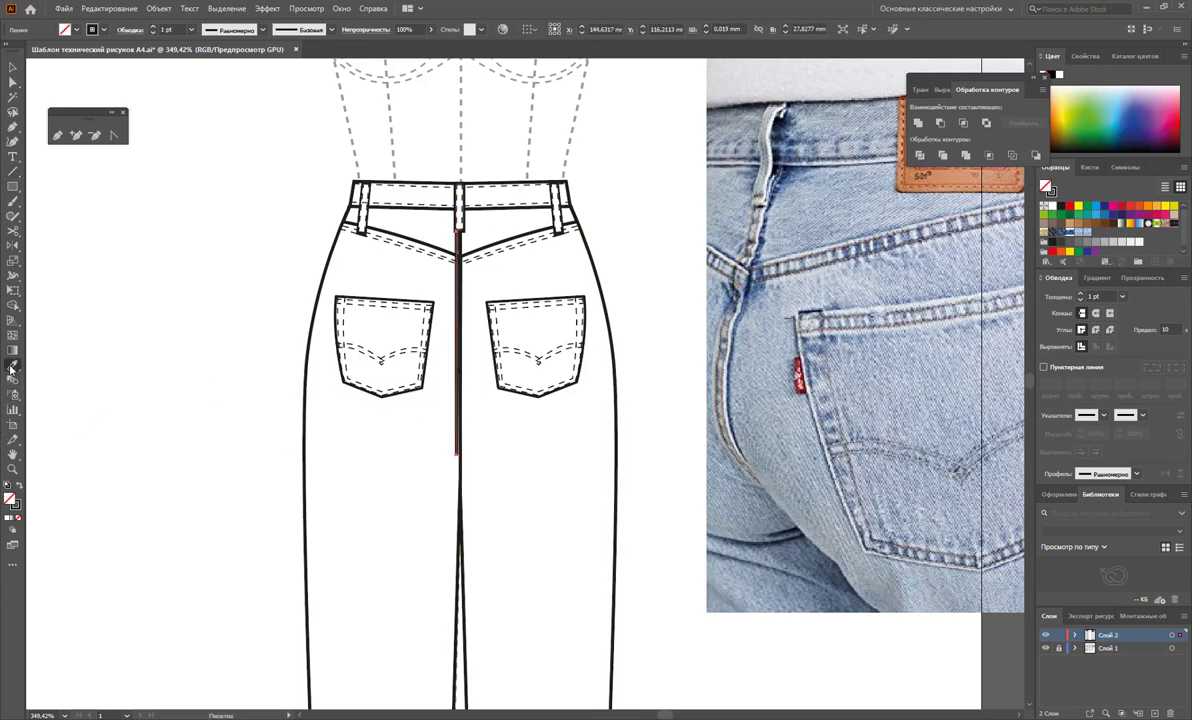
left_click(352, 349)
key("v")
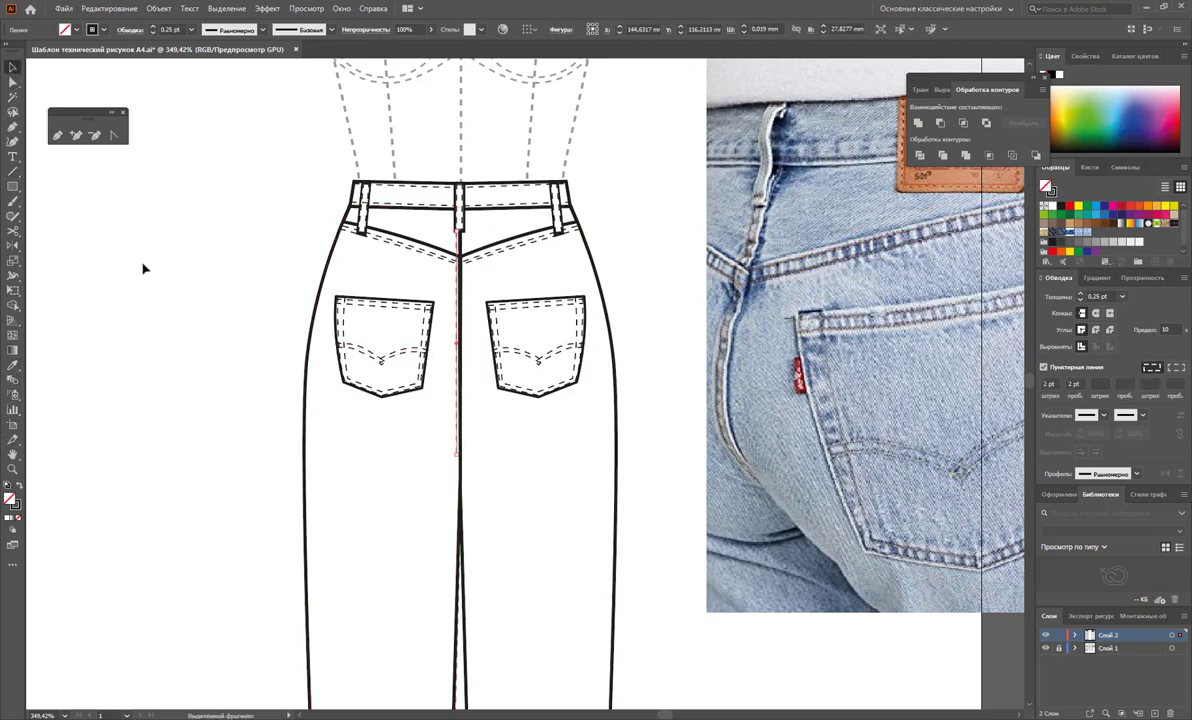
left_click_drag(457, 318, 455, 318)
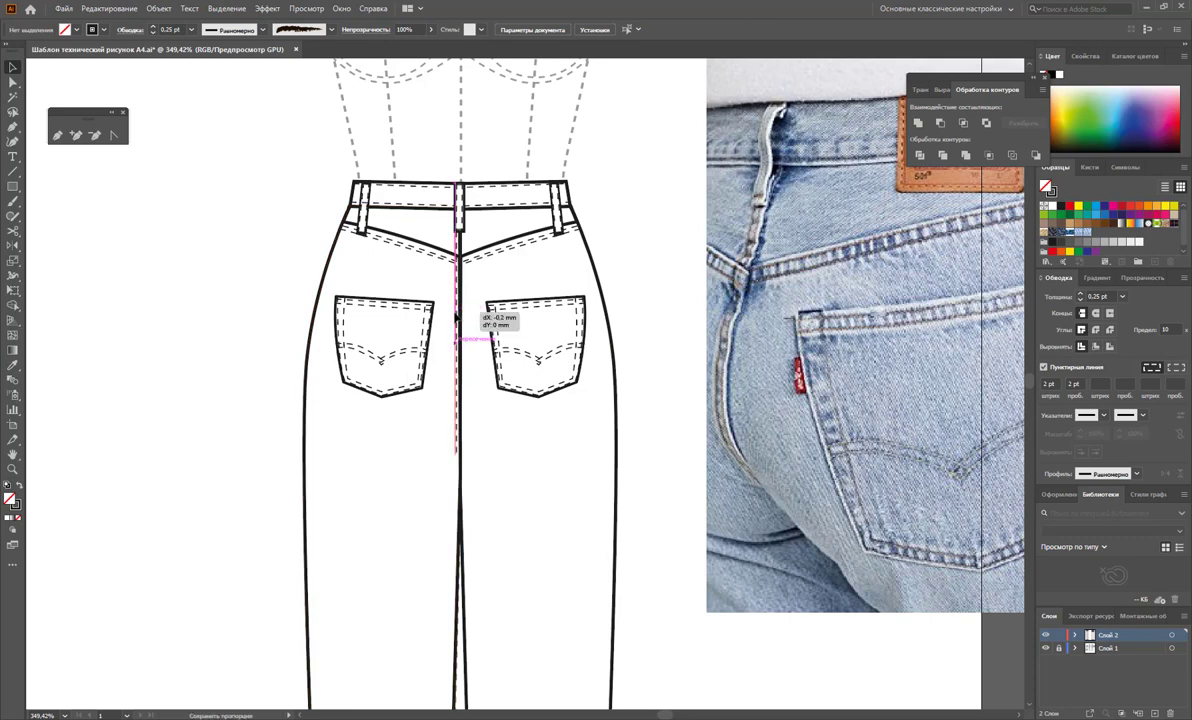
left_click(550, 397)
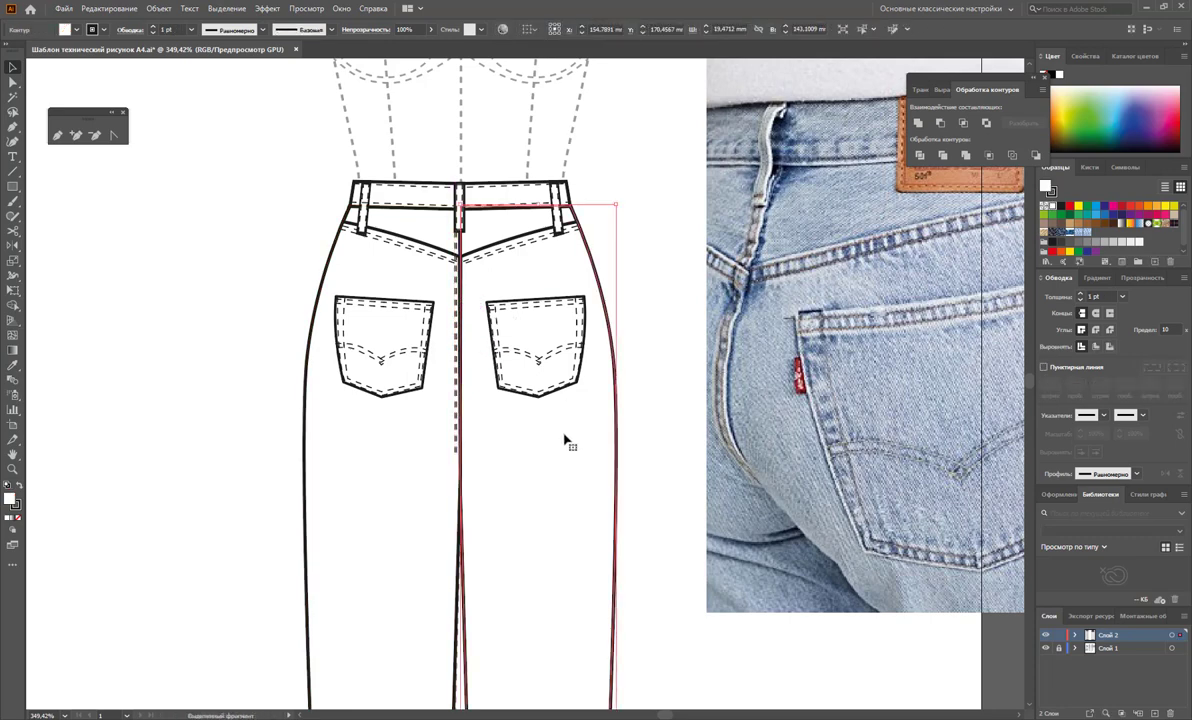
Step: Draw a six-point zigzag rip path across the back thigh below the pockets
left_click(57, 135)
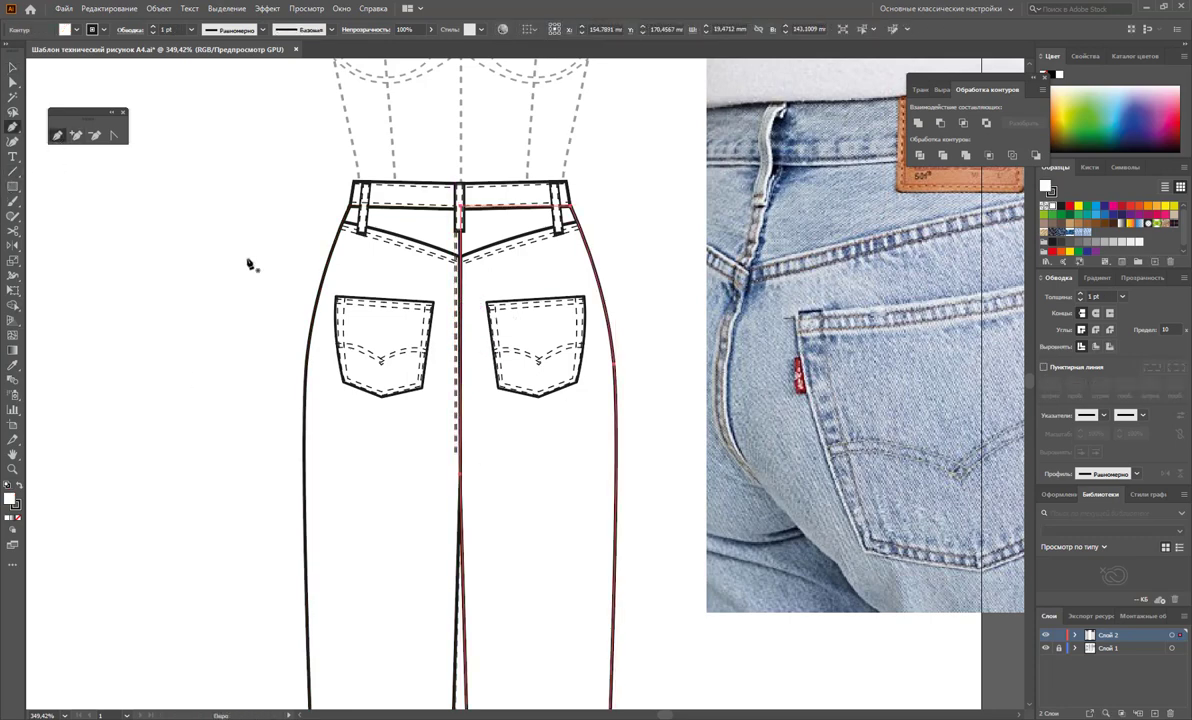
scroll(330, 290, "down", 2)
left_click(394, 357)
left_click(537, 354)
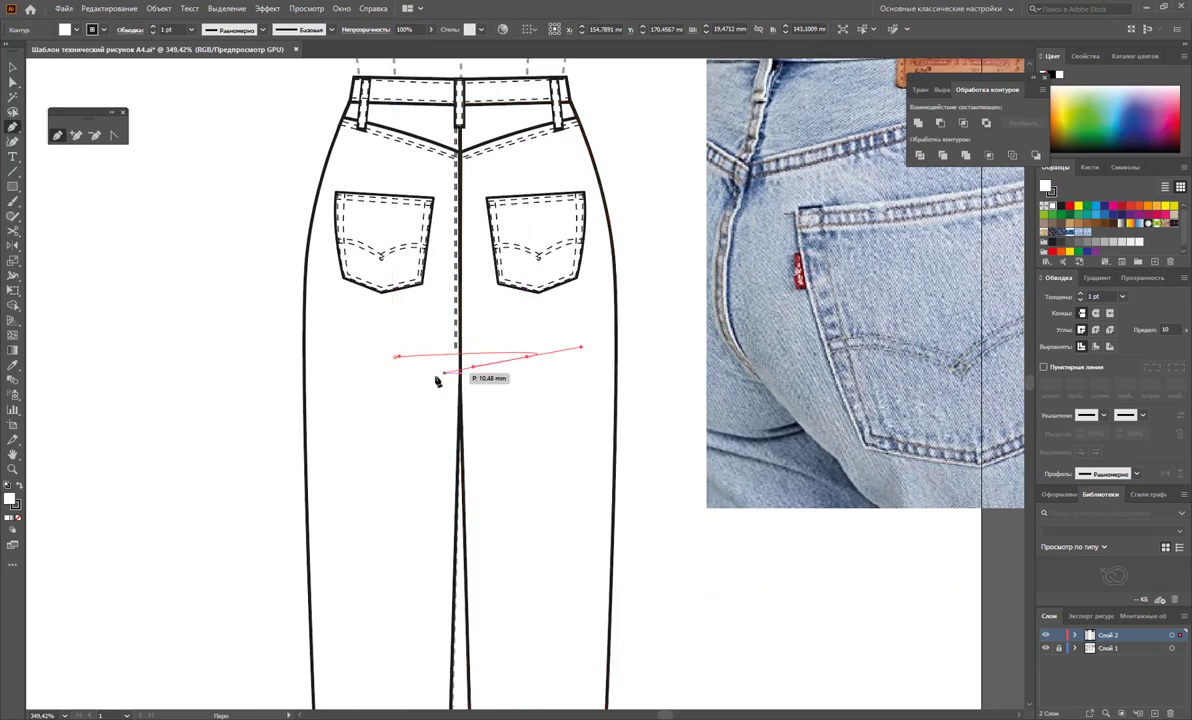
left_click(418, 376)
left_click(489, 385)
left_click(432, 397)
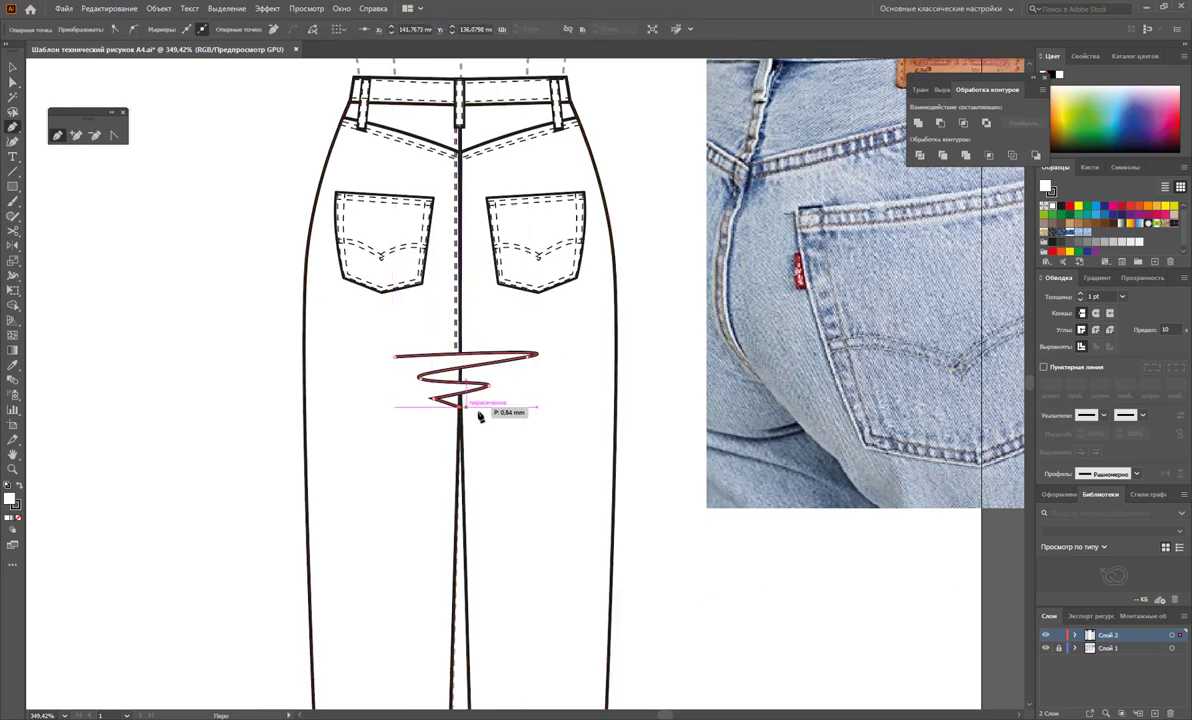
left_click(461, 406)
Step: Set the zigzag's stroke to 0.25 pt with no fill
left_click(13, 80)
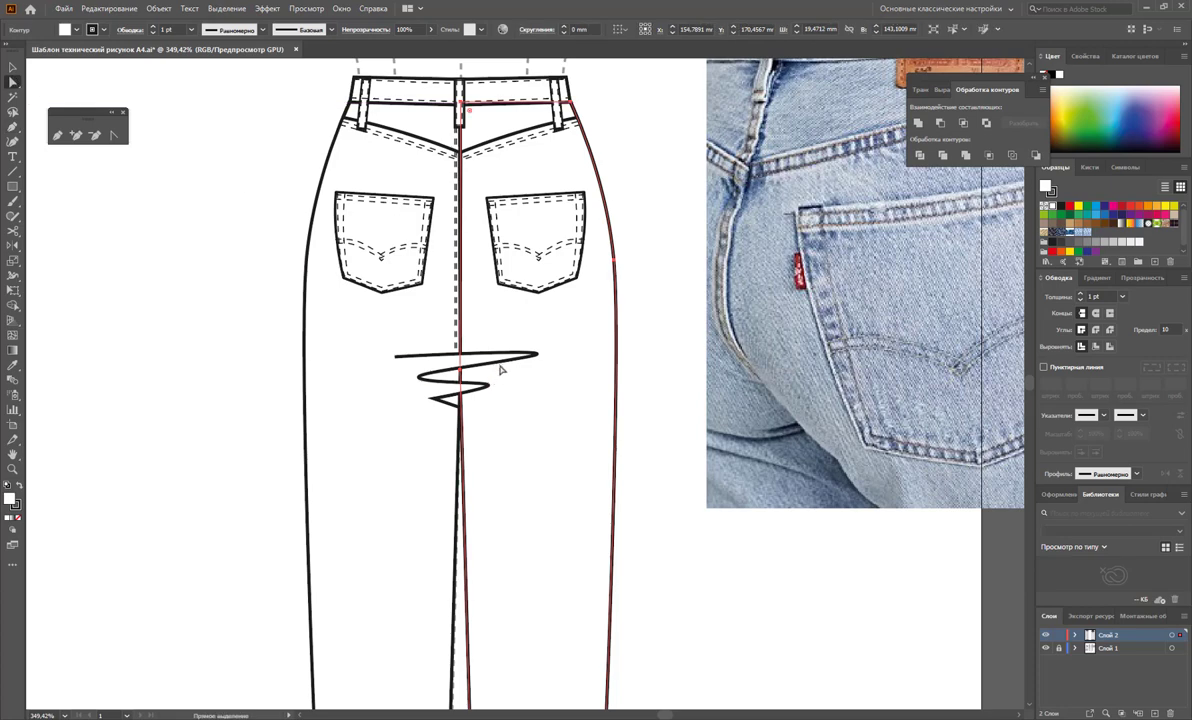
left_click(495, 368)
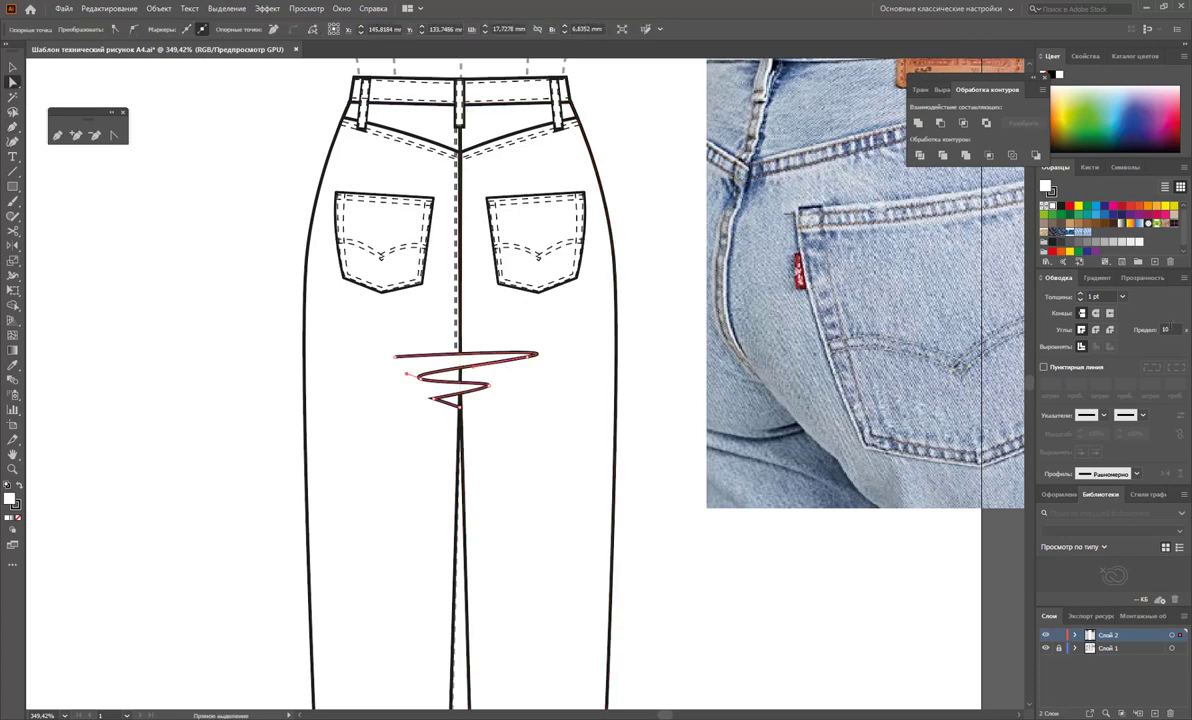
left_click(1123, 297)
left_click(1057, 370)
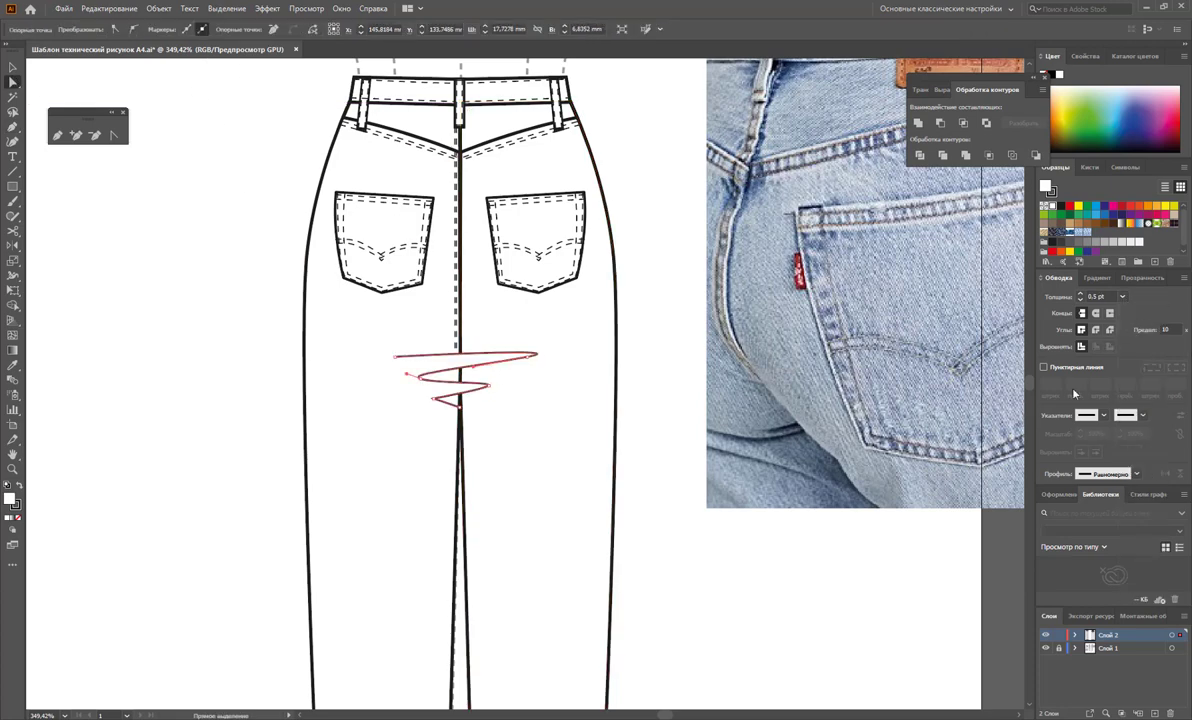
left_click(1123, 297)
left_click(1058, 294)
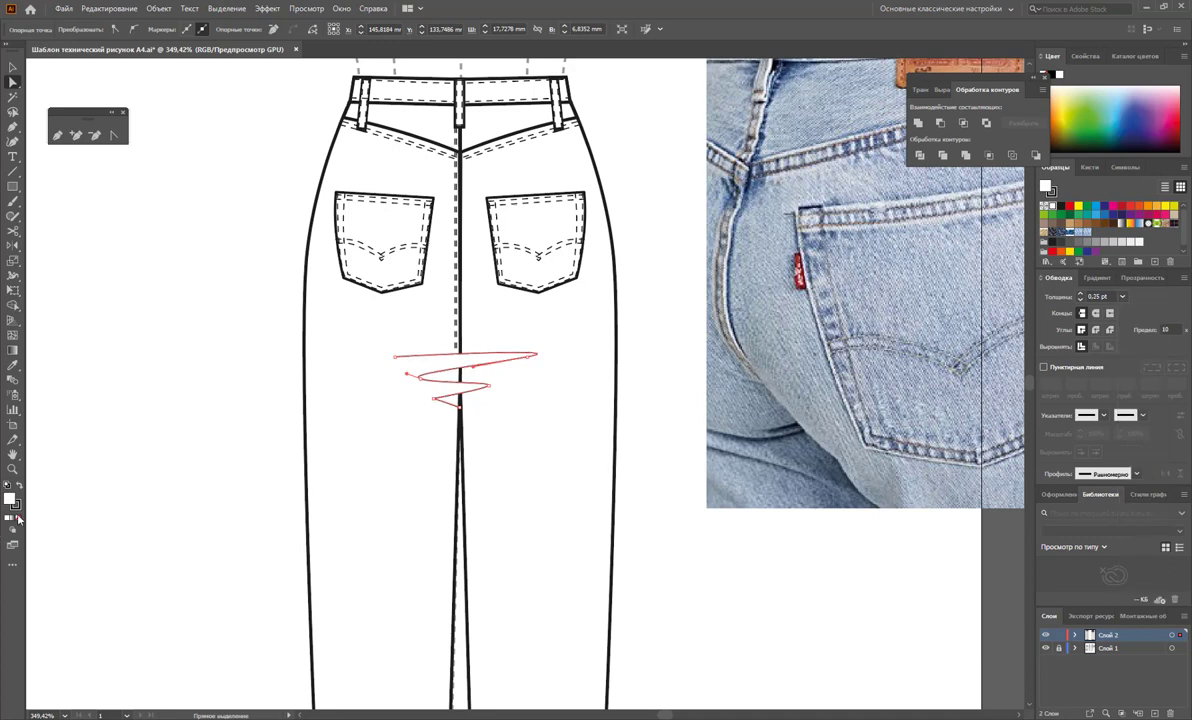
left_click(18, 519)
left_click(418, 457)
left_click(492, 365)
Step: Give the zigzag a tapered width profile and zoom out to both jeans views
left_click(1136, 474)
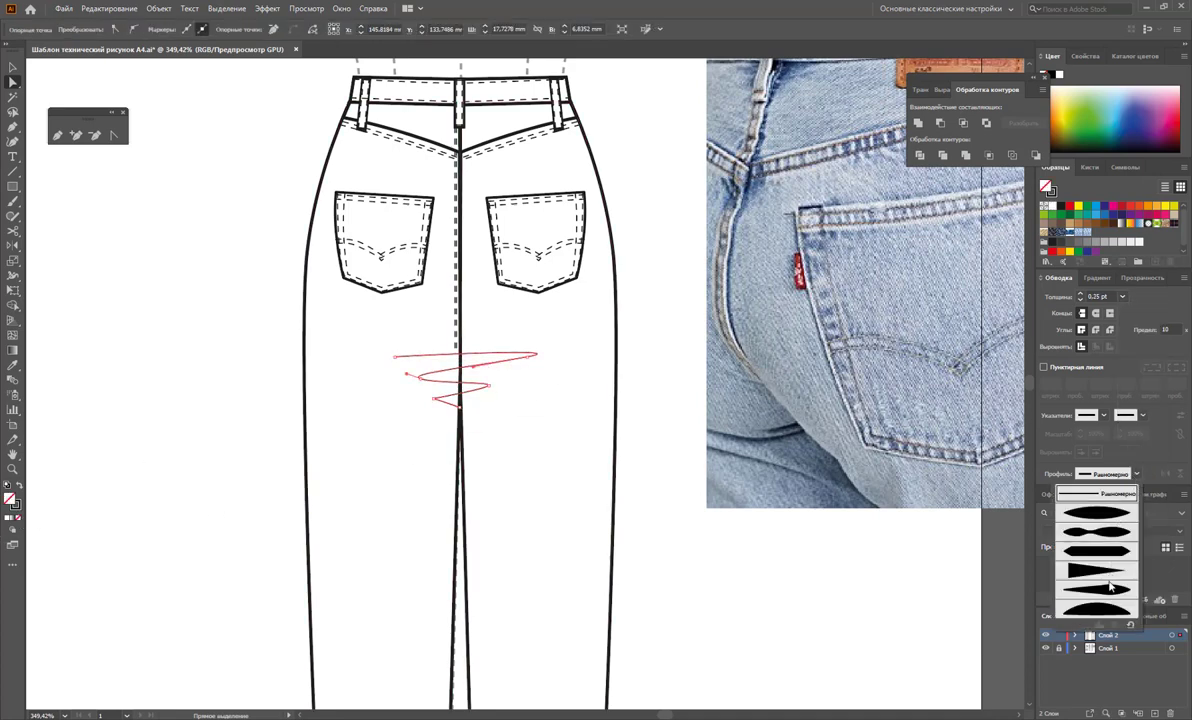
left_click(1110, 588)
left_click(545, 441)
key("z")
left_click_drag(535, 468, 495, 415)
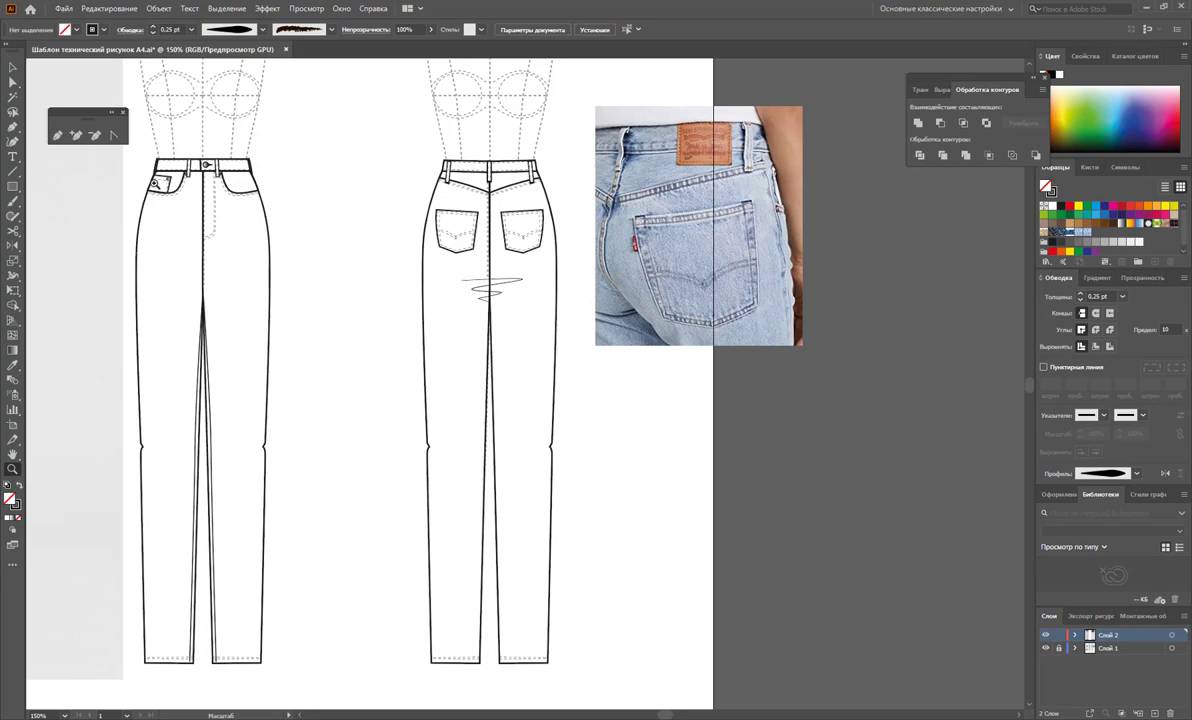
Step: Copy the belt-loop rivet to the left and right front pocket corners
left_click_drag(155, 183, 234, 266)
left_click(12, 67)
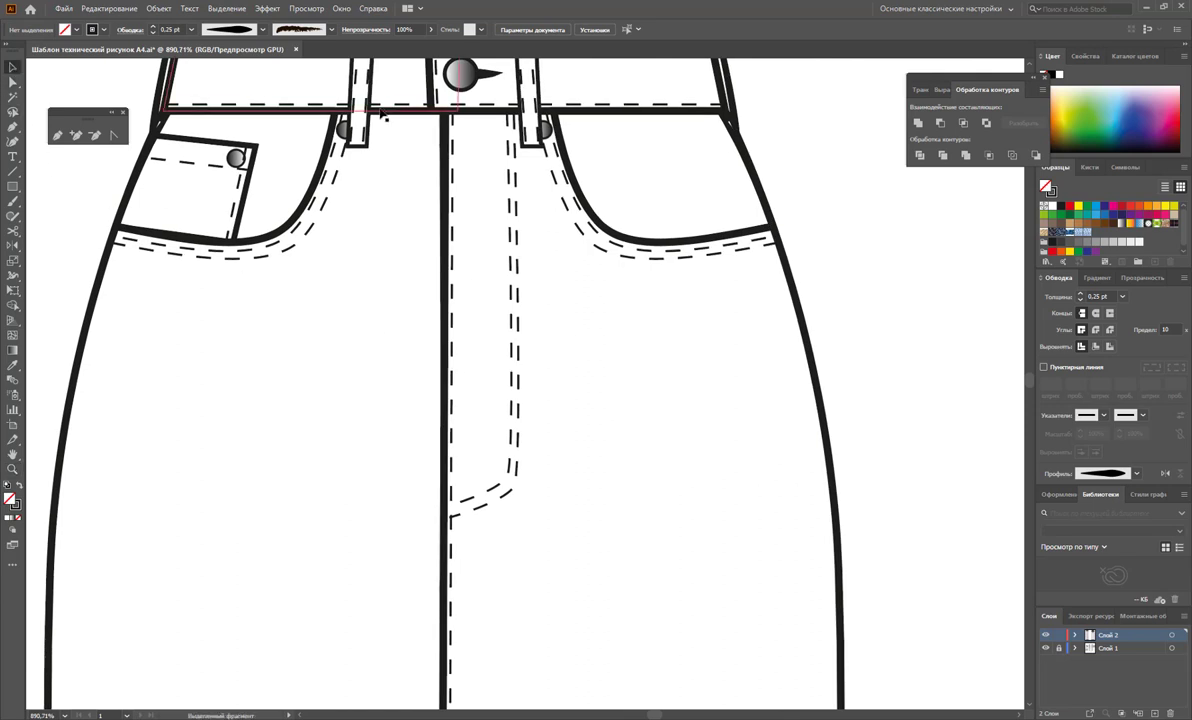
left_click(345, 127)
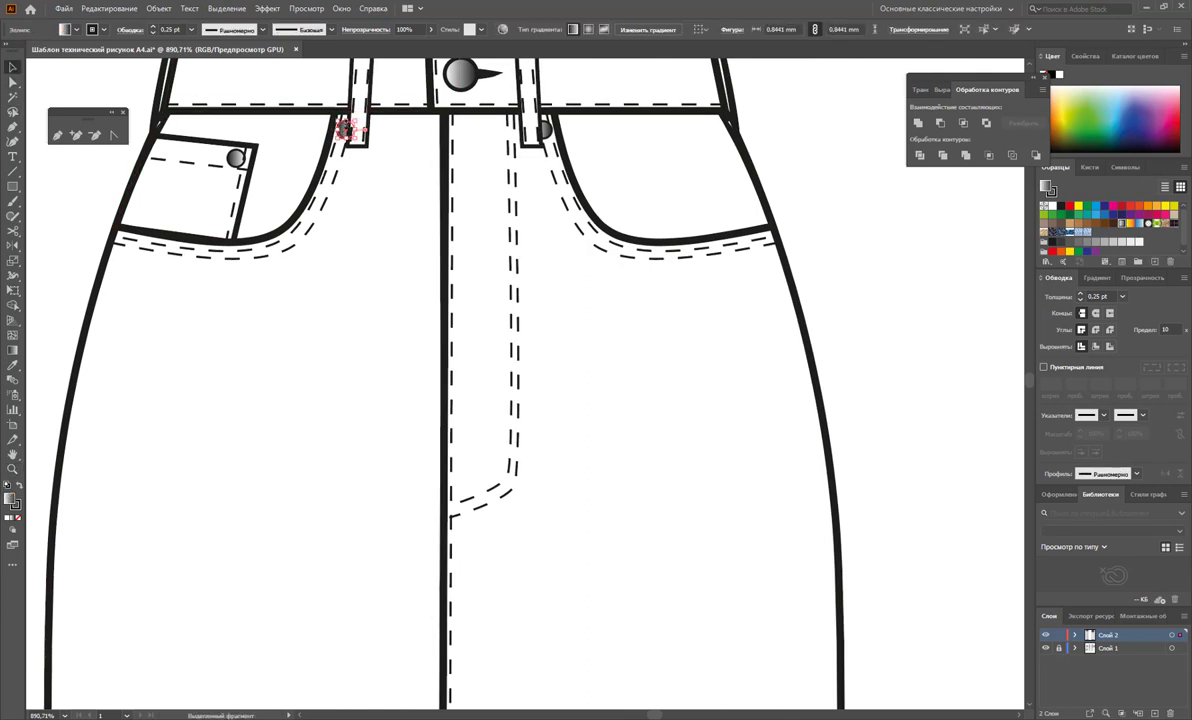
left_click(300, 142)
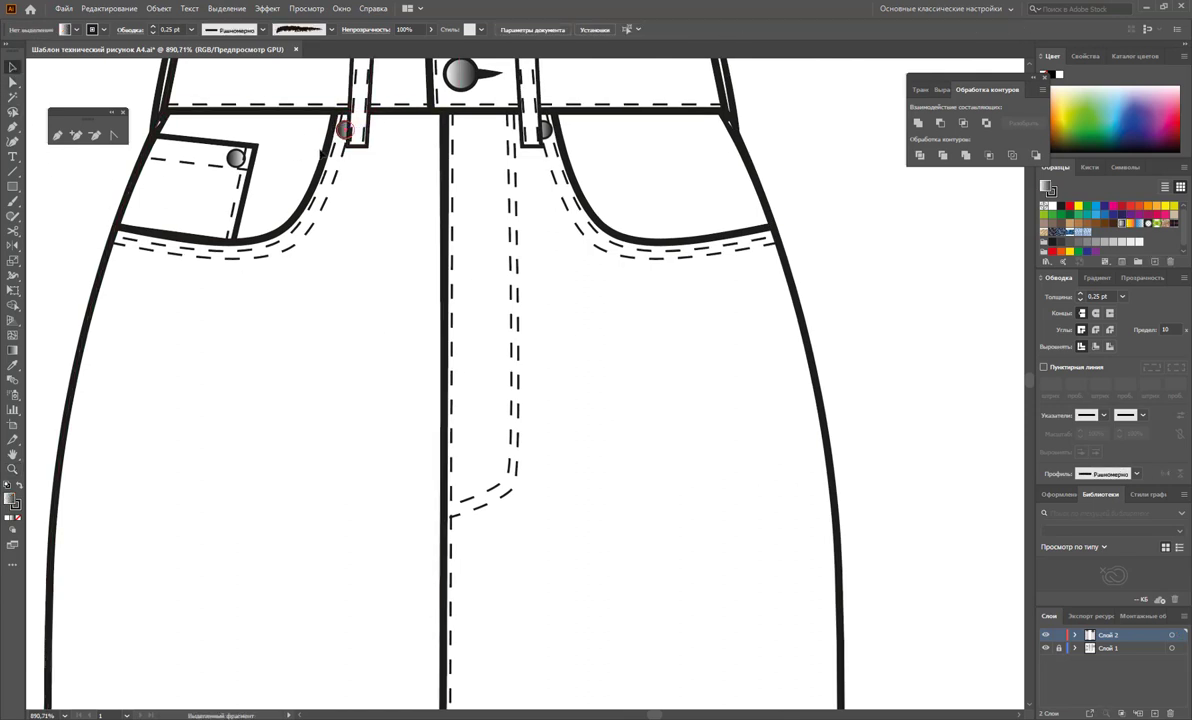
left_click_drag(345, 128, 123, 240)
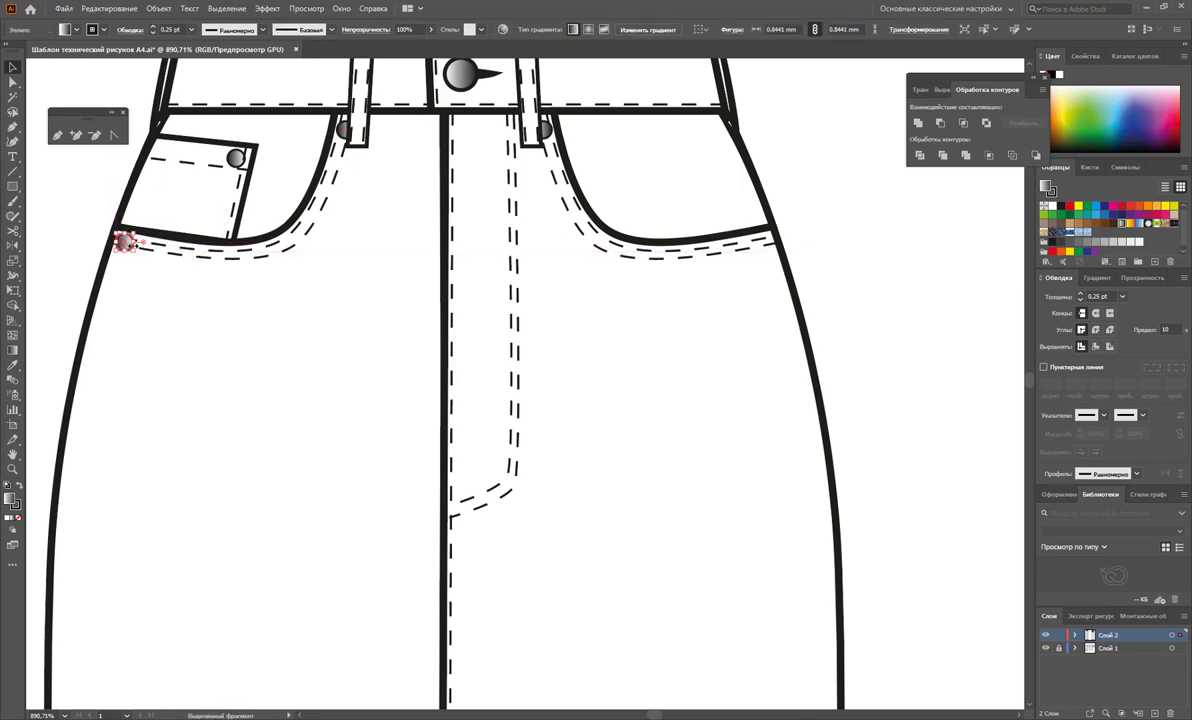
left_click(61, 234)
left_click_drag(123, 241, 772, 258)
key("ctrl+z")
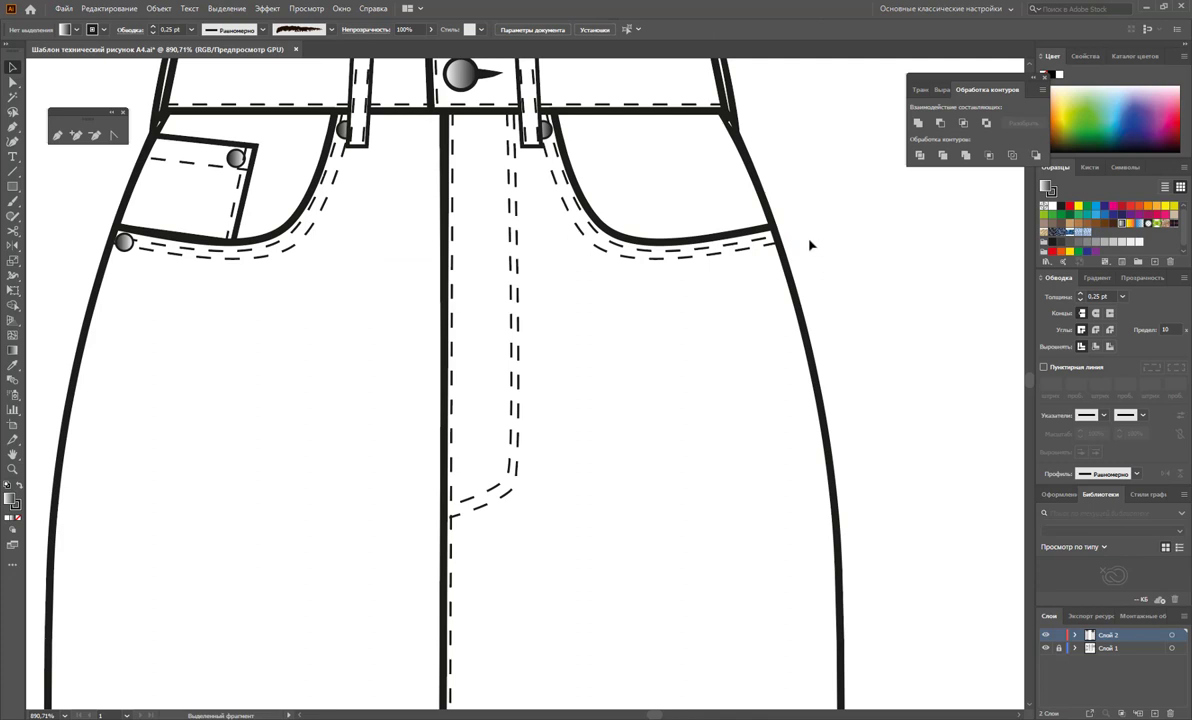
Step: Bring the right pocket rivet in front of the pocket lines, then zoom out
left_click(757, 256)
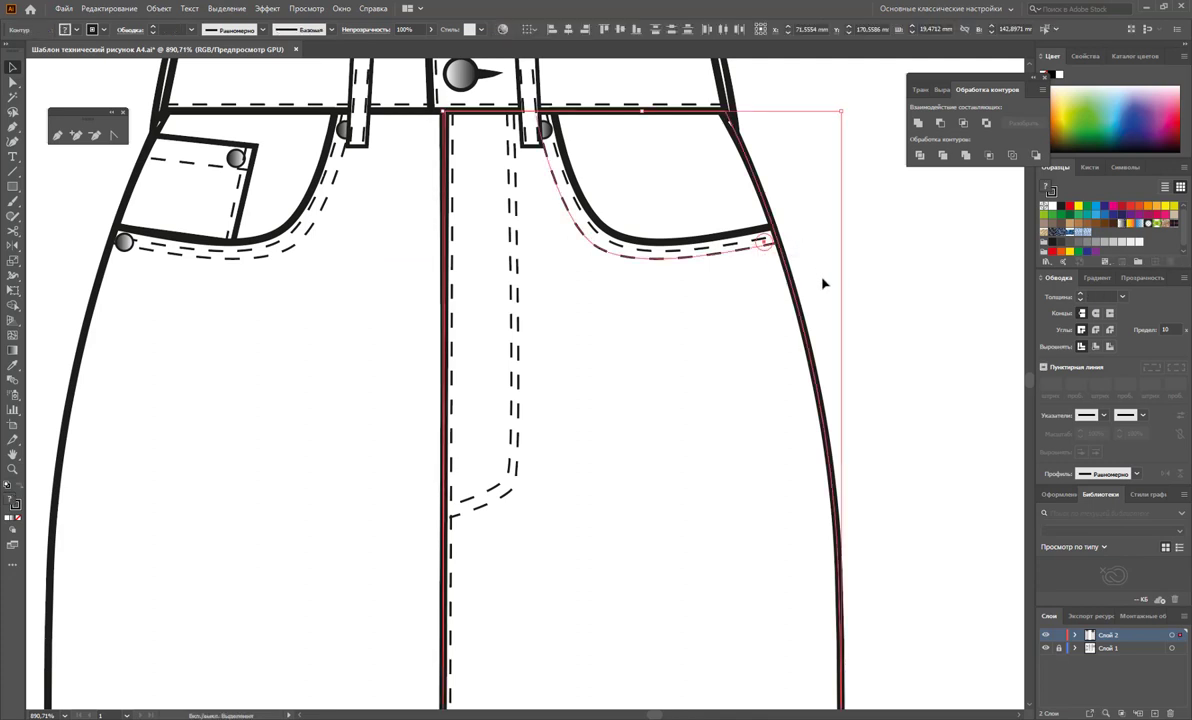
left_click(727, 257)
right_click(727, 256)
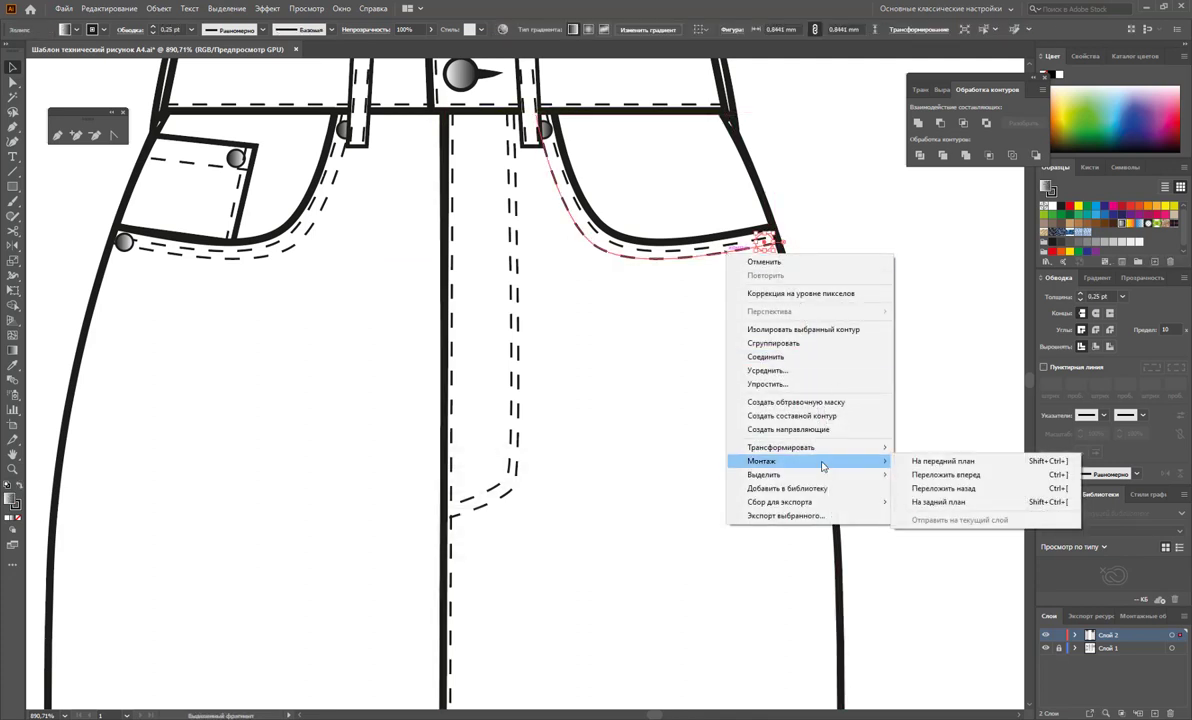
left_click(923, 461)
key("z")
left_click(729, 439, "alt")
left_click(578, 444, "alt")
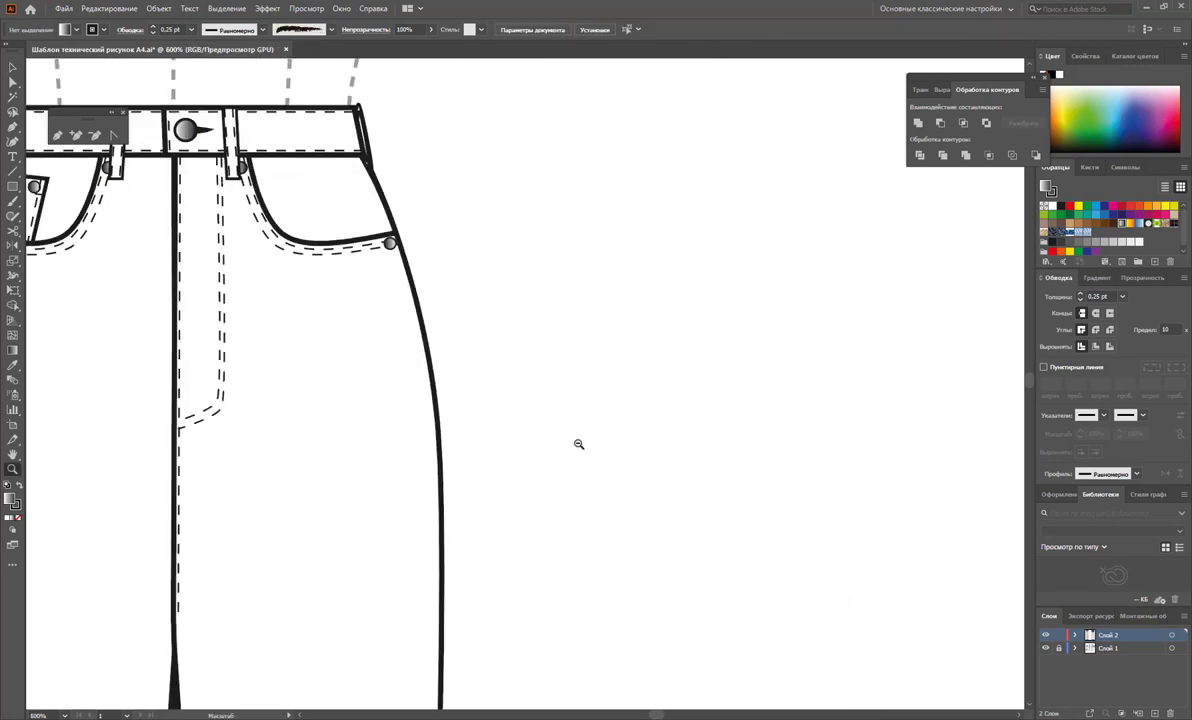
left_click(660, 435, "alt")
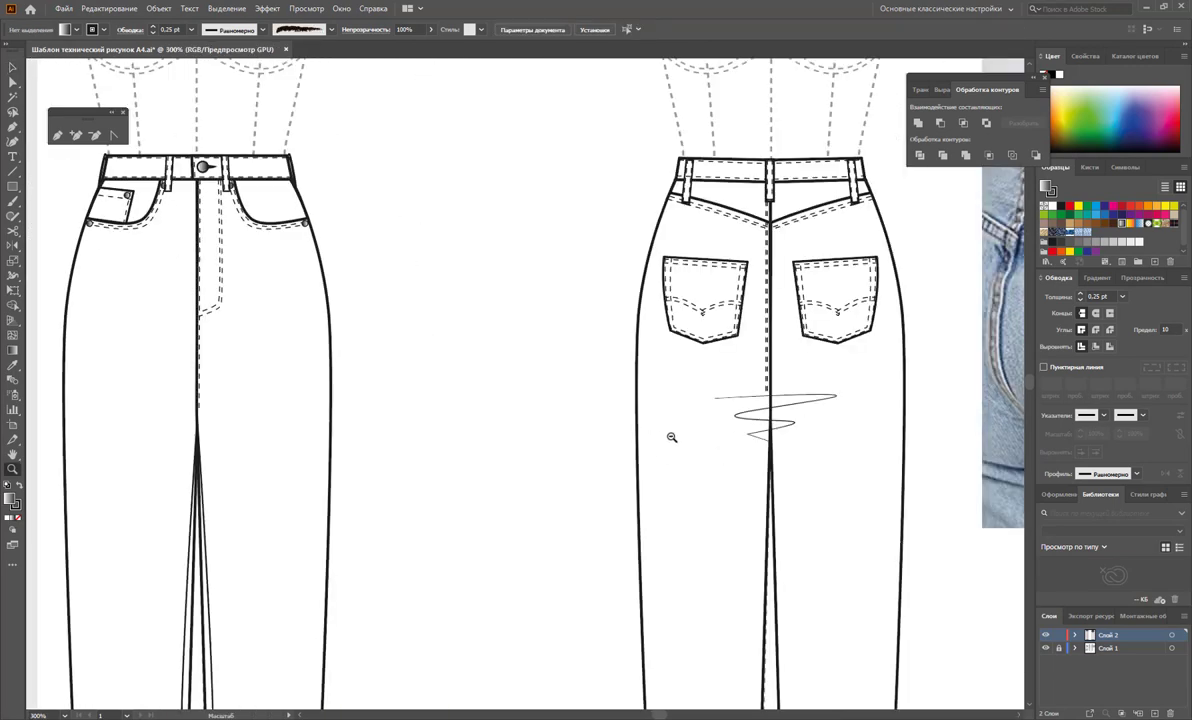
Step: Zoom out, then zoom into the back waistband, belt loops and pockets
left_click(671, 437, "alt")
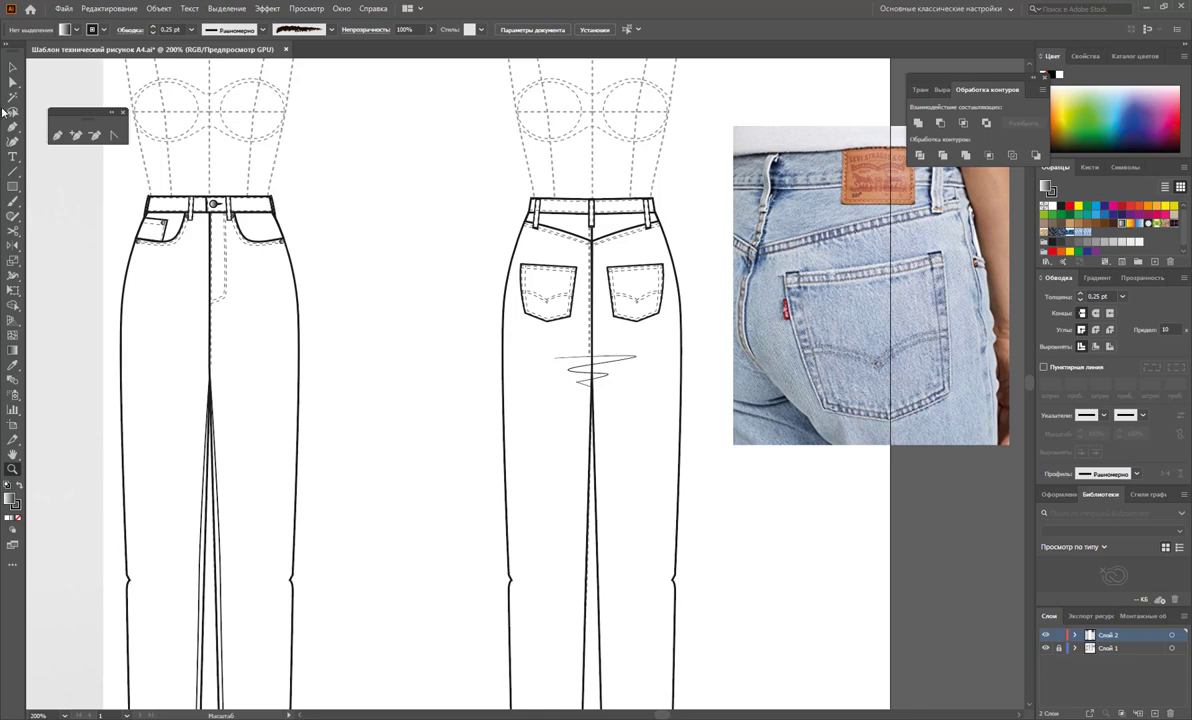
left_click(13, 67)
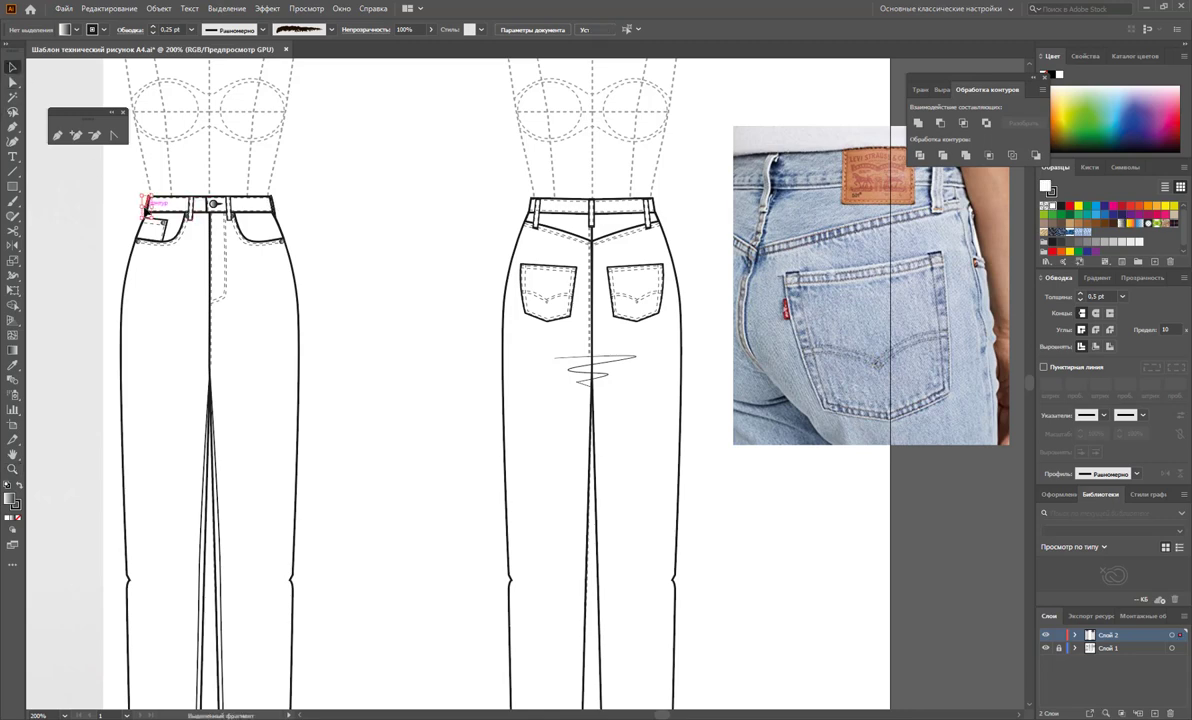
left_click(274, 207)
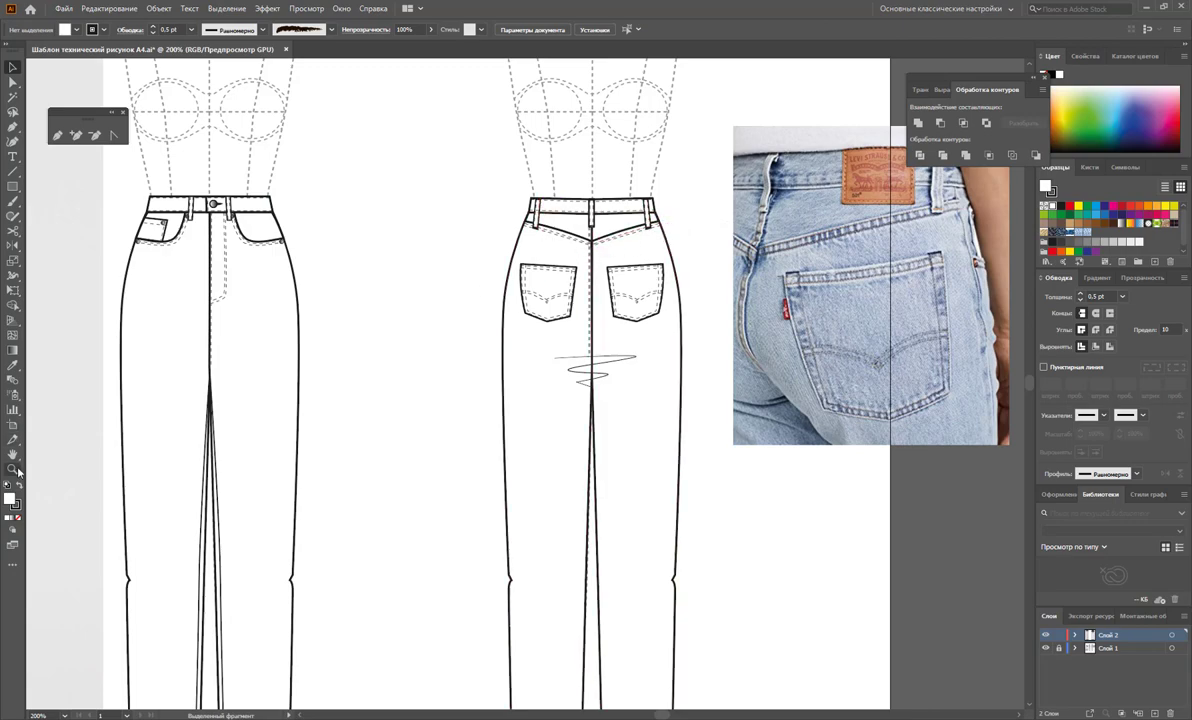
key("z")
left_click(598, 229)
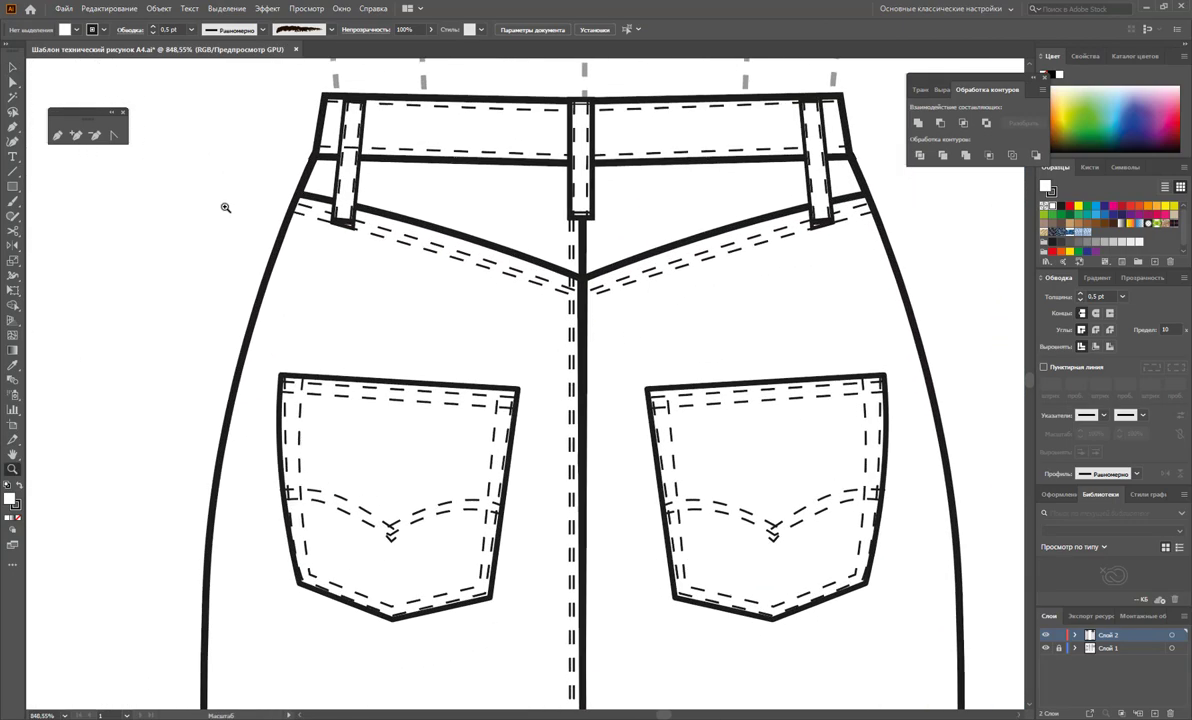
Step: Move the left back belt loop slightly outward toward the side seam
left_click(12, 68)
scroll(355, 128, "up", 1)
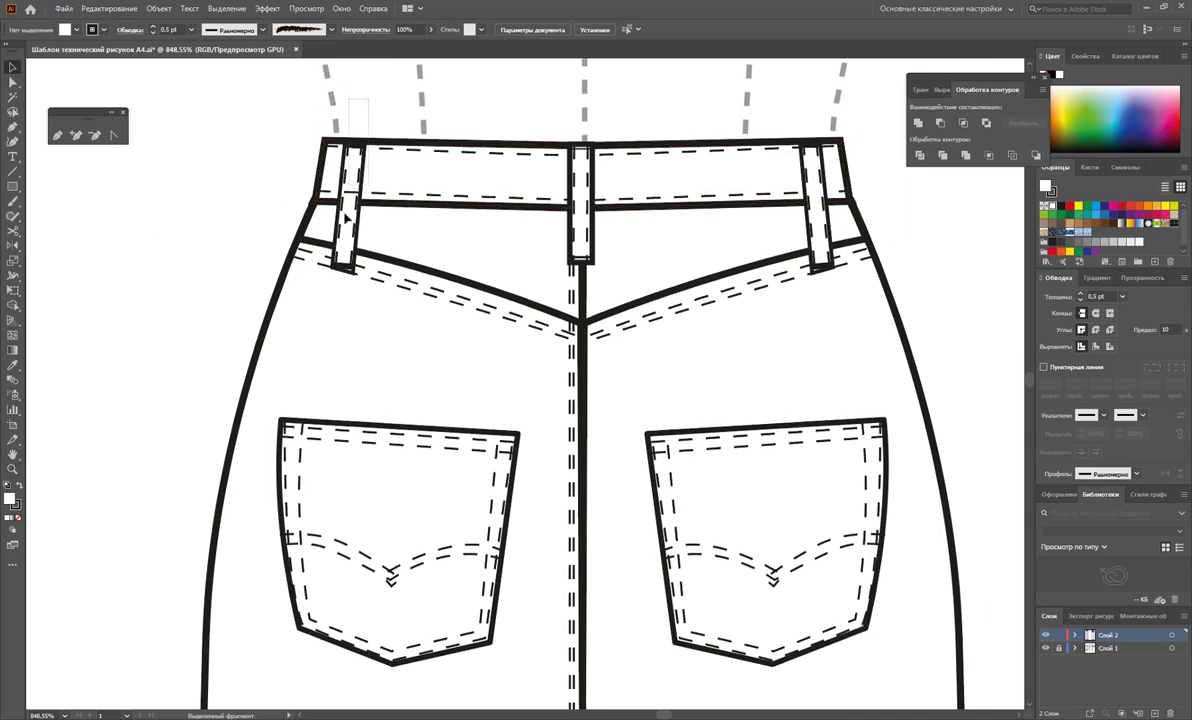
left_click(366, 204)
left_click(372, 240)
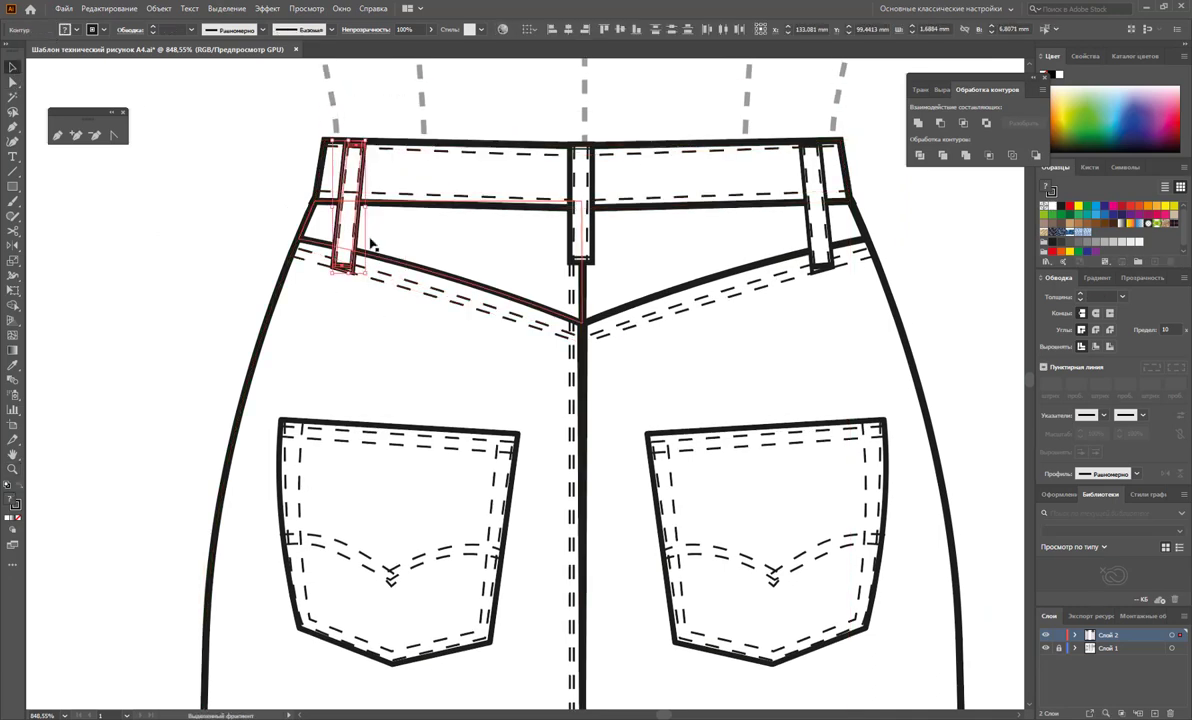
left_click_drag(356, 232, 331, 231)
left_click(868, 155)
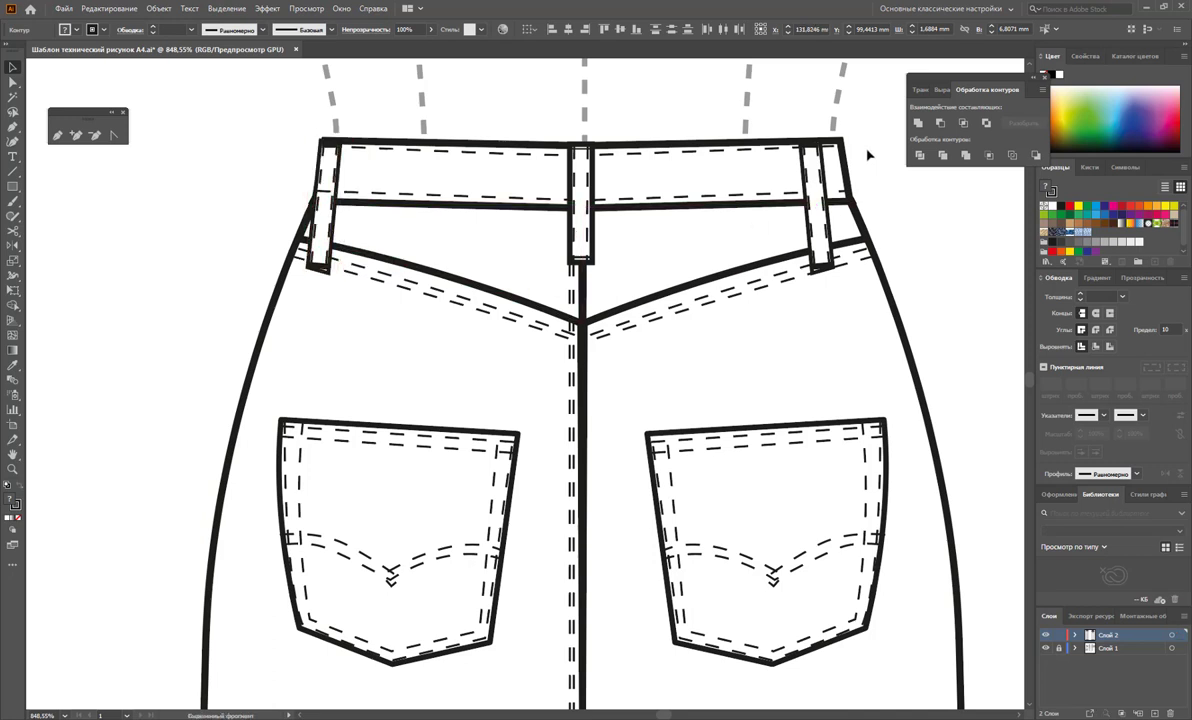
Step: Move the right back belt loop outward to the right and nudge it further
left_click_drag(798, 295, 867, 120)
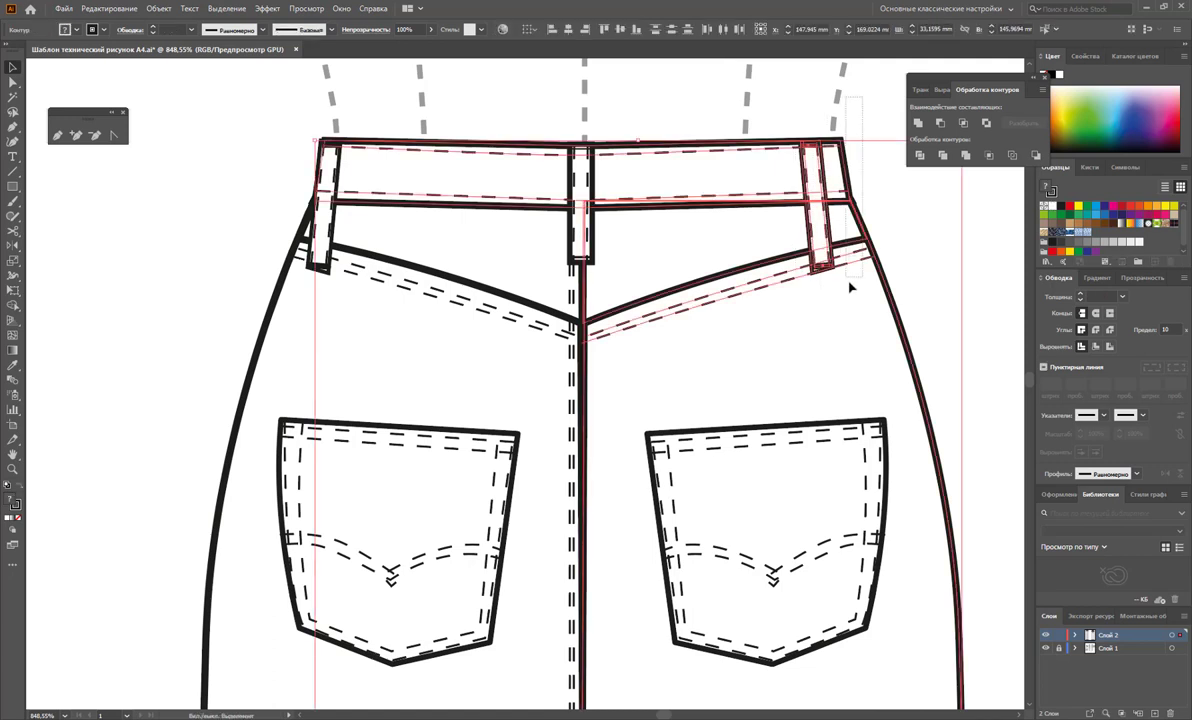
left_click(820, 262)
left_click(748, 152, "shift")
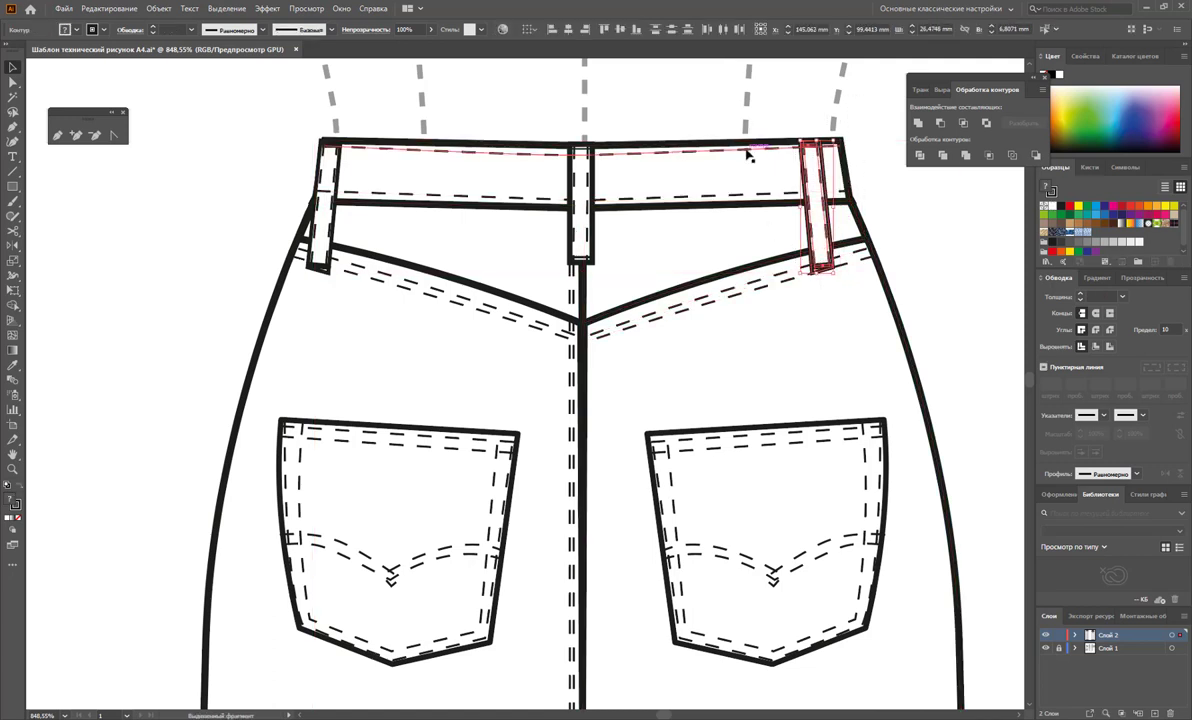
left_click(776, 193)
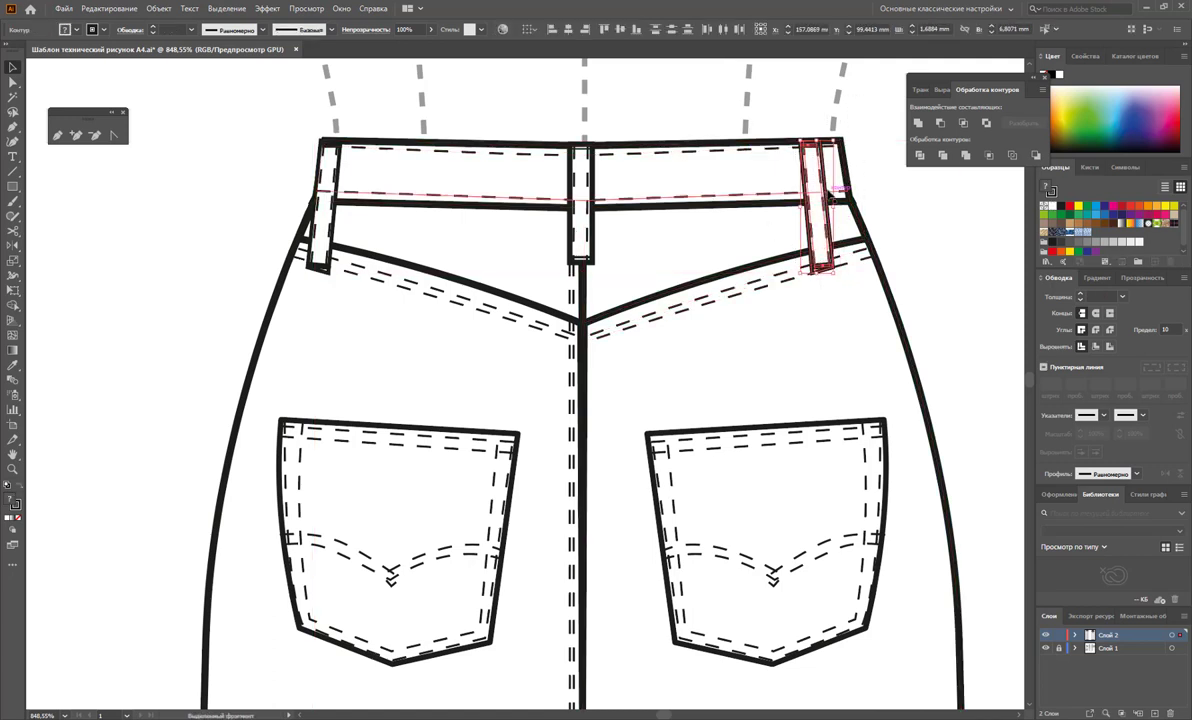
left_click(867, 134)
left_click(815, 266)
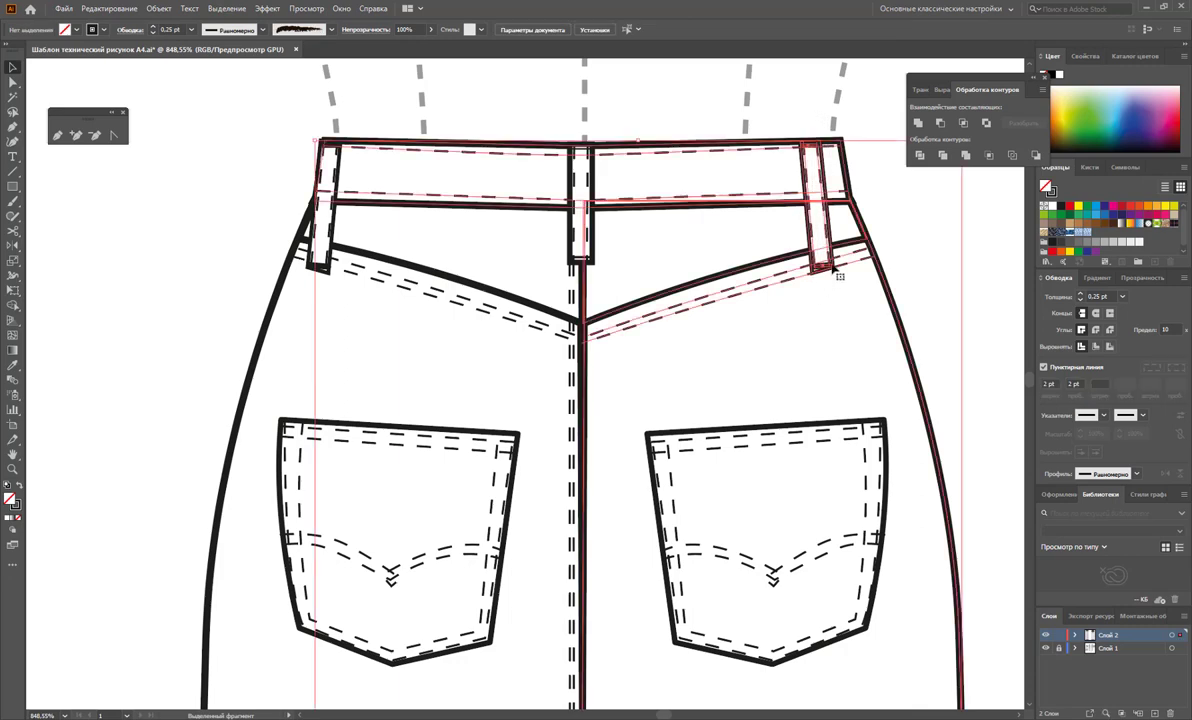
left_click(838, 272)
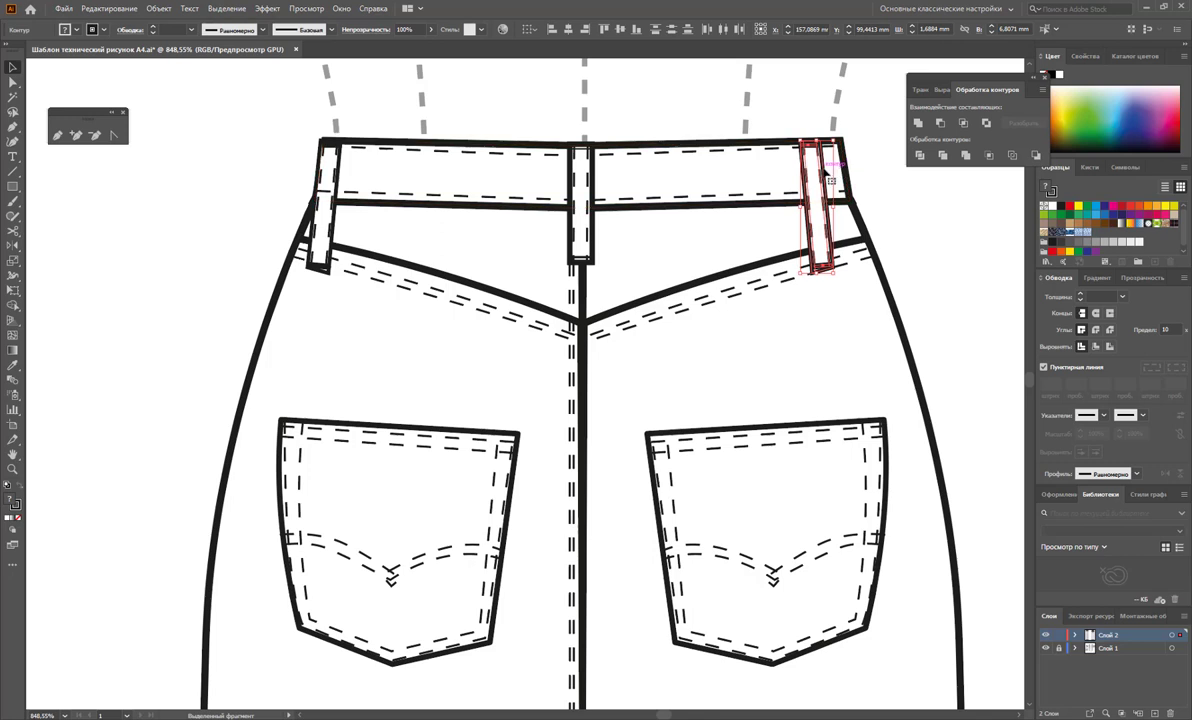
left_click_drag(838, 170, 850, 172)
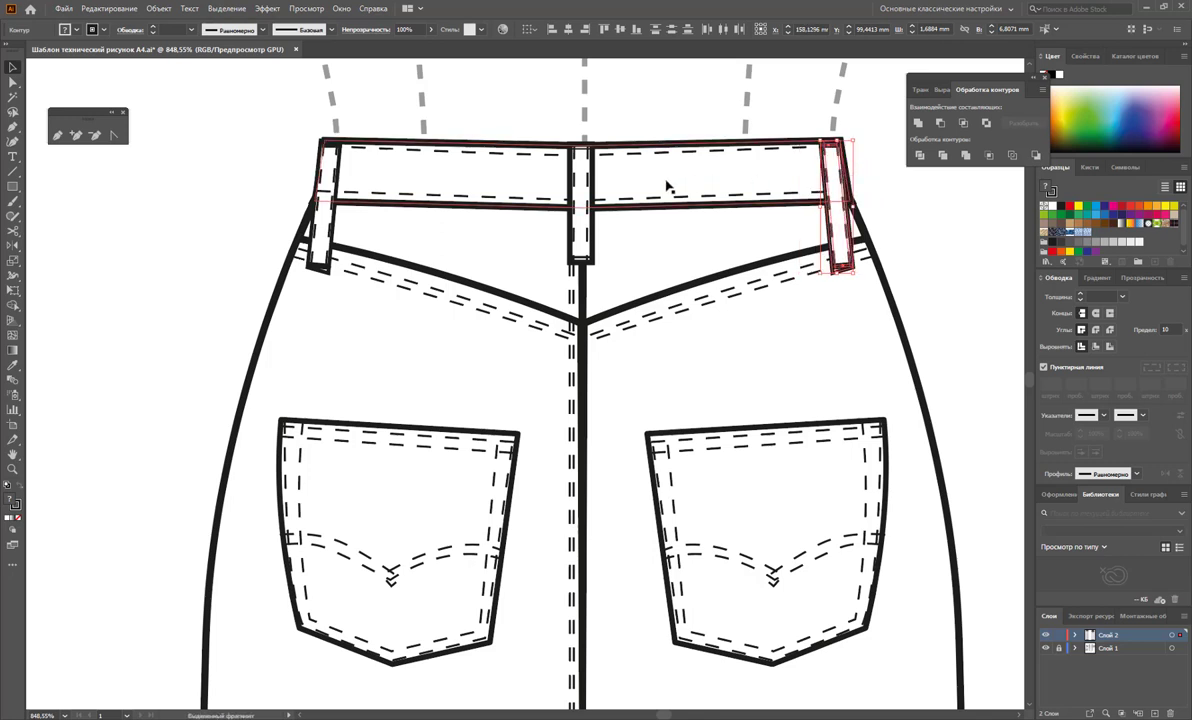
key("Right")
left_click(898, 210)
Step: Zoom out from the waistband close-up to show the whole artboard
key("z")
left_click(380, 300, "alt")
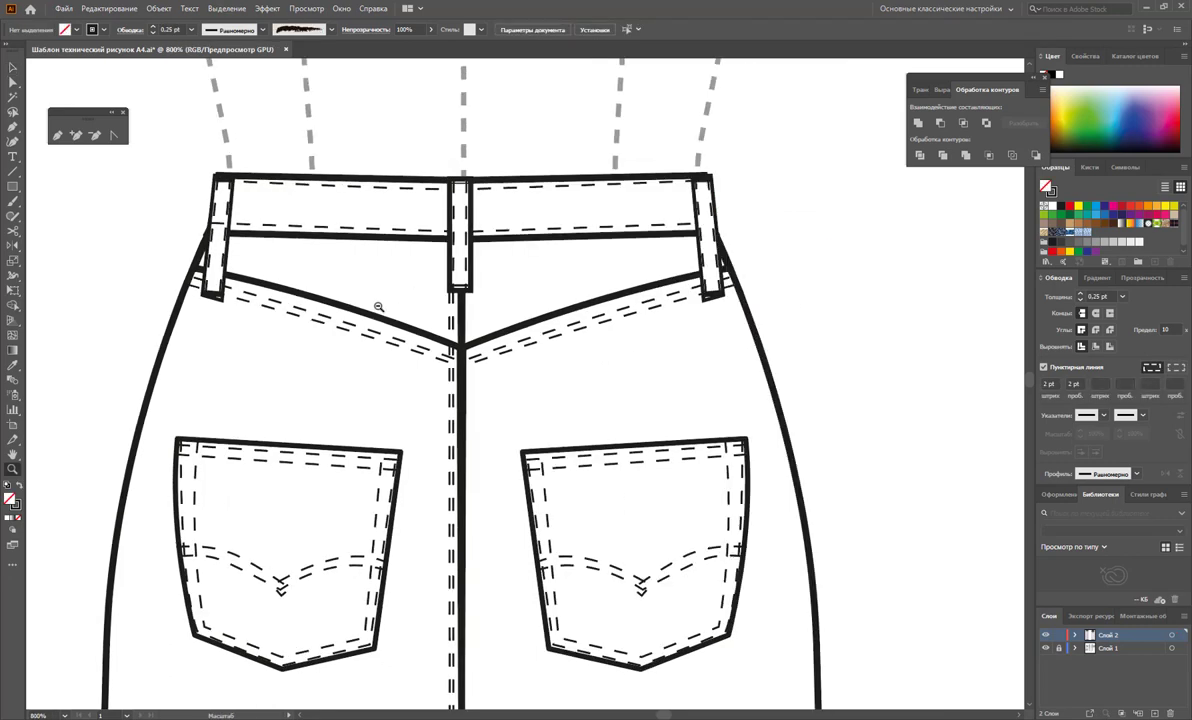
left_click(450, 345, "alt")
left_click(495, 407, "alt")
left_click(533, 440, "alt")
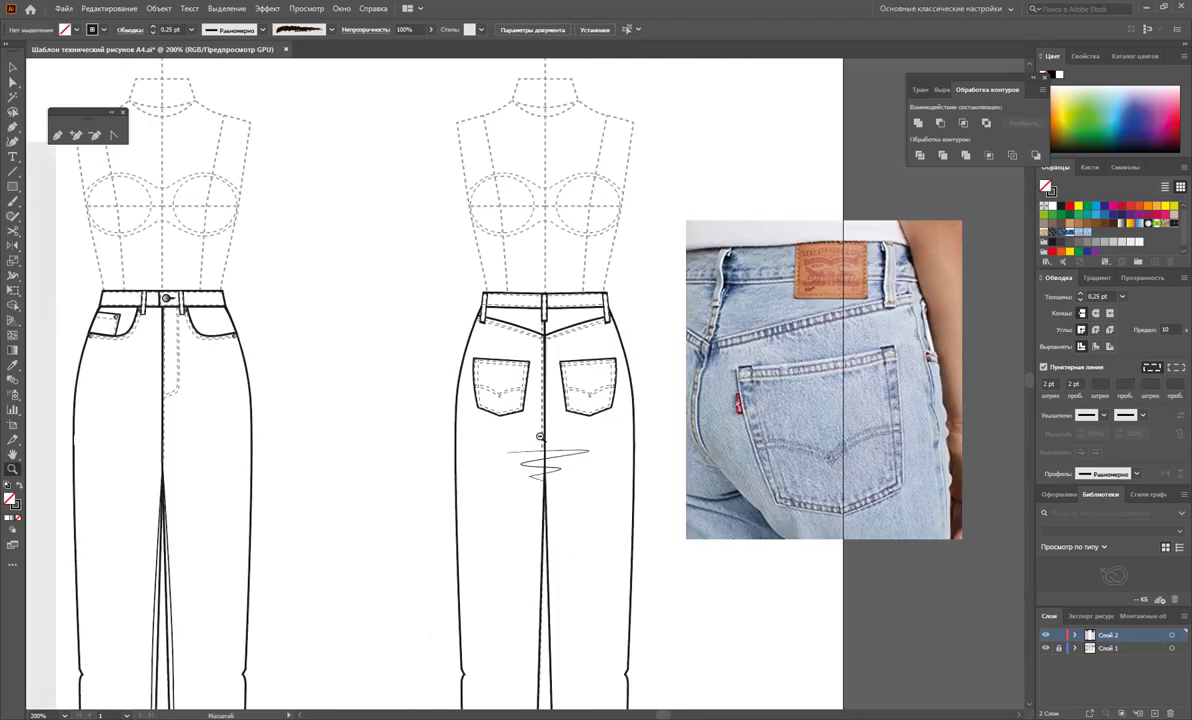
left_click(537, 437, "alt")
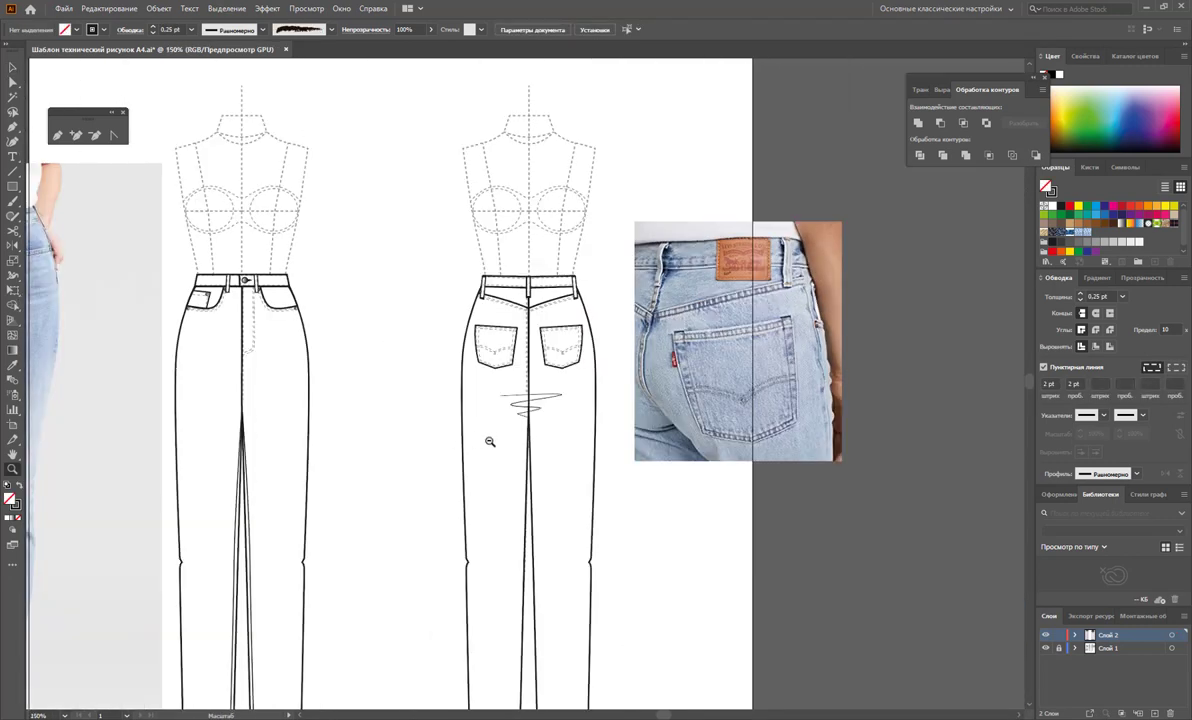
left_click_drag(540, 385, 644, 451)
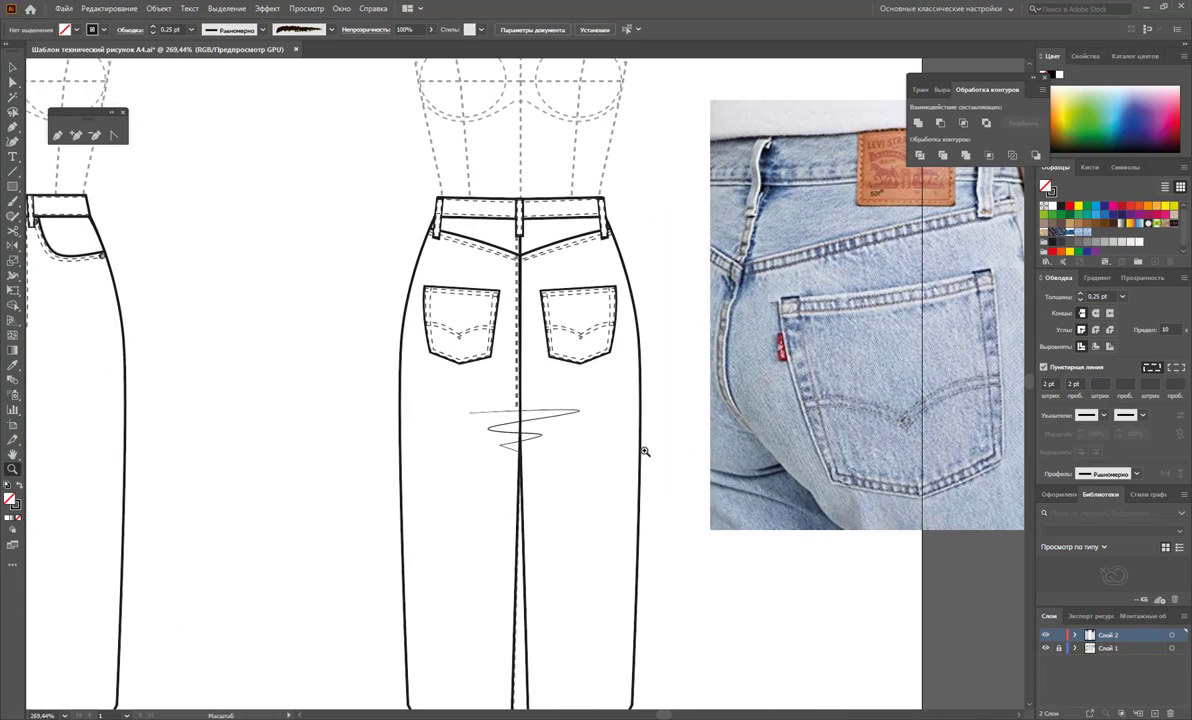
left_click_drag(623, 496, 459, 384)
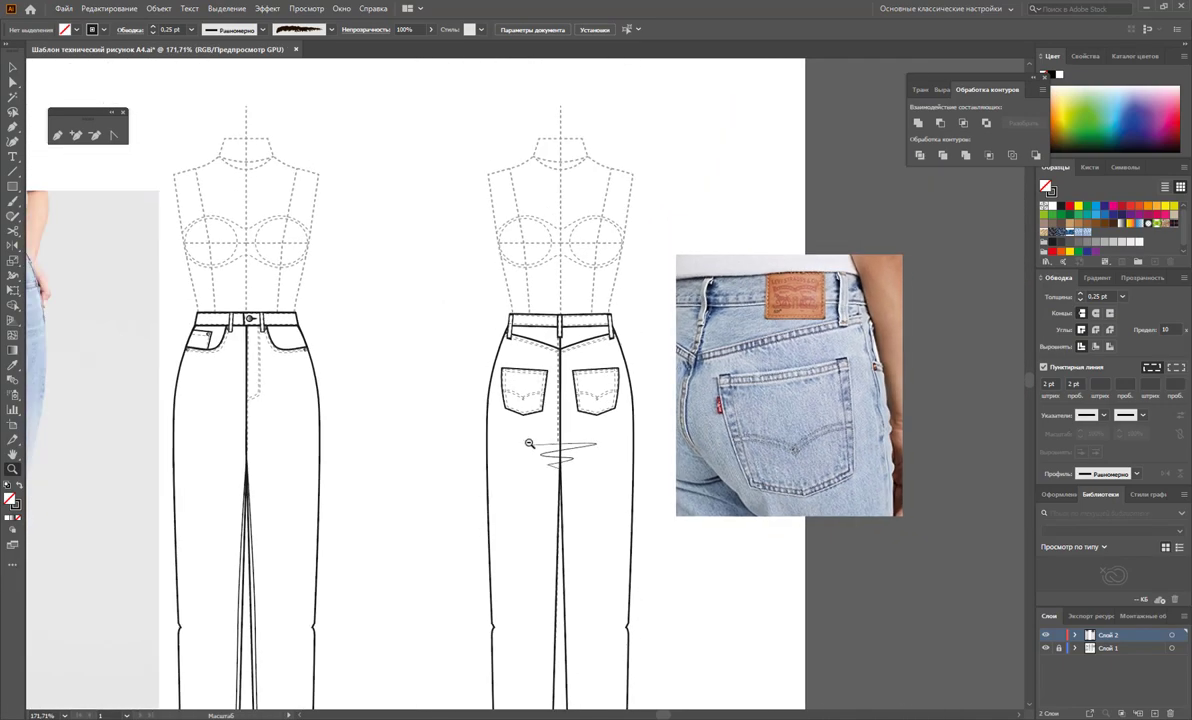
scroll(459, 384, "down", 3)
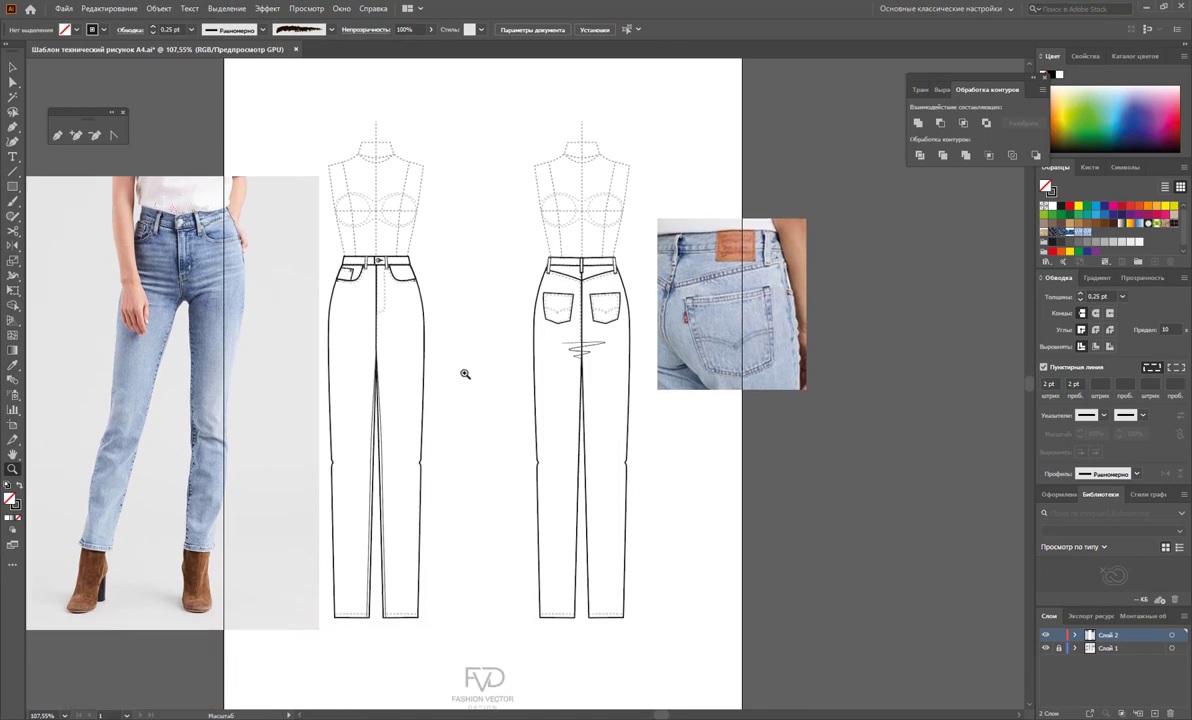
Step: Unlock Layer 1 and delete the jeans reference photos
left_click(13, 67)
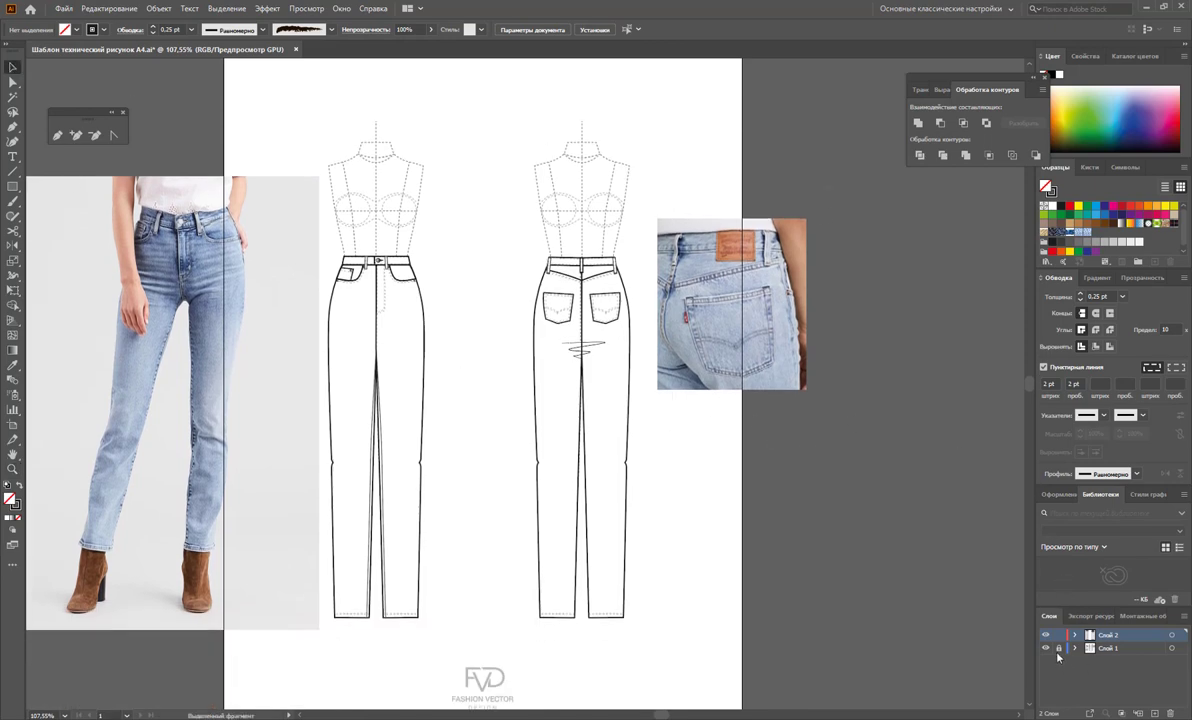
left_click(735, 320)
key("Delete")
left_click(229, 345)
Step: Delete the remaining reference photo and lock the template layer again
key("Delete")
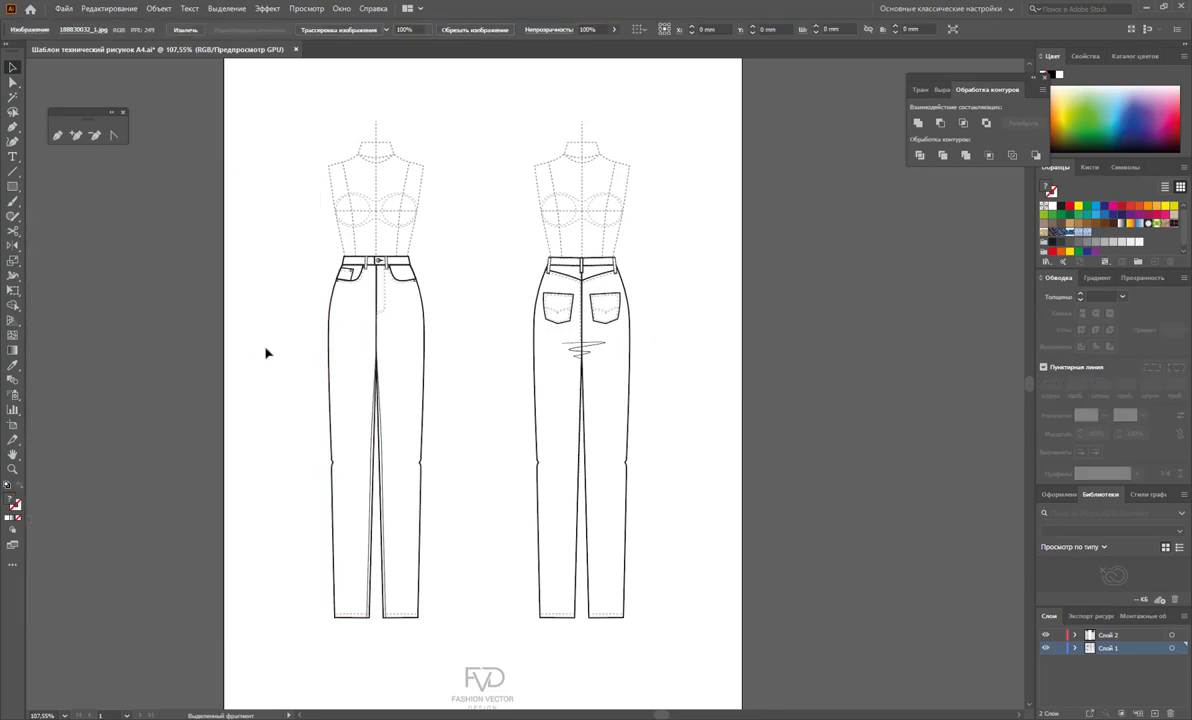
scroll(617, 327, "down", 1)
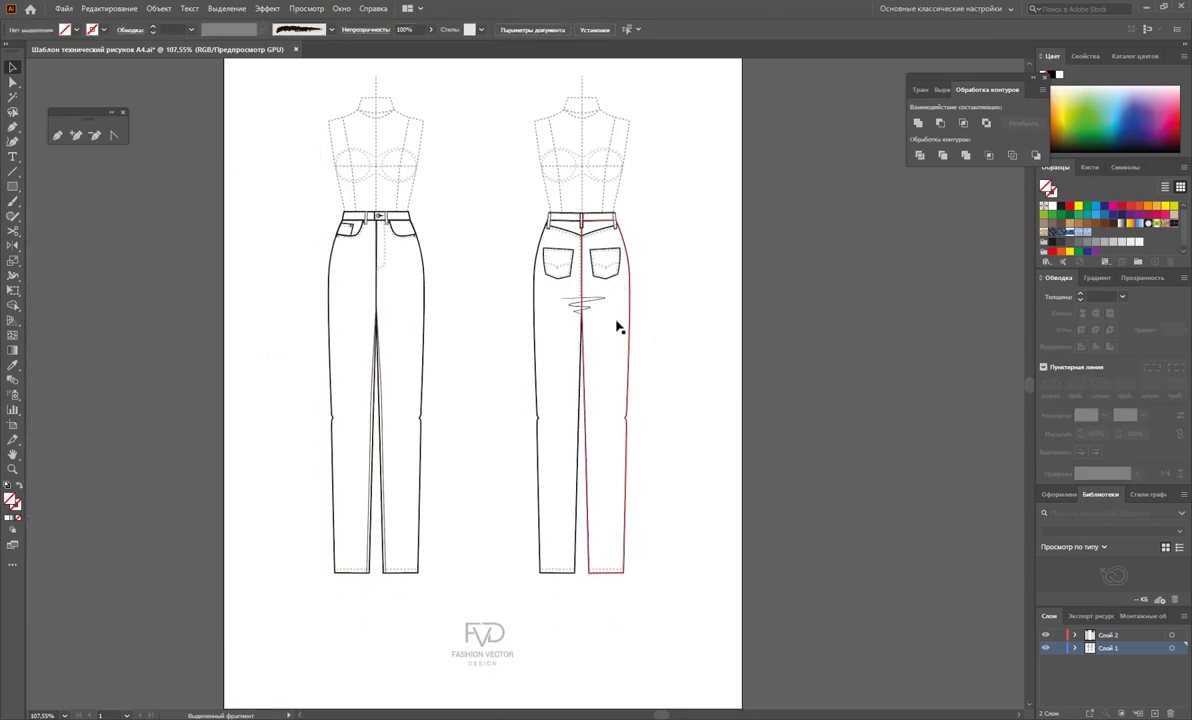
left_click_drag(440, 185, 298, 620)
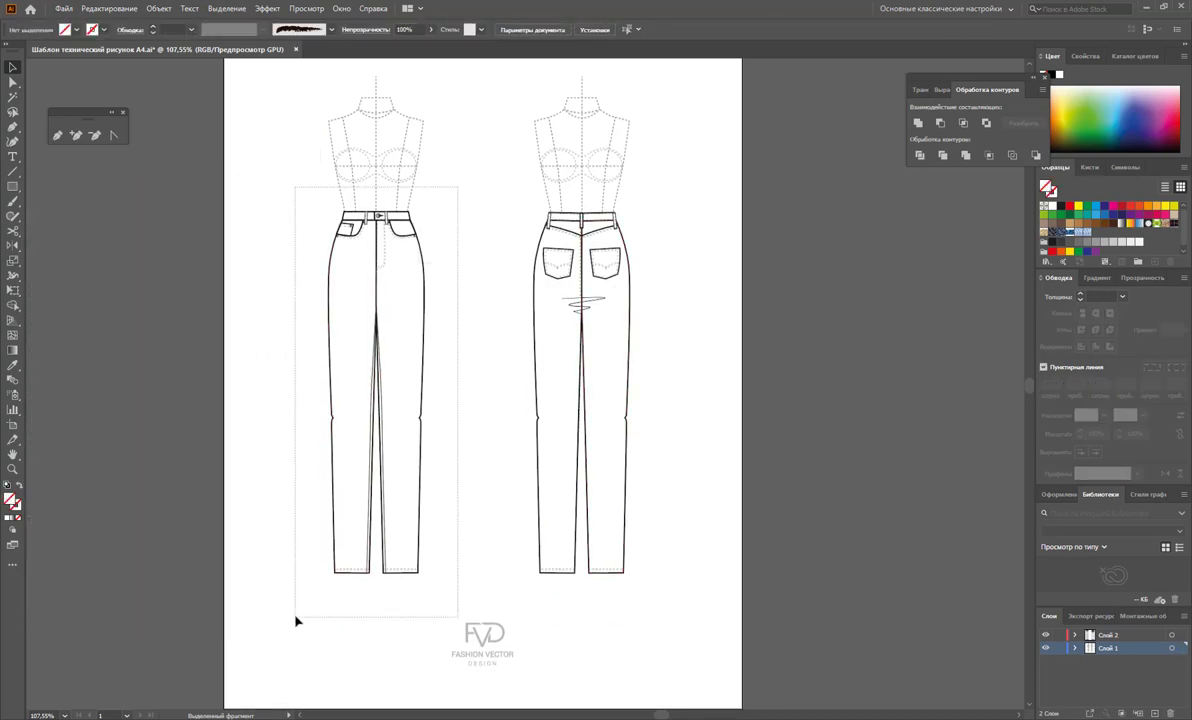
right_click(372, 466)
left_click(484, 375)
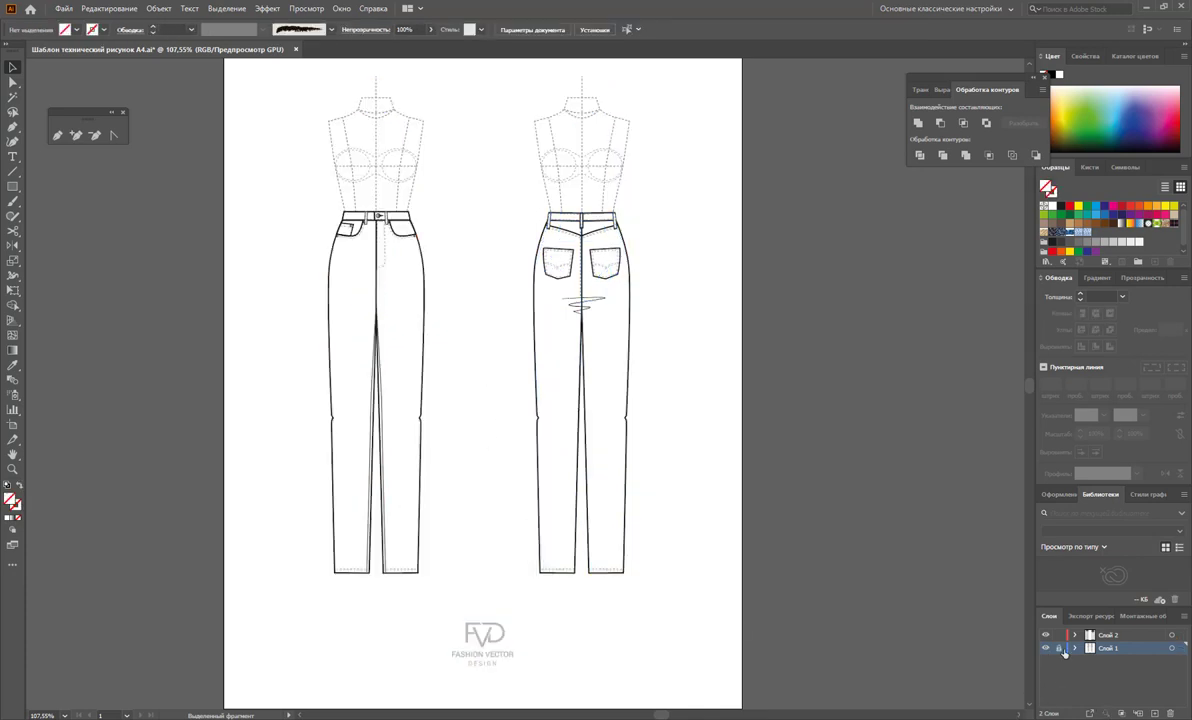
Step: Group the front jeans drawing and the back jeans drawing separately
left_click_drag(476, 192, 255, 582)
right_click(324, 440)
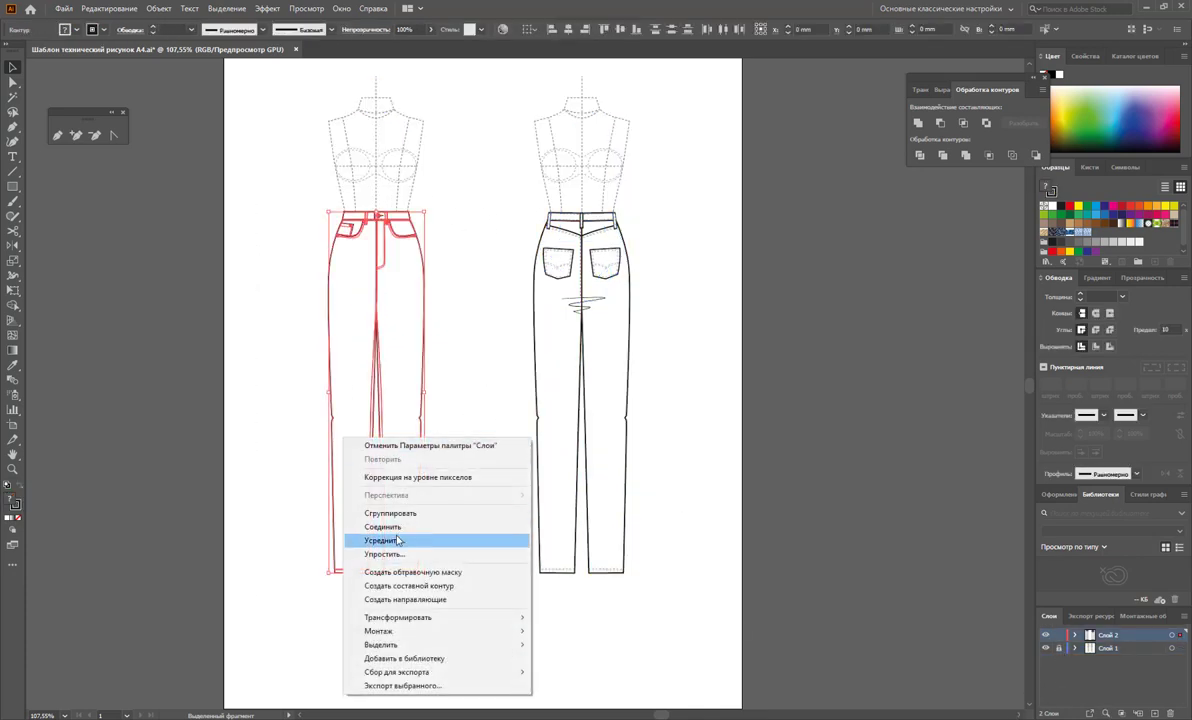
left_click(430, 513)
left_click_drag(665, 173, 474, 582)
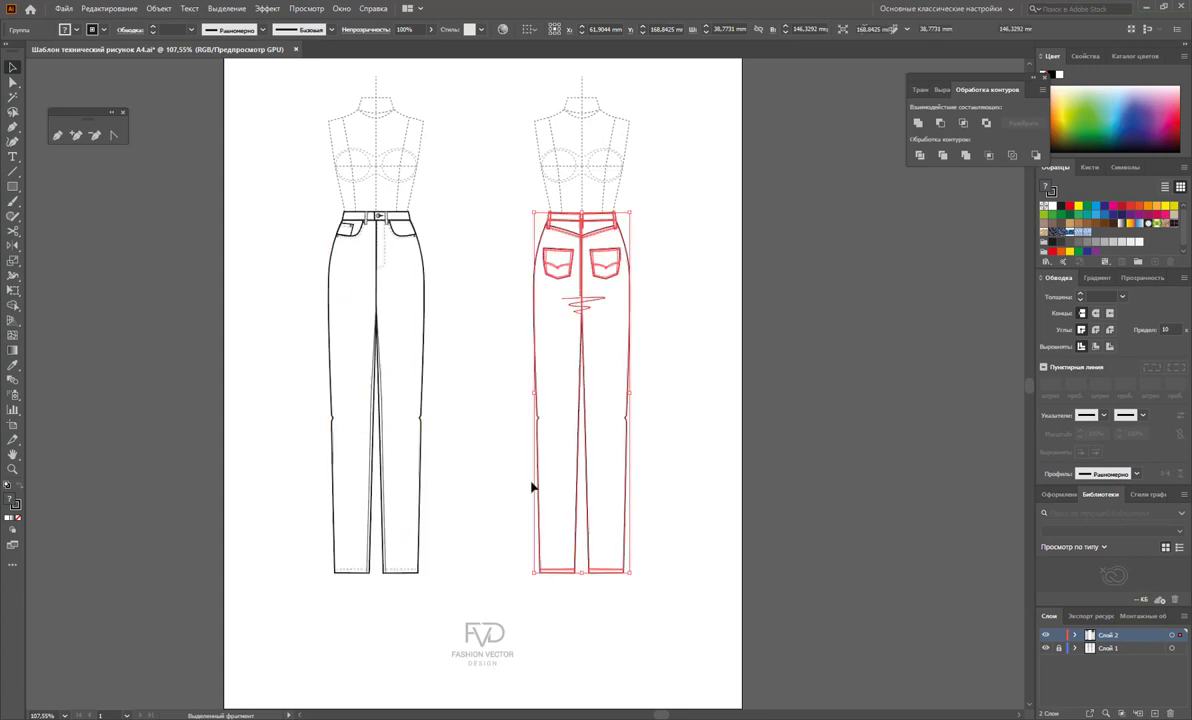
right_click(625, 373)
left_click(672, 447)
Step: Alt-drag a copy of the front jeans group to the right of the artboard
left_click(372, 380)
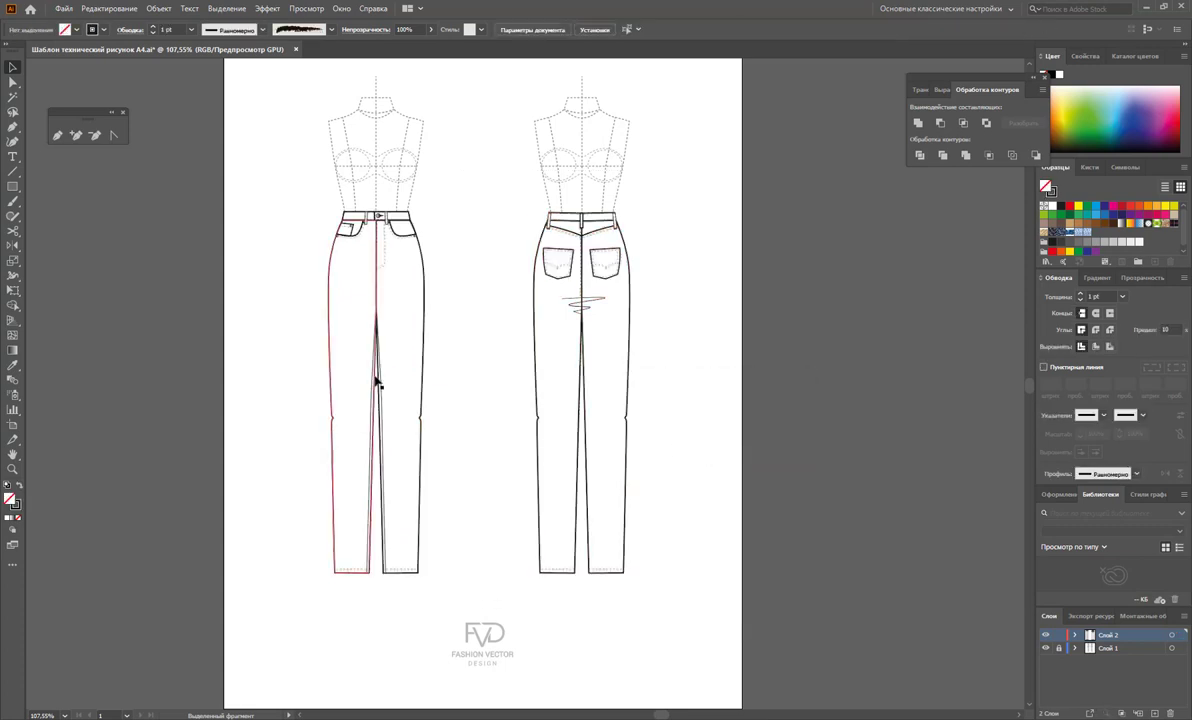
left_click_drag(356, 383, 818, 383)
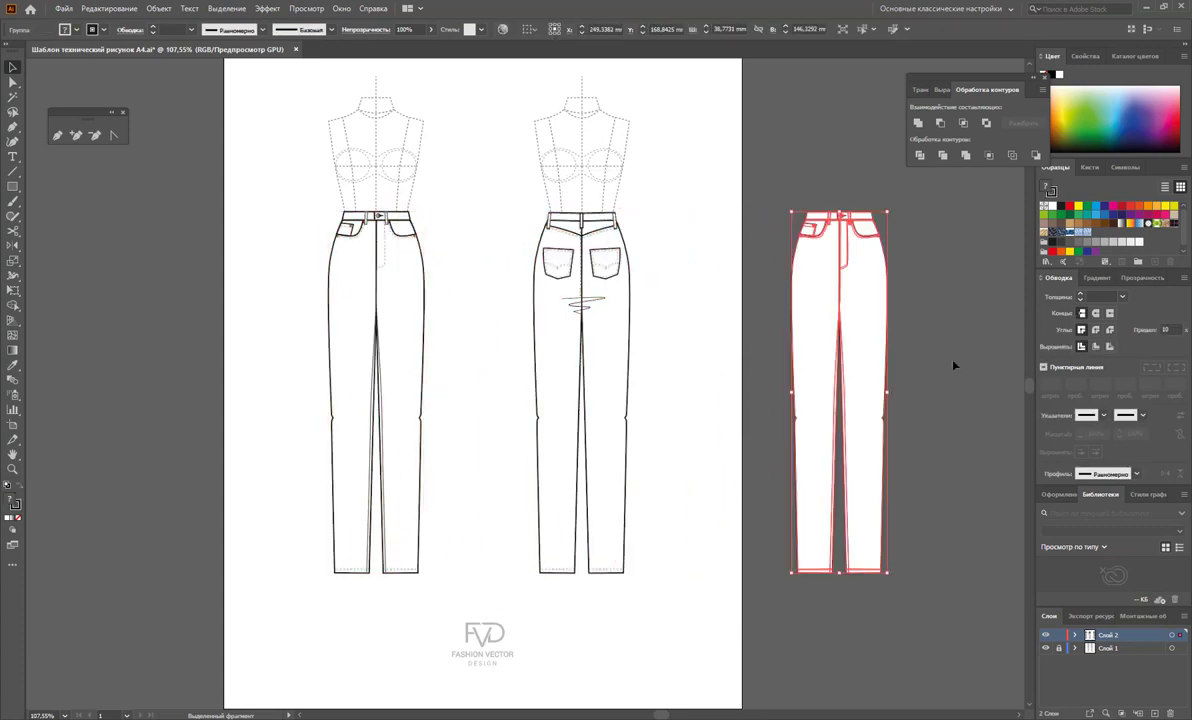
left_click(887, 334)
left_click_drag(904, 381, 489, 398)
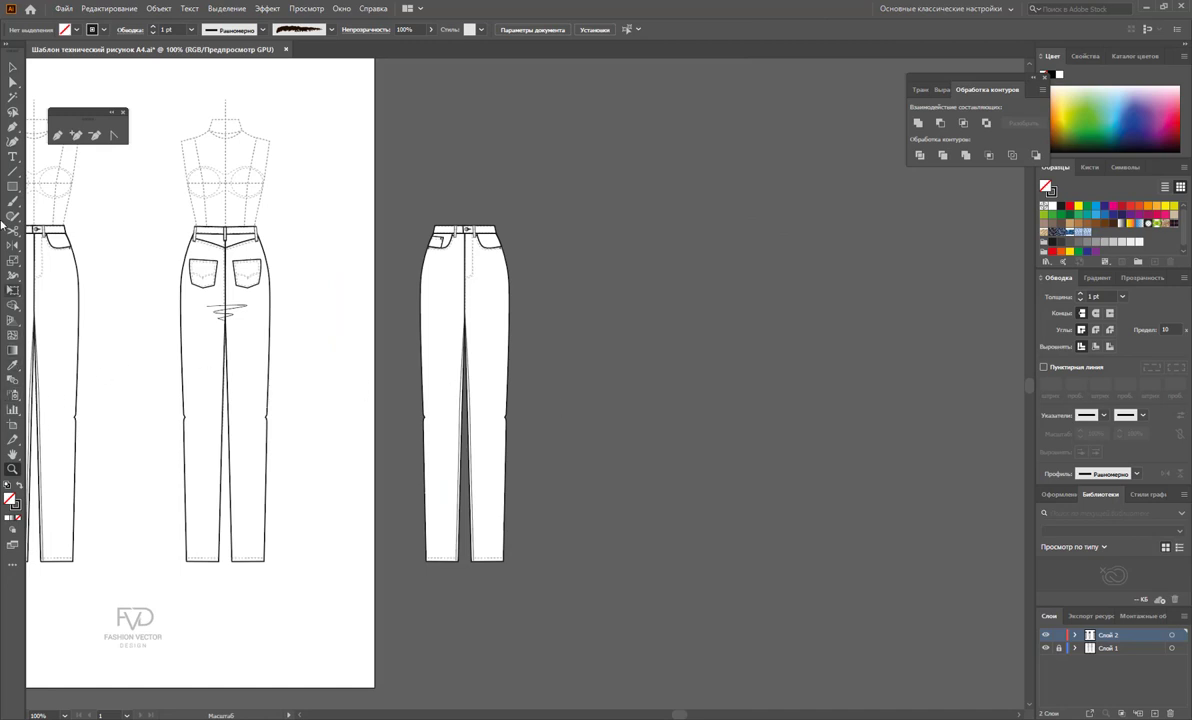
Step: Create a new artboard of about 194.55 × 186.08 mm around the copied front jeans
left_click(12, 186)
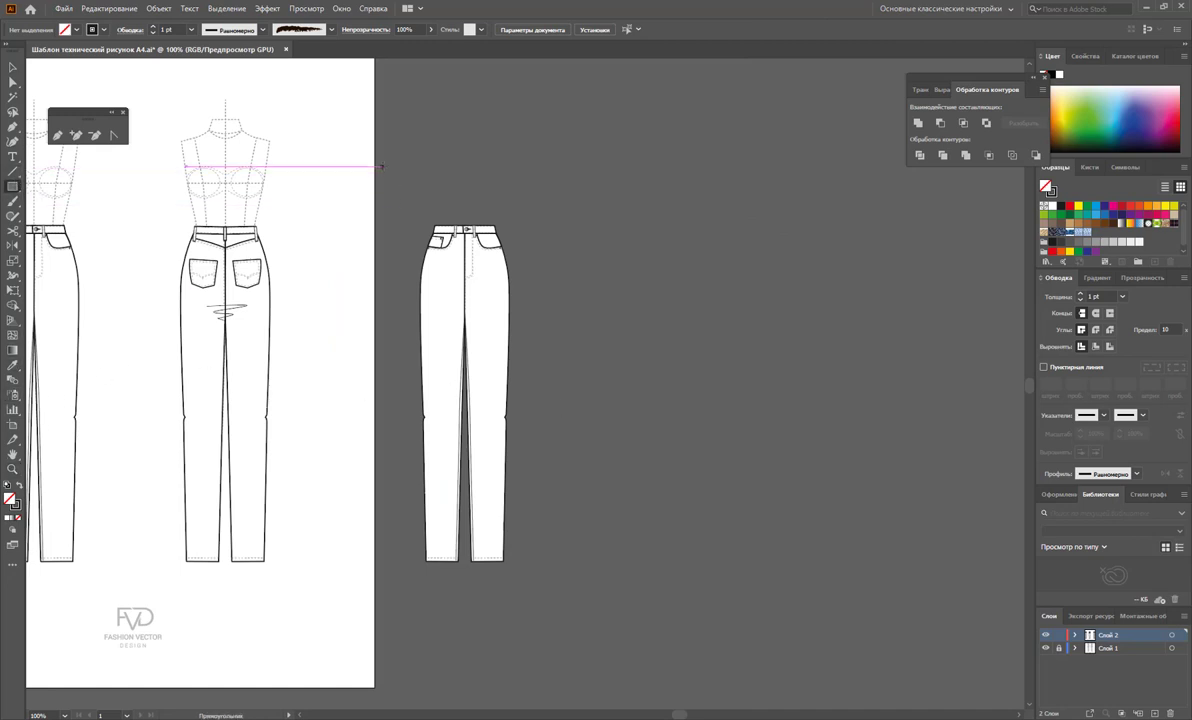
left_click_drag(383, 168, 815, 597)
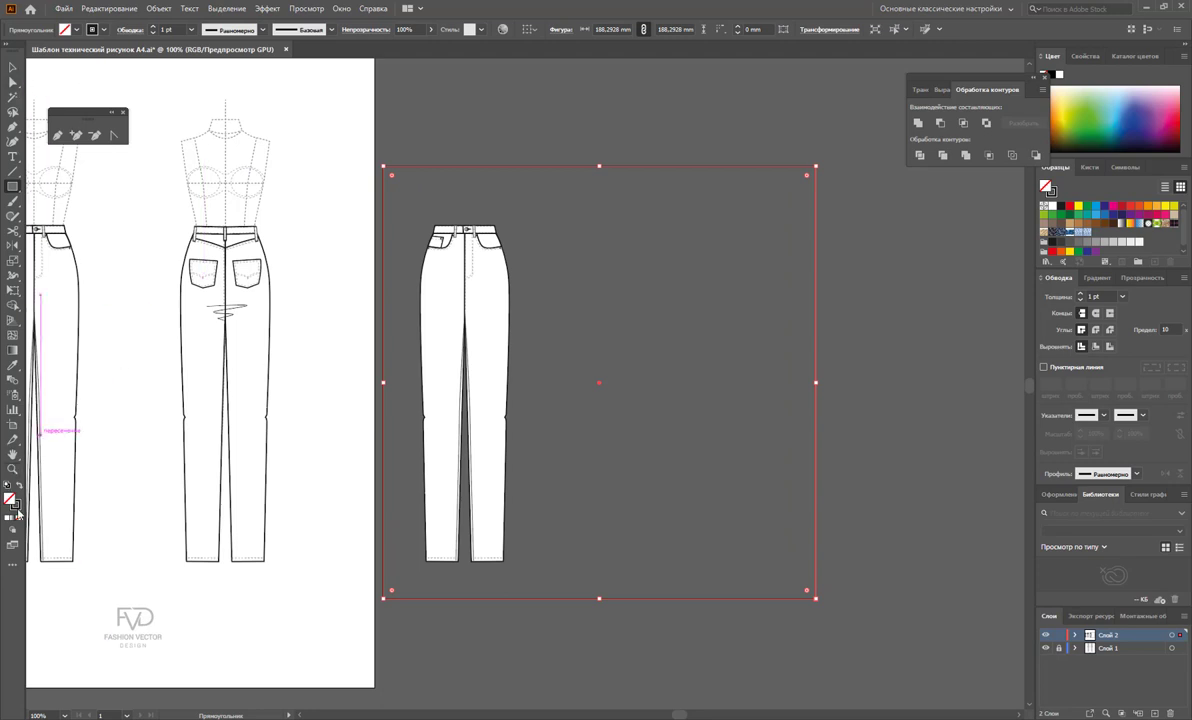
key("ctrl+shift+a")
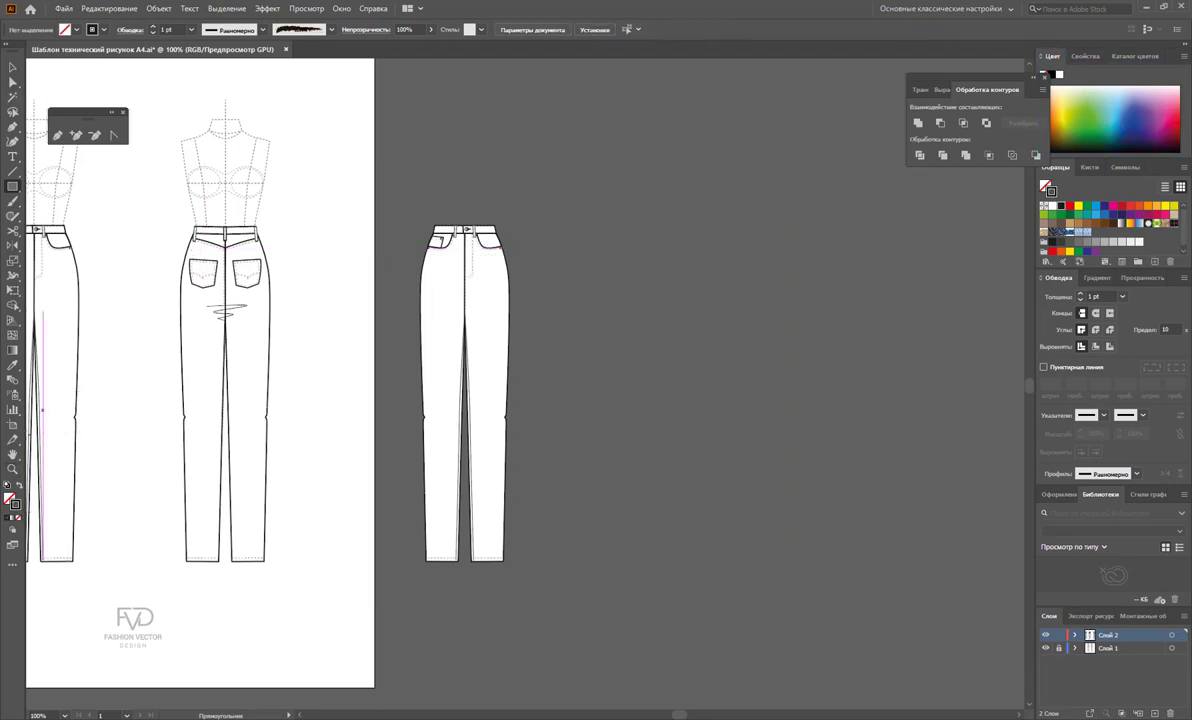
left_click(13, 425)
mouse_move(389, 172)
left_mouse_down()
mouse_move(712, 558)
mouse_move(836, 599)
left_mouse_up()
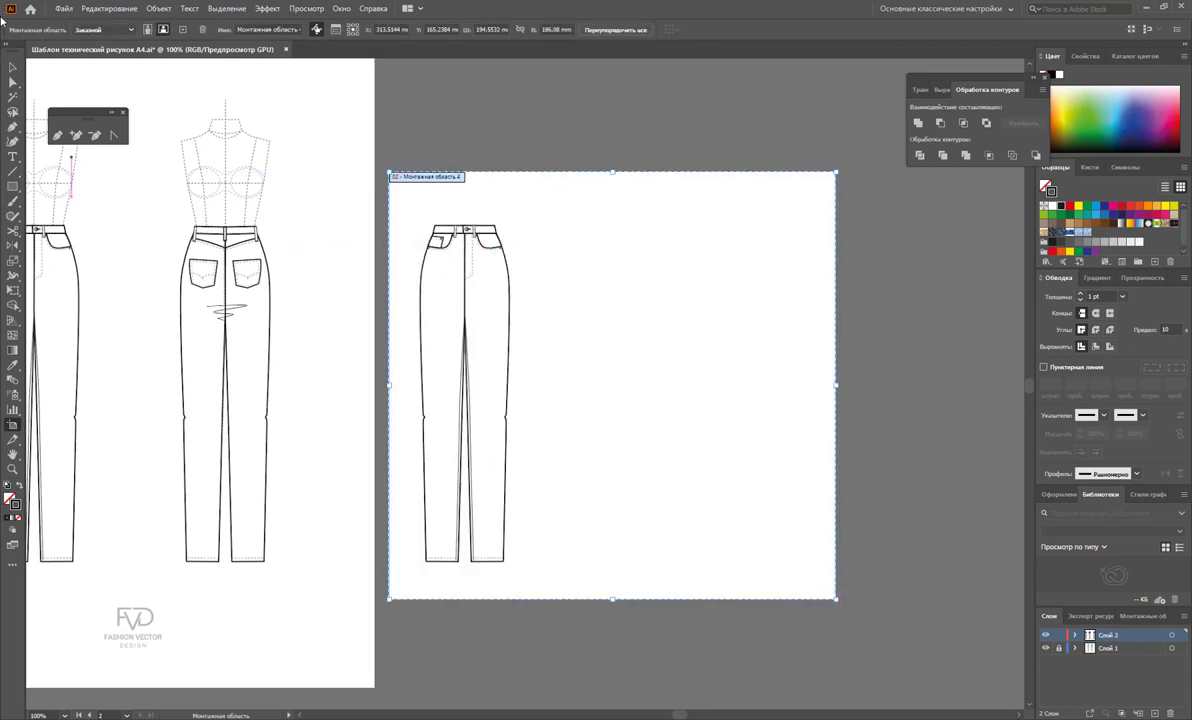
left_click(16, 68)
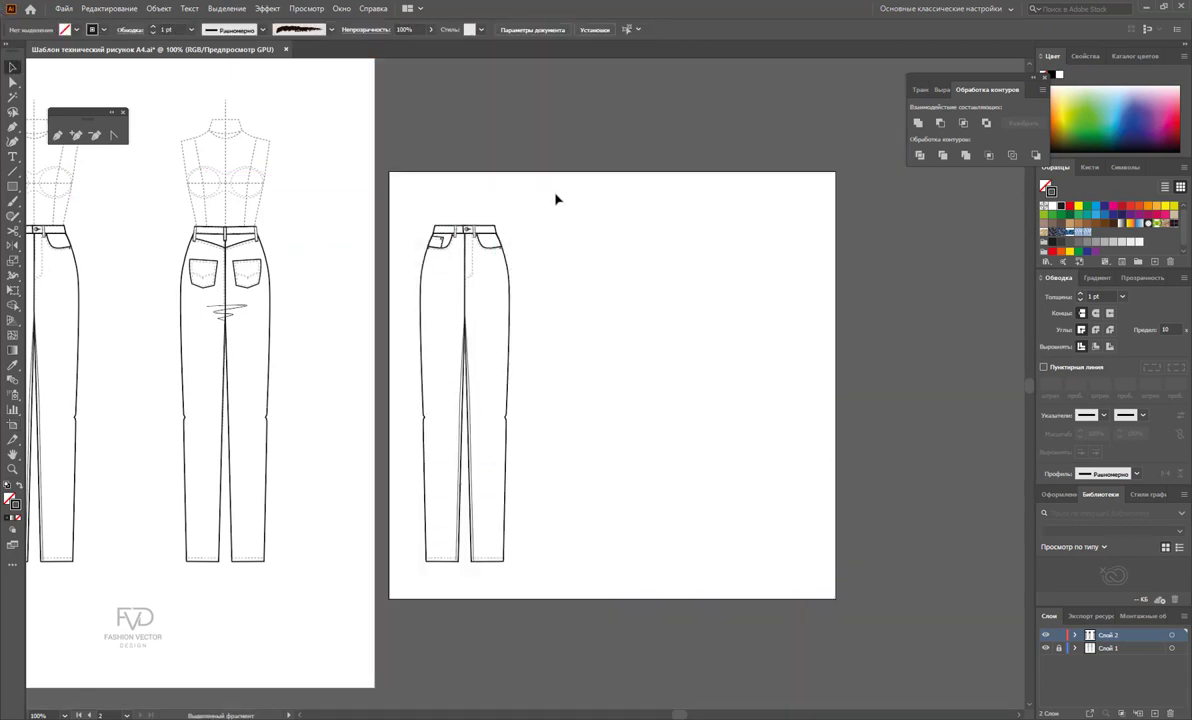
Step: Isolate the pants group and fill its white panels with the light-blue denim swatch
left_click_drag(510, 178, 415, 530)
left_click(593, 423)
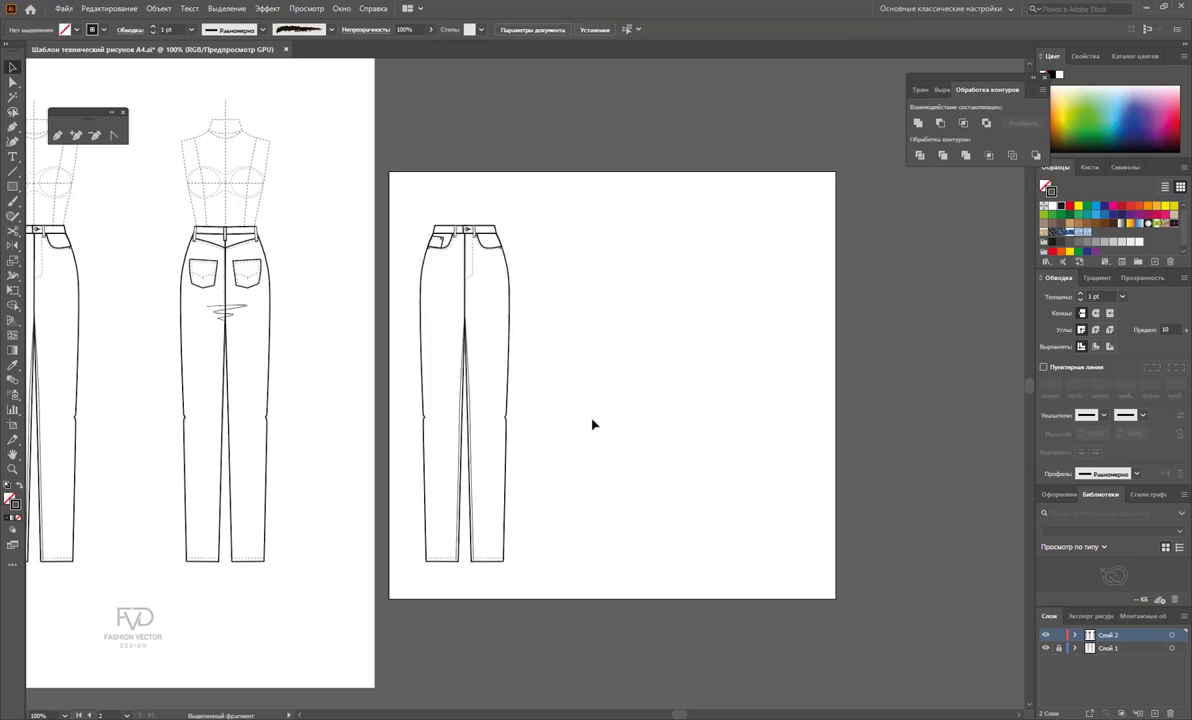
double_click(512, 312)
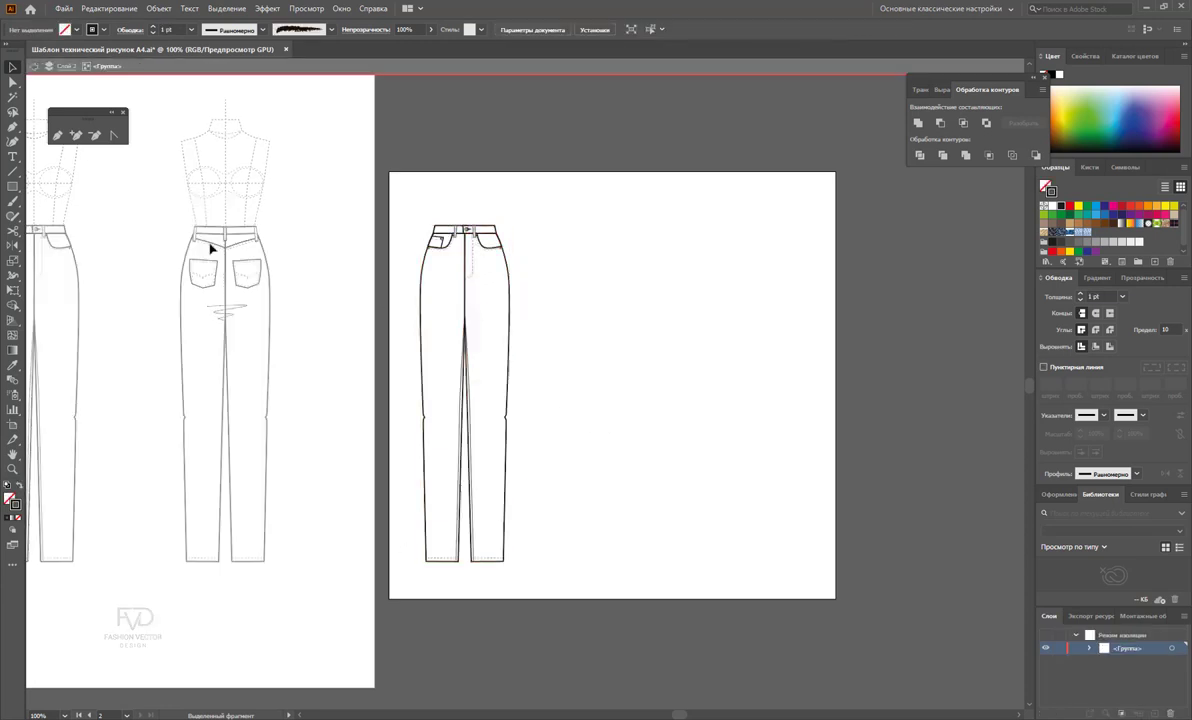
left_click(12, 97)
left_click(499, 296)
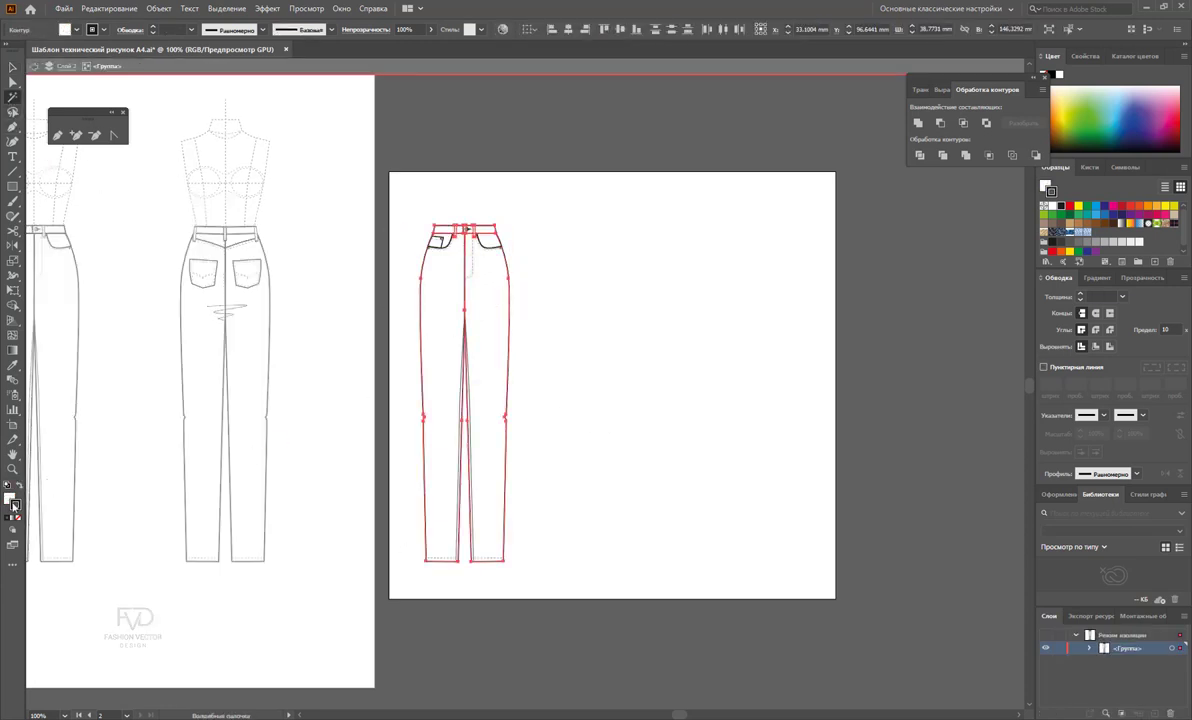
left_click(10, 498)
left_click(1086, 235)
Step: Check the filled legs, exit isolation mode and select the light-blue jeans
key("v")
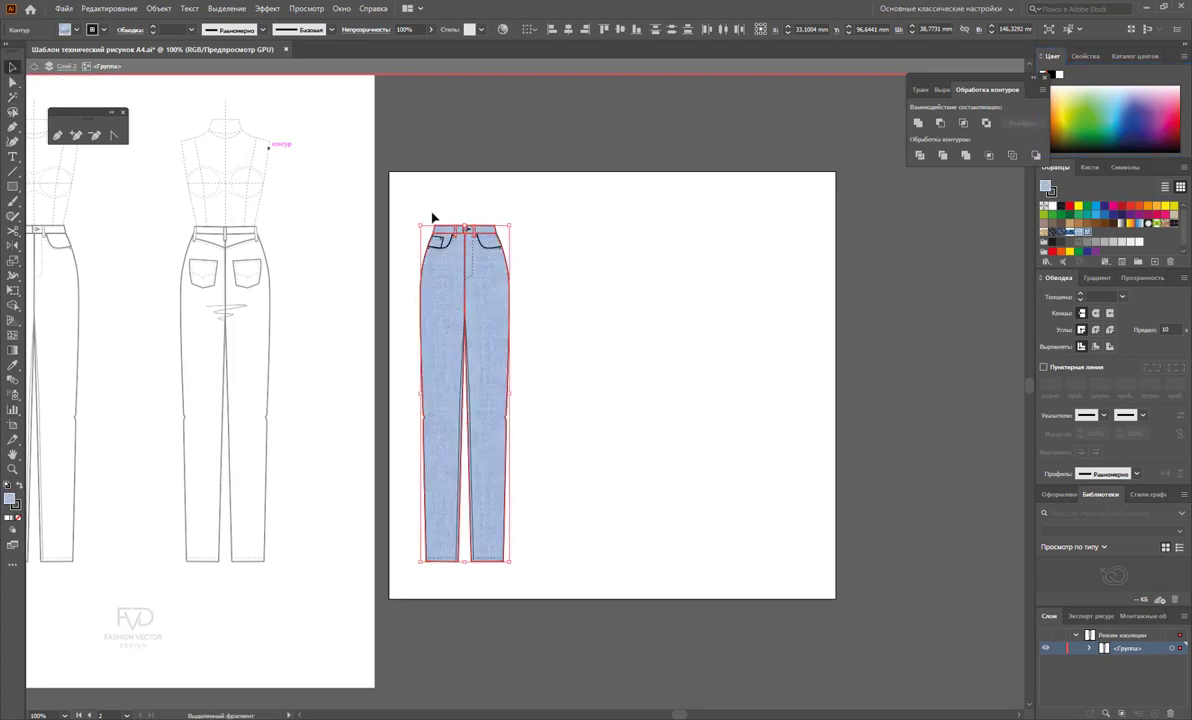
left_click(431, 218)
left_click(487, 325)
left_click(540, 240)
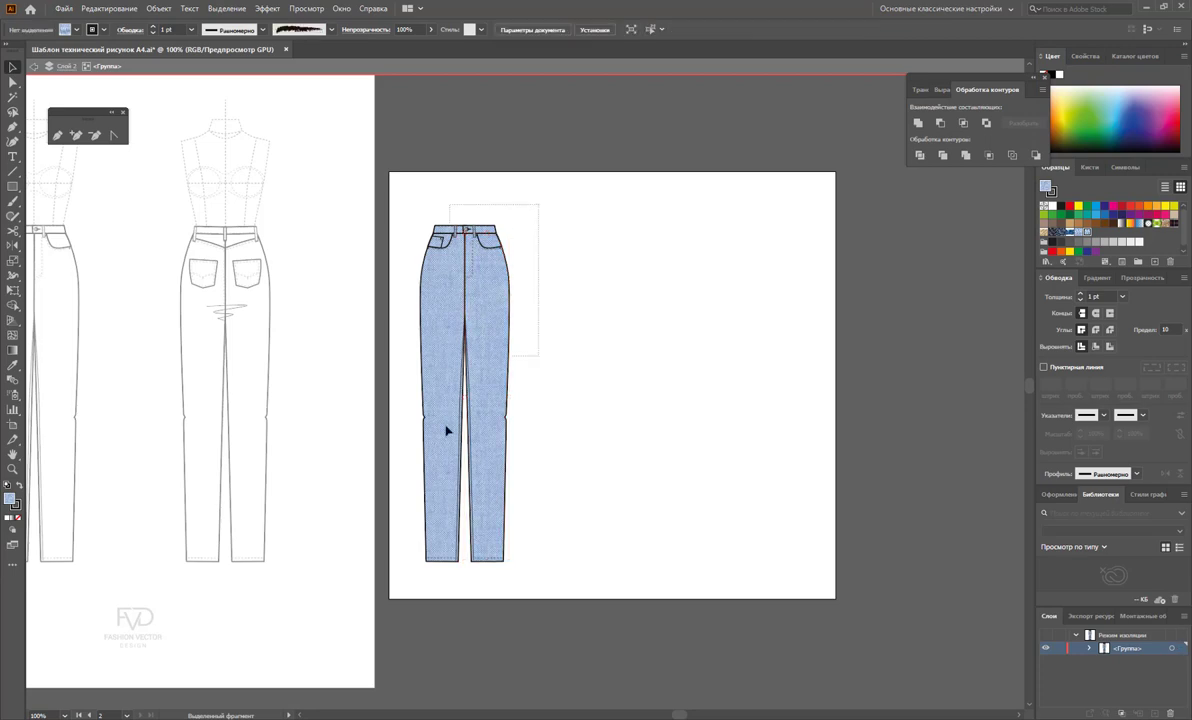
left_click(447, 431)
double_click(632, 424)
left_click_drag(516, 237, 418, 569)
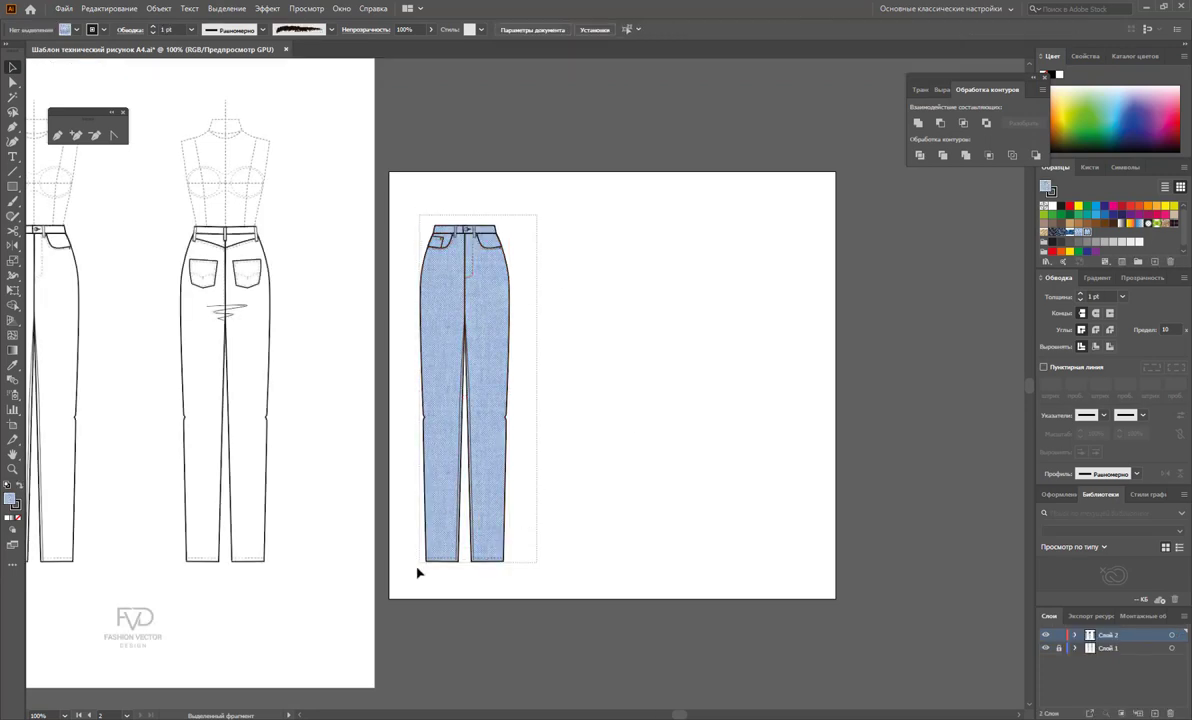
Step: Duplicate the jeans to the right and fill the copy's denim panels with the dark denim swatch
mouse_move(426, 474)
left_mouse_down()
mouse_move(605, 468)
mouse_move(571, 468)
left_mouse_up()
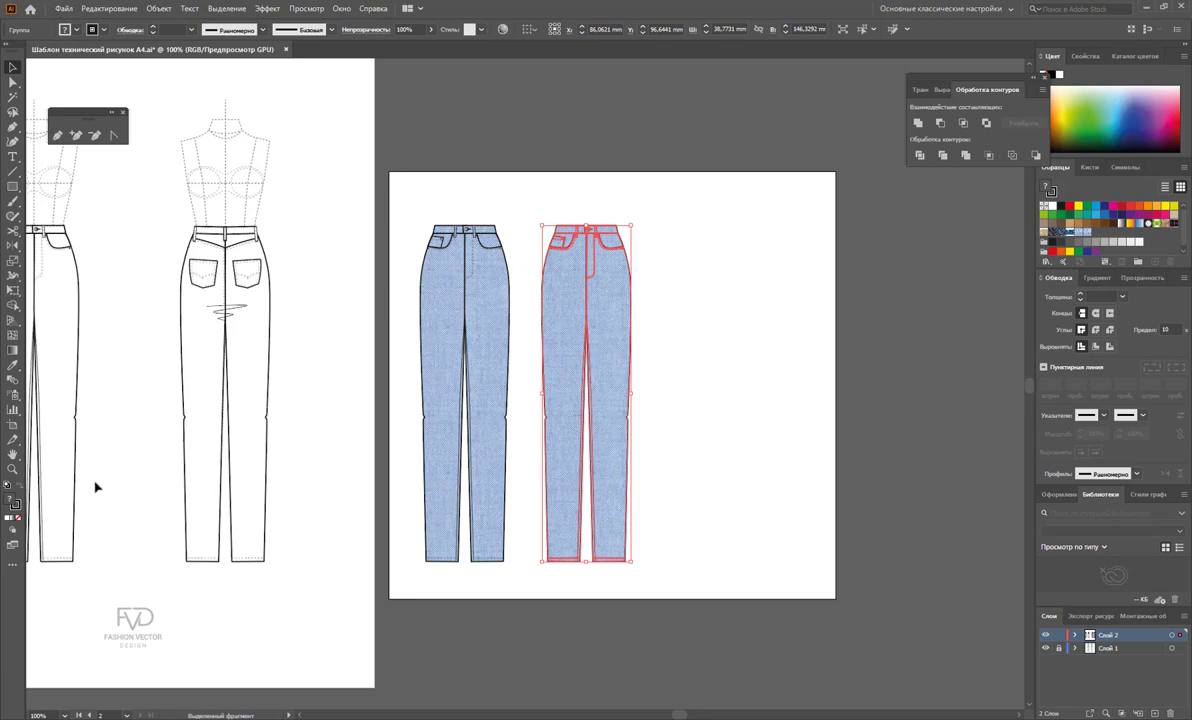
double_click(560, 322)
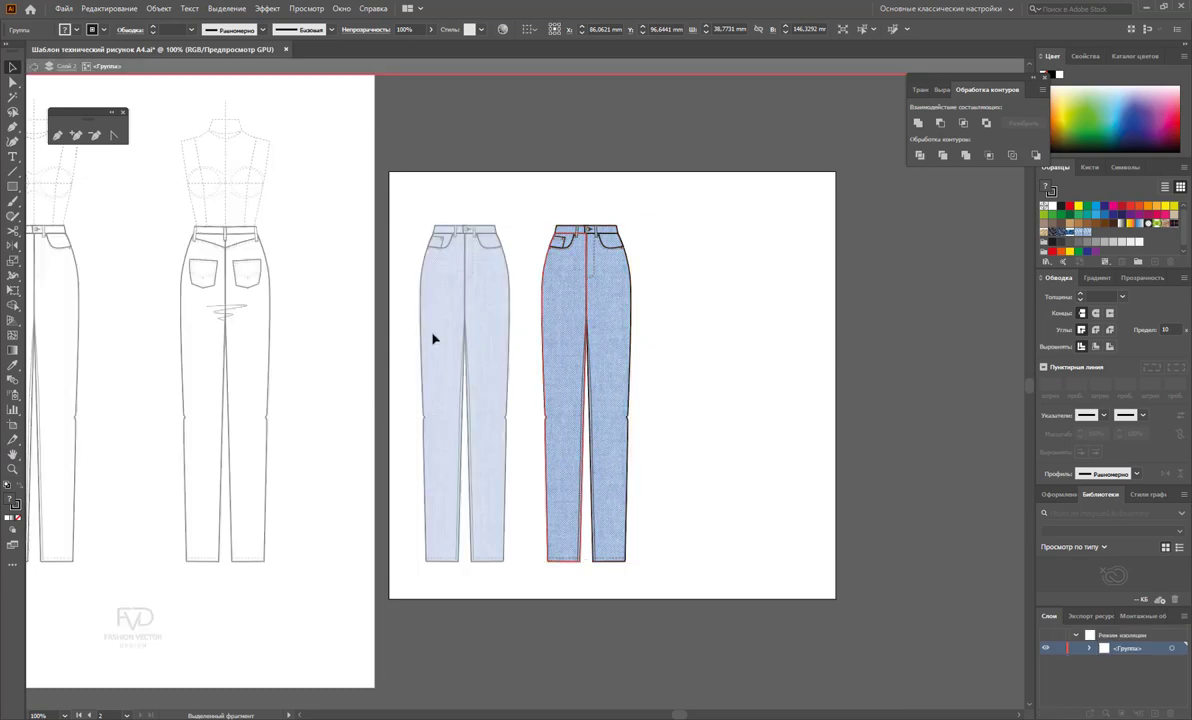
left_click(13, 99)
left_click(580, 300)
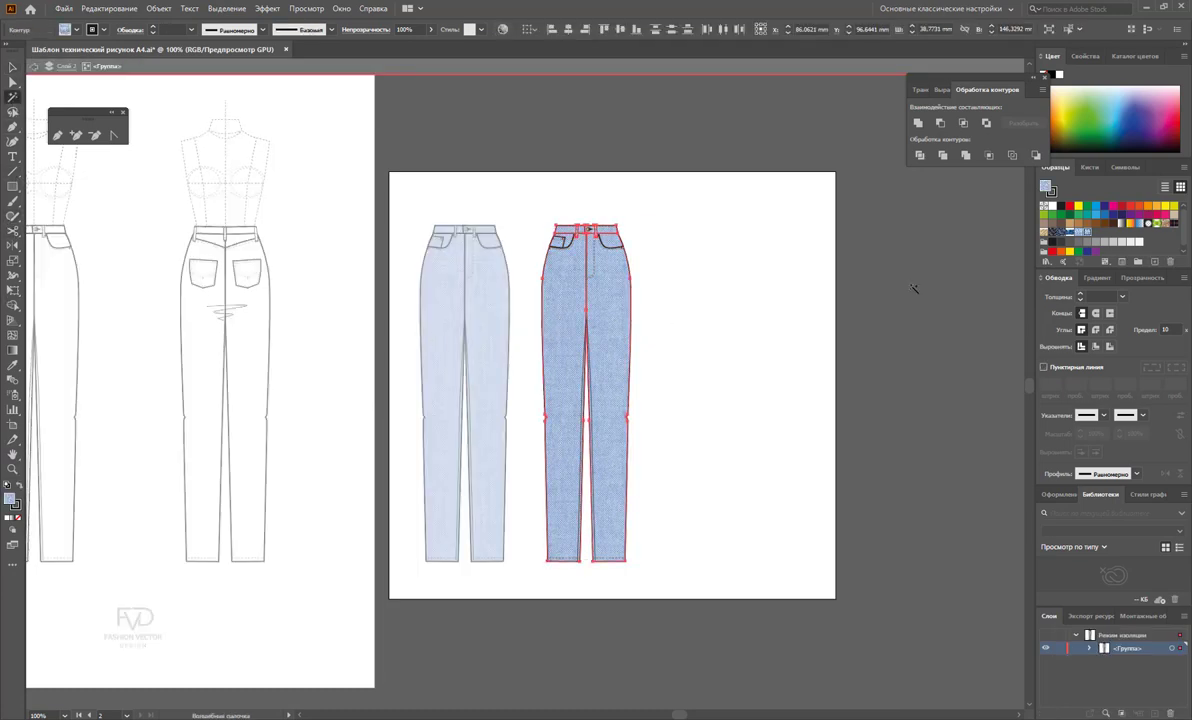
left_click(1068, 233)
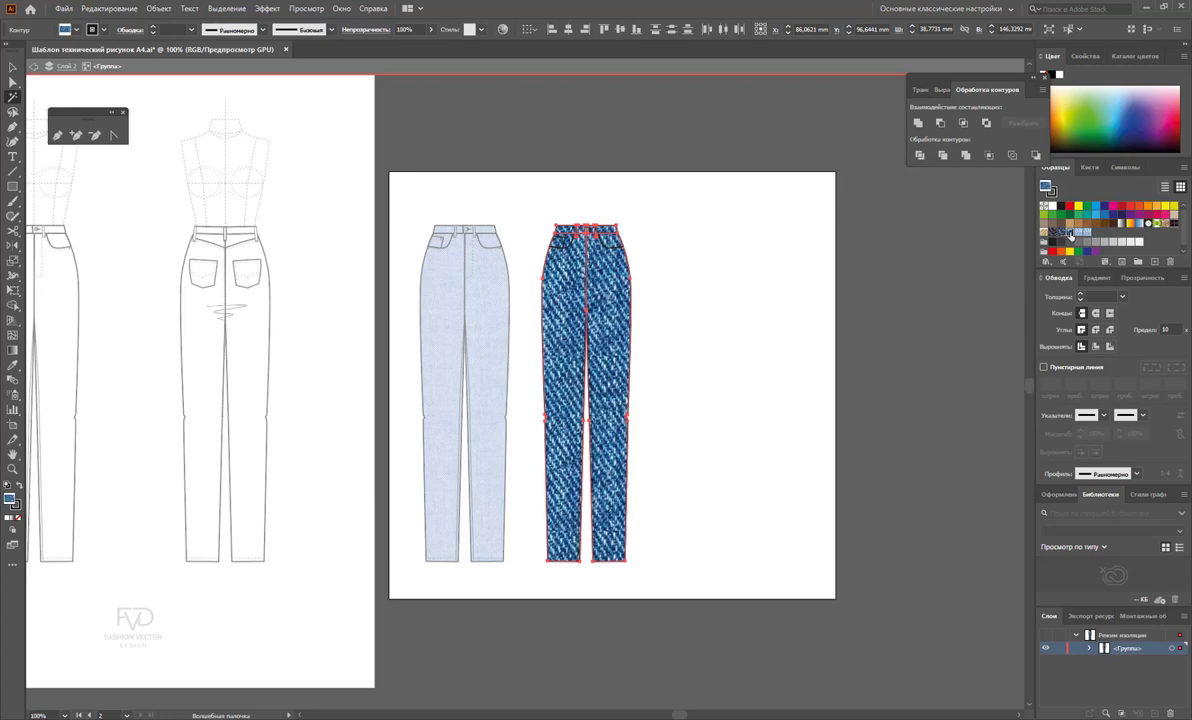
Step: Scale only the dark denim pattern to 20%, leaving the shapes unchanged
double_click(13, 260)
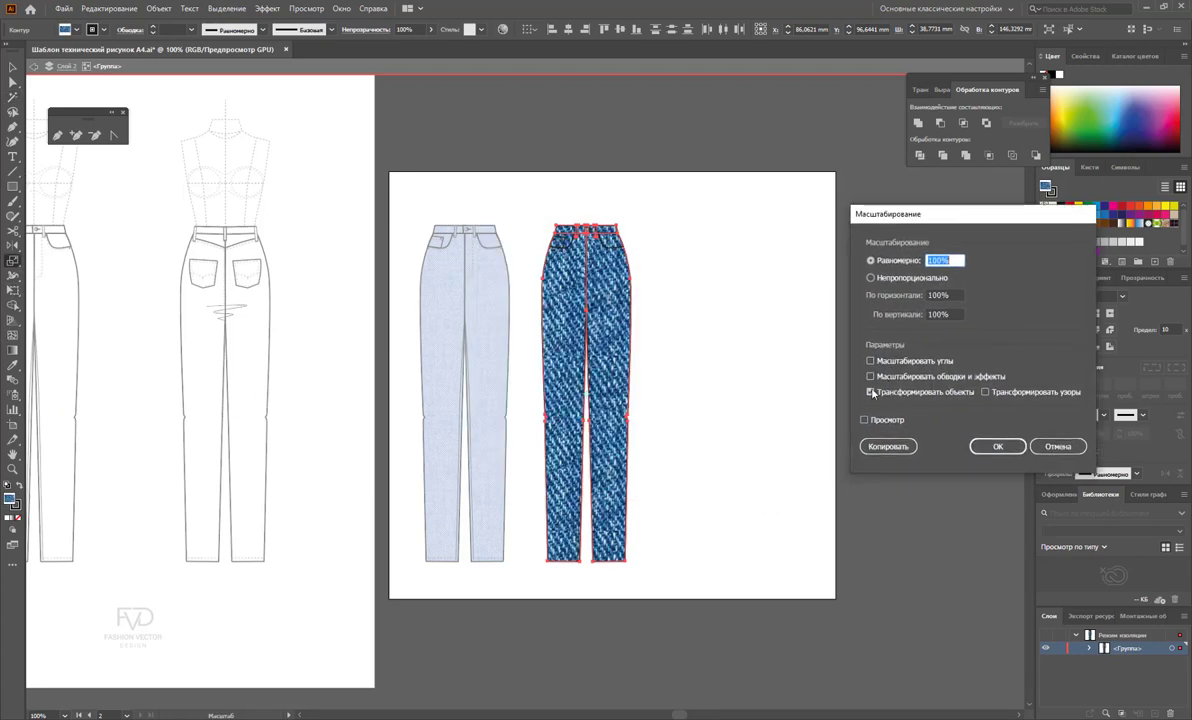
left_click(870, 392)
left_click(952, 263)
left_click(866, 420)
left_click(997, 446)
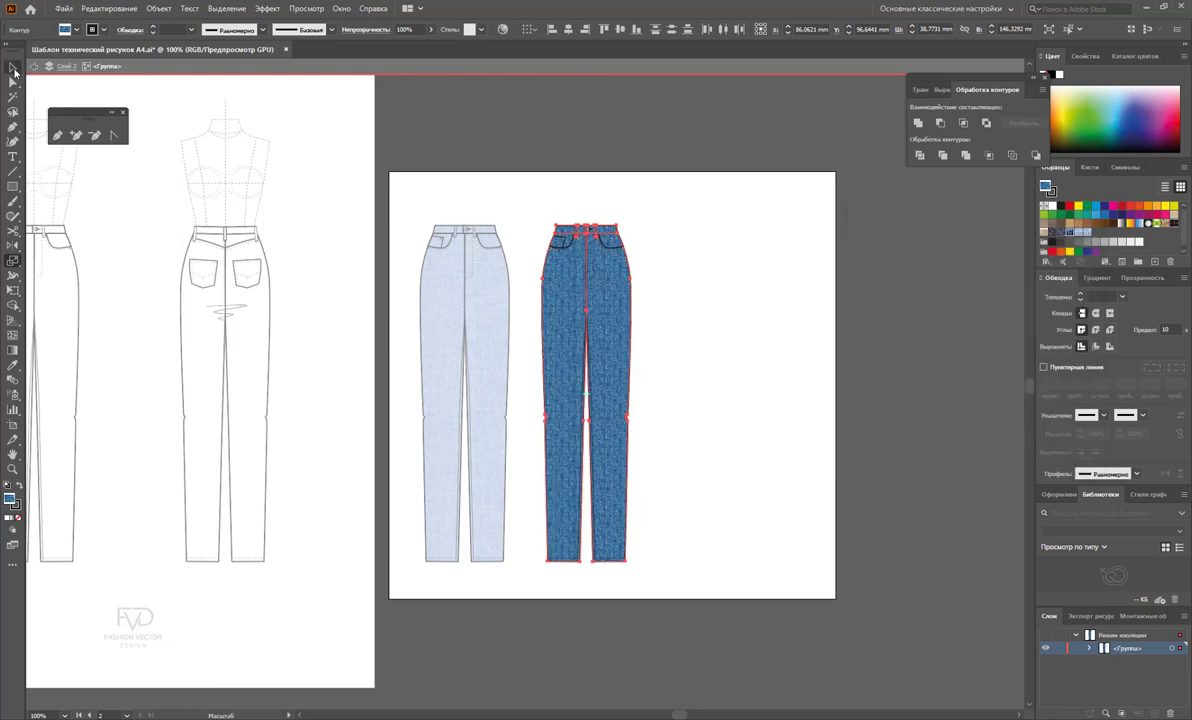
Step: Place a copy of the light-blue jeans to the right of the dark-denim jeans
left_click(826, 346)
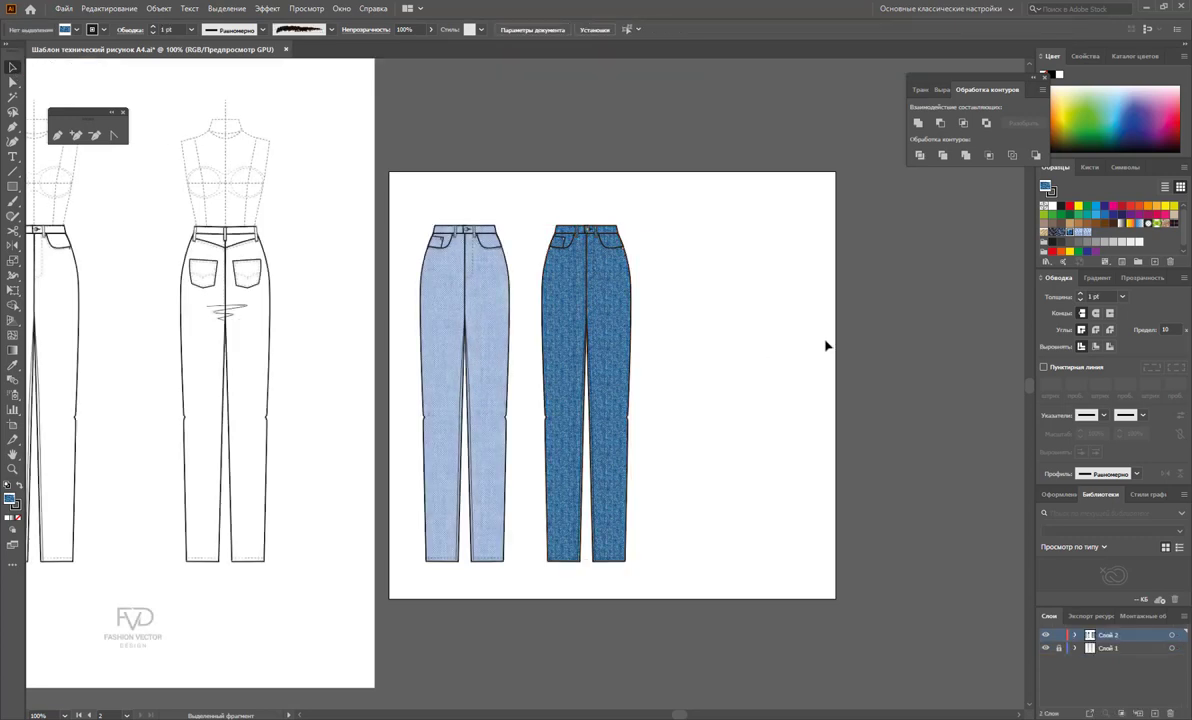
left_click_drag(386, 190, 509, 569)
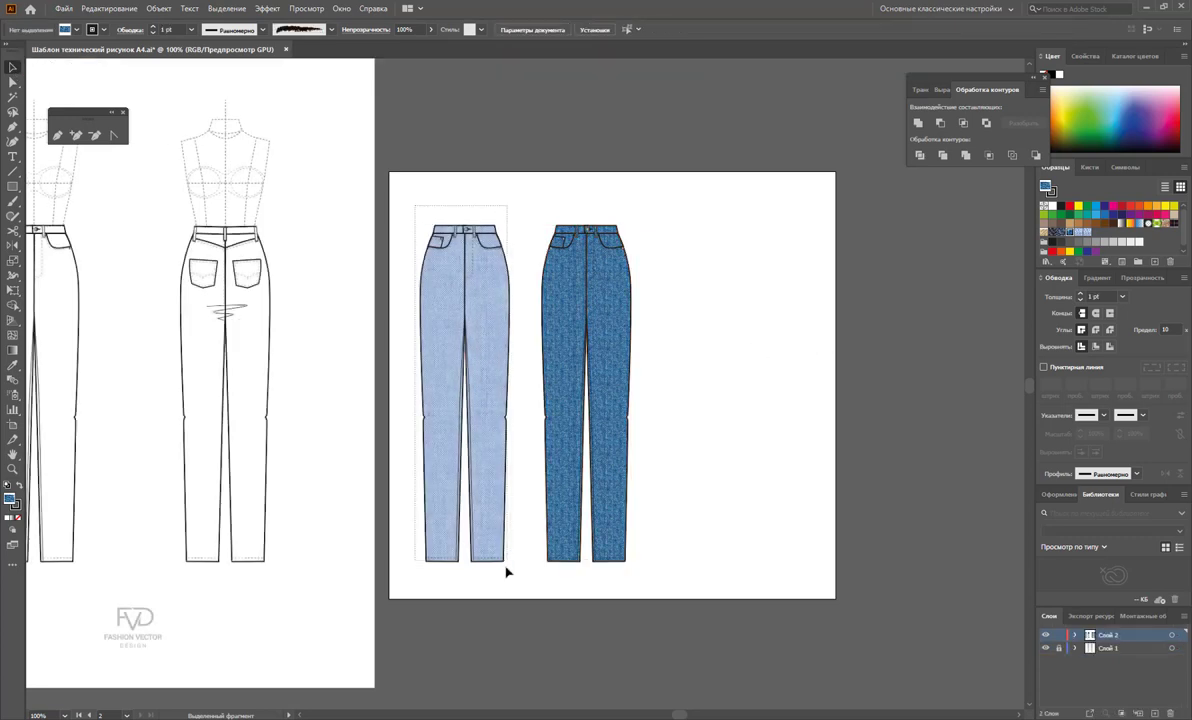
mouse_move(490, 481)
left_mouse_down()
mouse_move(769, 478)
mouse_move(731, 479)
left_mouse_up()
Step: Narrow the colourway artboard by pulling its right edge inward so only two jeans remain on it
left_click(812, 468)
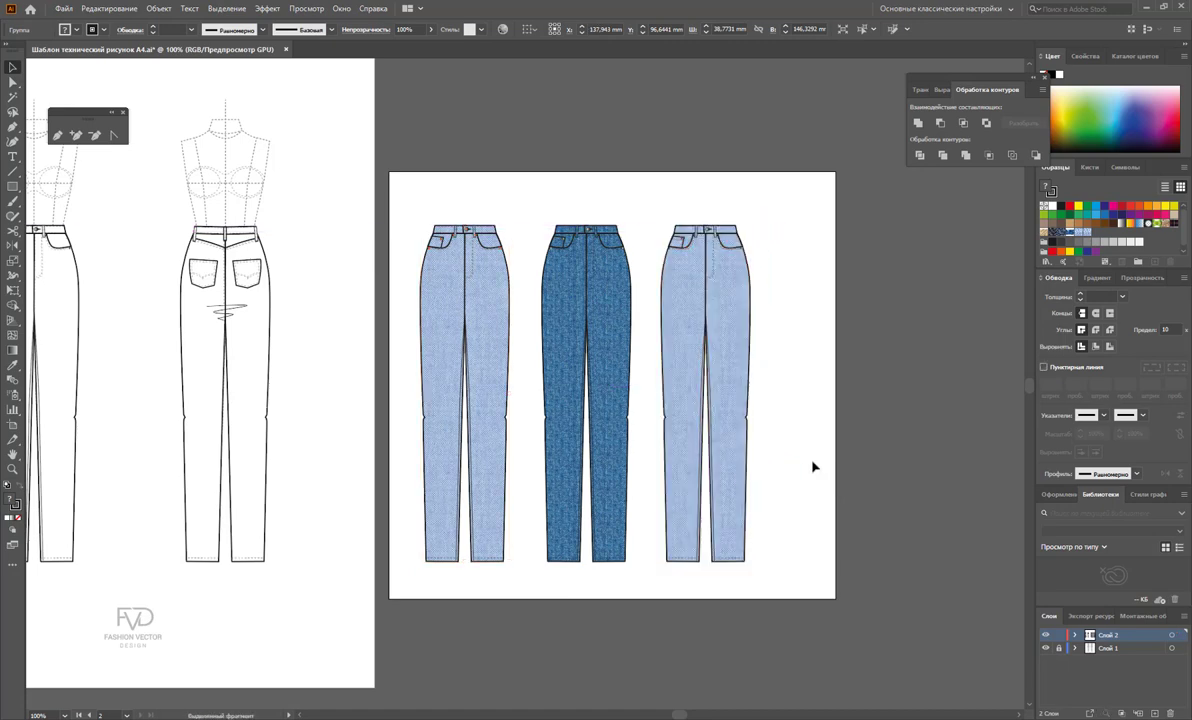
left_click(13, 424)
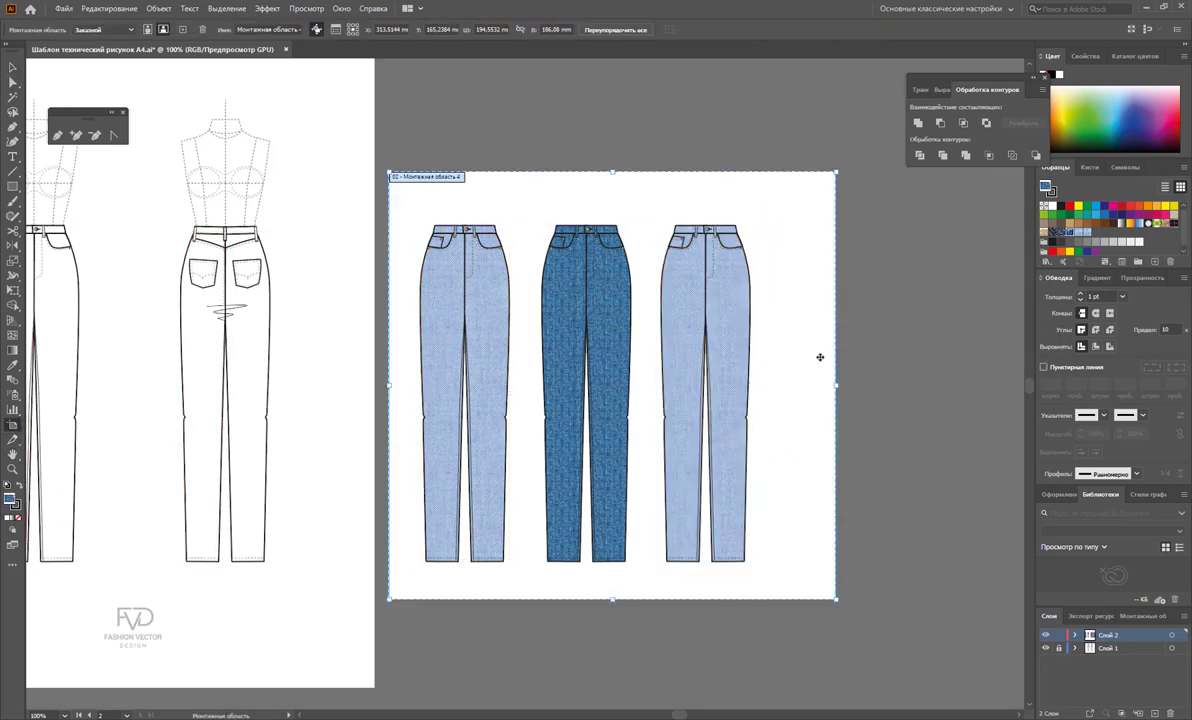
left_click_drag(835, 386, 797, 386)
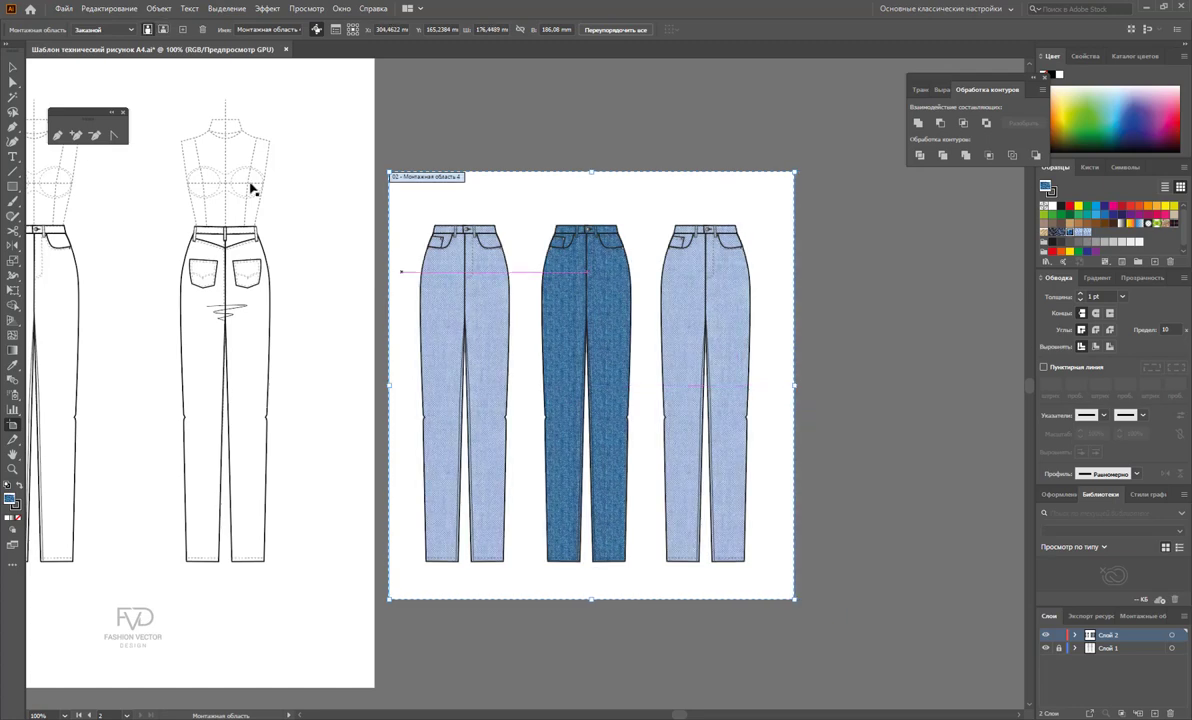
key("v")
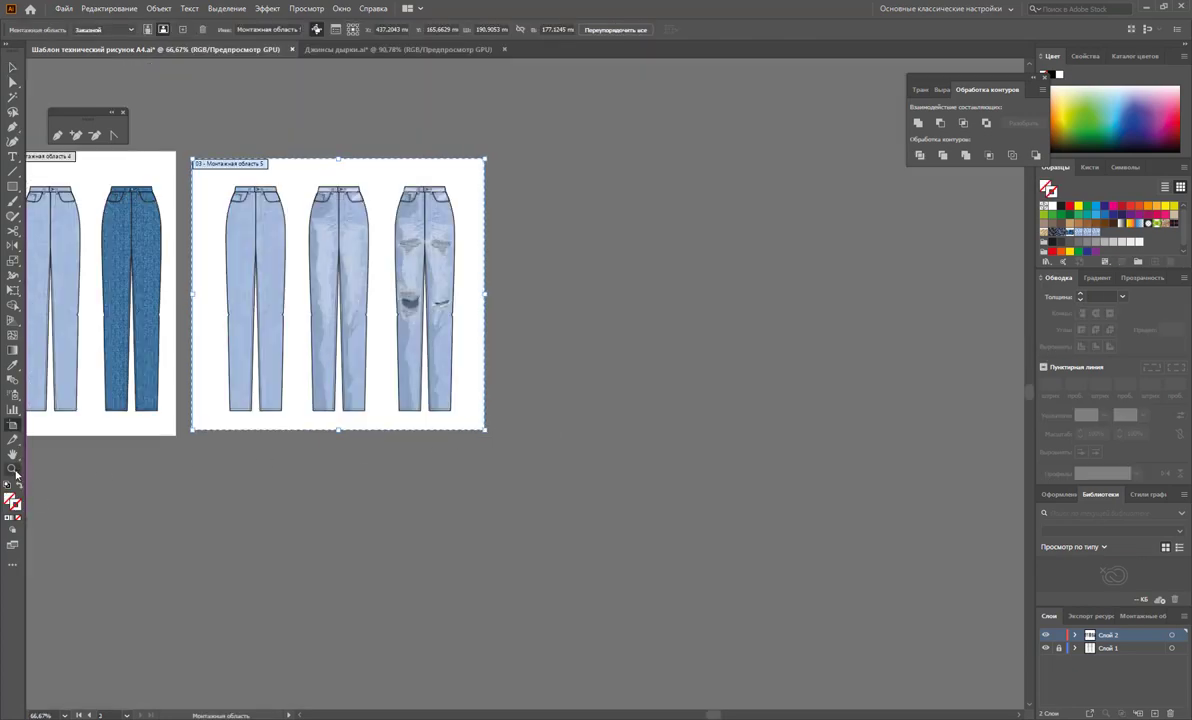
left_click(13, 469)
left_click_drag(192, 312, 494, 428)
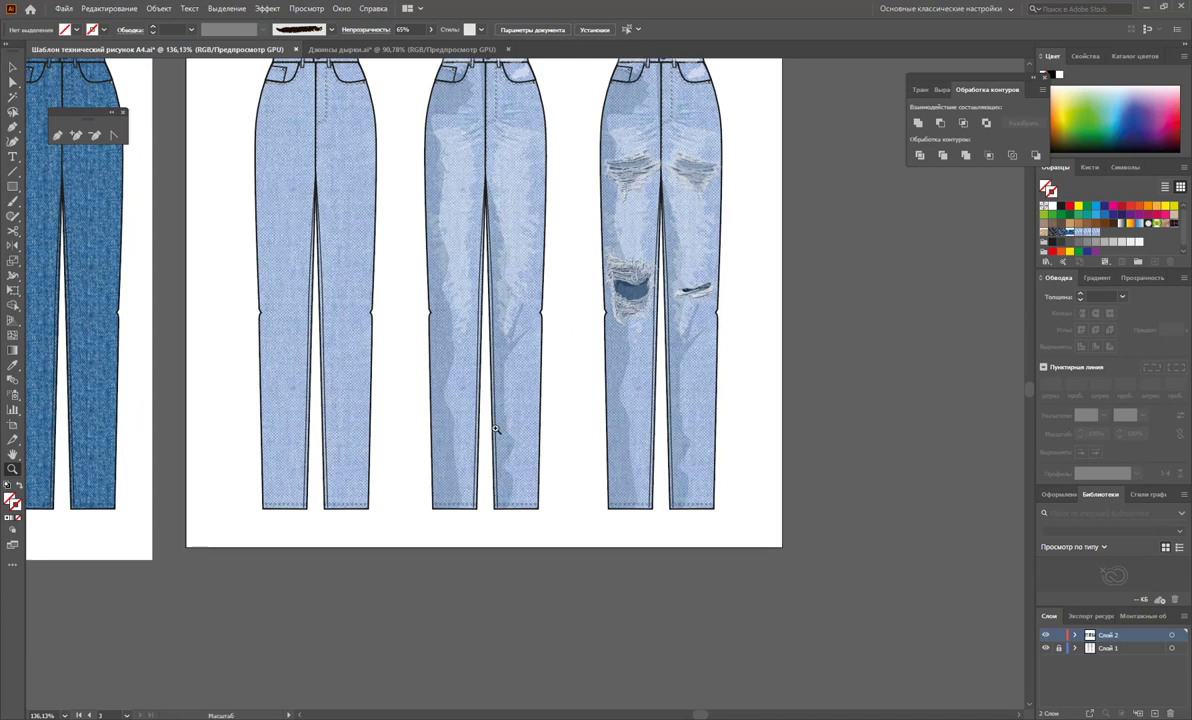
scroll(728, 462, "up", 3)
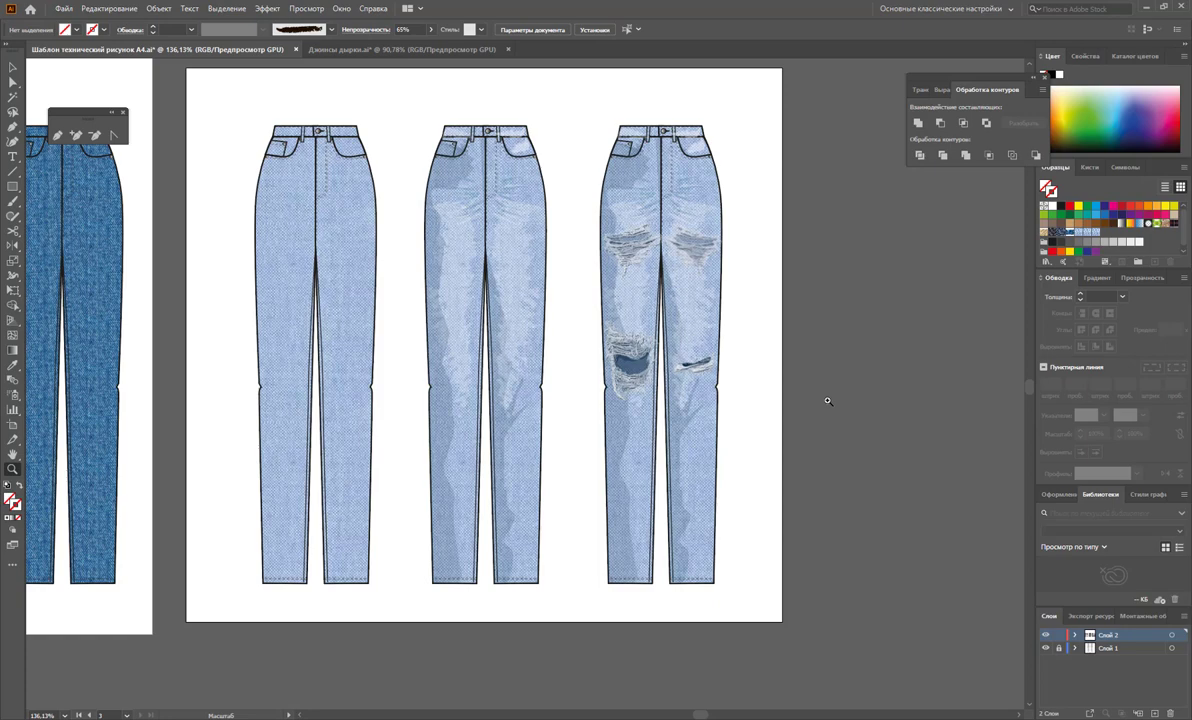
left_click(166, 380, "alt")
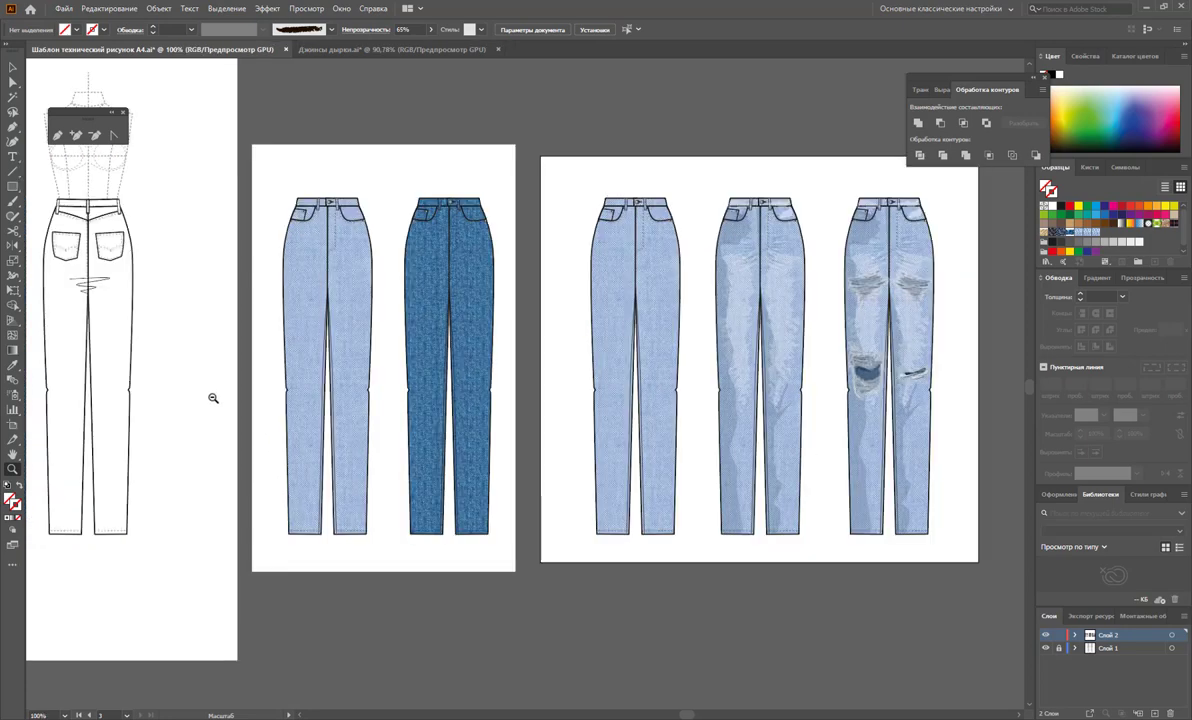
left_click(374, 443, "alt")
mouse_move(563, 375)
left_mouse_down()
mouse_move(622, 440)
mouse_move(588, 412)
left_mouse_up()
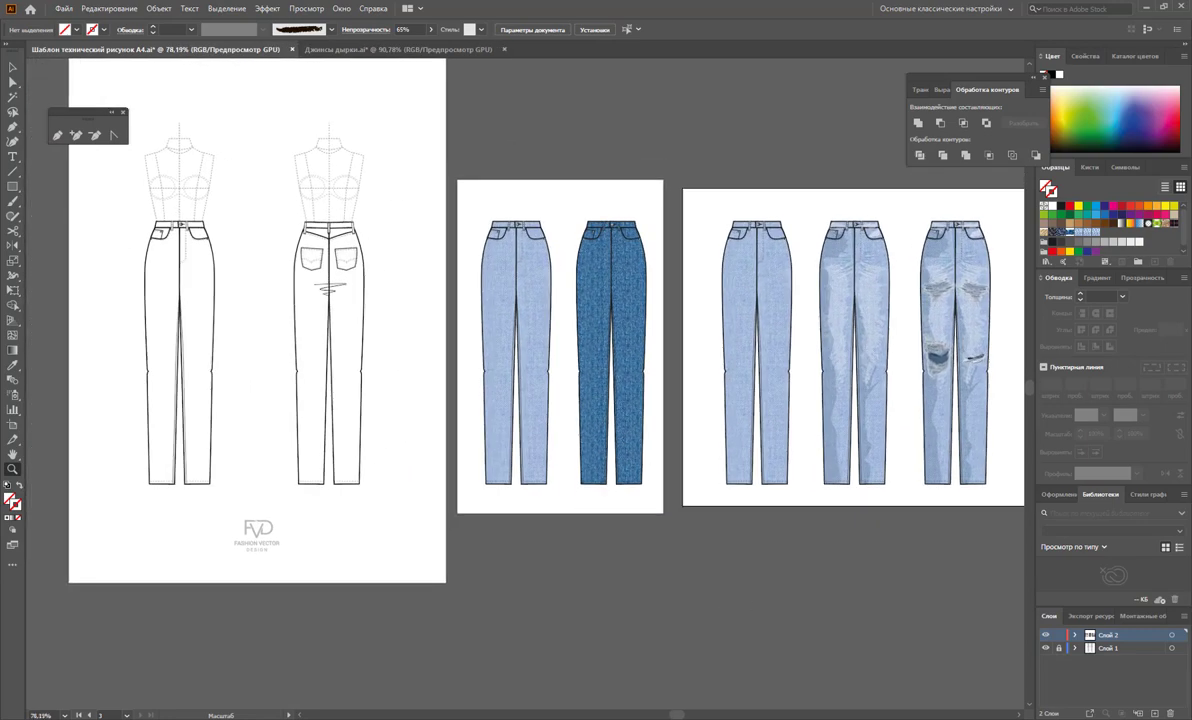
left_click_drag(678, 716, 679, 716)
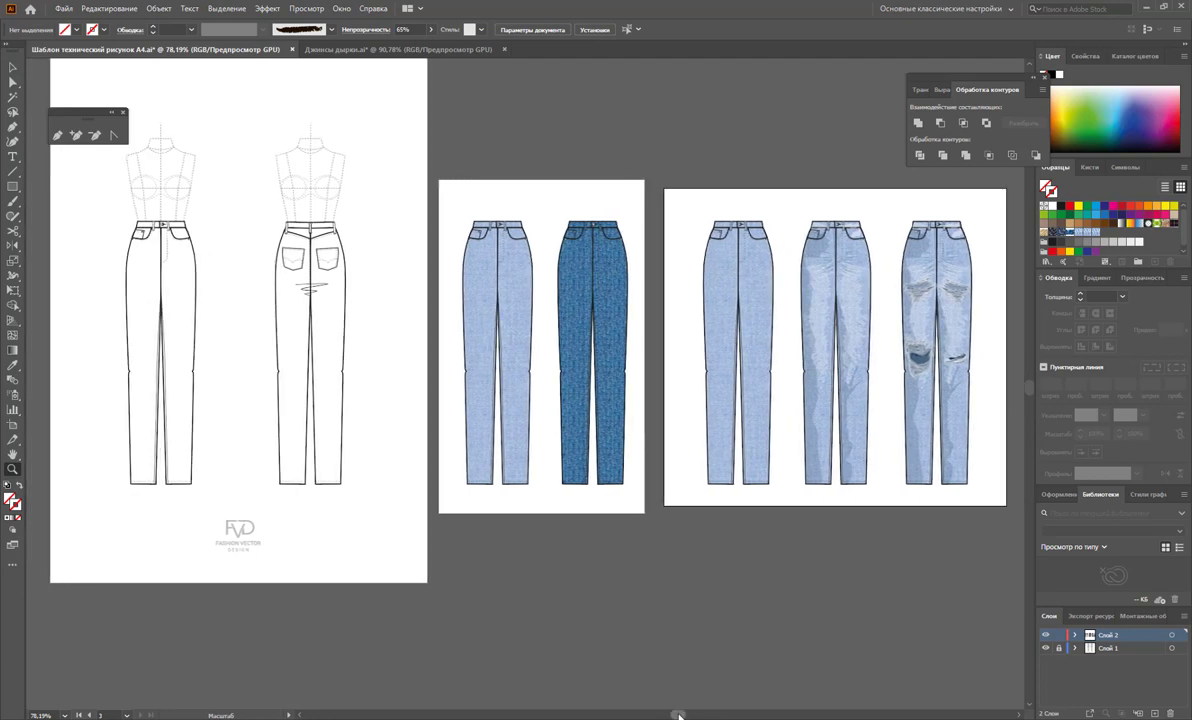